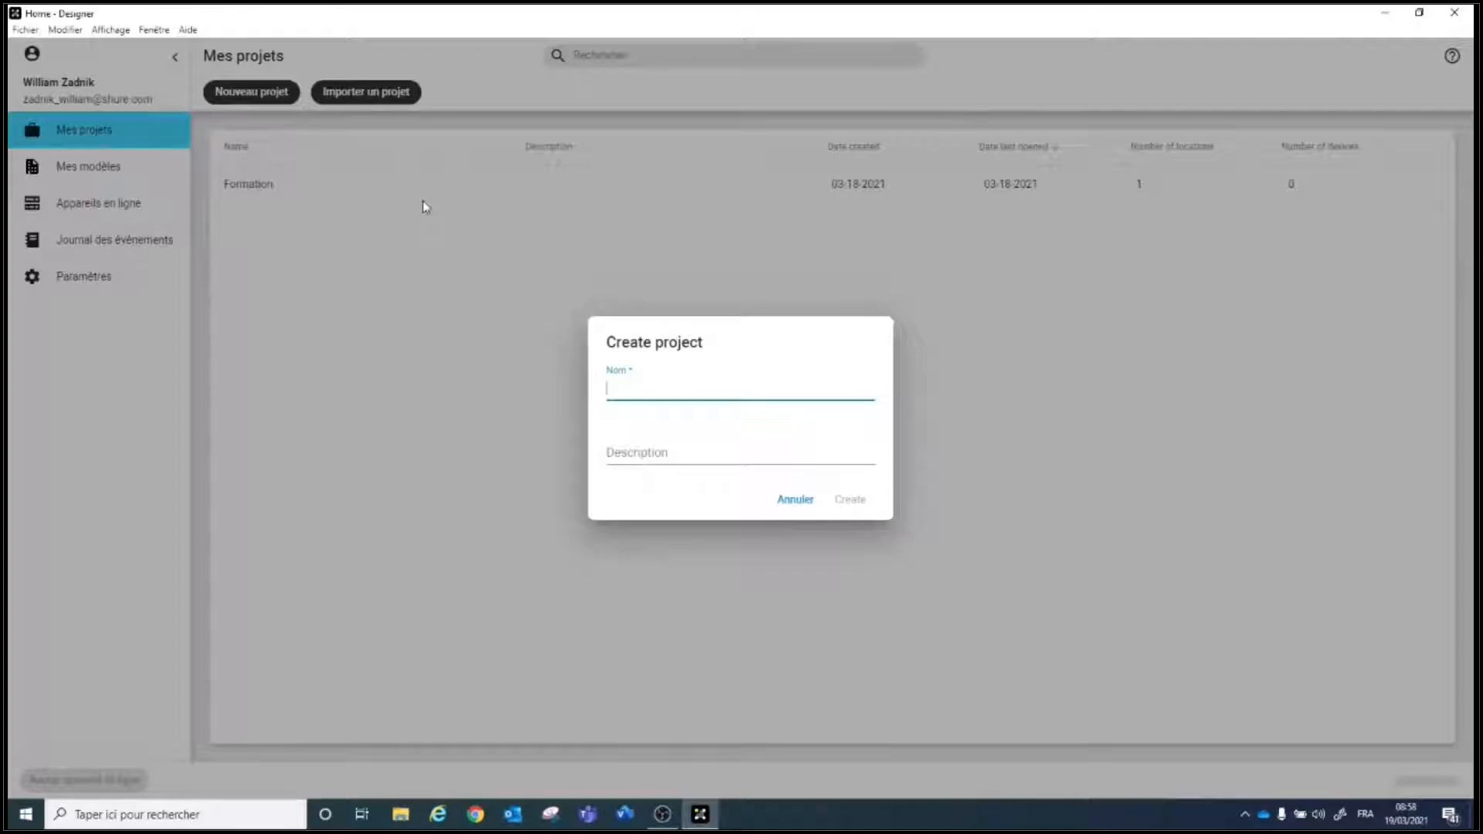
Step: Create the project "Formation 2" with the description "salle dd"
{"action": "type", "text": "Formation 2"}
{"action": "key", "text": "Tab"}
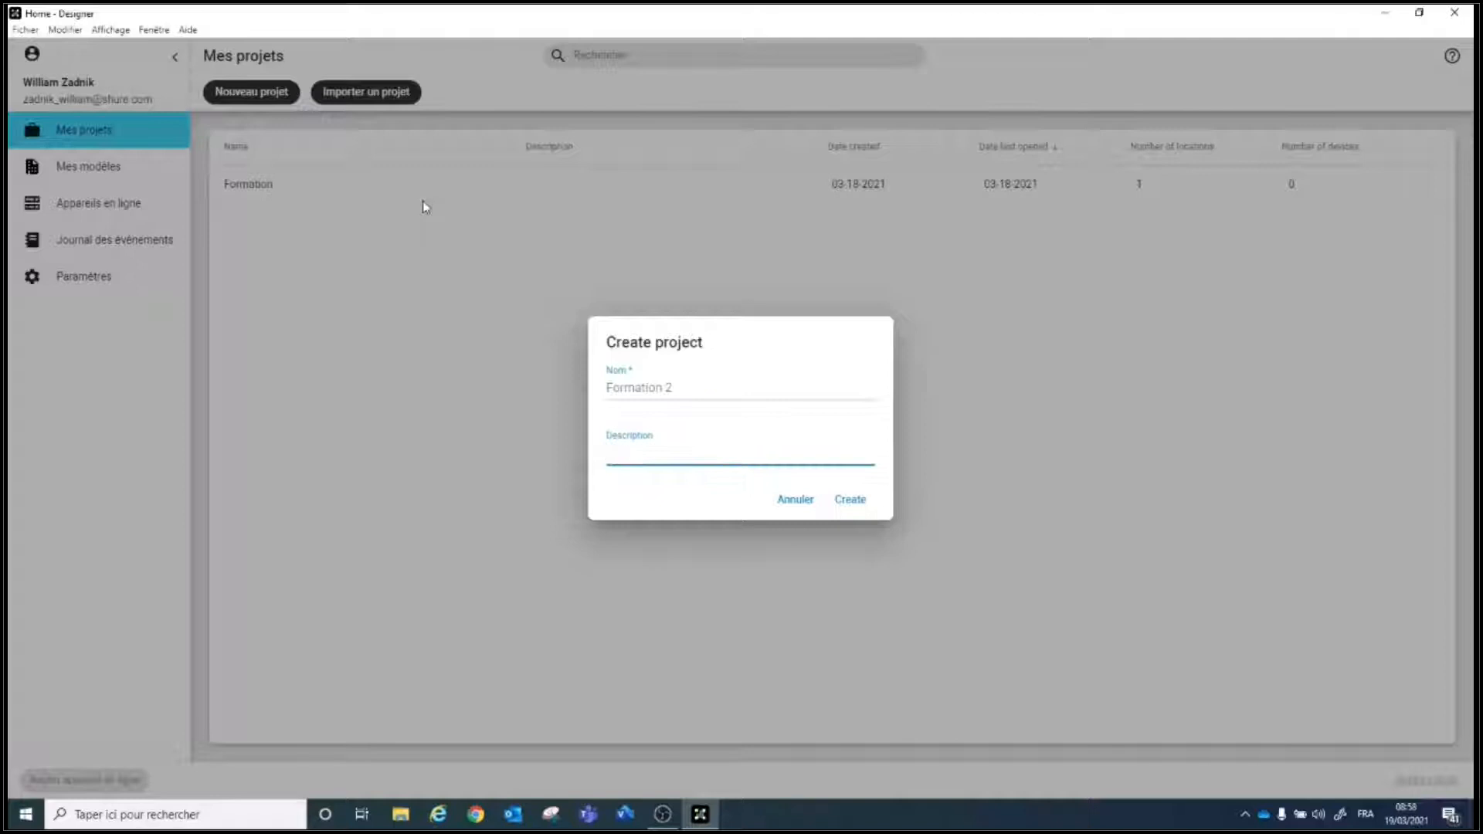
{"action": "type", "text": "salle dd"}
{"action": "key", "text": "Return"}
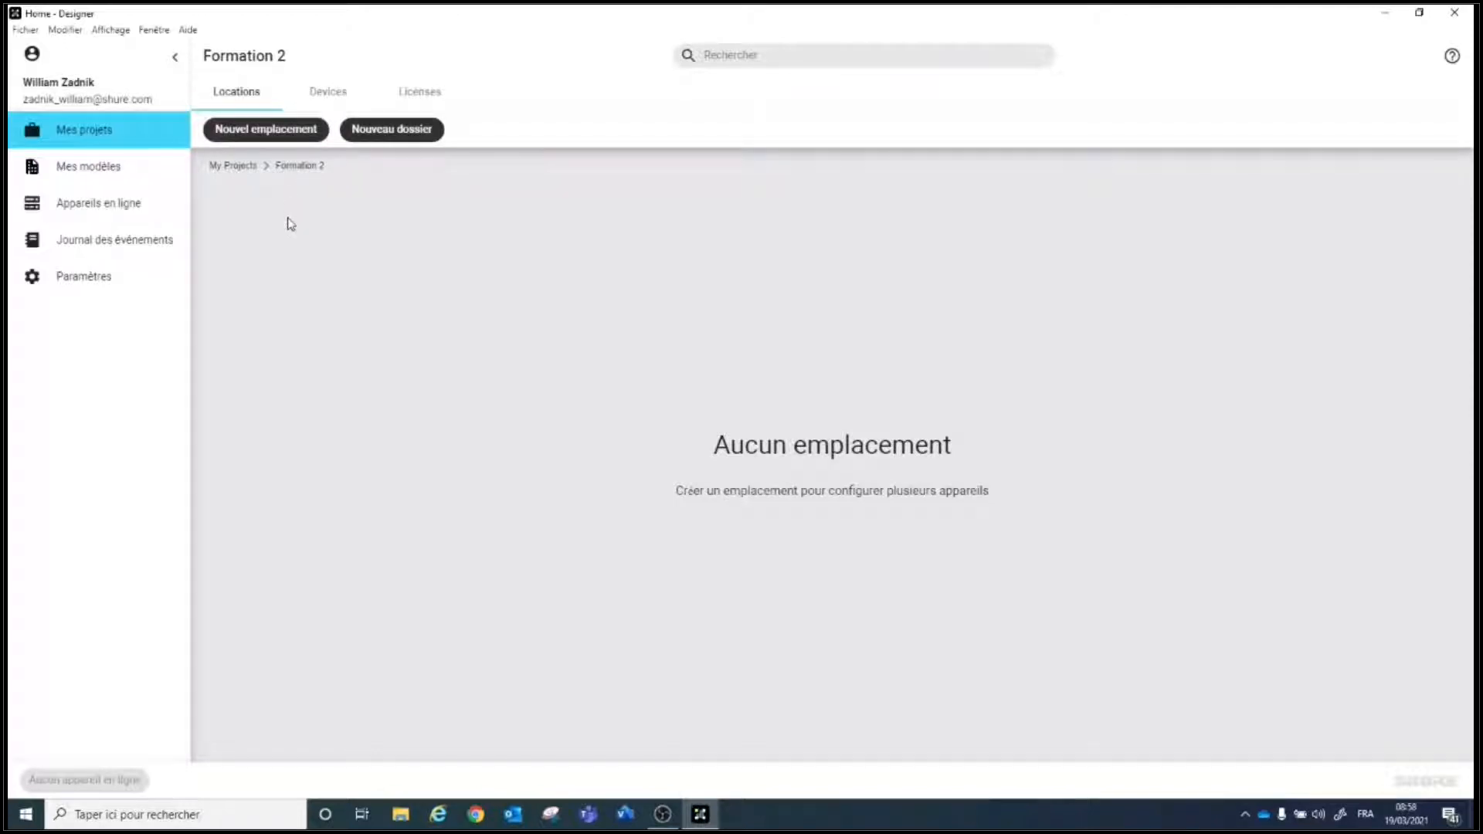
Step: Create a new location named "Salle 1" in the Formation 2 project
{"action": "left_click", "coordinate": [248, 138]}
{"action": "type", "text": "Sall"}
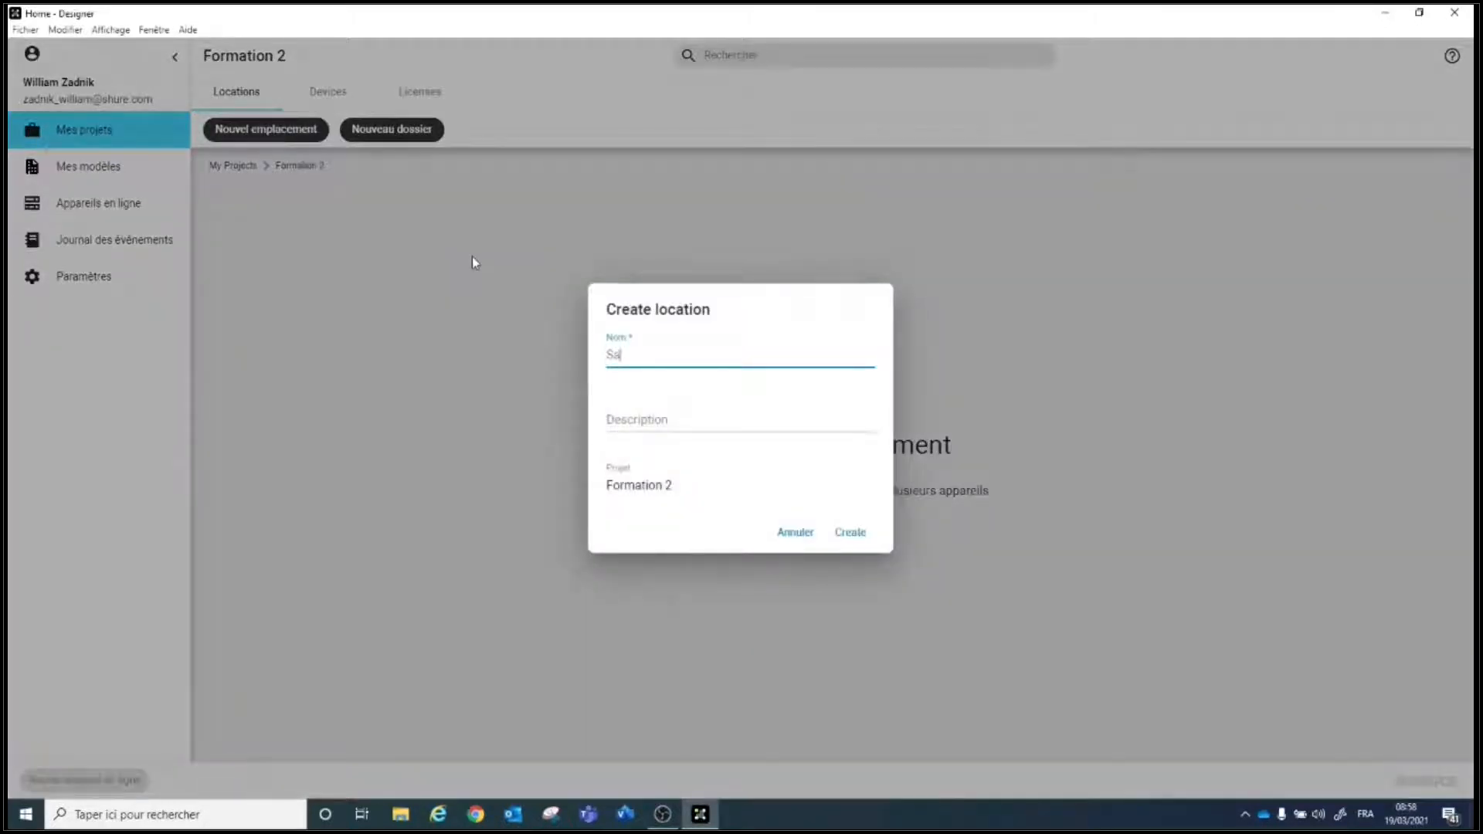
{"action": "type", "text": "e 1"}
{"action": "left_click", "coordinate": [849, 534]}
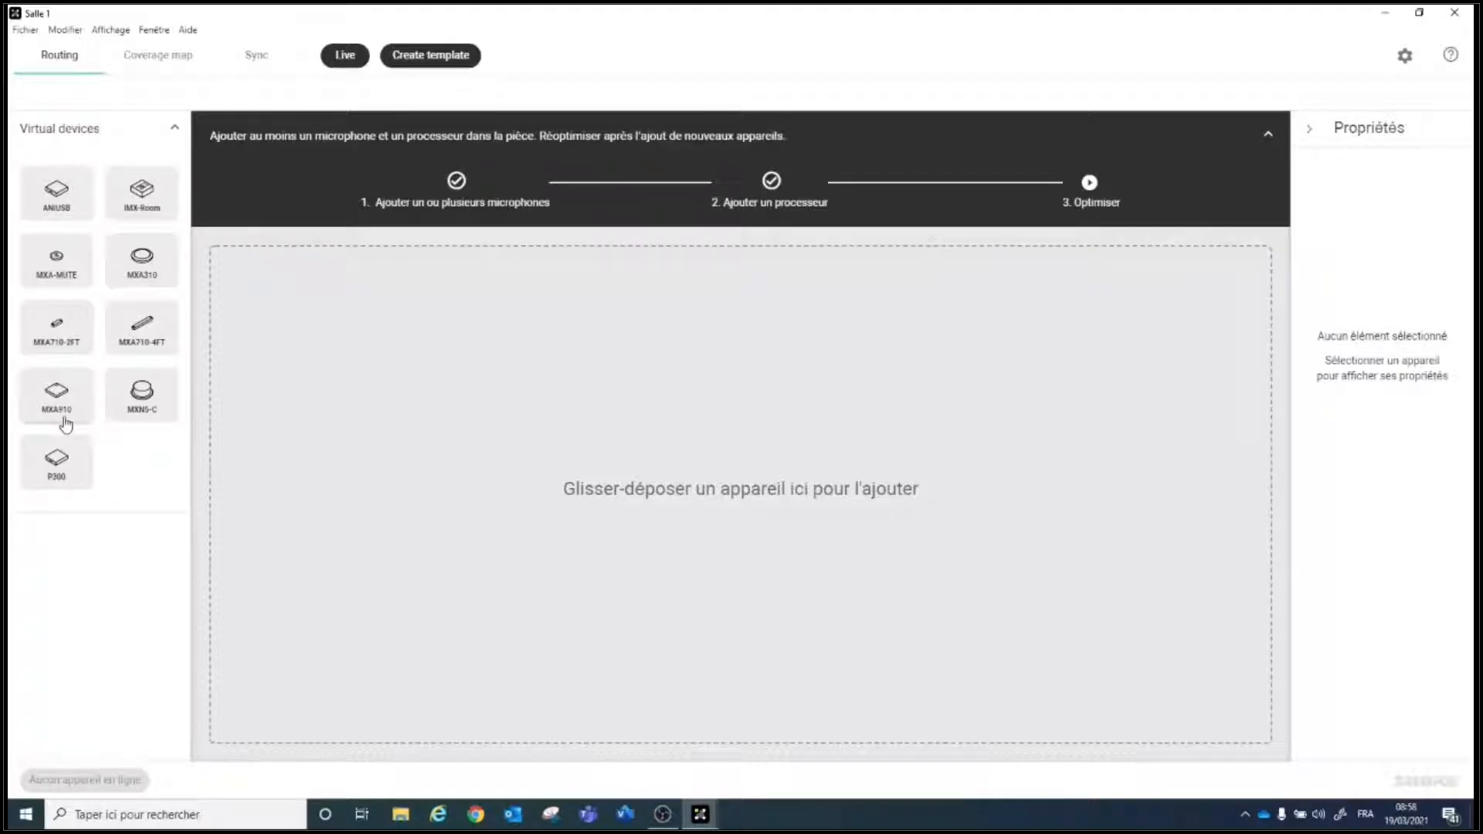
Step: Add an MXA910 microphone, a P300 processor and an MXA-MUTE to the routing workspace, with the P300 beside the MXA910 and the mute below
{"action": "left_click_drag", "start_coordinate": [62, 423], "coordinate": [674, 472]}
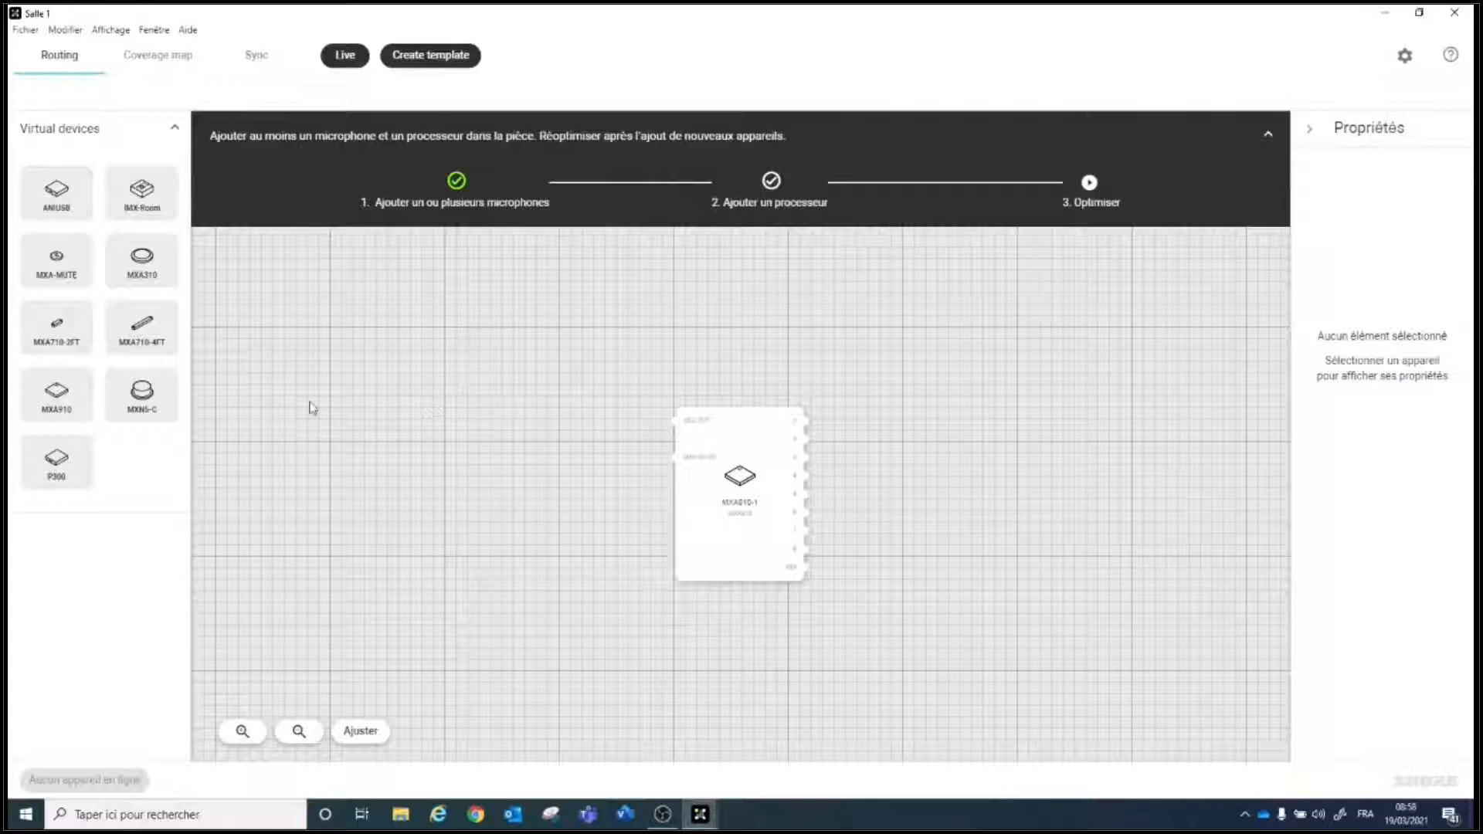
{"action": "left_click_drag", "start_coordinate": [62, 461], "coordinate": [998, 483]}
{"action": "left_click_drag", "start_coordinate": [1071, 587], "coordinate": [1036, 486]}
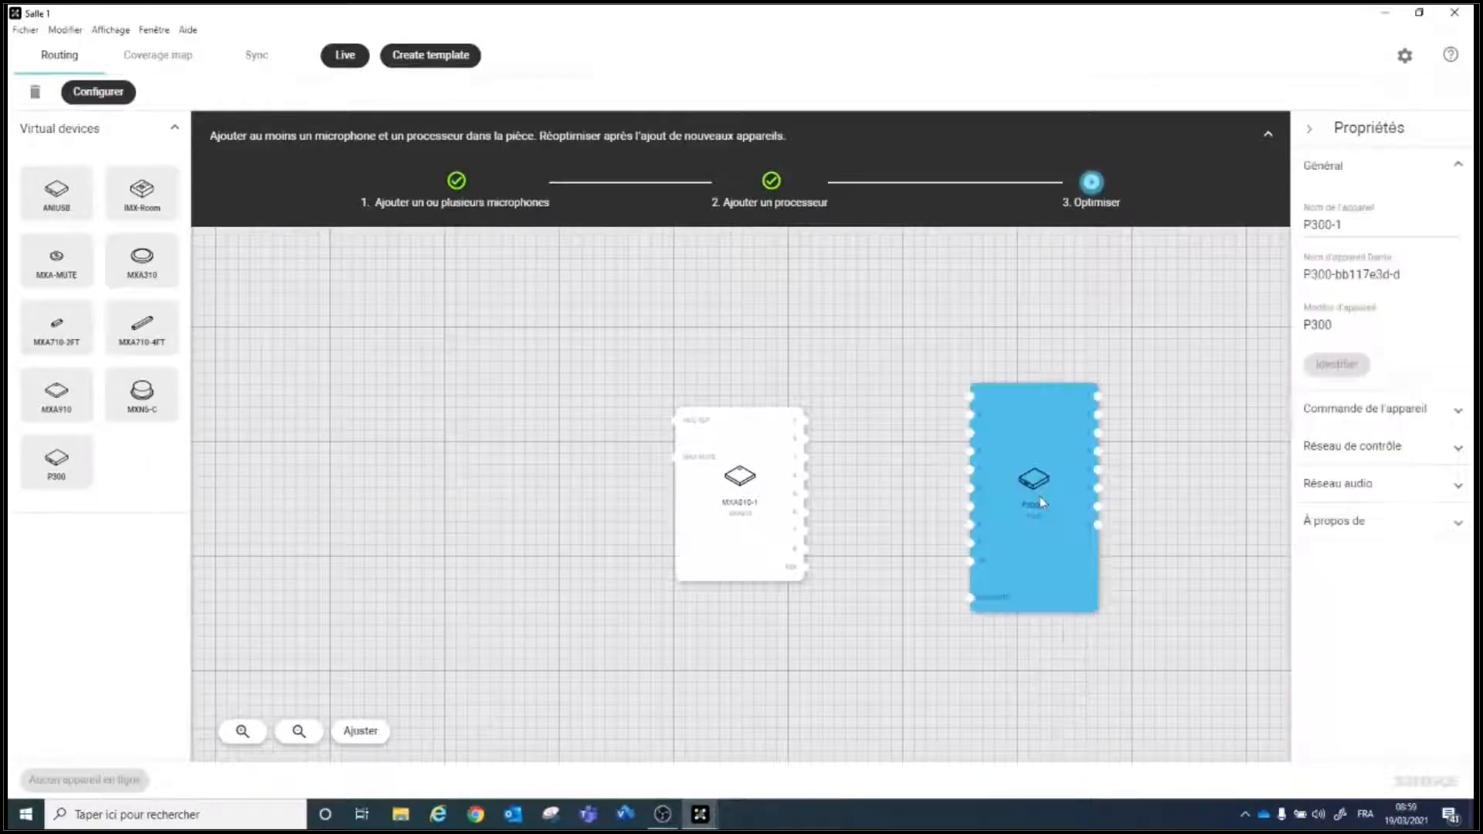
{"action": "left_click_drag", "start_coordinate": [725, 483], "coordinate": [751, 411]}
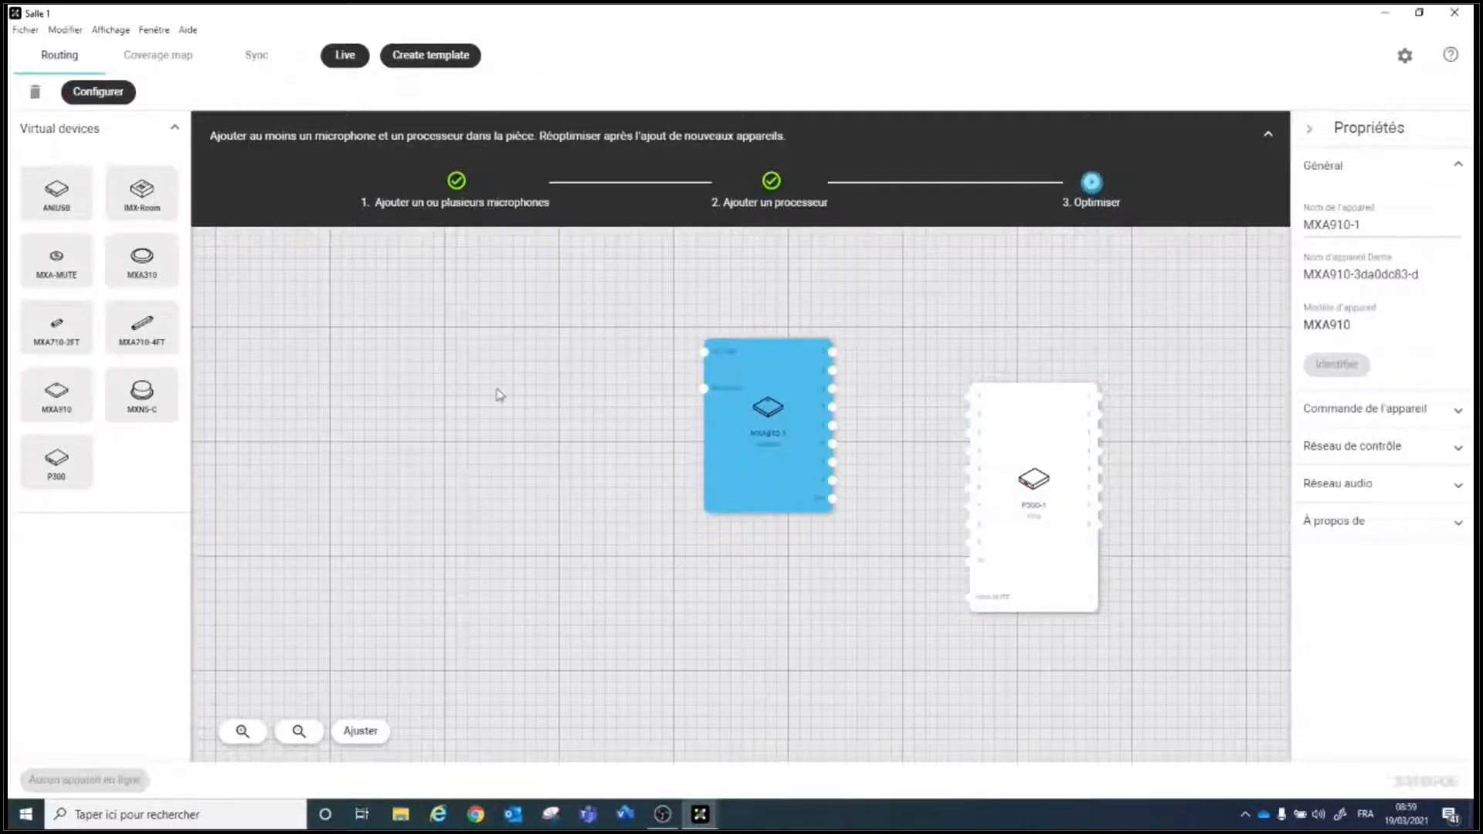
{"action": "left_click_drag", "start_coordinate": [68, 281], "coordinate": [620, 624]}
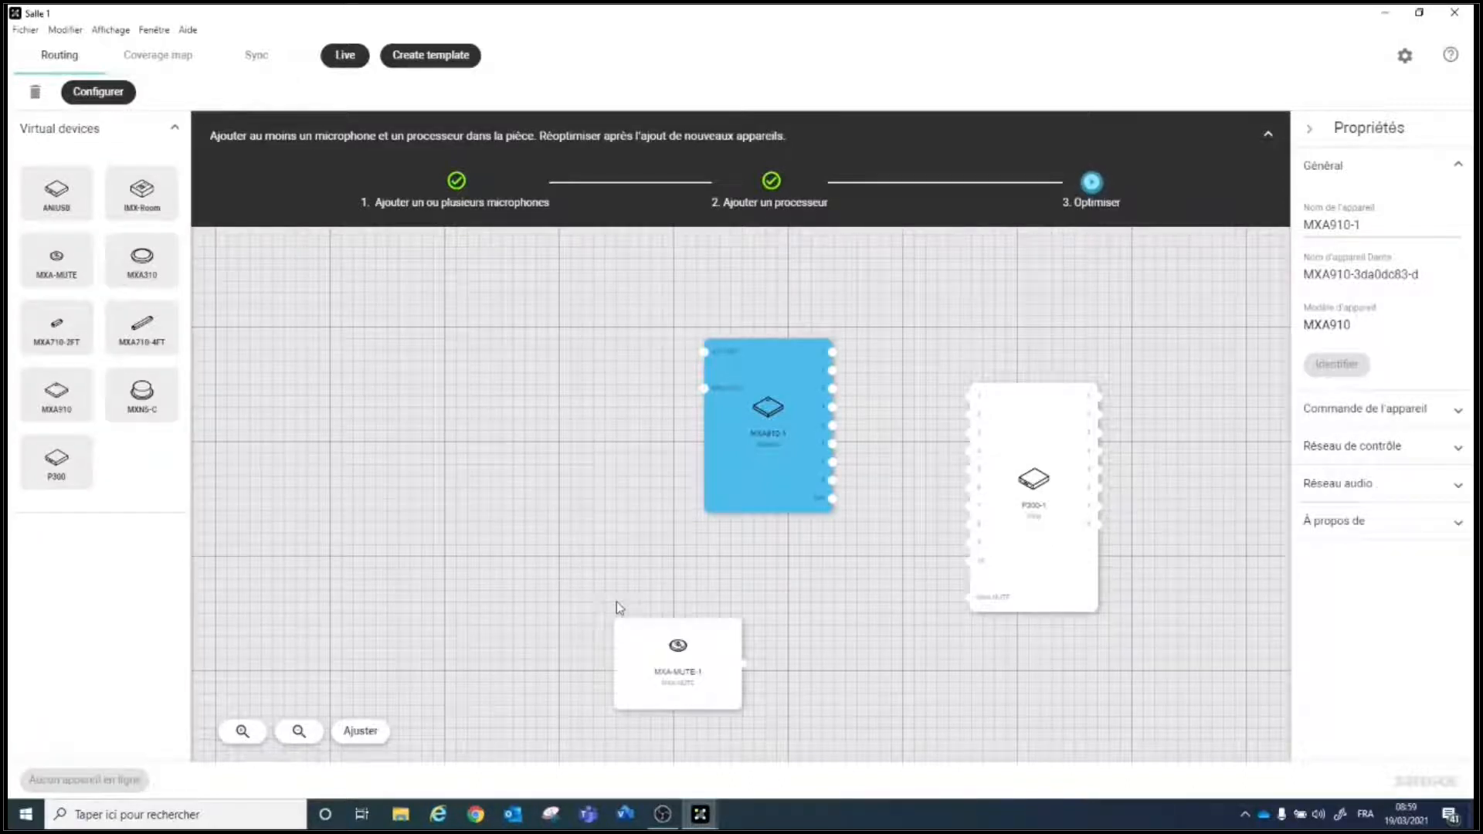
Step: Optimise the room to route the devices automatically, and return to the routing diagram to review the P300-to-MXA910 reference path
{"action": "left_click", "coordinate": [1089, 183]}
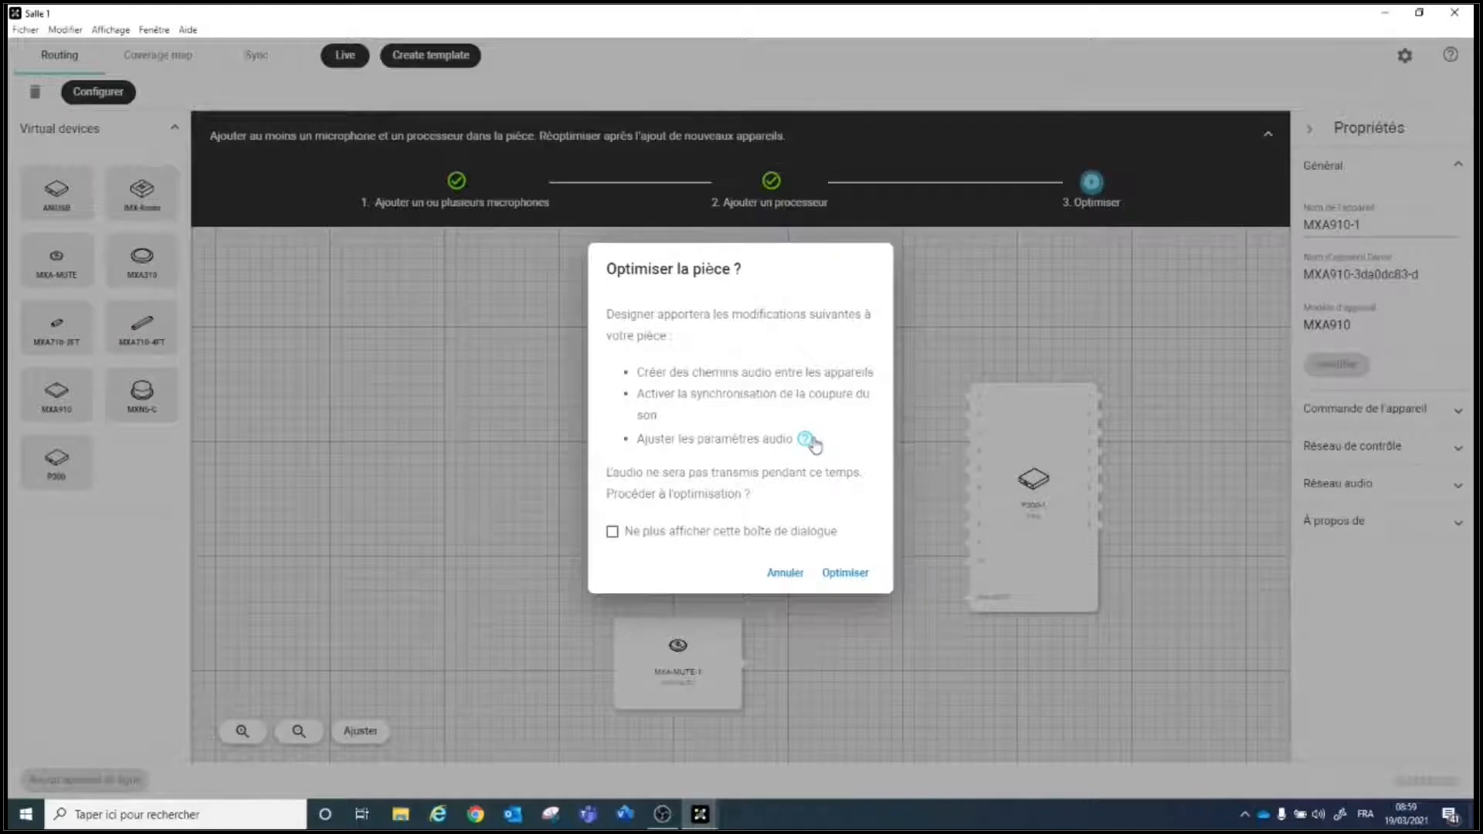
{"action": "left_click", "coordinate": [835, 580]}
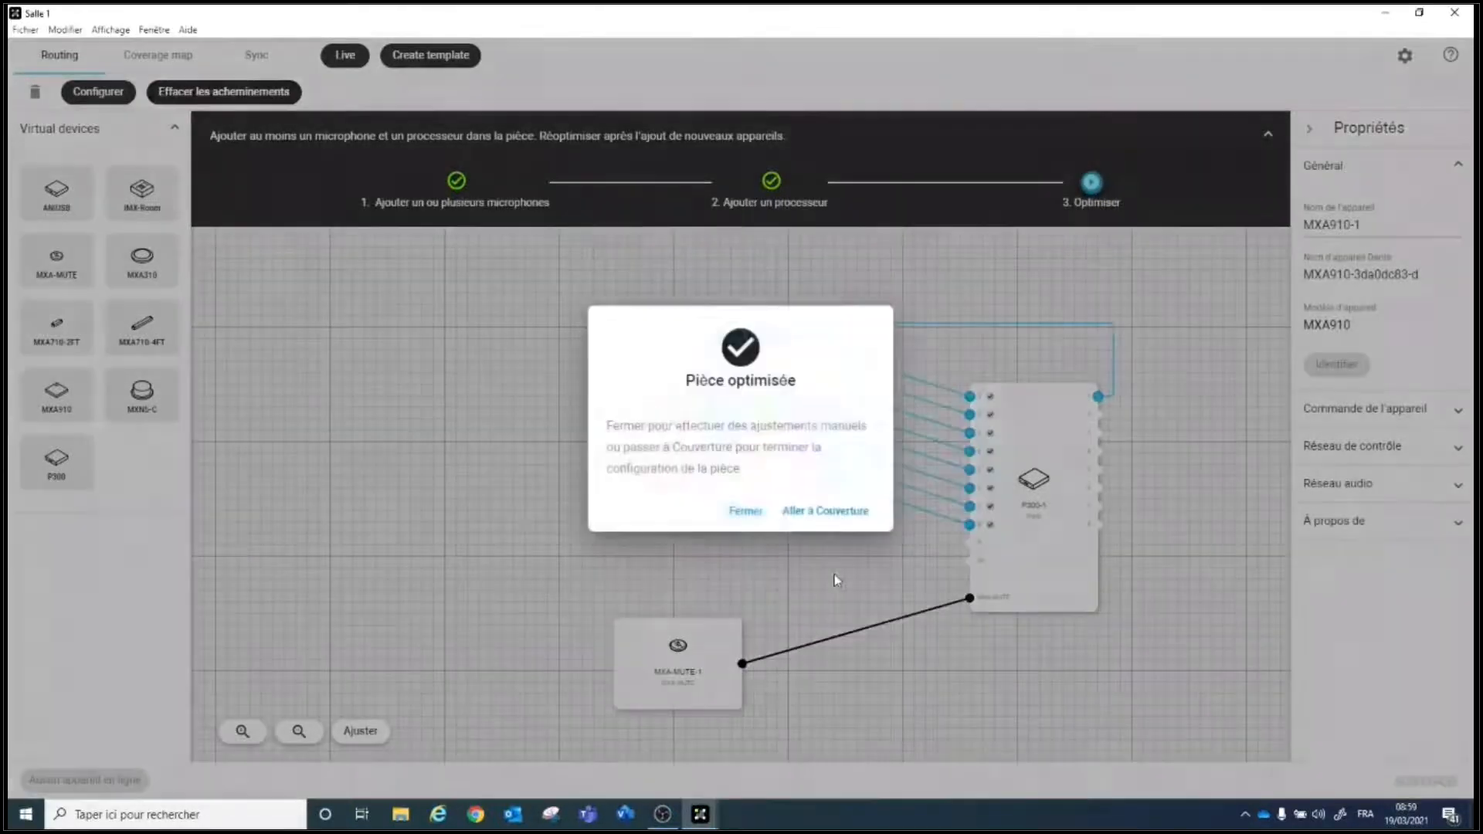
{"action": "left_click", "coordinate": [744, 513]}
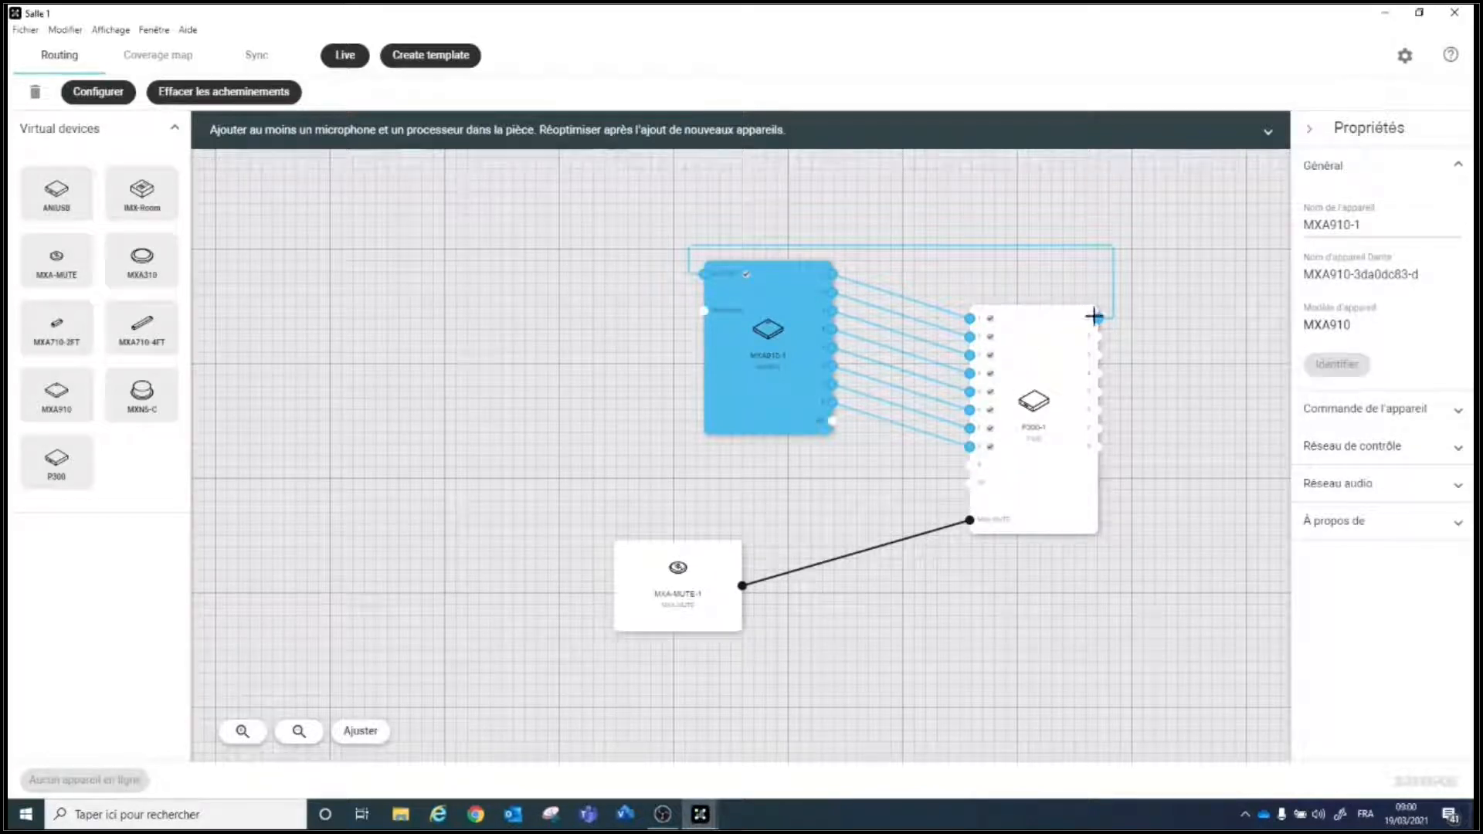
{"action": "mouse_move", "coordinate": [1094, 318]}
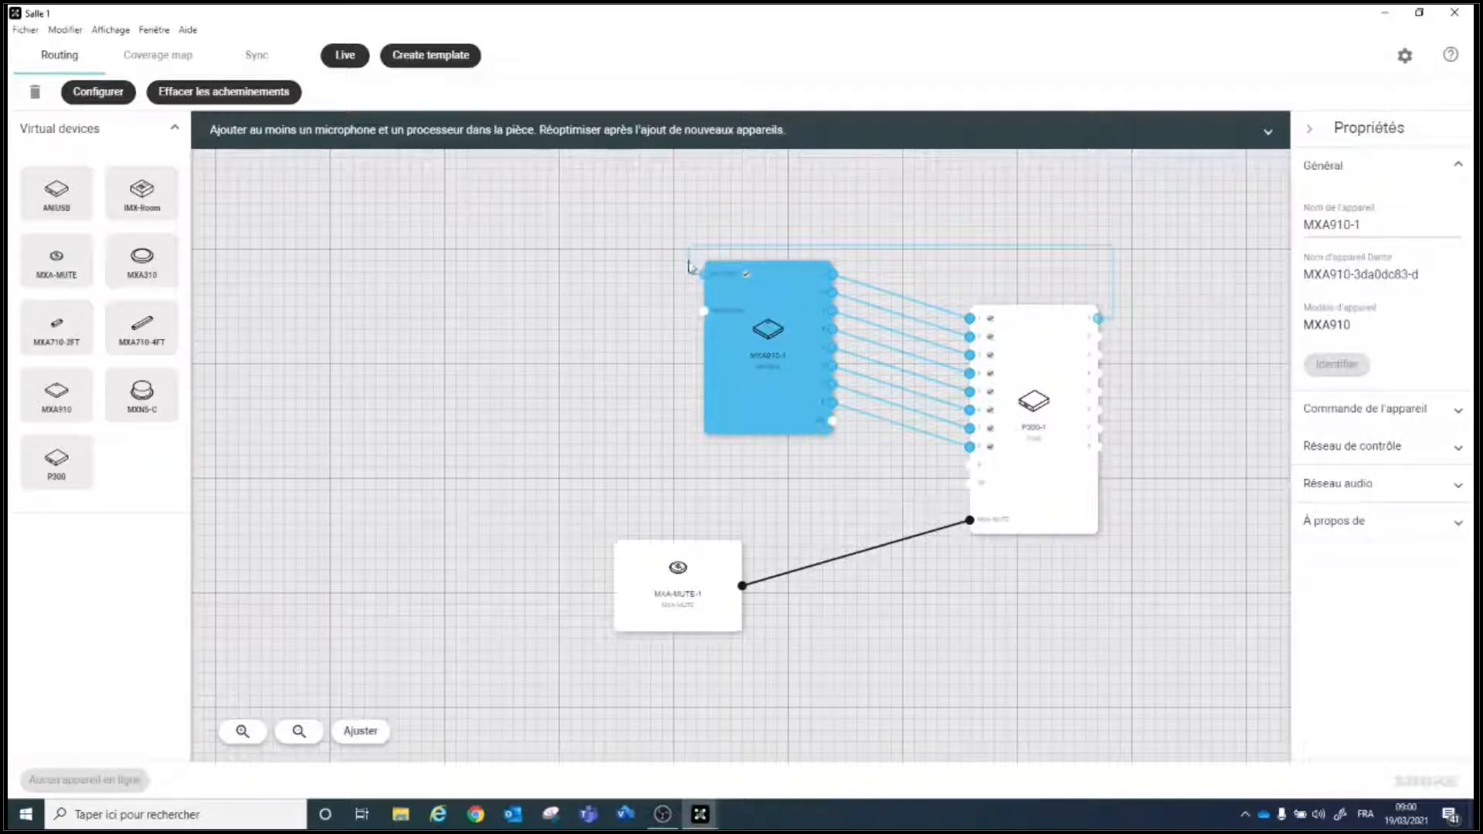
{"action": "mouse_move", "coordinate": [714, 288]}
Step: Position the MXA910-1 microphone at the centre of the work area in the coverage map
{"action": "left_click", "coordinate": [177, 62]}
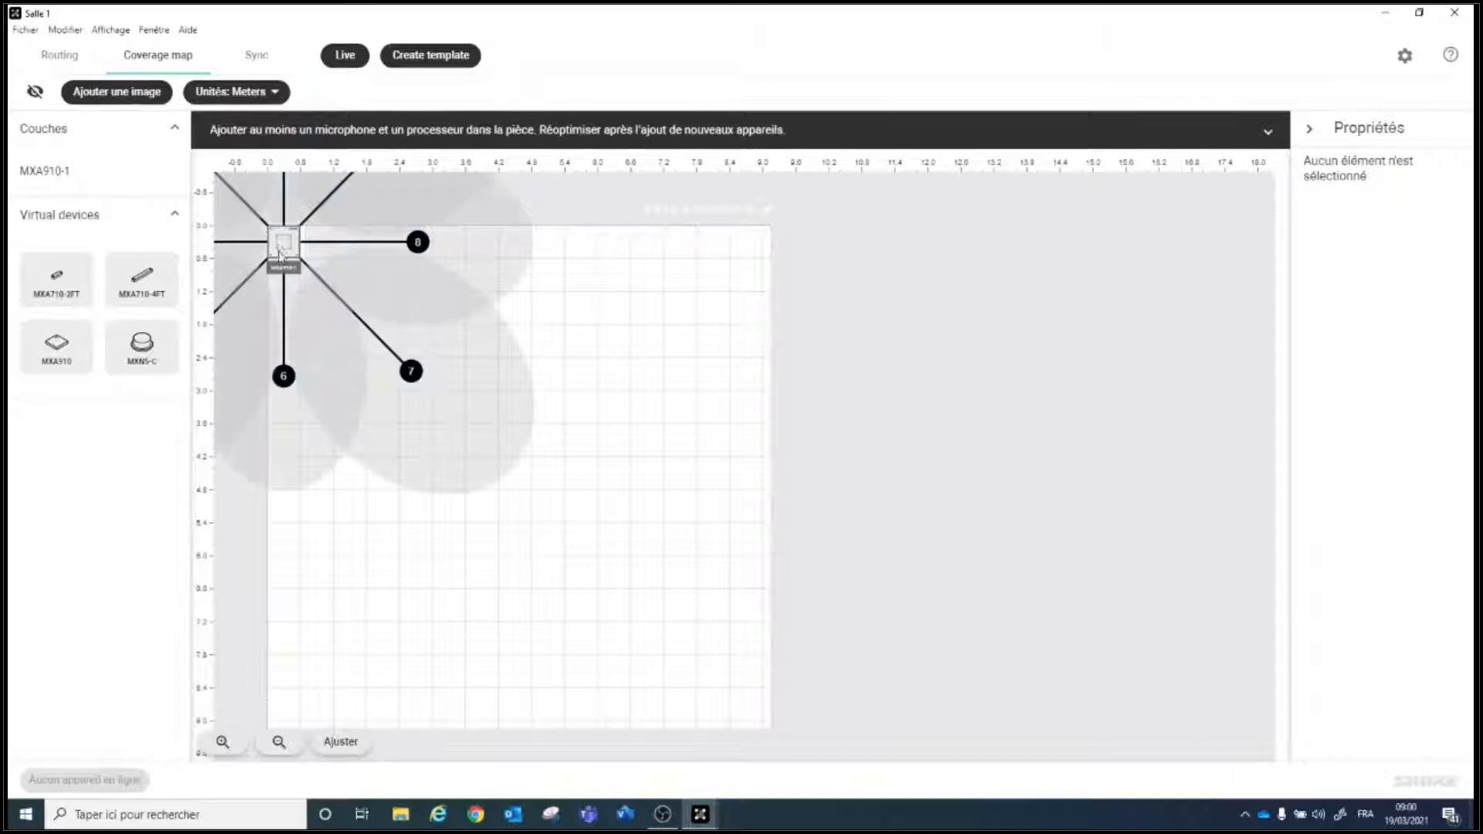
{"action": "left_click_drag", "start_coordinate": [280, 246], "coordinate": [438, 421]}
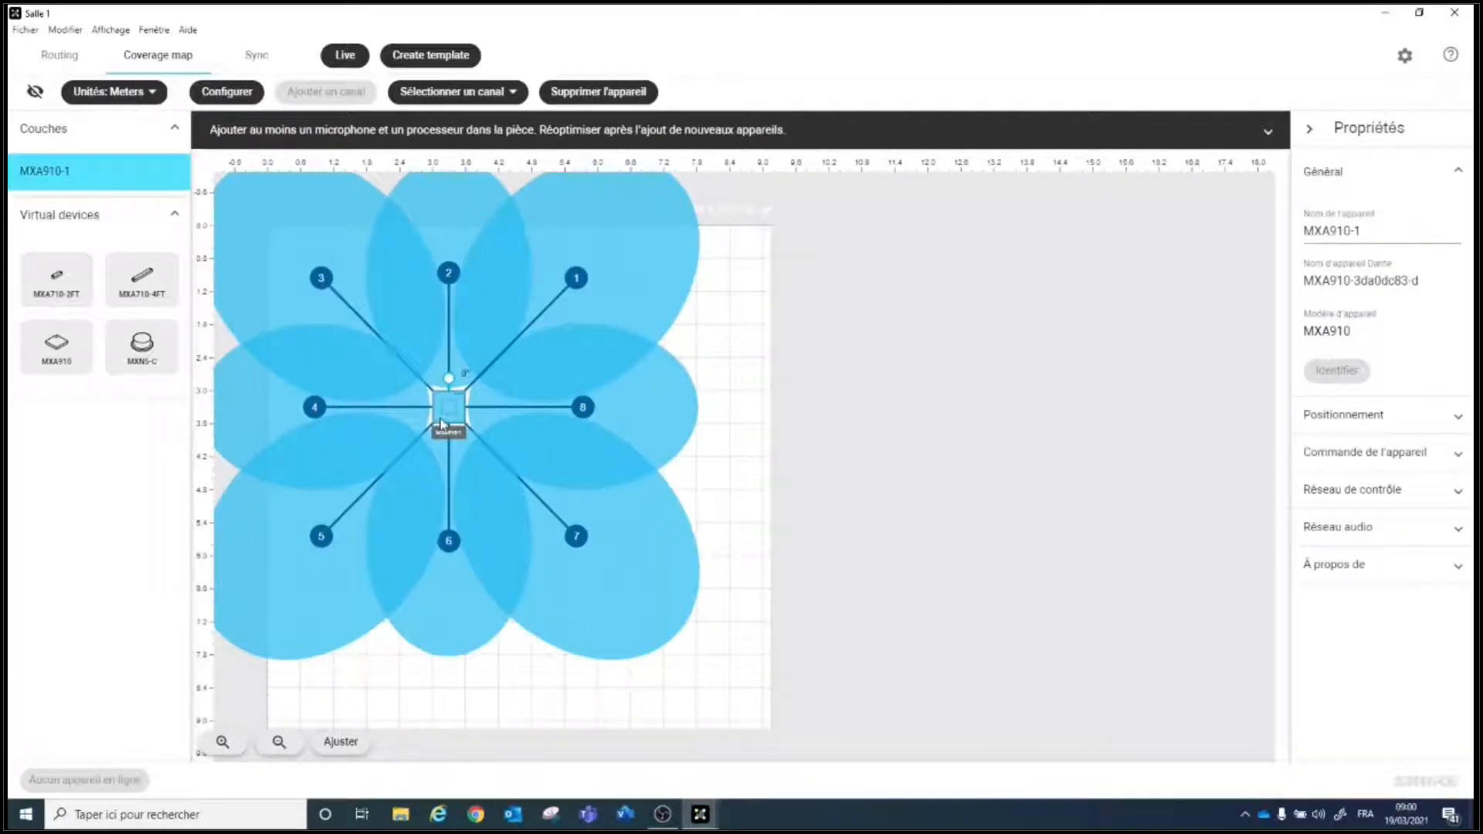
{"action": "left_click_drag", "start_coordinate": [454, 415], "coordinate": [512, 475]}
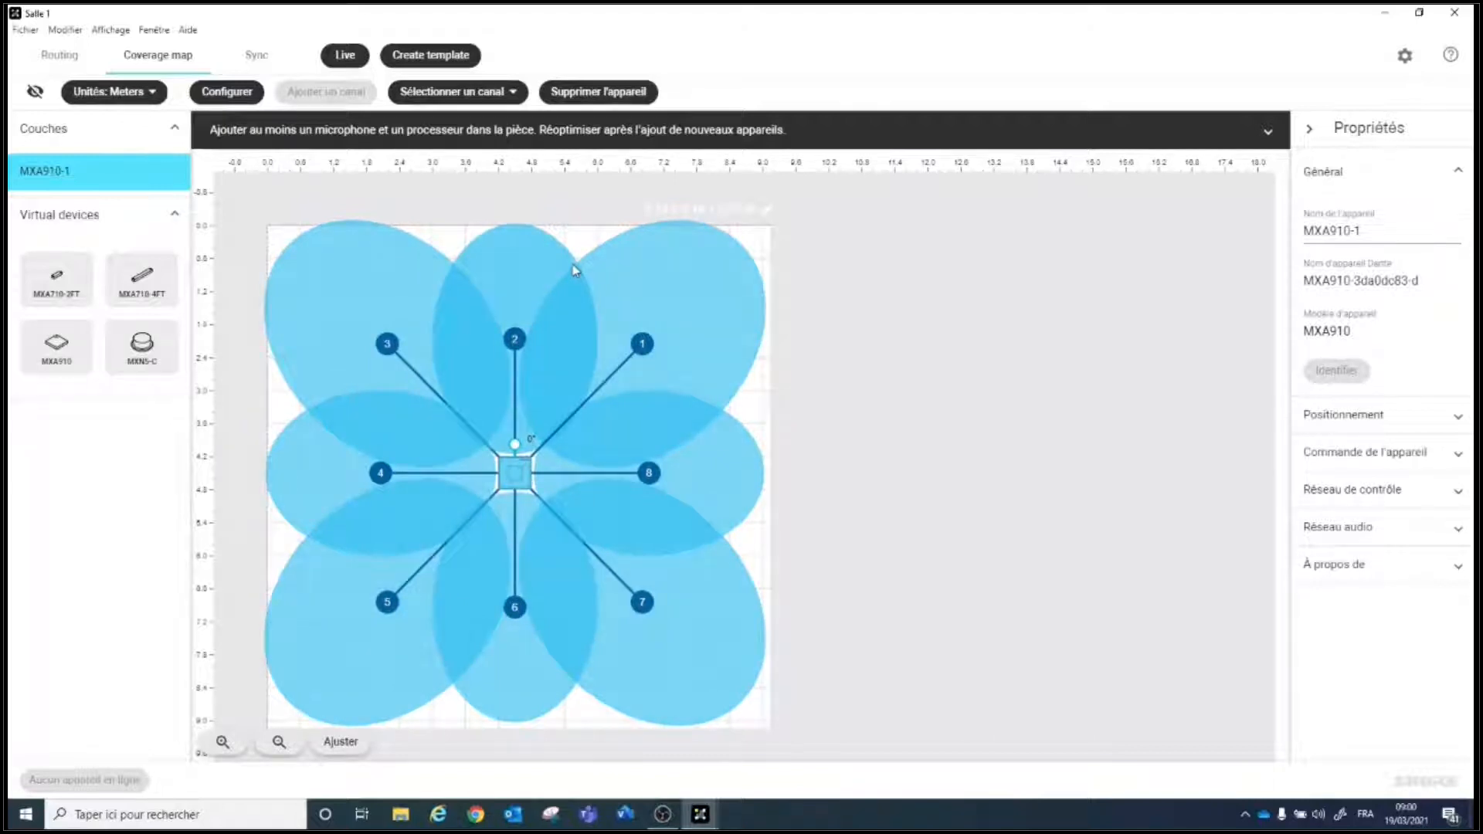
{"action": "left_click", "coordinate": [442, 242]}
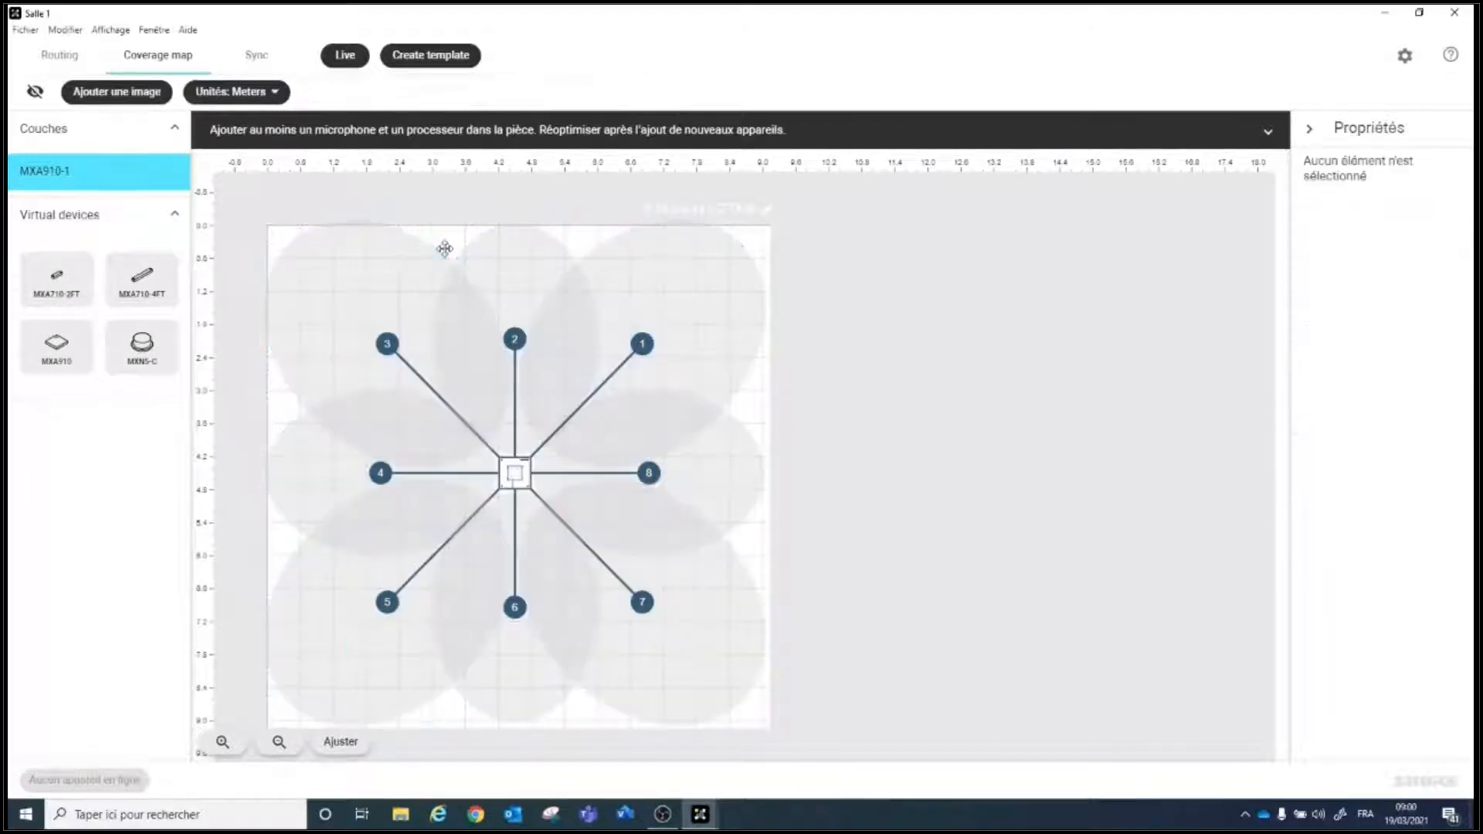
Step: Import the "Sall de reunion" image from the desktop (Bureau) as the coverage map's floor plan
{"action": "left_click", "coordinate": [123, 94]}
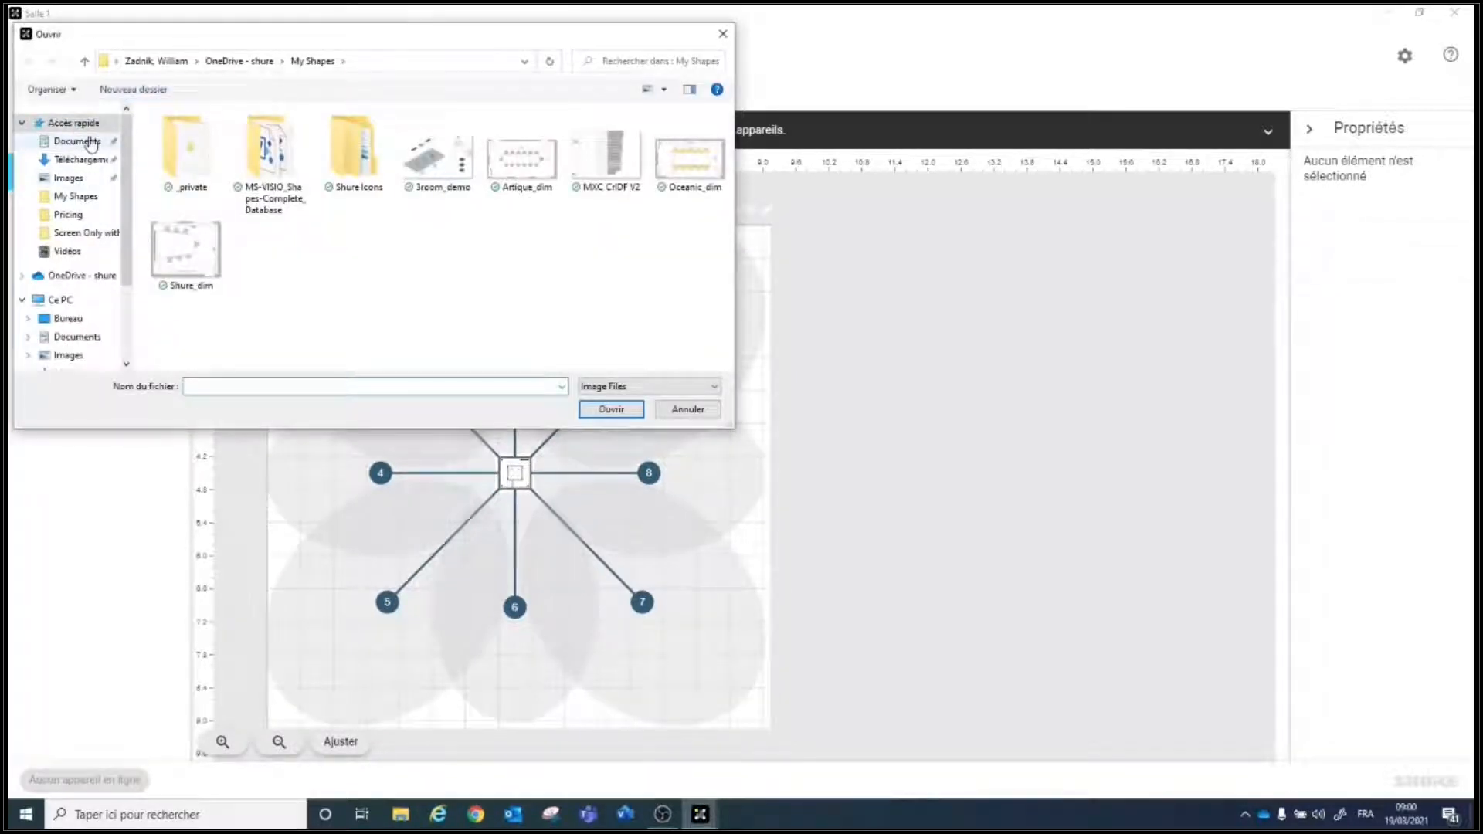
{"action": "left_click", "coordinate": [68, 318]}
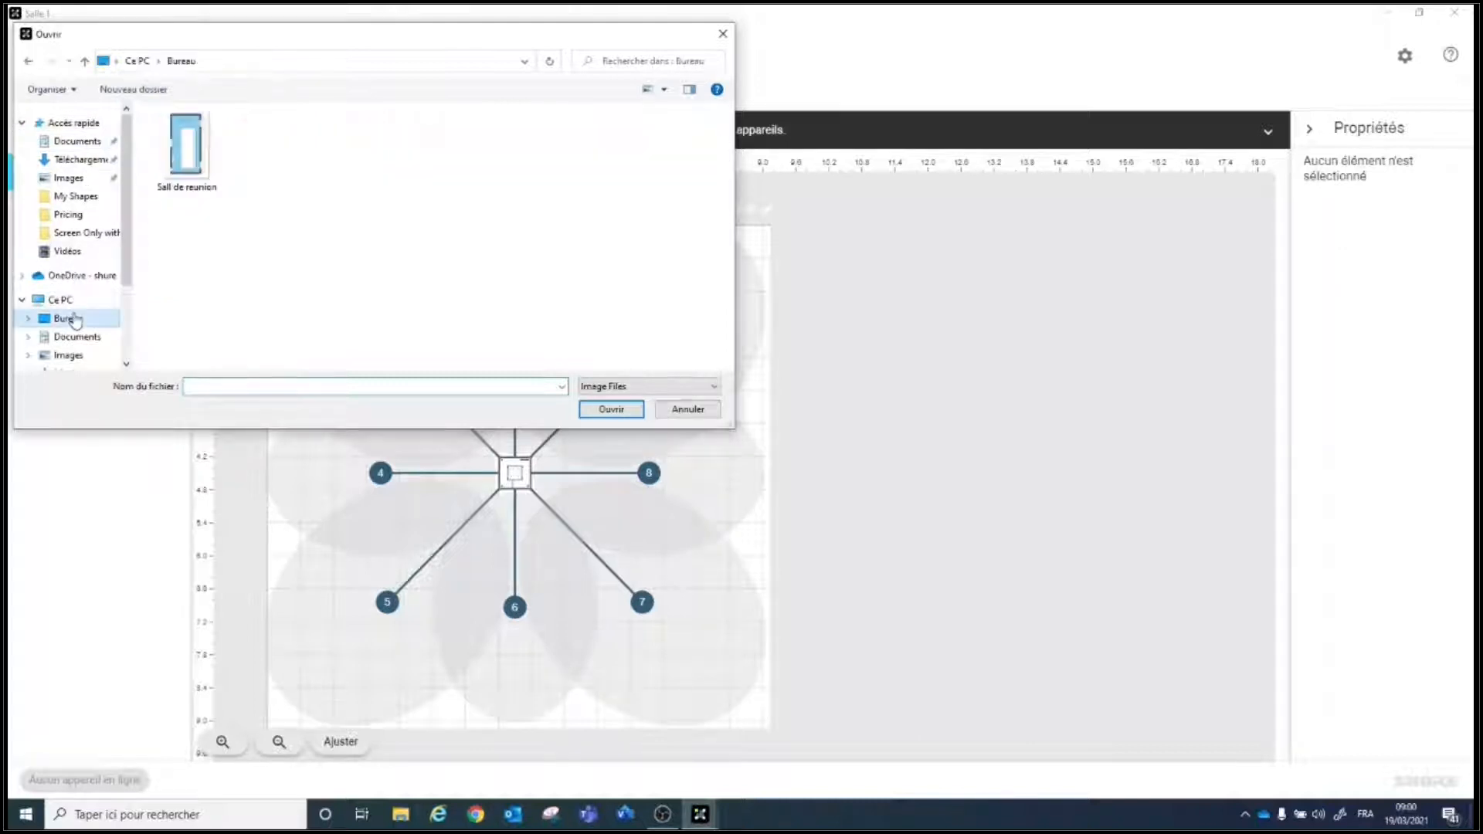
{"action": "double_click", "coordinate": [185, 151]}
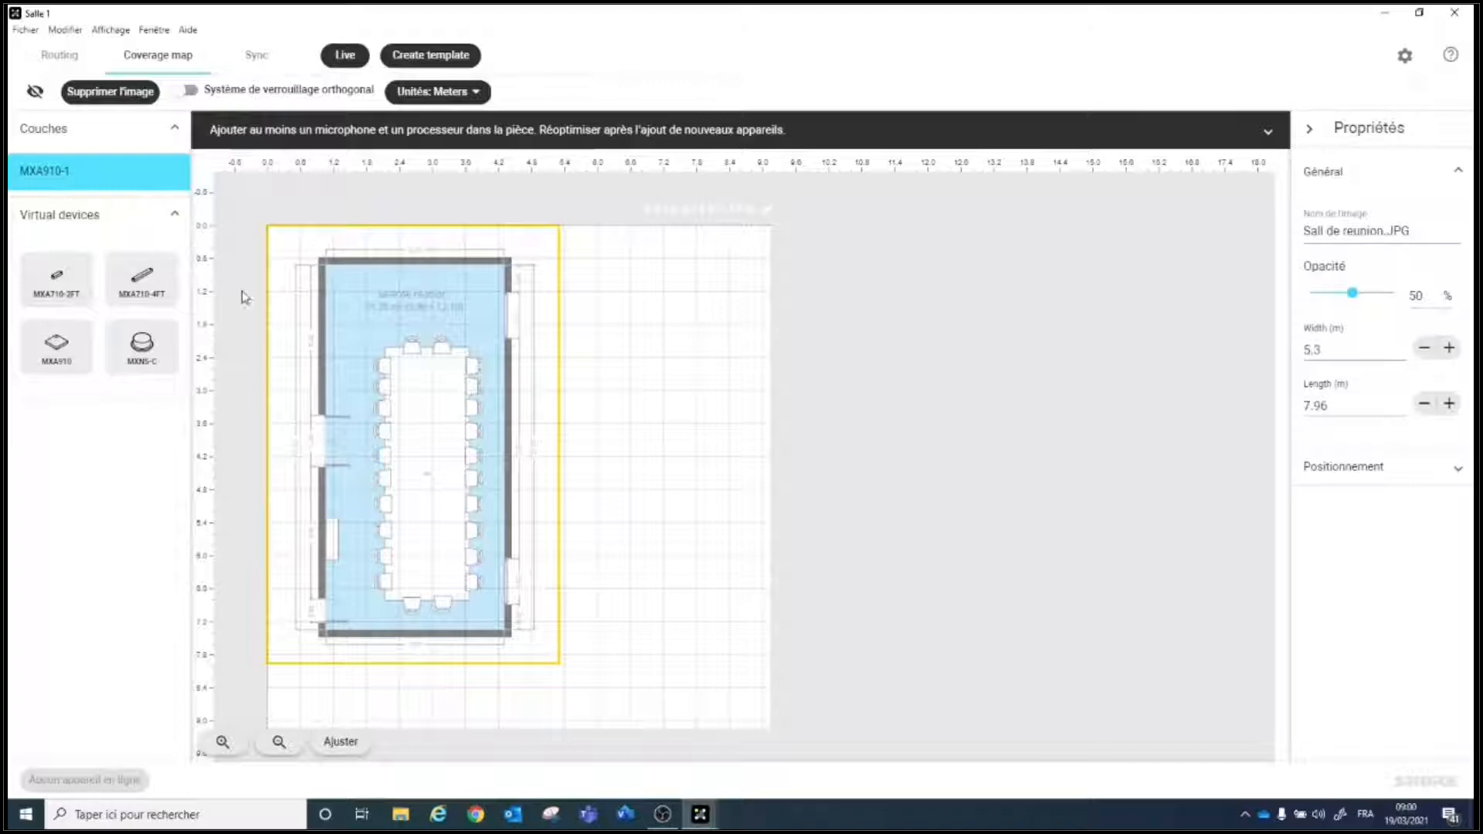
{"action": "left_click", "coordinate": [224, 743]}
{"action": "left_click", "coordinate": [222, 744]}
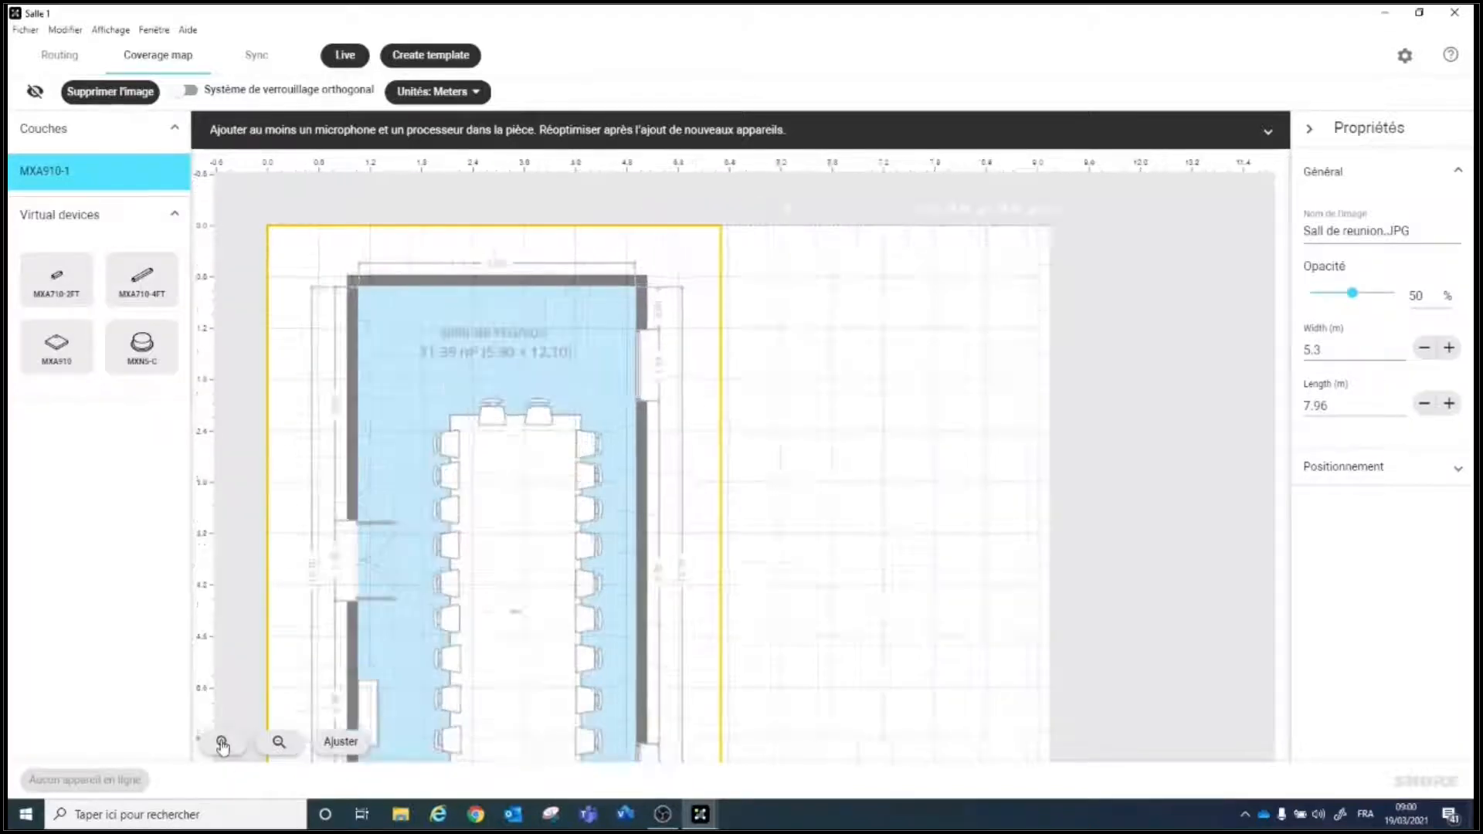
{"action": "left_click", "coordinate": [222, 744]}
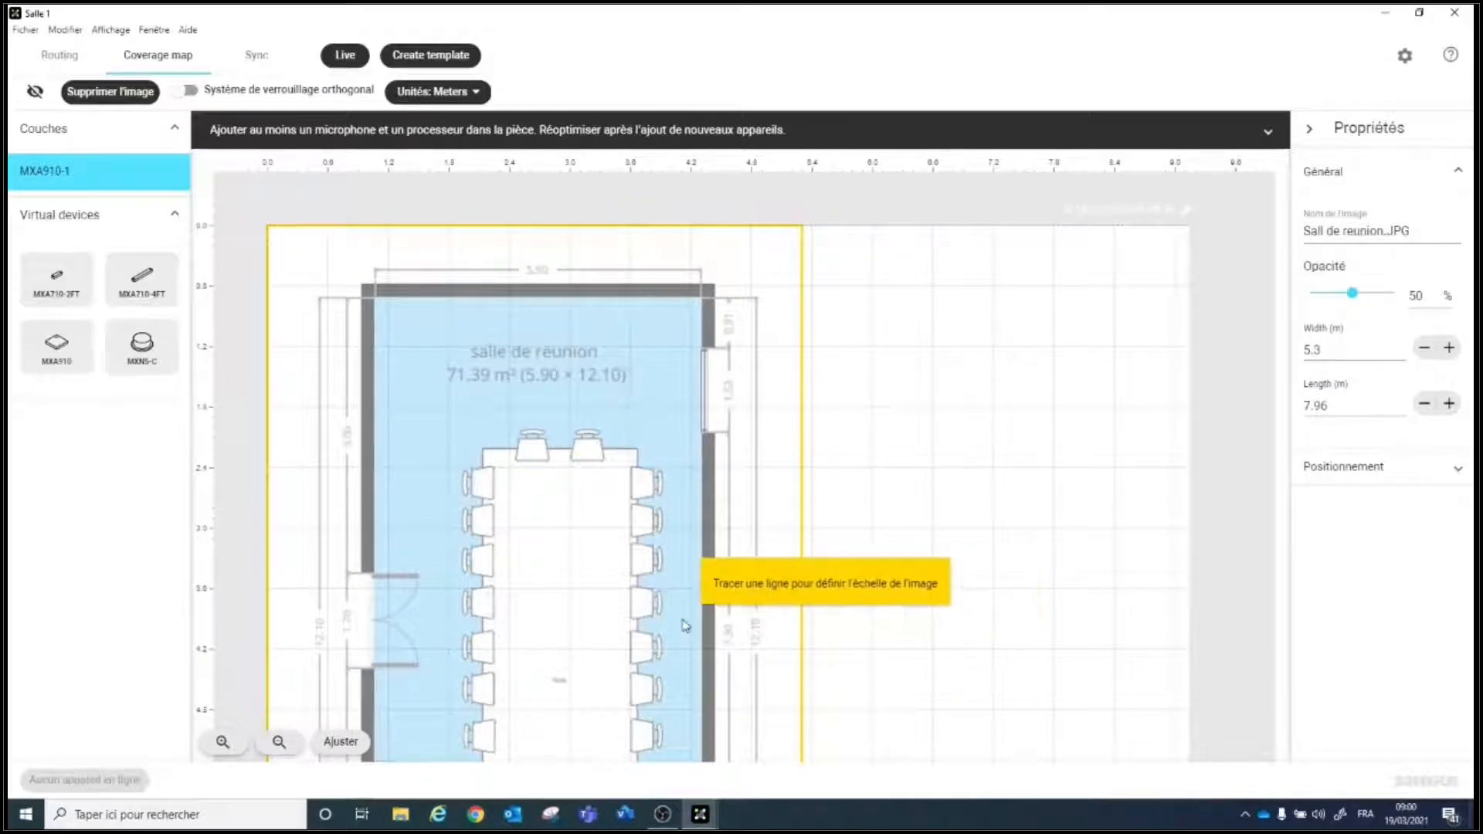
{"action": "left_click_drag", "start_coordinate": [497, 618], "coordinate": [525, 590]}
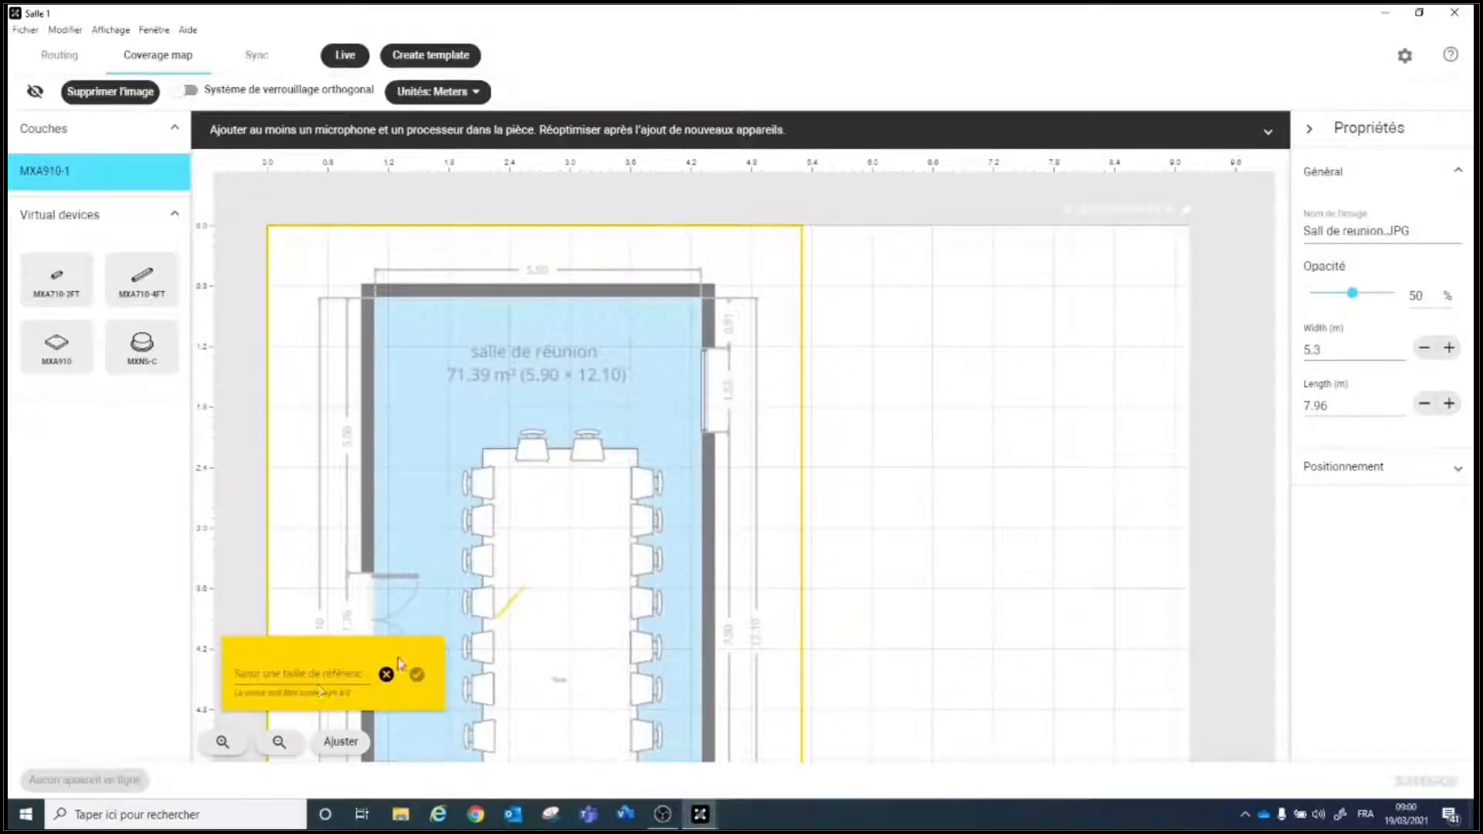
{"action": "left_click", "coordinate": [279, 743]}
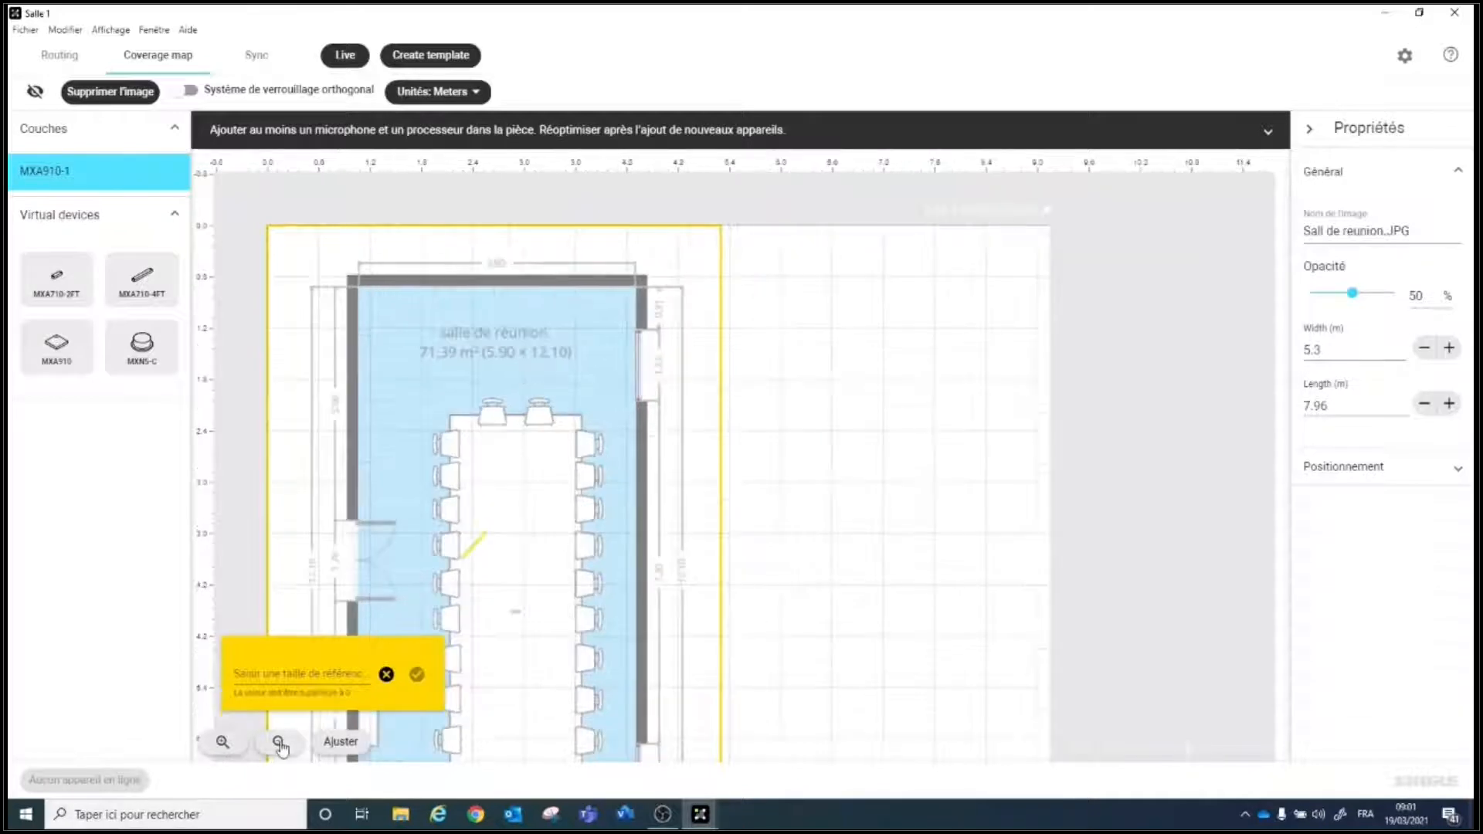
{"action": "left_click", "coordinate": [279, 744]}
{"action": "left_click", "coordinate": [386, 674]}
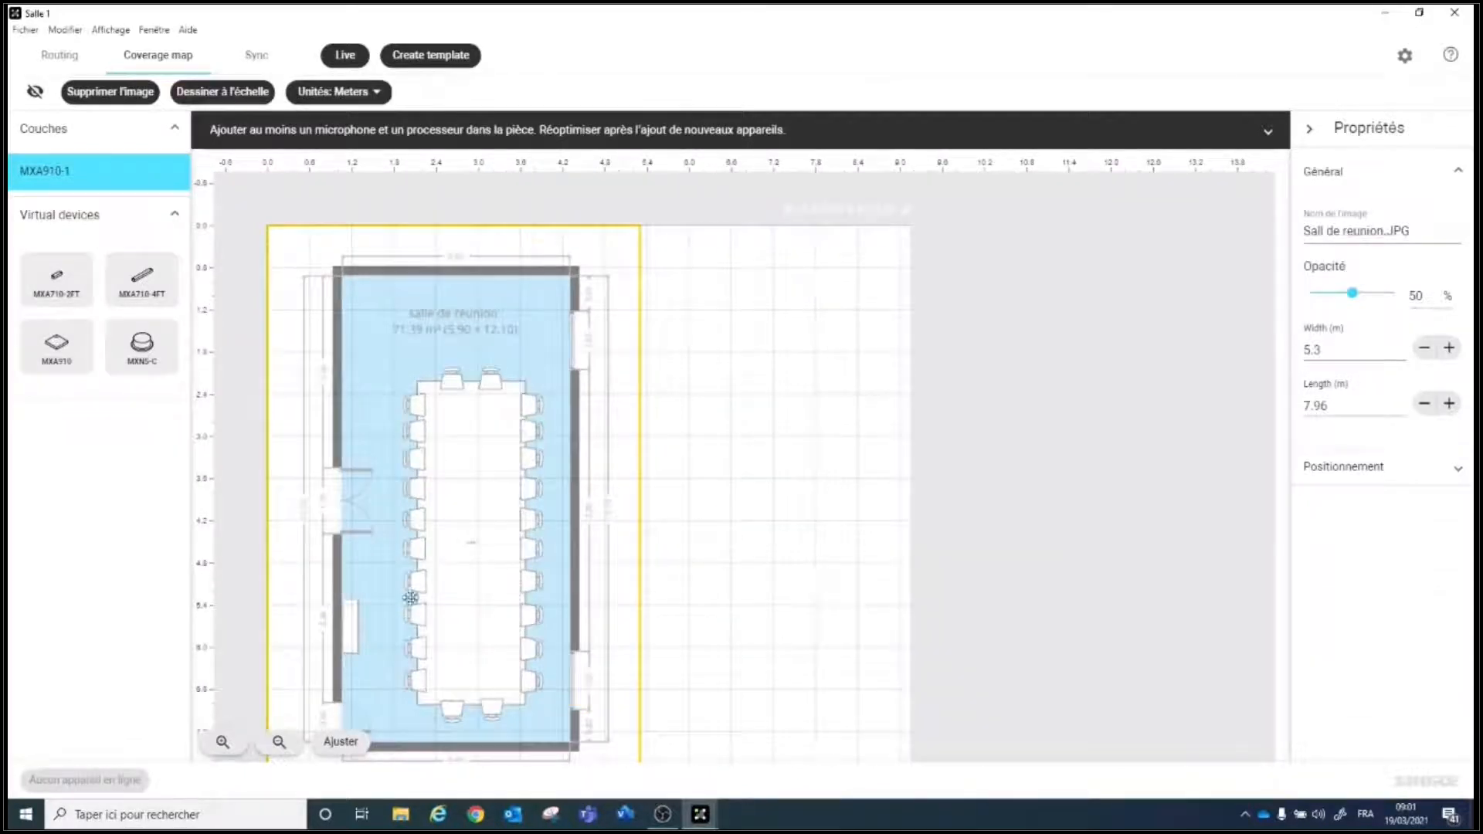
Step: Scale the floor plan by tracing a reference line along the room's full inner length and setting it to 12.1 m
{"action": "left_click_drag", "start_coordinate": [523, 510], "coordinate": [708, 489]}
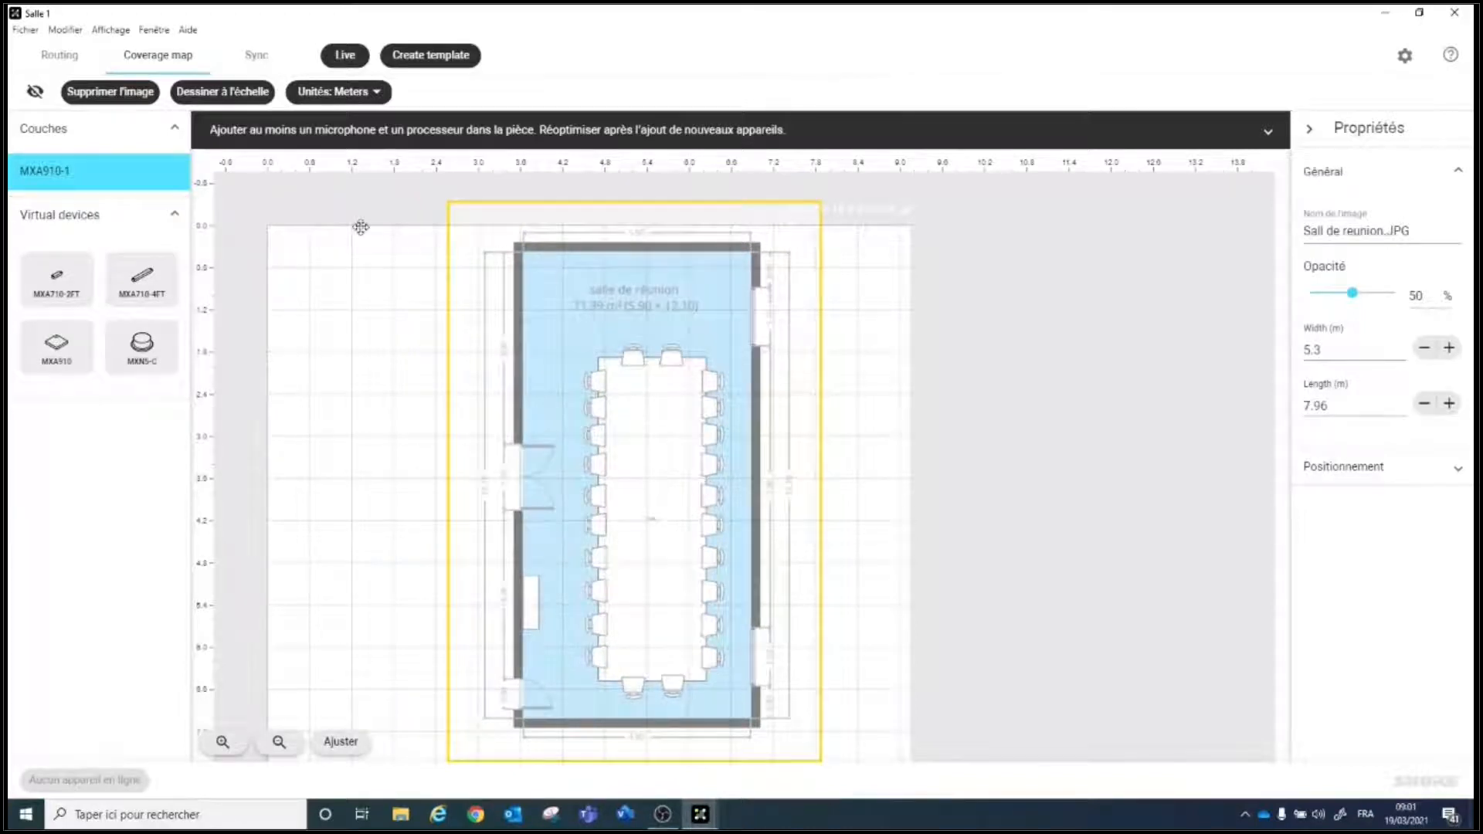
{"action": "left_click", "coordinate": [215, 93]}
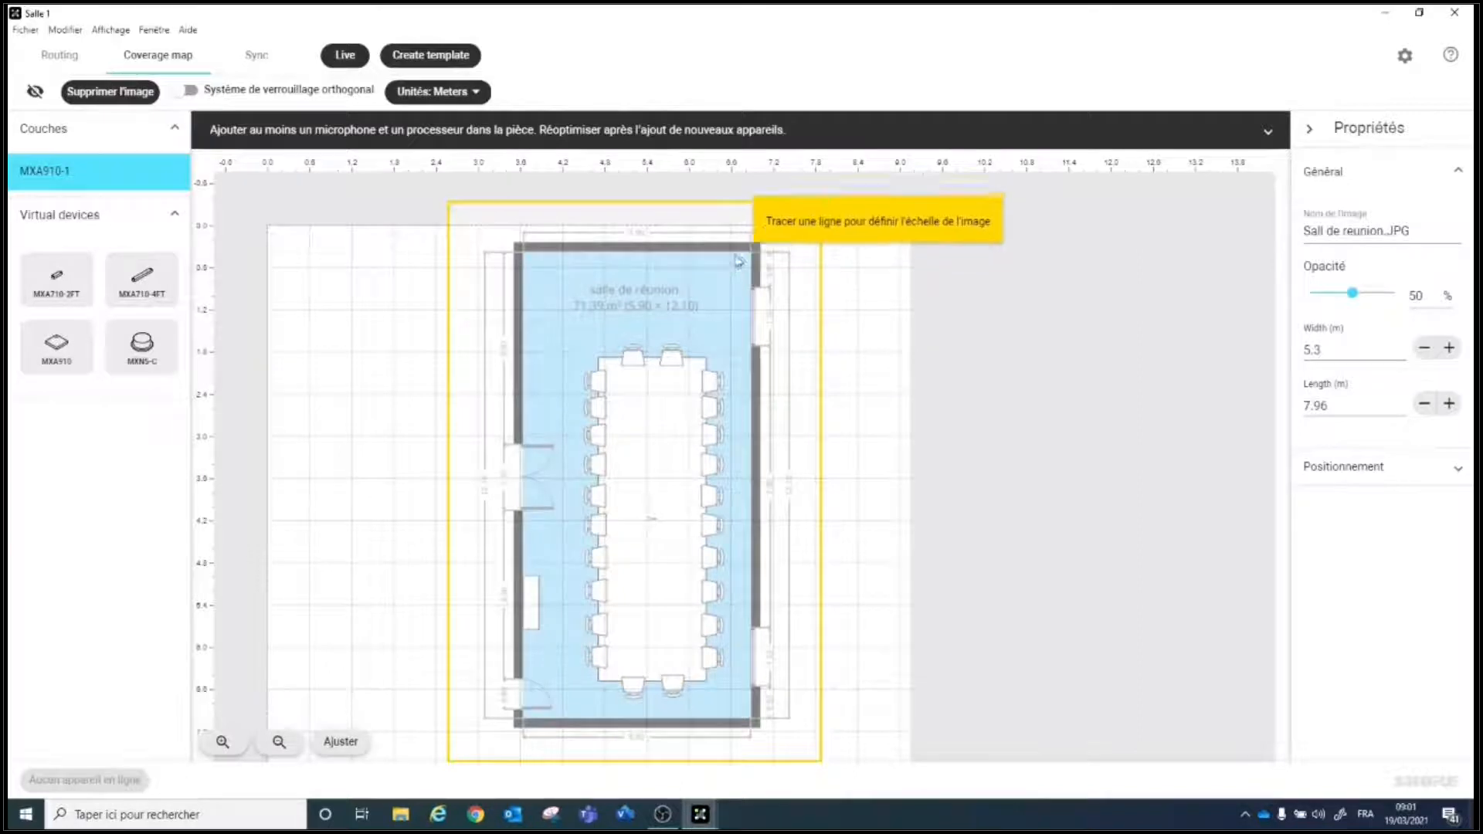
{"action": "left_click_drag", "start_coordinate": [733, 257], "coordinate": [736, 587]}
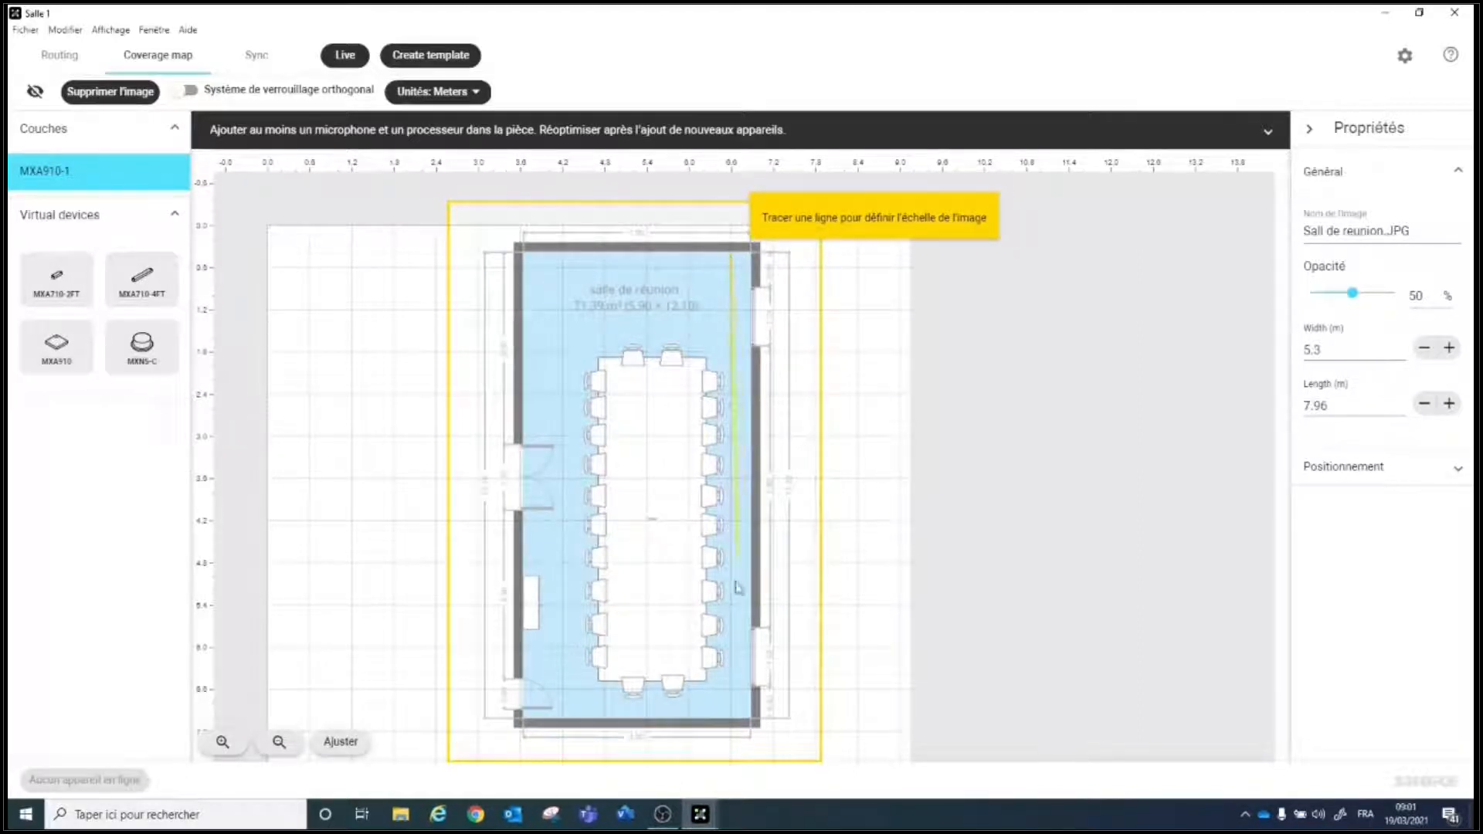
{"action": "left_click", "coordinate": [731, 724]}
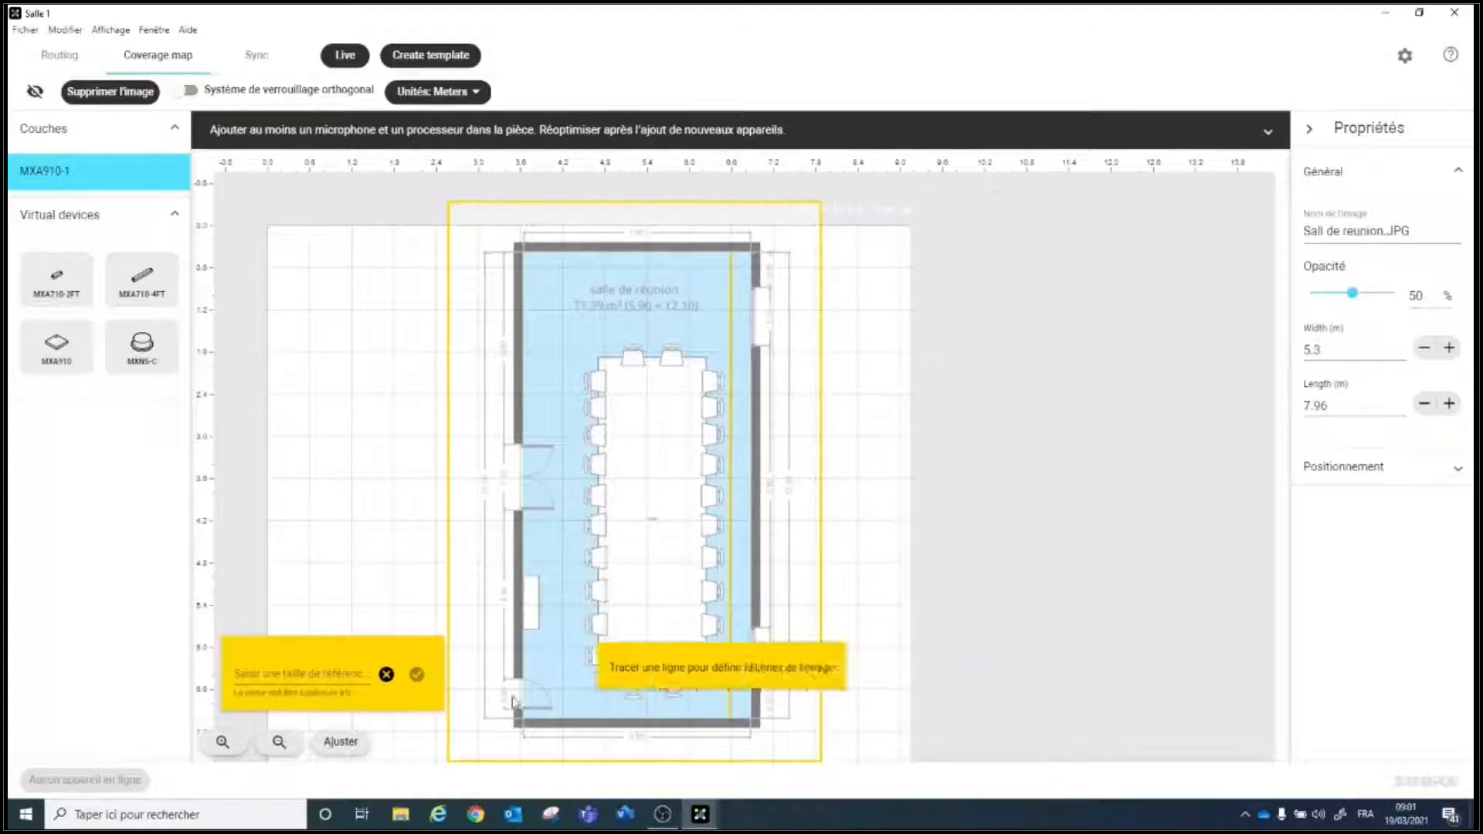
{"action": "left_click", "coordinate": [274, 680]}
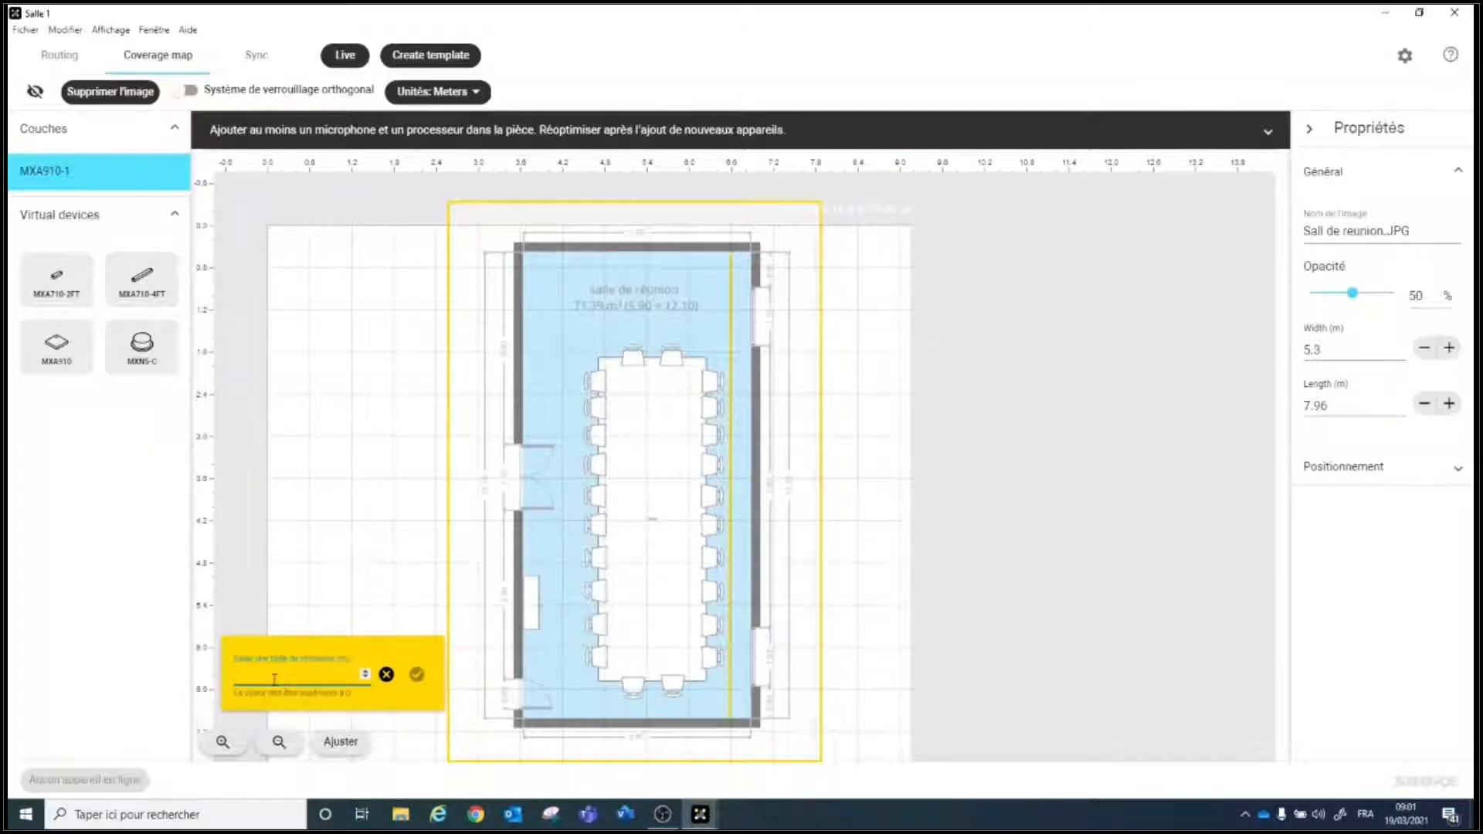
{"action": "type", "text": "12.1"}
{"action": "left_click", "coordinate": [417, 674]}
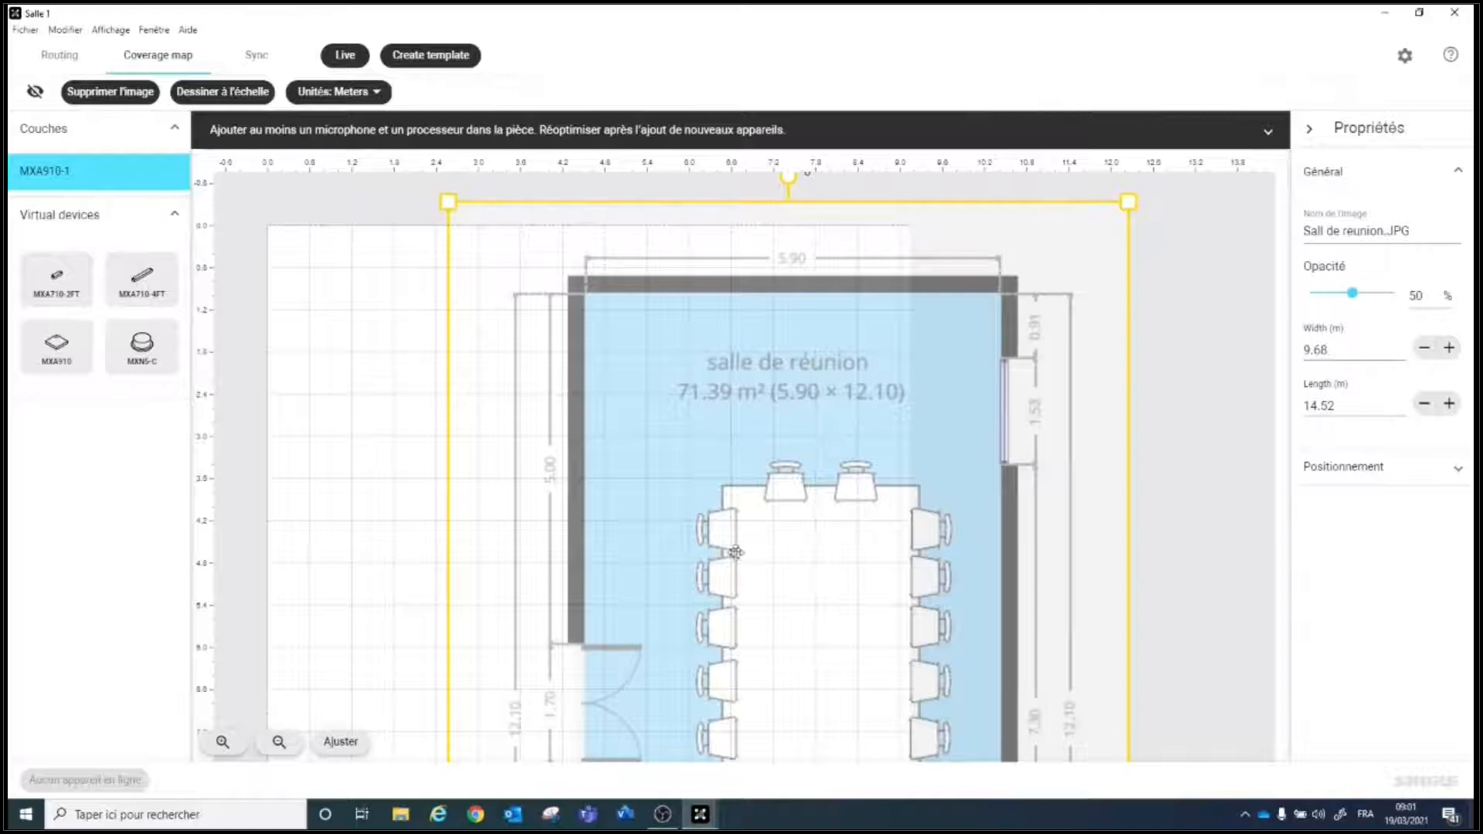
Step: Move the scaled floor plan over the work area, aligning its upper edge with the work area's upper edge
{"action": "left_click_drag", "start_coordinate": [735, 552], "coordinate": [561, 570]}
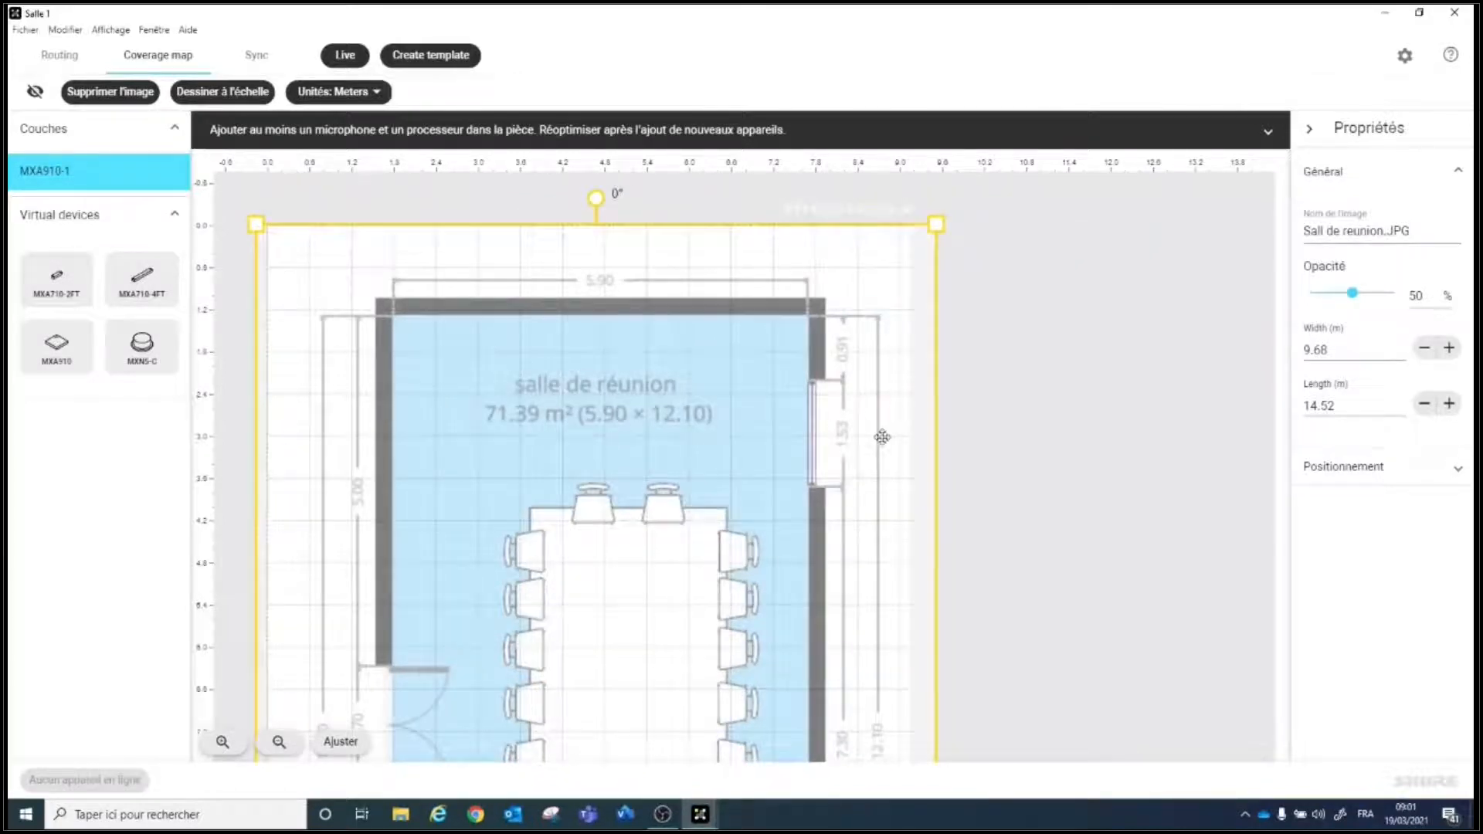
{"action": "left_click", "coordinate": [338, 750]}
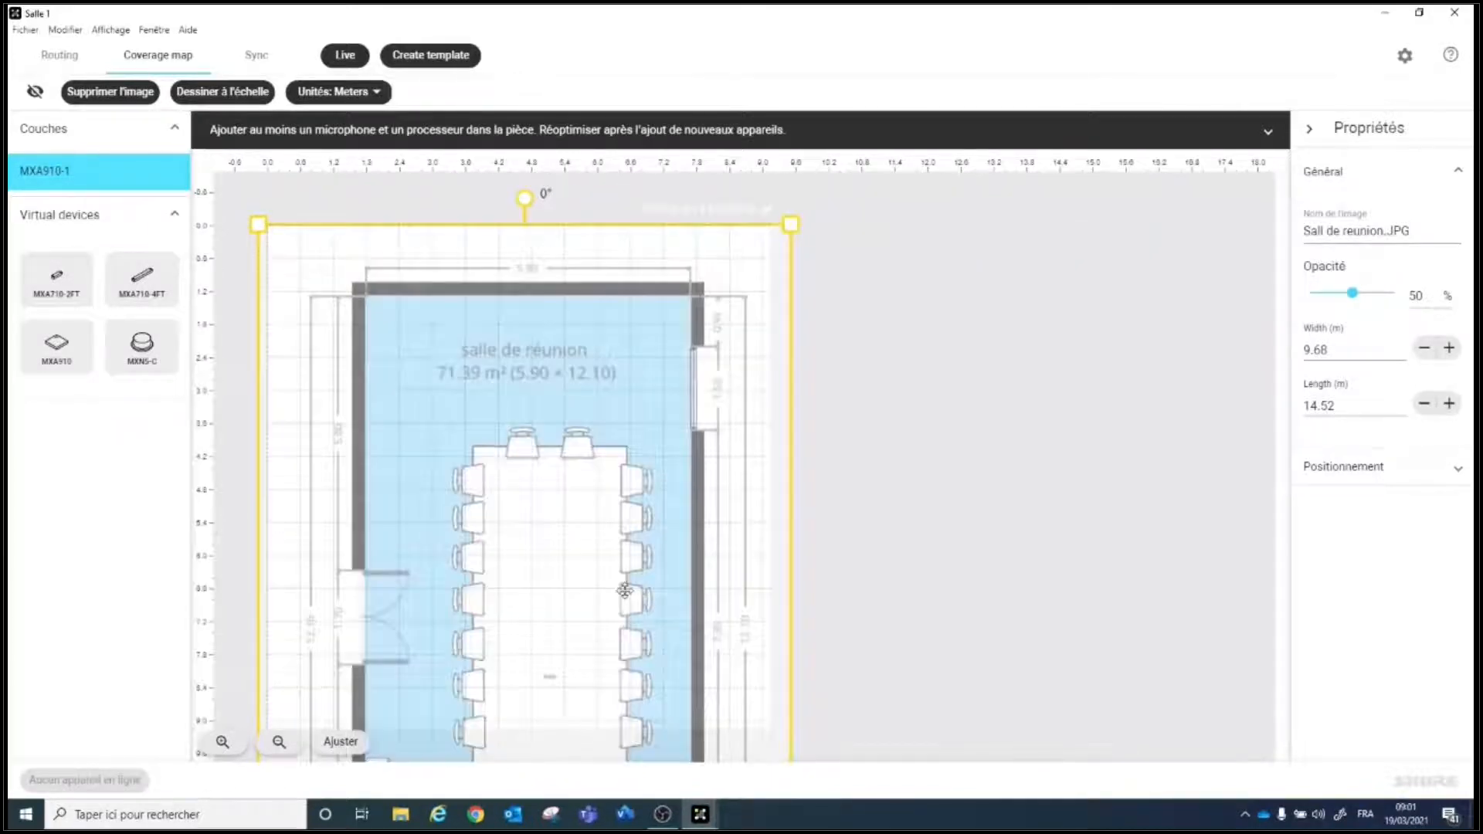
{"action": "scroll", "coordinate": [624, 591], "scroll_direction": "down", "scroll_amount": 1}
{"action": "left_click_drag", "start_coordinate": [838, 533], "coordinate": [868, 437]}
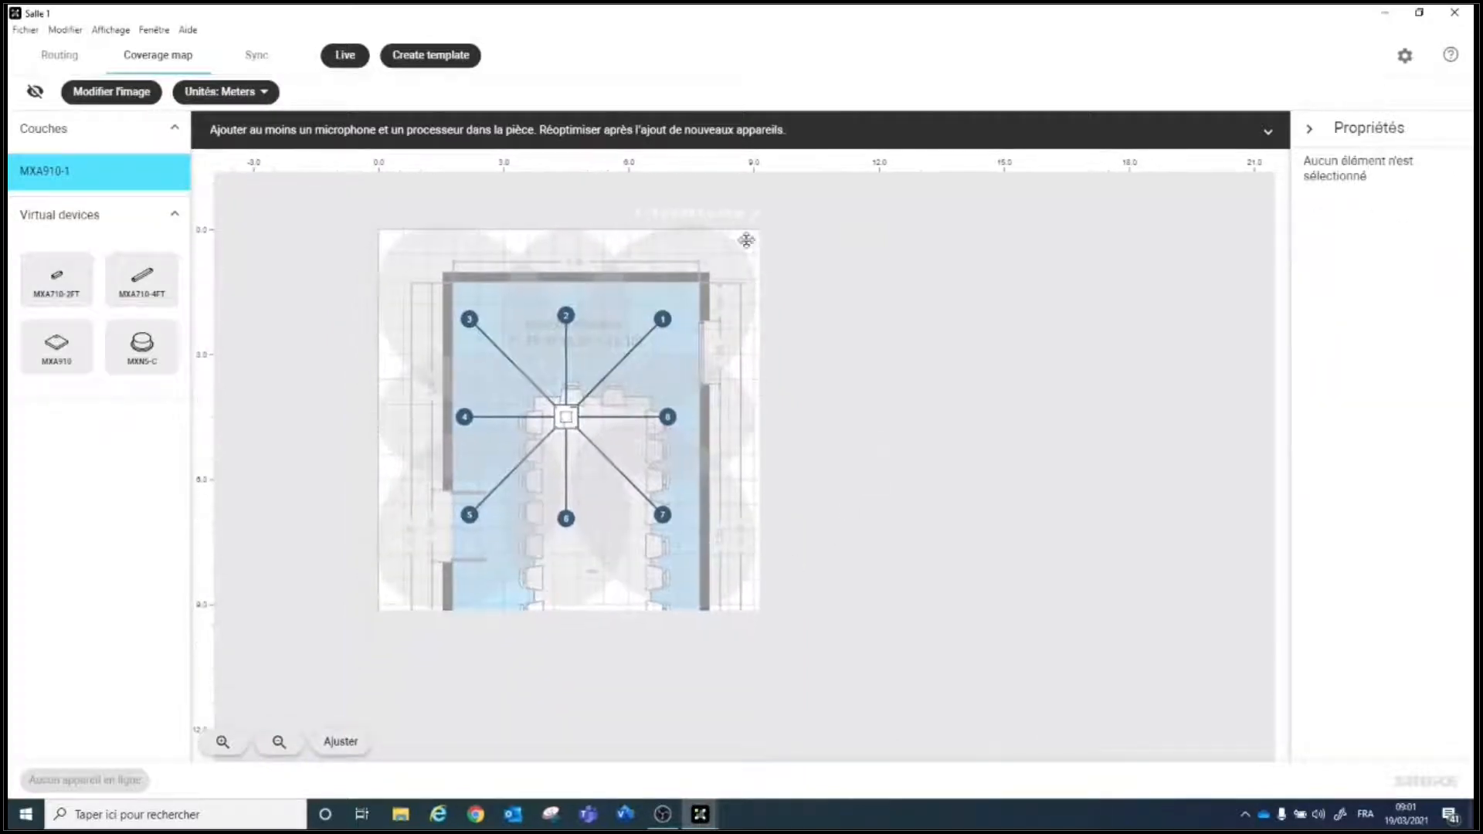
Step: Enlarge the work area to 14.71 m long and 9.82 m wide so that it encloses the whole floor plan
{"action": "left_click", "coordinate": [703, 213]}
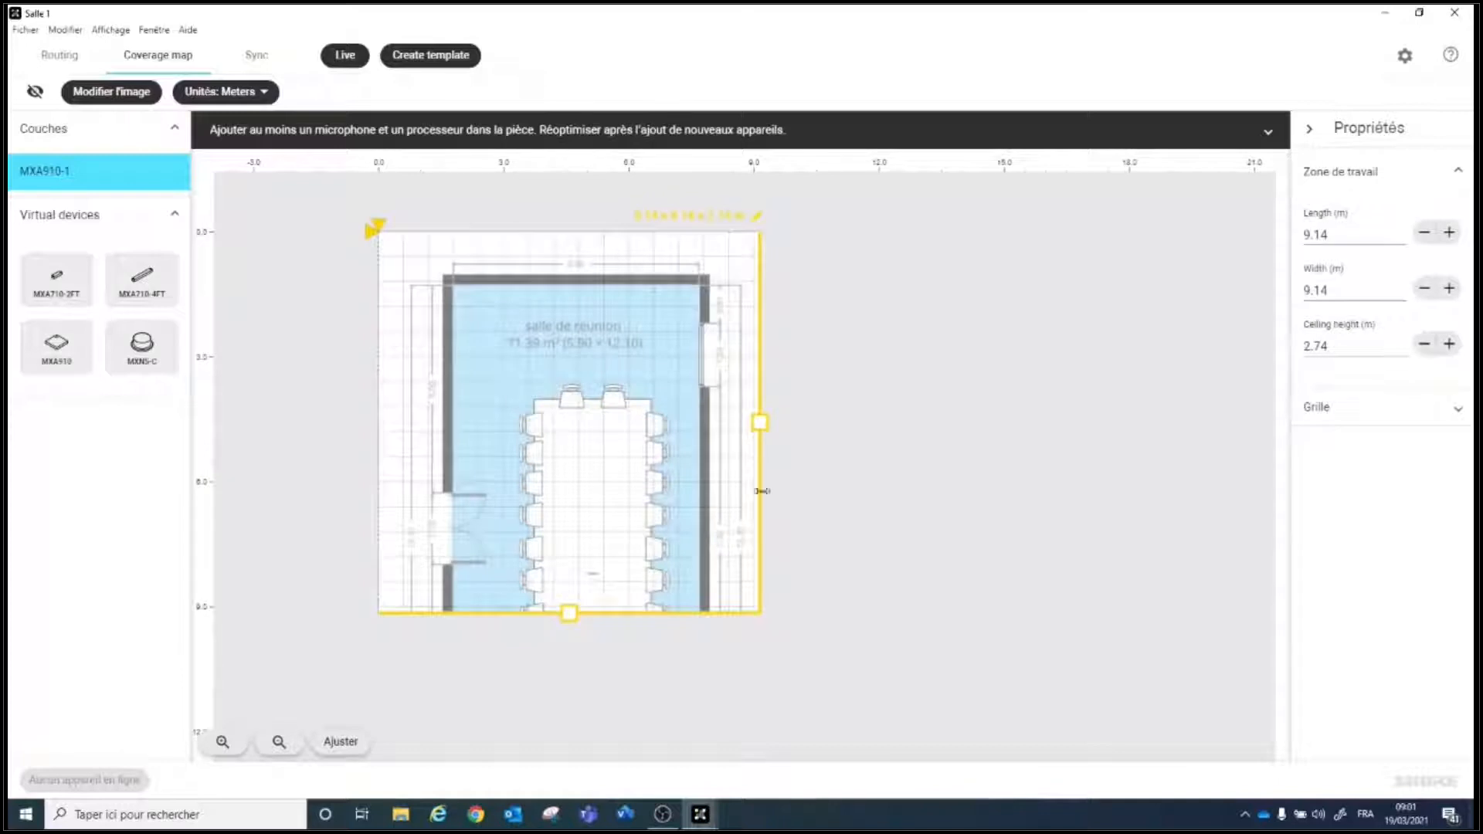
{"action": "left_click_drag", "start_coordinate": [574, 618], "coordinate": [569, 750]}
{"action": "left_click", "coordinate": [589, 544]}
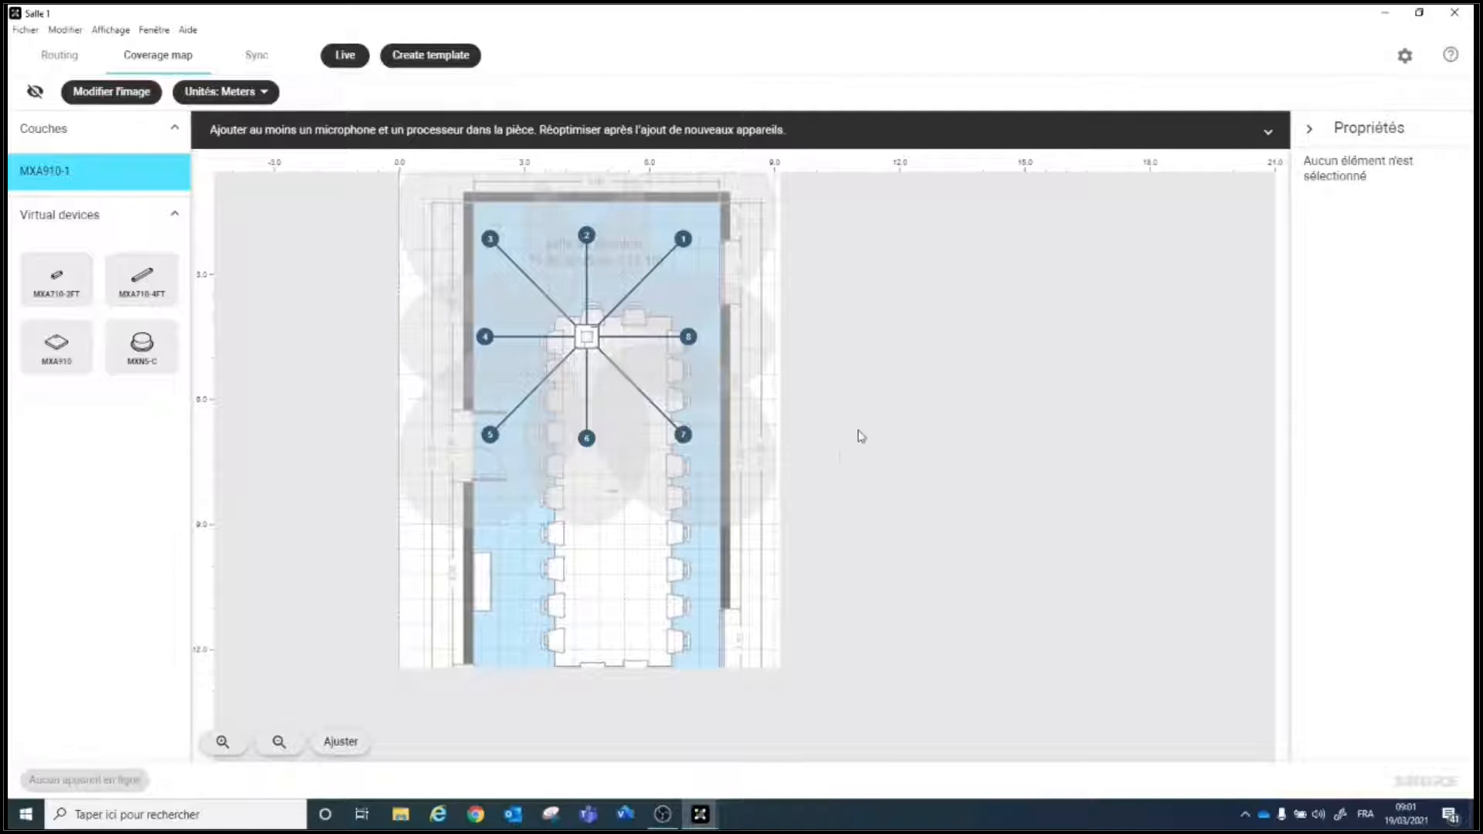
{"action": "scroll", "coordinate": [857, 431], "scroll_direction": "up", "scroll_amount": 1}
{"action": "scroll", "coordinate": [695, 371], "scroll_direction": "down", "scroll_amount": 2}
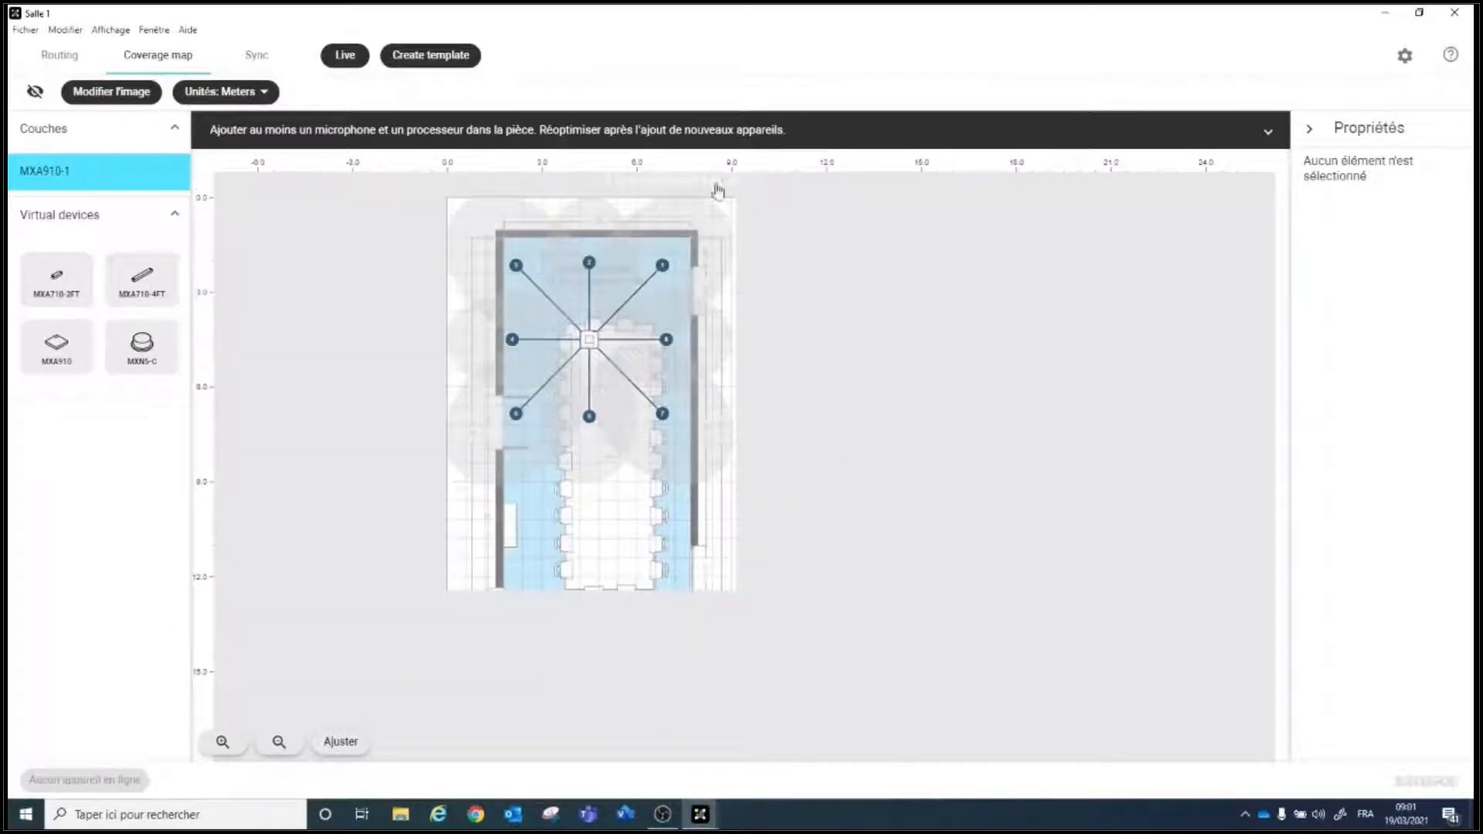
{"action": "left_click", "coordinate": [733, 181]}
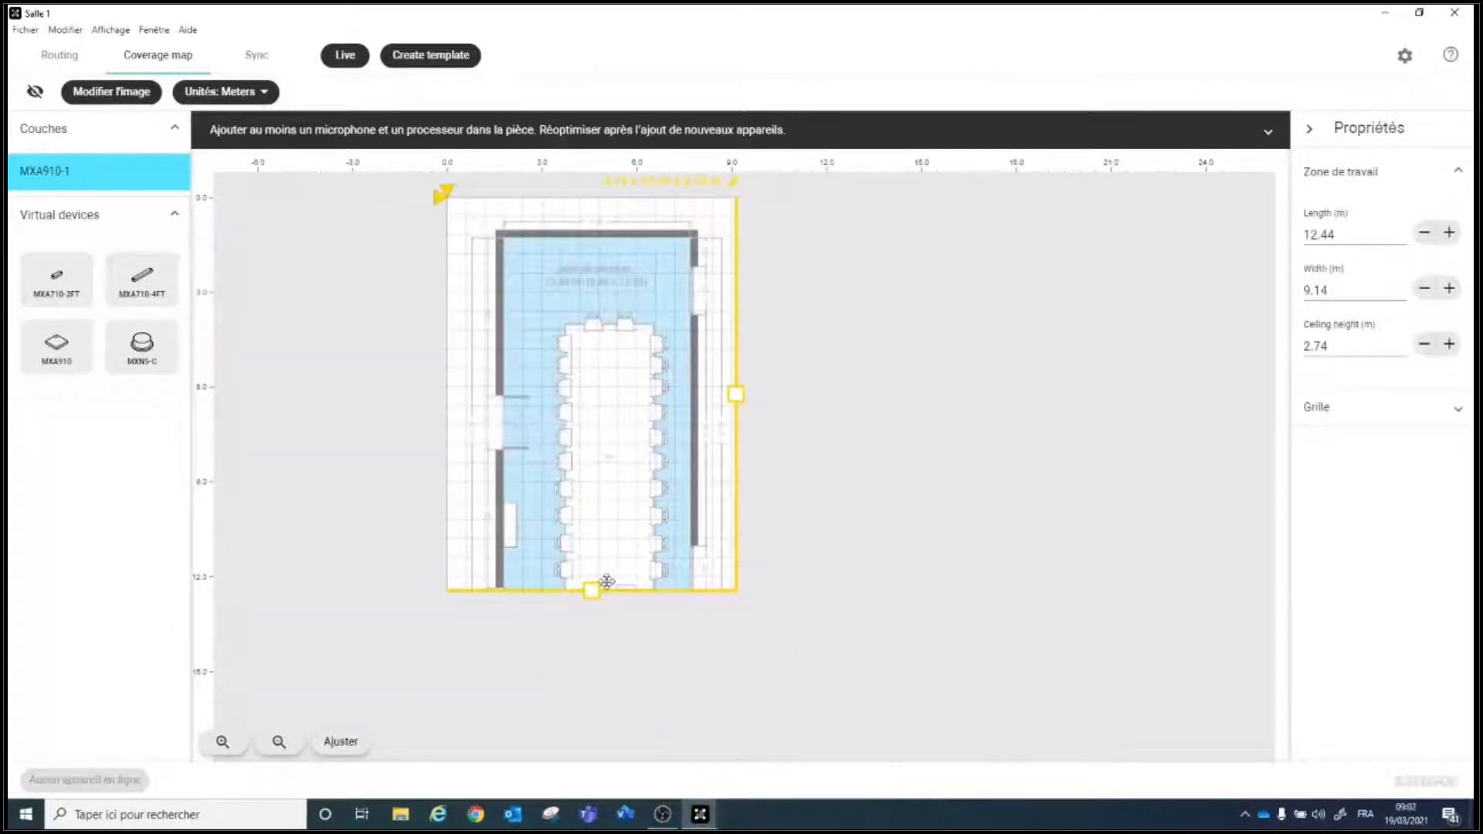
{"action": "left_click_drag", "start_coordinate": [589, 589], "coordinate": [589, 660]}
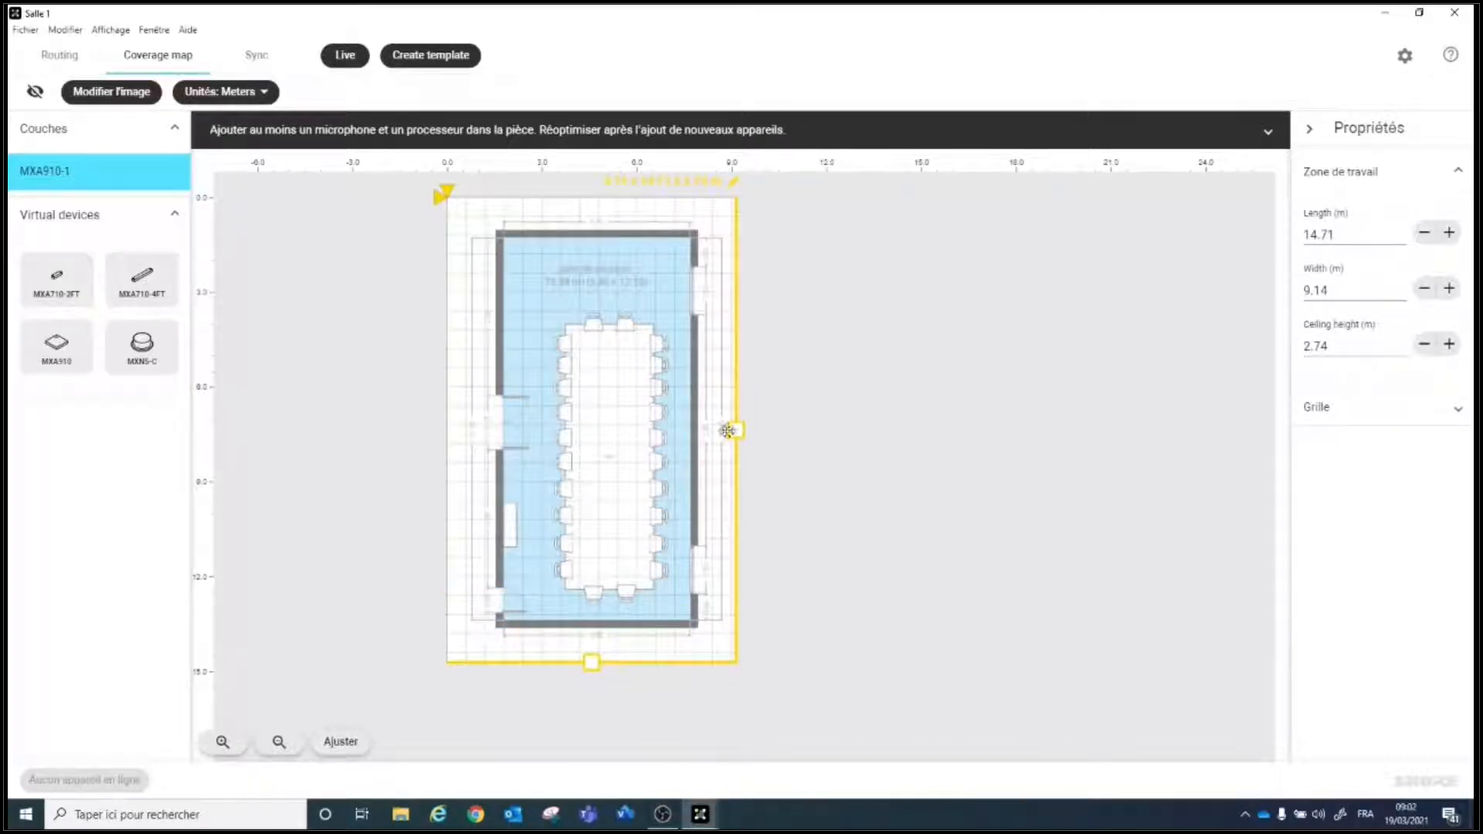
{"action": "left_click_drag", "start_coordinate": [737, 430], "coordinate": [758, 430]}
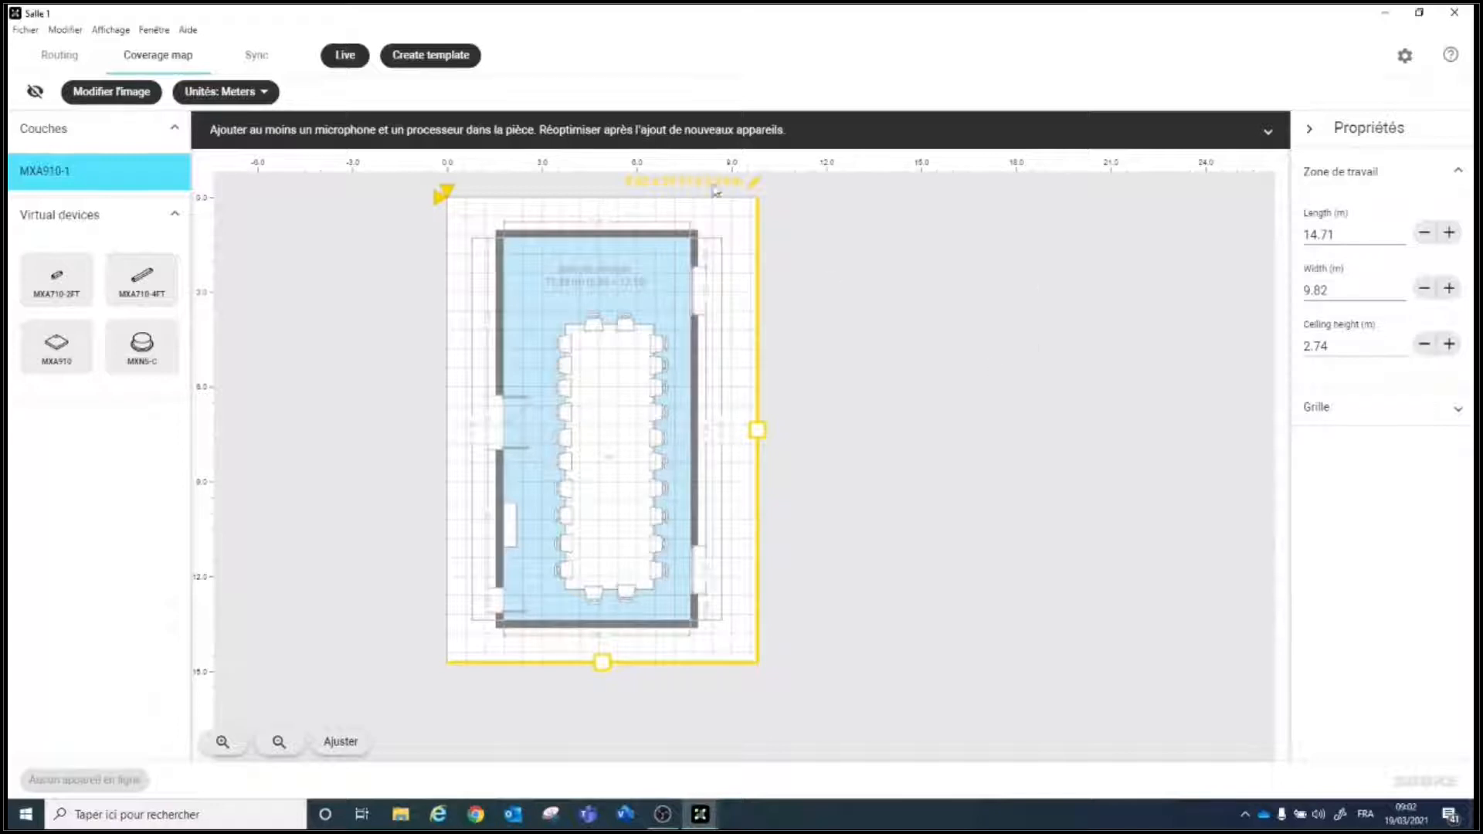
{"action": "left_click", "coordinate": [1341, 344]}
{"action": "left_click", "coordinate": [999, 464]}
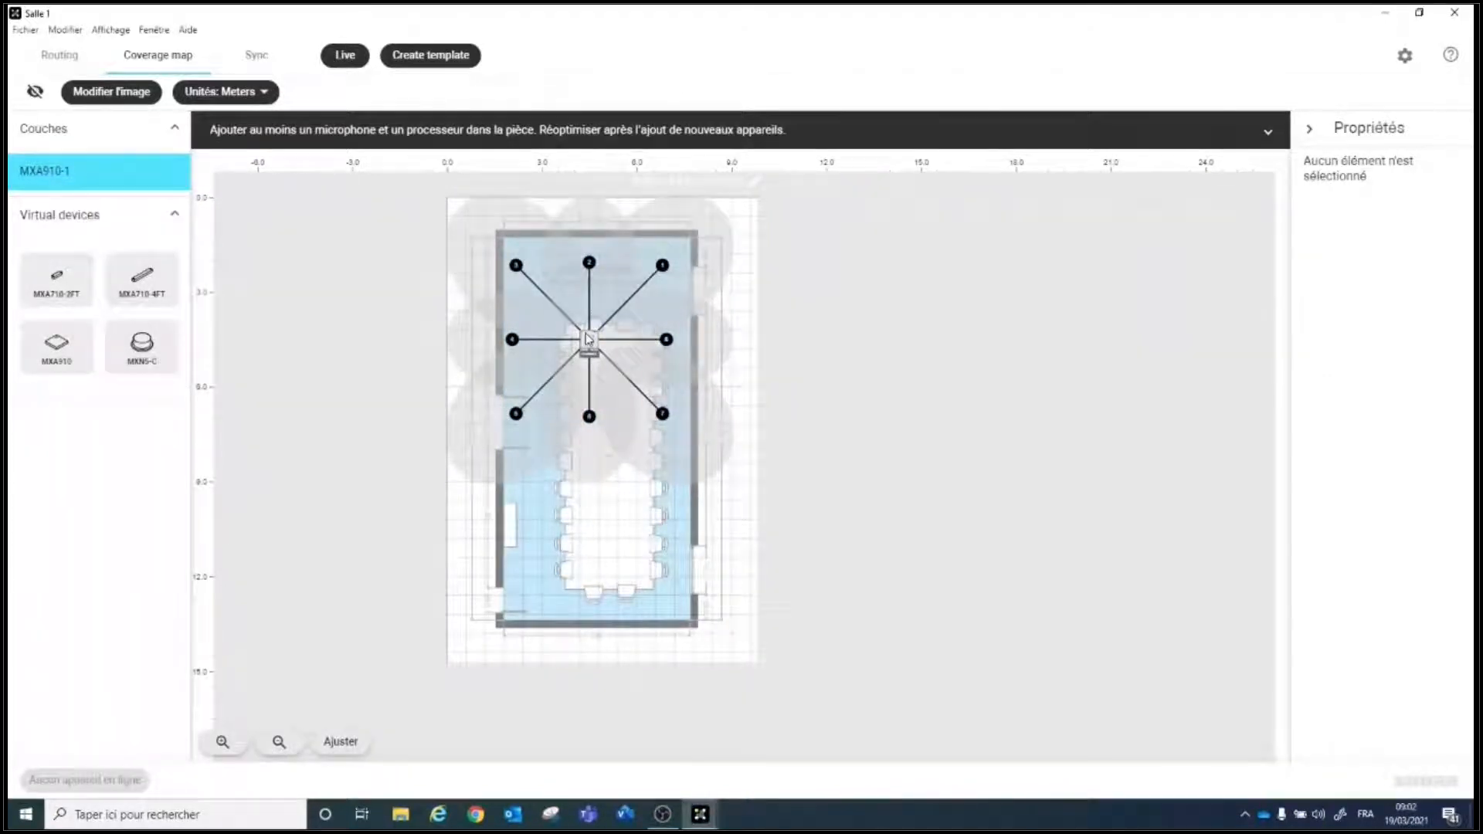
Step: Move the MXA910-1 microphone over the lower part of the conference table and remove its channel 8
{"action": "left_click_drag", "start_coordinate": [587, 338], "coordinate": [612, 520]}
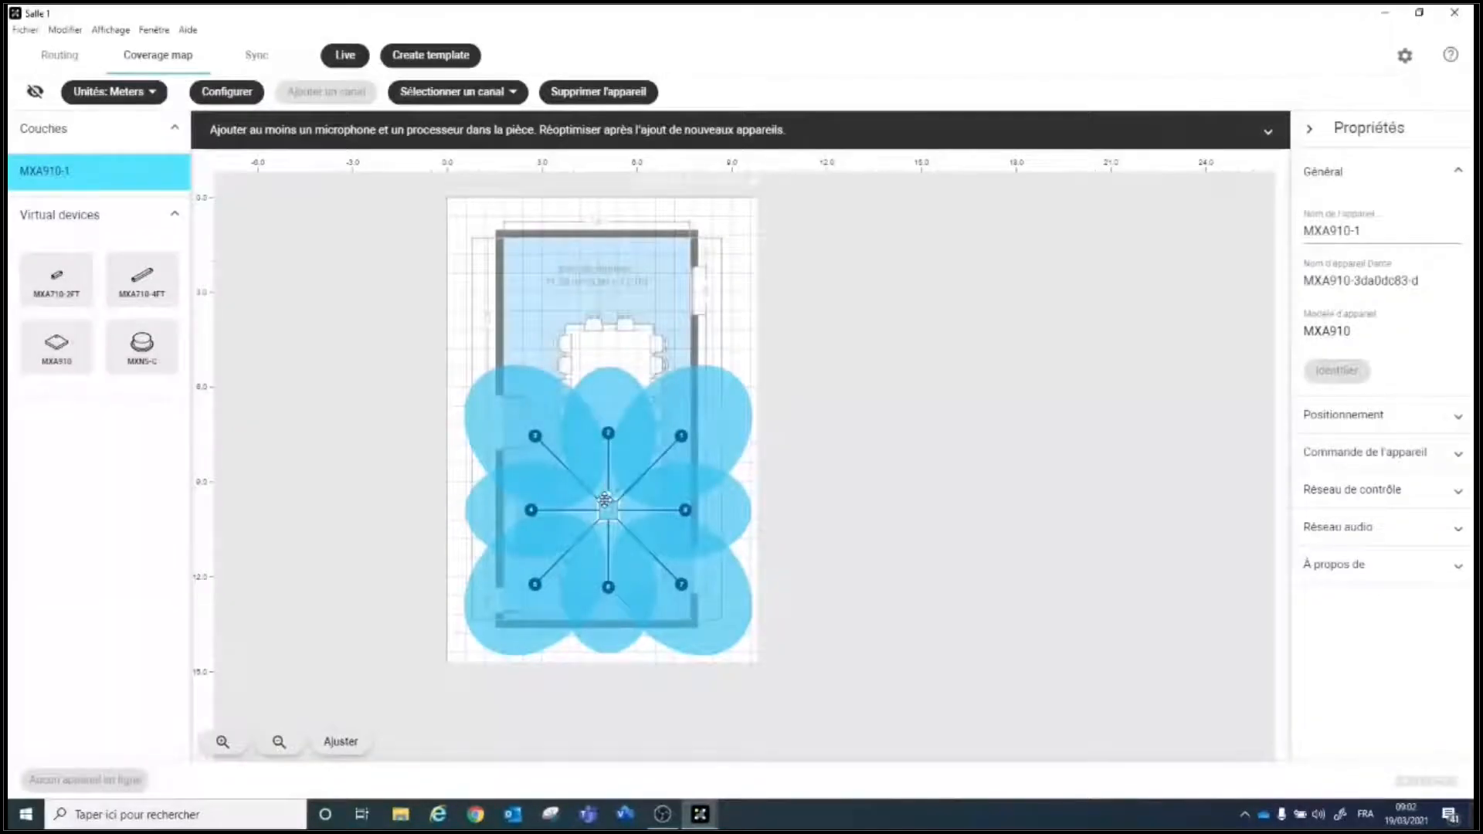
{"action": "scroll", "coordinate": [618, 527], "scroll_direction": "up", "scroll_amount": 5}
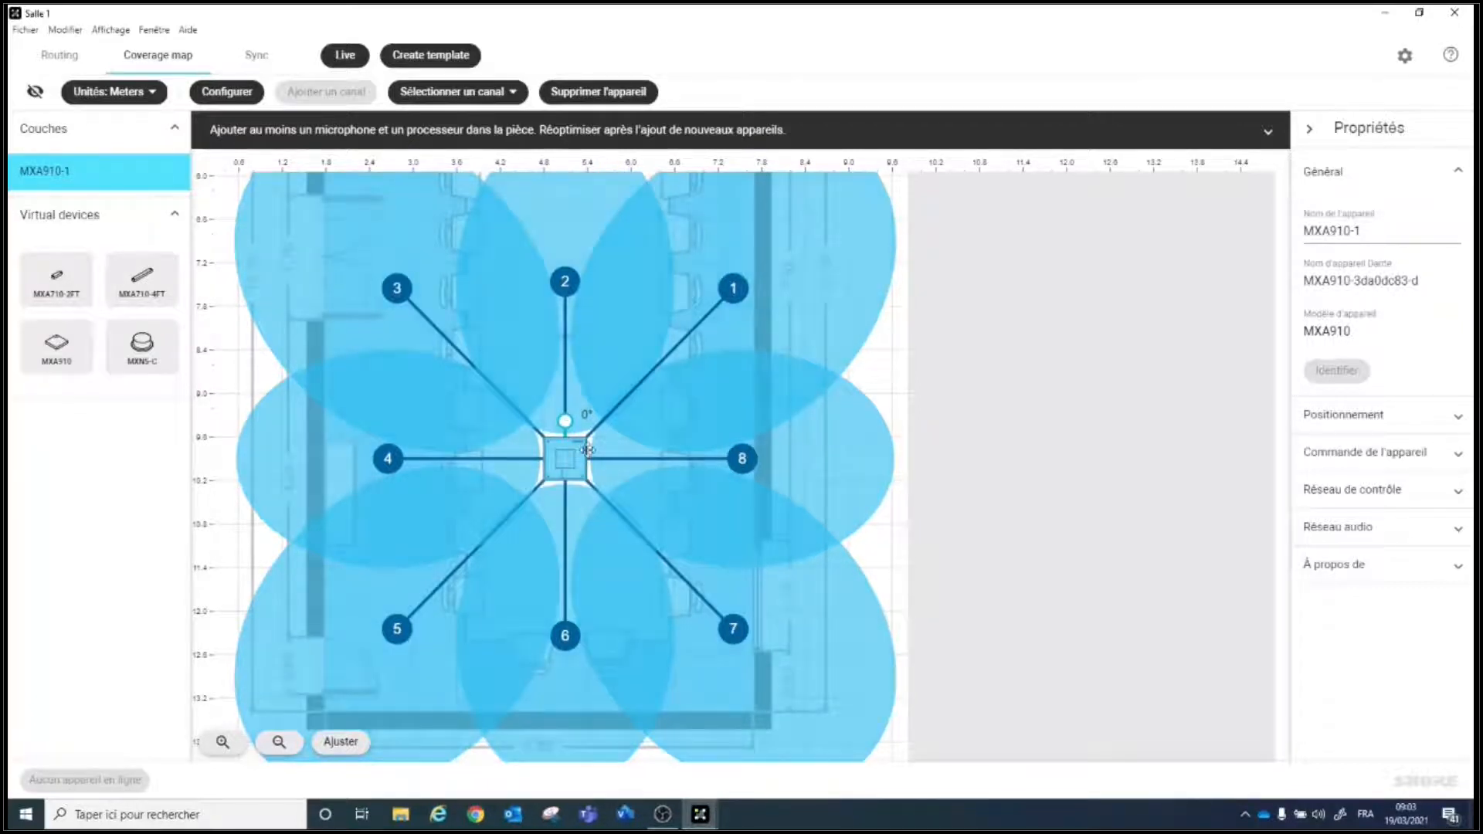
{"action": "scroll", "coordinate": [572, 475], "scroll_direction": "down", "scroll_amount": 1}
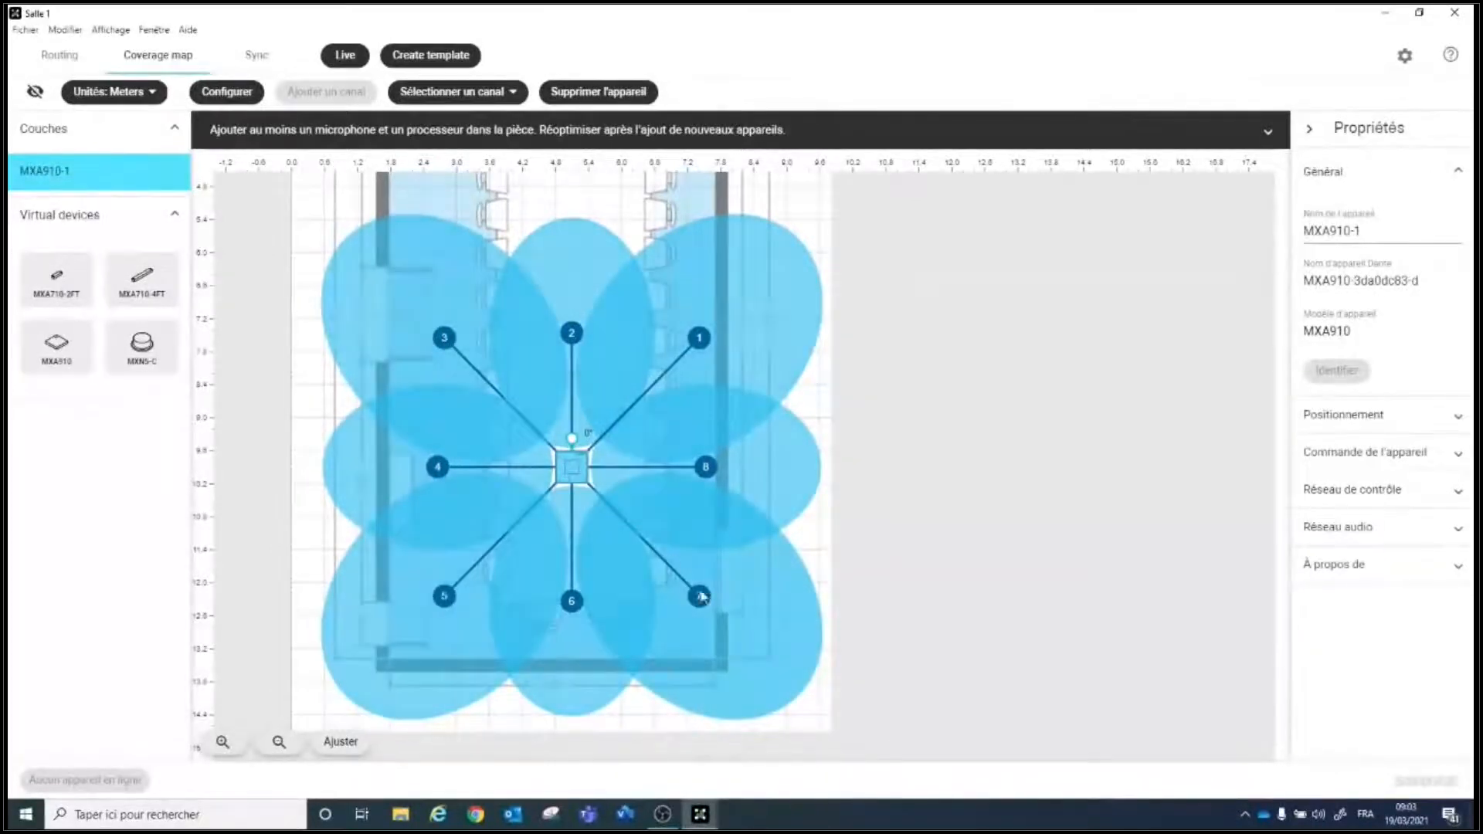
{"action": "left_click", "coordinate": [762, 440]}
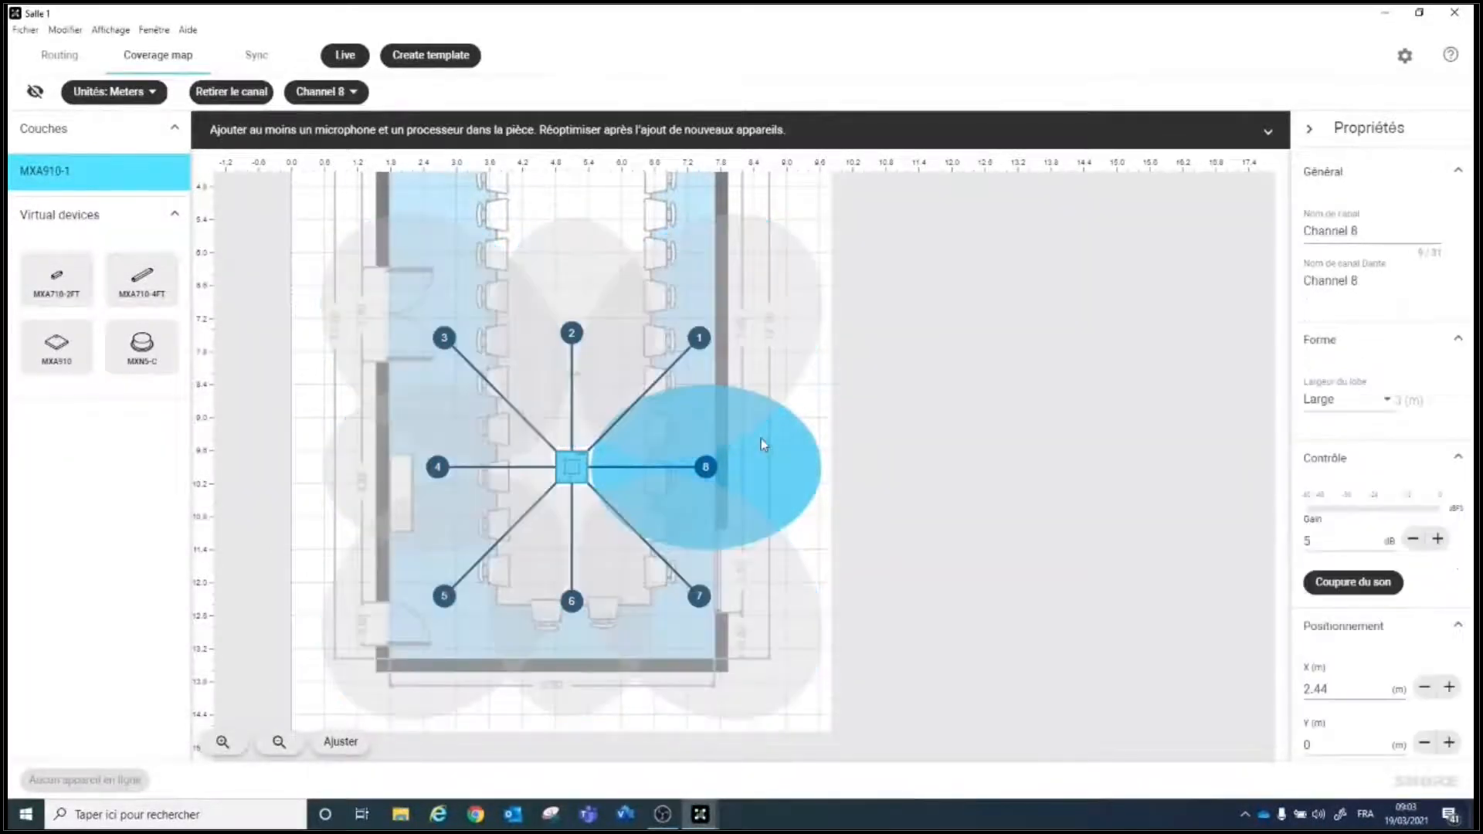
{"action": "left_click", "coordinate": [741, 449]}
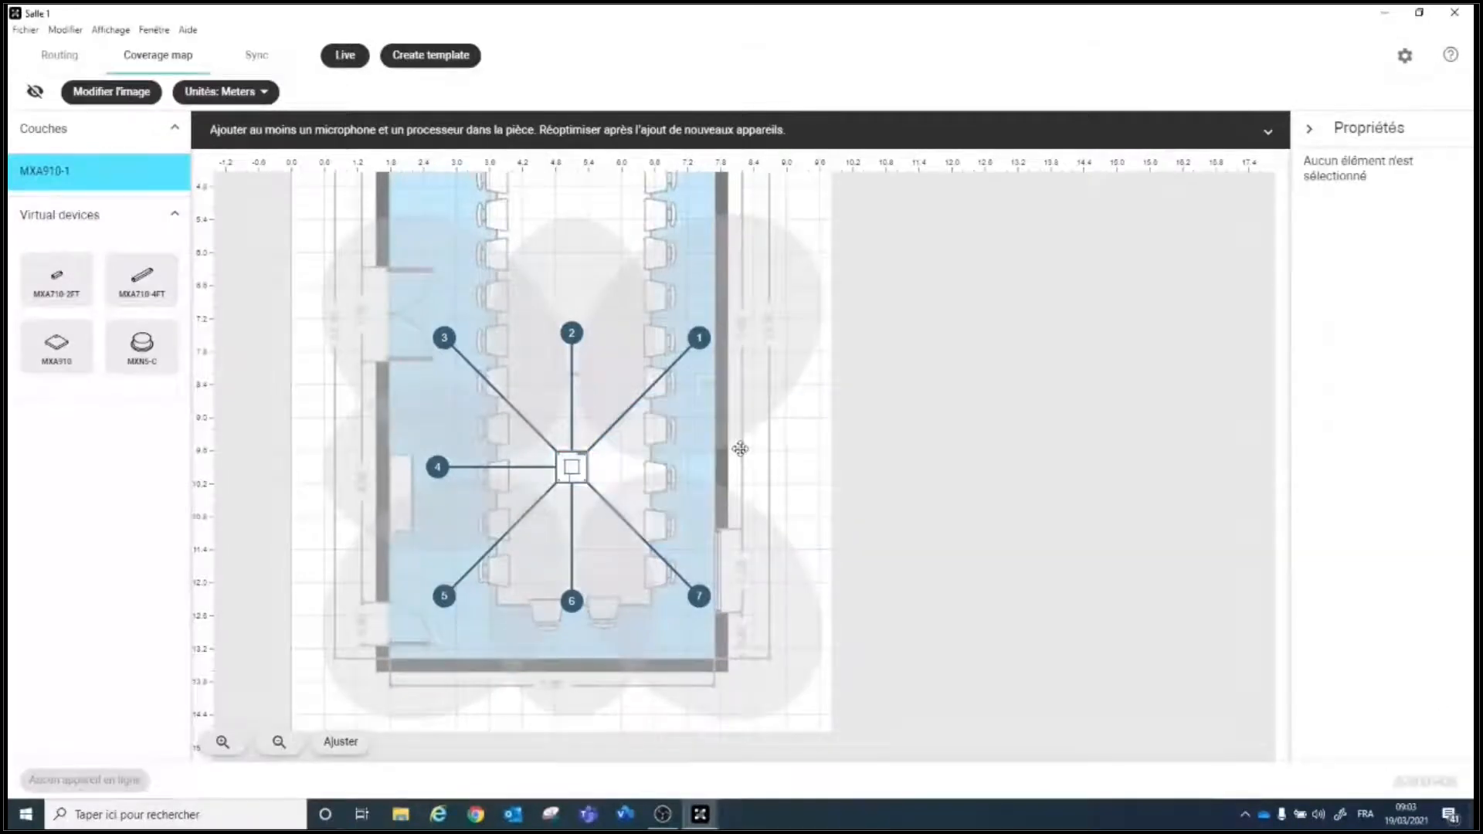
Step: Place channels 1 and 2 of MXA910-1 over the right-hand row of chairs and set both lobe widths to Étroite
{"action": "left_click_drag", "start_coordinate": [689, 346], "coordinate": [647, 337]}
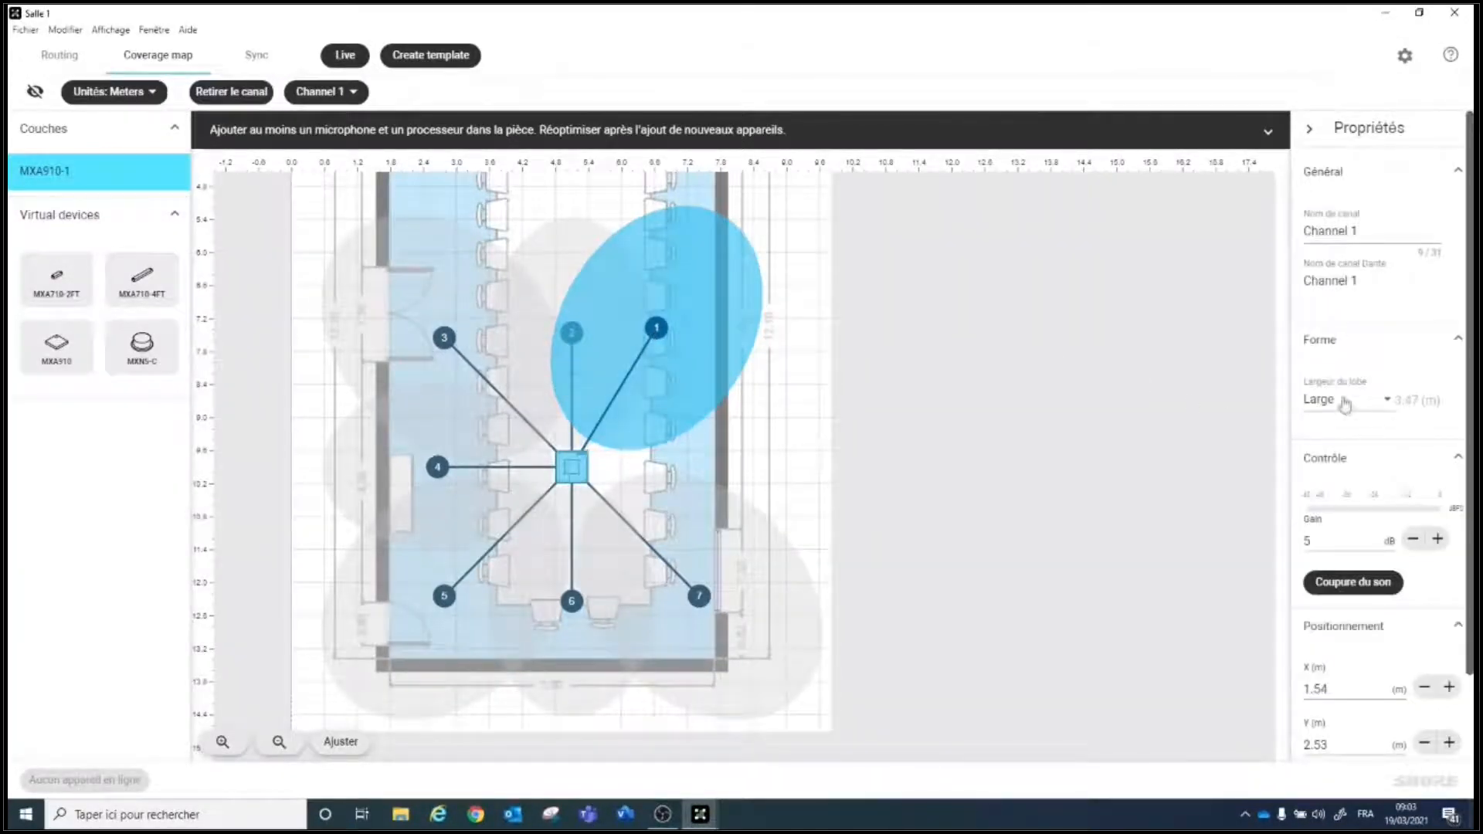
{"action": "left_click", "coordinate": [1320, 400]}
{"action": "left_click", "coordinate": [1321, 326]}
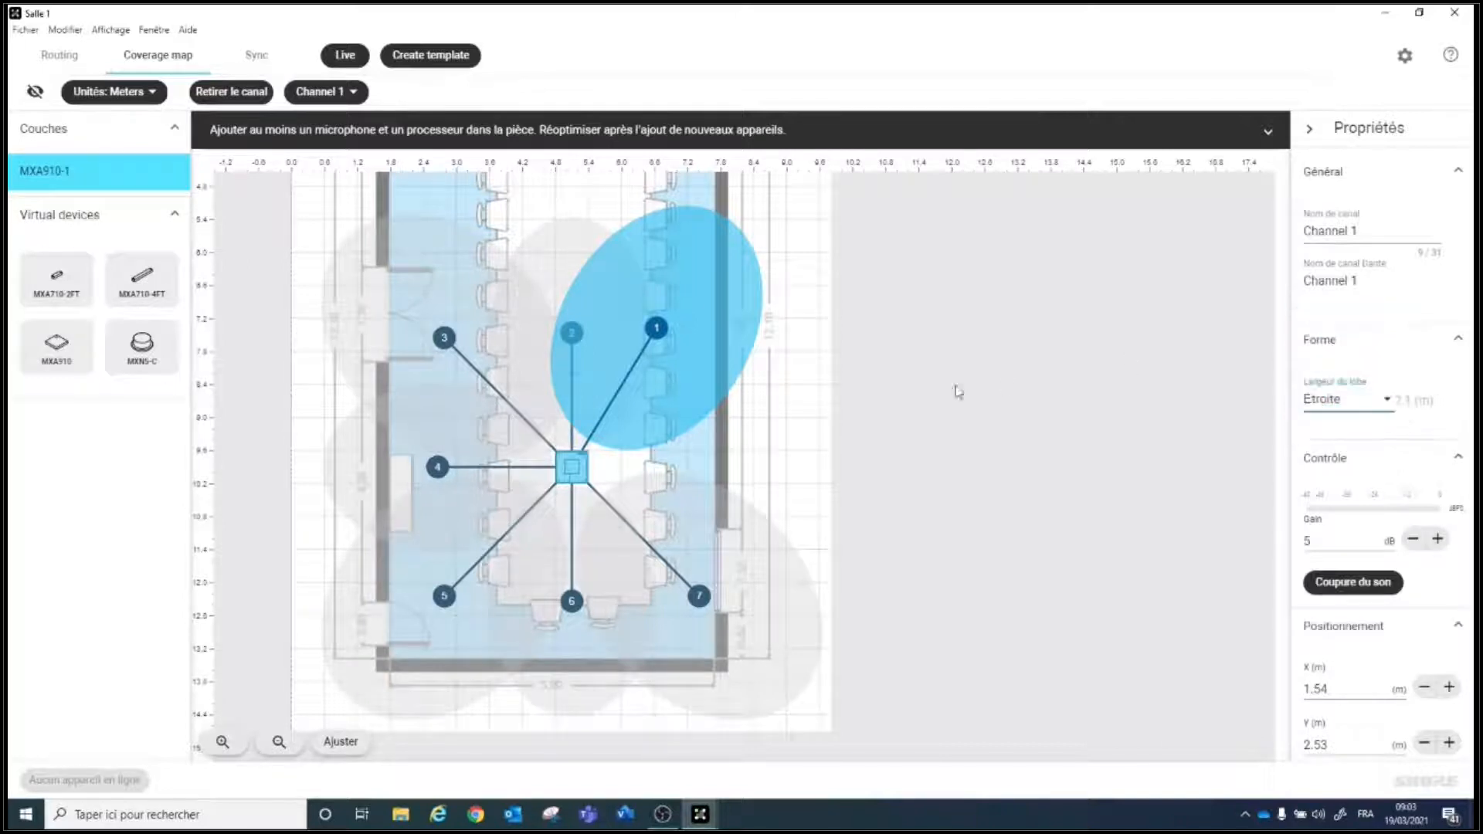
{"action": "left_click", "coordinate": [573, 315]}
{"action": "left_click_drag", "start_coordinate": [574, 317], "coordinate": [661, 434]}
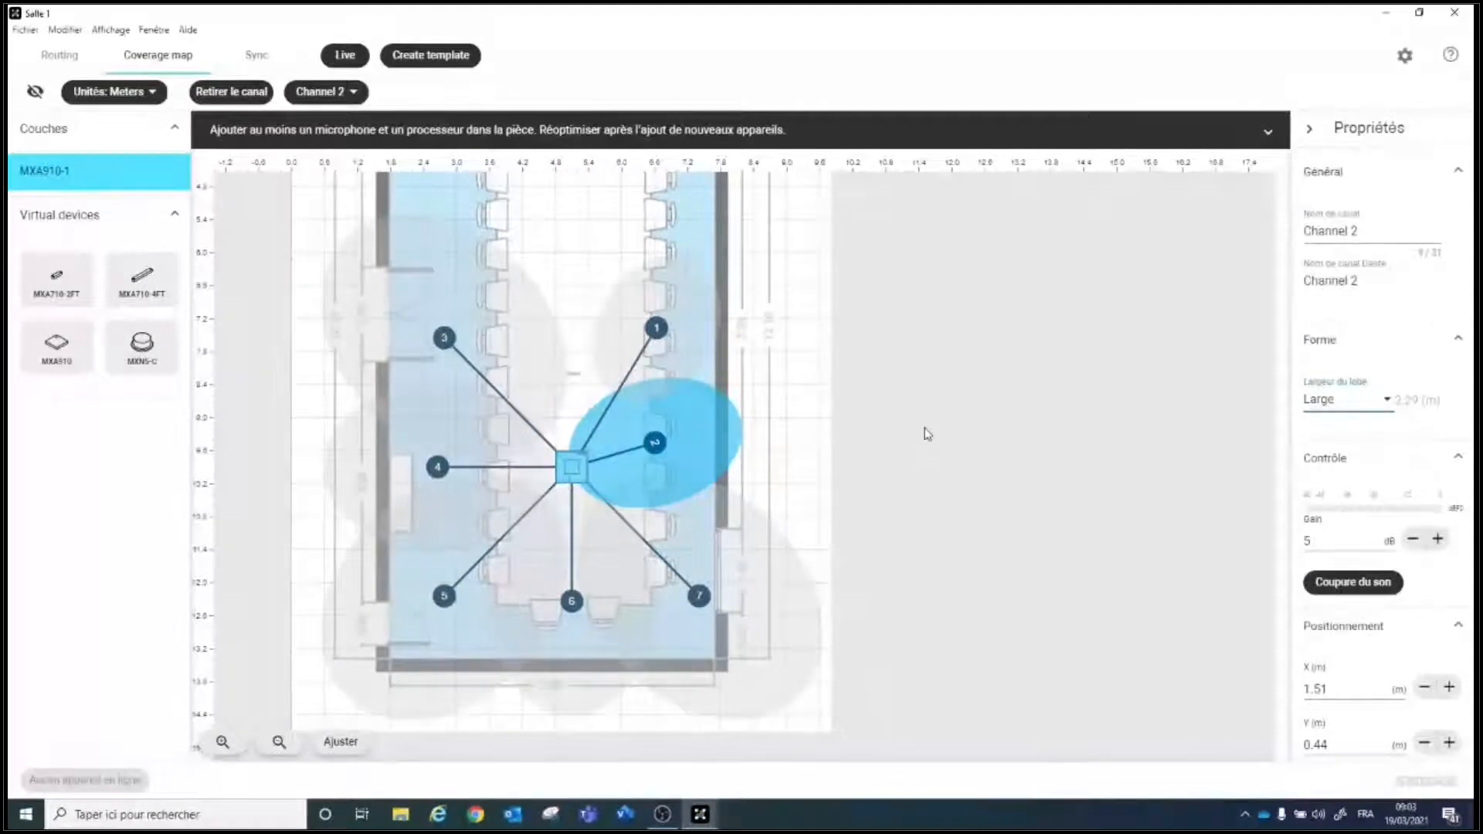
{"action": "left_click", "coordinate": [1330, 413]}
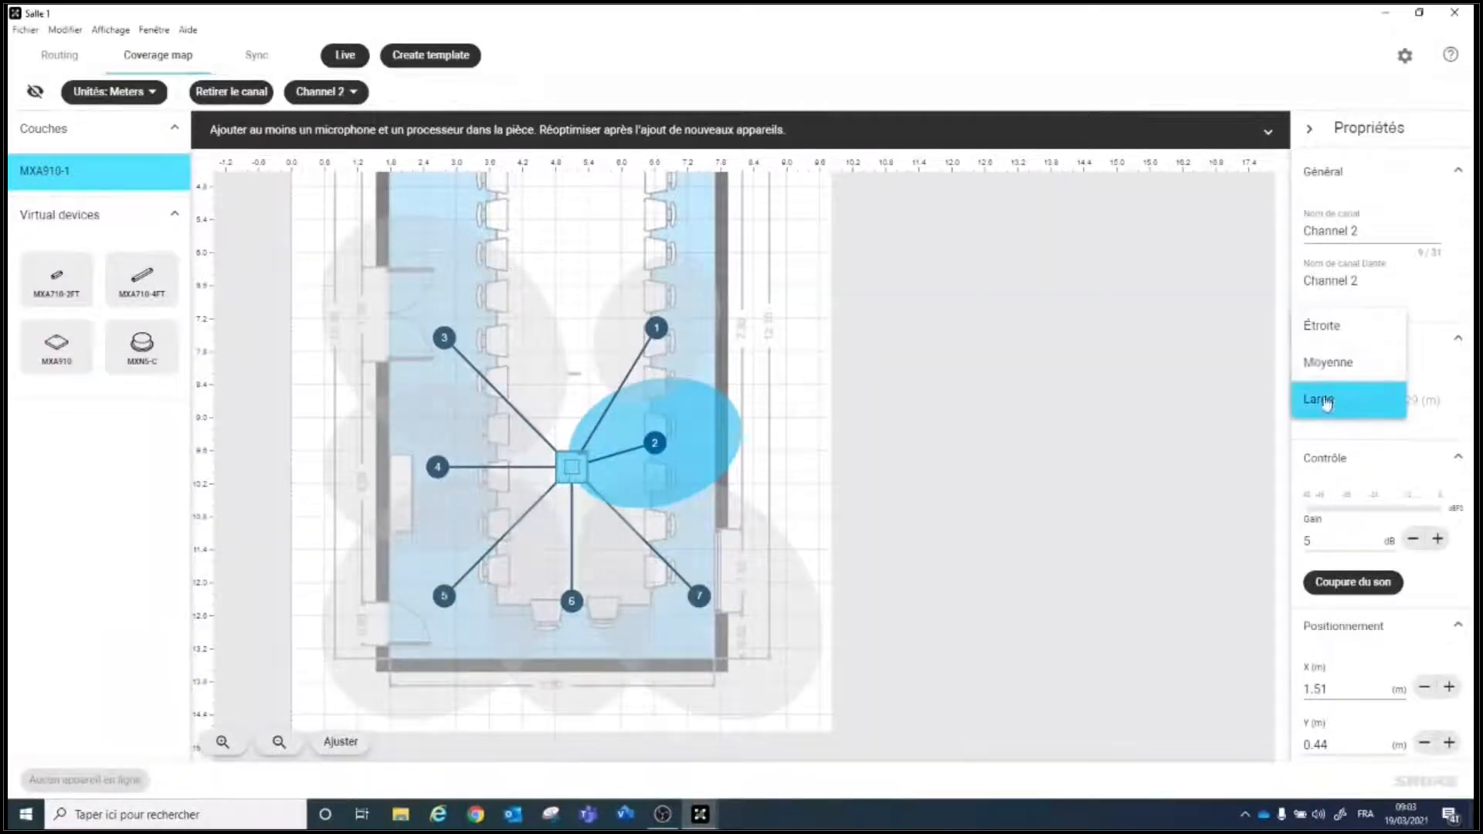
{"action": "left_click", "coordinate": [1321, 325]}
Step: Park channel 7 outside the room's left wall and place channel 3 over the lower right-hand chairs with an Étroite lobe
{"action": "left_click", "coordinate": [699, 596]}
{"action": "left_click_drag", "start_coordinate": [699, 596], "coordinate": [320, 530]}
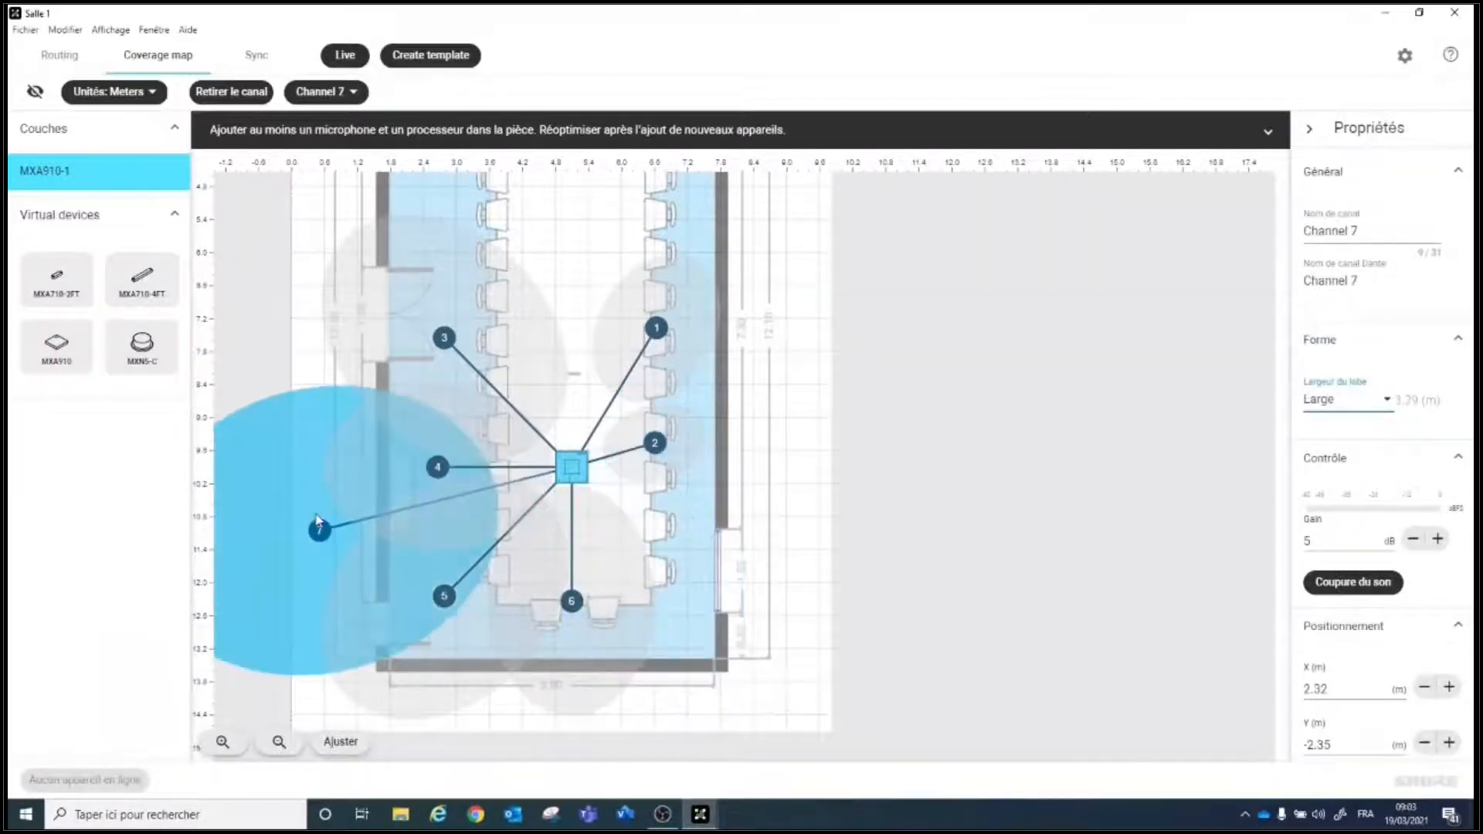
{"action": "left_click", "coordinate": [444, 337]}
{"action": "left_click_drag", "start_coordinate": [444, 338], "coordinate": [646, 533]}
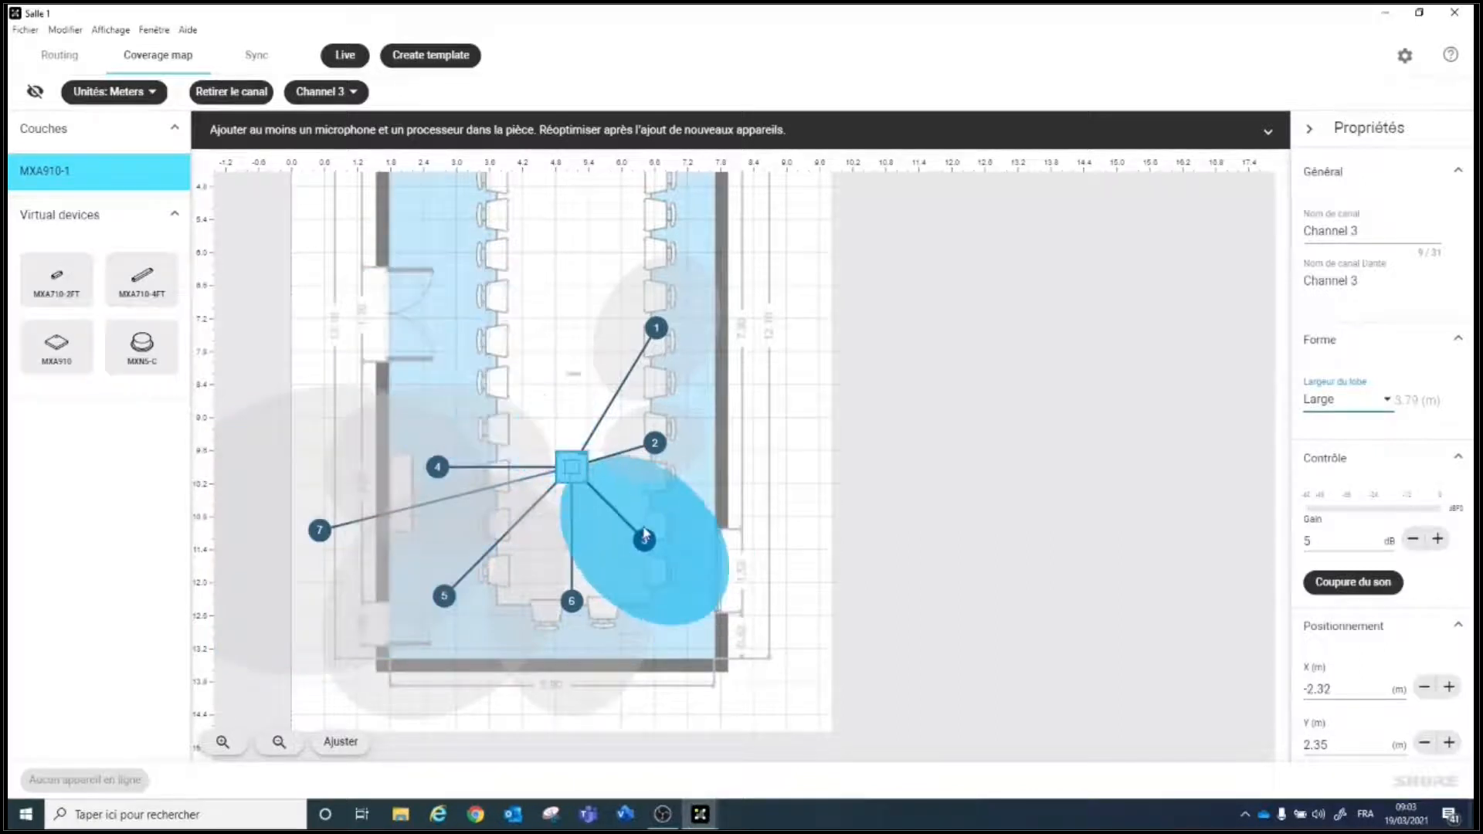
{"action": "left_click", "coordinate": [1321, 414]}
{"action": "left_click", "coordinate": [1322, 325]}
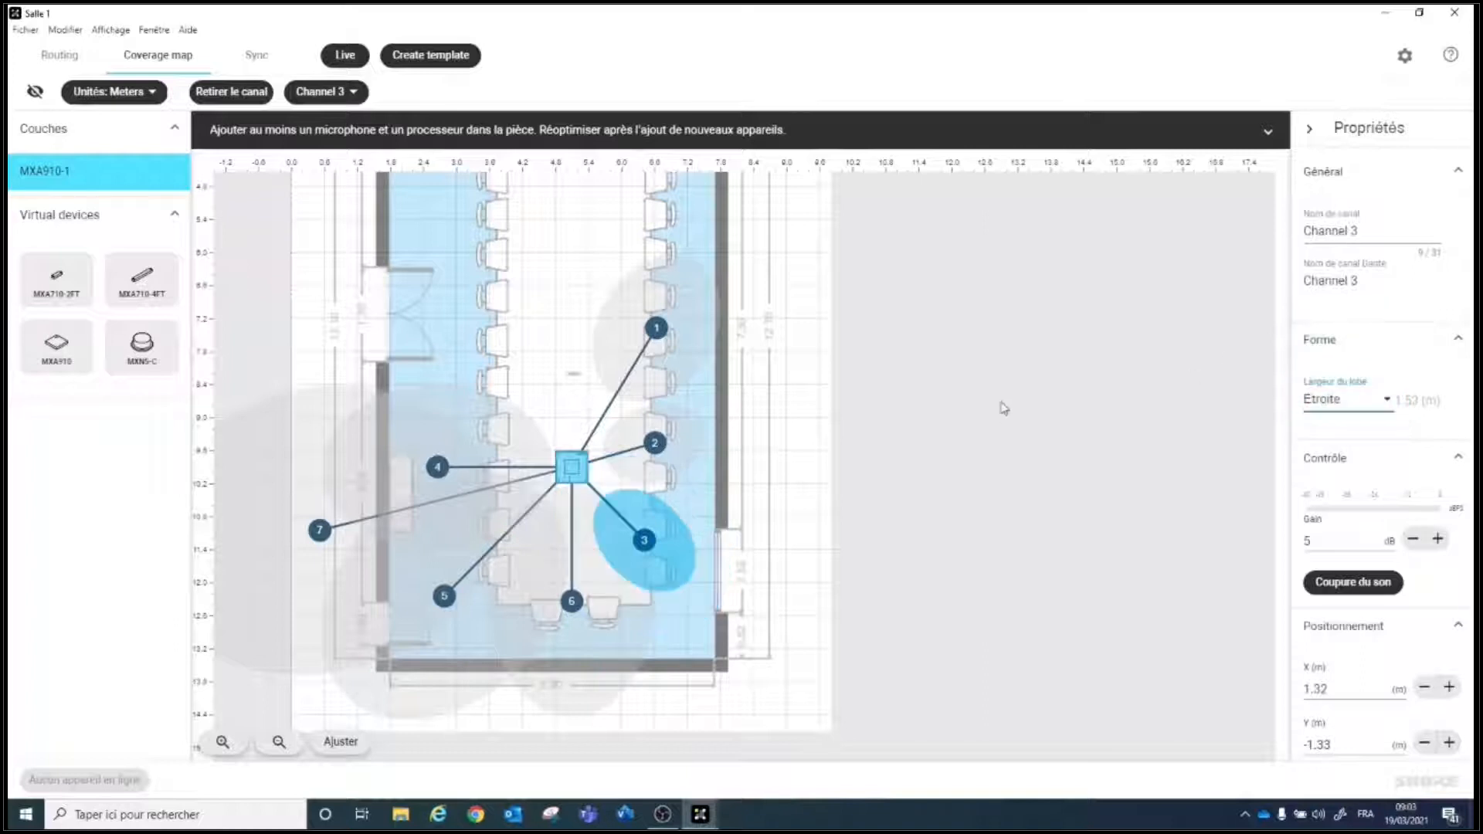
{"action": "left_click_drag", "start_coordinate": [639, 545], "coordinate": [654, 557]}
Step: Set channel 2's lobe width to Moyenne, shift it slightly down, and move channel 1 down closer to the microphone
{"action": "left_click_drag", "start_coordinate": [655, 442], "coordinate": [660, 455]}
{"action": "left_click", "coordinate": [1322, 401]}
{"action": "left_click", "coordinate": [1326, 438]}
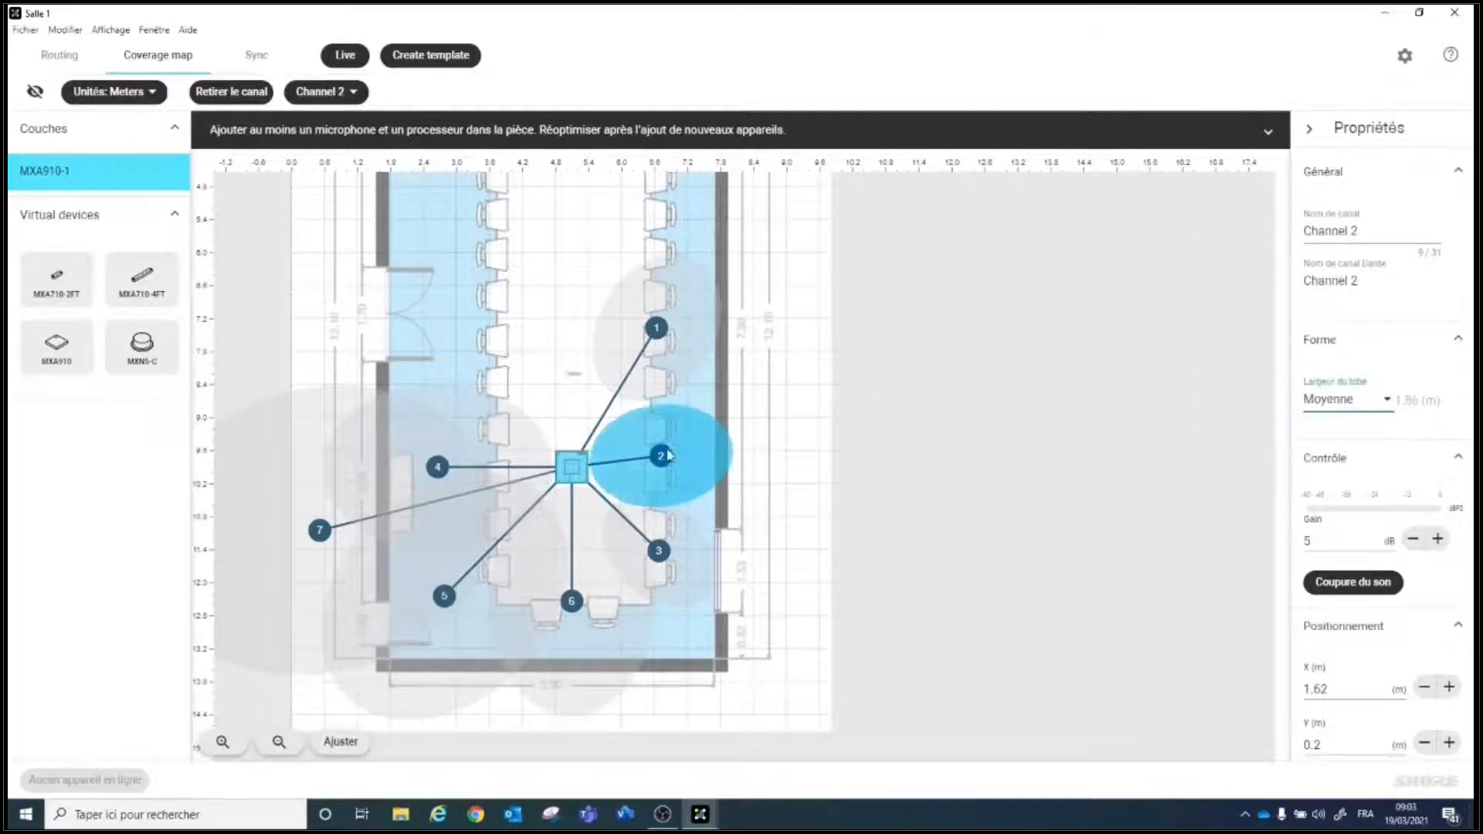
{"action": "left_click_drag", "start_coordinate": [663, 332], "coordinate": [660, 361]}
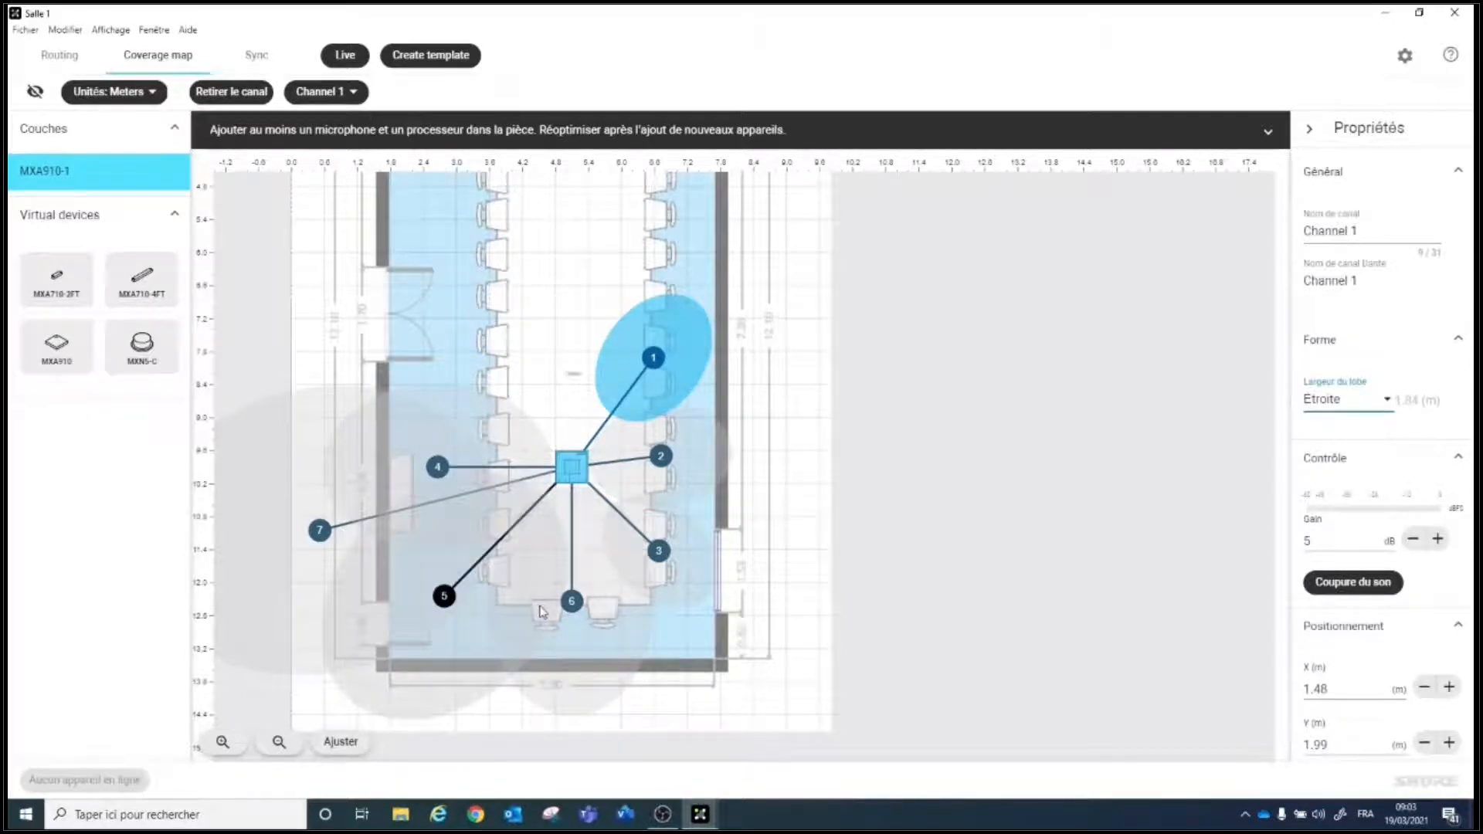
Step: Park channel 6 near the upper left door and place channel 4 over the table's lower end chairs with a Moyenne lobe
{"action": "left_click_drag", "start_coordinate": [562, 611], "coordinate": [392, 263]}
{"action": "left_click", "coordinate": [452, 469]}
{"action": "left_click_drag", "start_coordinate": [446, 468], "coordinate": [579, 615]}
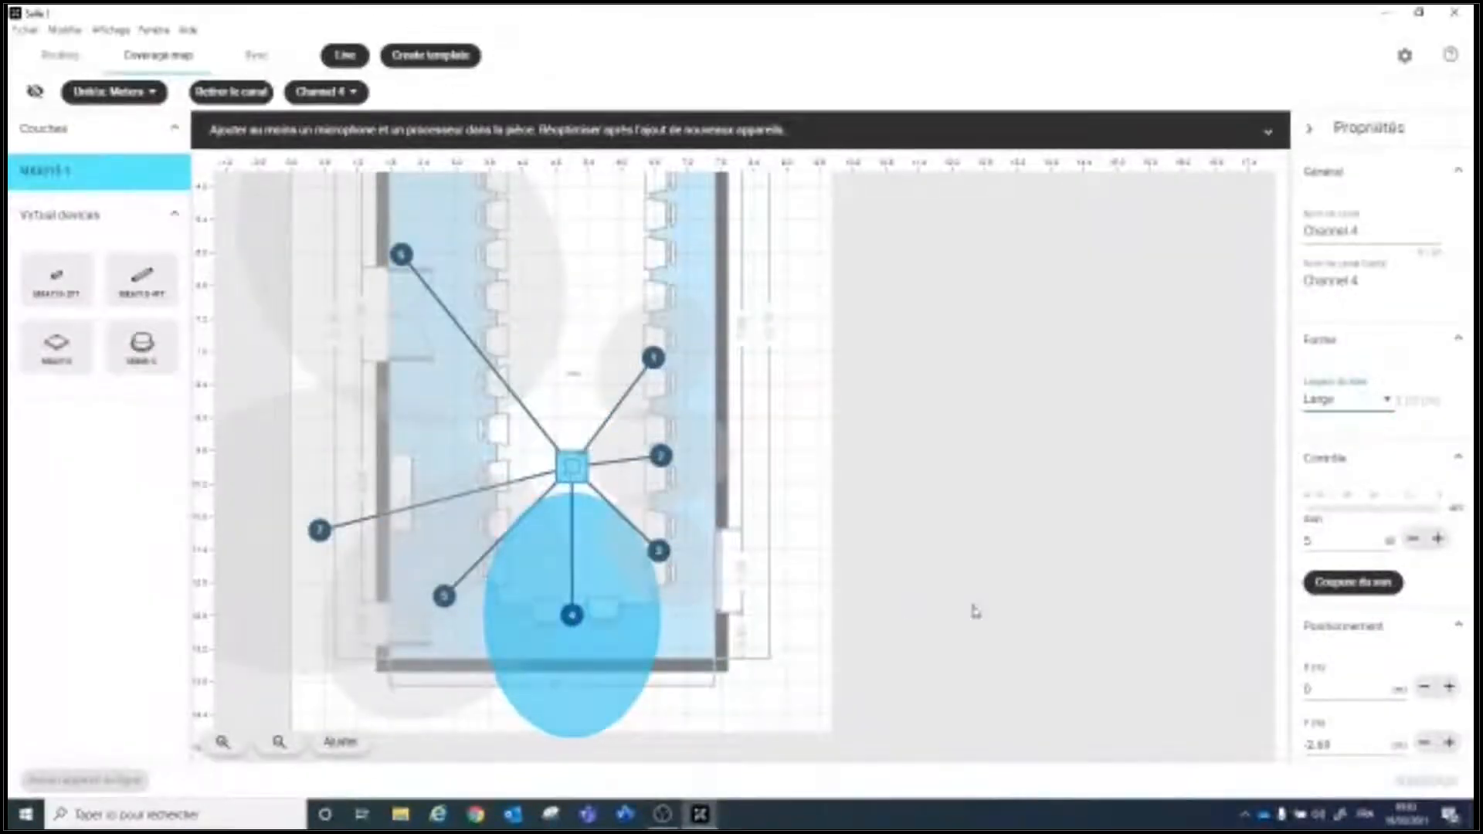
{"action": "left_click", "coordinate": [1322, 398]}
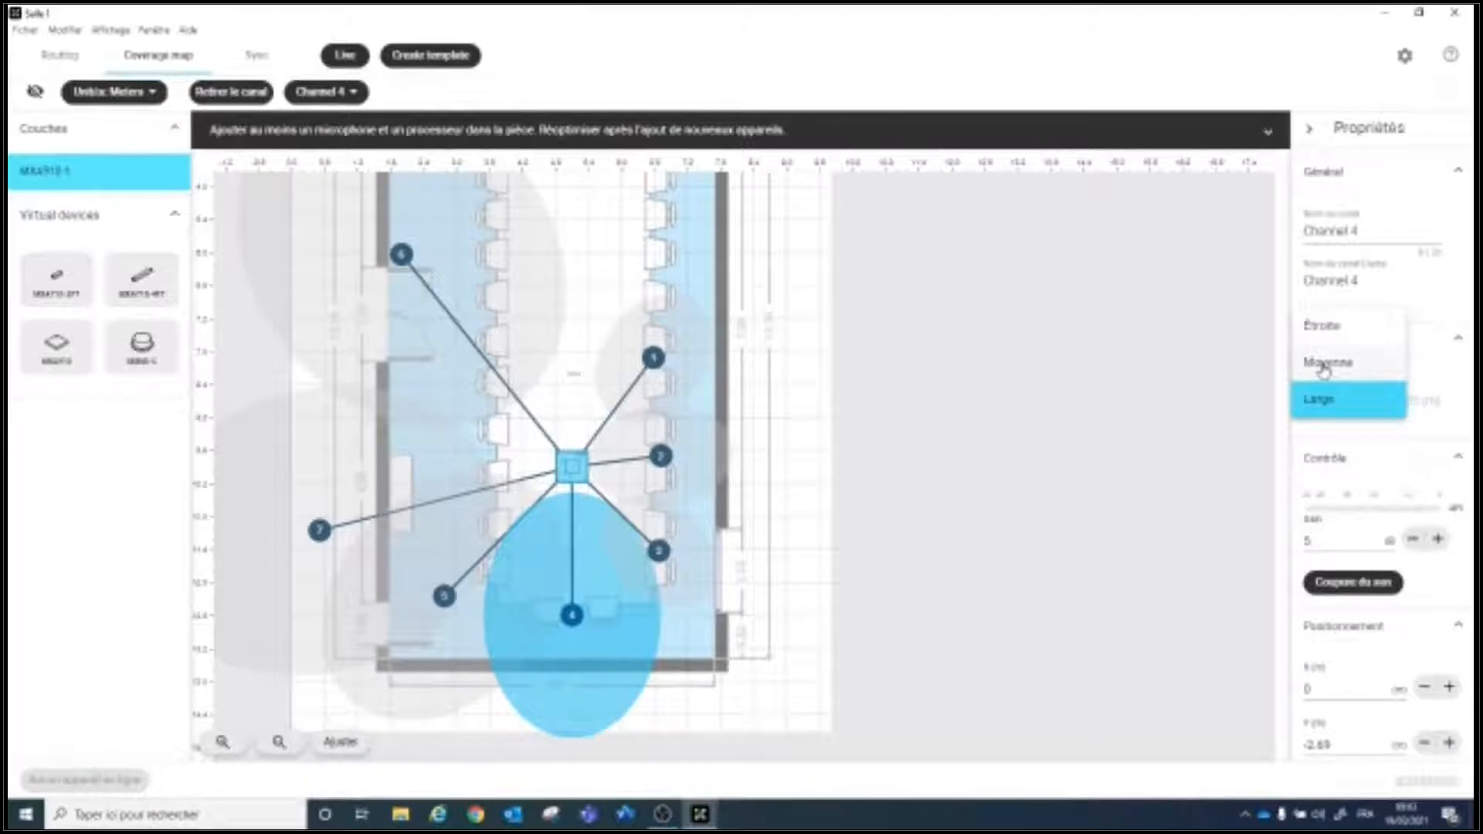
{"action": "left_click", "coordinate": [1326, 363]}
Step: Move channel 5 over the lower left-hand chairs and set its lobe width to Étroite
{"action": "left_click_drag", "start_coordinate": [456, 600], "coordinate": [503, 550]}
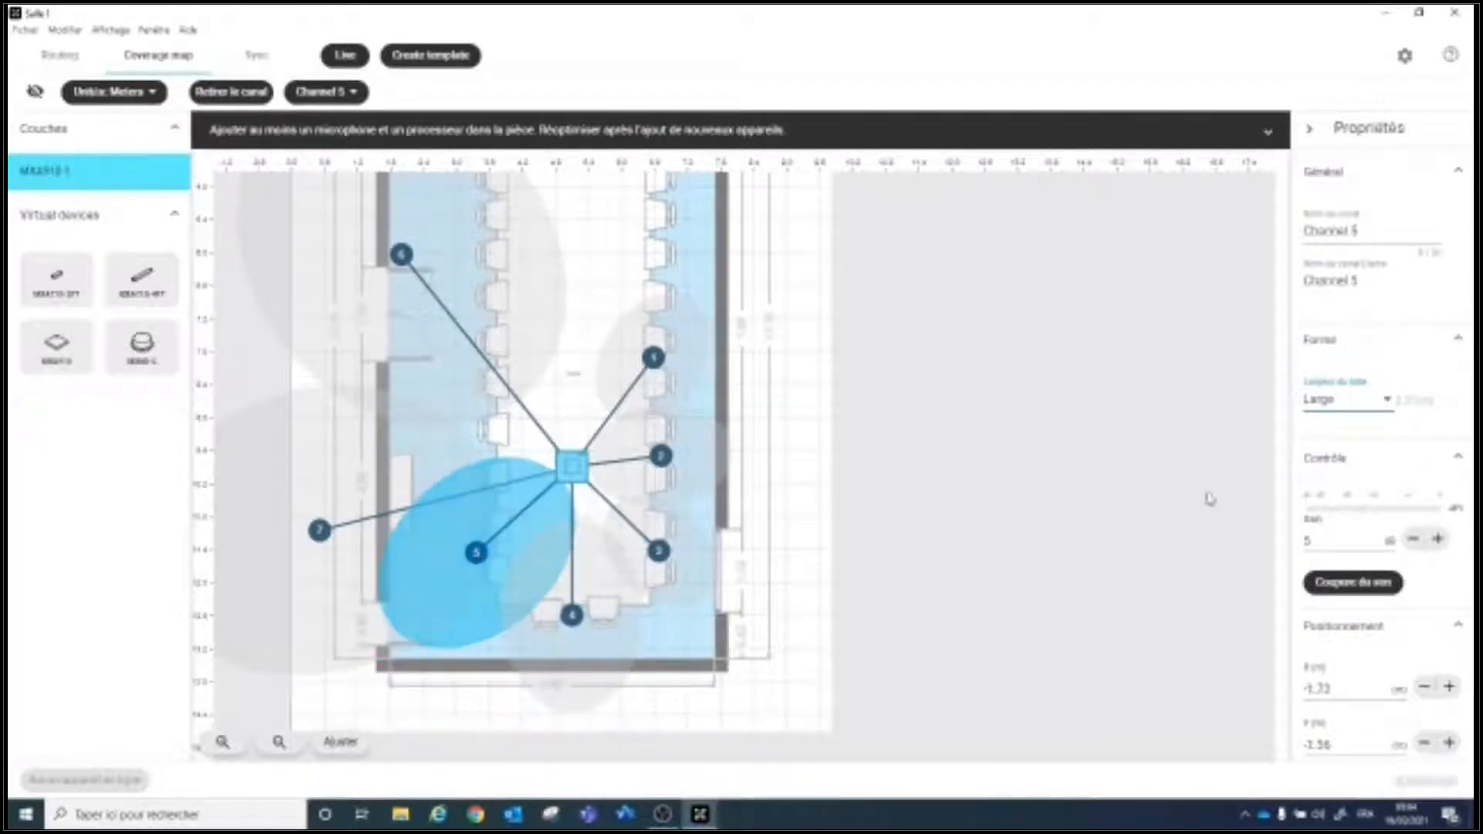
{"action": "left_click", "coordinate": [1322, 399]}
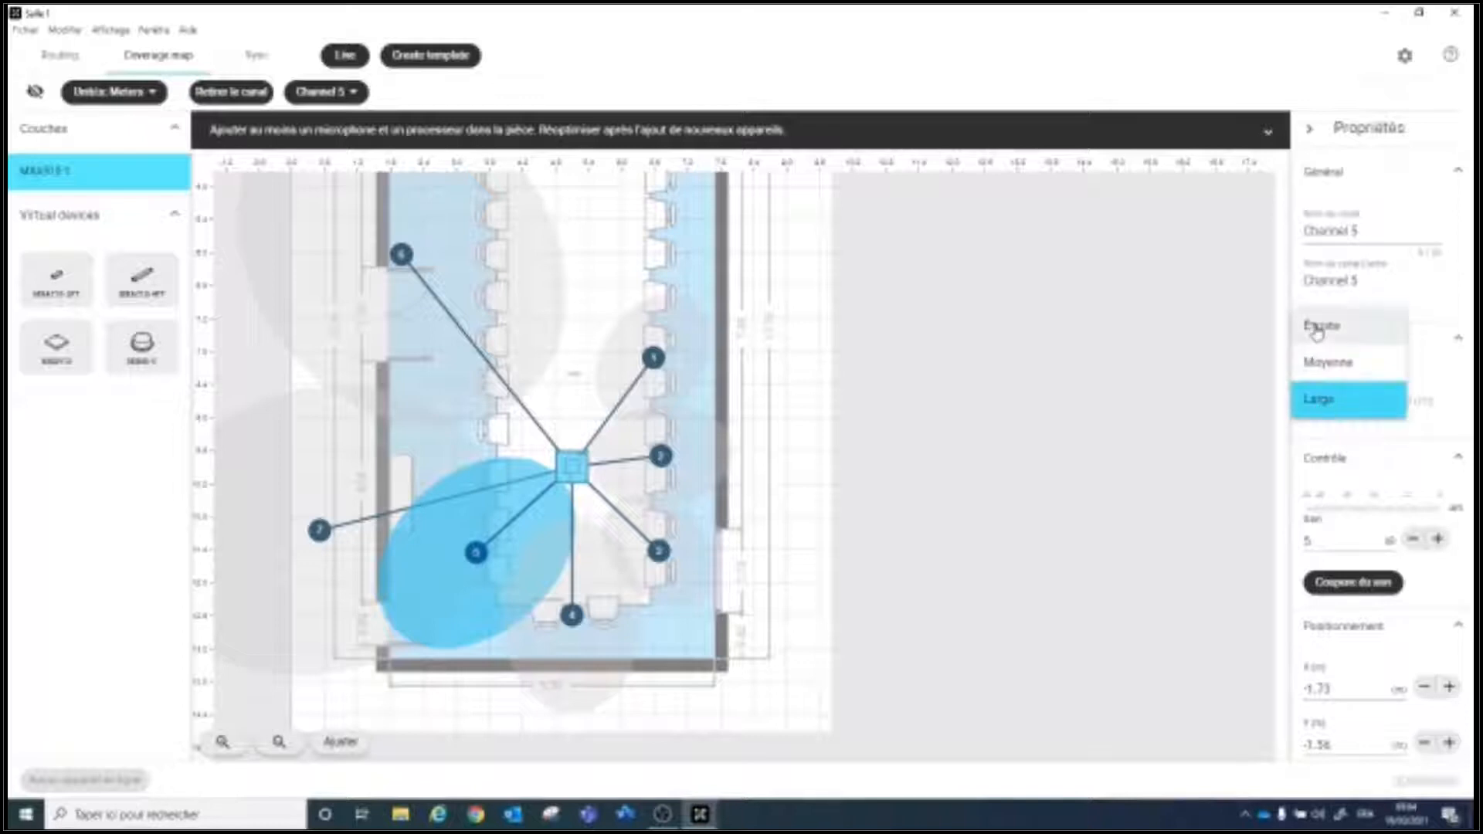
{"action": "left_click", "coordinate": [1320, 325]}
Step: Set channel 6's lobe width to Moyenne and place it over the left-hand chairs opposite channel 2
{"action": "left_click", "coordinate": [401, 254]}
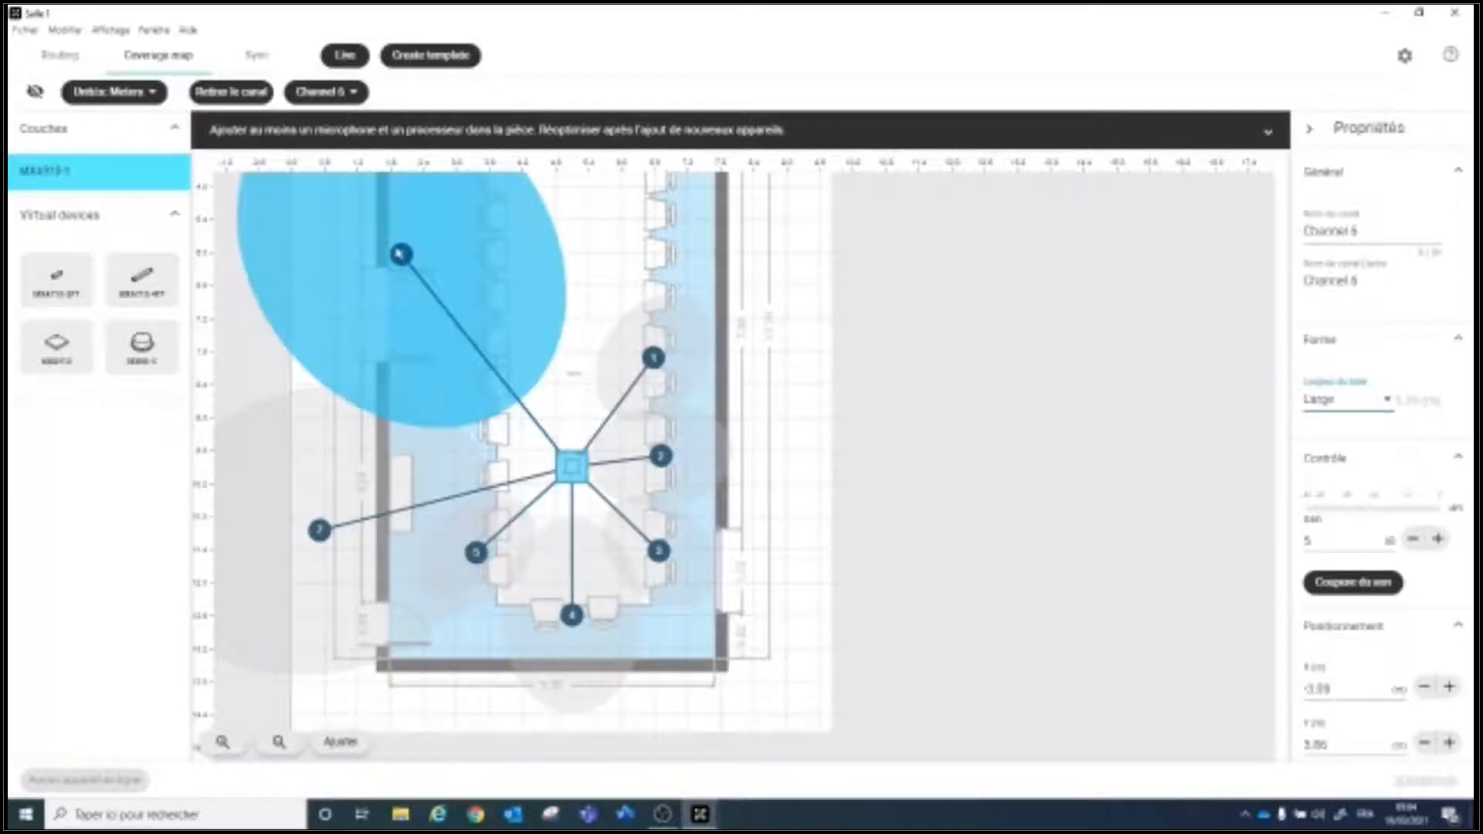
{"action": "left_click", "coordinate": [1326, 400]}
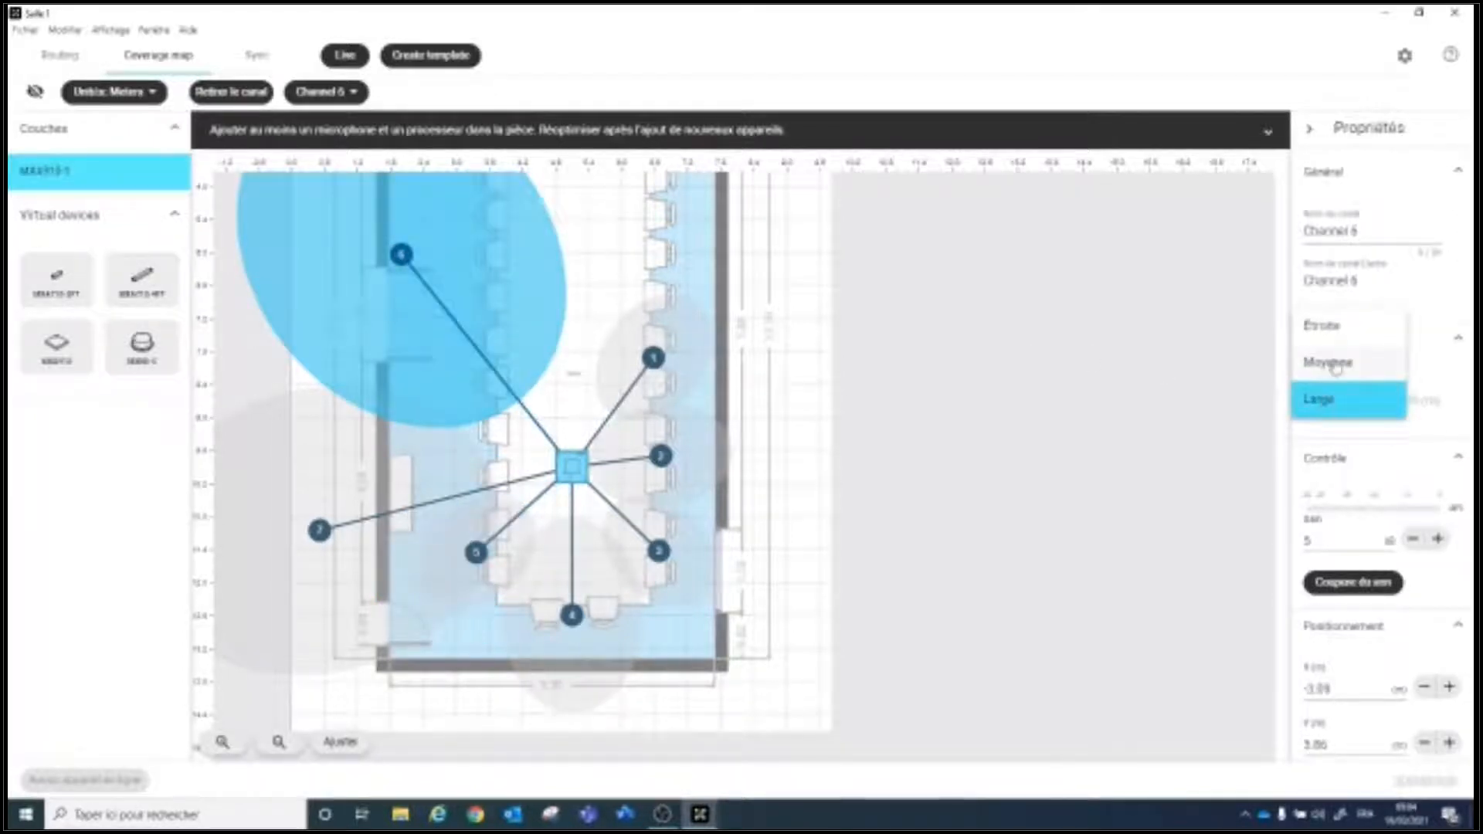
{"action": "left_click", "coordinate": [1329, 363]}
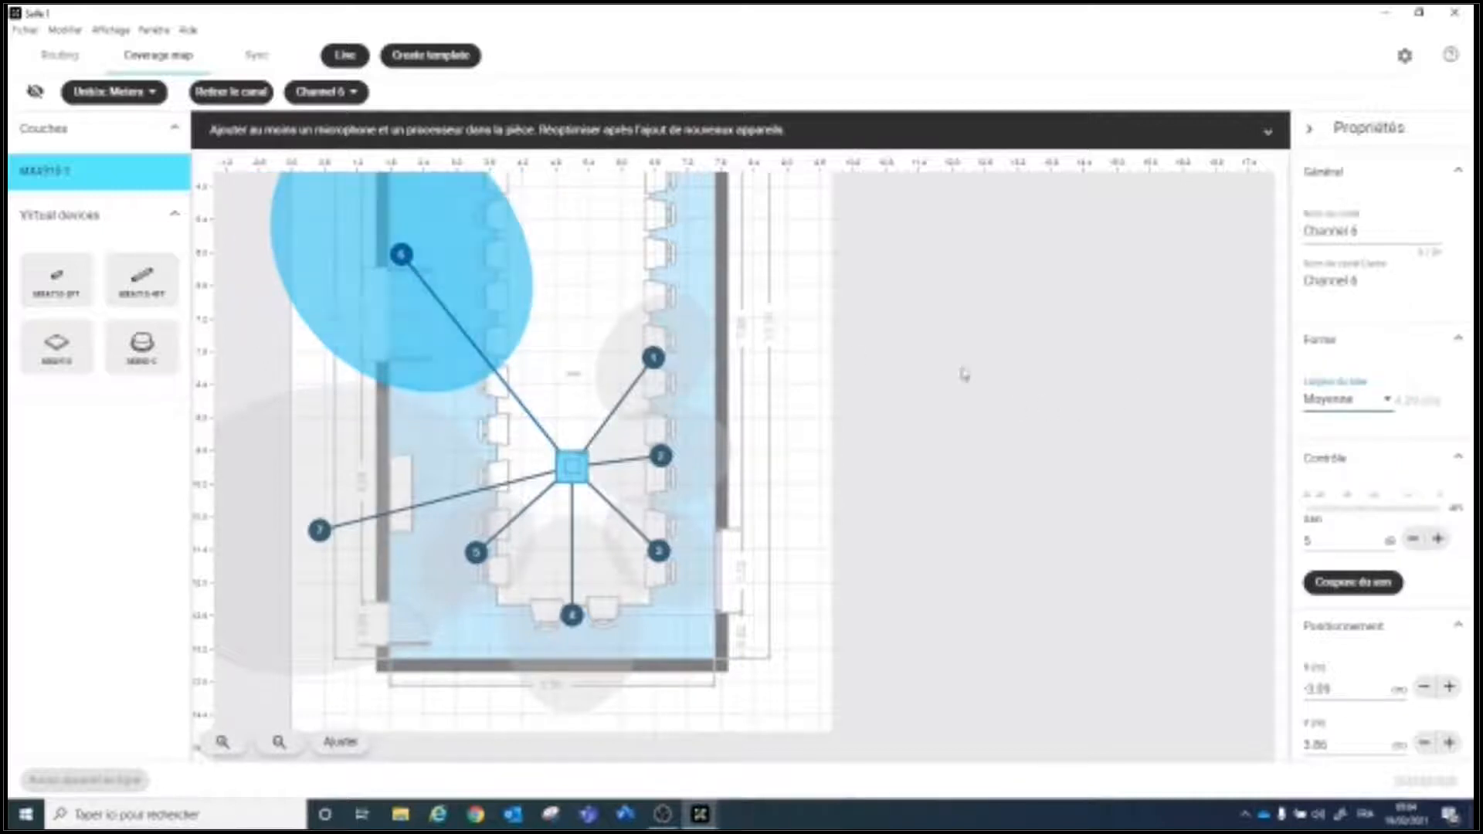
{"action": "left_click_drag", "start_coordinate": [400, 254], "coordinate": [472, 451]}
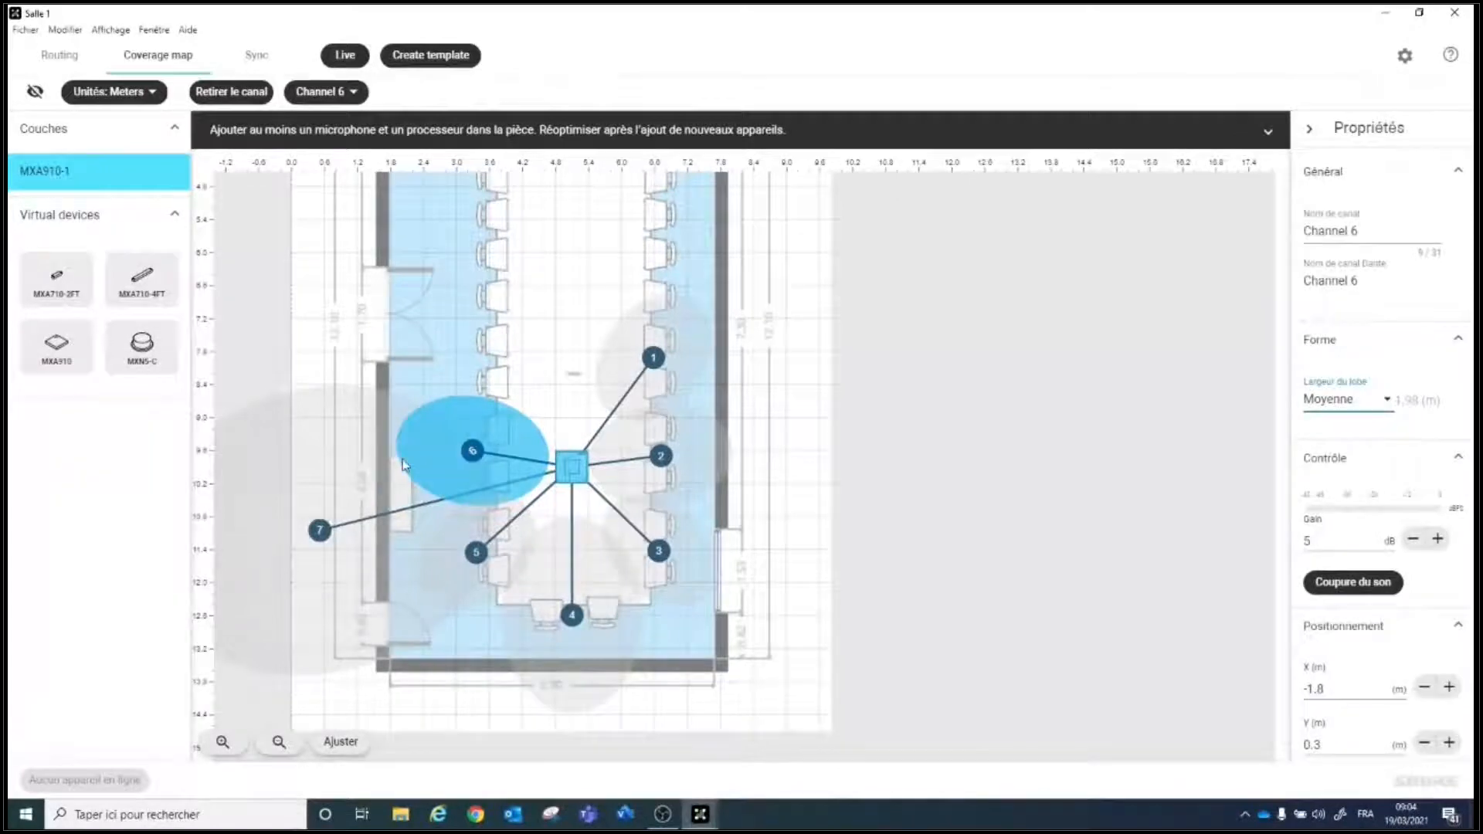
Step: Set channel 7's lobe width to Étroite and place it over the left-hand chairs opposite channel 1
{"action": "left_click", "coordinate": [320, 530]}
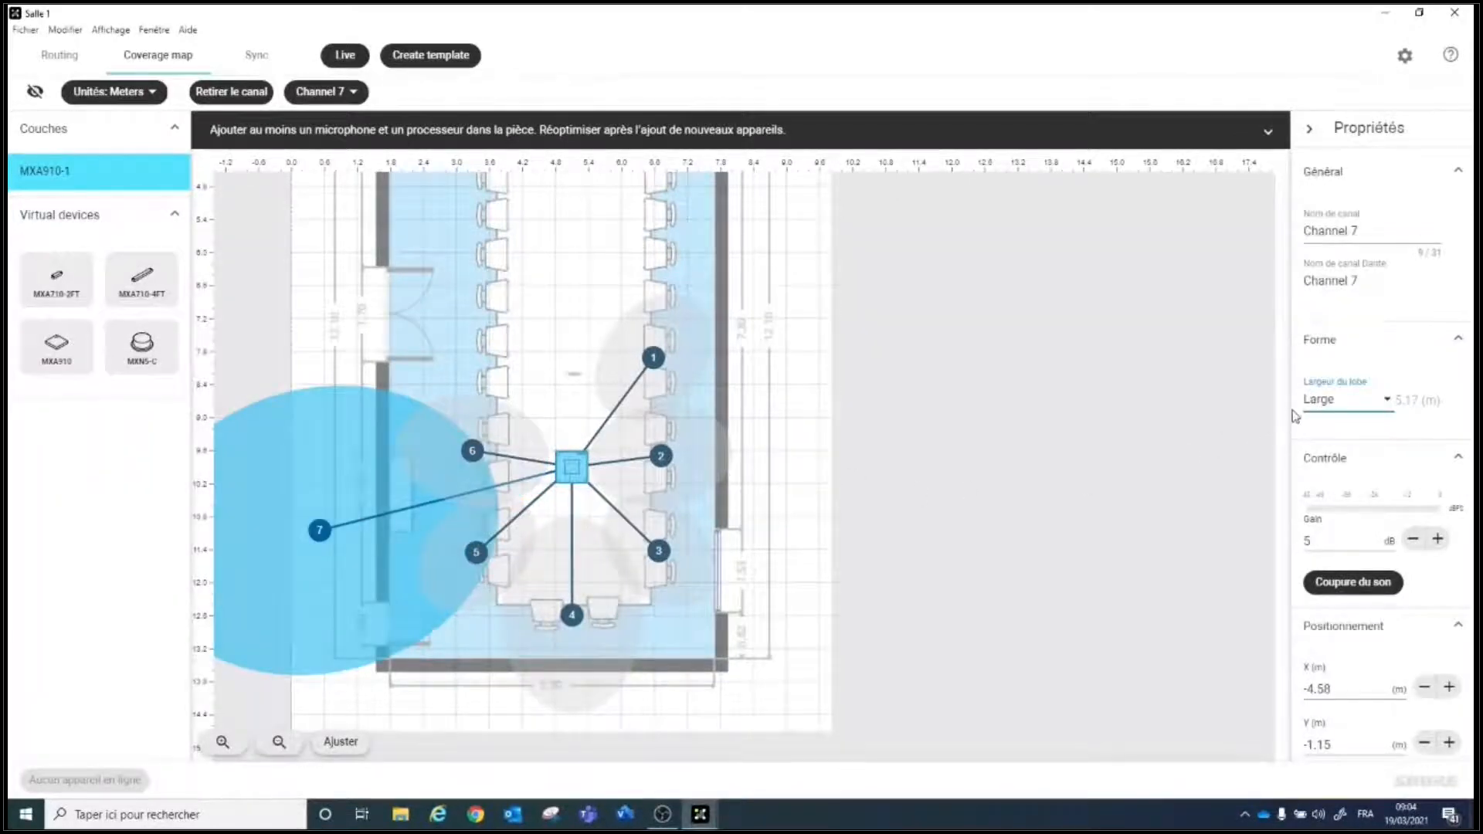
{"action": "left_click", "coordinate": [1319, 399]}
{"action": "left_click", "coordinate": [1318, 331]}
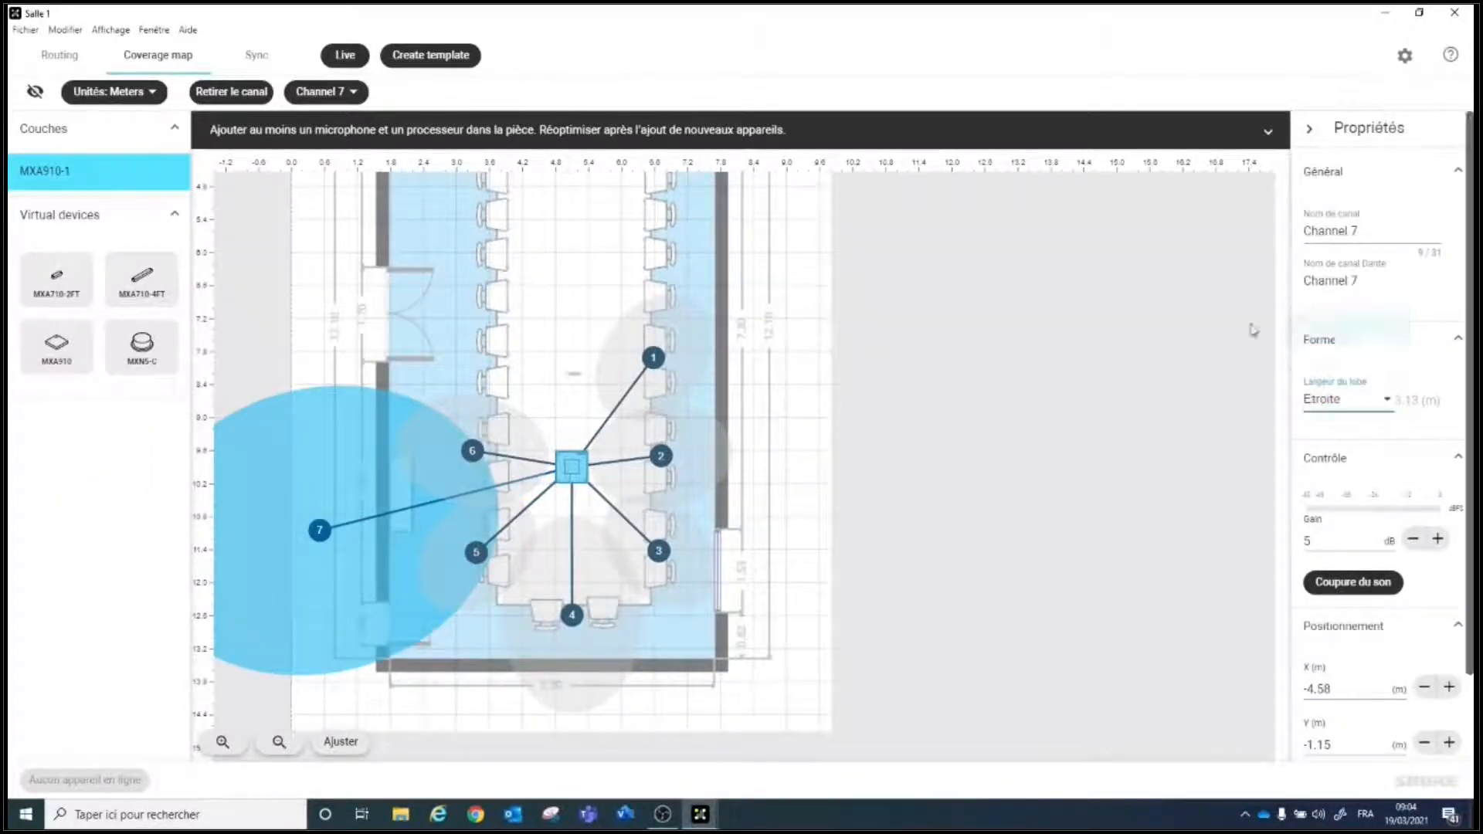
{"action": "left_click_drag", "start_coordinate": [320, 532], "coordinate": [473, 368]}
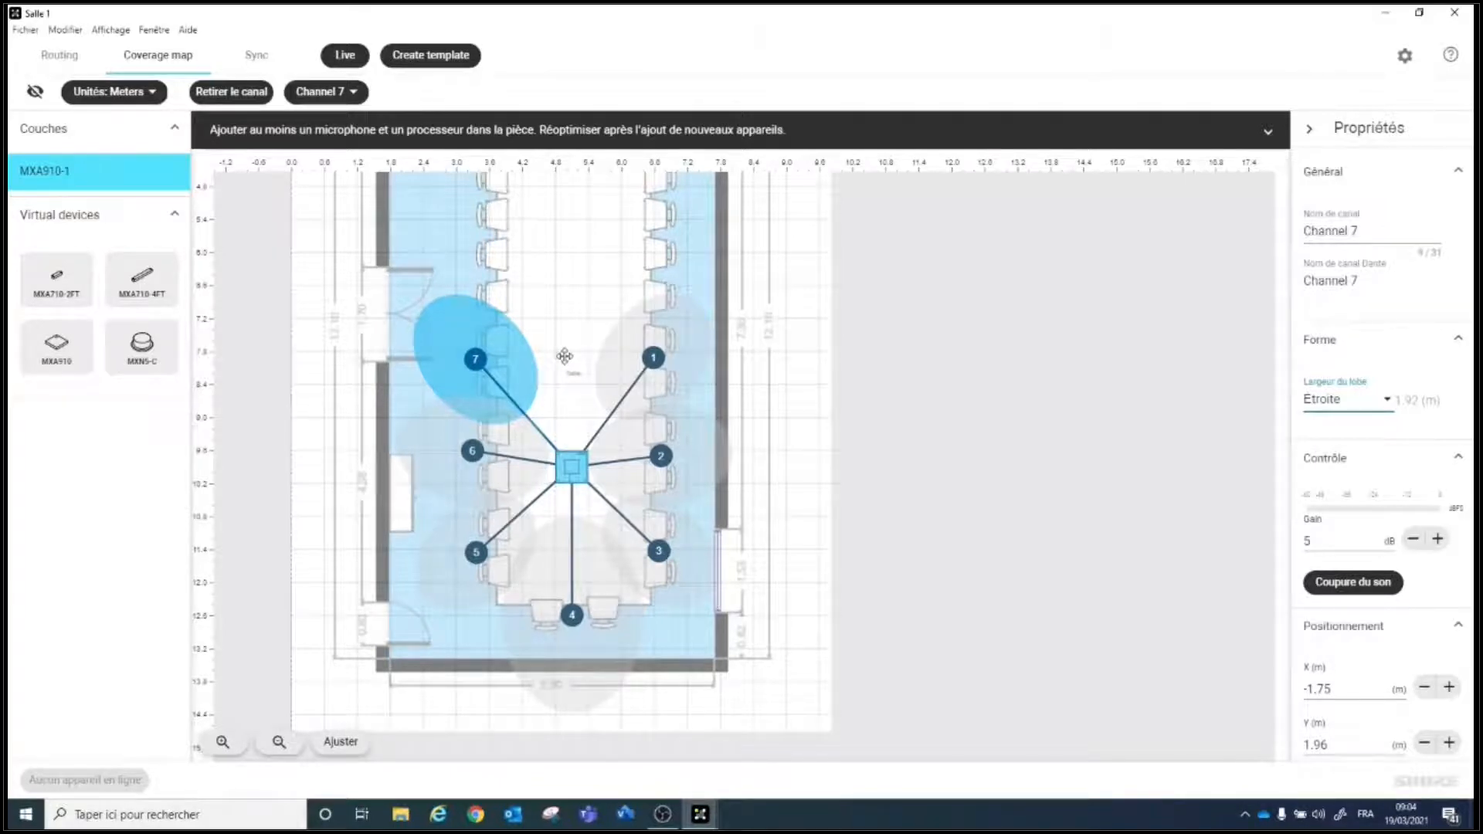
Step: Add a second virtual MXA910 to the coverage map and centre it over the table above MXA910-1
{"action": "scroll", "coordinate": [565, 356], "scroll_direction": "down", "scroll_amount": 1}
{"action": "left_click_drag", "start_coordinate": [739, 336], "coordinate": [759, 453]}
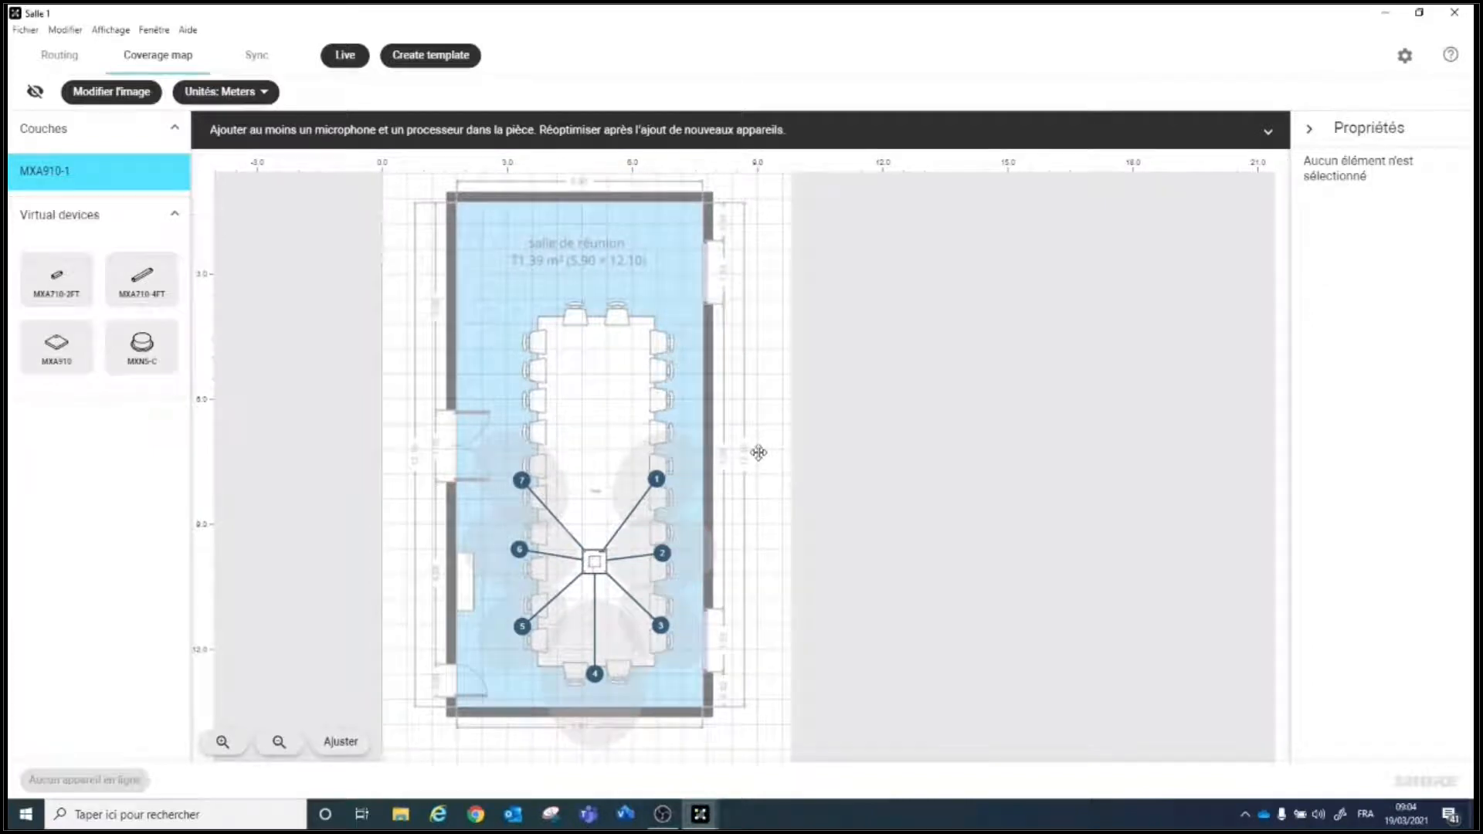
{"action": "left_click_drag", "start_coordinate": [60, 361], "coordinate": [780, 360]}
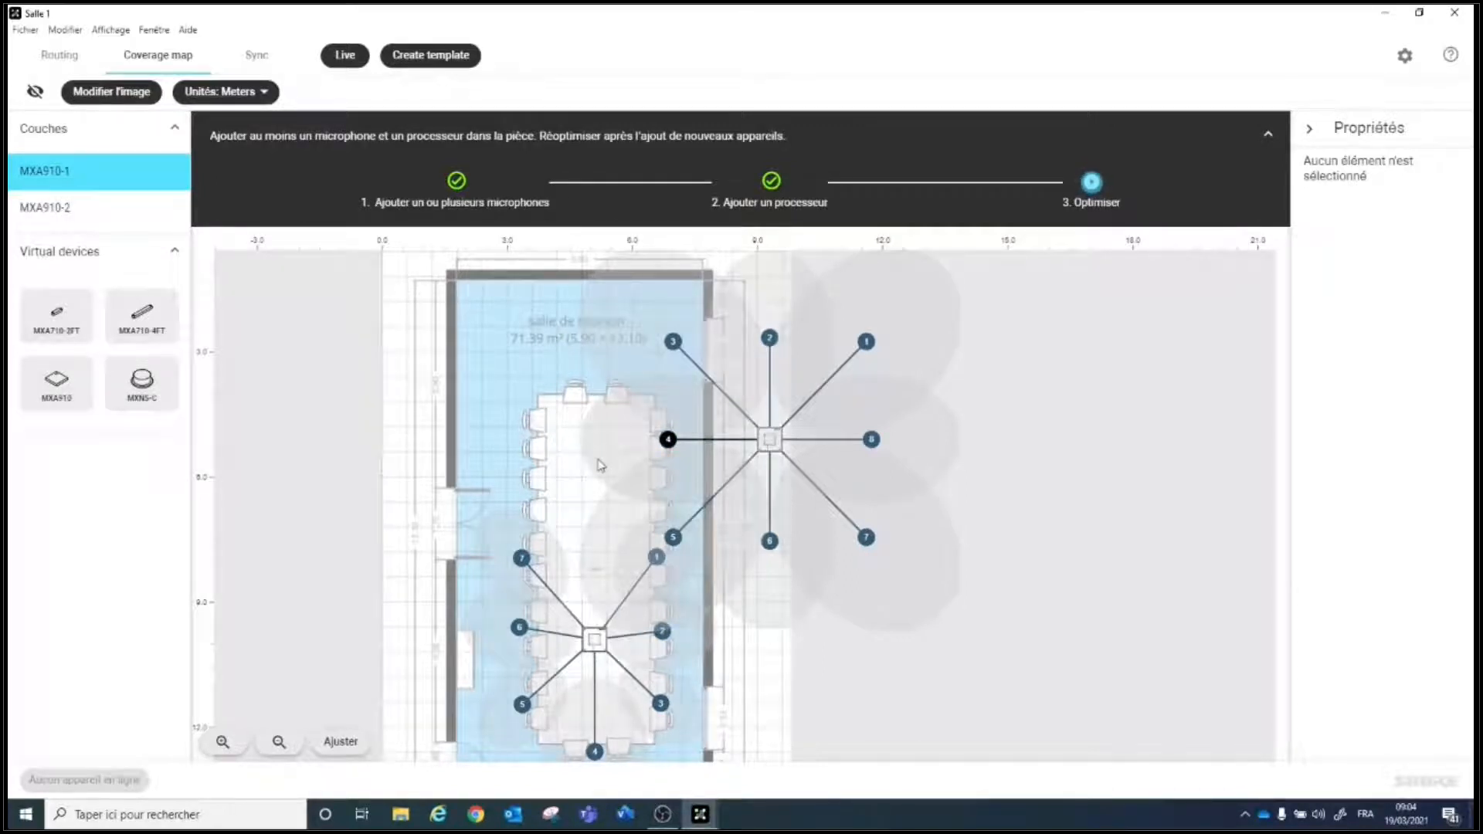
{"action": "left_click_drag", "start_coordinate": [772, 445], "coordinate": [604, 501]}
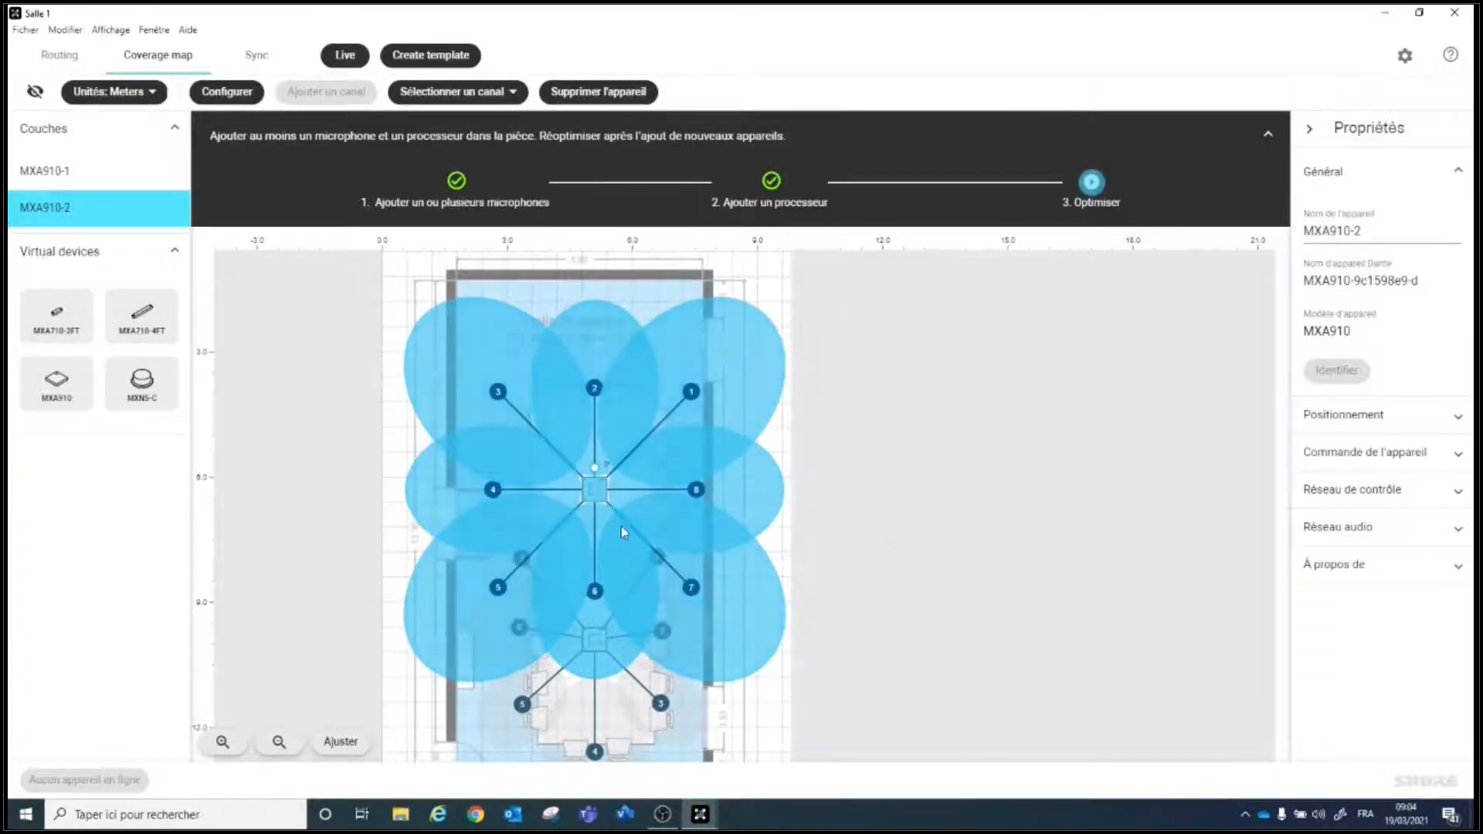
Step: Hide MXA910-1's coverage on the floor plan and show it again
{"action": "scroll", "coordinate": [651, 506], "scroll_direction": "down", "scroll_amount": 1}
{"action": "scroll", "coordinate": [650, 504], "scroll_direction": "up", "scroll_amount": 1}
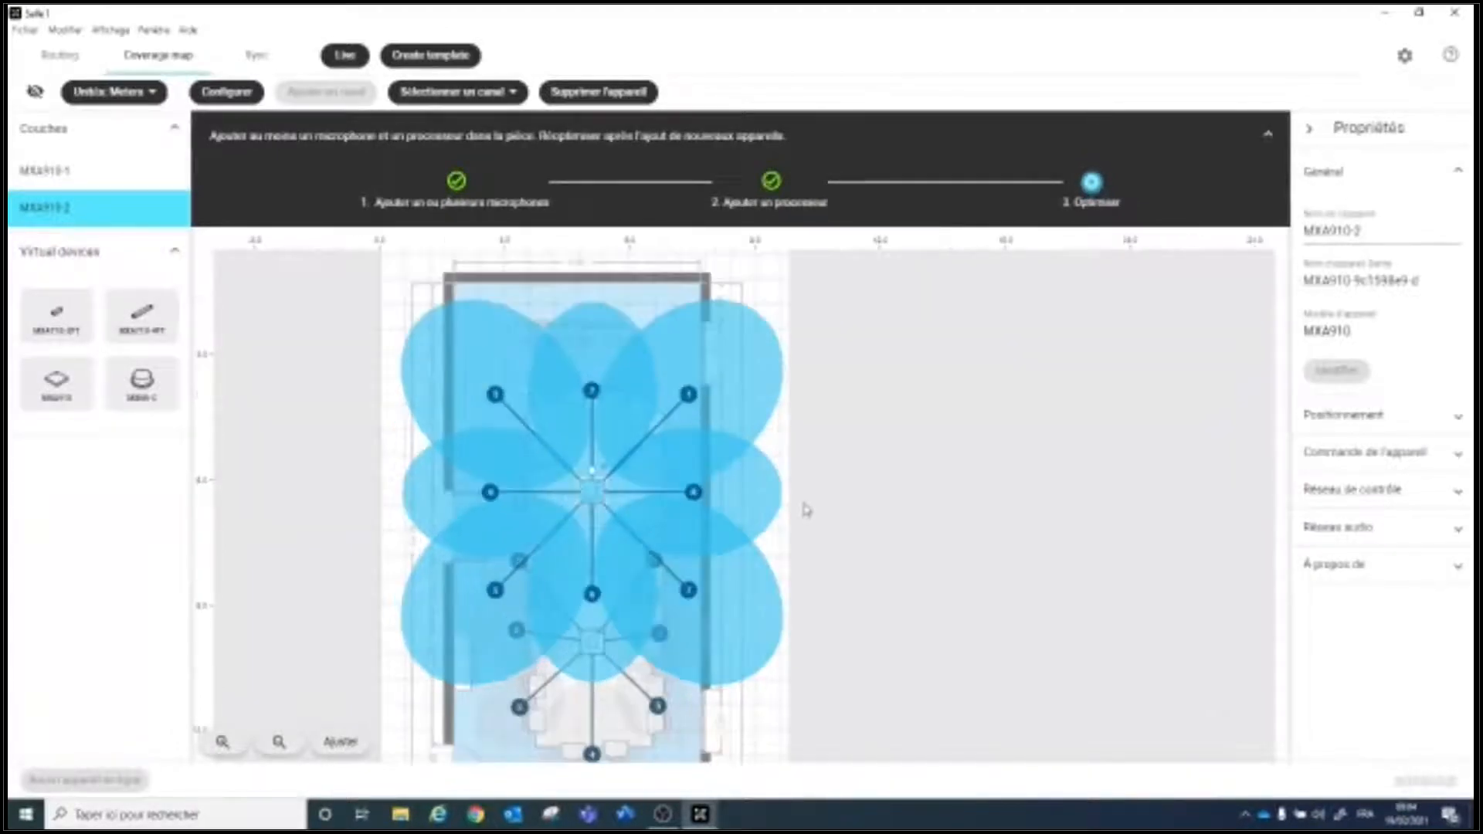
{"action": "left_click_drag", "start_coordinate": [801, 510], "coordinate": [828, 473]}
{"action": "mouse_move", "coordinate": [47, 182]}
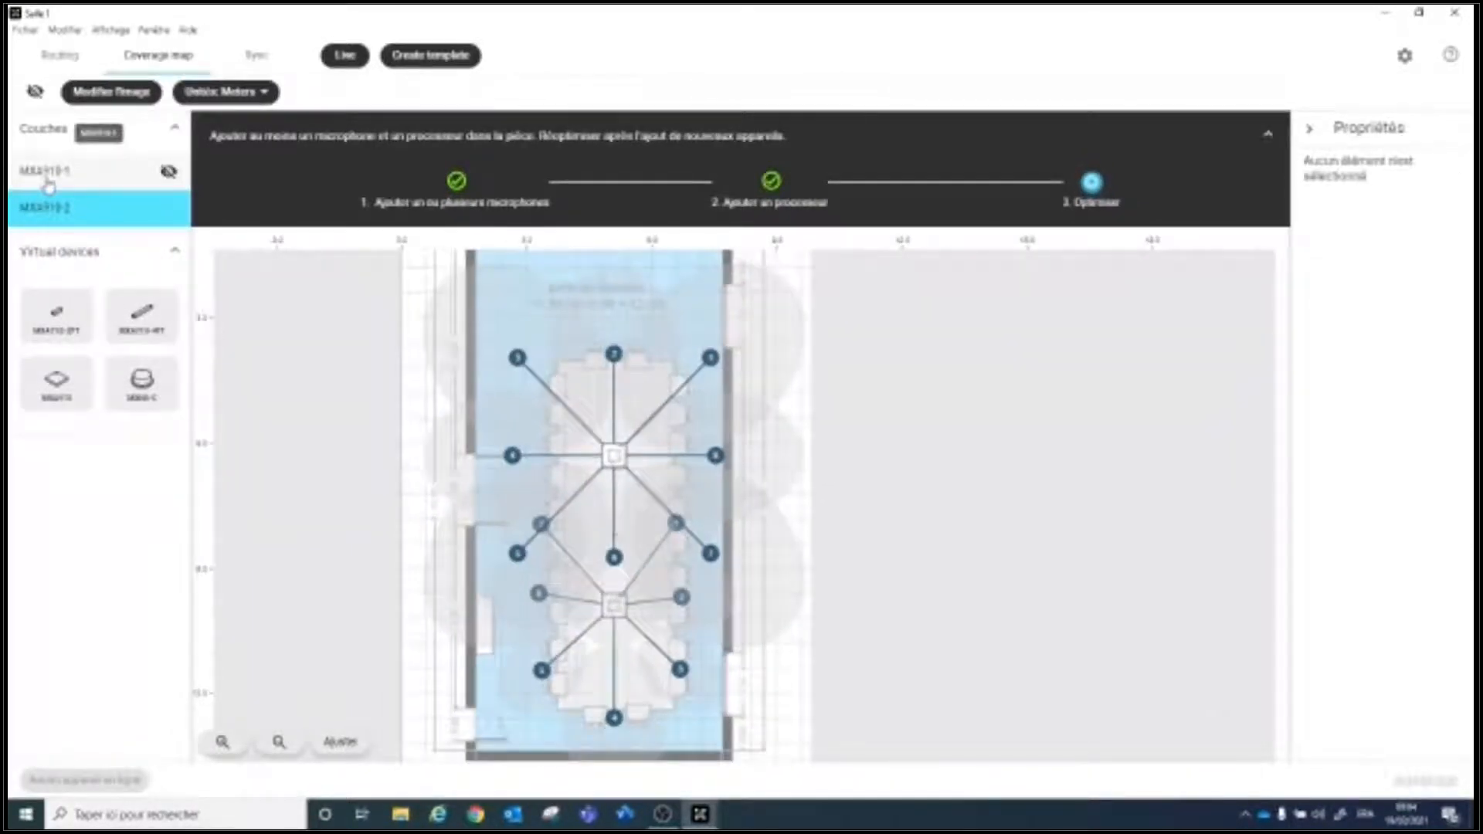
{"action": "left_click", "coordinate": [167, 176]}
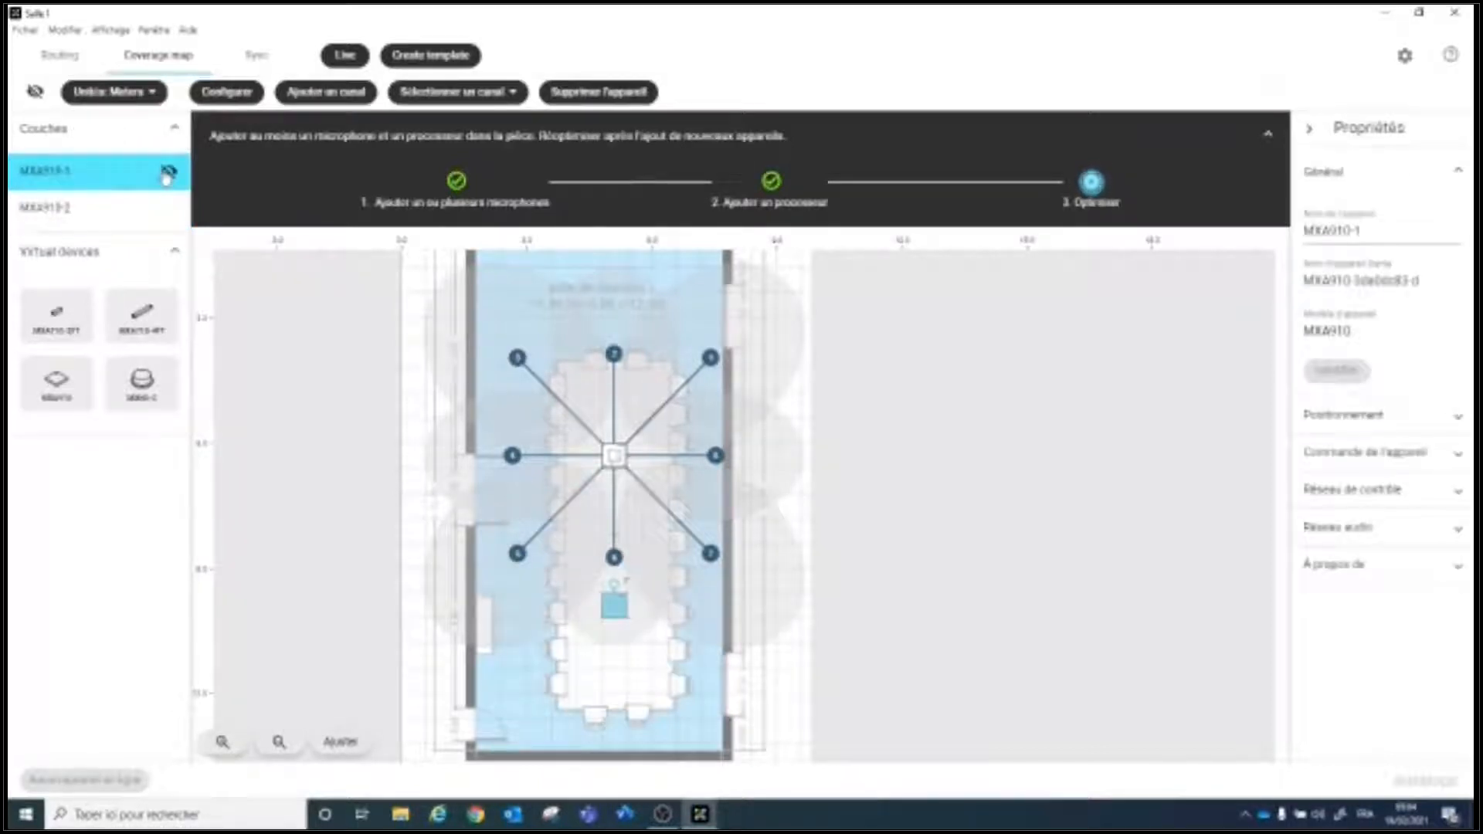
{"action": "left_click", "coordinate": [166, 176]}
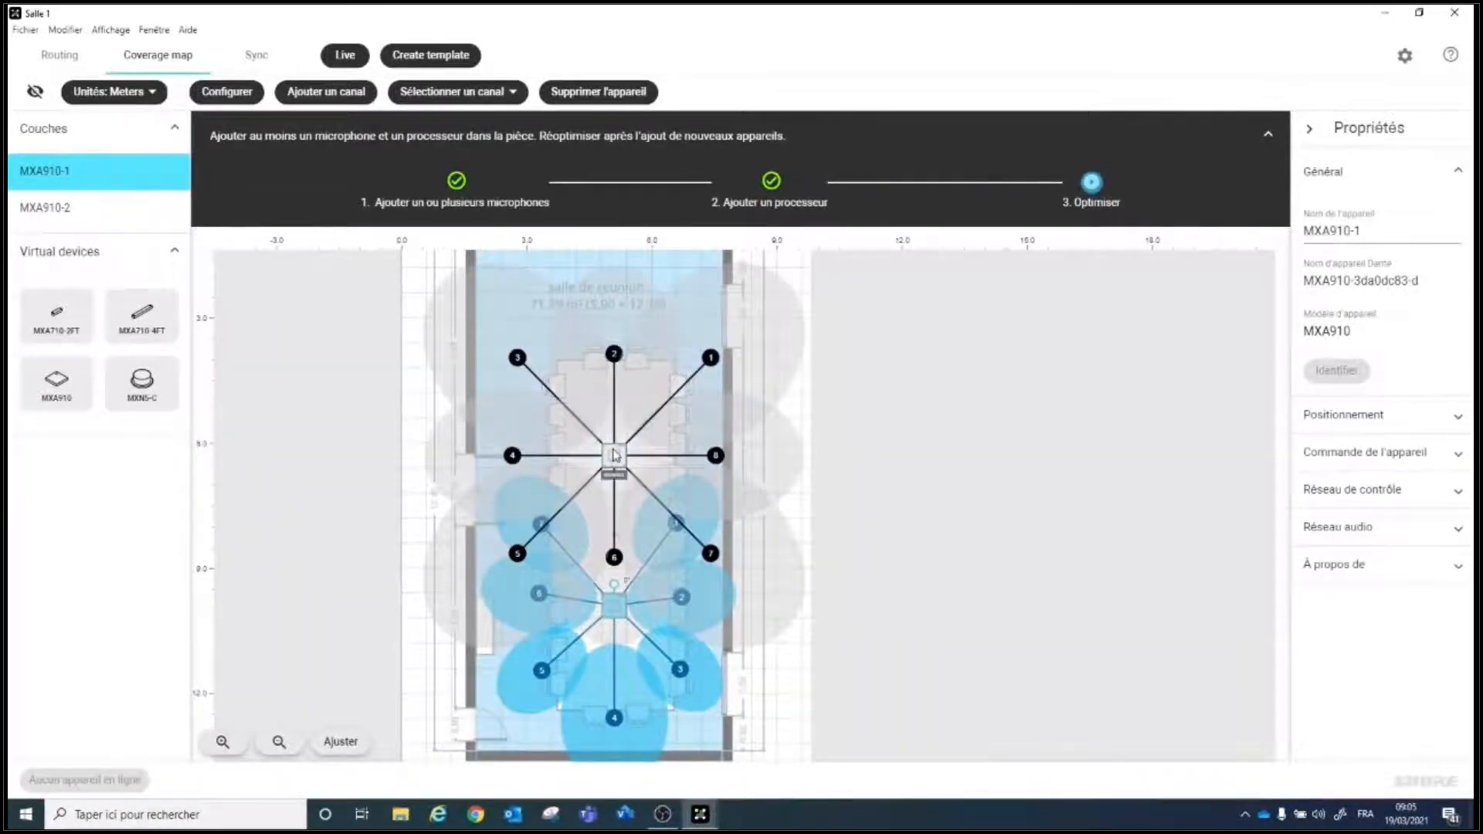
Step: Remove channels 8 and 7 from MXA910-2 on the coverage map
{"action": "left_click", "coordinate": [717, 363]}
{"action": "left_click", "coordinate": [755, 472]}
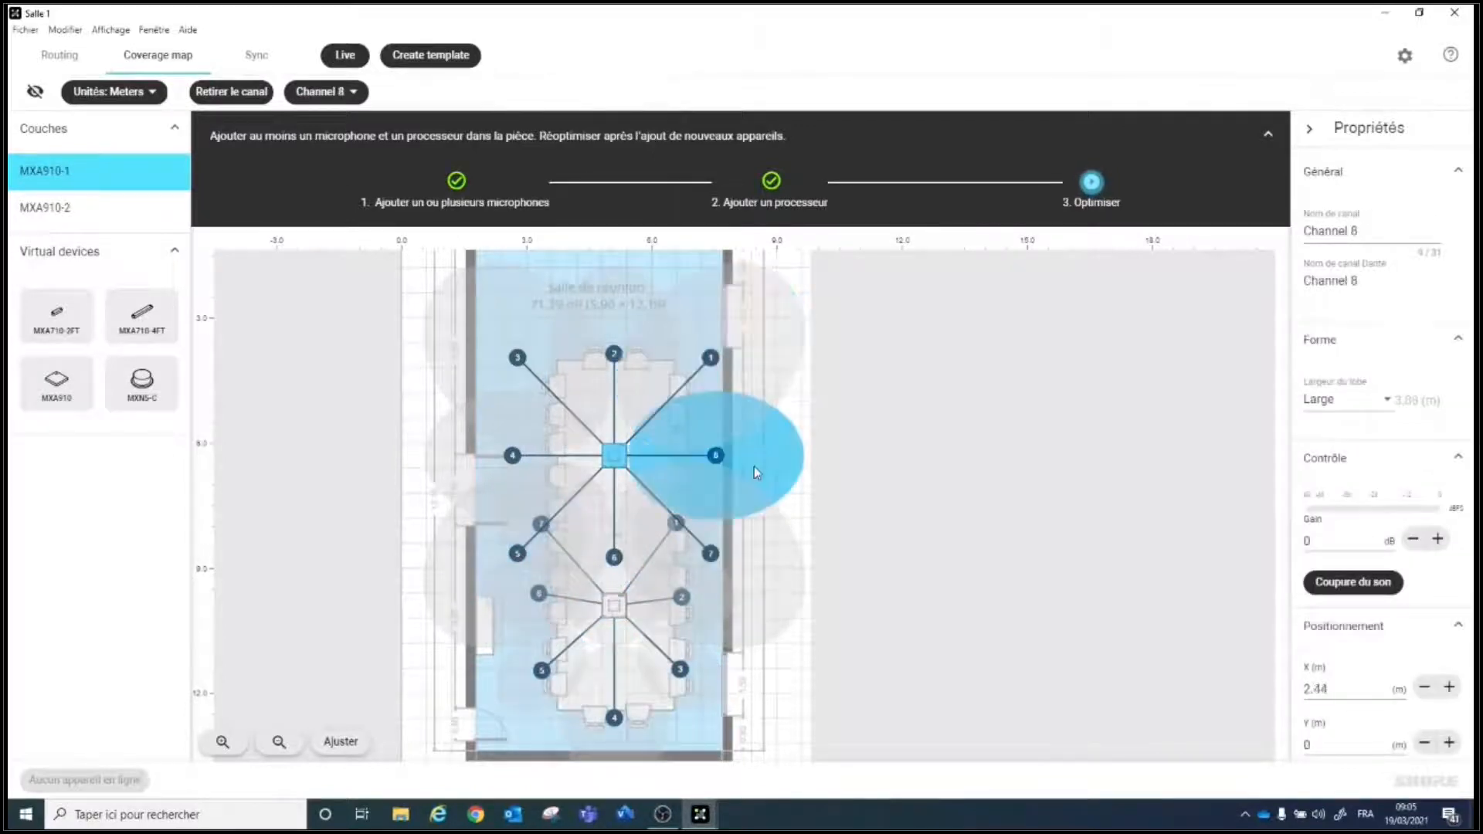
{"action": "key", "text": "Delete"}
{"action": "left_click", "coordinate": [760, 561]}
{"action": "key", "text": "Delete"}
Step: Move MXA910-2's channel 1 over the right-hand chairs at about X 1.5 m, Y -0.2 m, with lobe width Étroite
{"action": "left_click_drag", "start_coordinate": [711, 359], "coordinate": [674, 457]}
{"action": "left_click", "coordinate": [1317, 402]}
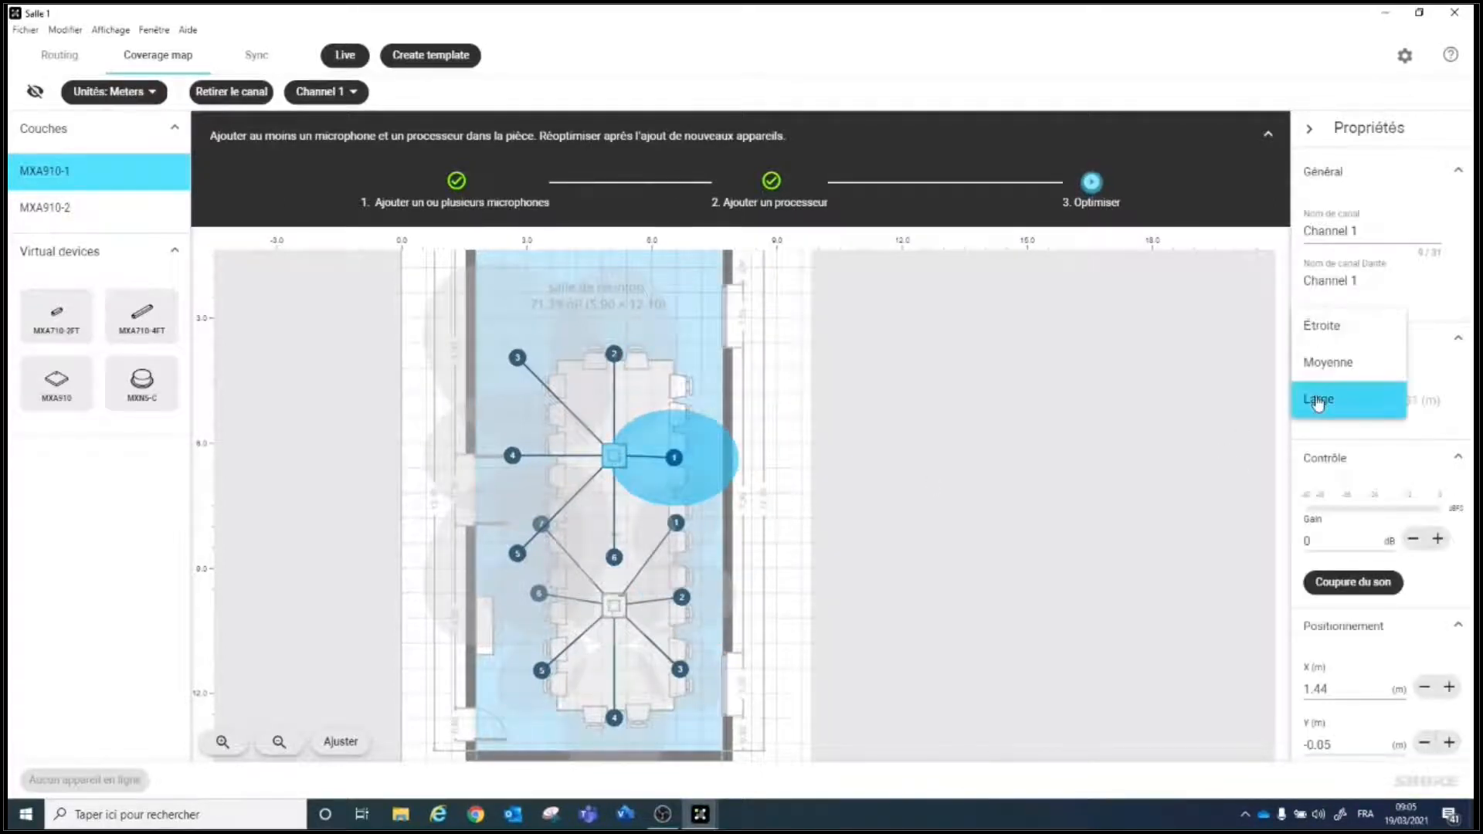
{"action": "left_click", "coordinate": [1323, 323]}
{"action": "left_click_drag", "start_coordinate": [671, 472], "coordinate": [675, 463]}
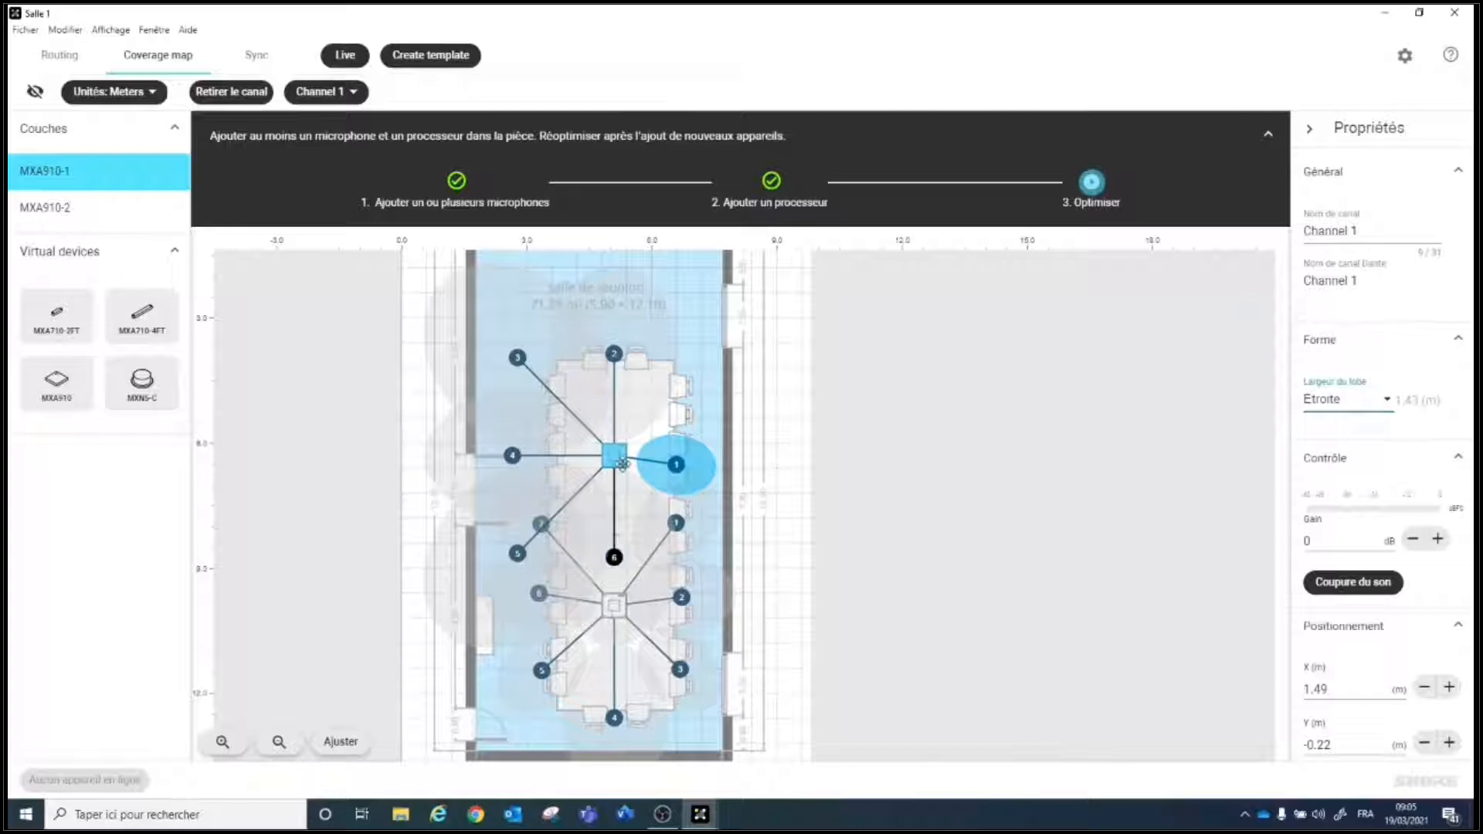
Step: Place MXA910-2's channel 2 over the upper right-hand chairs at about X 1.6 m, Y 1.4 m, with lobe width Étroite
{"action": "left_click_drag", "start_coordinate": [613, 355], "coordinate": [684, 400]}
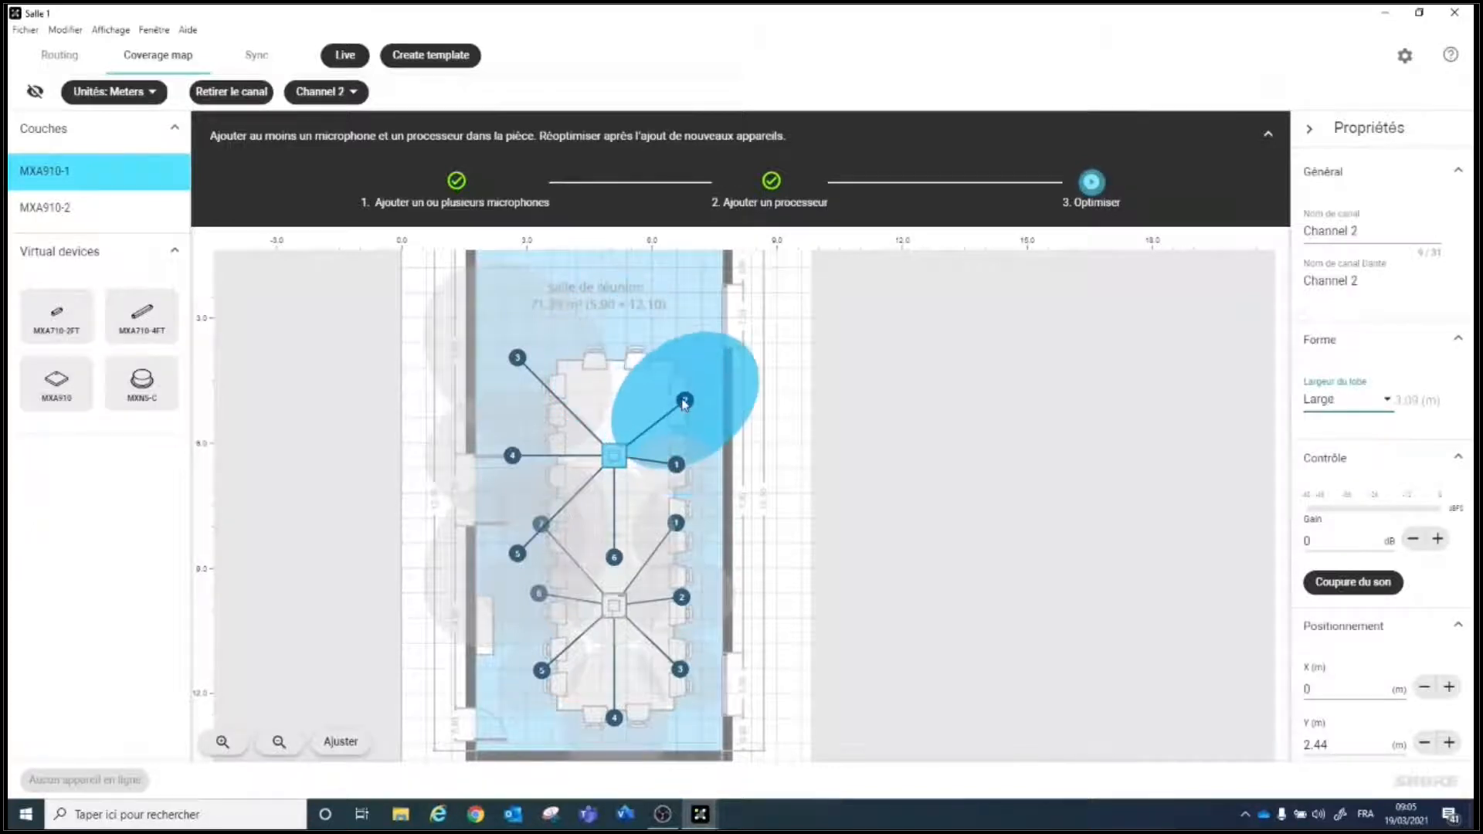
{"action": "left_click", "coordinate": [1322, 409]}
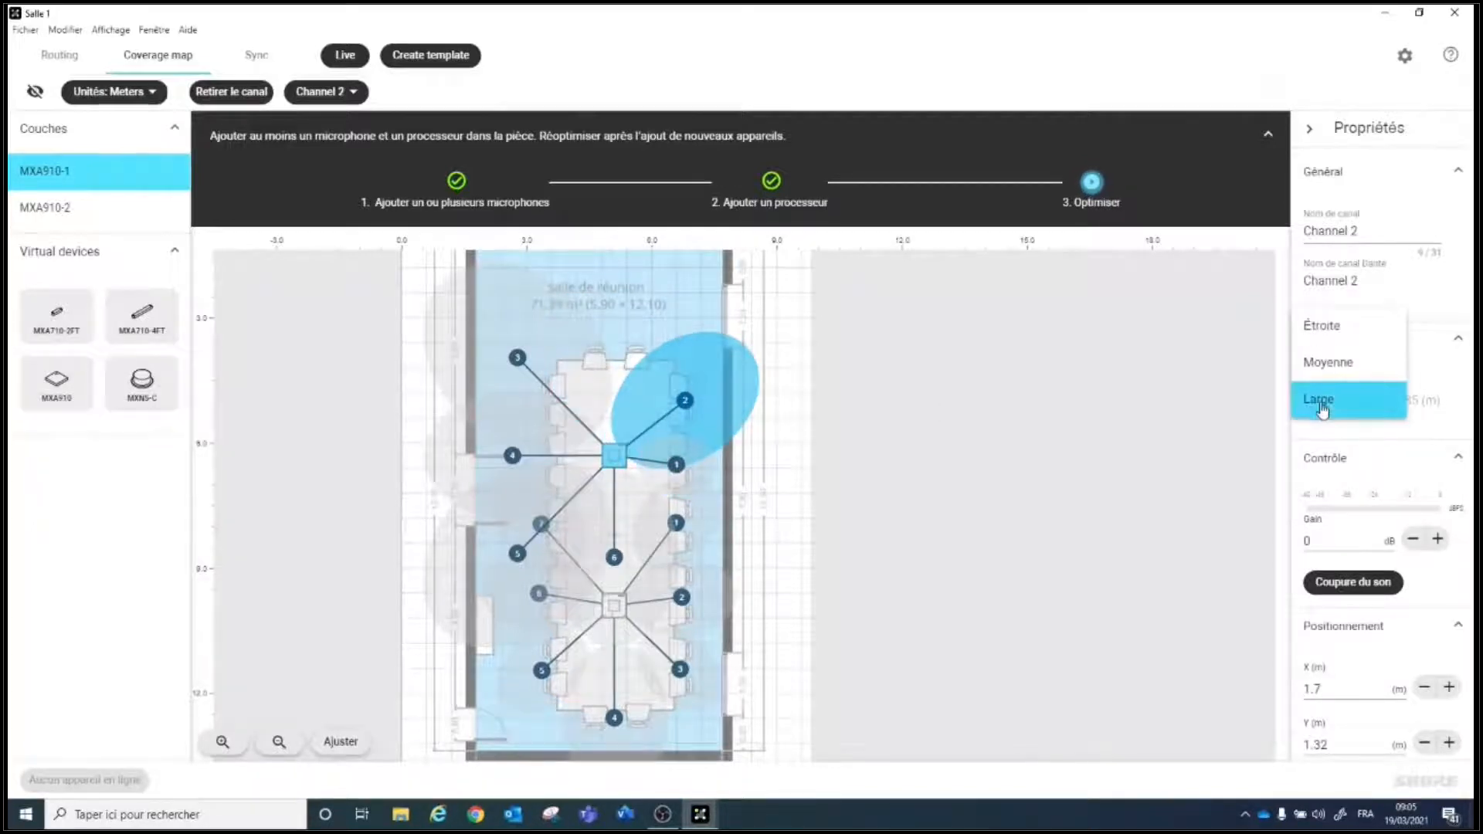
{"action": "left_click", "coordinate": [1326, 363]}
{"action": "left_click_drag", "start_coordinate": [685, 402], "coordinate": [681, 397]}
{"action": "left_click", "coordinate": [1327, 400]}
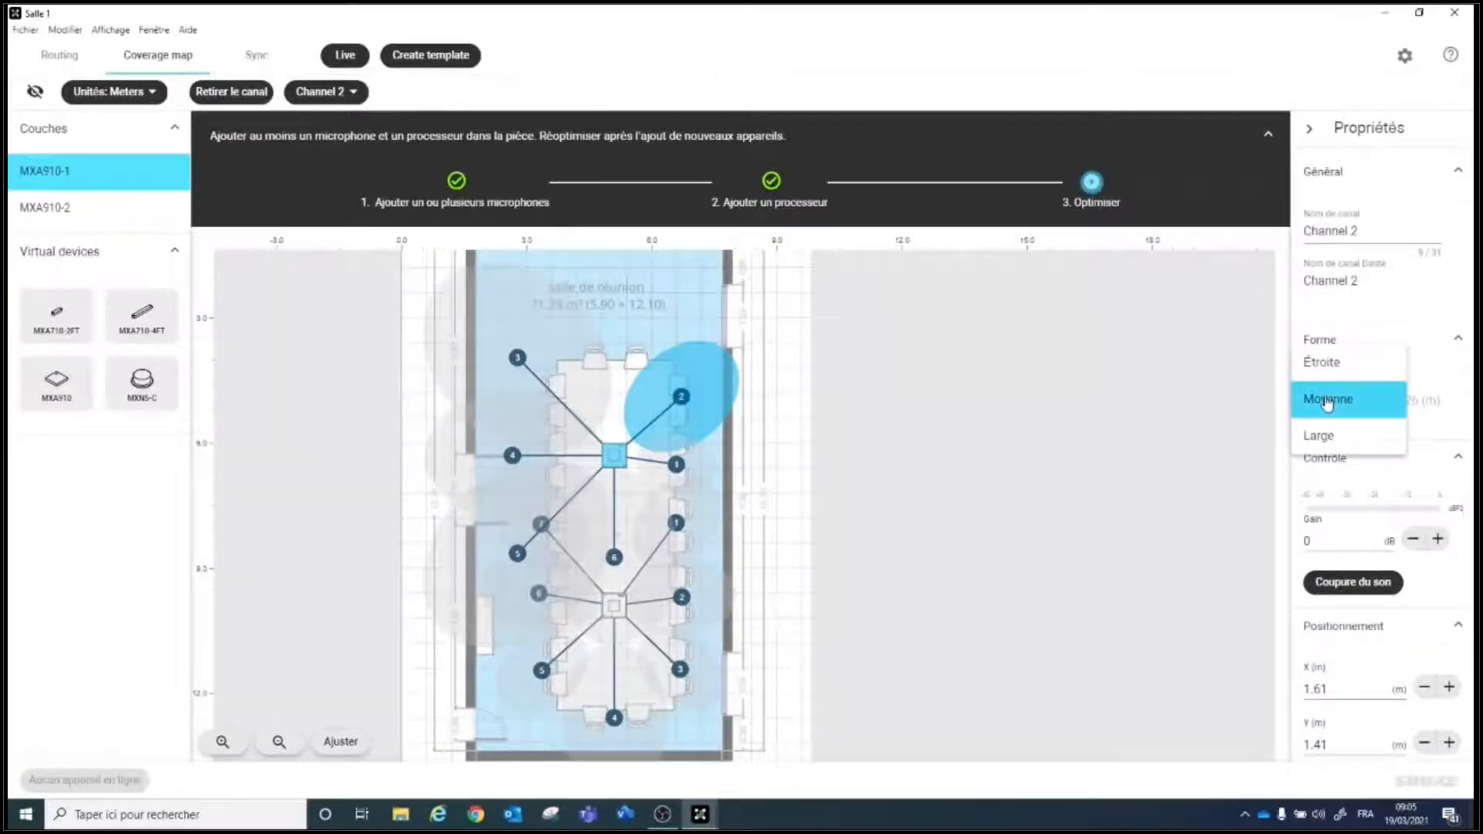
{"action": "left_click", "coordinate": [1326, 362]}
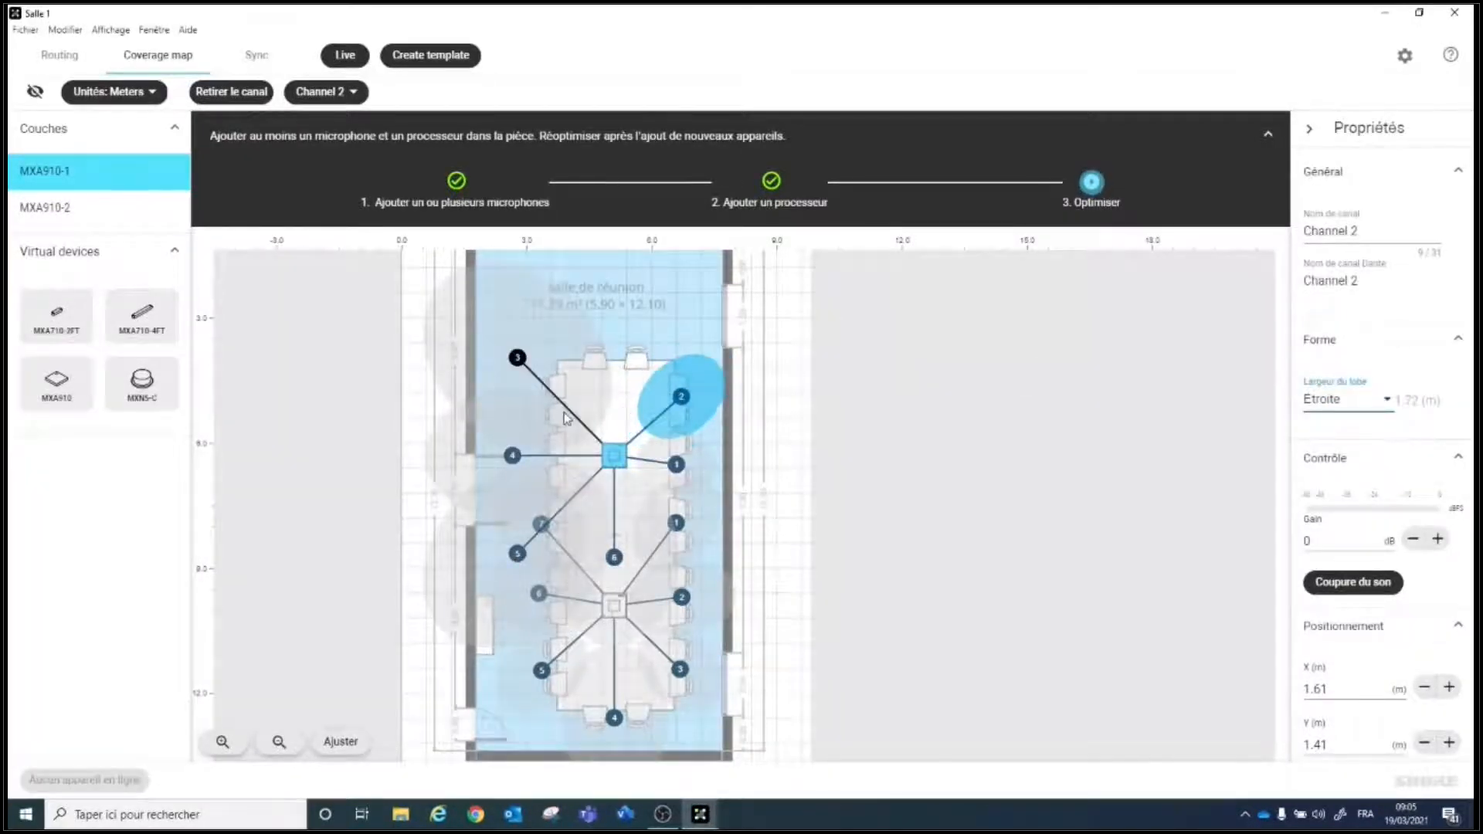
Step: Move channel 3 over the two chairs at the table's upper end and set its lobe width to Moyenne
{"action": "left_click_drag", "start_coordinate": [526, 361], "coordinate": [625, 363]}
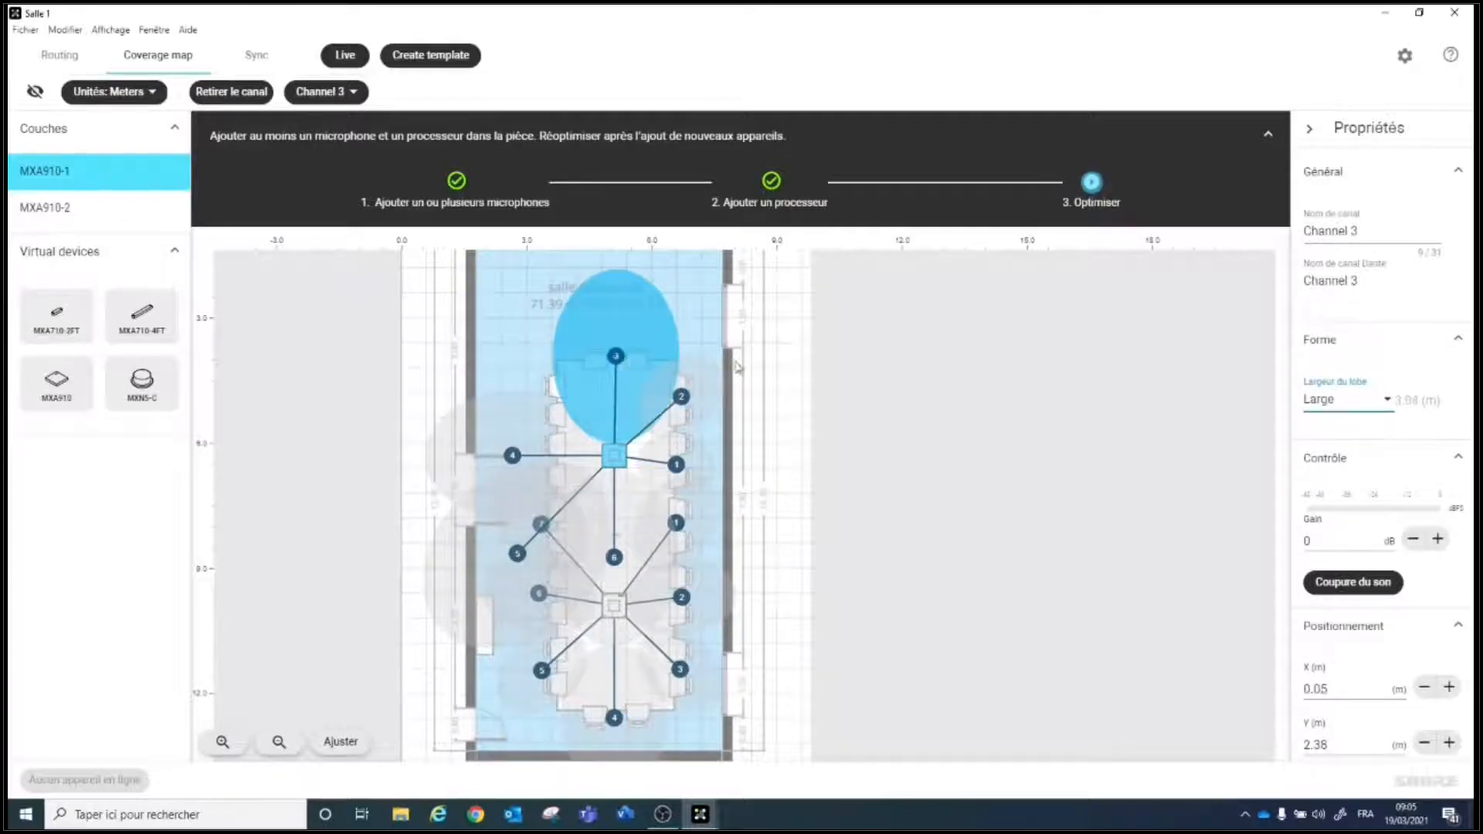
{"action": "left_click", "coordinate": [1354, 401]}
{"action": "left_click", "coordinate": [1328, 361]}
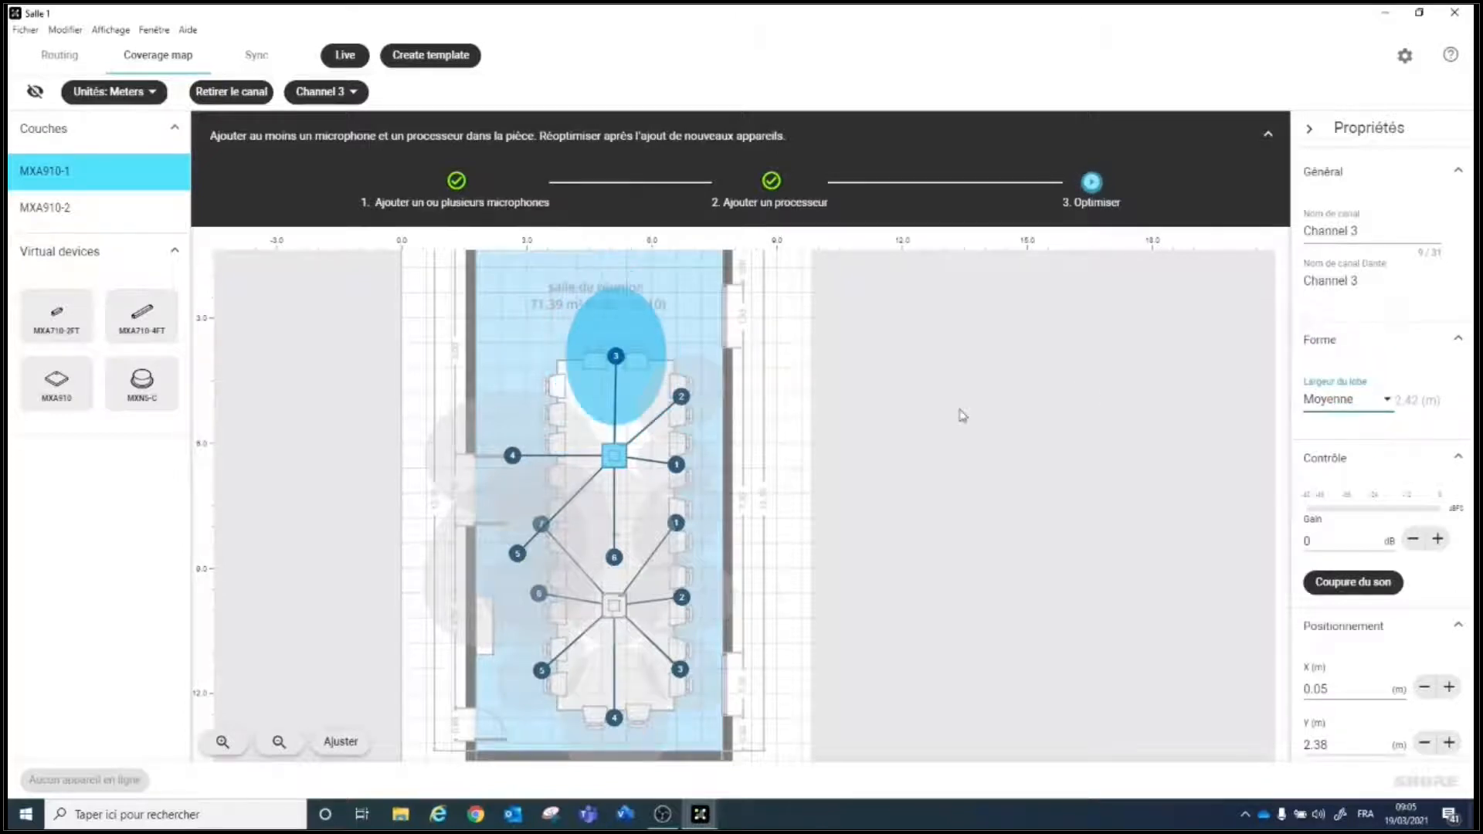
Step: Set channel 4's lobe width to Étroite and move it beside the upper left-hand chairs at about X -1.8 m, Y 1.5 m
{"action": "left_click", "coordinate": [512, 455]}
{"action": "left_click", "coordinate": [1317, 417]}
{"action": "left_click", "coordinate": [1325, 322]}
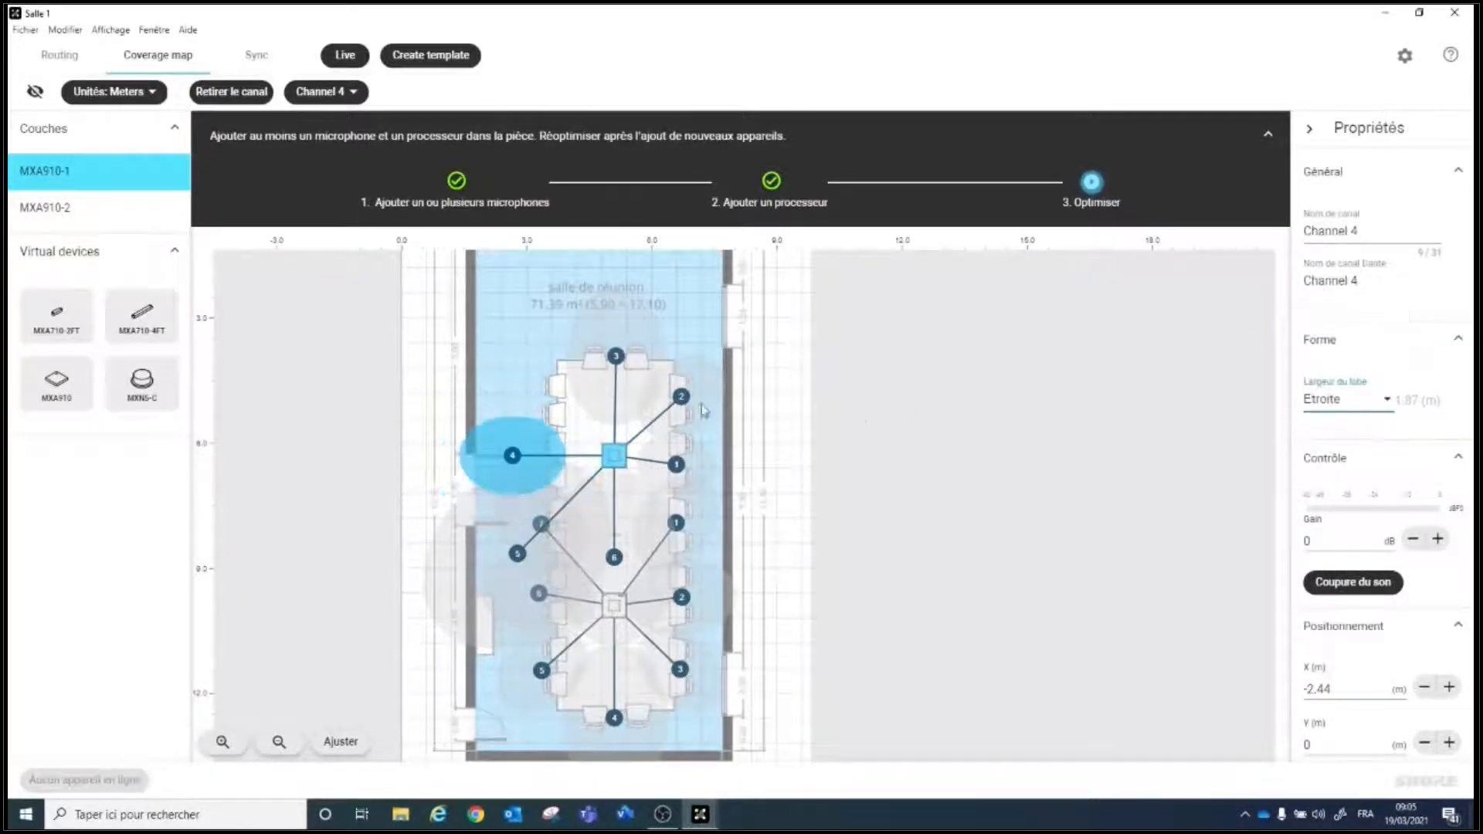
{"action": "left_click_drag", "start_coordinate": [512, 455], "coordinate": [541, 395]}
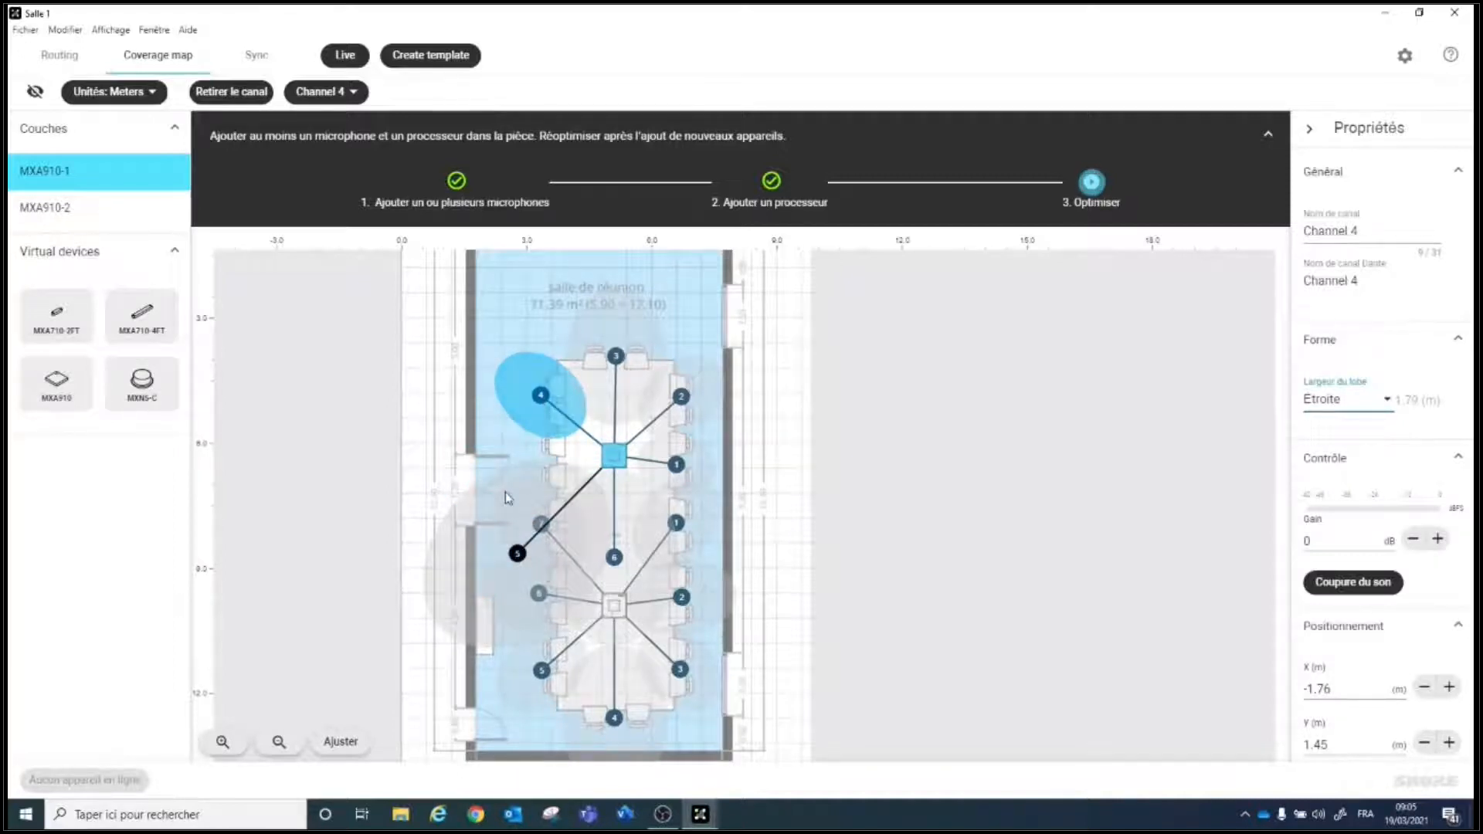
Step: Set channel 5's lobe width to Moyenne and place it over the left-hand chairs opposite MXA910-2's channel 1
{"action": "left_click", "coordinate": [517, 553]}
{"action": "left_click", "coordinate": [1318, 401]}
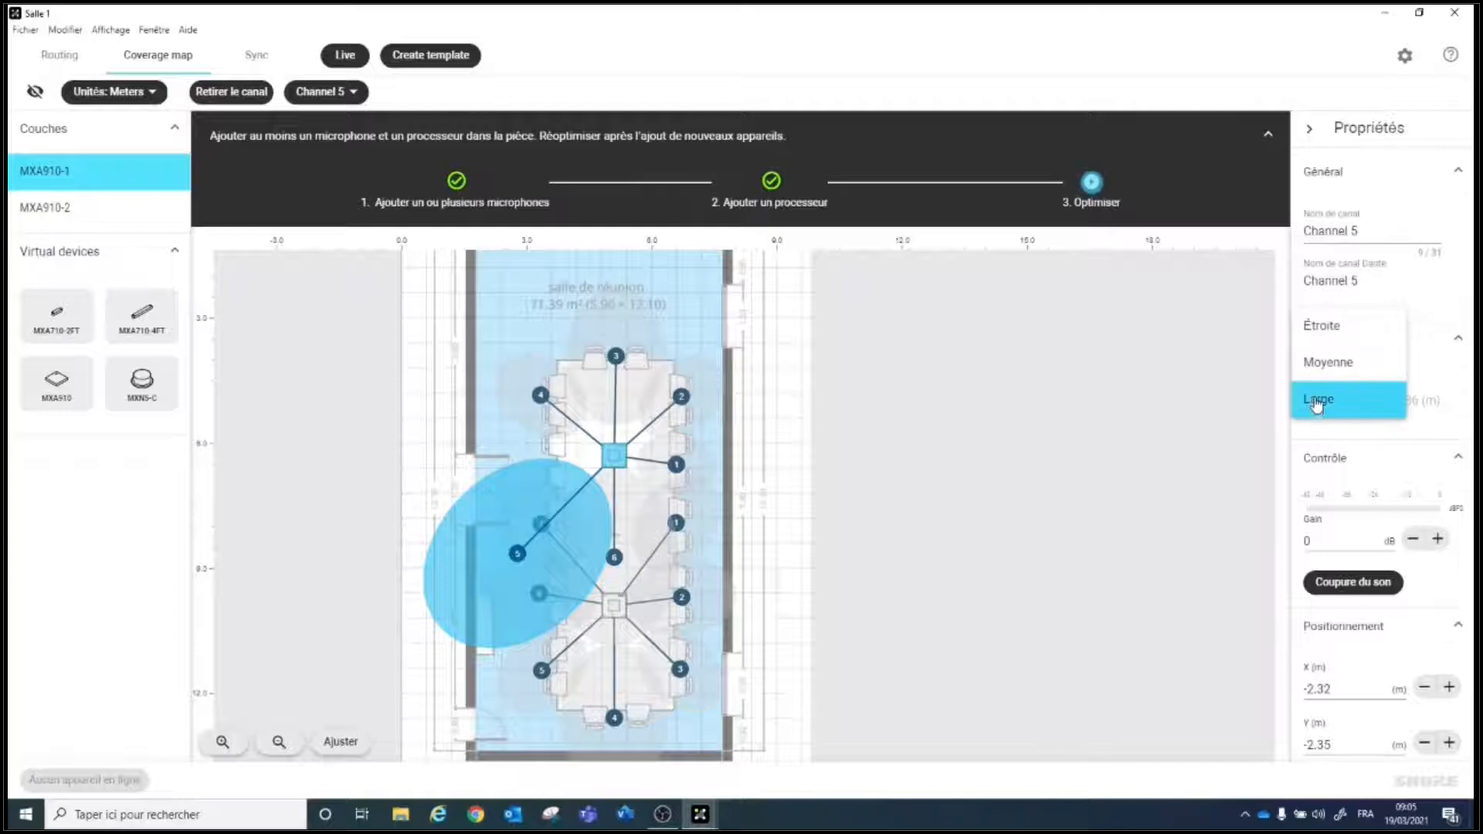
{"action": "left_click", "coordinate": [1328, 362]}
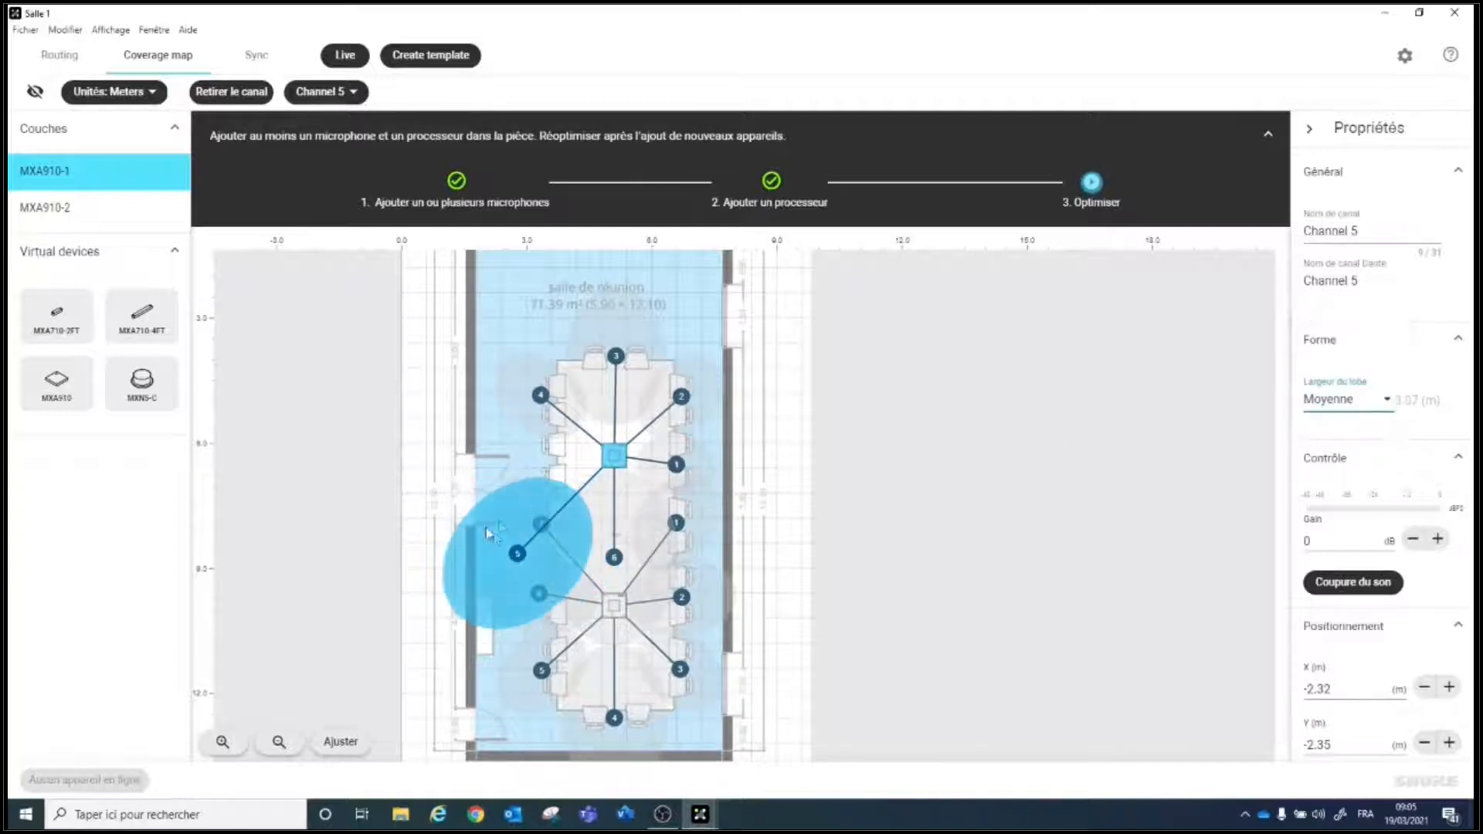
{"action": "left_click_drag", "start_coordinate": [523, 551], "coordinate": [545, 464]}
Step: Set MXA910-2's channel 1 lobe width to Moyenne and remove its channel 6 from the middle of the table
{"action": "left_click", "coordinate": [677, 464]}
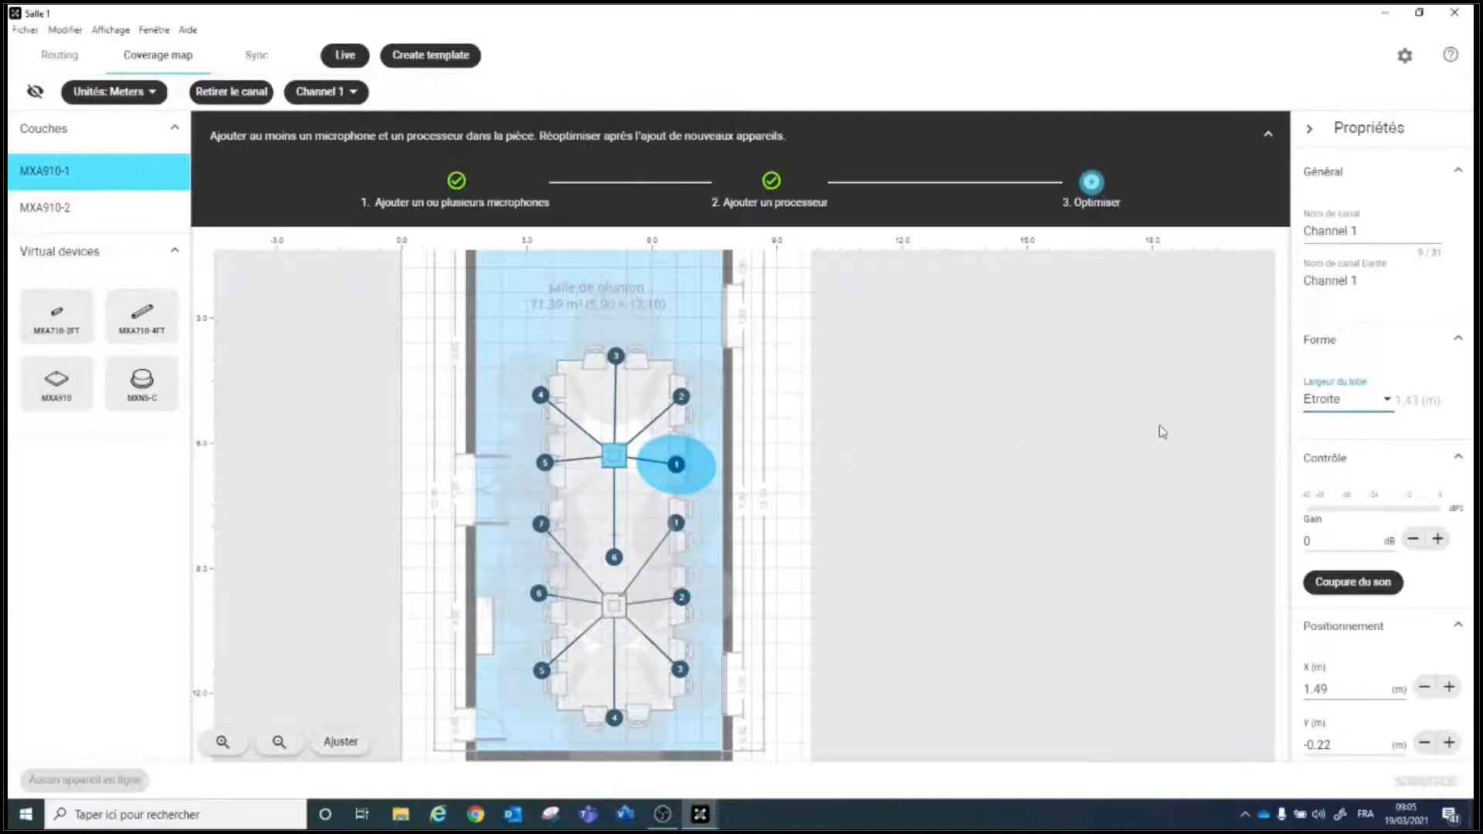
{"action": "left_click", "coordinate": [1322, 399]}
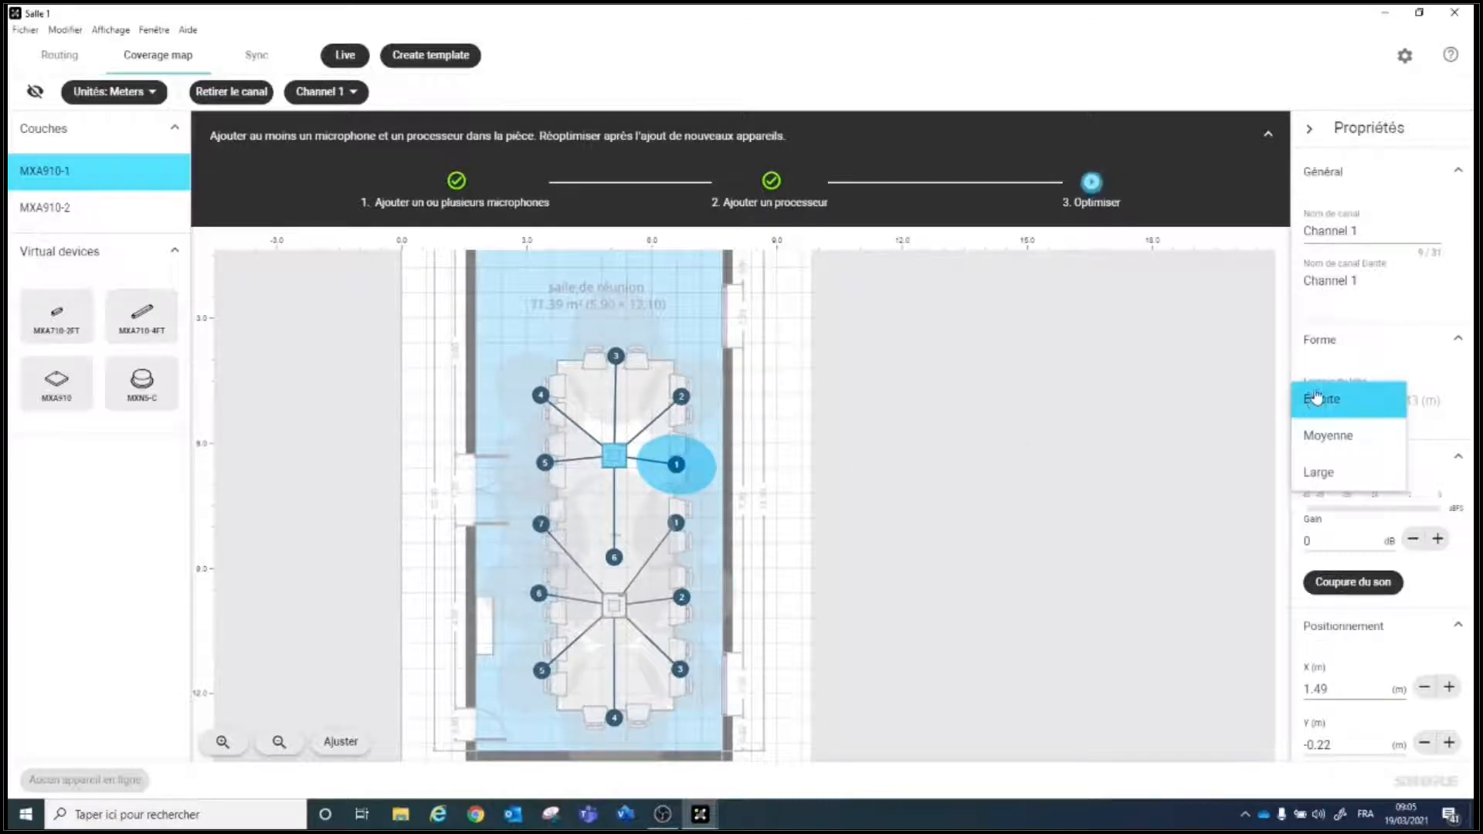
{"action": "left_click", "coordinate": [1305, 437]}
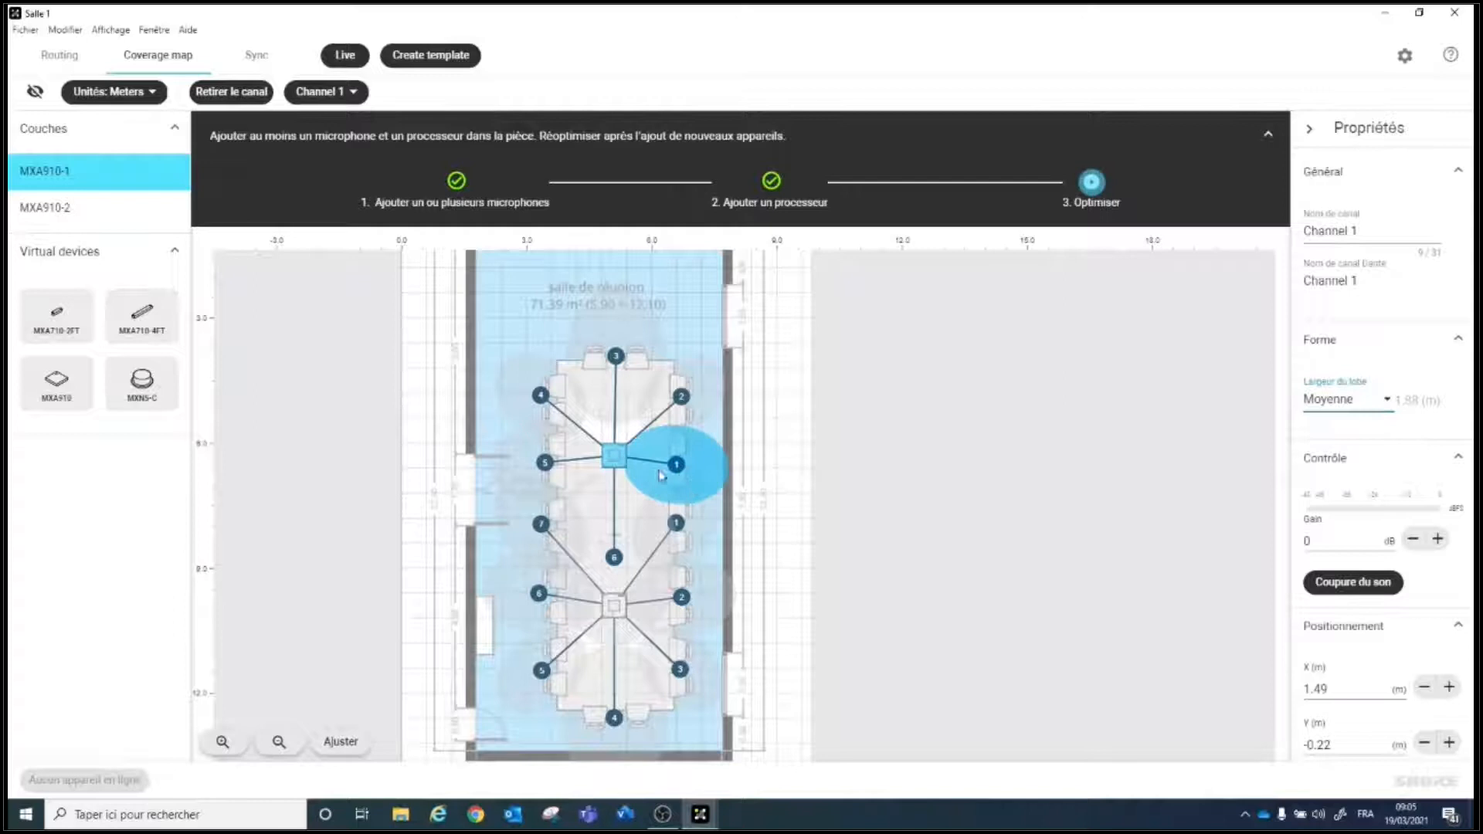
{"action": "left_click", "coordinate": [601, 520]}
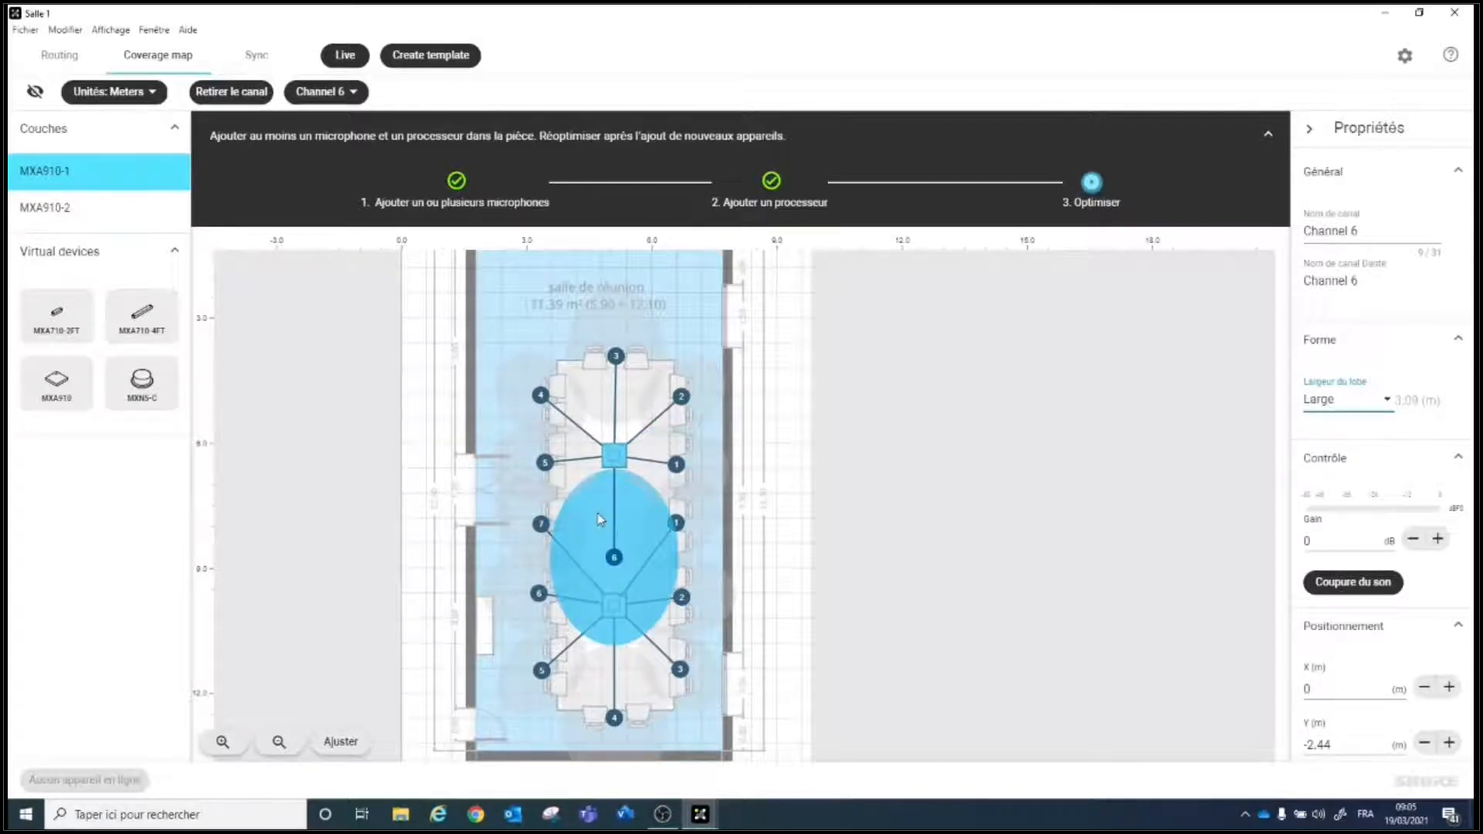
{"action": "key", "text": "Delete"}
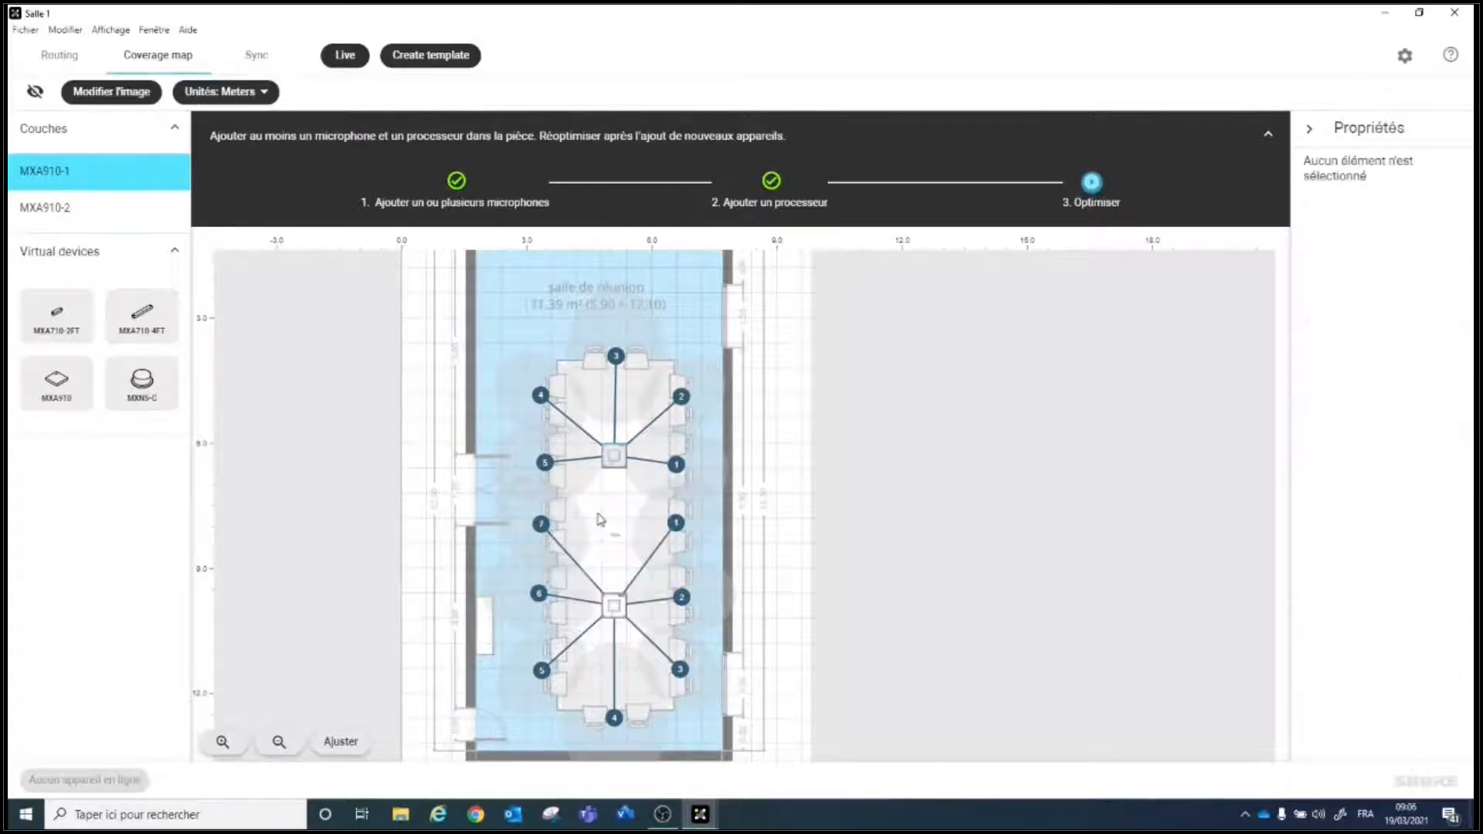
Step: Fine-tune the positions of MXA910-2's channels 3, 2 and 1, bringing channel 1 to about X 1.5 m, Y -0.2 m
{"action": "left_click", "coordinate": [614, 354]}
{"action": "left_click_drag", "start_coordinate": [611, 352], "coordinate": [613, 350]}
{"action": "left_click", "coordinate": [686, 397]}
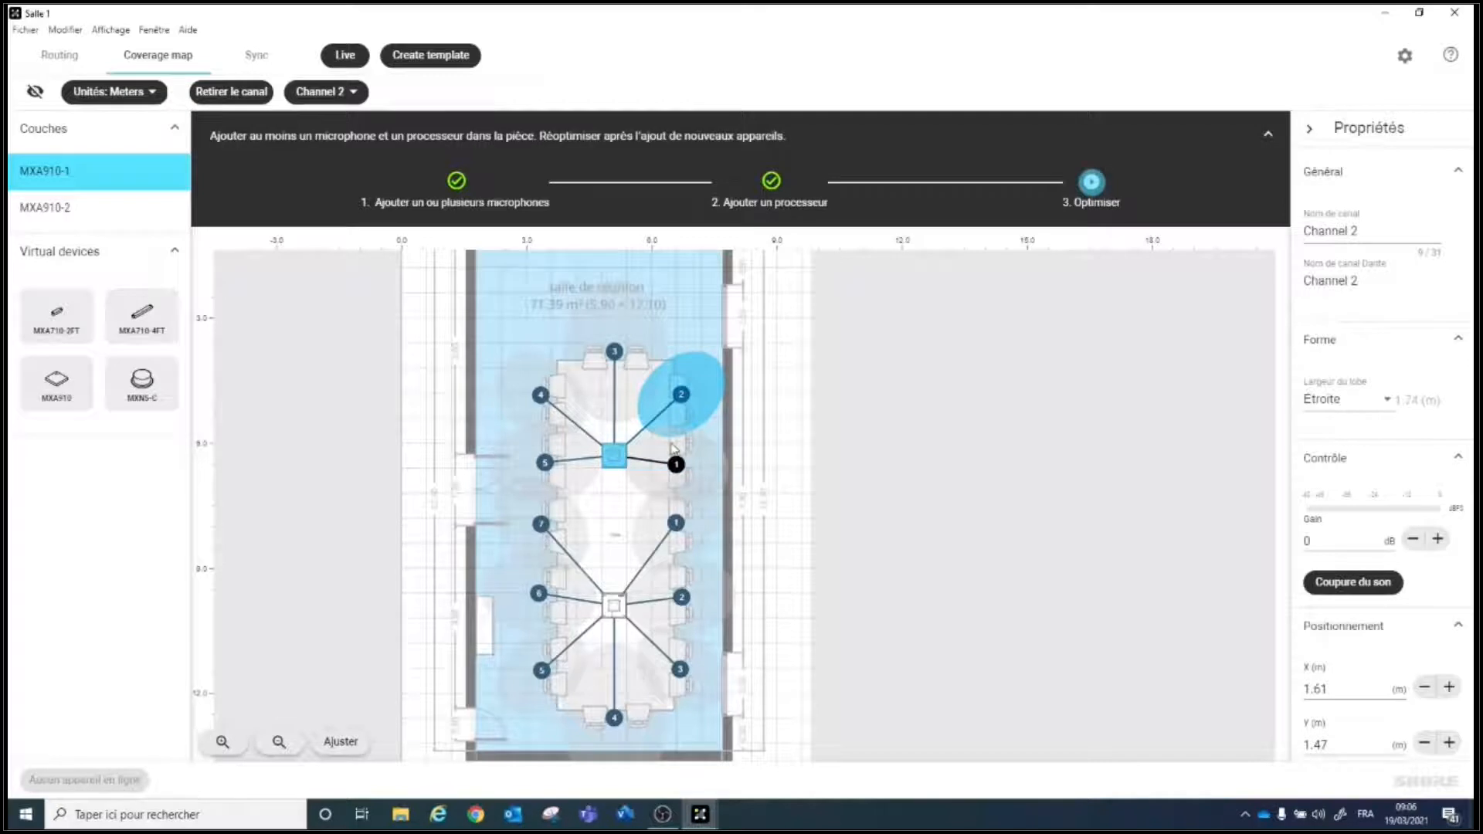
{"action": "left_click", "coordinate": [677, 466]}
{"action": "left_click_drag", "start_coordinate": [683, 468], "coordinate": [689, 441]}
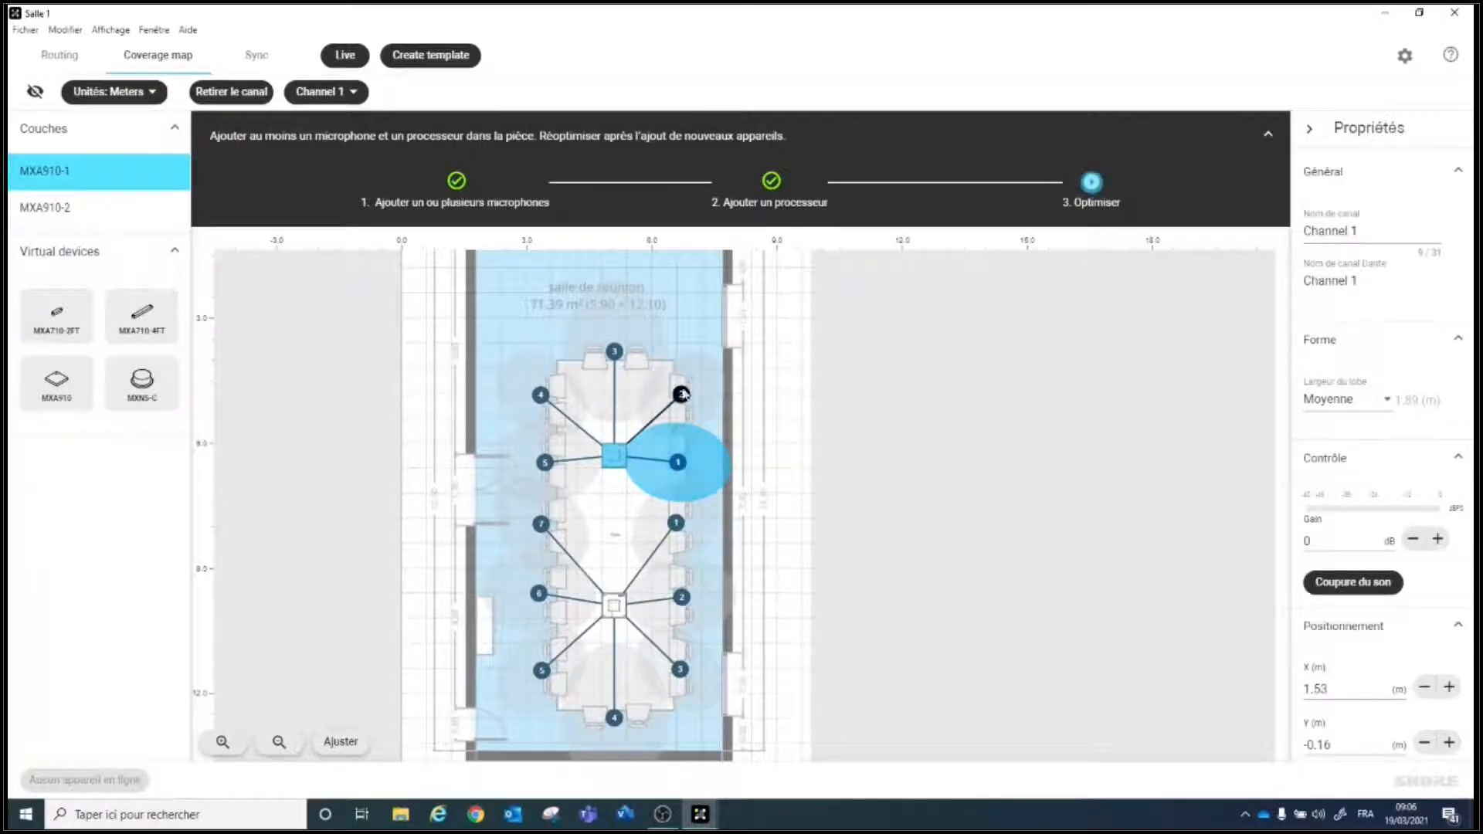
Step: Fine-tune the positions of MXA910-1's channels 1, 6 and 7 over the chairs they cover
{"action": "left_click", "coordinate": [680, 523]}
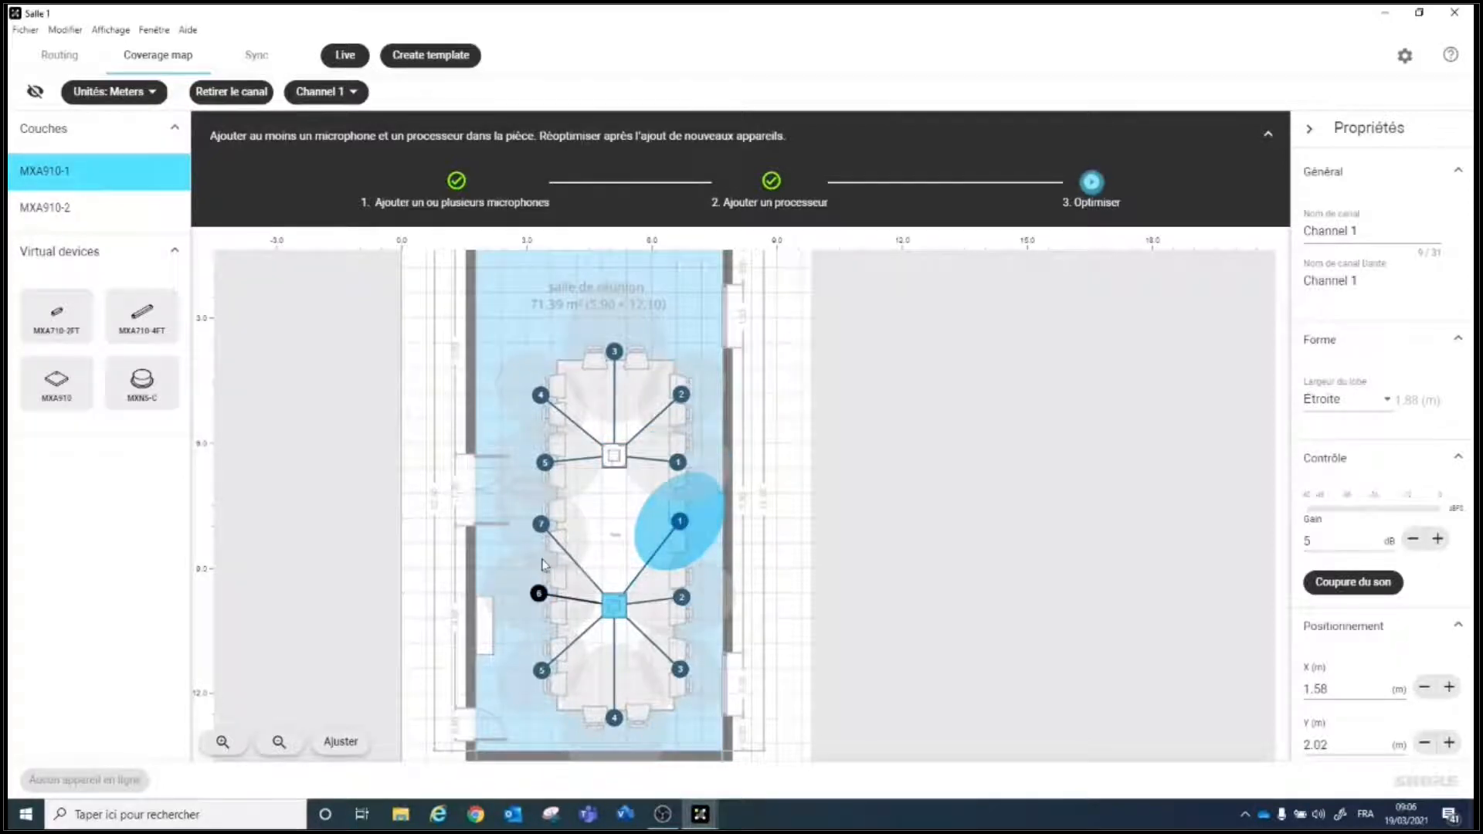
{"action": "left_click", "coordinate": [538, 594]}
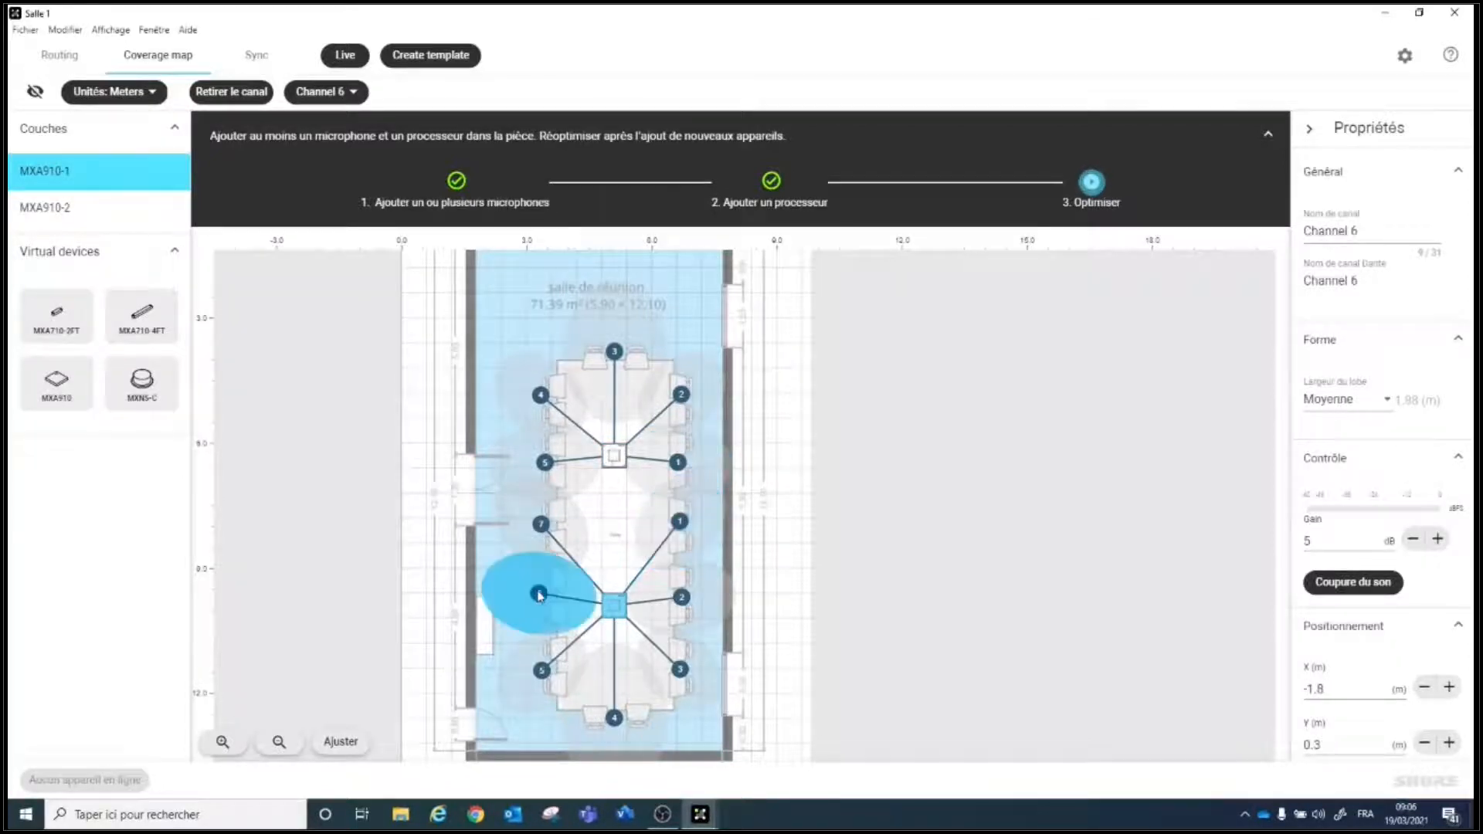
{"action": "left_click", "coordinate": [539, 524]}
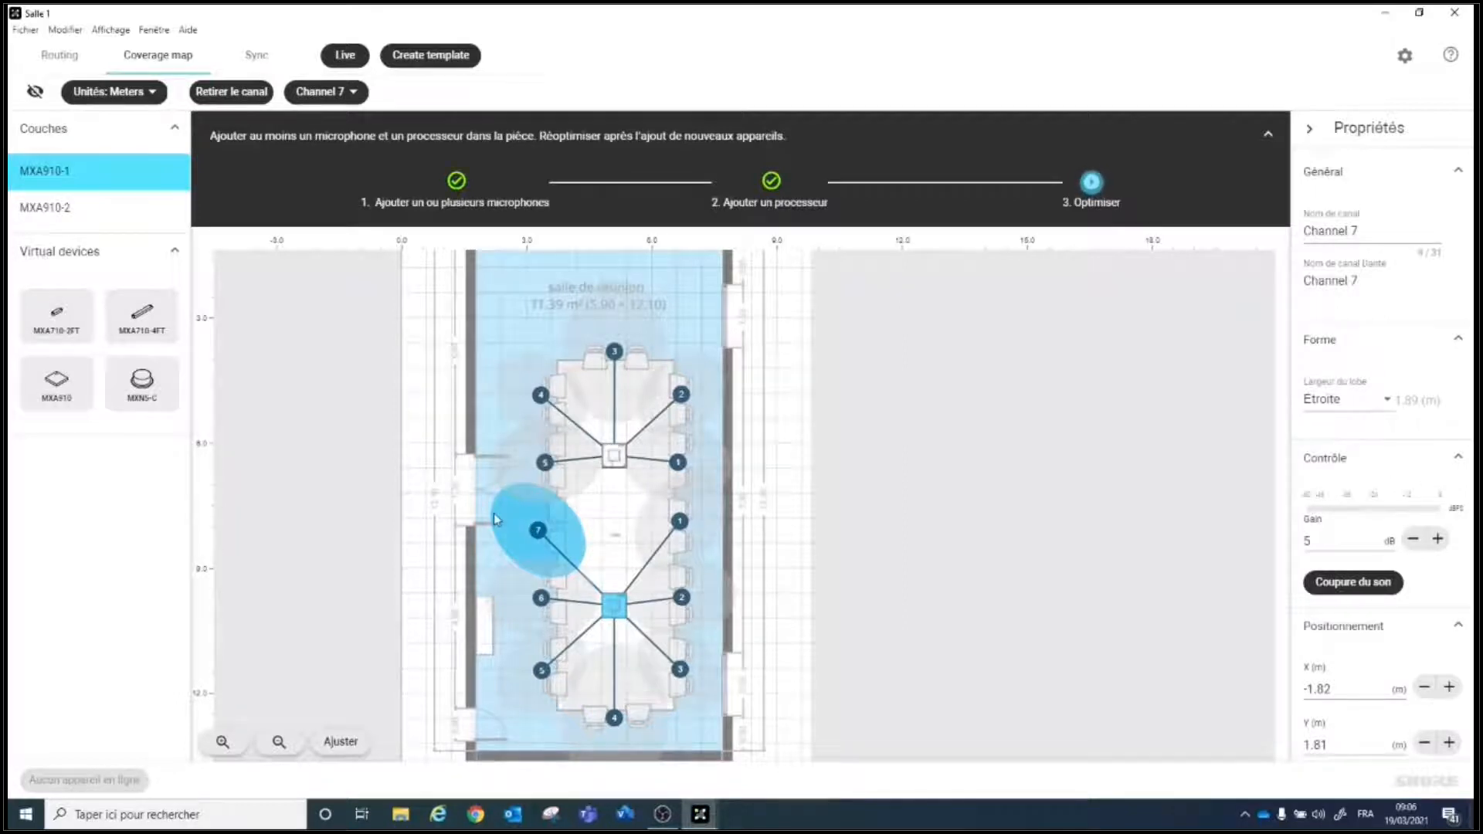
Step: Add channel 6 to MXA910-2 and place it in the room's upper-left corner, about X -2.5 m, Y 4.1 m, with lobe width Étroite
{"action": "scroll", "coordinate": [794, 469], "scroll_direction": "down", "scroll_amount": 2}
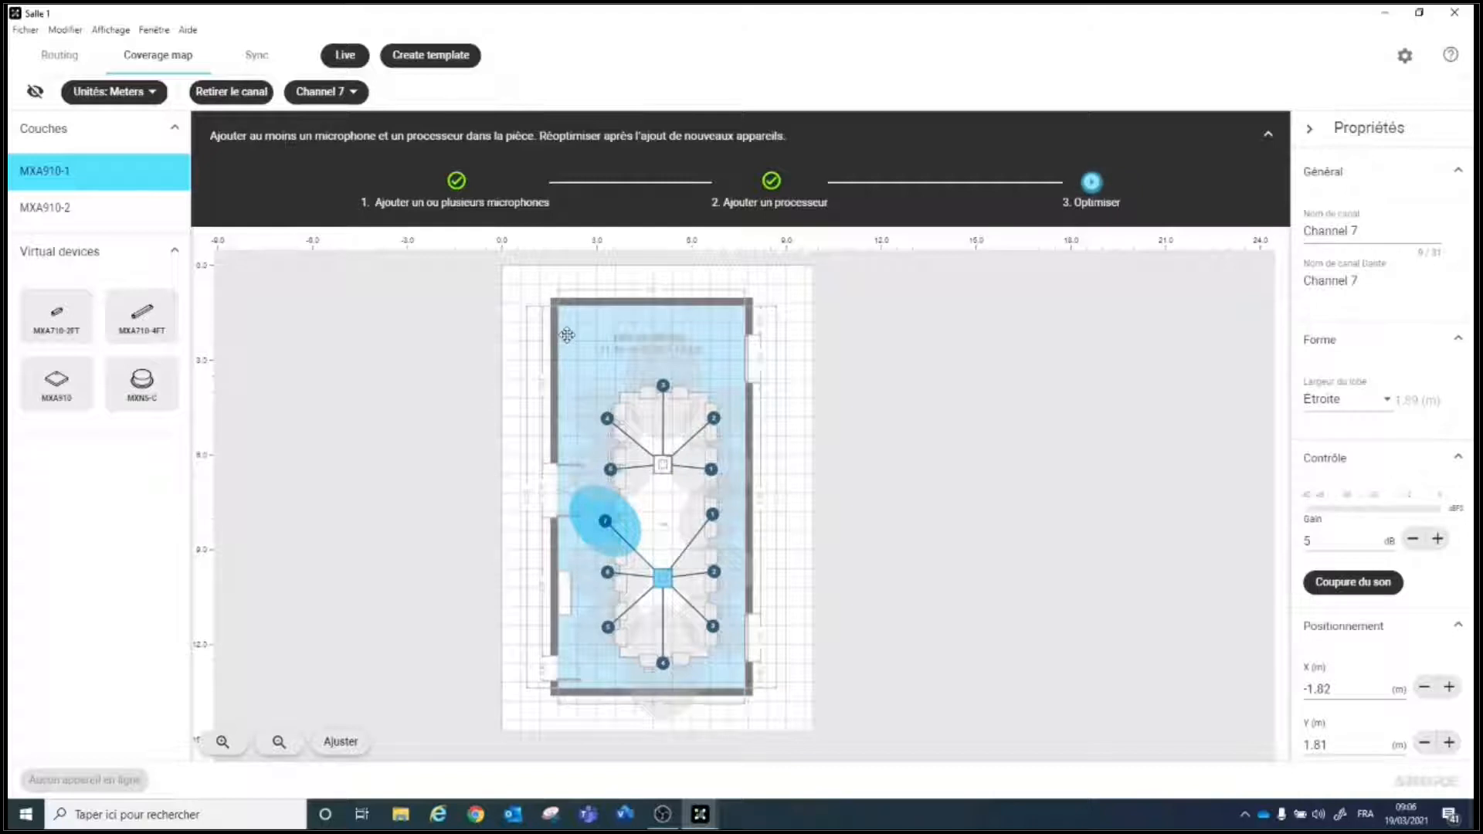
{"action": "left_click", "coordinate": [664, 464]}
{"action": "left_click", "coordinate": [331, 93]}
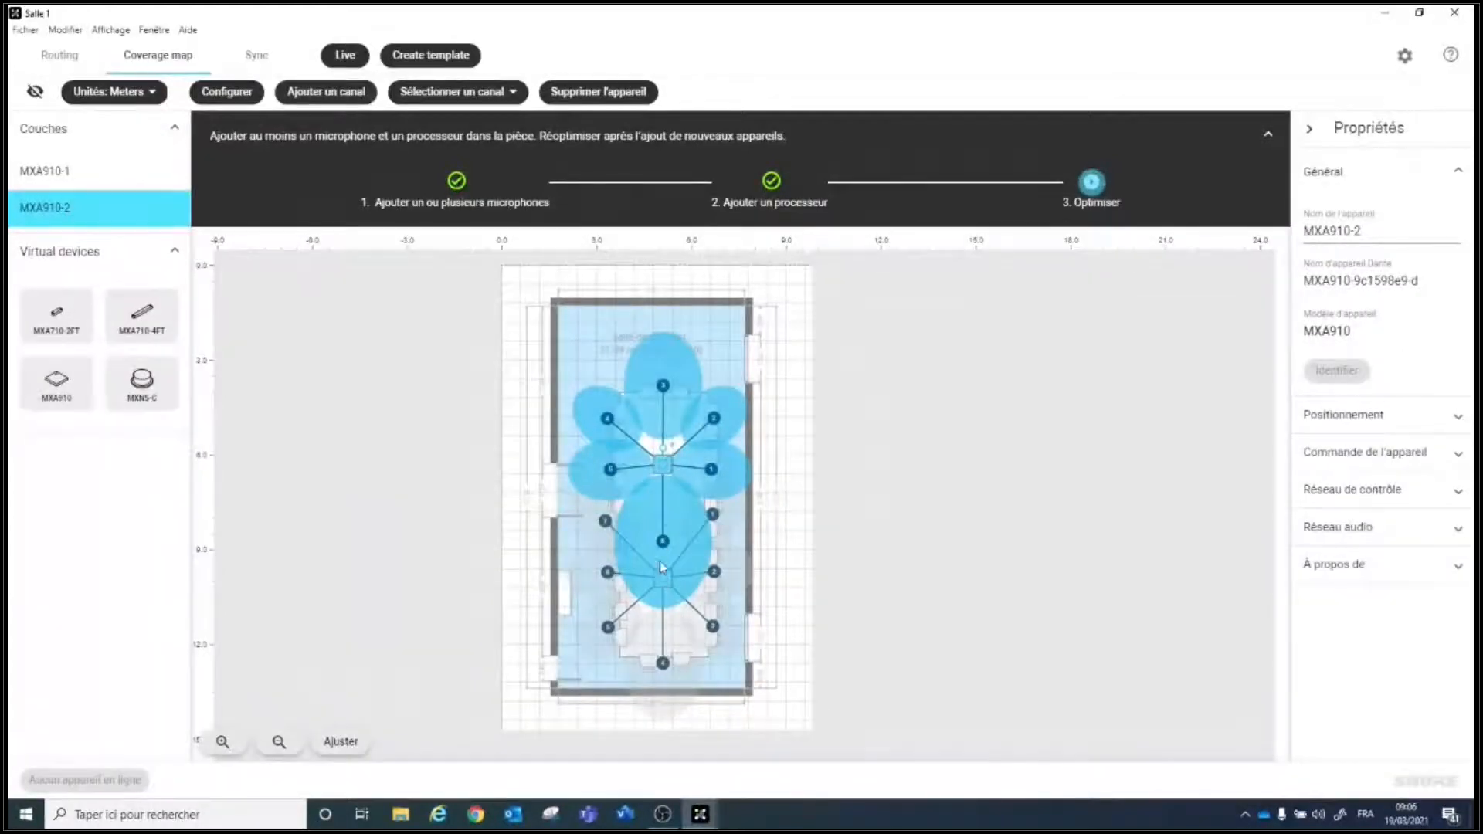
{"action": "left_click_drag", "start_coordinate": [654, 536], "coordinate": [576, 333]}
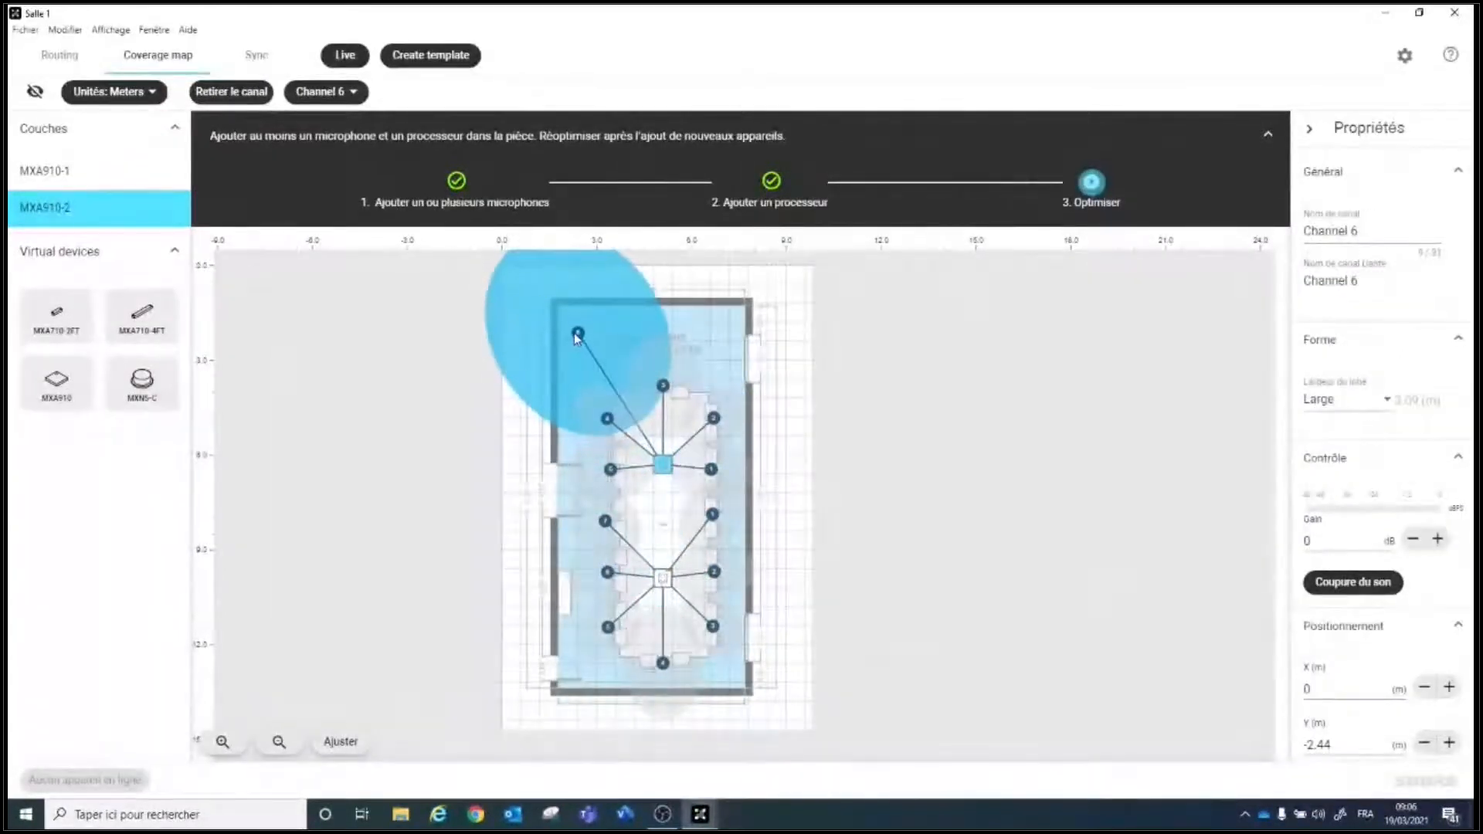
{"action": "left_click", "coordinate": [1336, 402]}
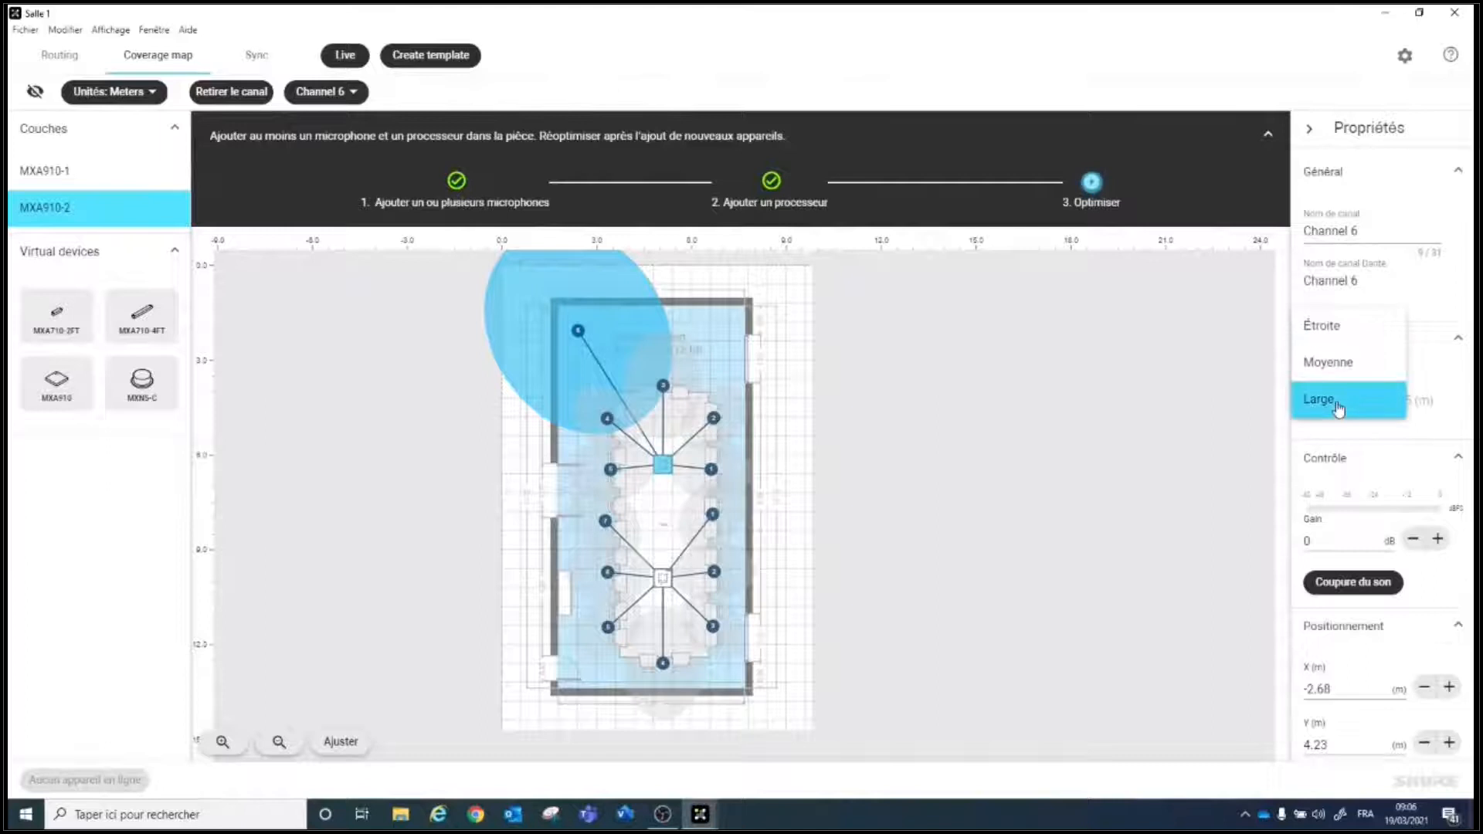
{"action": "left_click", "coordinate": [1312, 323]}
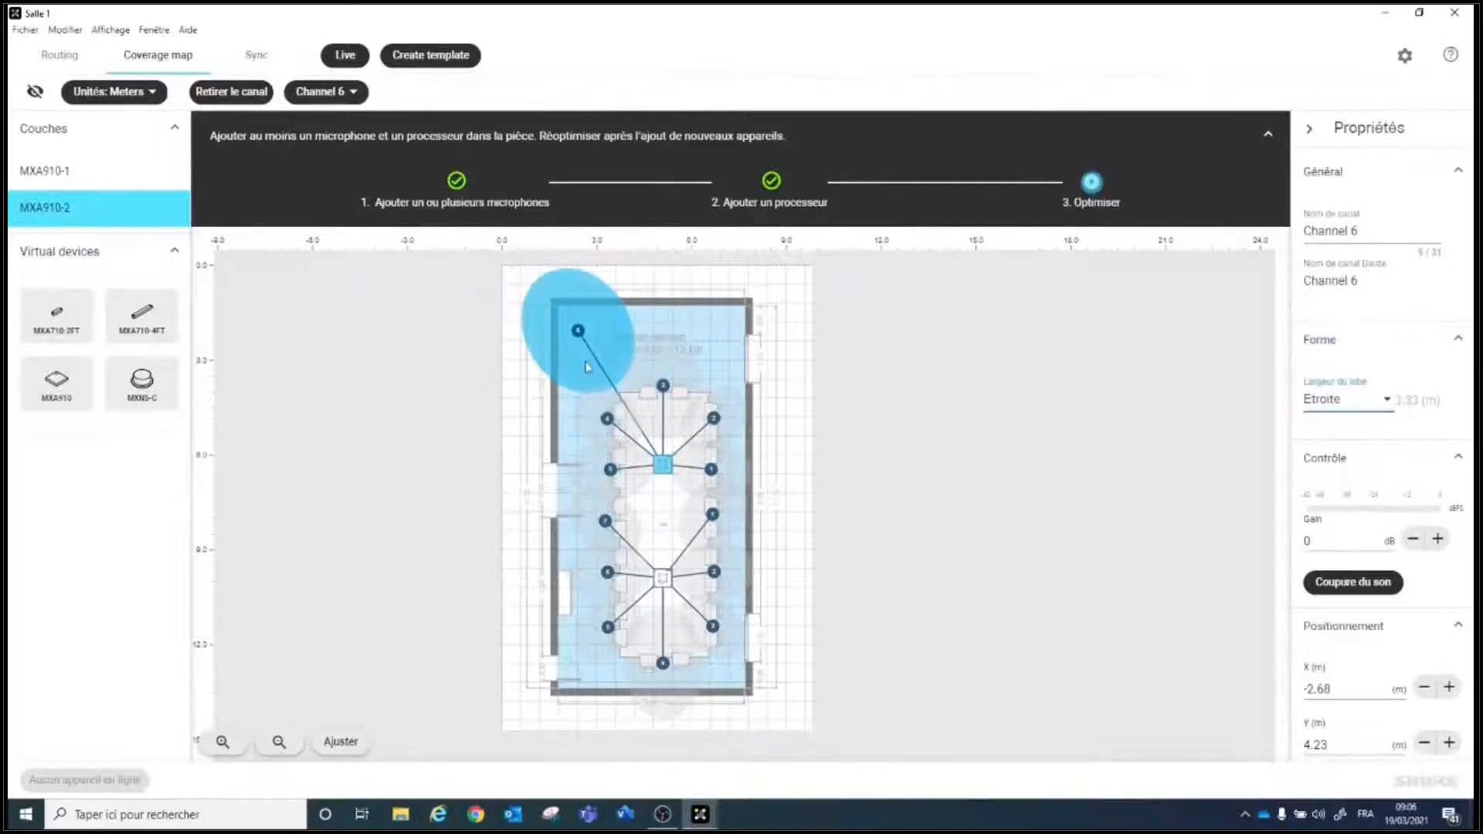
{"action": "left_click_drag", "start_coordinate": [580, 331], "coordinate": [585, 336]}
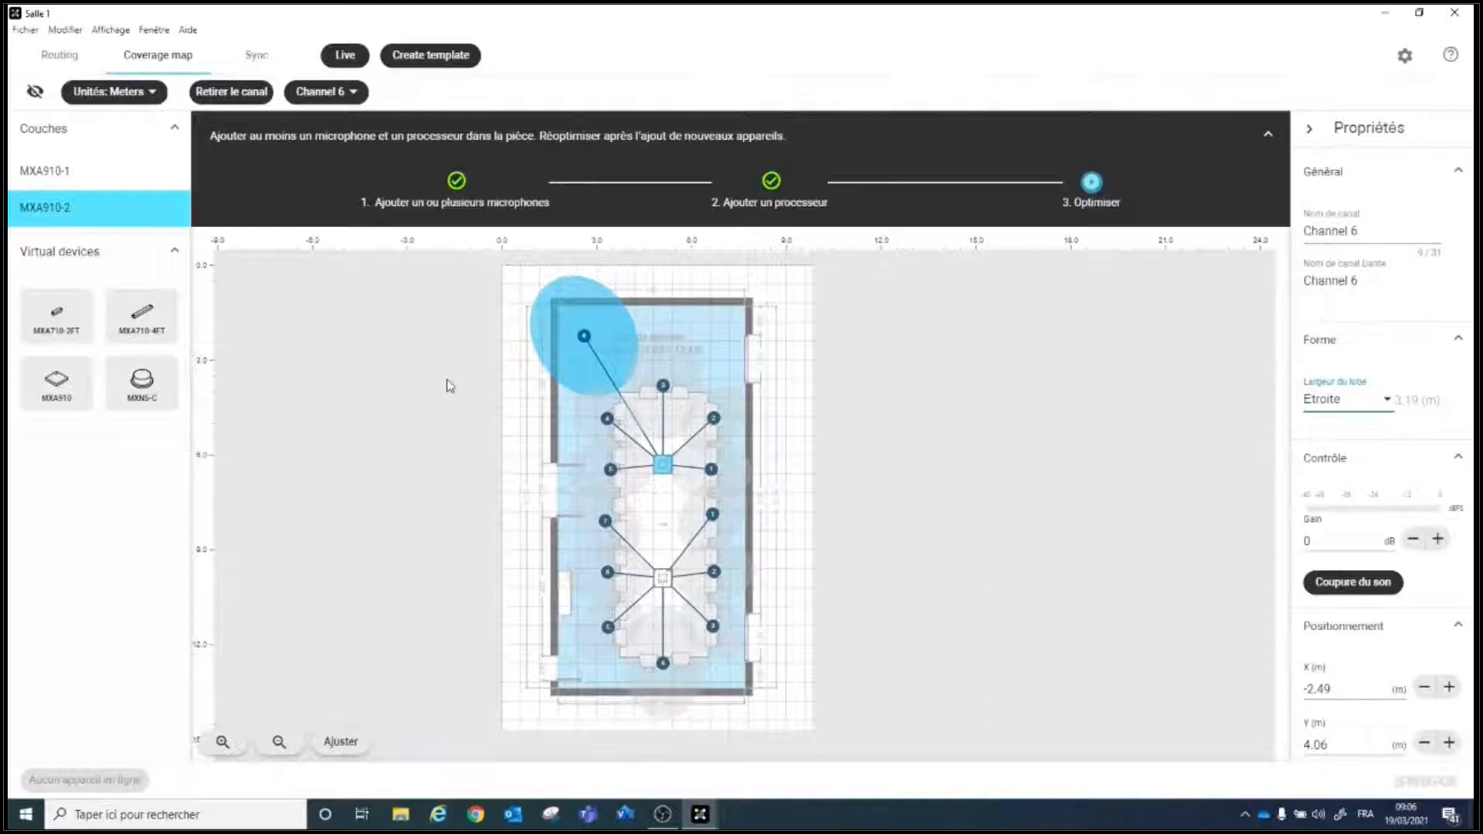
Step: Move MXA910-2 closer to MXA910-1 in the routing and optimise the room so both microphones feed the P300-1
{"action": "left_click", "coordinate": [68, 65]}
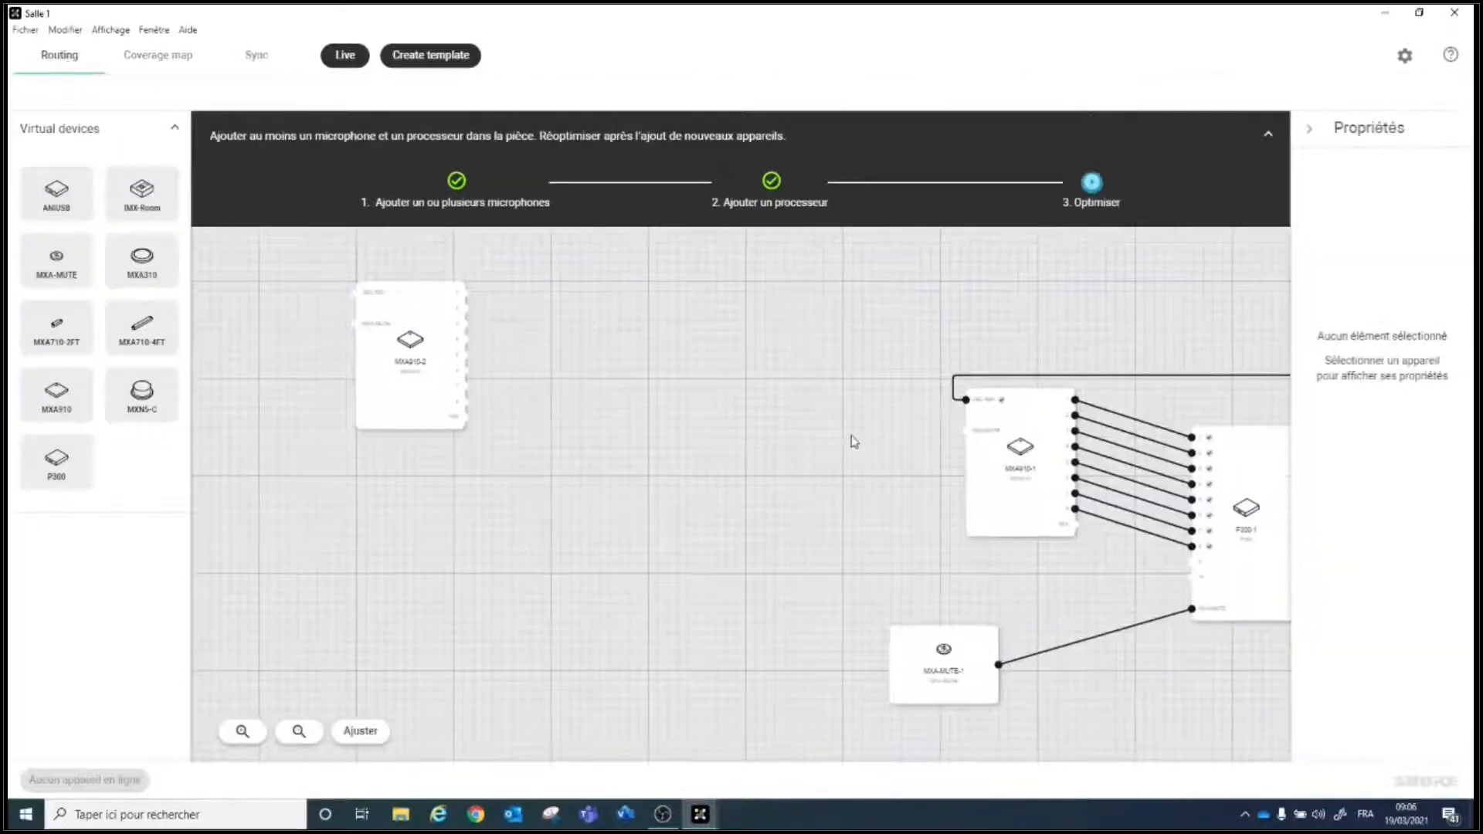
{"action": "left_click", "coordinate": [353, 733]}
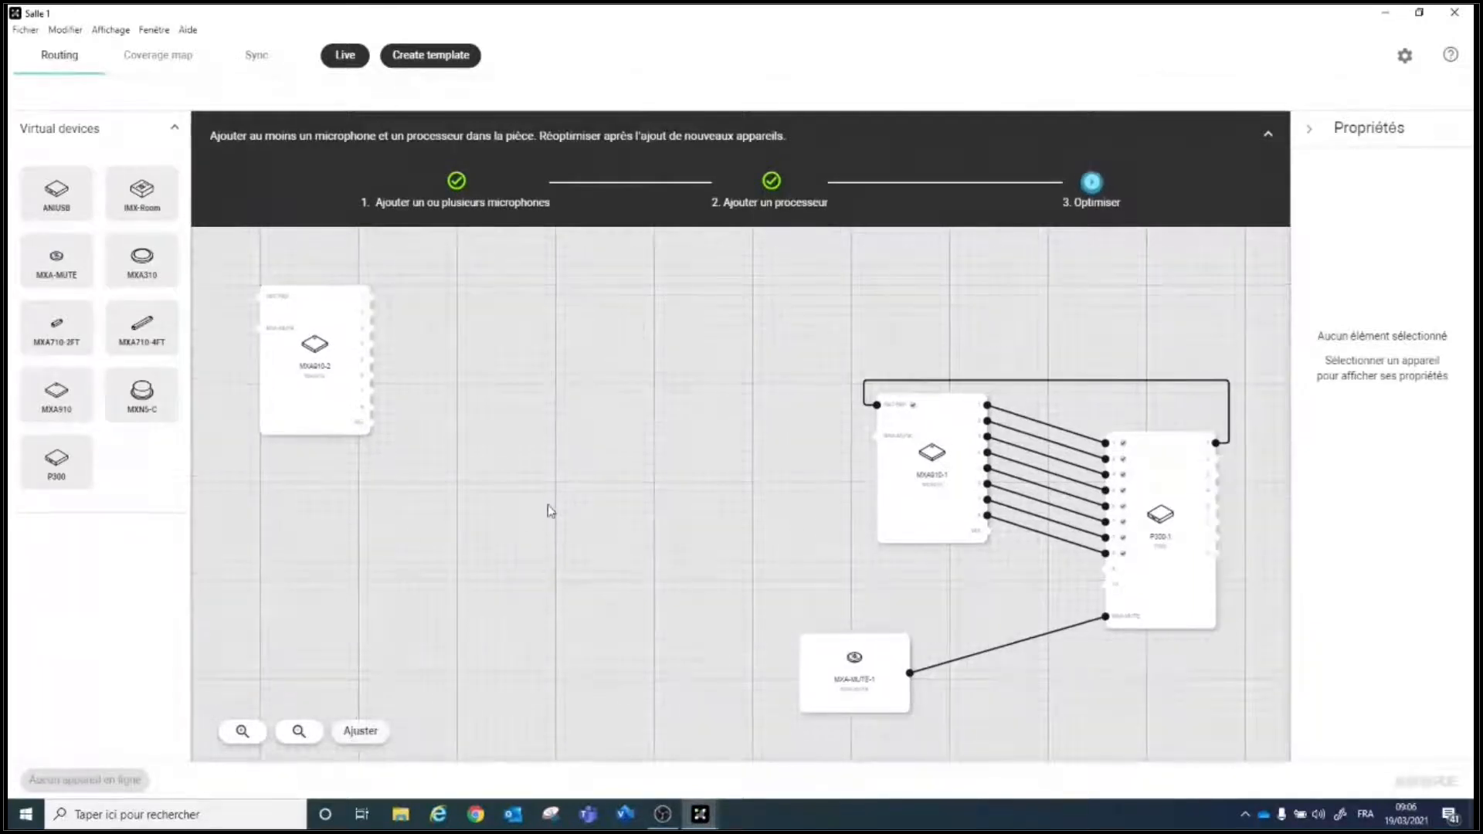
{"action": "left_click_drag", "start_coordinate": [309, 356], "coordinate": [654, 456]}
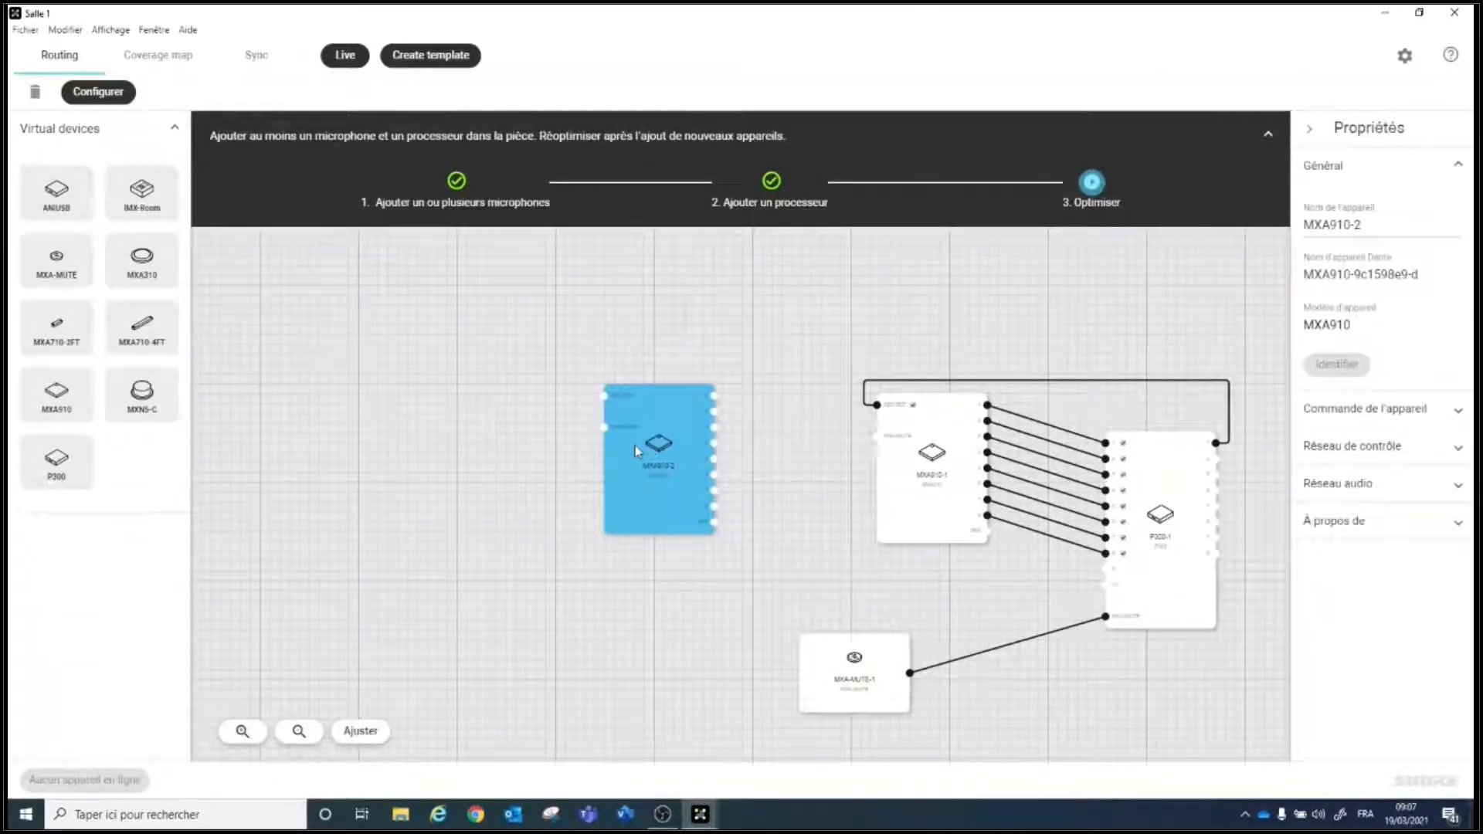
{"action": "left_click", "coordinate": [1096, 190]}
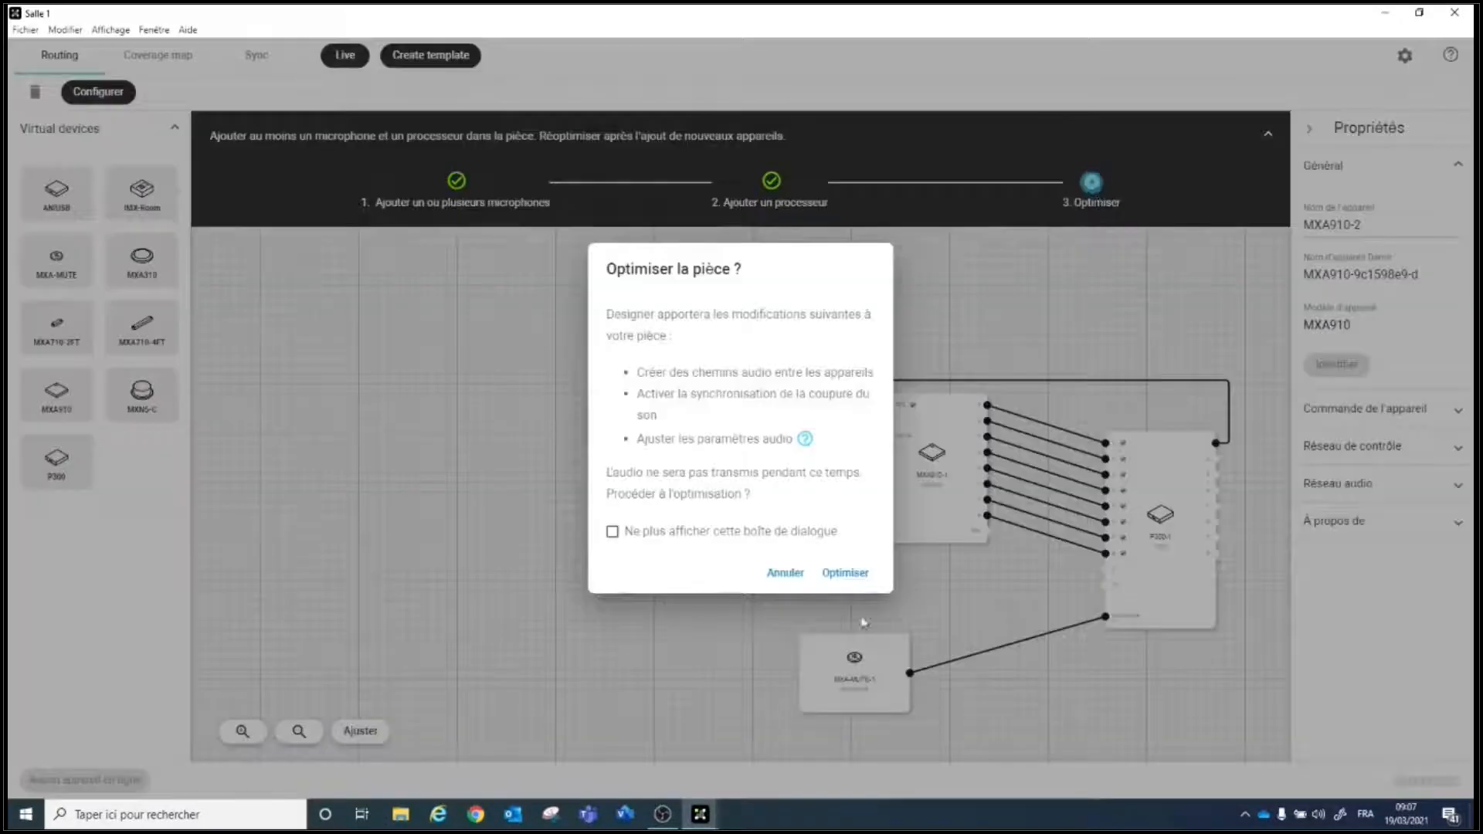
{"action": "left_click", "coordinate": [865, 572]}
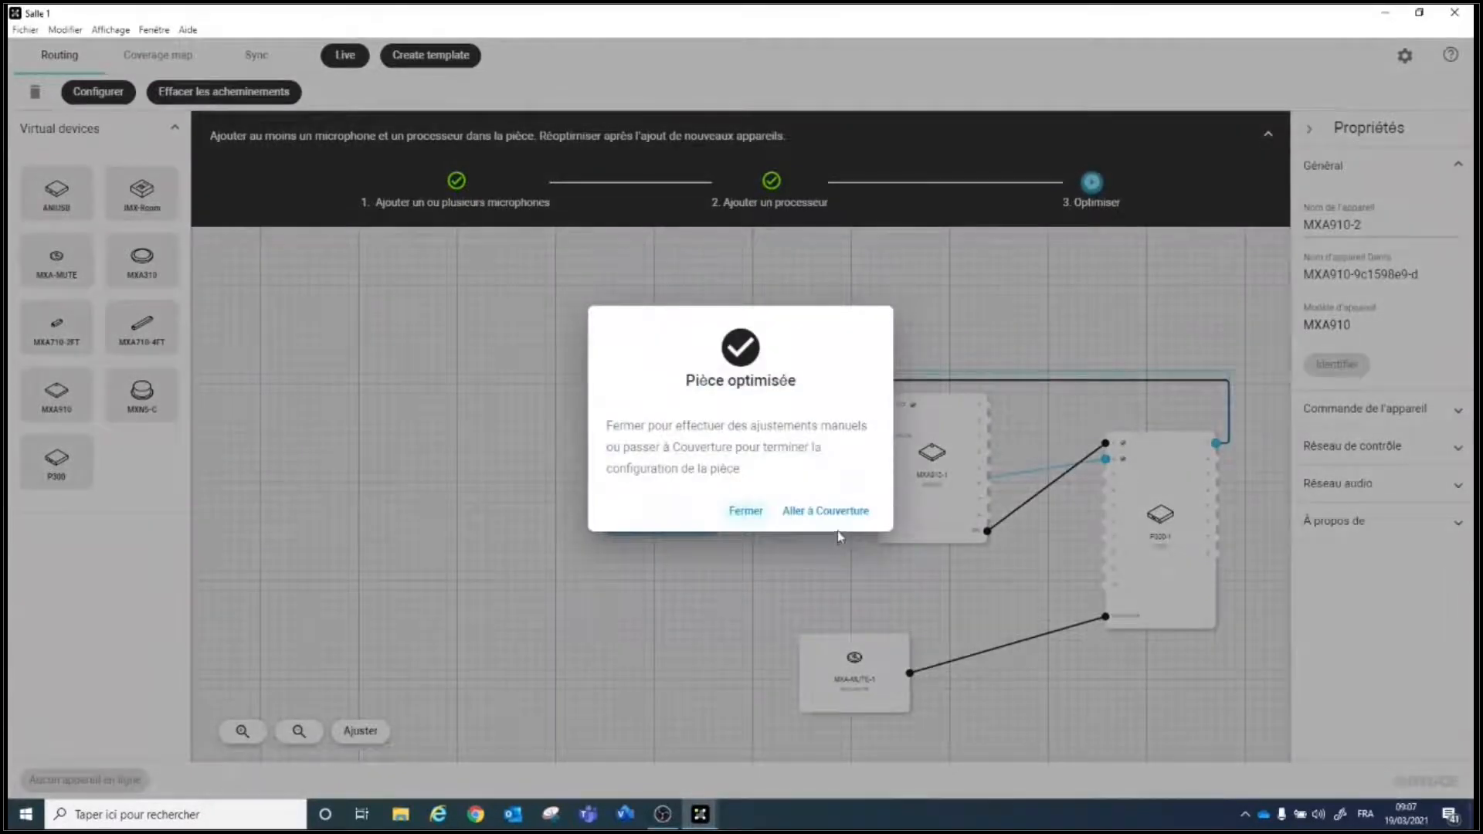
{"action": "left_click", "coordinate": [743, 513]}
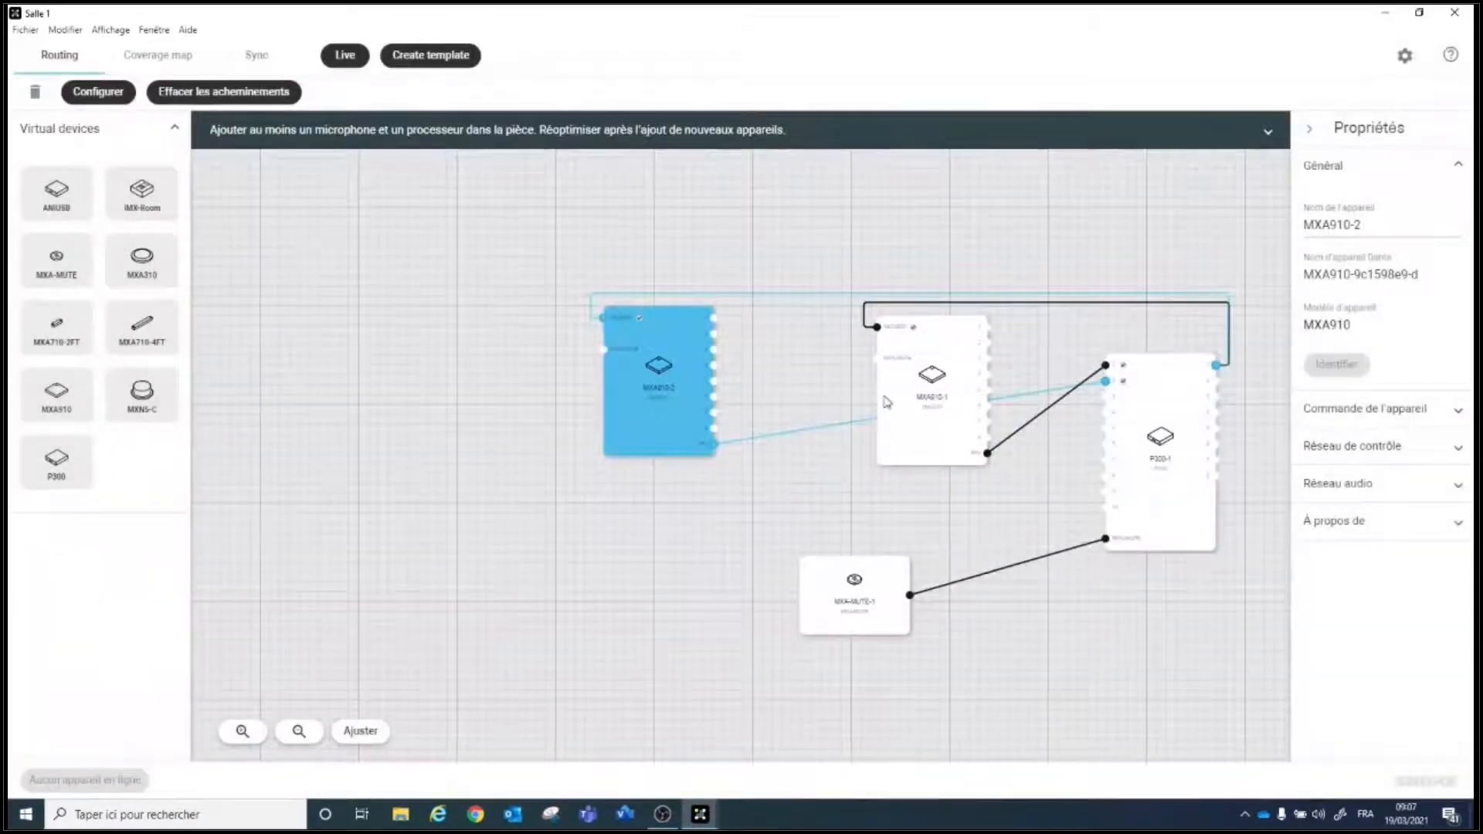
Step: Arrange MXA910-1 and MXA910-2 in a column above MXA-MUTE-1 in the routing diagram and fit the diagram to the view
{"action": "left_click_drag", "start_coordinate": [931, 377], "coordinate": [867, 272]}
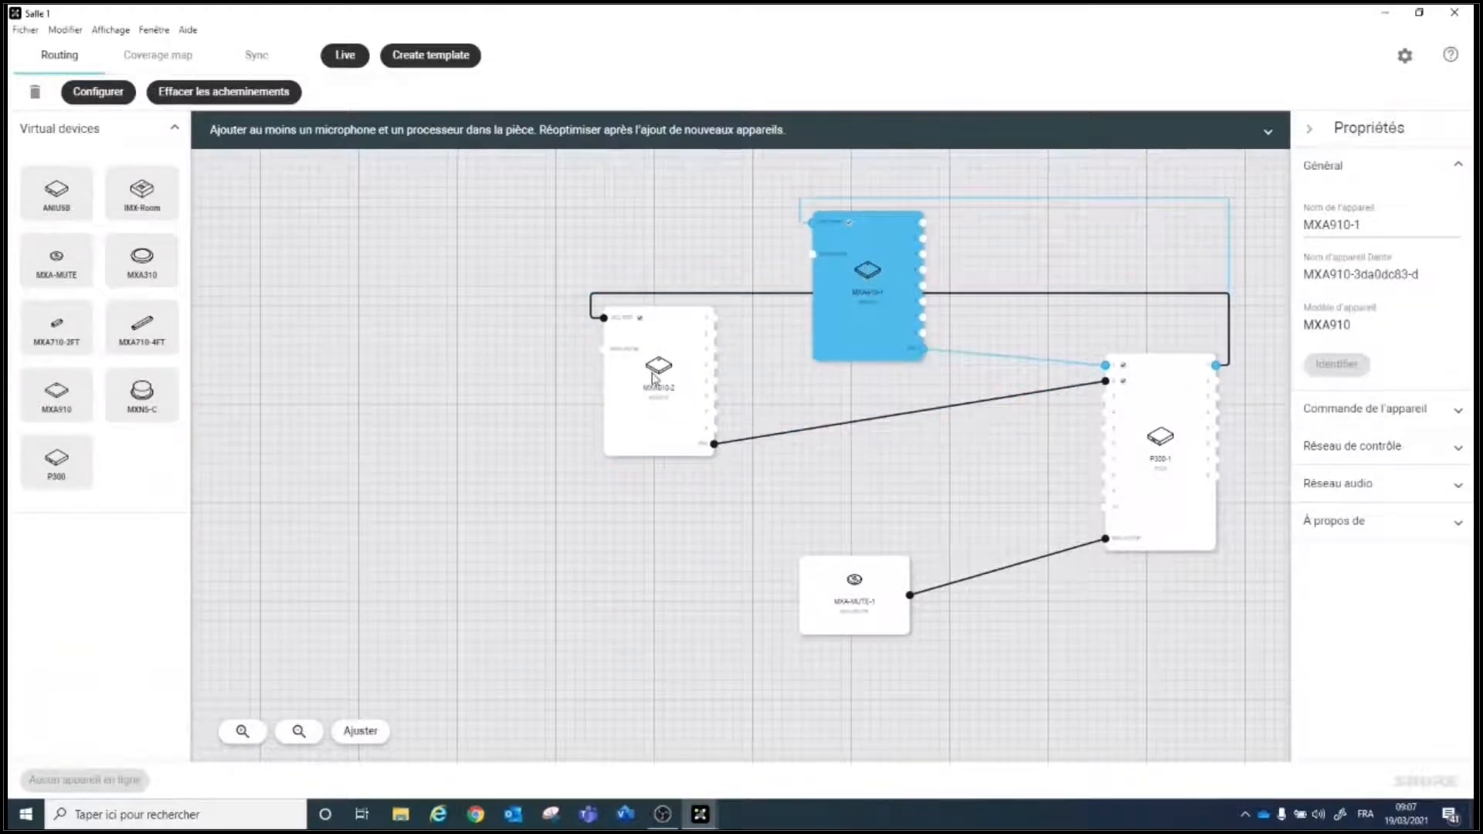
{"action": "left_click_drag", "start_coordinate": [653, 379], "coordinate": [833, 442]}
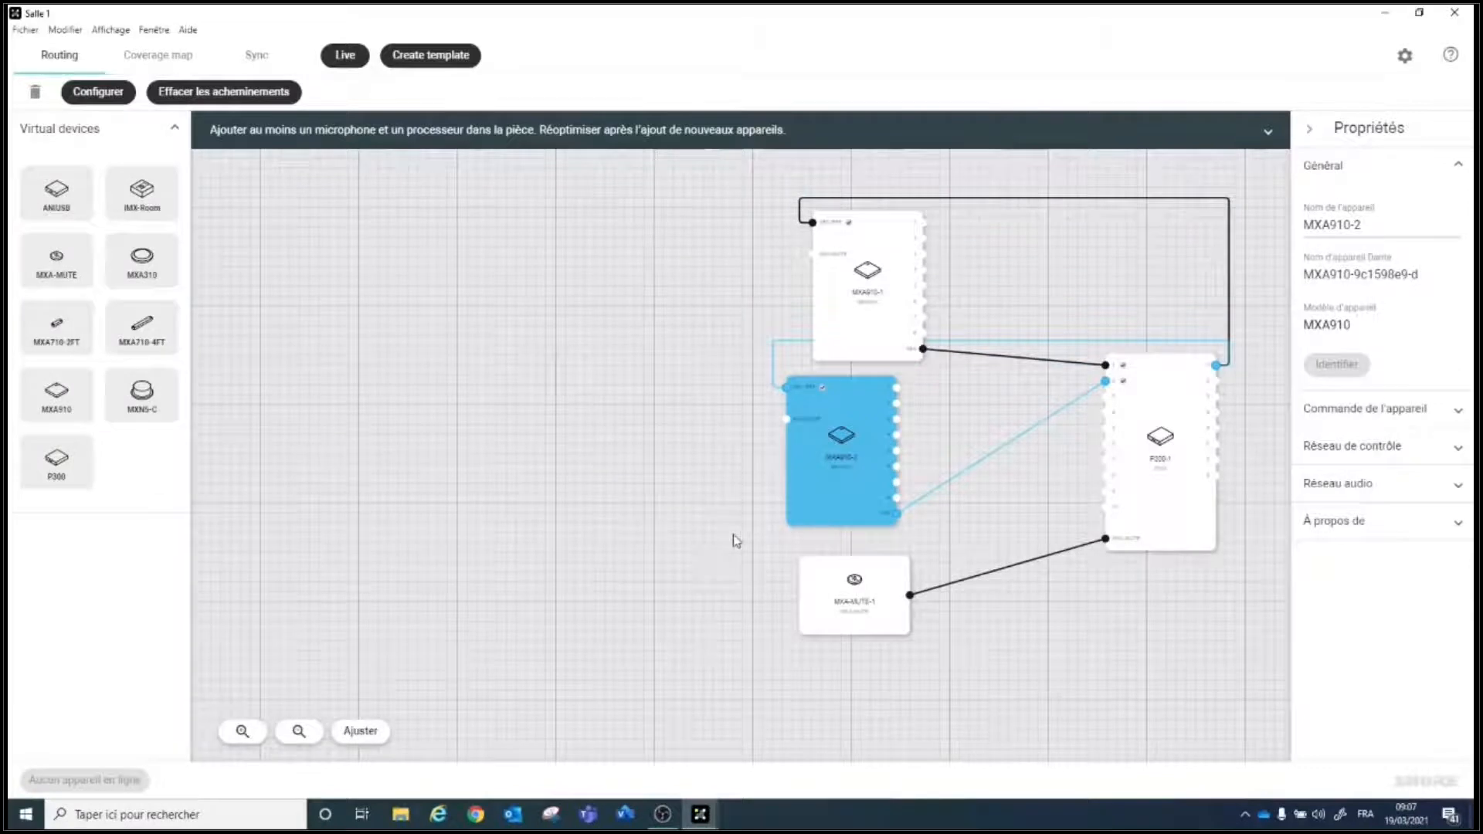
{"action": "left_click", "coordinate": [777, 659]}
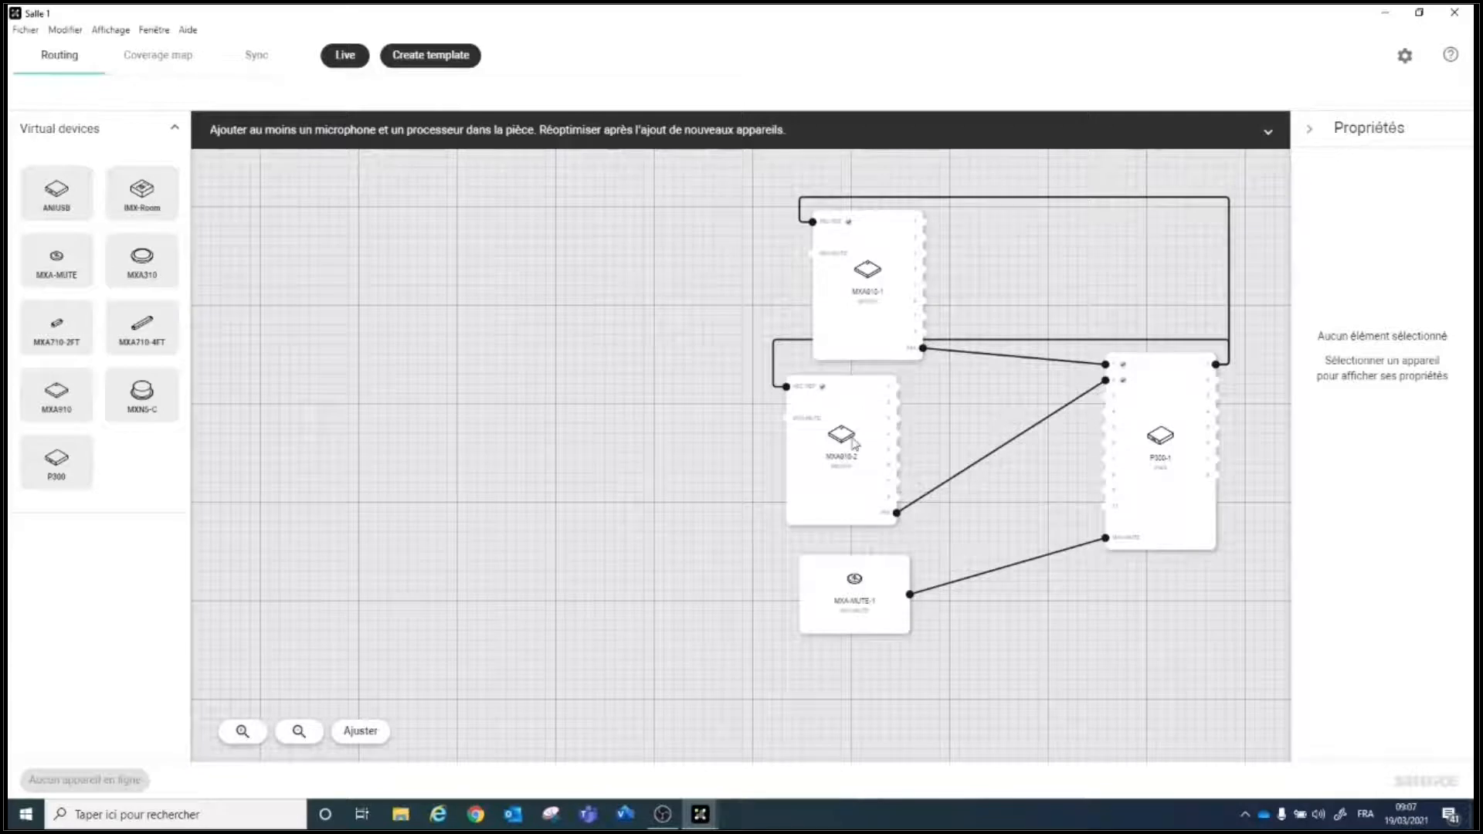
{"action": "left_click_drag", "start_coordinate": [854, 444], "coordinate": [863, 449]}
{"action": "left_click_drag", "start_coordinate": [881, 278], "coordinate": [858, 243]}
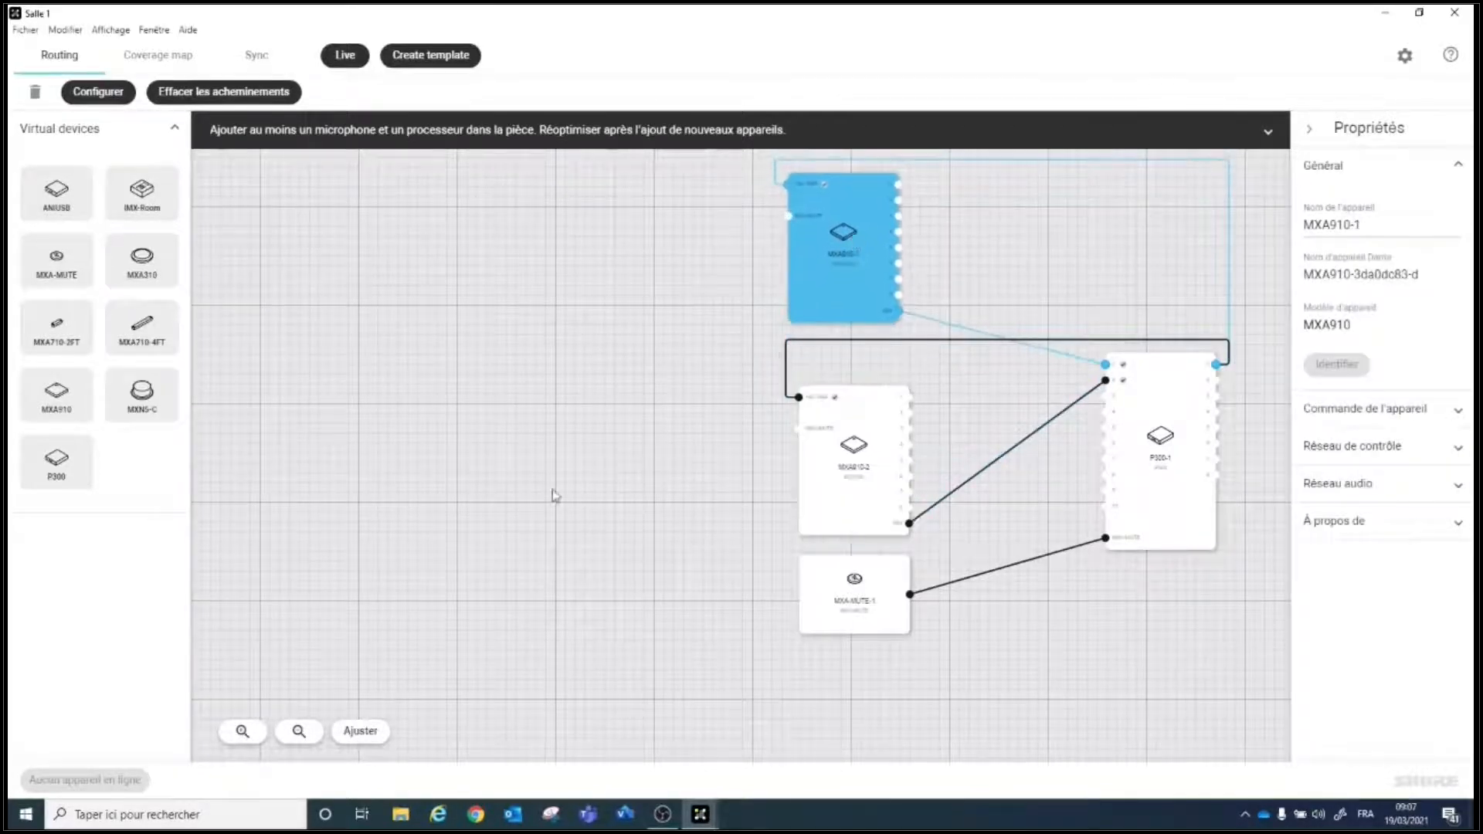
{"action": "left_click", "coordinate": [363, 730]}
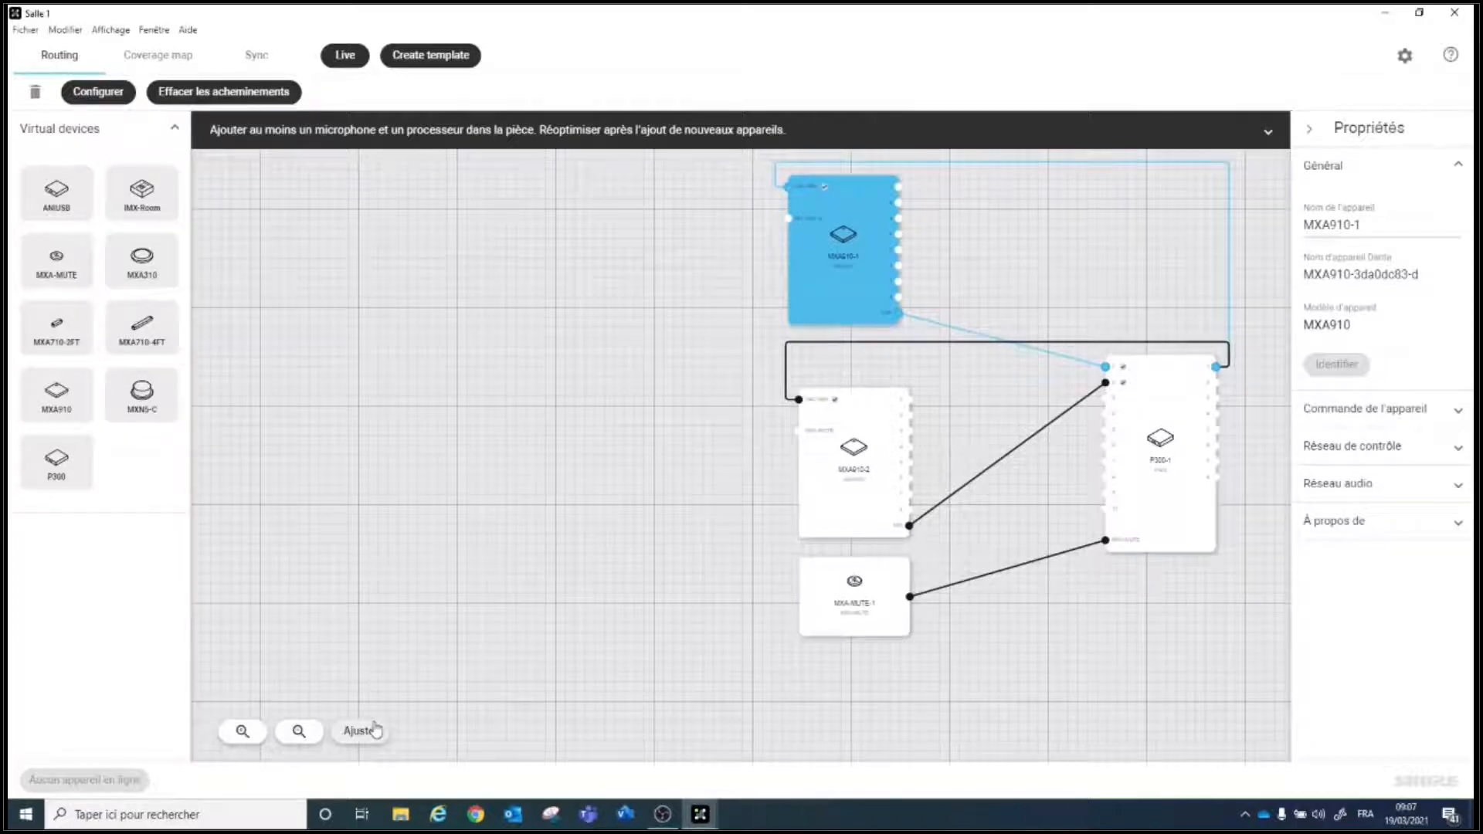
{"action": "left_click", "coordinate": [375, 730]}
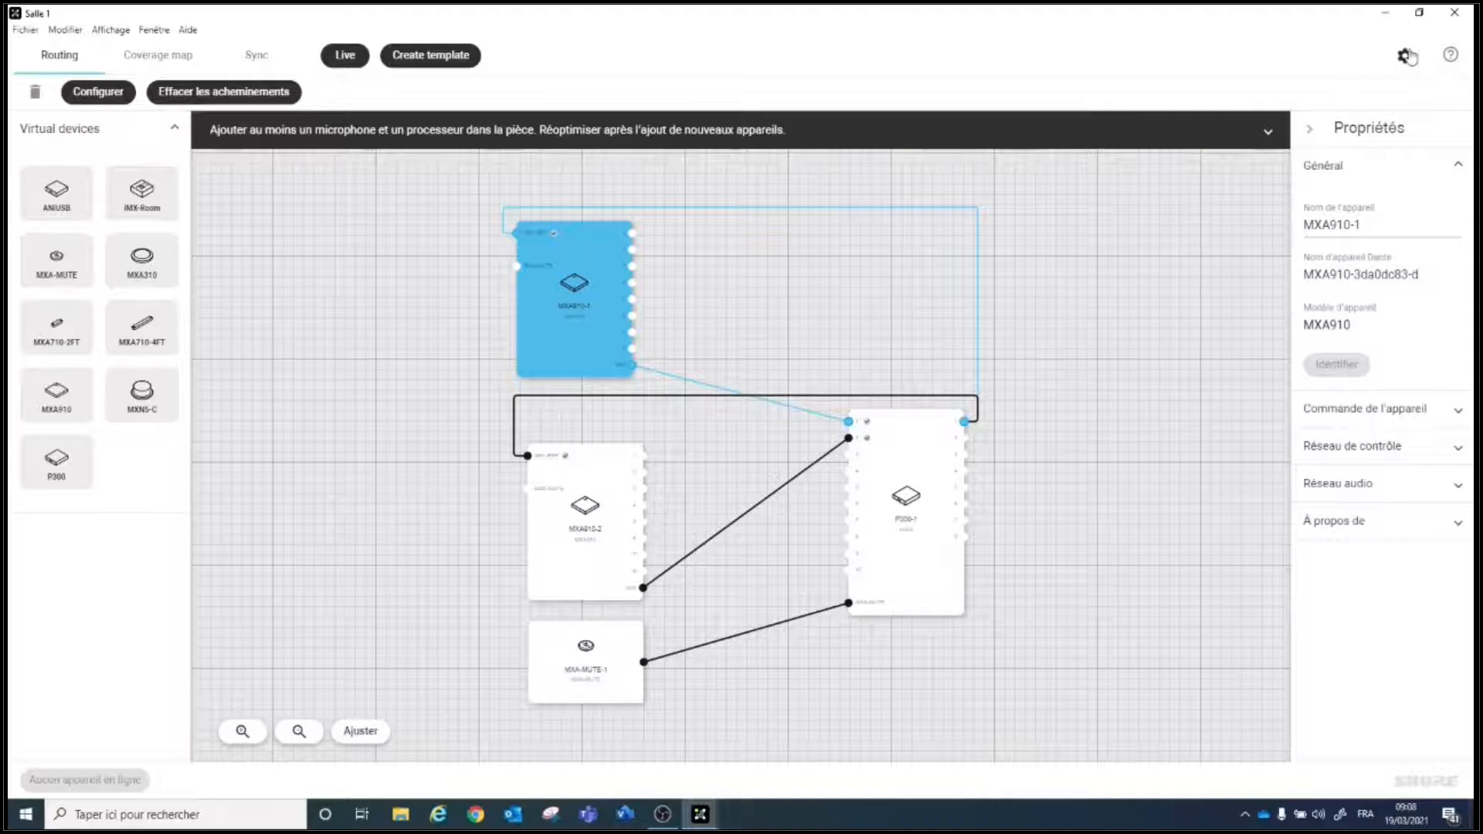
Step: Close the Salle 1 room and the Designer home window, and restart Shure Designer
{"action": "left_click", "coordinate": [1462, 14]}
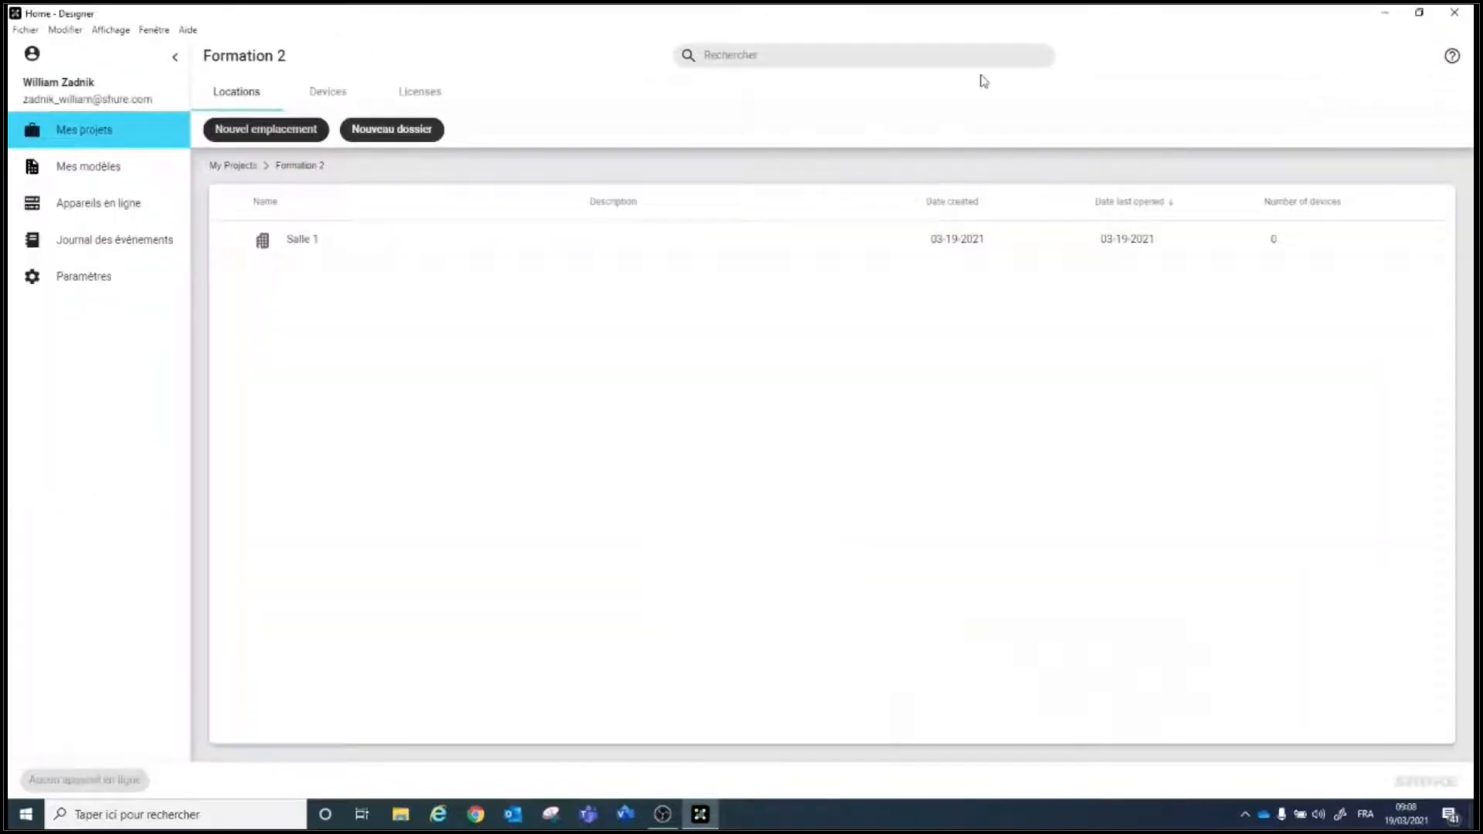
{"action": "left_click", "coordinate": [1454, 12]}
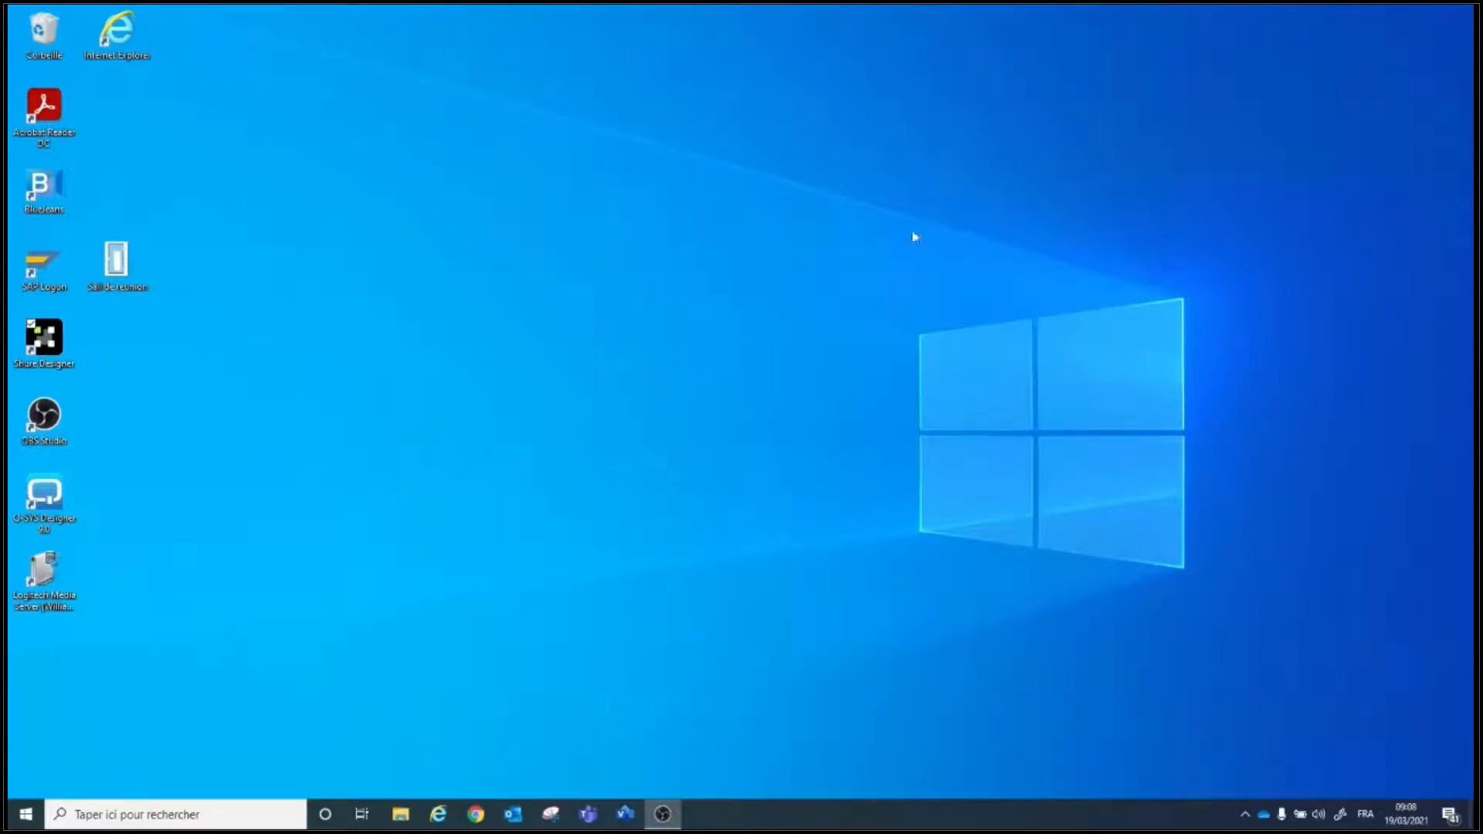
{"action": "double_click", "coordinate": [68, 337]}
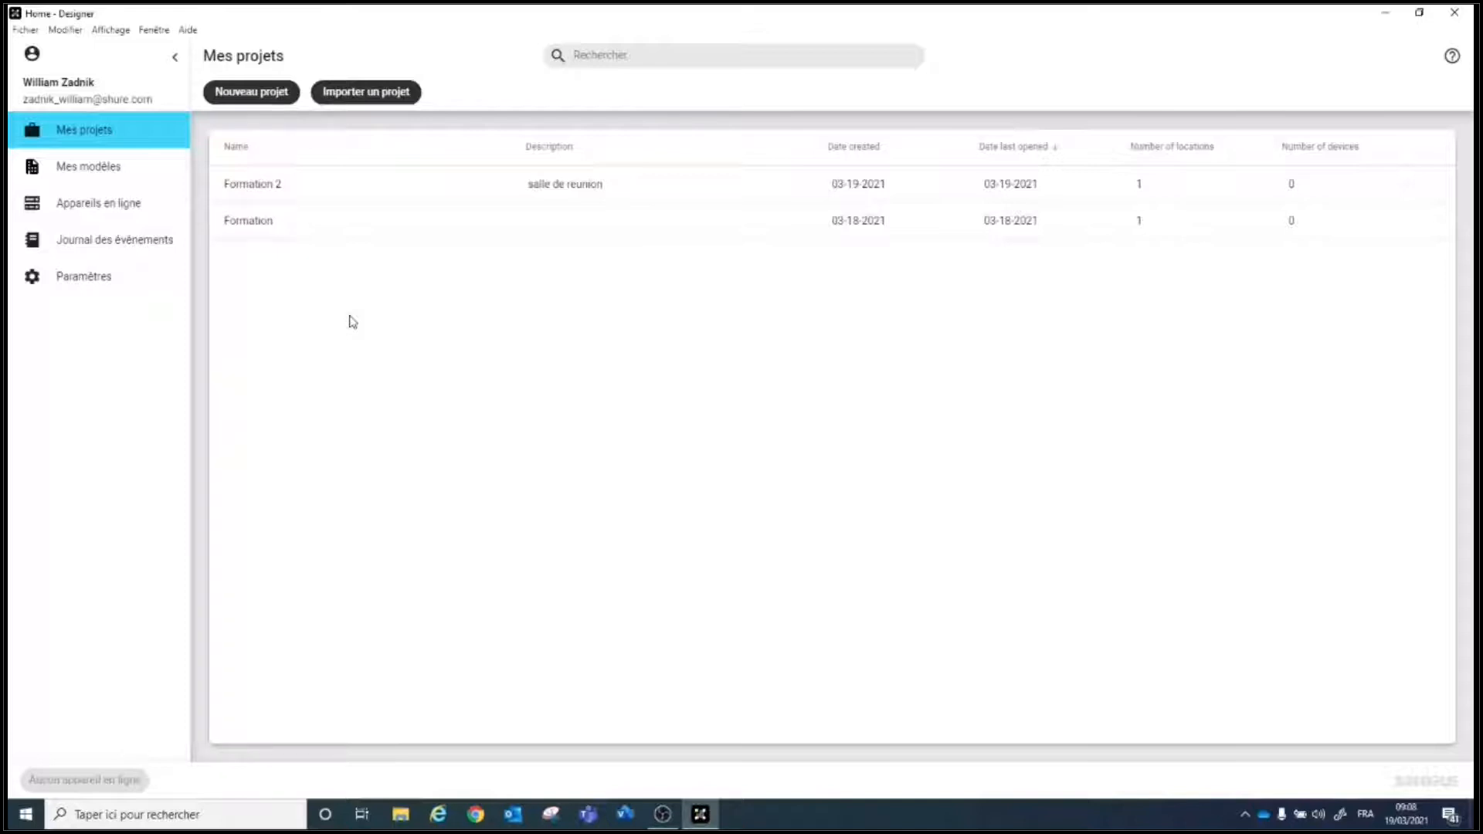
Step: Refresh the network interfaces in the settings and examine the firmware versions of the online devices
{"action": "left_click", "coordinate": [77, 283]}
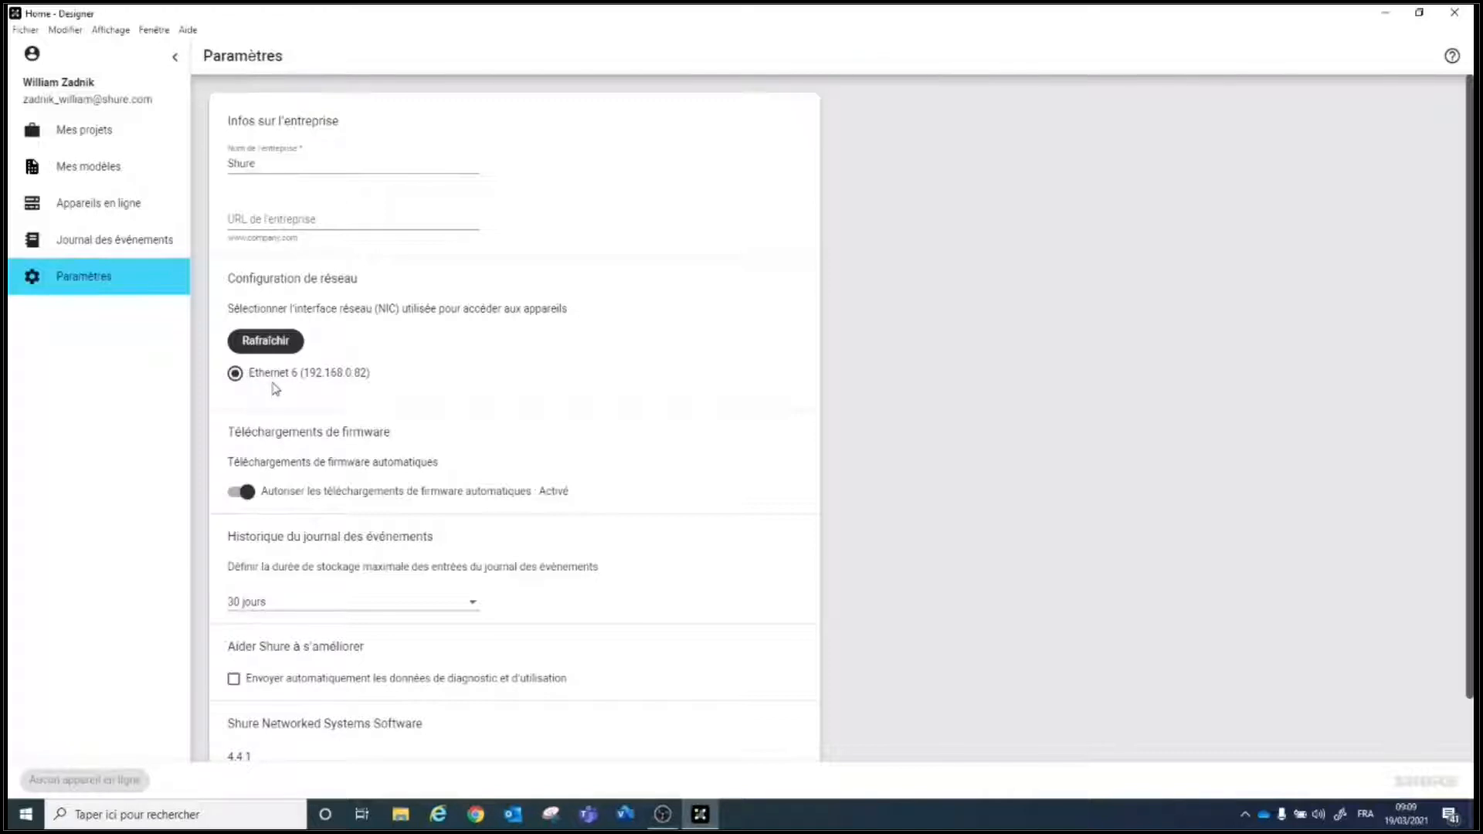
{"action": "left_click", "coordinate": [263, 344]}
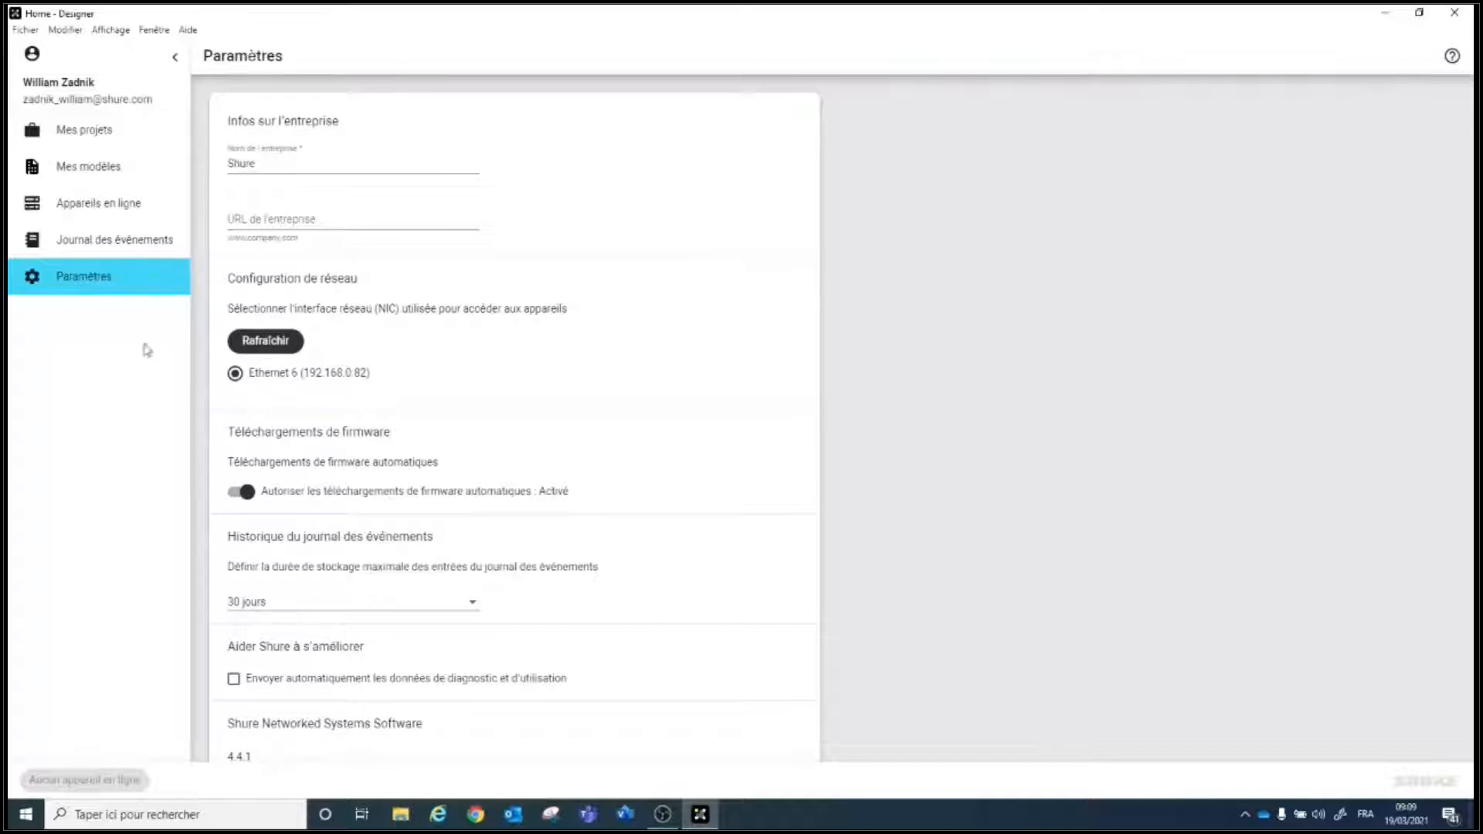
{"action": "left_click", "coordinate": [88, 134]}
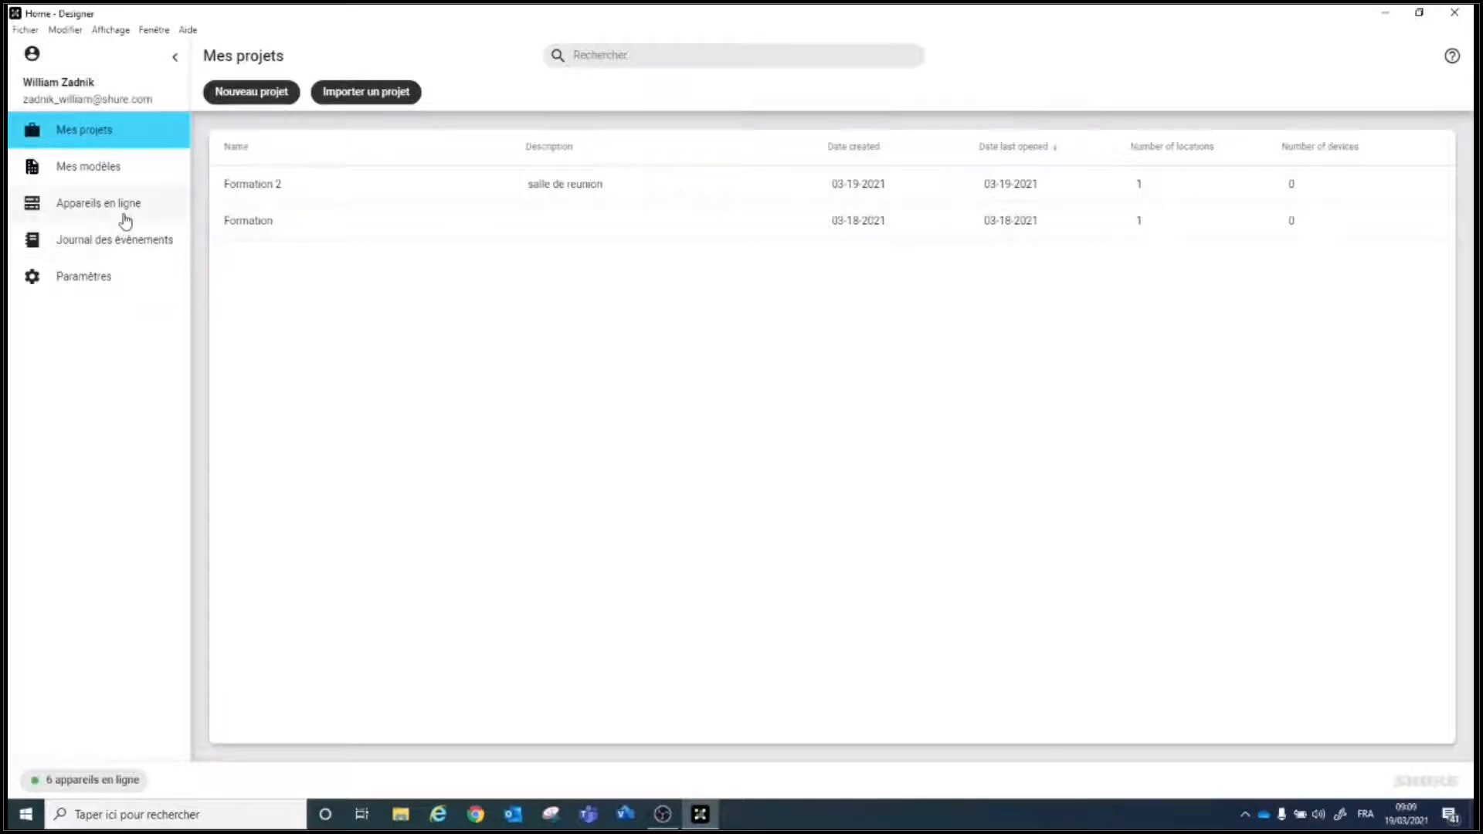
{"action": "left_click", "coordinate": [78, 205]}
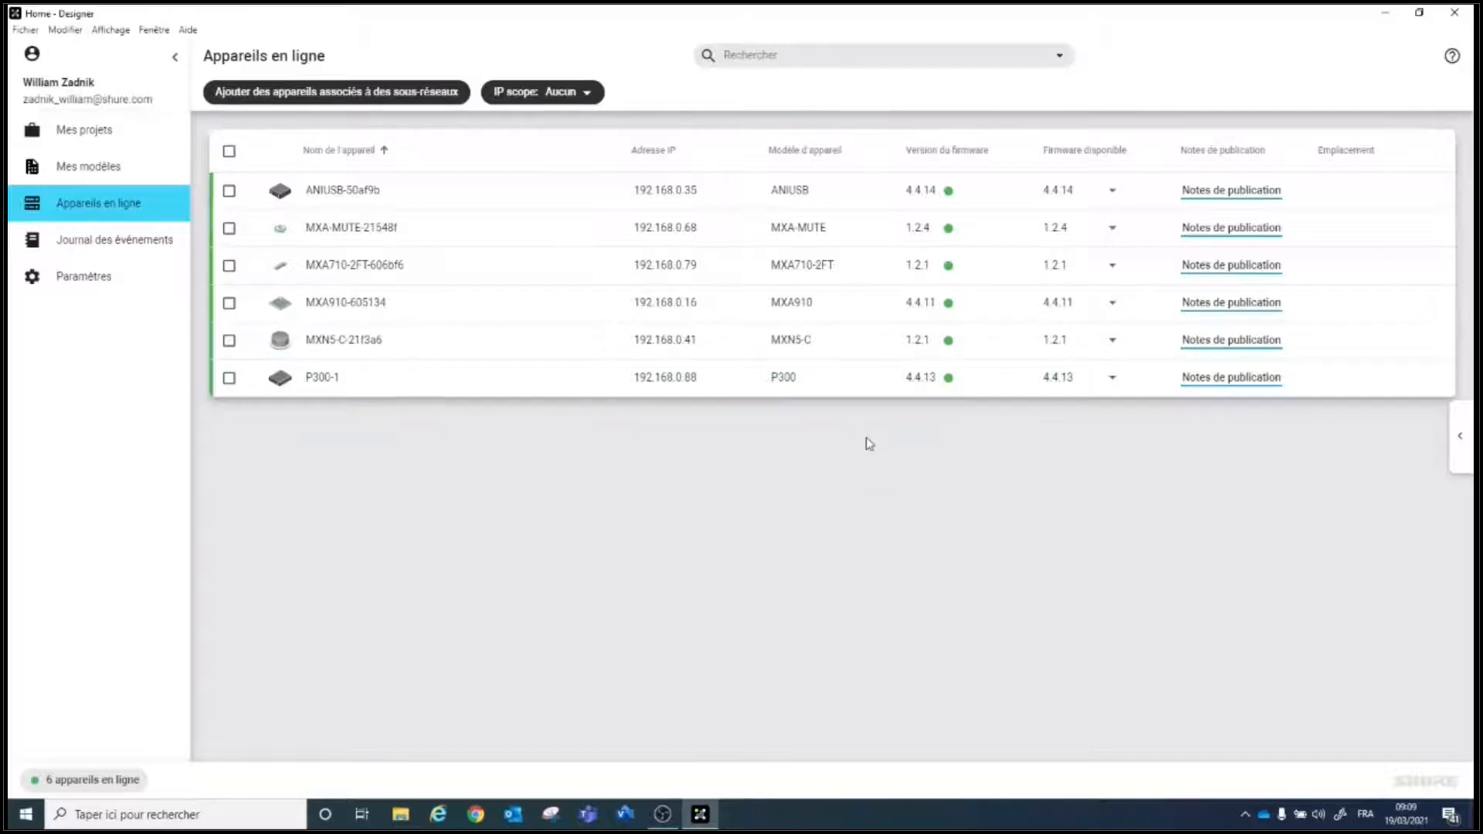
{"action": "mouse_move", "coordinate": [949, 197]}
Step: Open the room Salle 2 from the Formation project
{"action": "left_click", "coordinate": [103, 131]}
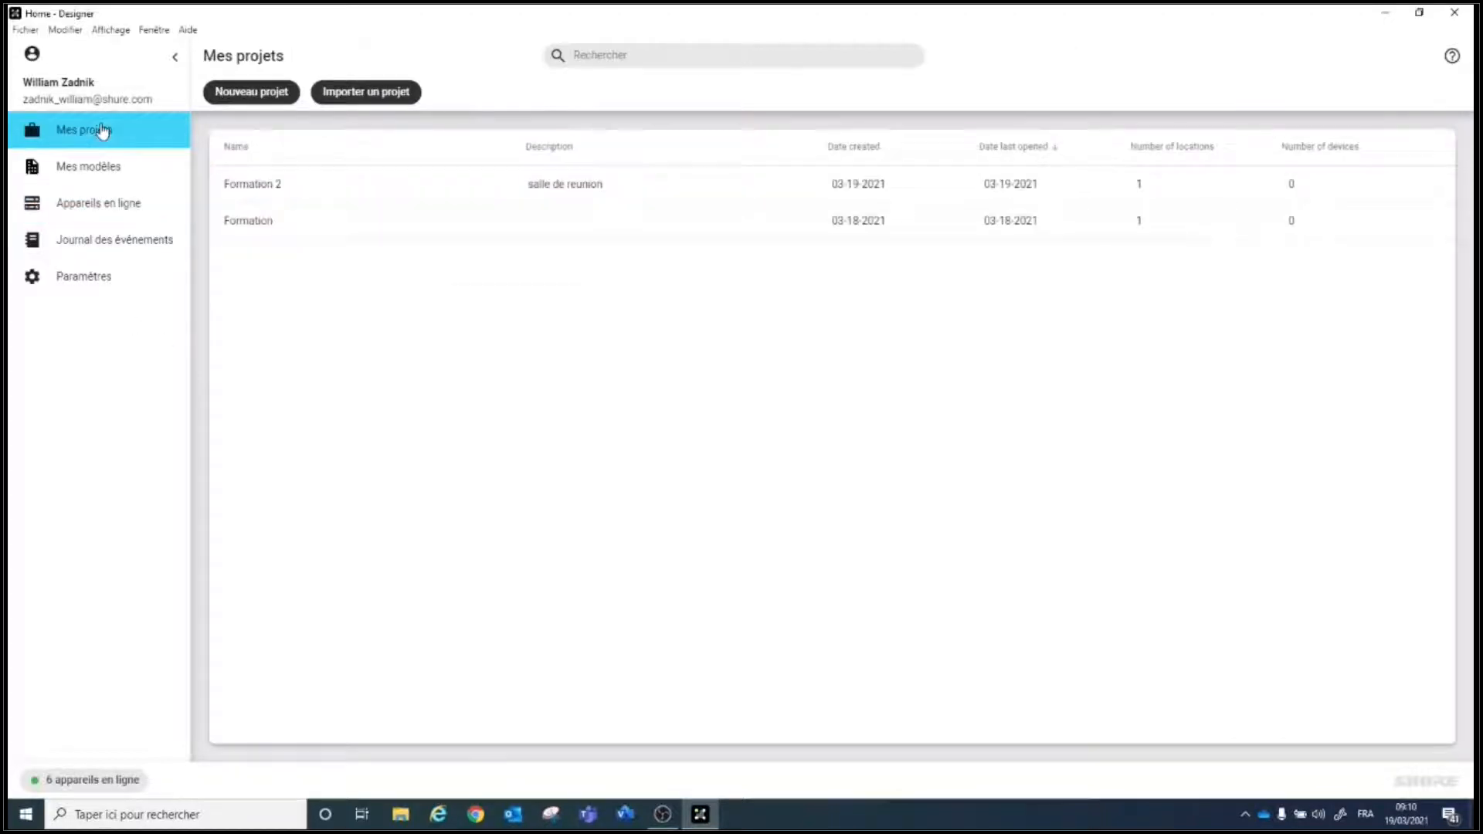
{"action": "double_click", "coordinate": [267, 224]}
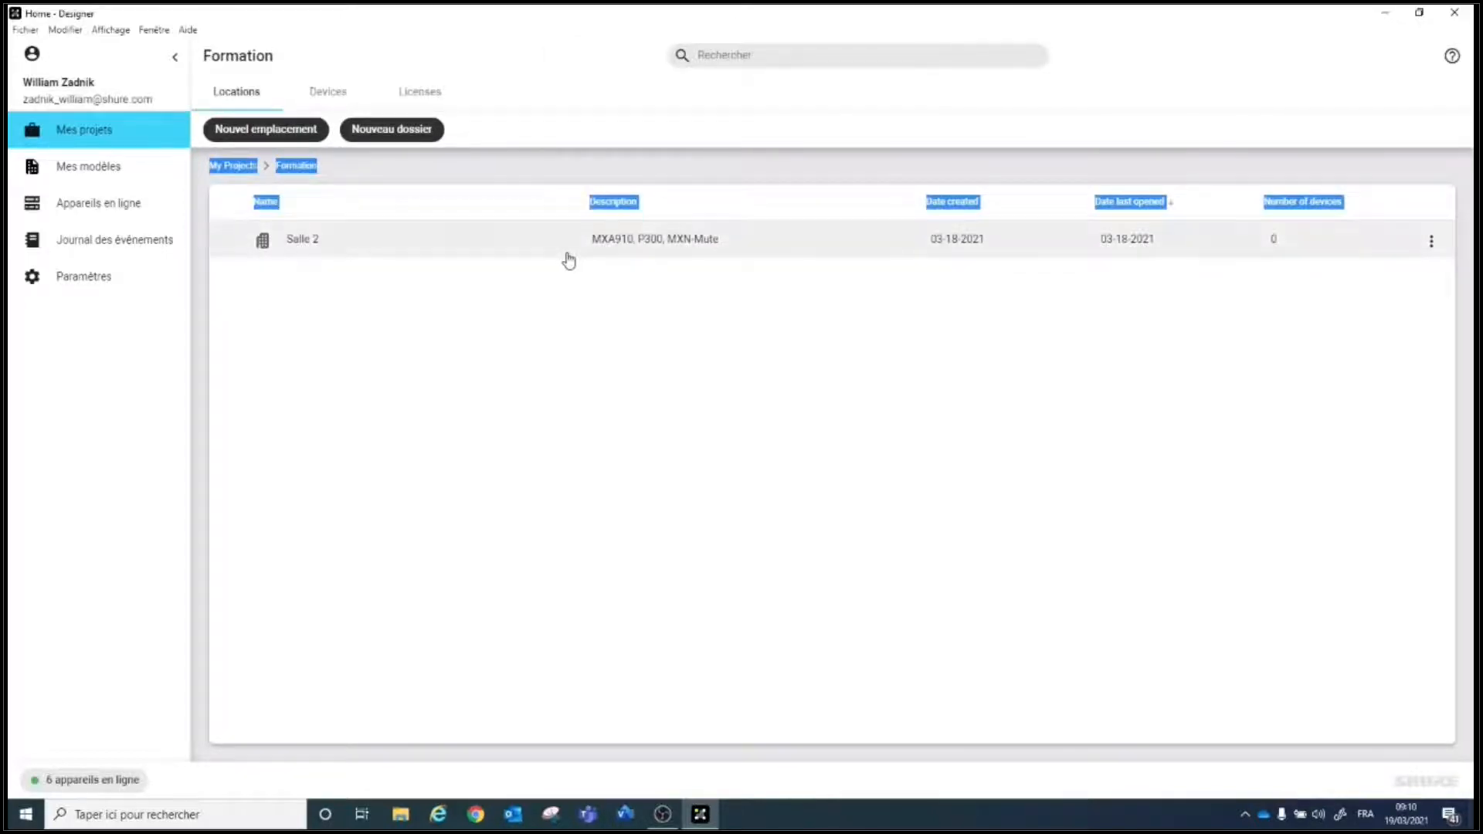
{"action": "double_click", "coordinate": [298, 241]}
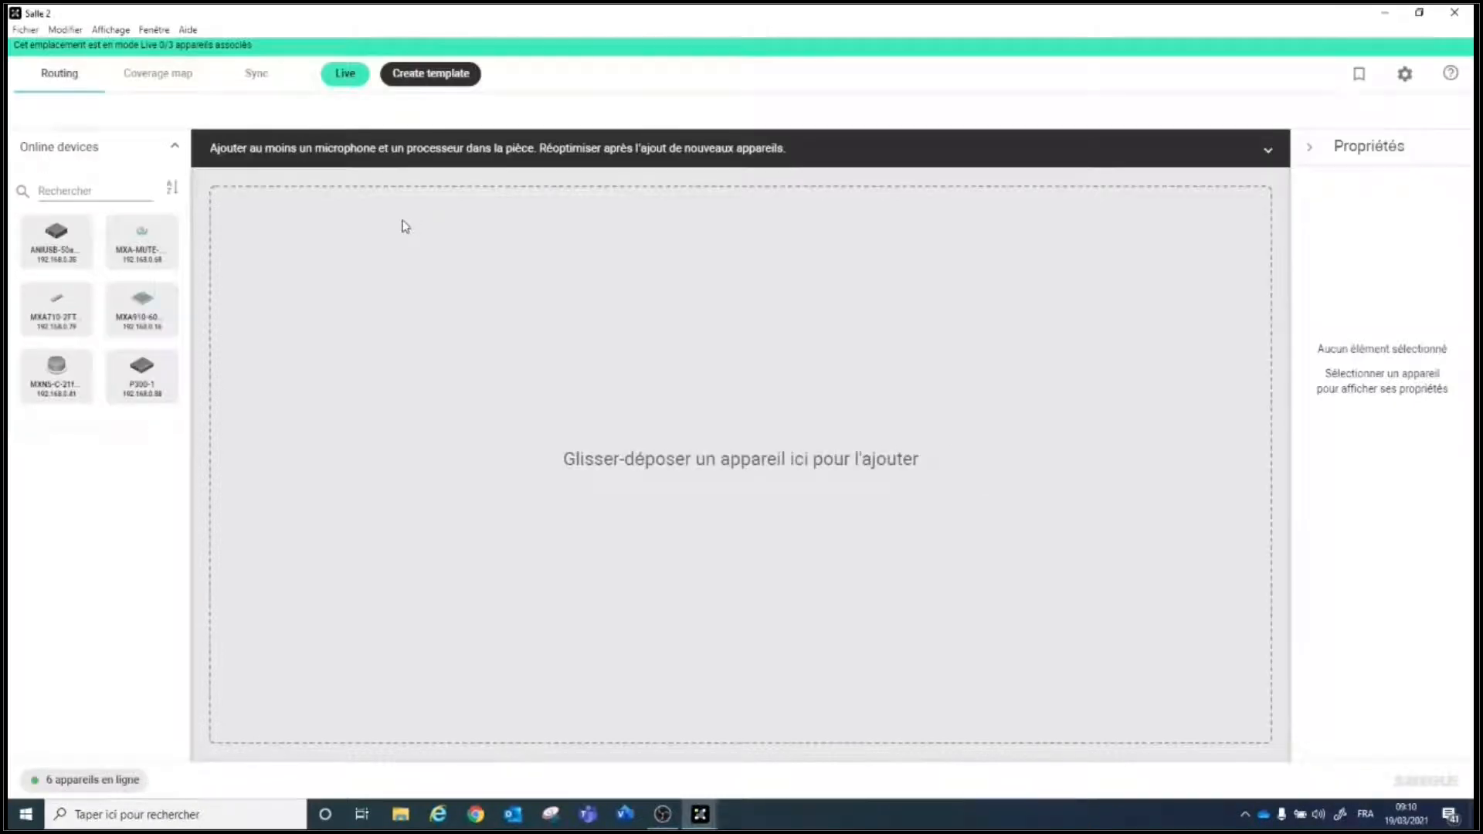
Step: Leave Live mode to view Salle 2's virtual design and return to Live mode without synchronising
{"action": "left_click", "coordinate": [337, 81]}
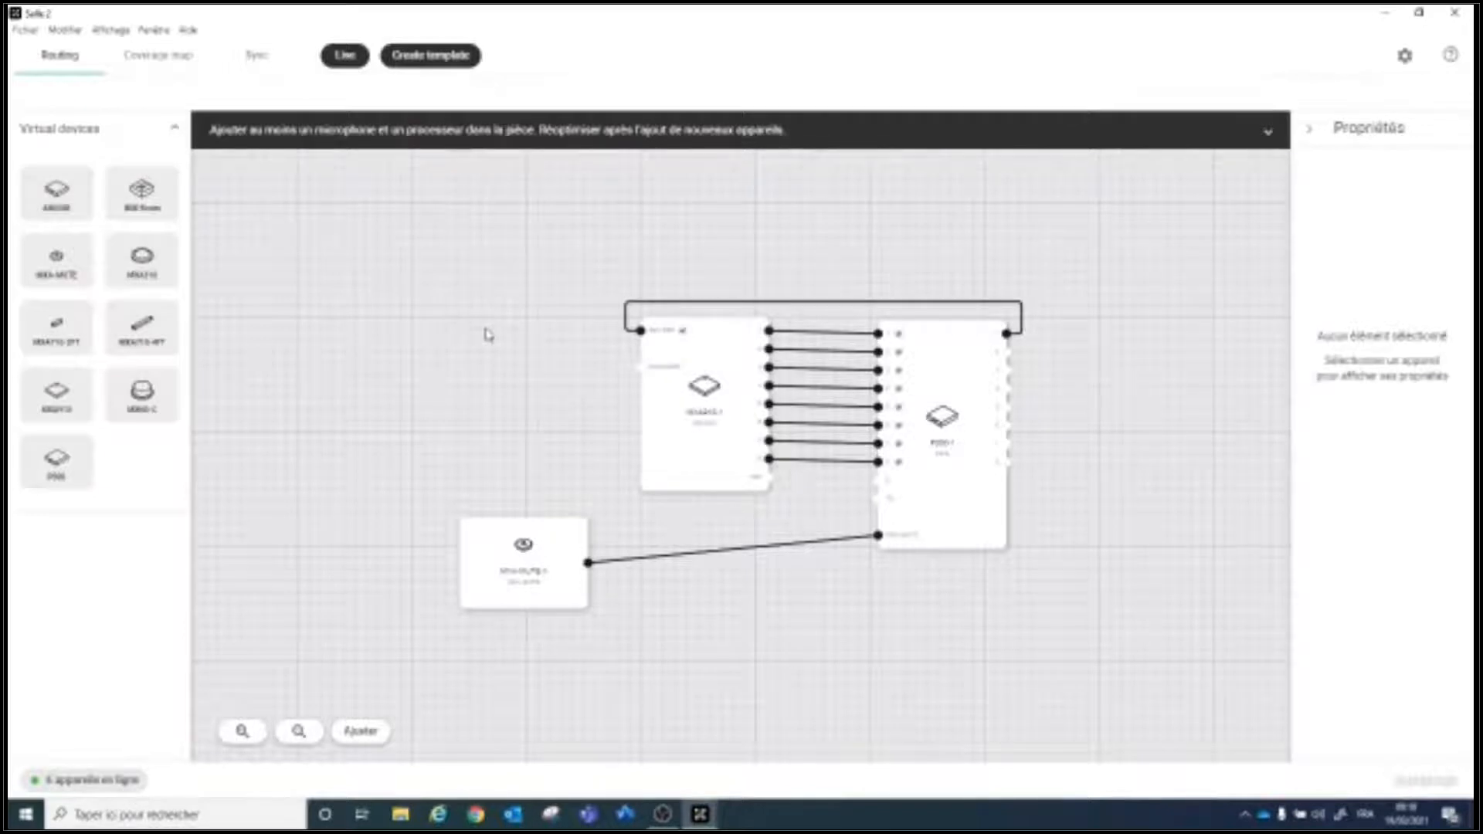
{"action": "left_click", "coordinate": [348, 57]}
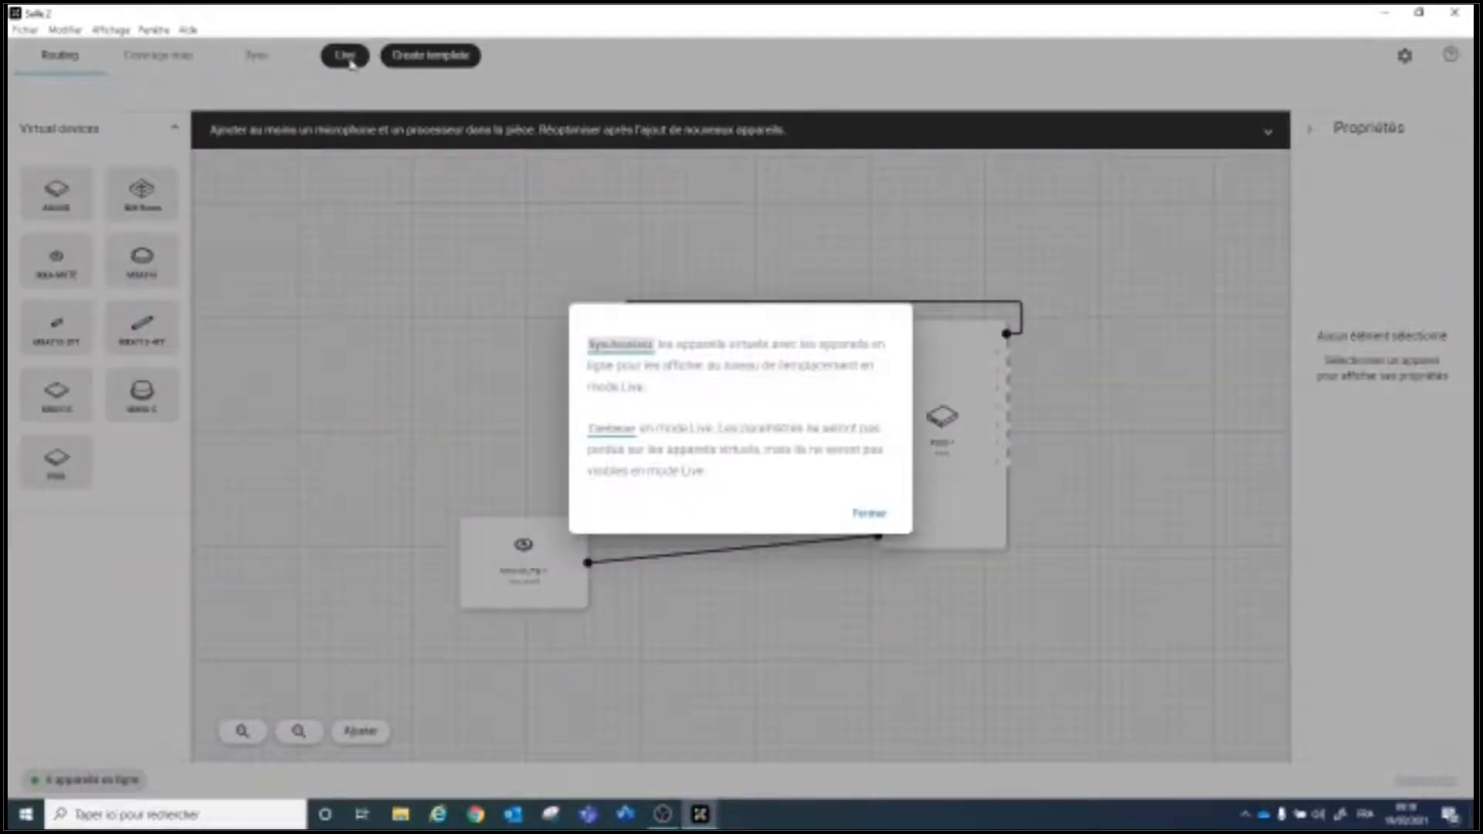
{"action": "left_click", "coordinate": [610, 428]}
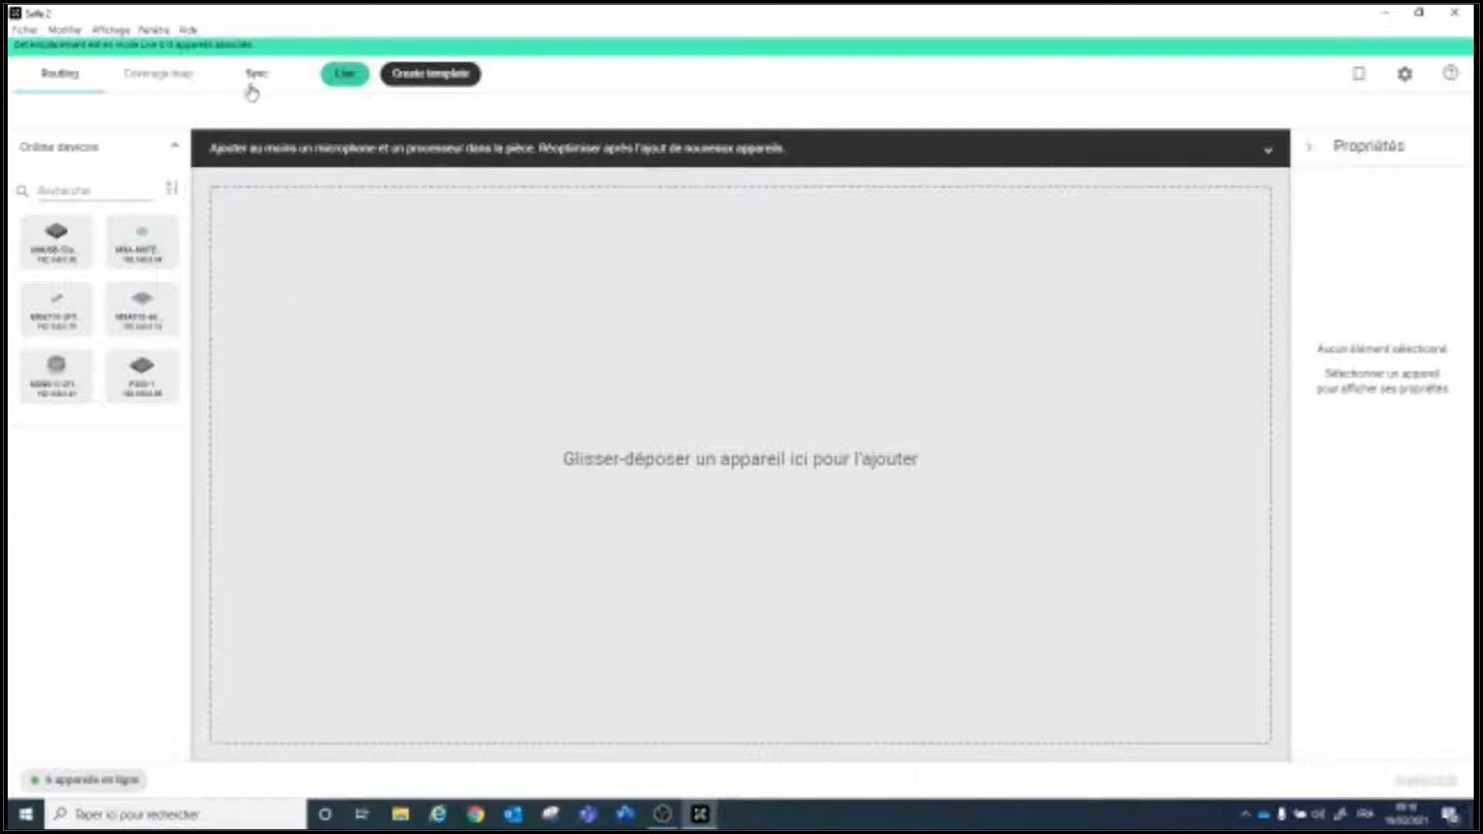
Step: Associate the online MXA910-605134, P300-1 and MXA-MUTE-21548f with Salle 2's matching virtual devices for synchronisation
{"action": "left_click", "coordinate": [255, 80]}
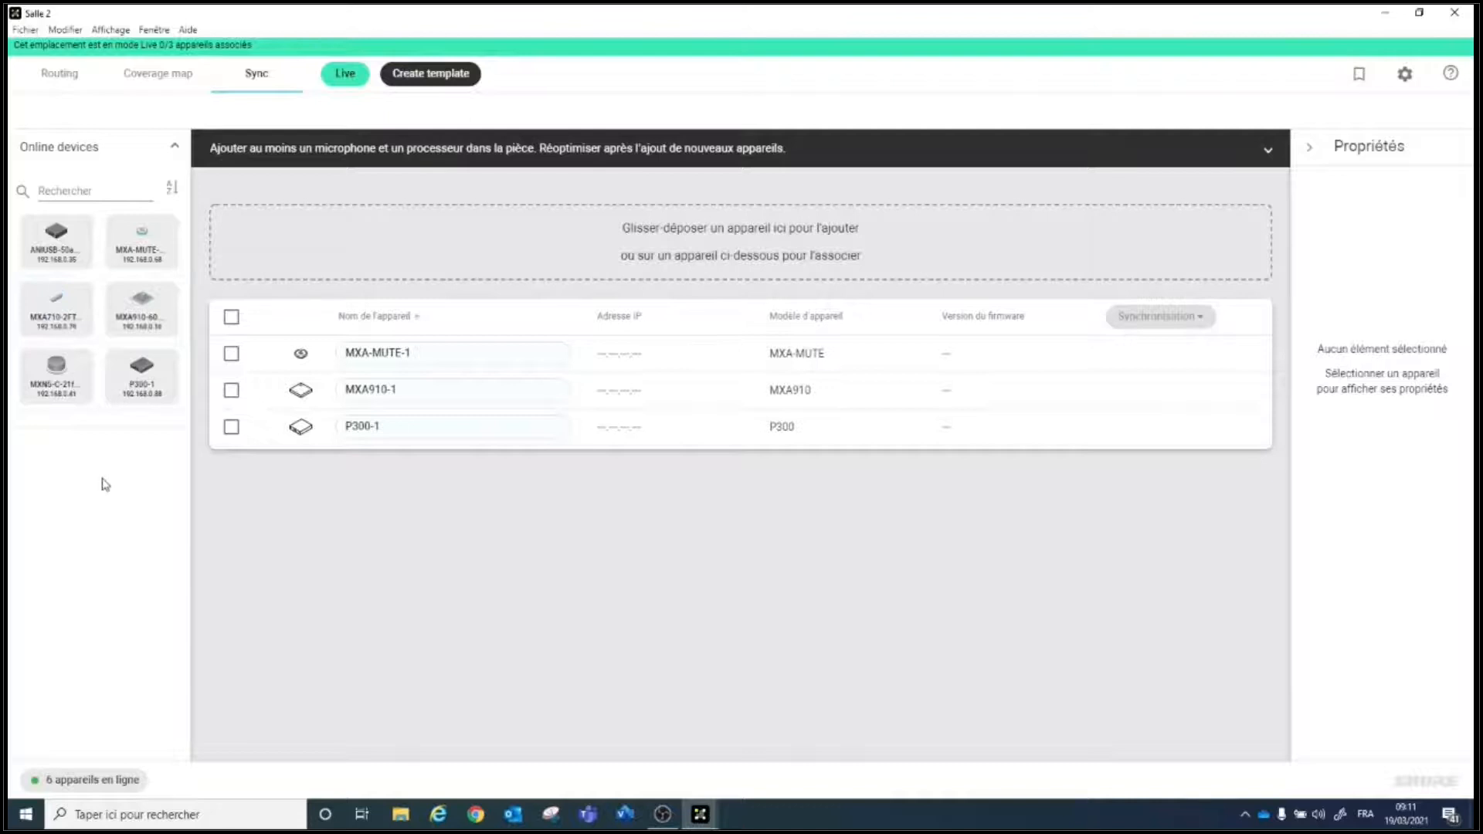
{"action": "left_click", "coordinate": [143, 307]}
{"action": "mouse_move", "coordinate": [140, 311]}
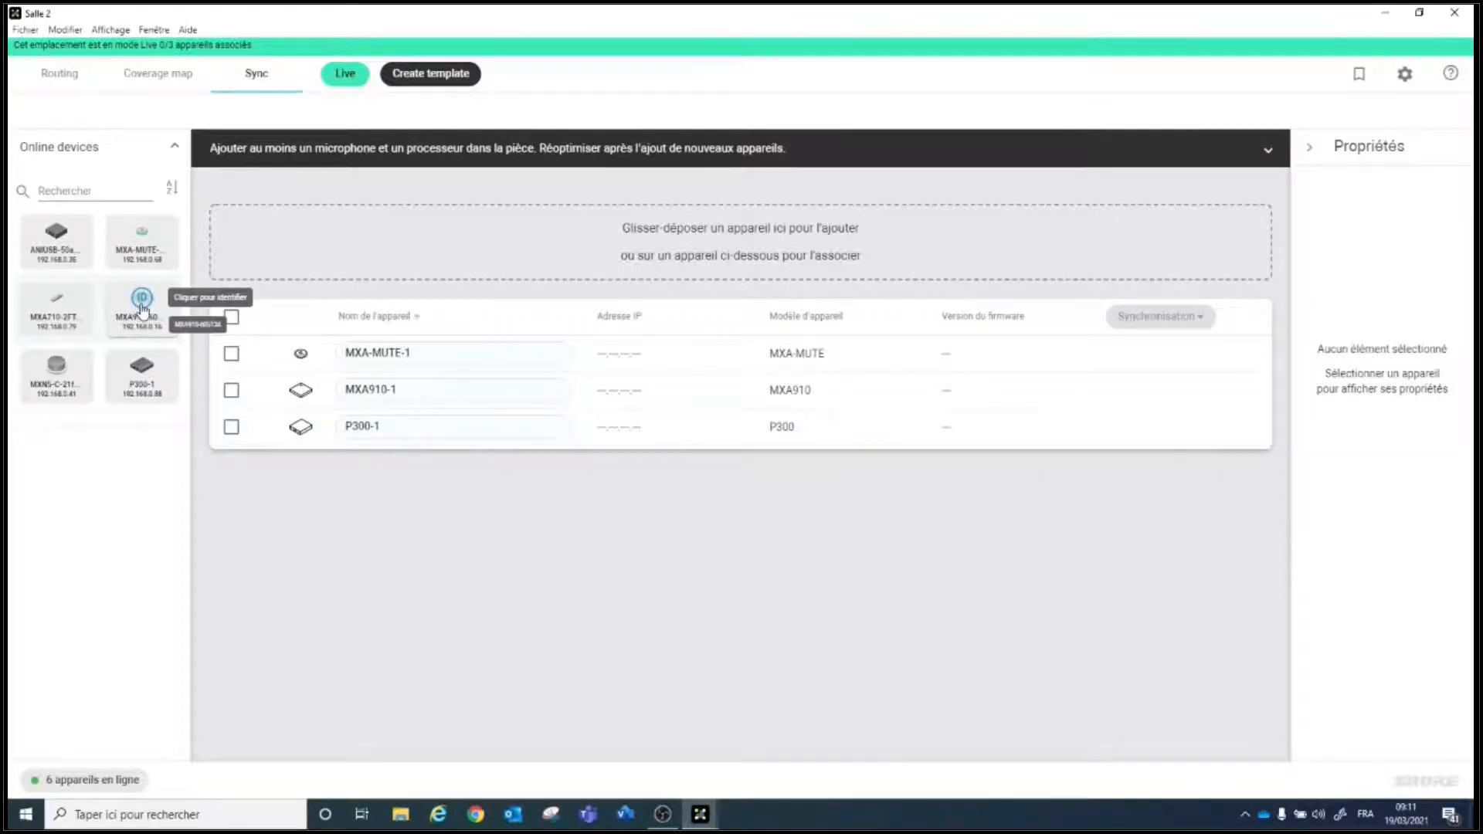
{"action": "left_click_drag", "start_coordinate": [144, 311], "coordinate": [411, 396]}
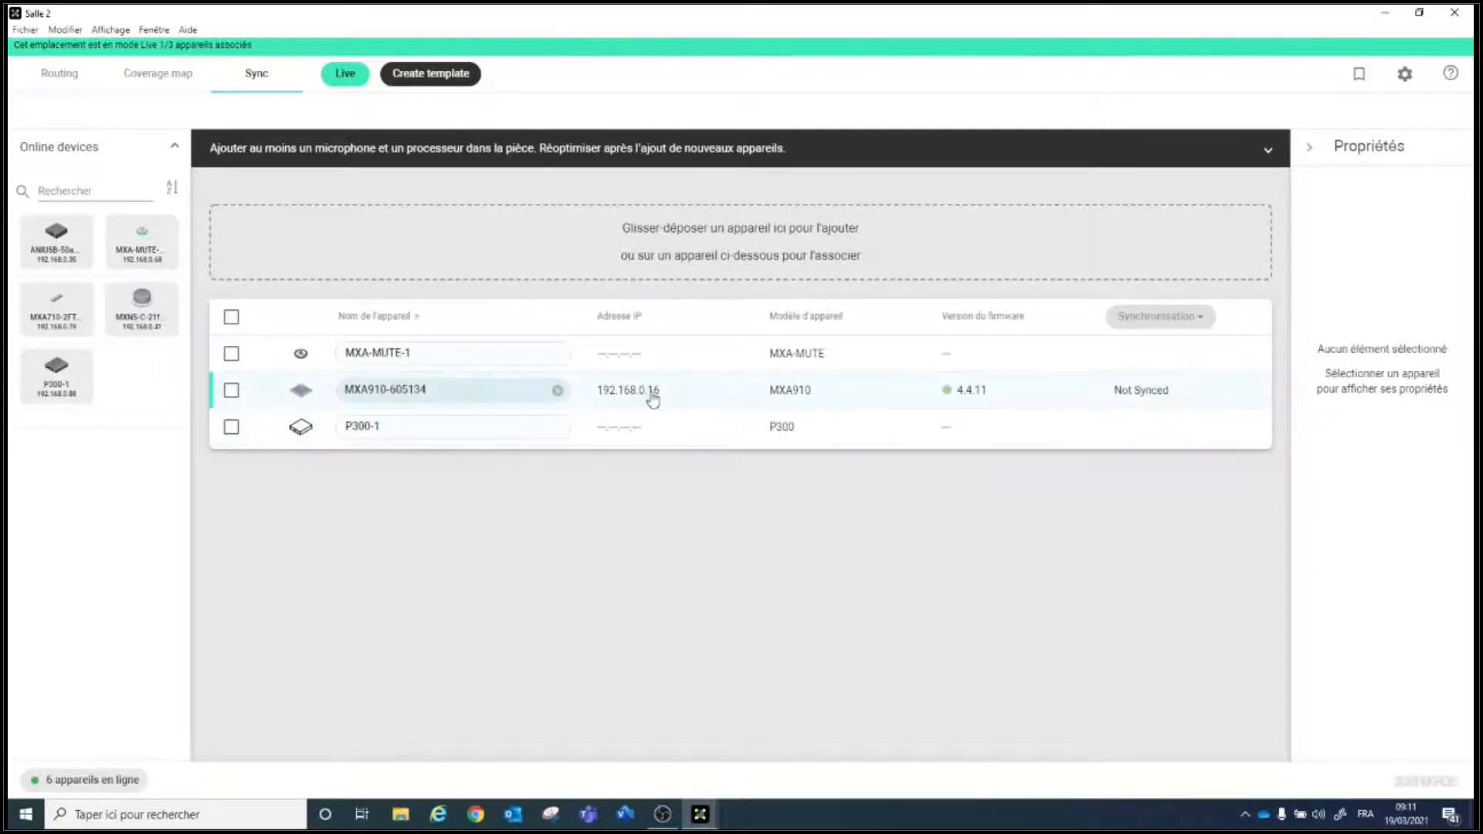
{"action": "left_click_drag", "start_coordinate": [61, 377], "coordinate": [325, 424]}
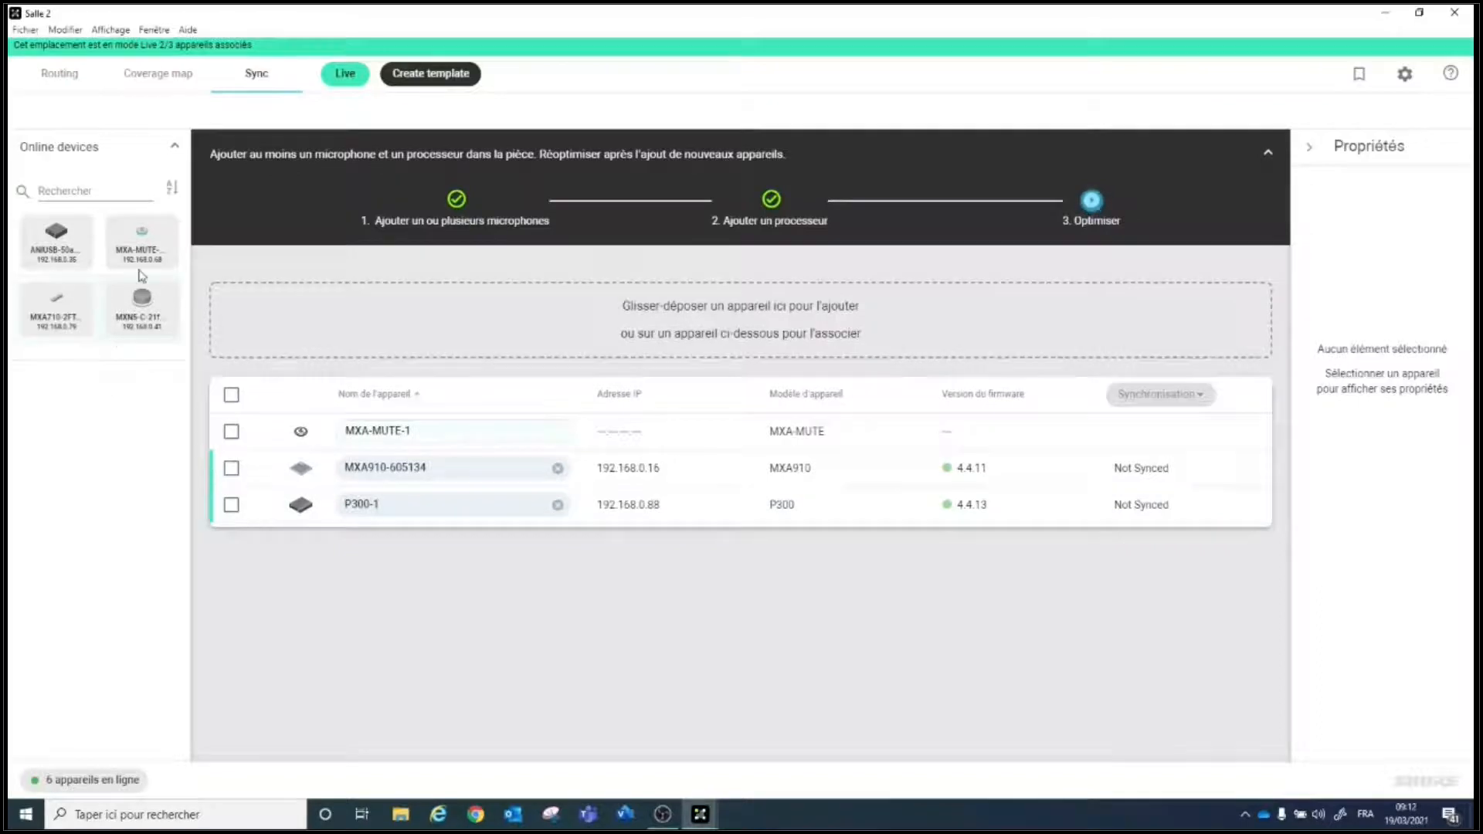
{"action": "left_click_drag", "start_coordinate": [143, 236], "coordinate": [394, 435]}
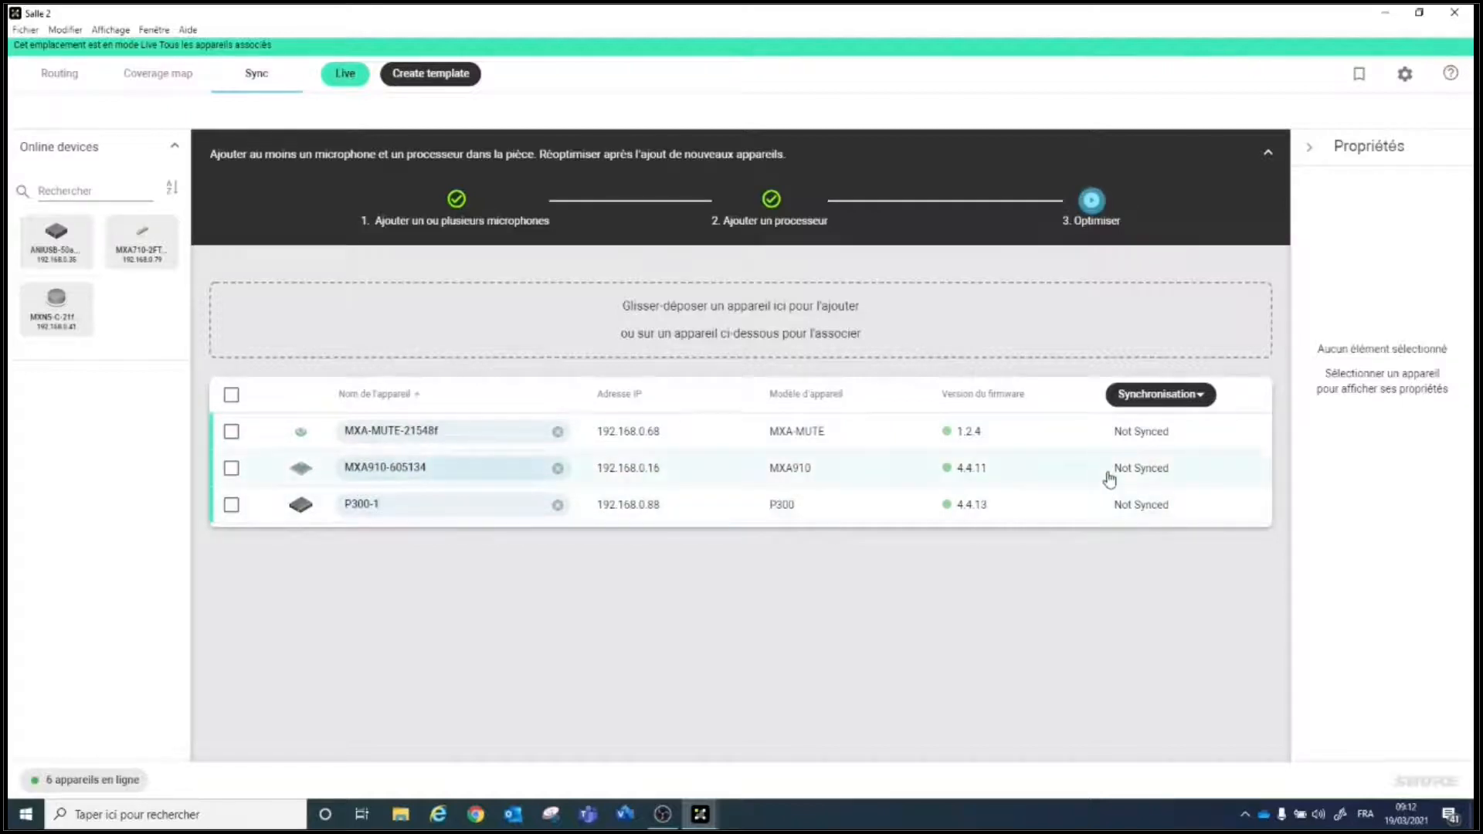
Step: Push Salle 2's design to all associated devices with the Dante routes applied
{"action": "left_click", "coordinate": [1149, 408]}
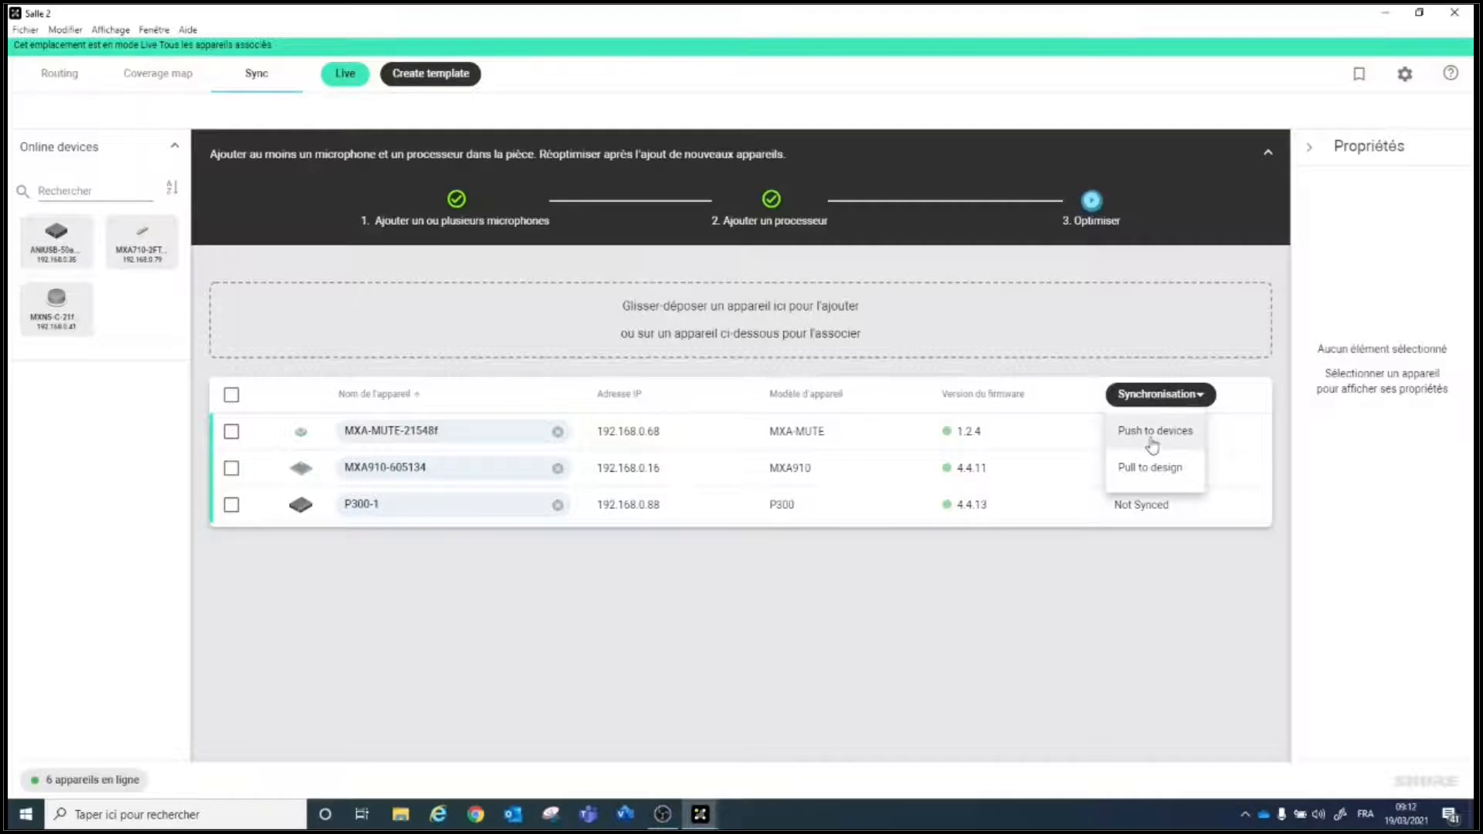
{"action": "left_click", "coordinate": [1145, 434]}
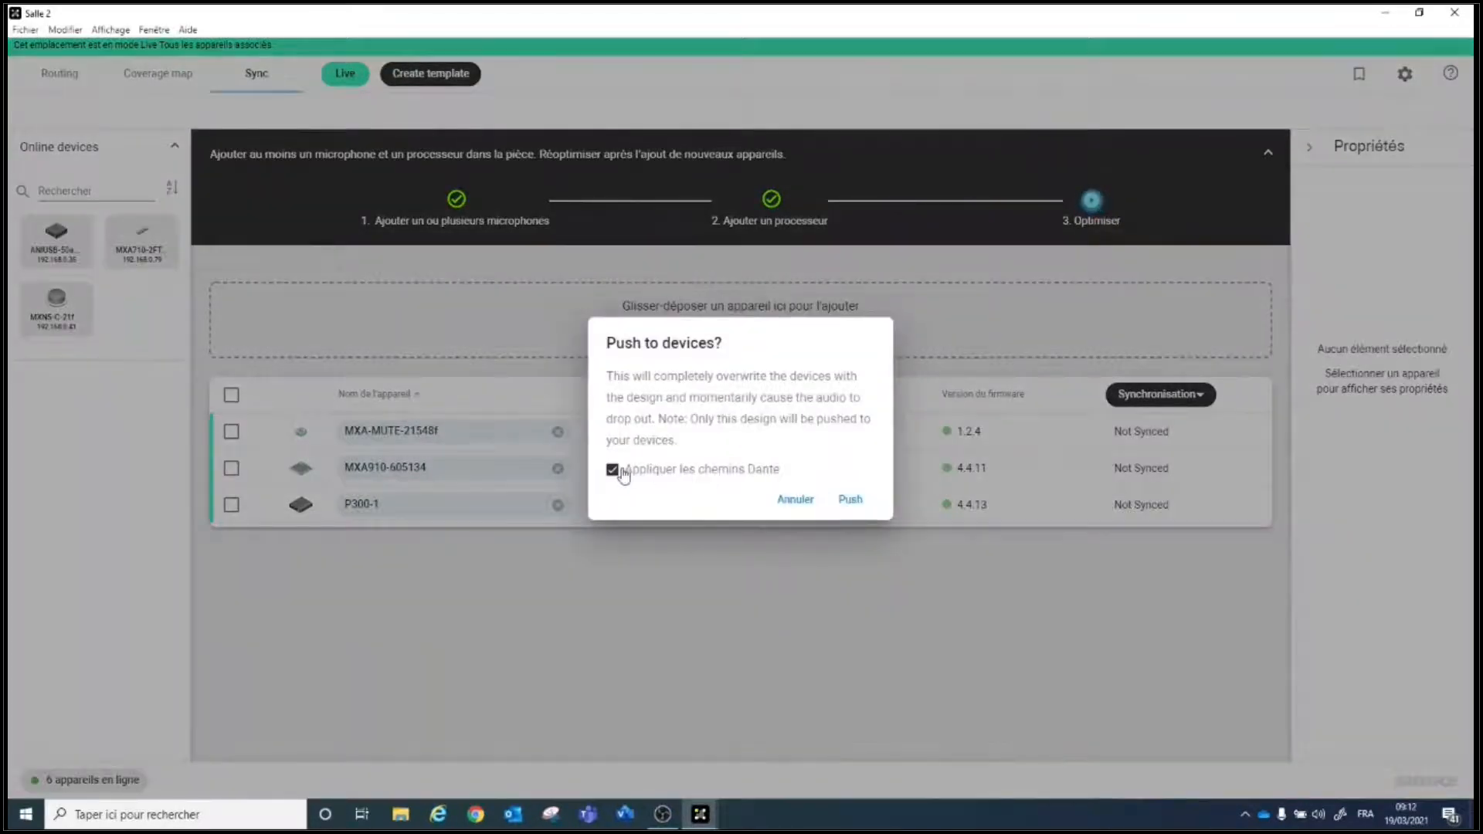
{"action": "left_click", "coordinate": [852, 502]}
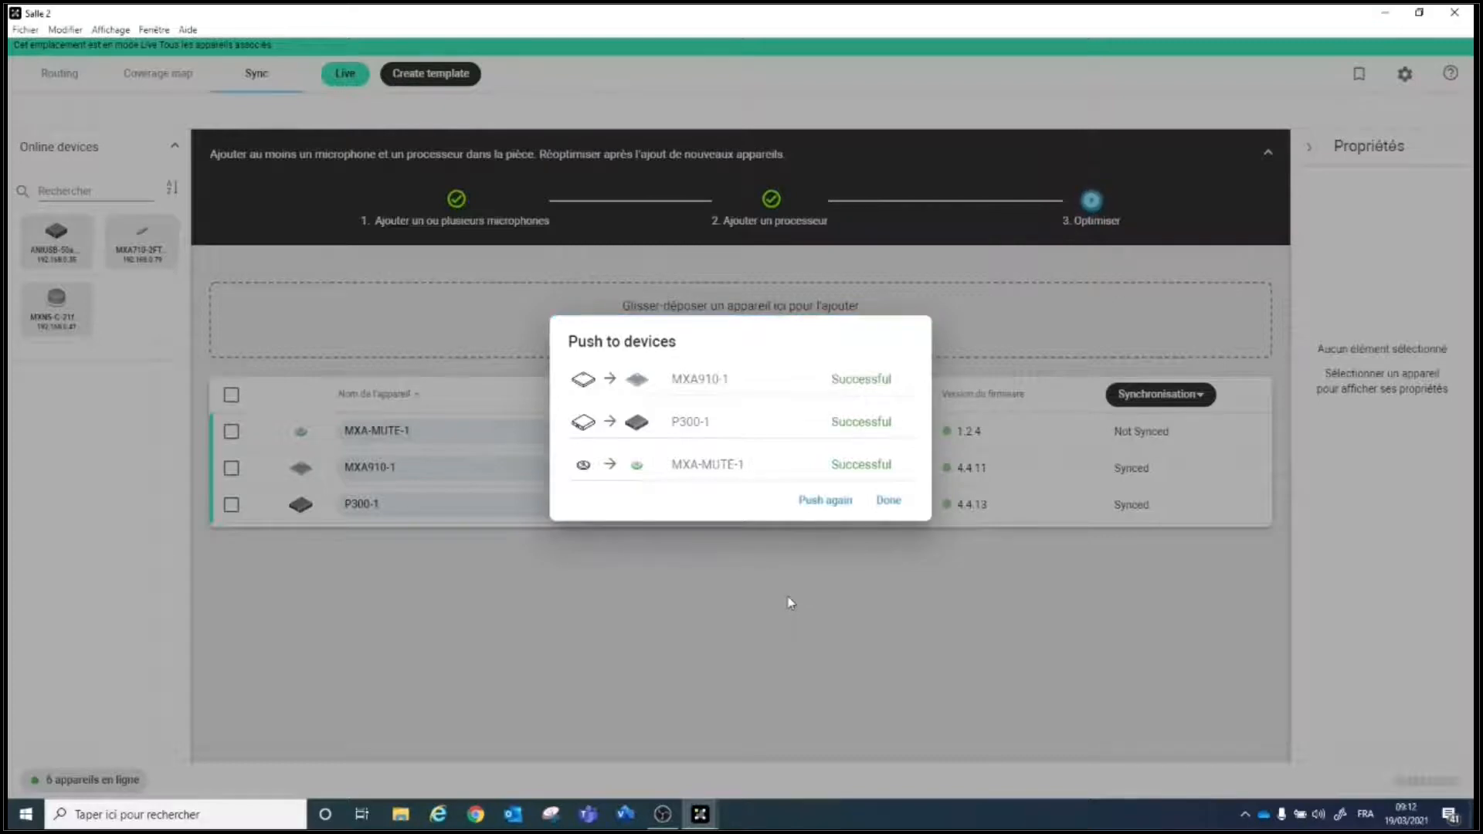
{"action": "left_click", "coordinate": [890, 500]}
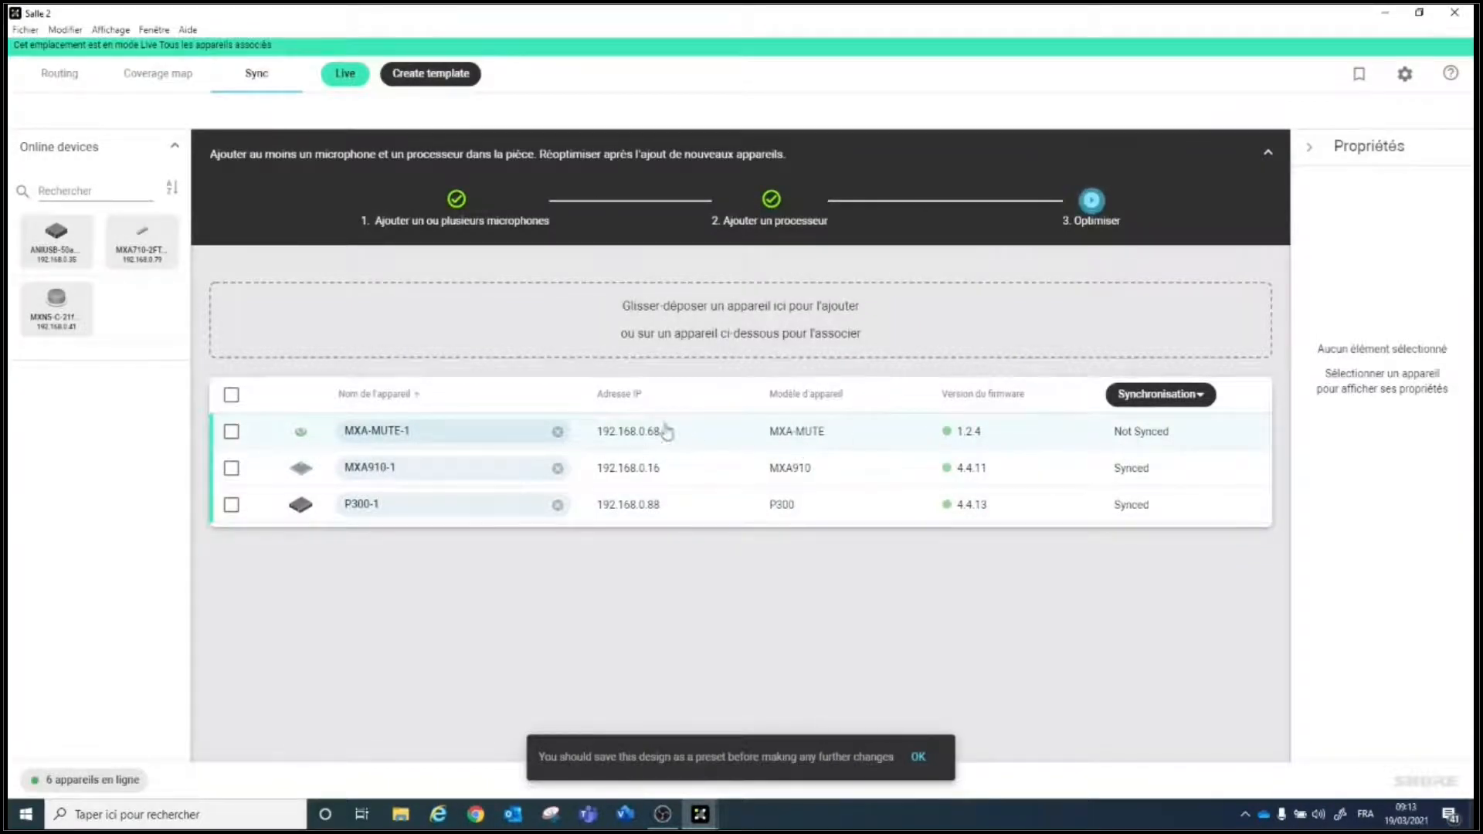
Step: Push Salle 2's design to its devices again with the Dante routes applied, to synchronise MXA-MUTE-1
{"action": "left_click", "coordinate": [231, 431]}
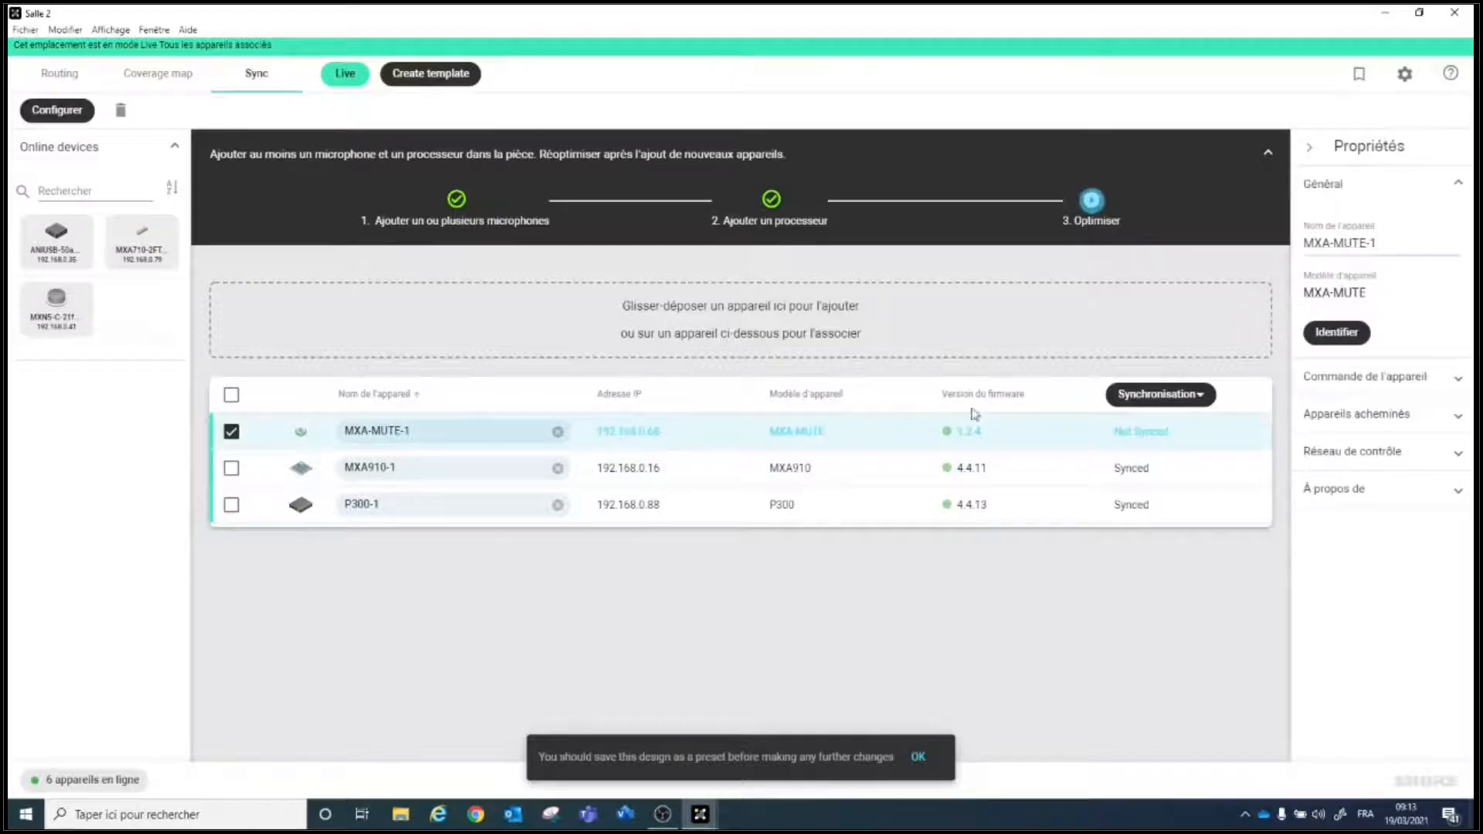
{"action": "left_click", "coordinate": [1134, 411]}
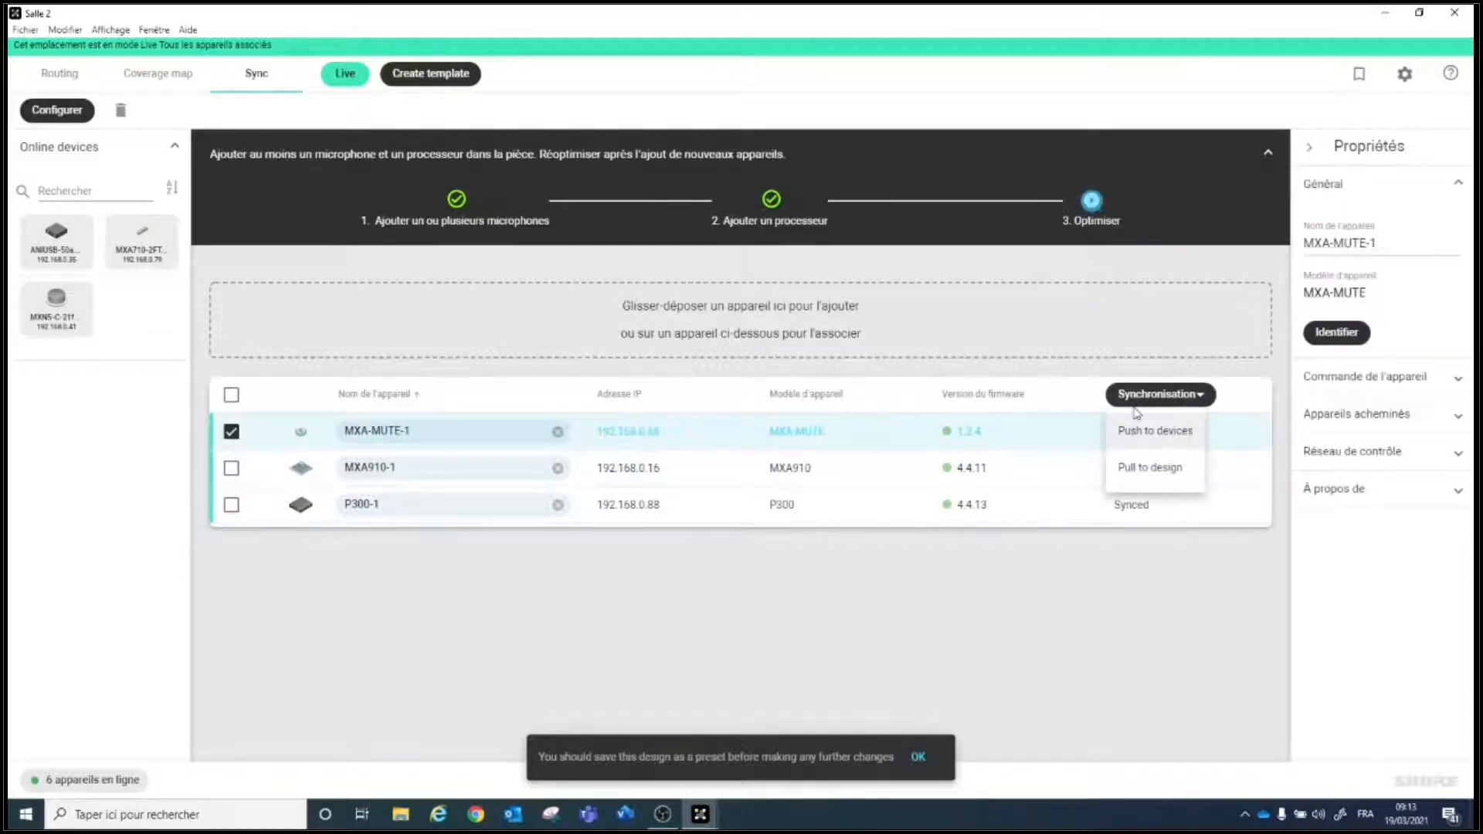
{"action": "left_click", "coordinate": [1132, 428]}
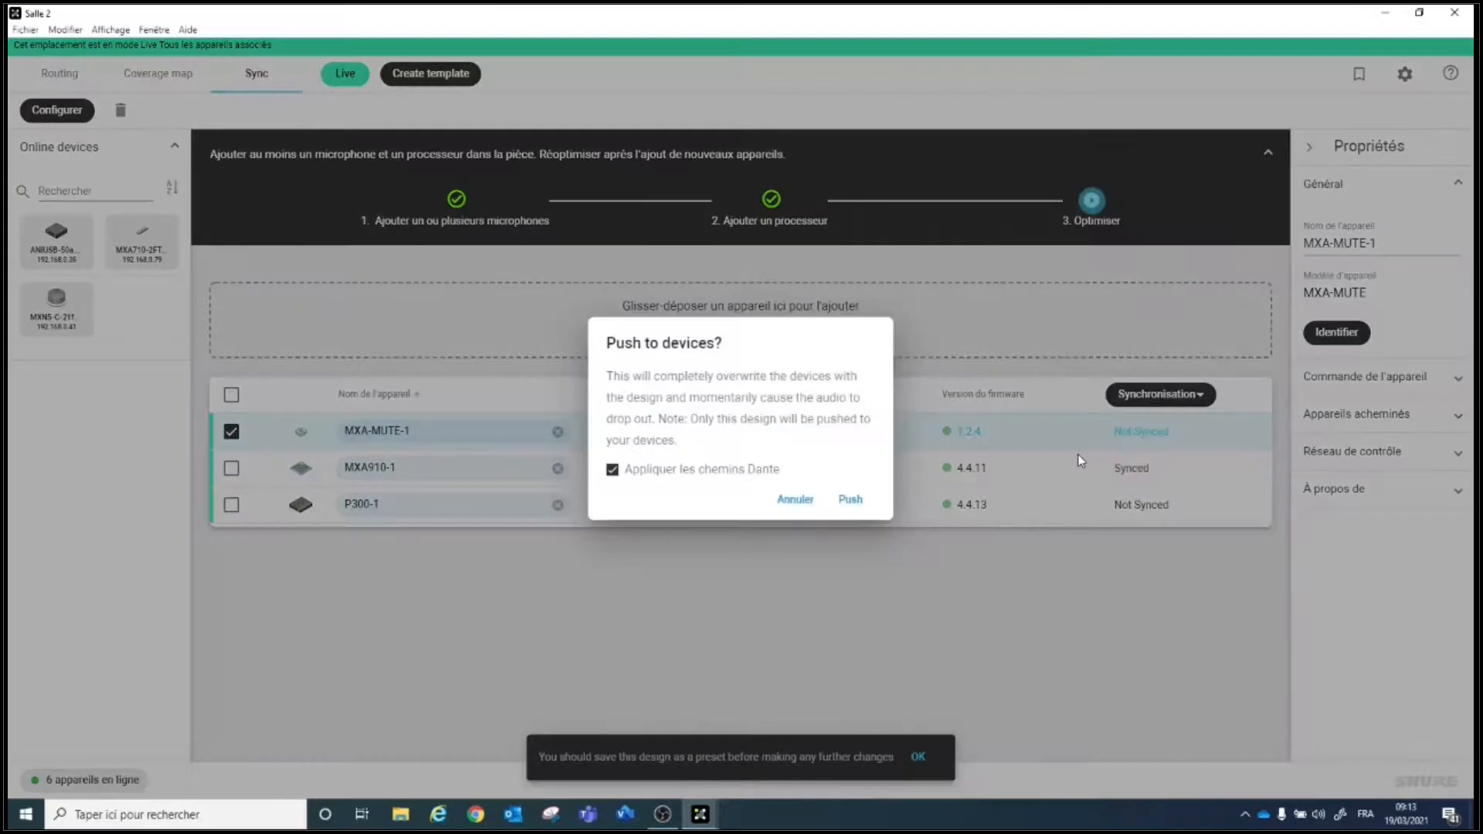
{"action": "left_click", "coordinate": [849, 499]}
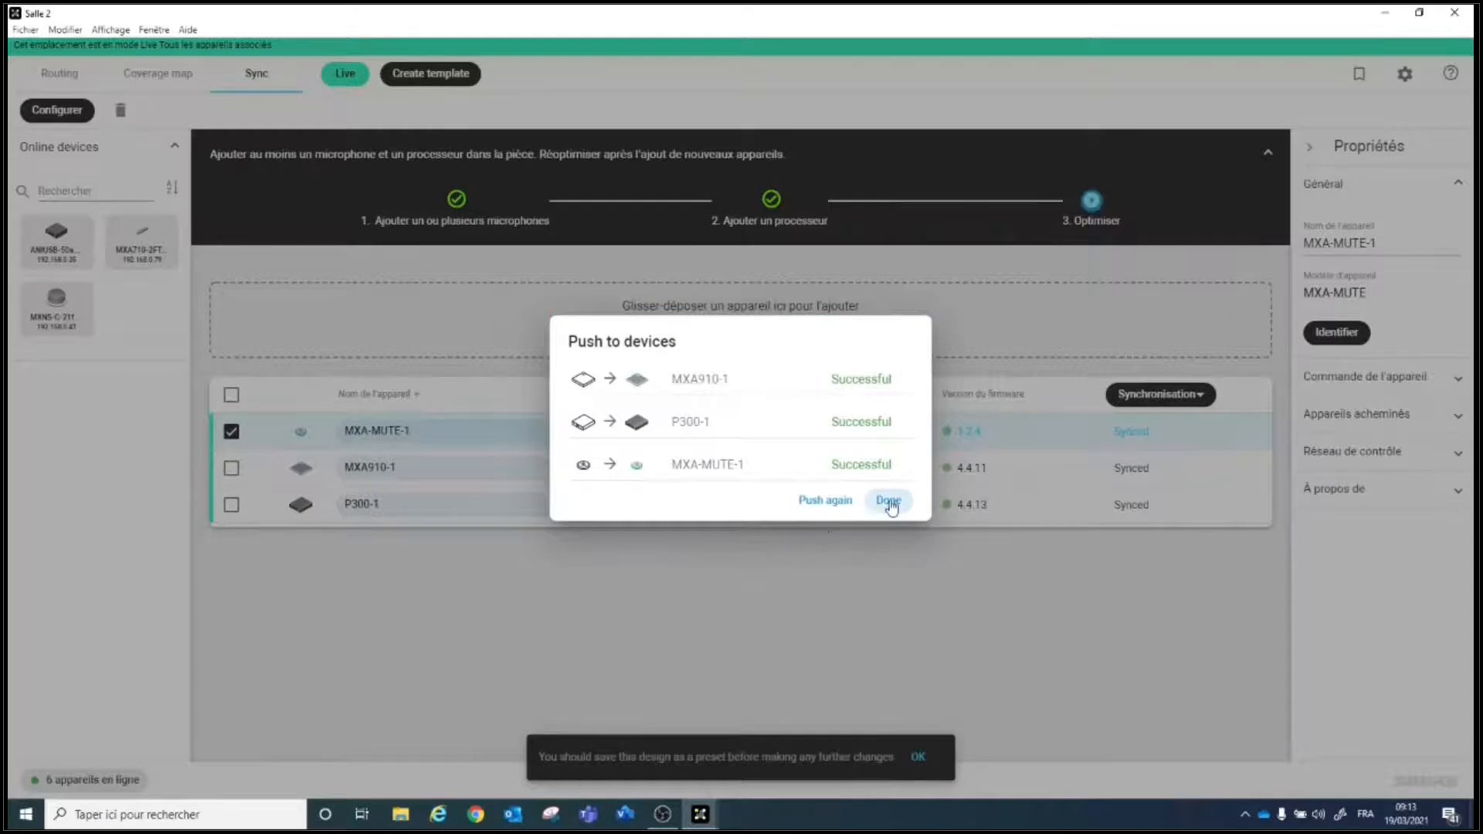
{"action": "left_click", "coordinate": [889, 501]}
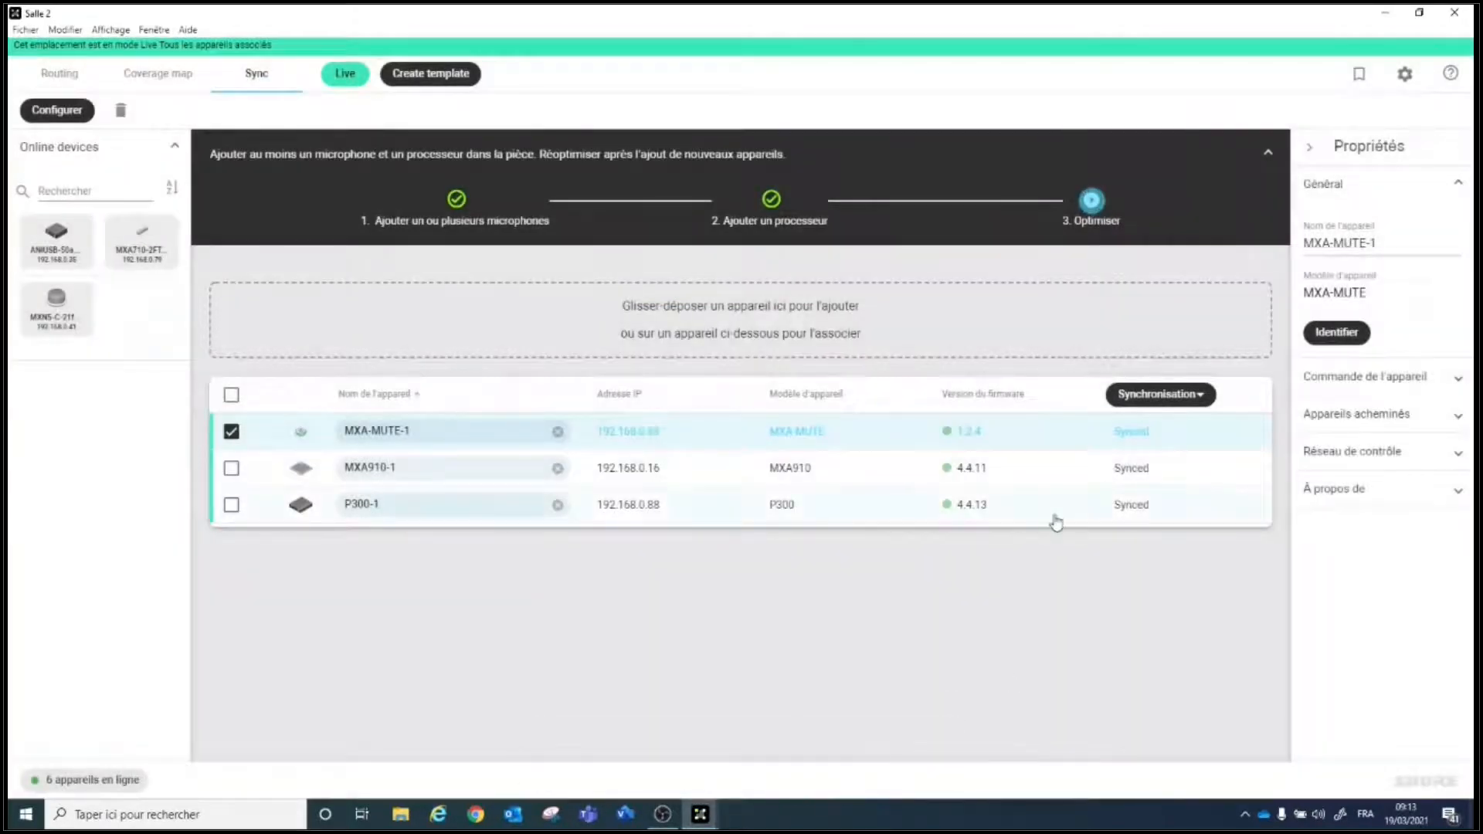
Step: Review Salle 2's live routing diagram and the MXA910-1 lobes on the coverage map
{"action": "left_click", "coordinate": [351, 86]}
{"action": "left_click", "coordinate": [46, 77]}
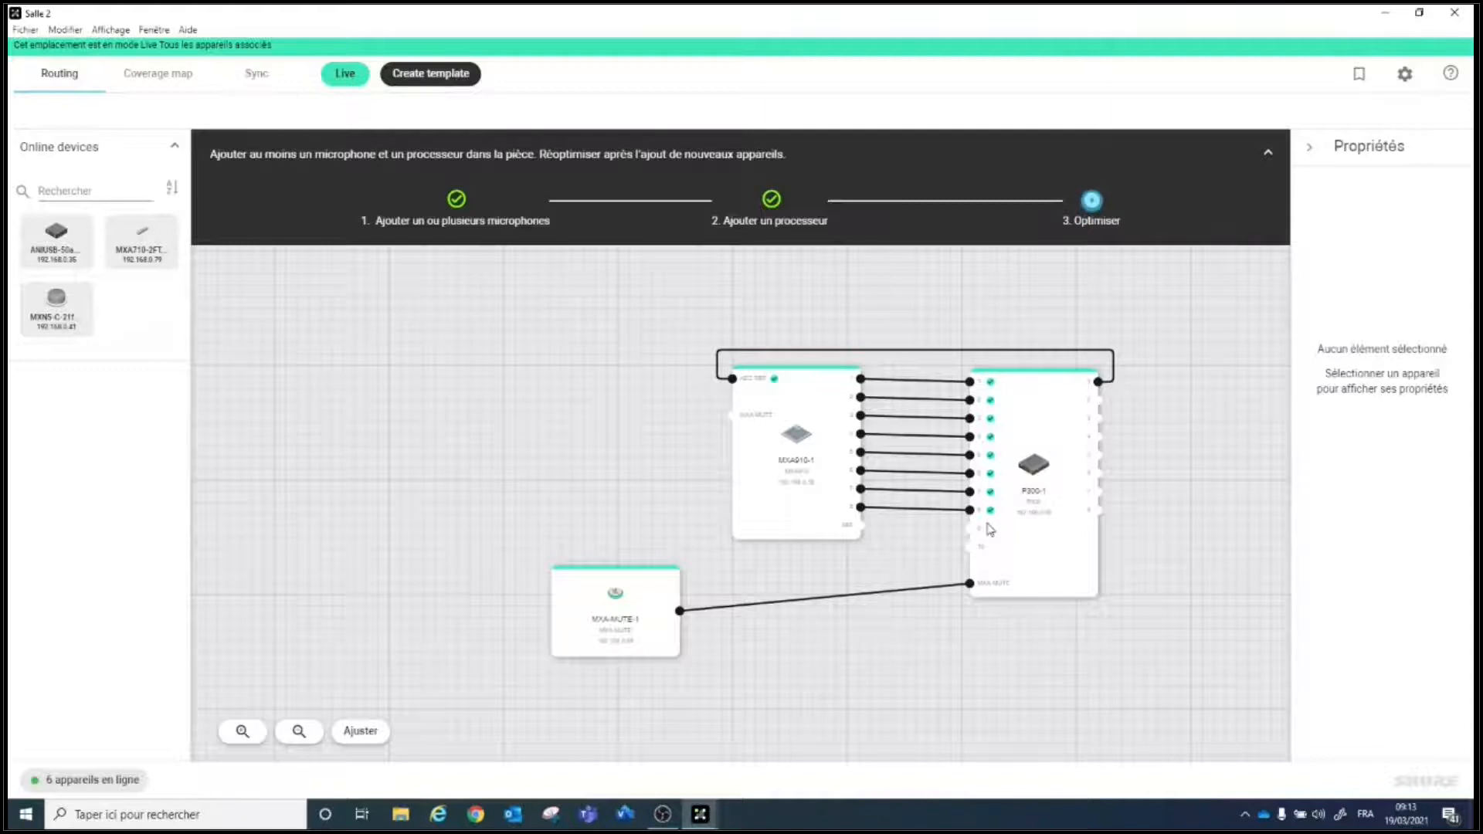
{"action": "left_click", "coordinate": [1268, 154]}
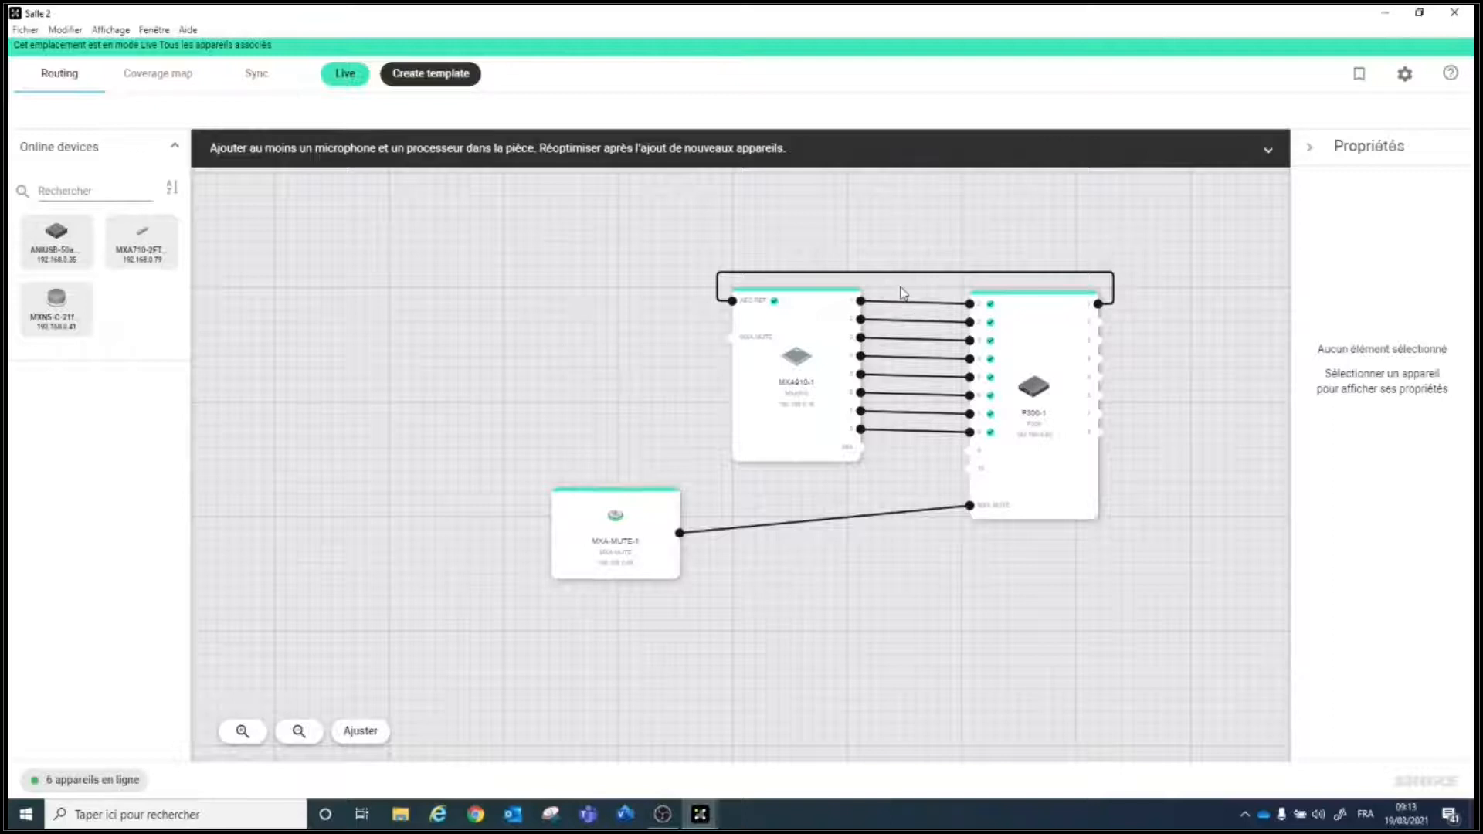
{"action": "left_click", "coordinate": [147, 87]}
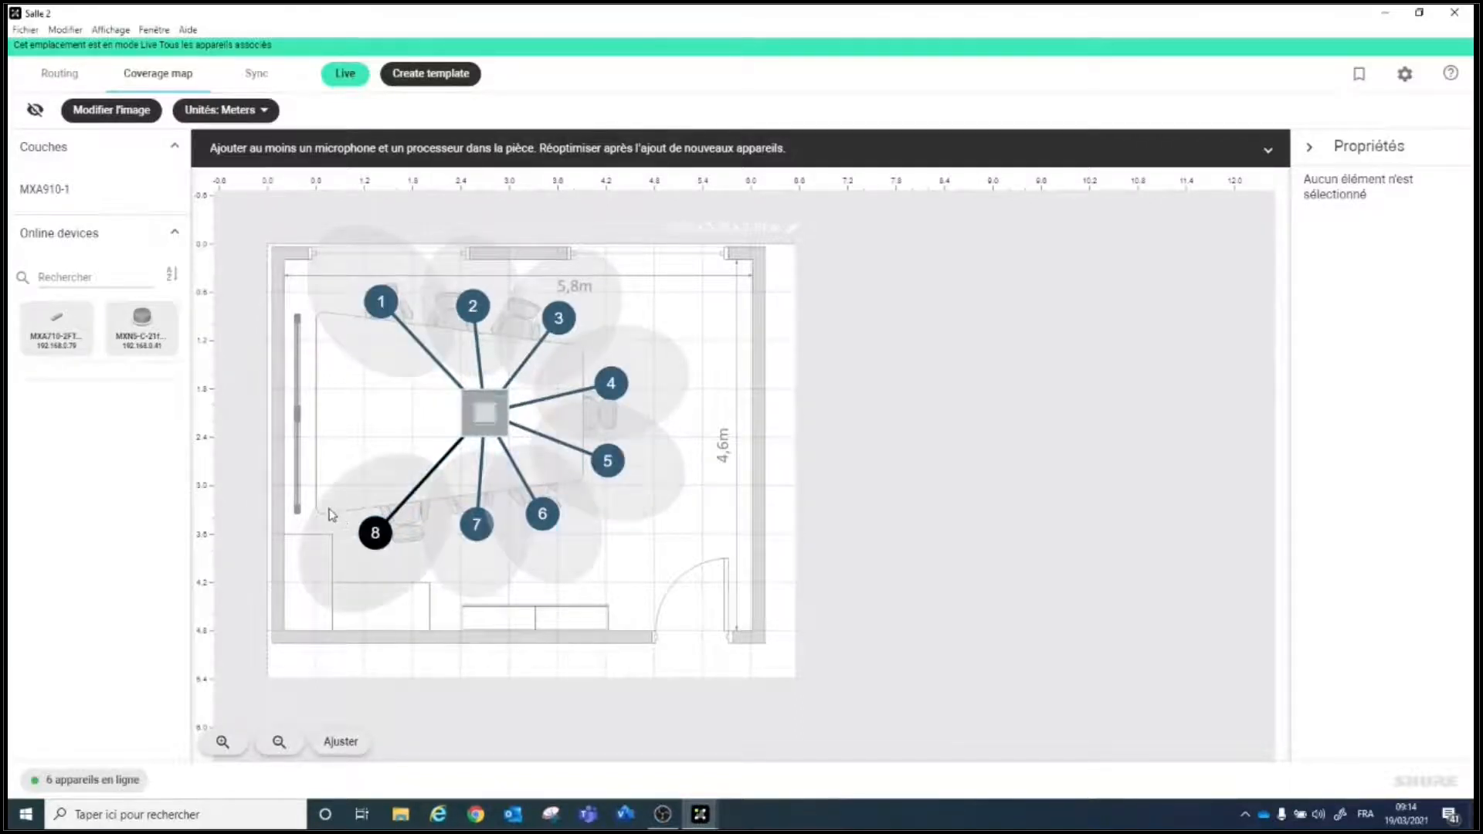
{"action": "left_click", "coordinate": [59, 81]}
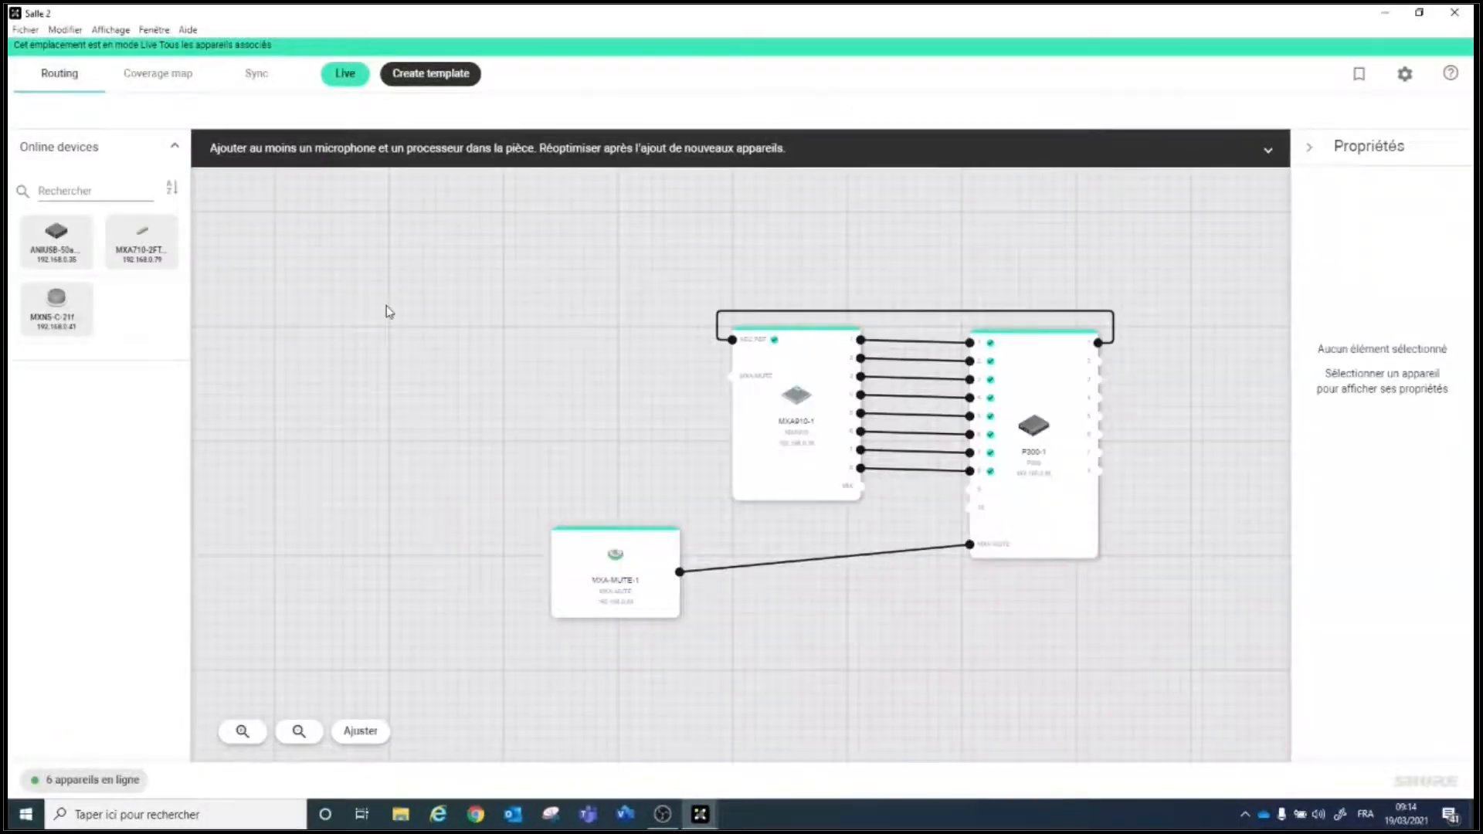
Step: Open the P300-1's live configuration and set its automixer's maximum number of open channels to 3
{"action": "left_click", "coordinate": [1042, 433]}
{"action": "left_click", "coordinate": [1041, 432]}
{"action": "double_click", "coordinate": [1041, 433]}
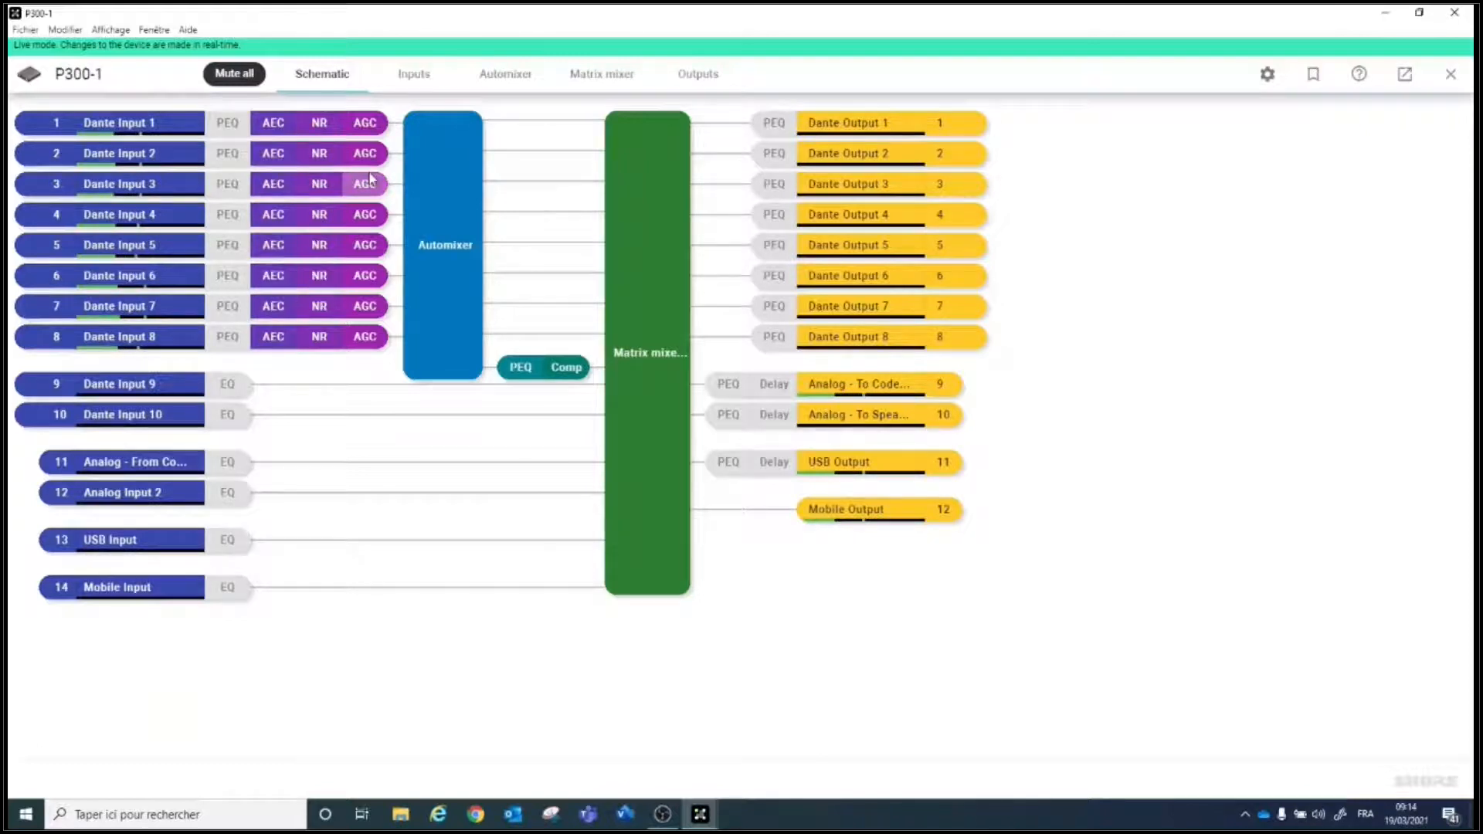
{"action": "left_click", "coordinate": [425, 212]}
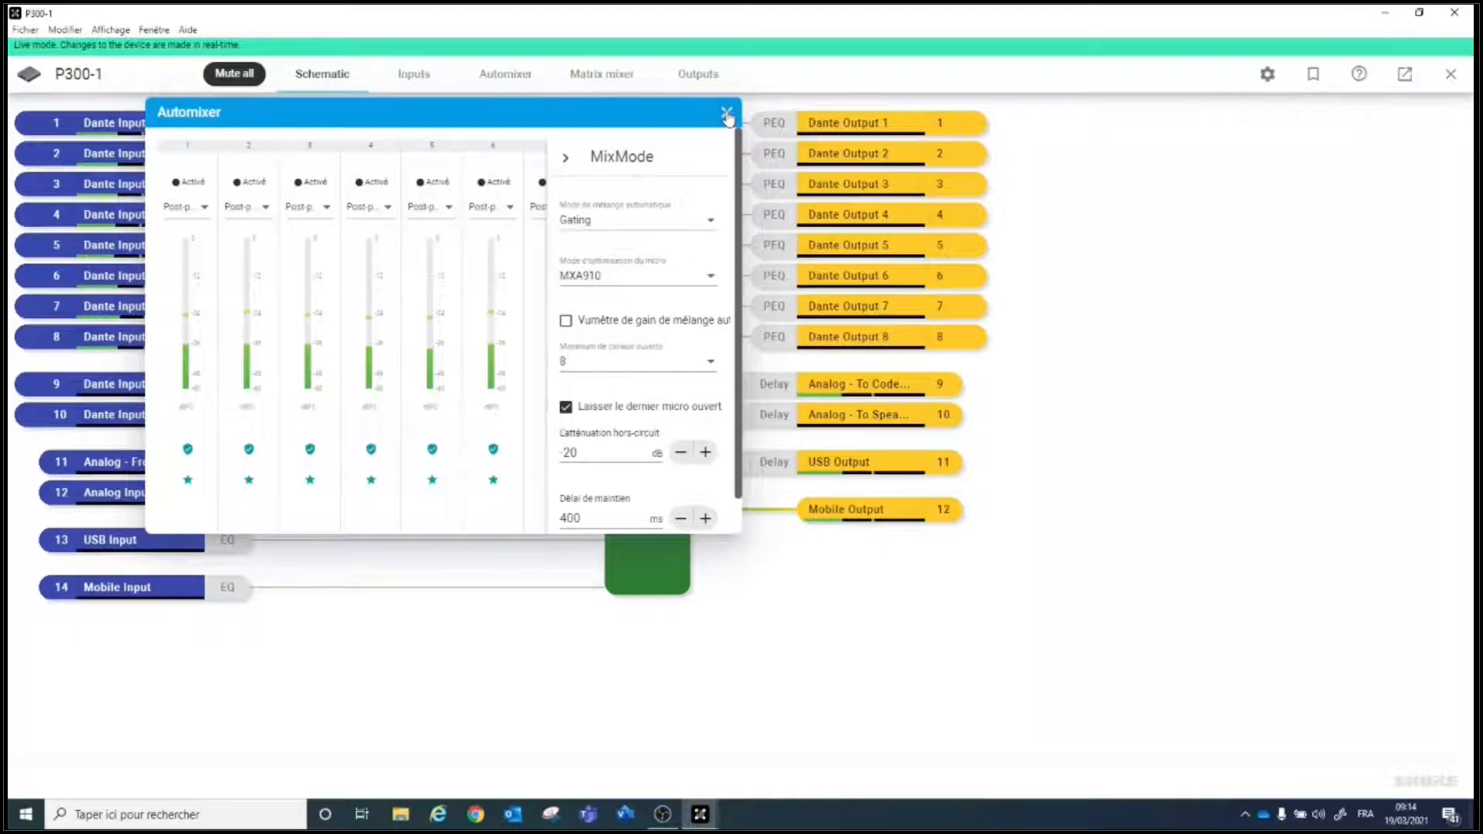
{"action": "left_click", "coordinate": [580, 365]}
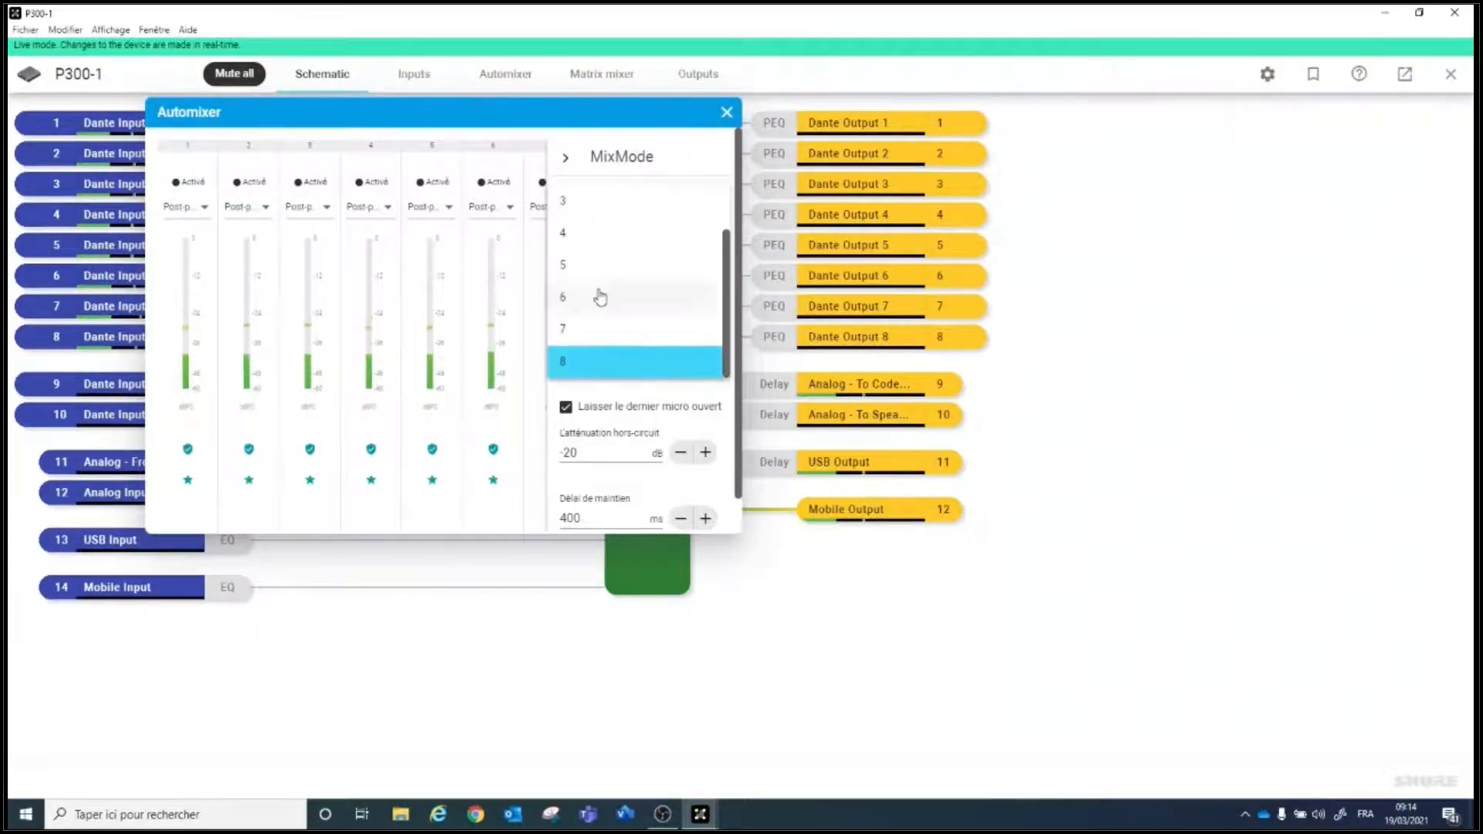
{"action": "left_click", "coordinate": [586, 209]}
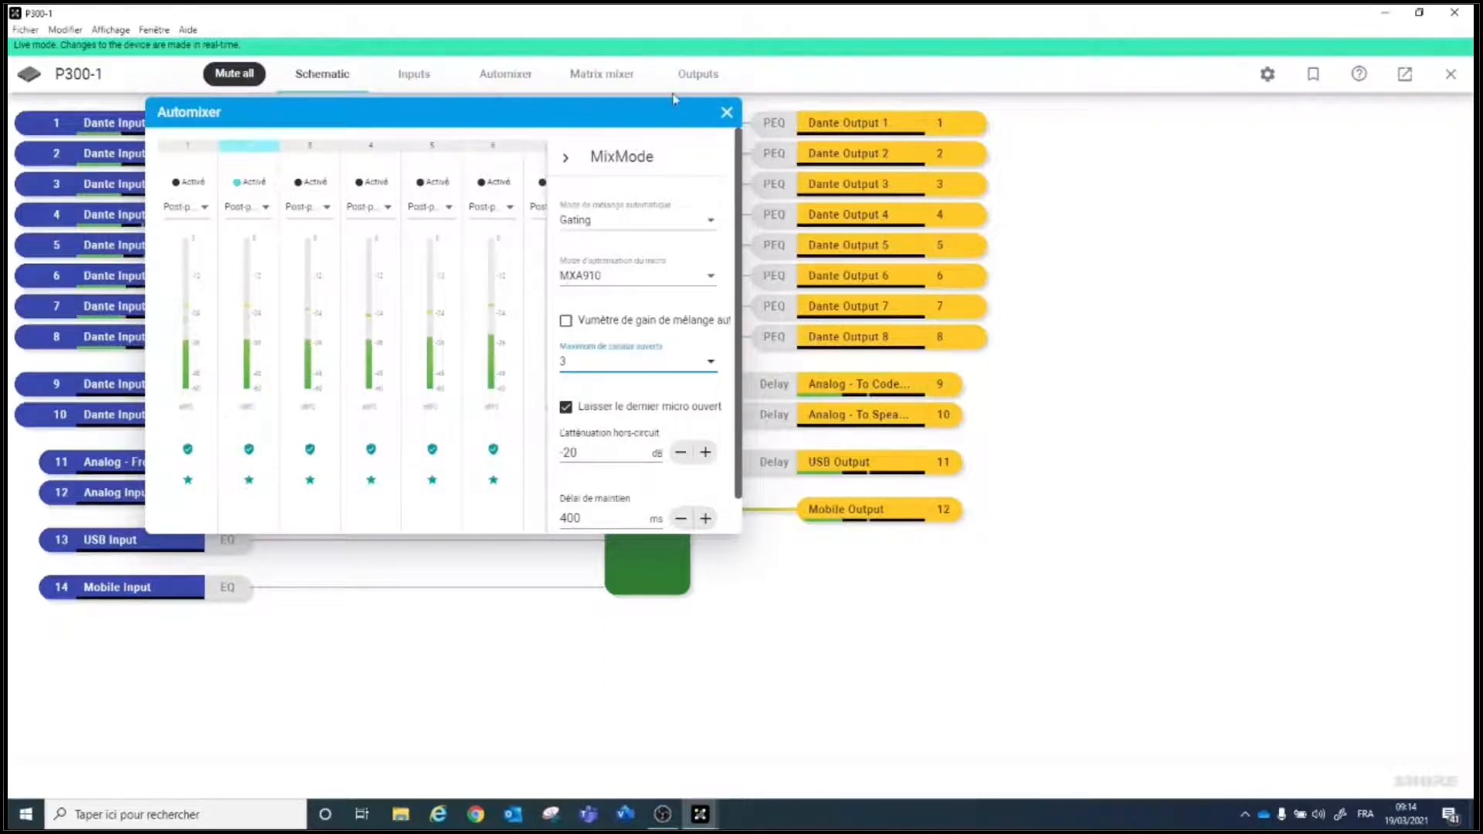
{"action": "left_click", "coordinate": [726, 114]}
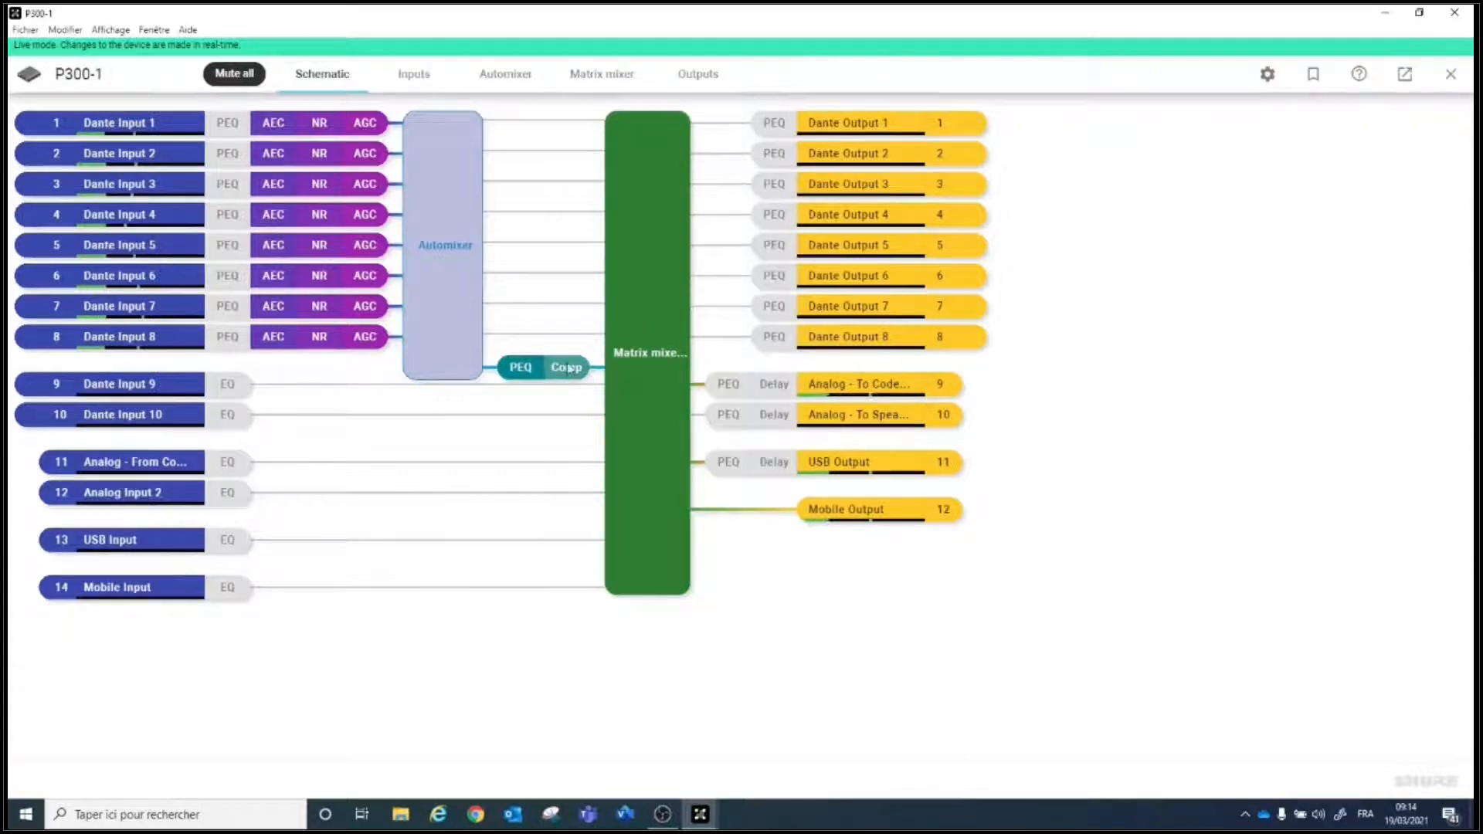
Step: Enable filter 1 in the P300-1 automixer's PEQ and lower its low-shelf gain
{"action": "left_click", "coordinate": [525, 370]}
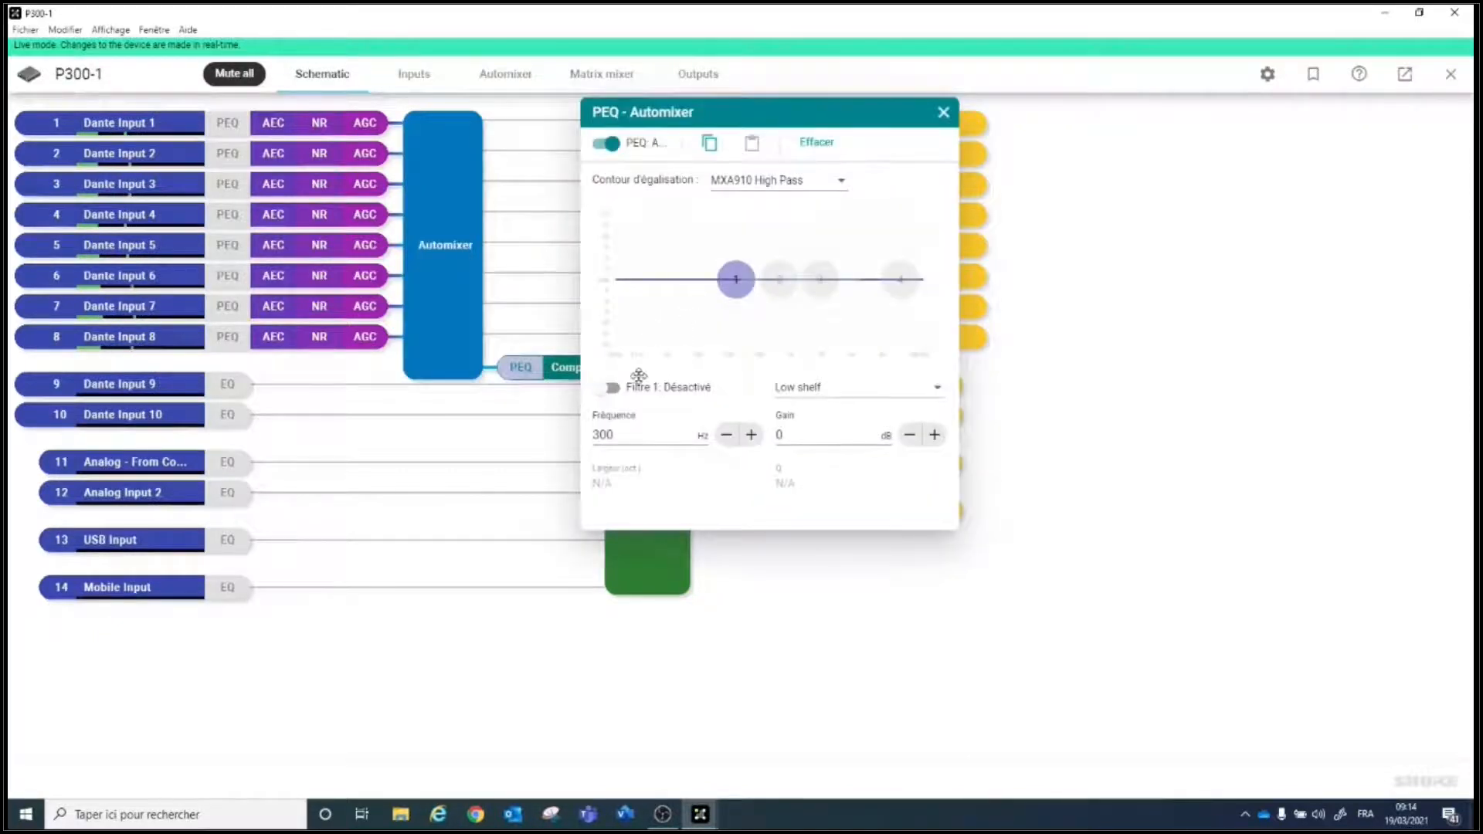
{"action": "left_click", "coordinate": [610, 389]}
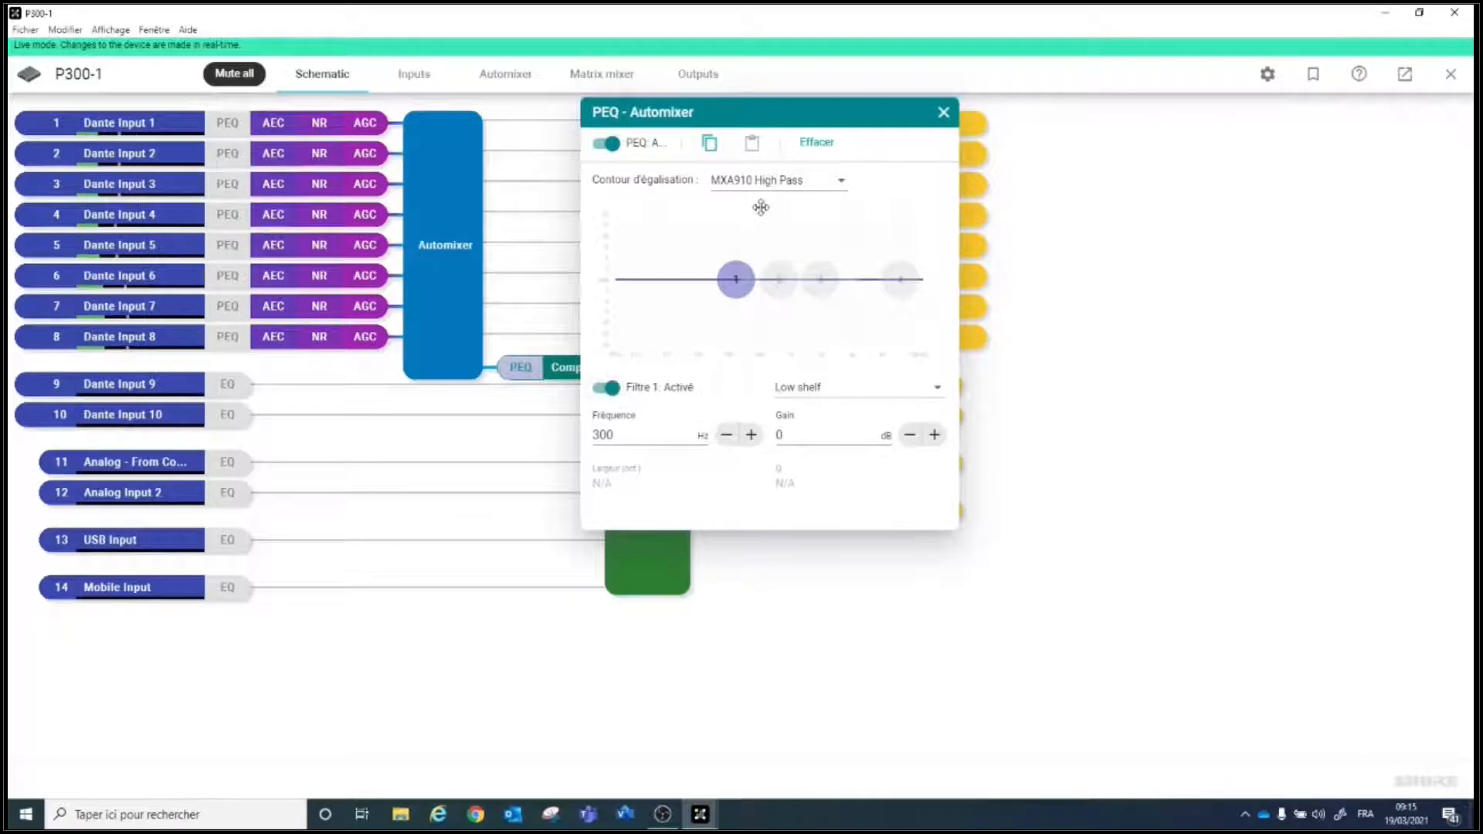
{"action": "left_click", "coordinate": [736, 284]}
{"action": "left_click", "coordinate": [911, 435]}
{"action": "left_click", "coordinate": [911, 435]}
{"action": "left_click", "coordinate": [910, 435]}
{"action": "left_click", "coordinate": [911, 435]}
{"action": "left_click", "coordinate": [910, 435]}
{"action": "left_click", "coordinate": [911, 435]}
Step: Change filter 1 of the automixer's PEQ to a low cut at 150 Hz
{"action": "left_click", "coordinate": [843, 395]}
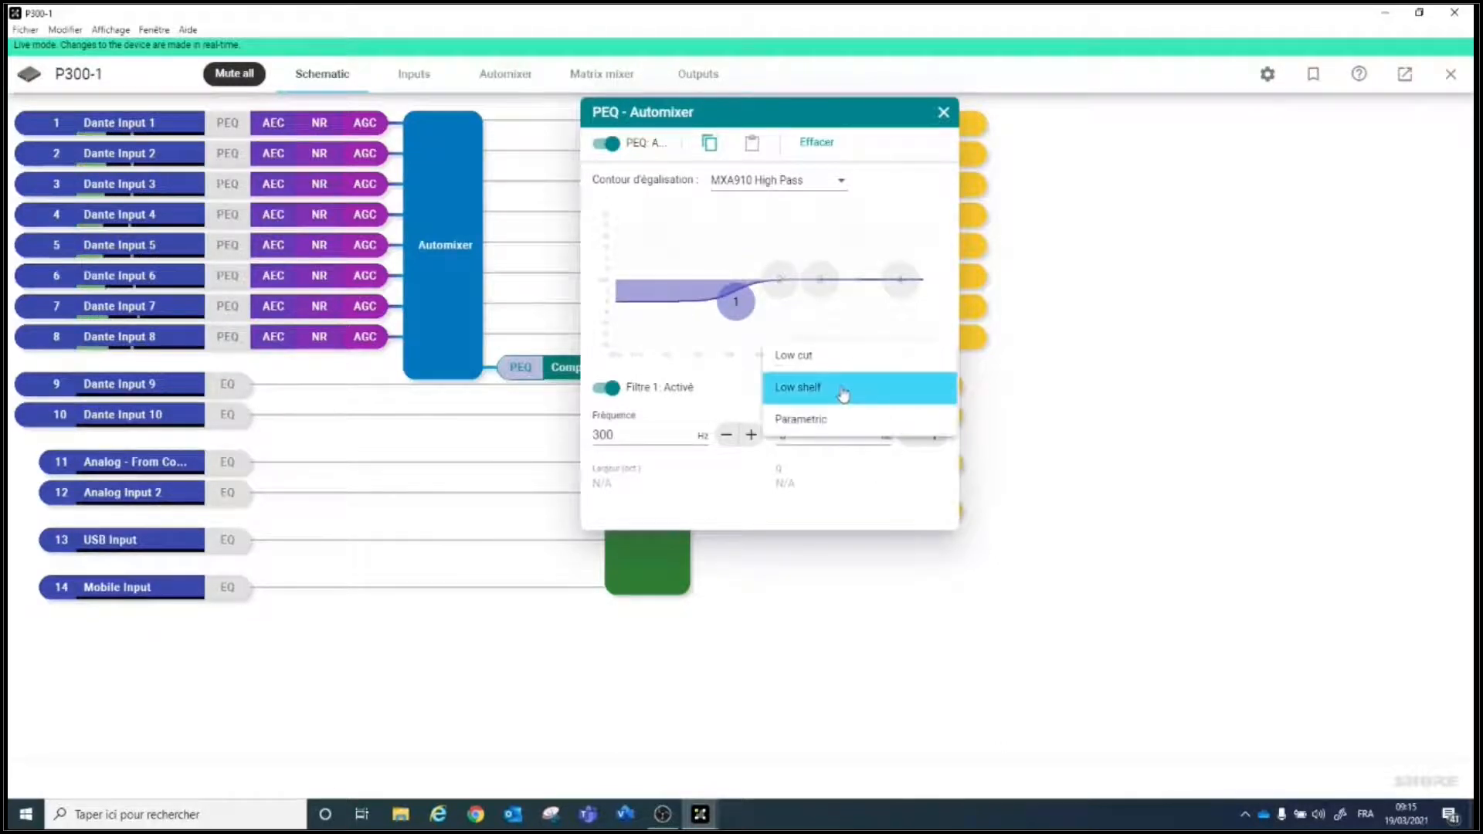
{"action": "left_click", "coordinate": [815, 360]}
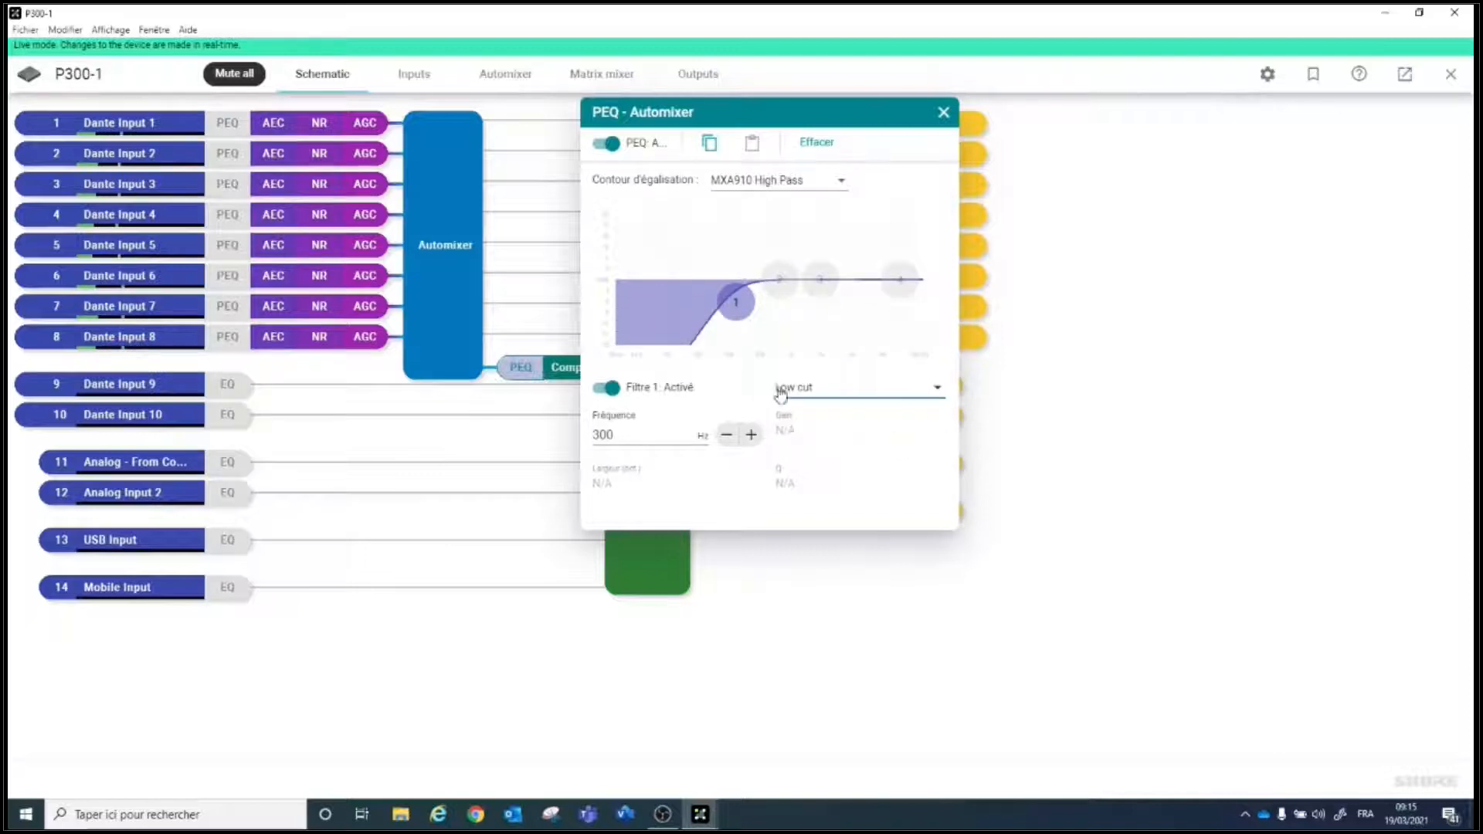
{"action": "left_click_drag", "start_coordinate": [632, 434], "coordinate": [570, 435]}
{"action": "type", "text": "150"}
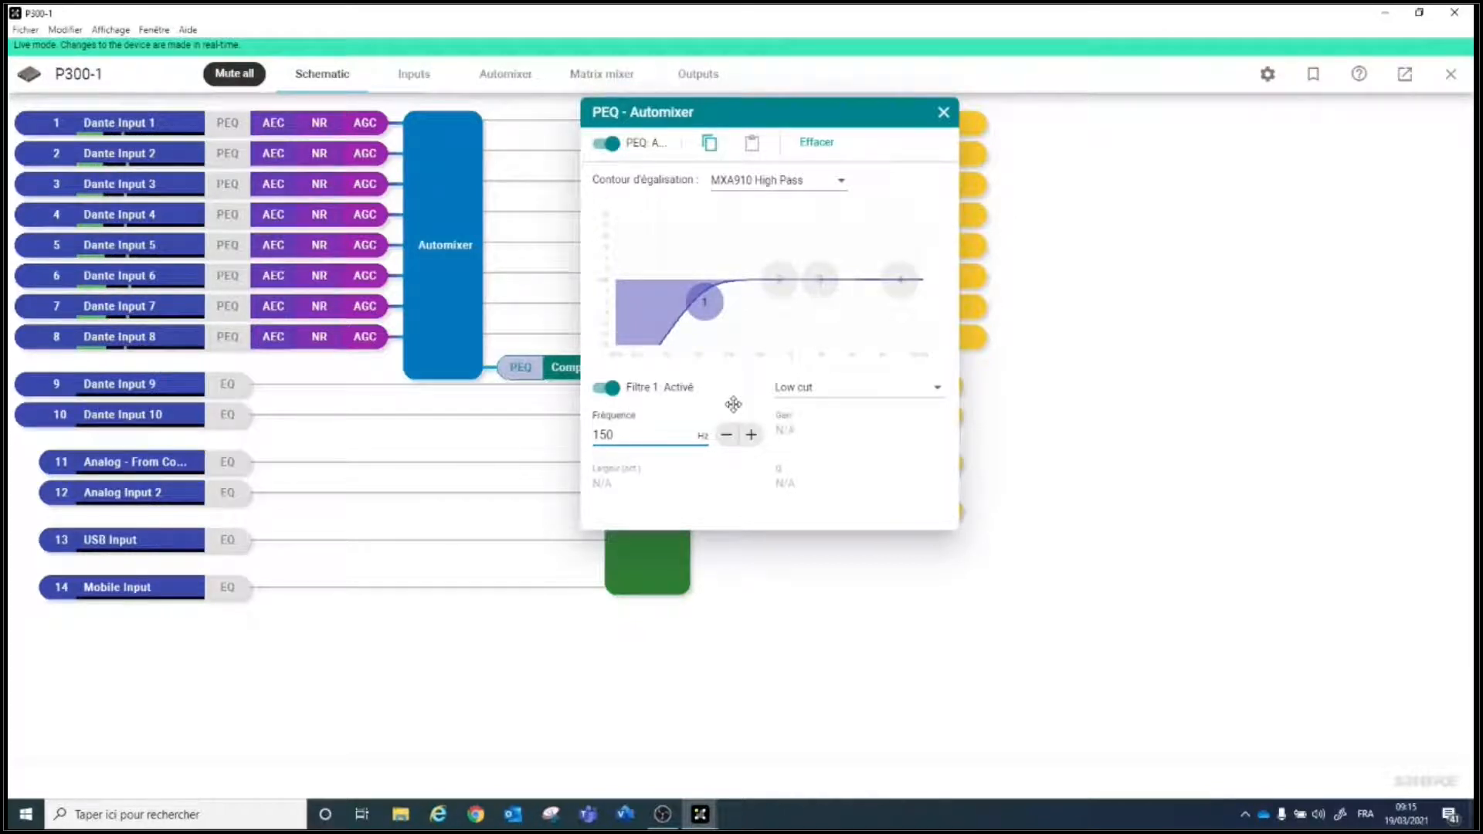
{"action": "left_click", "coordinate": [943, 114]}
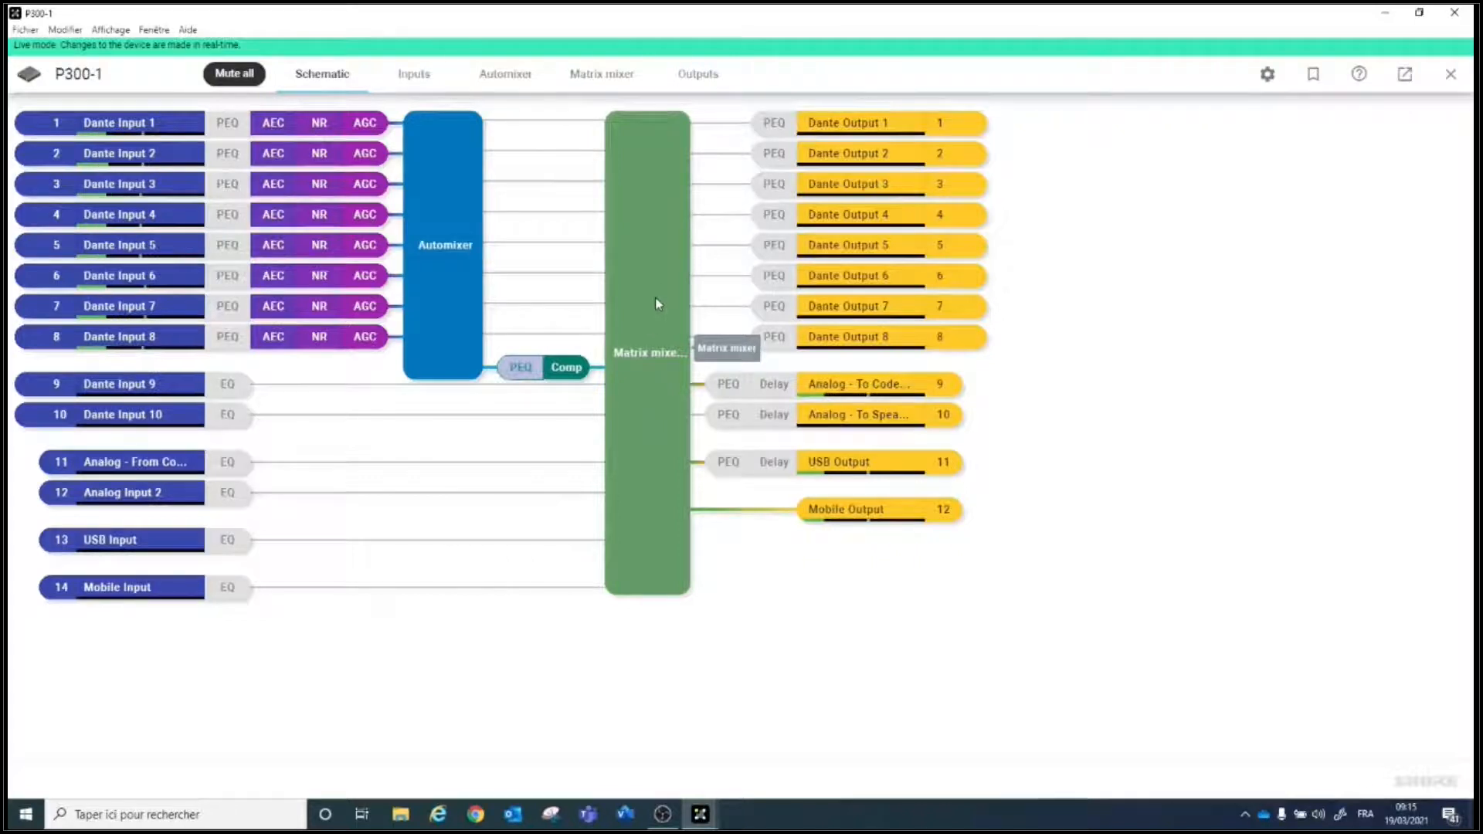
Step: Examine the P300-1's matrix mixer routes, and the MXA910-1's channel and IntelliMix settings
{"action": "left_click", "coordinate": [614, 81]}
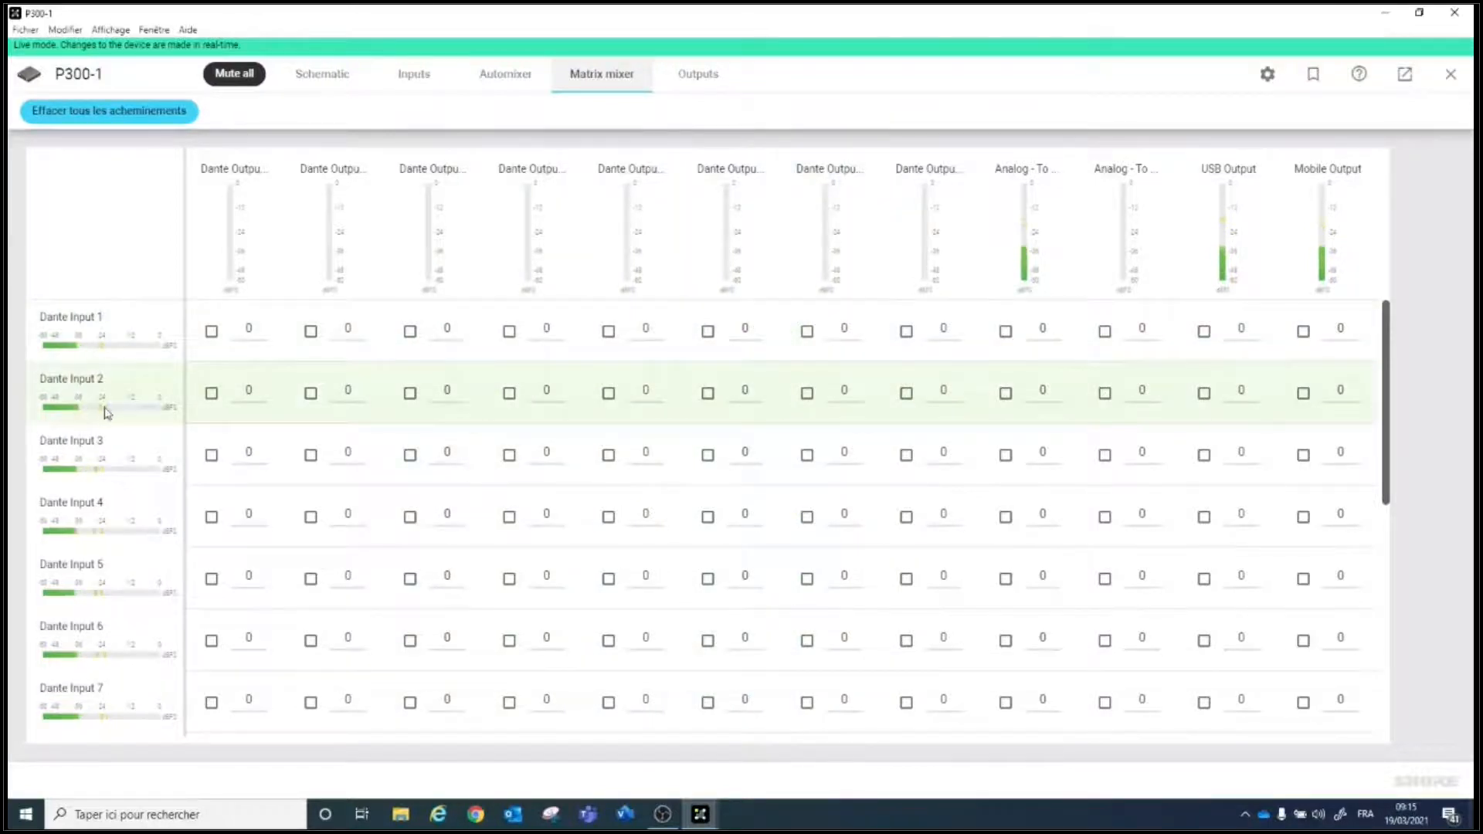
{"action": "scroll", "coordinate": [108, 413], "scroll_direction": "down", "scroll_amount": 2}
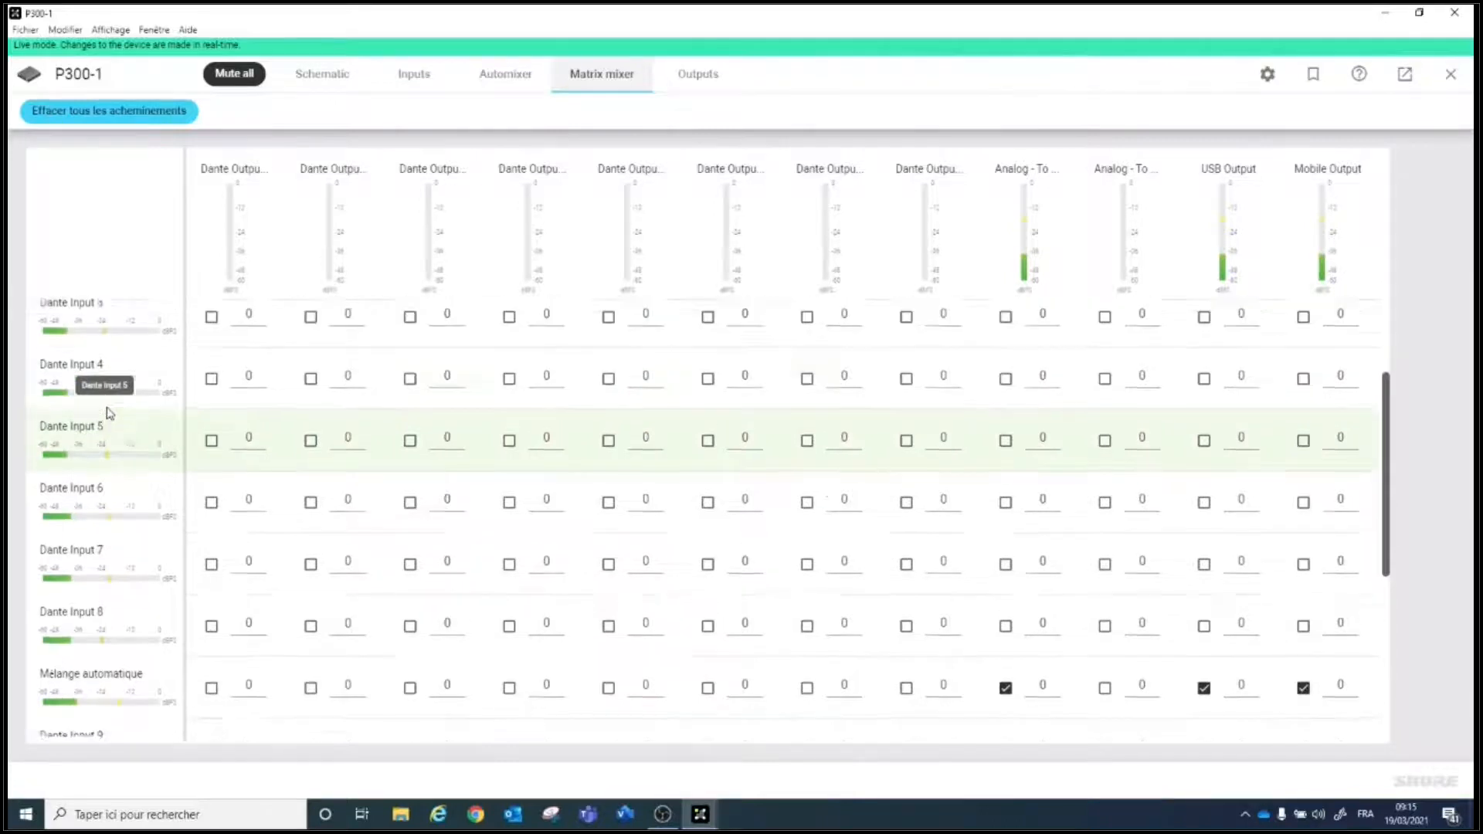
{"action": "scroll", "coordinate": [110, 414], "scroll_direction": "up", "scroll_amount": 2}
{"action": "scroll", "coordinate": [110, 519], "scroll_direction": "down", "scroll_amount": 2}
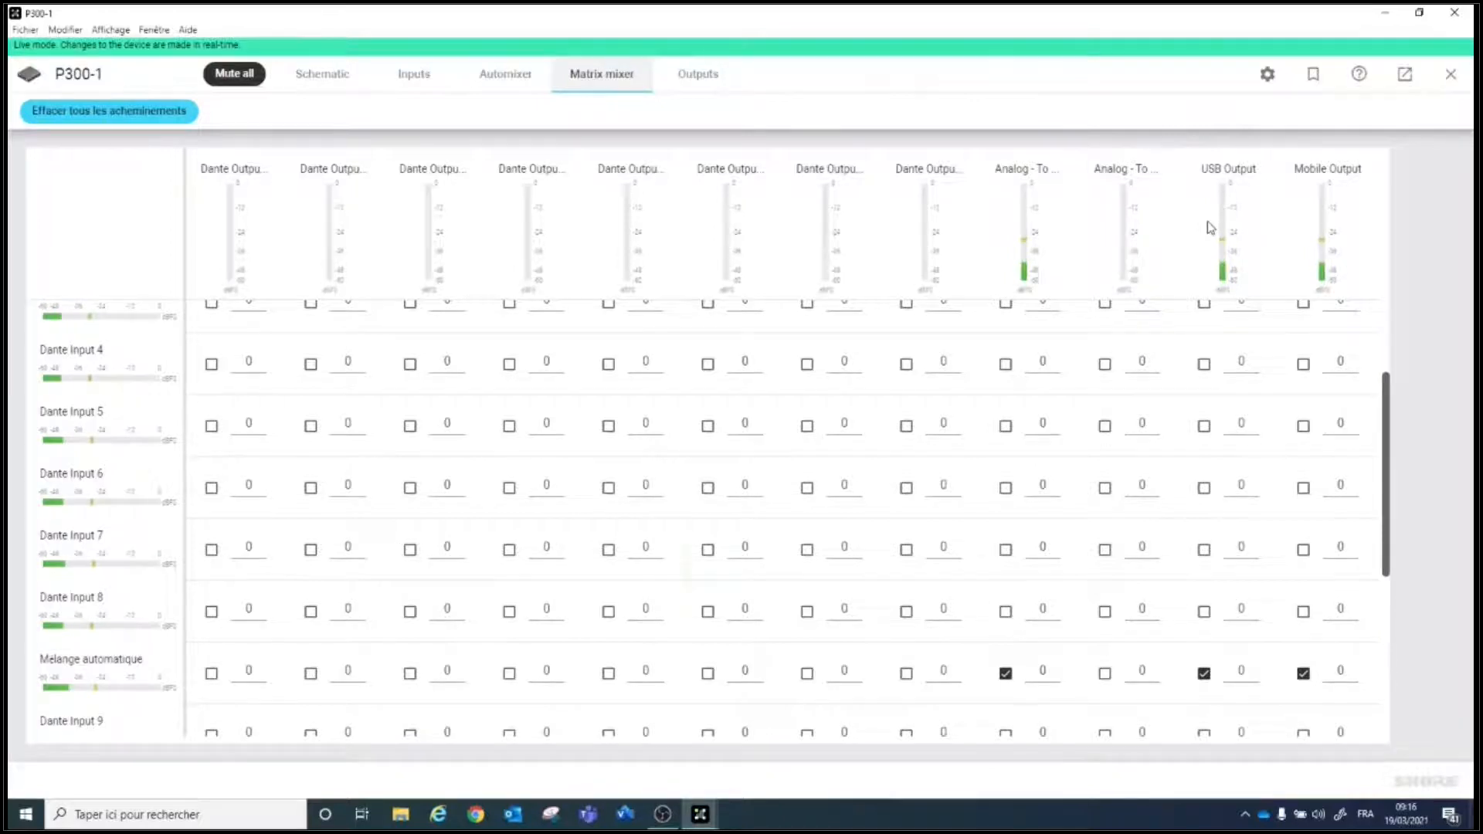
{"action": "scroll", "coordinate": [734, 491], "scroll_direction": "down", "scroll_amount": 2}
{"action": "scroll", "coordinate": [718, 498], "scroll_direction": "down", "scroll_amount": 3}
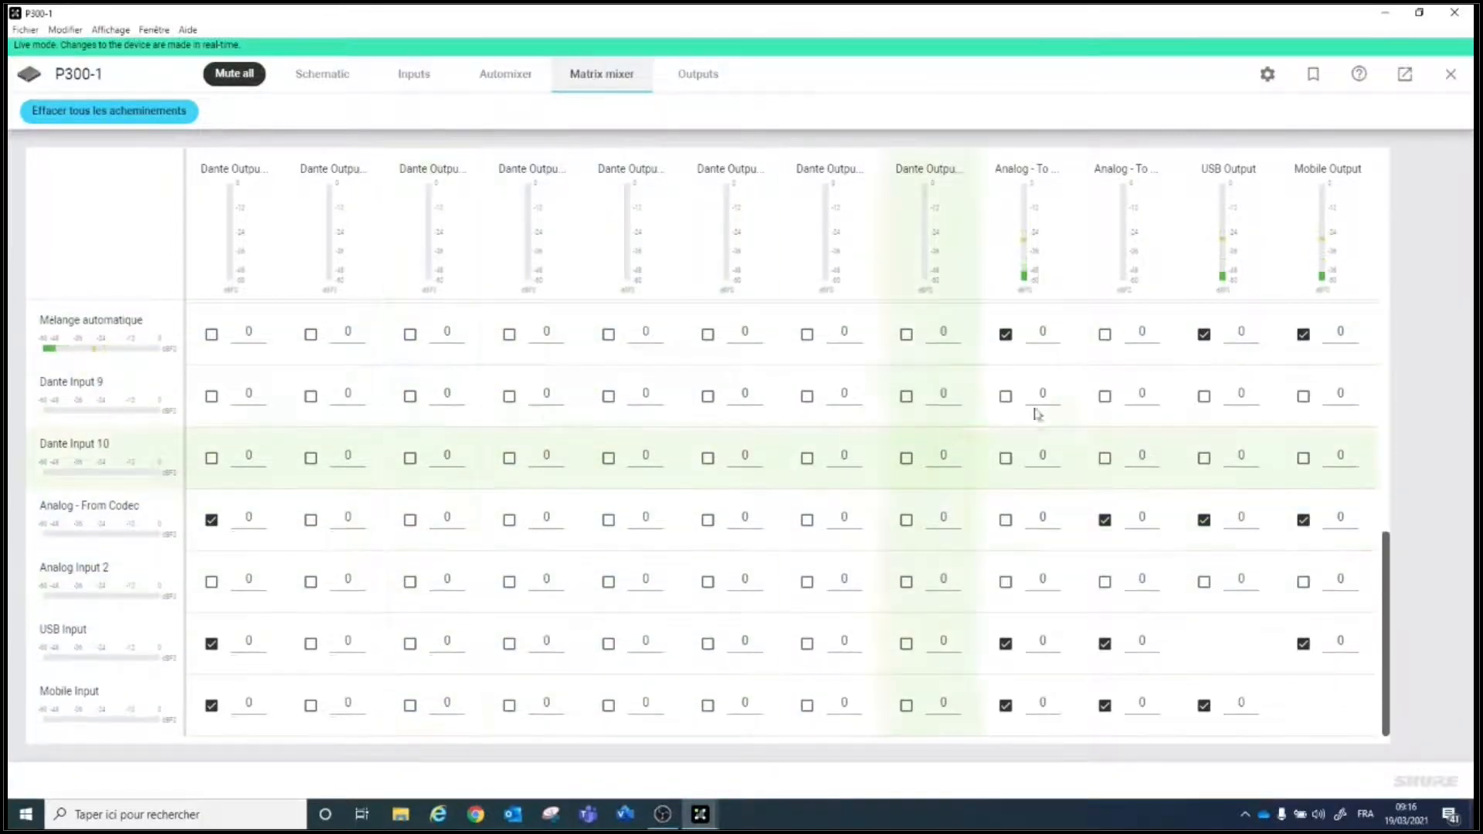
{"action": "left_click", "coordinate": [1450, 77]}
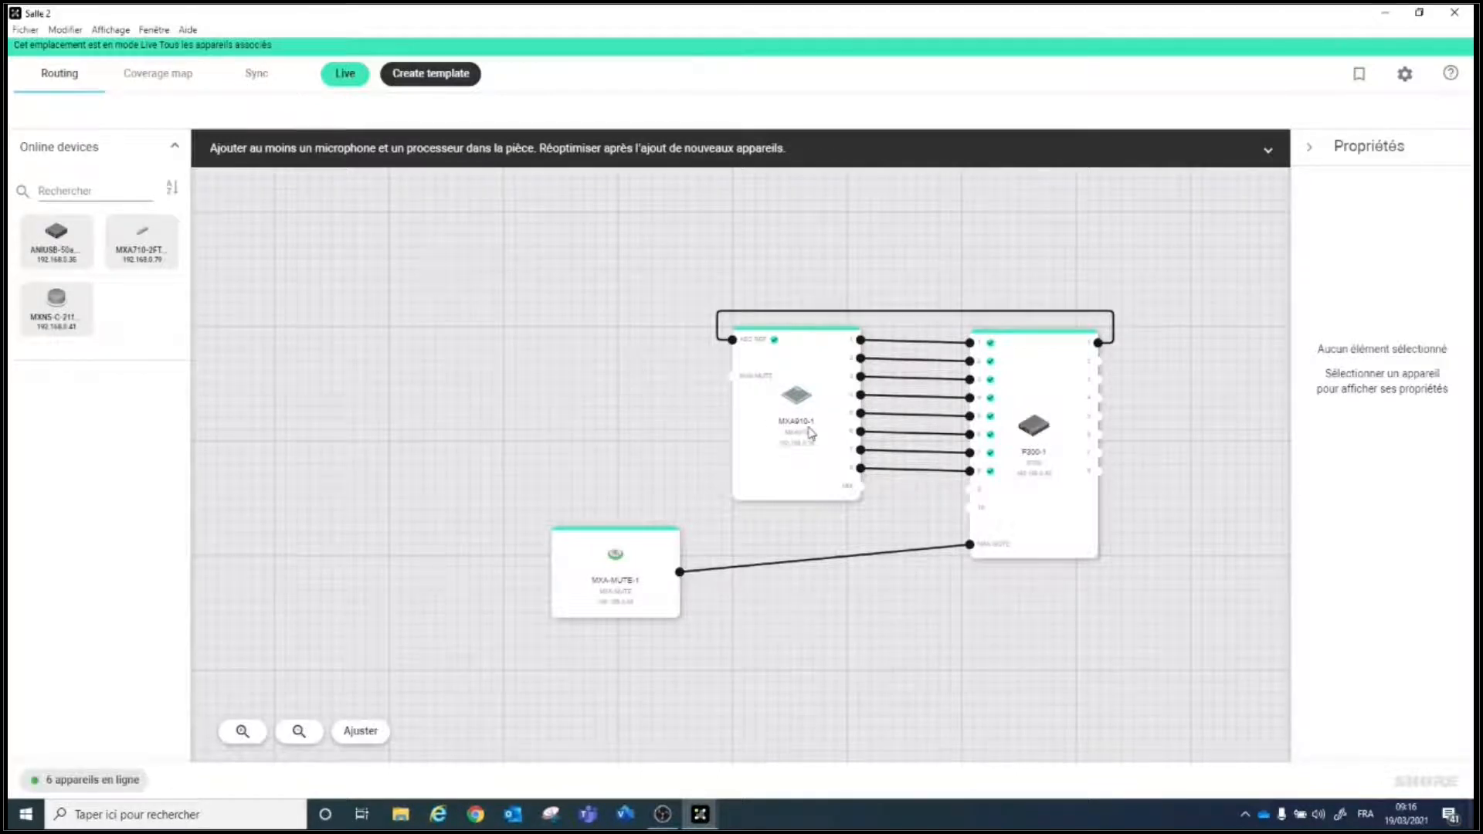
{"action": "left_click", "coordinate": [811, 433]}
{"action": "double_click", "coordinate": [811, 432]}
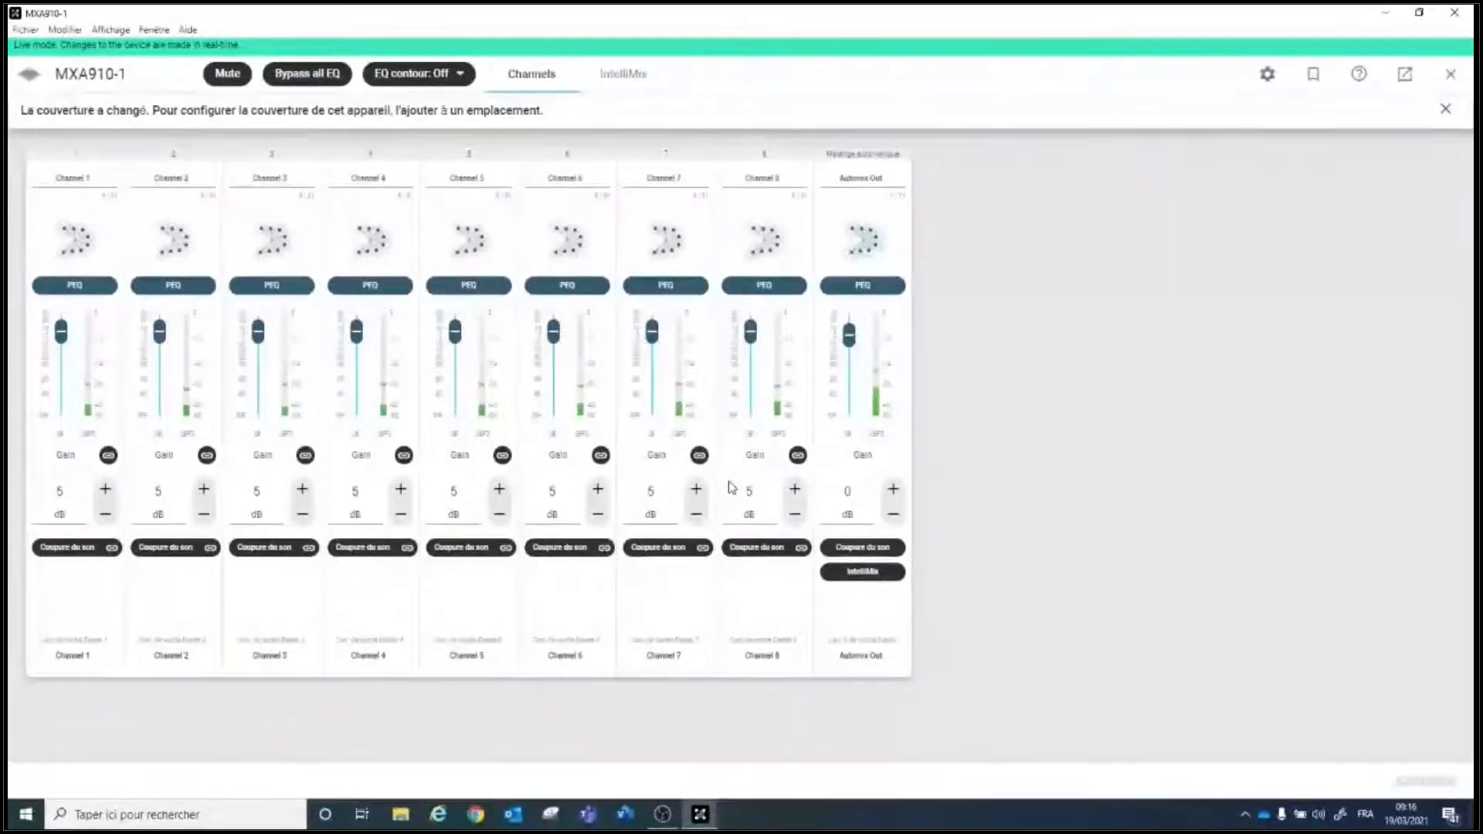
{"action": "left_click", "coordinate": [632, 82]}
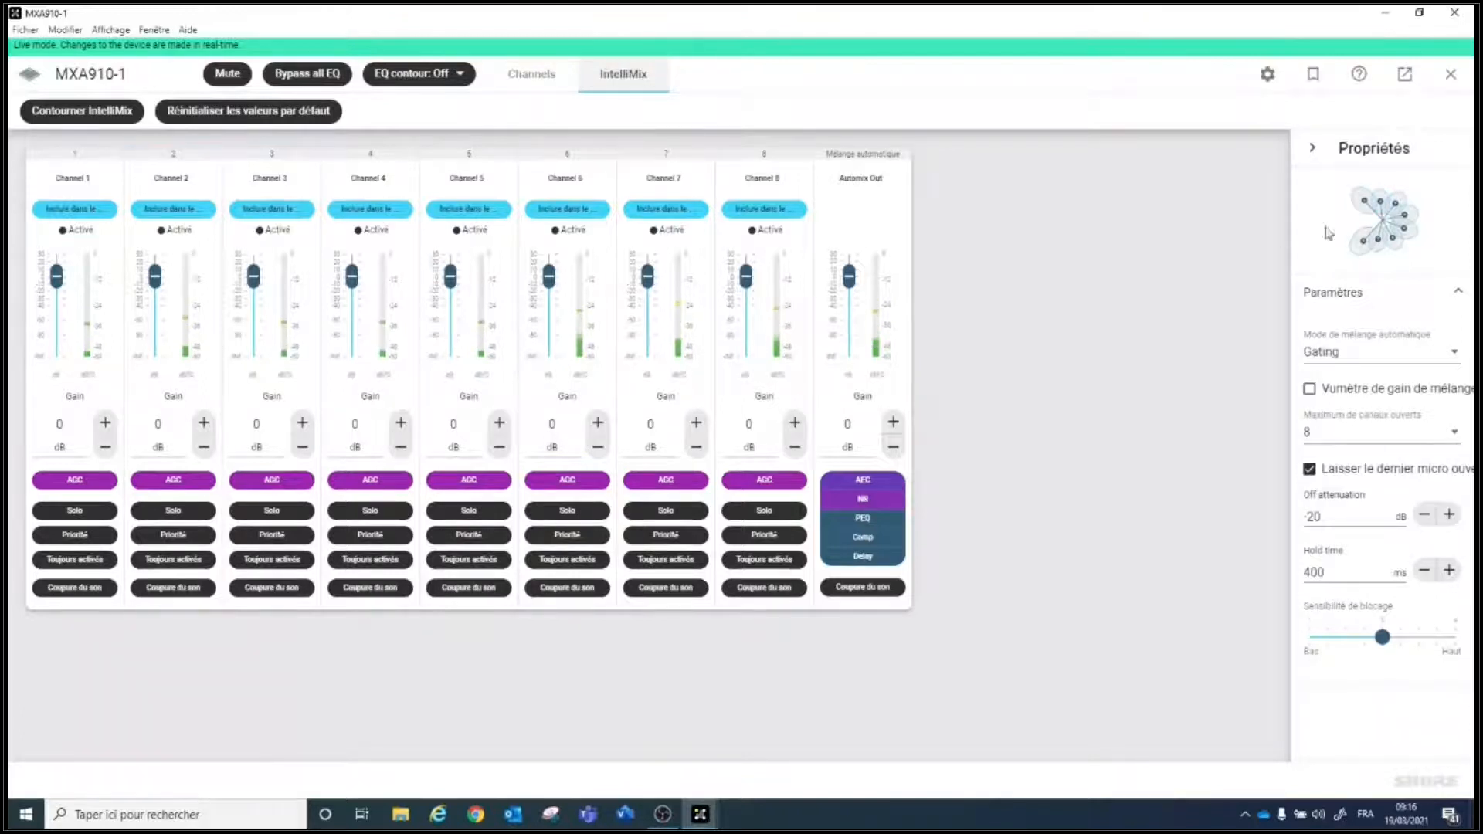
{"action": "left_click", "coordinate": [1444, 77]}
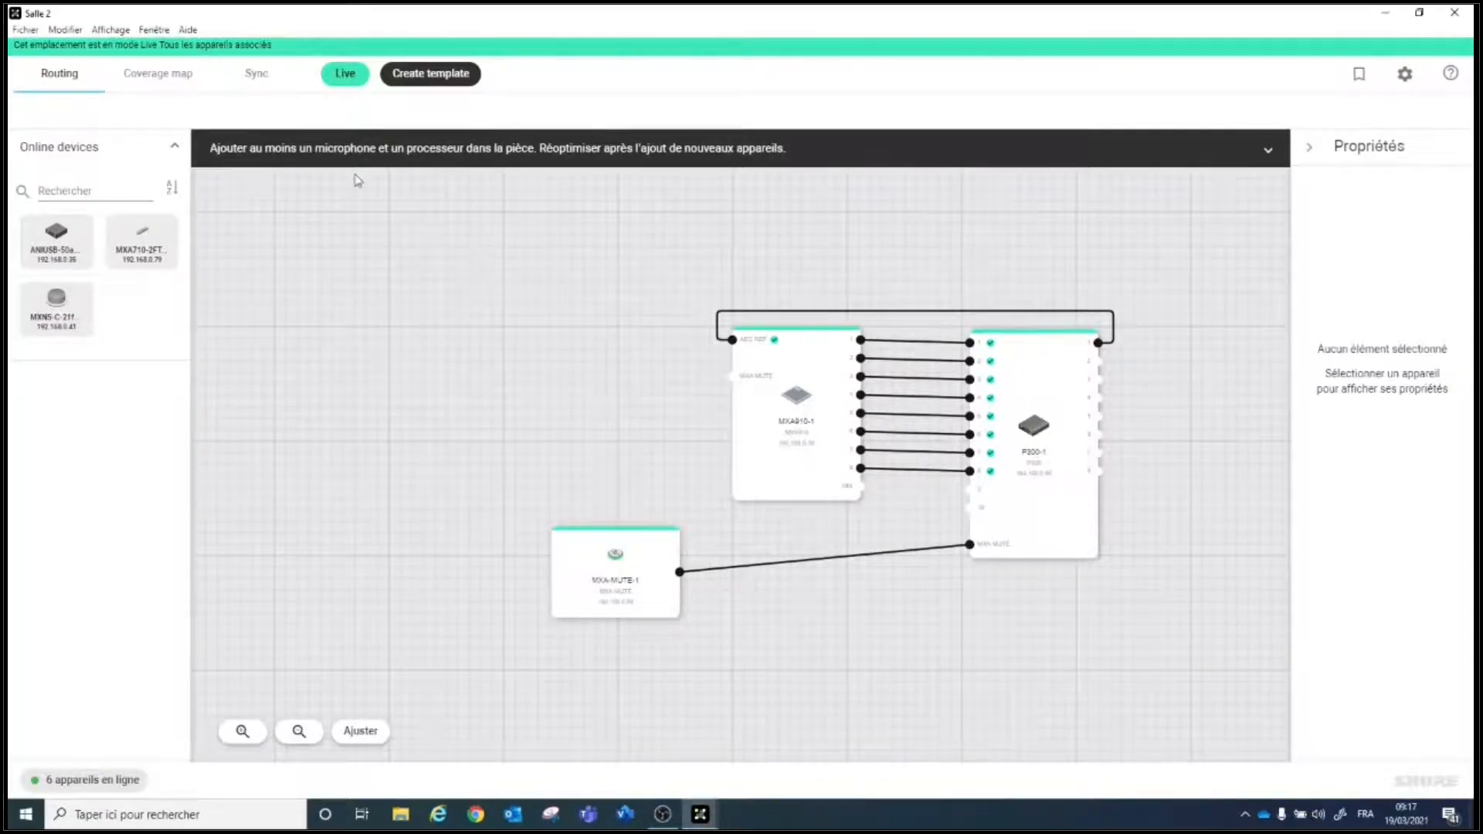
Step: Pull the current settings of all associated devices into Salle 2's design
{"action": "left_click", "coordinate": [255, 80]}
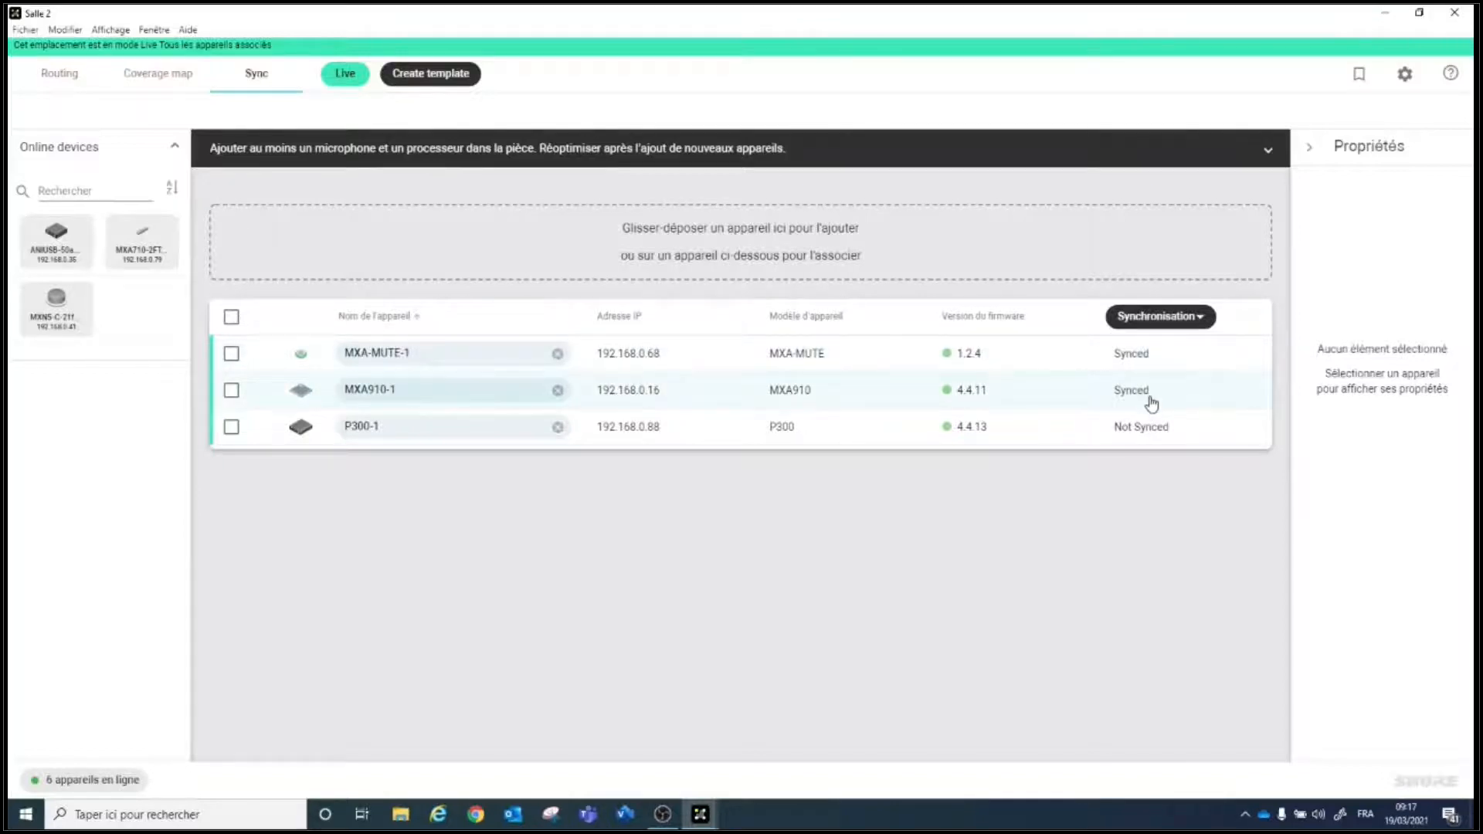
{"action": "left_click", "coordinate": [1151, 318]}
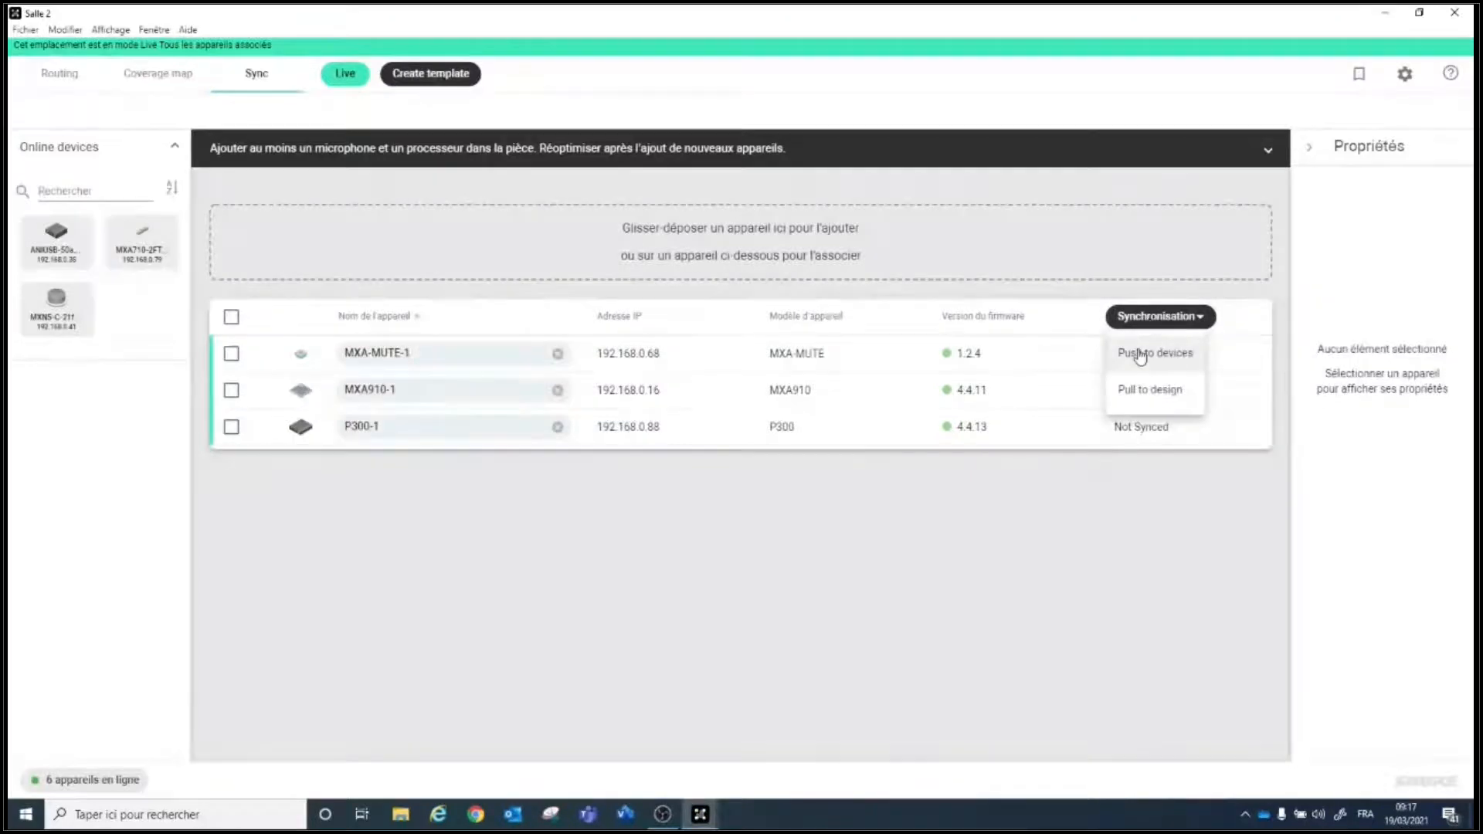
{"action": "left_click", "coordinate": [1139, 399]}
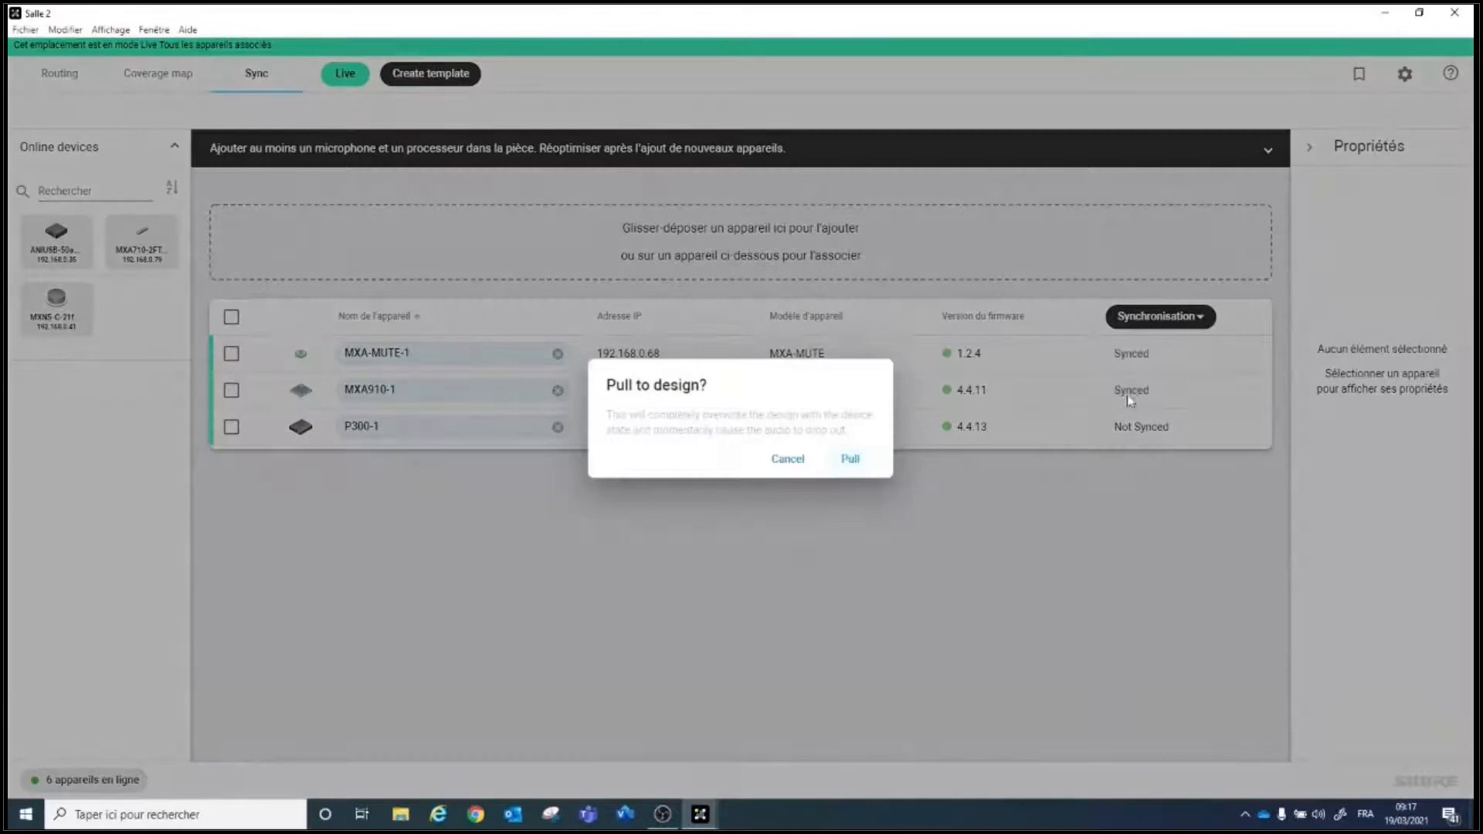
{"action": "left_click", "coordinate": [849, 461]}
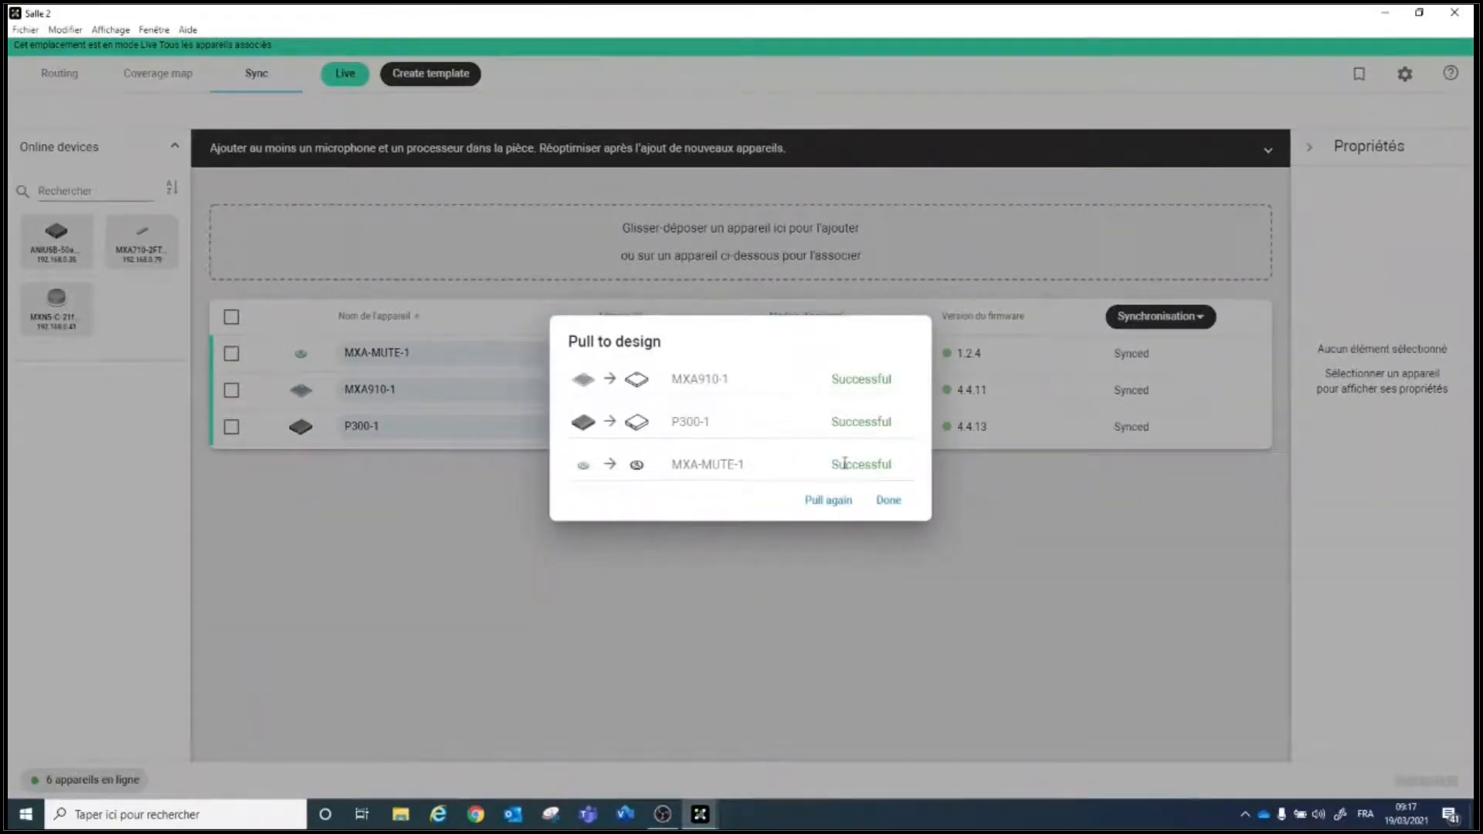
{"action": "left_click", "coordinate": [888, 500]}
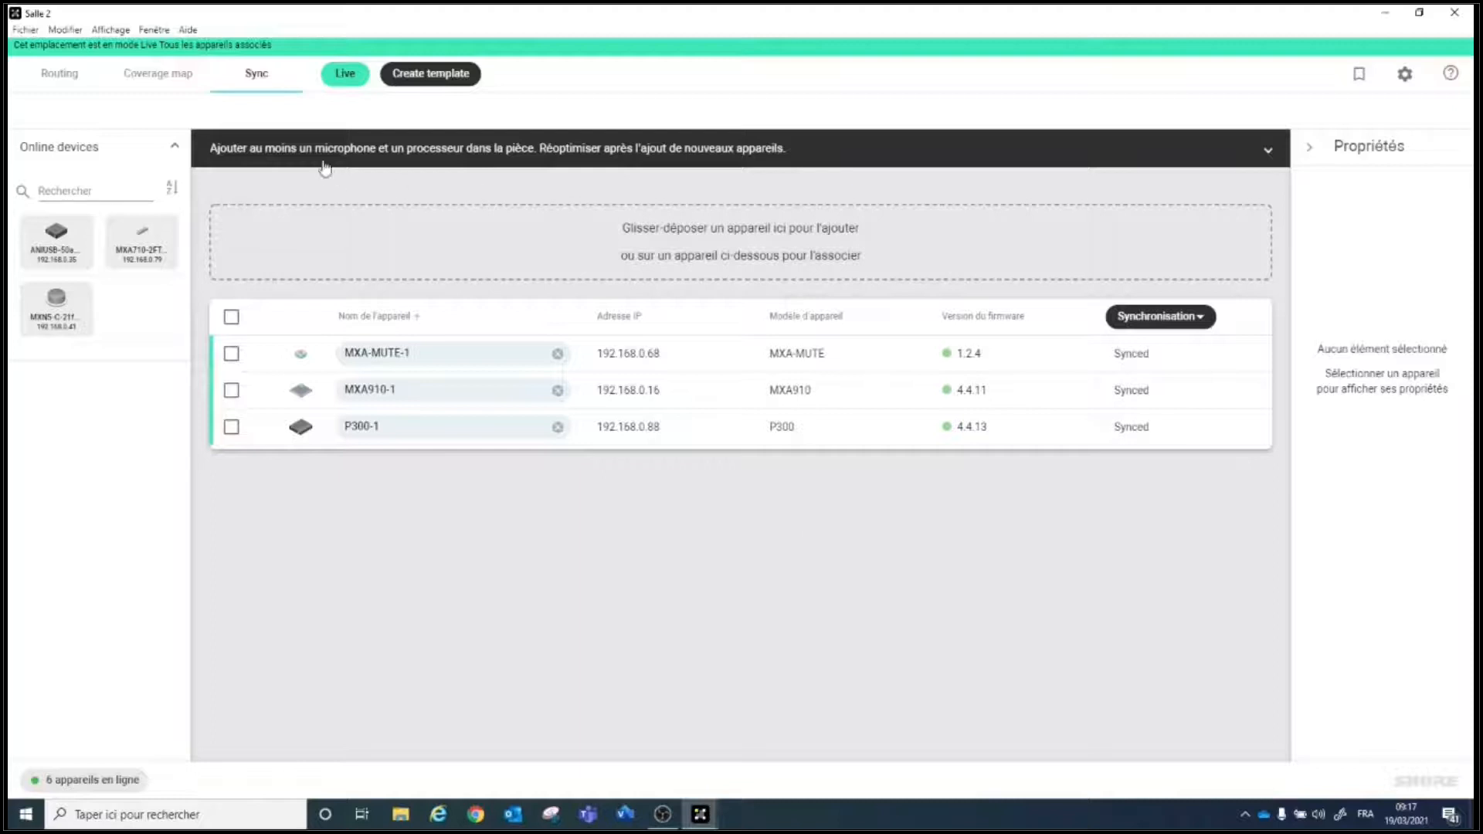
Step: Examine the P300-1's schematic and the MXA910-1's channel levels from Salle 2's routing view
{"action": "left_click", "coordinate": [62, 78]}
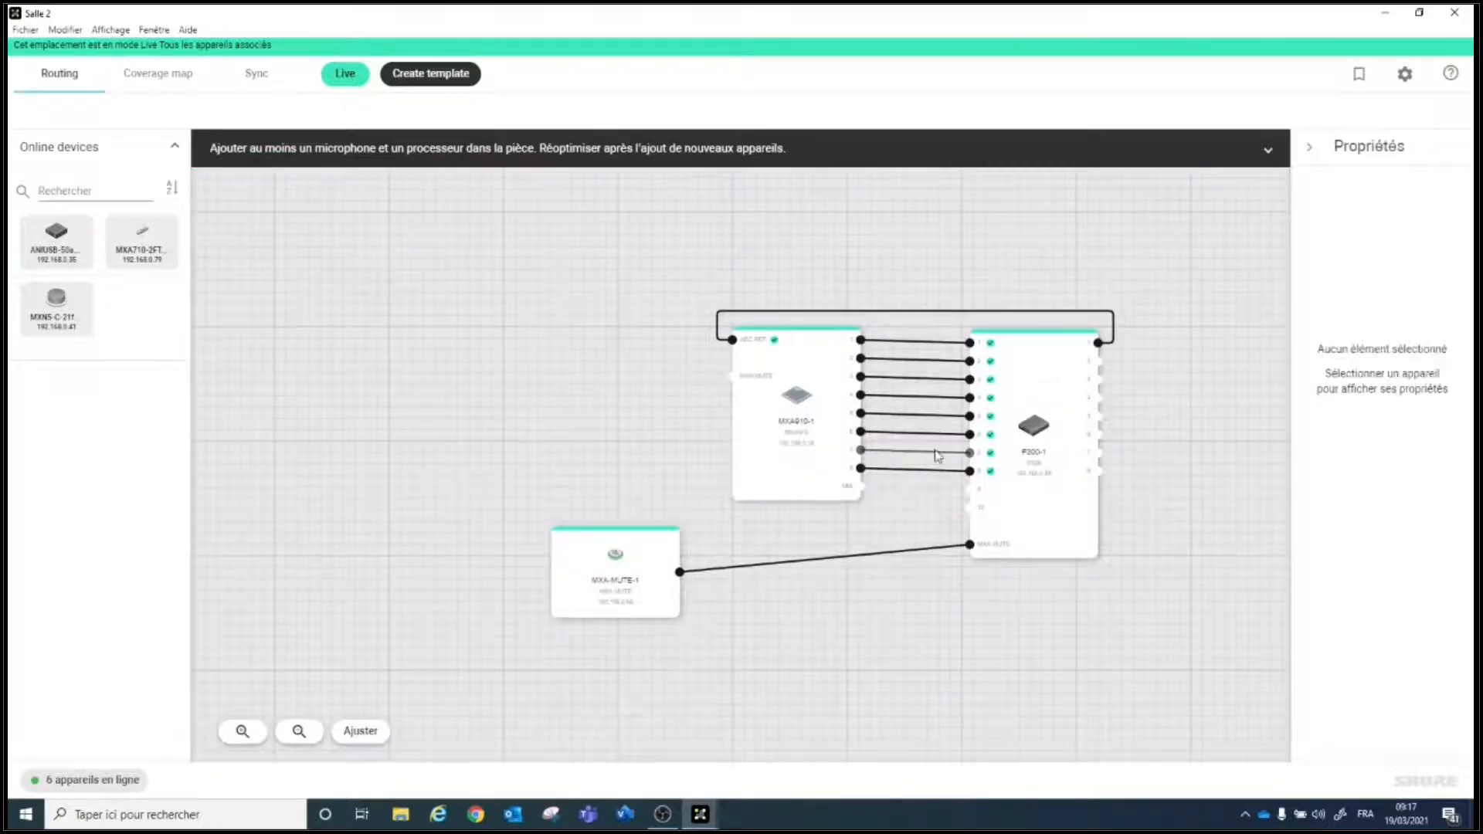
{"action": "left_click", "coordinate": [1051, 473]}
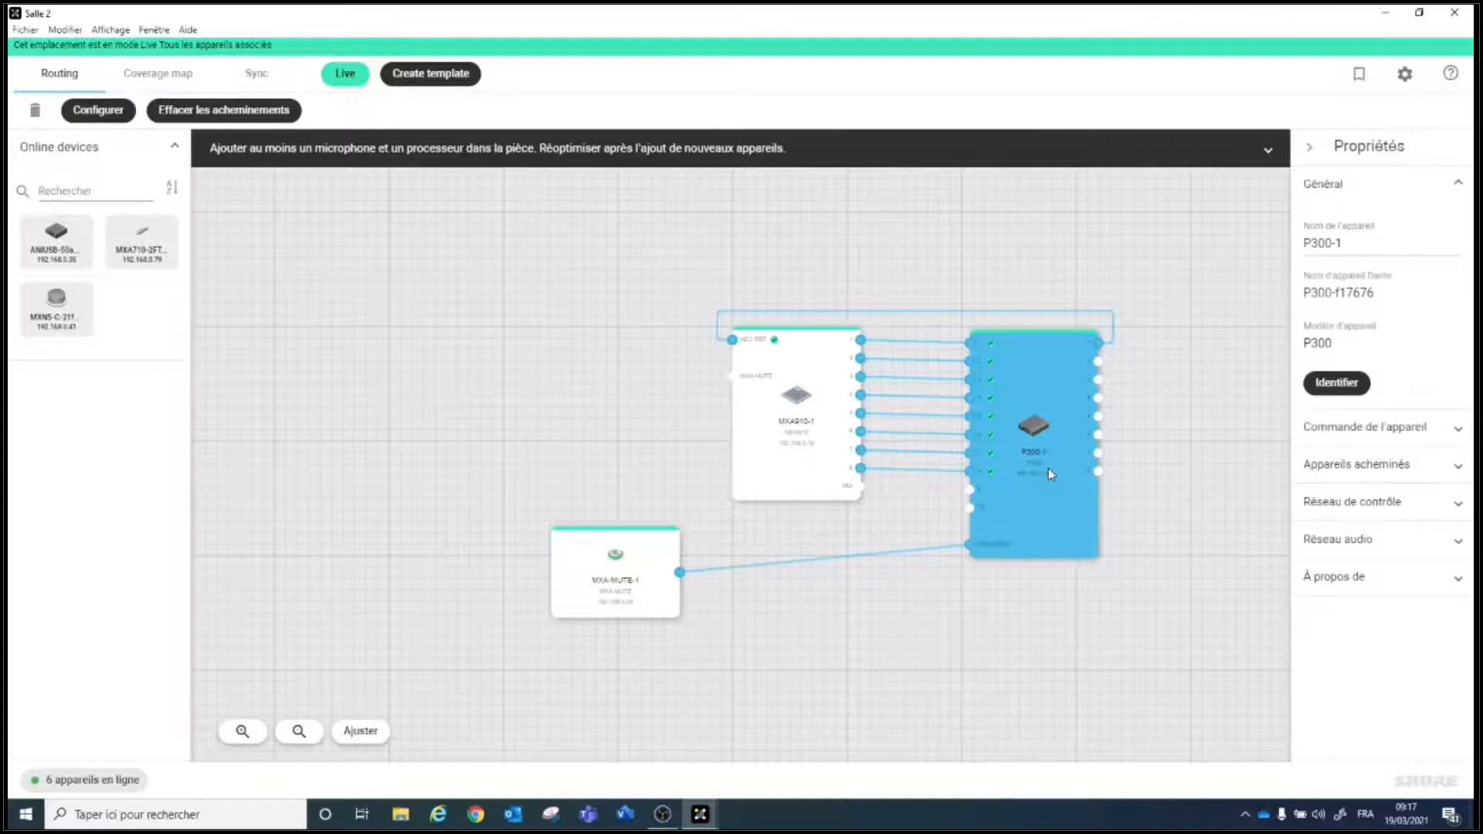
{"action": "double_click", "coordinate": [1049, 474]}
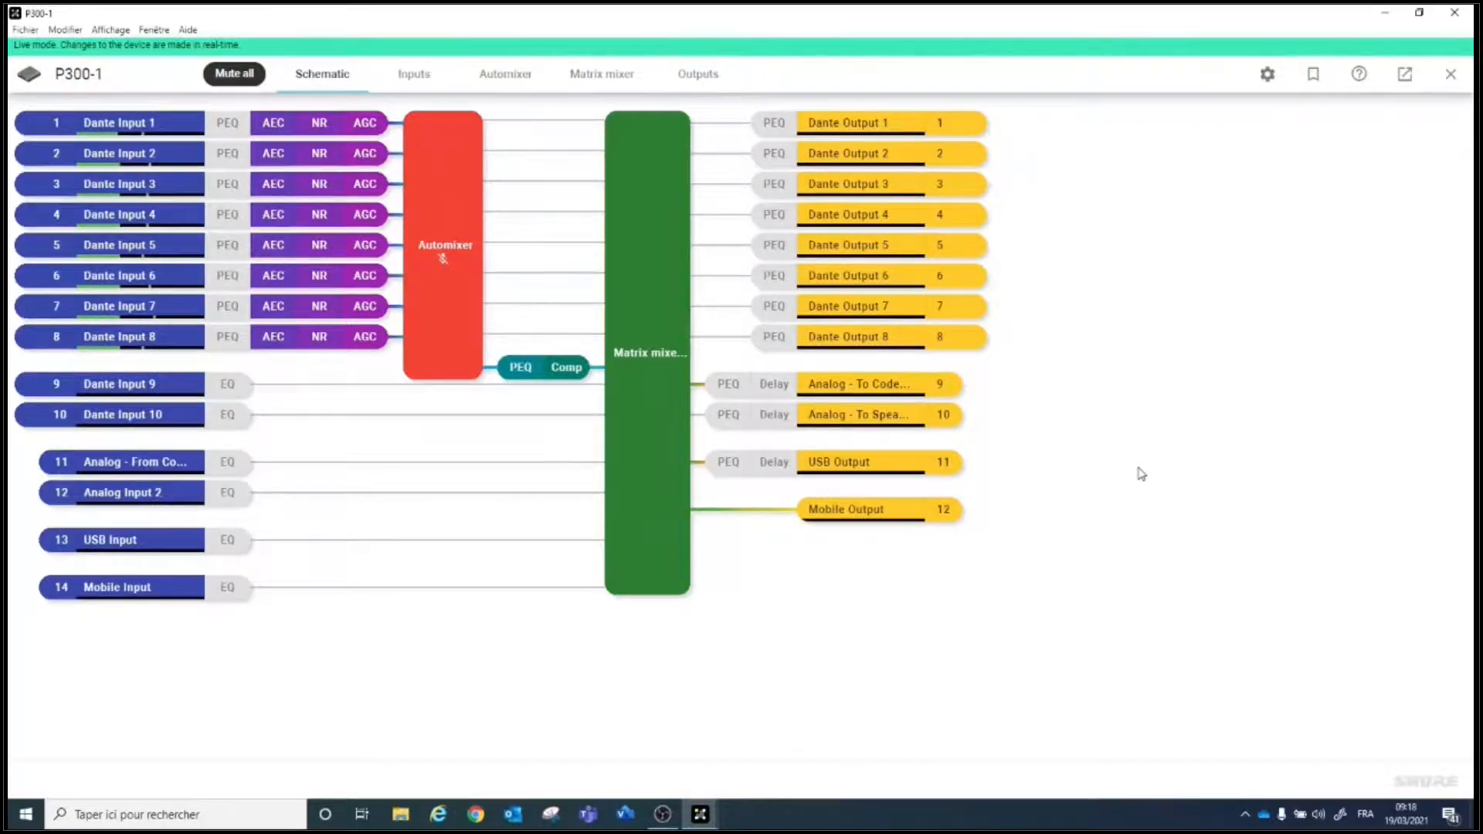
{"action": "left_click", "coordinate": [1449, 75]}
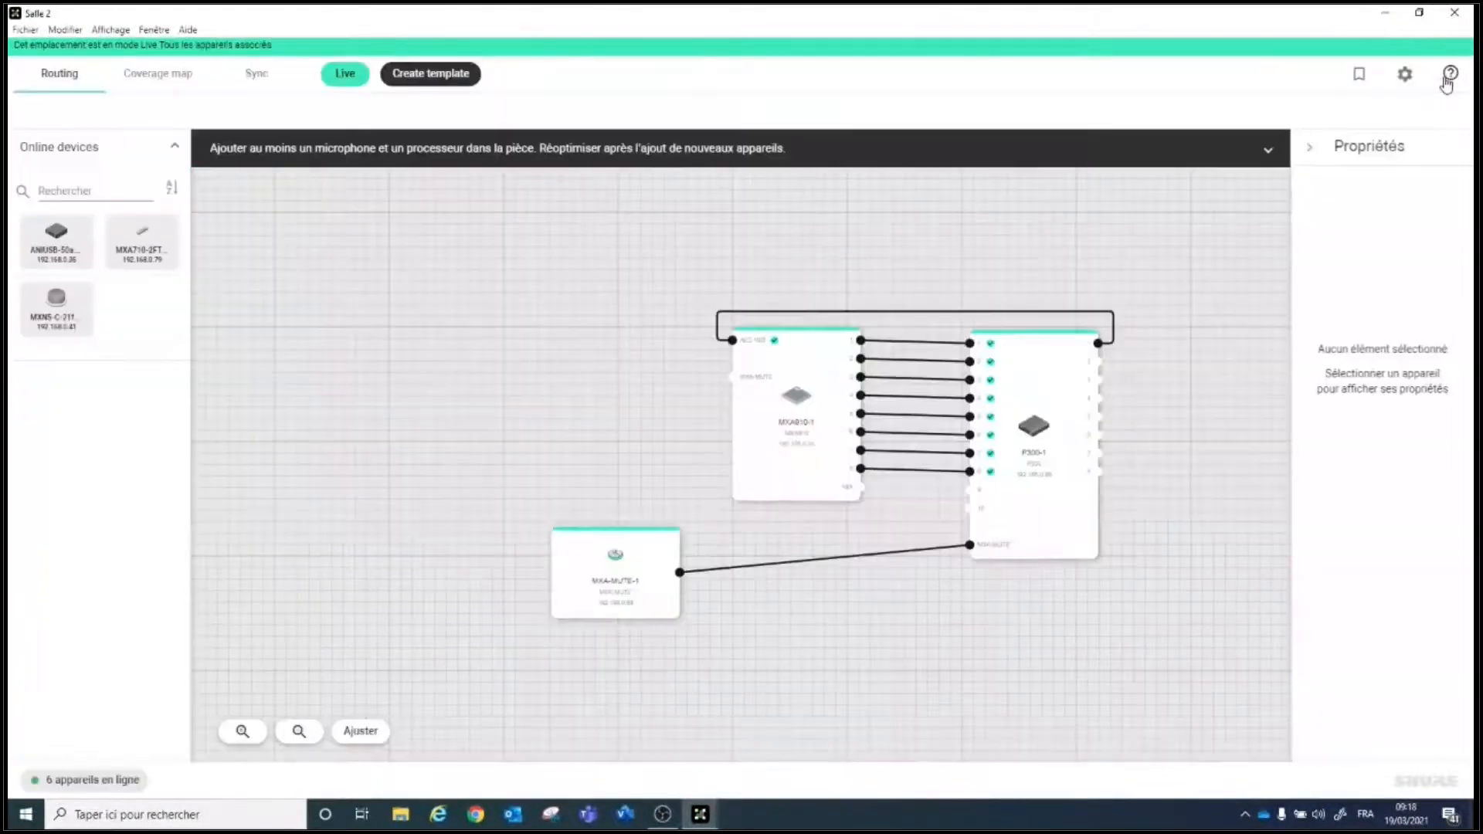
{"action": "left_click", "coordinate": [773, 419]}
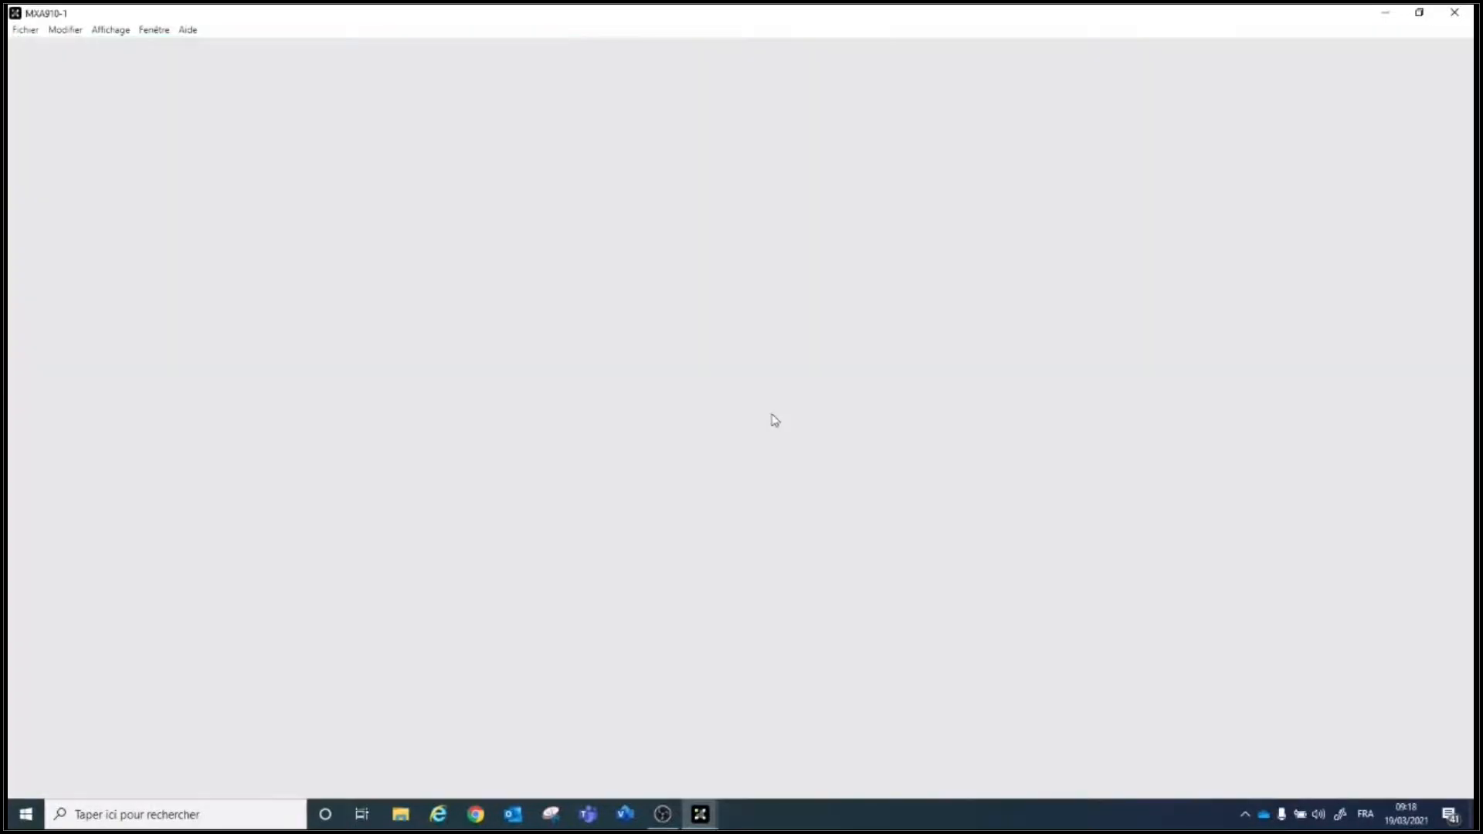
{"action": "double_click", "coordinate": [773, 418]}
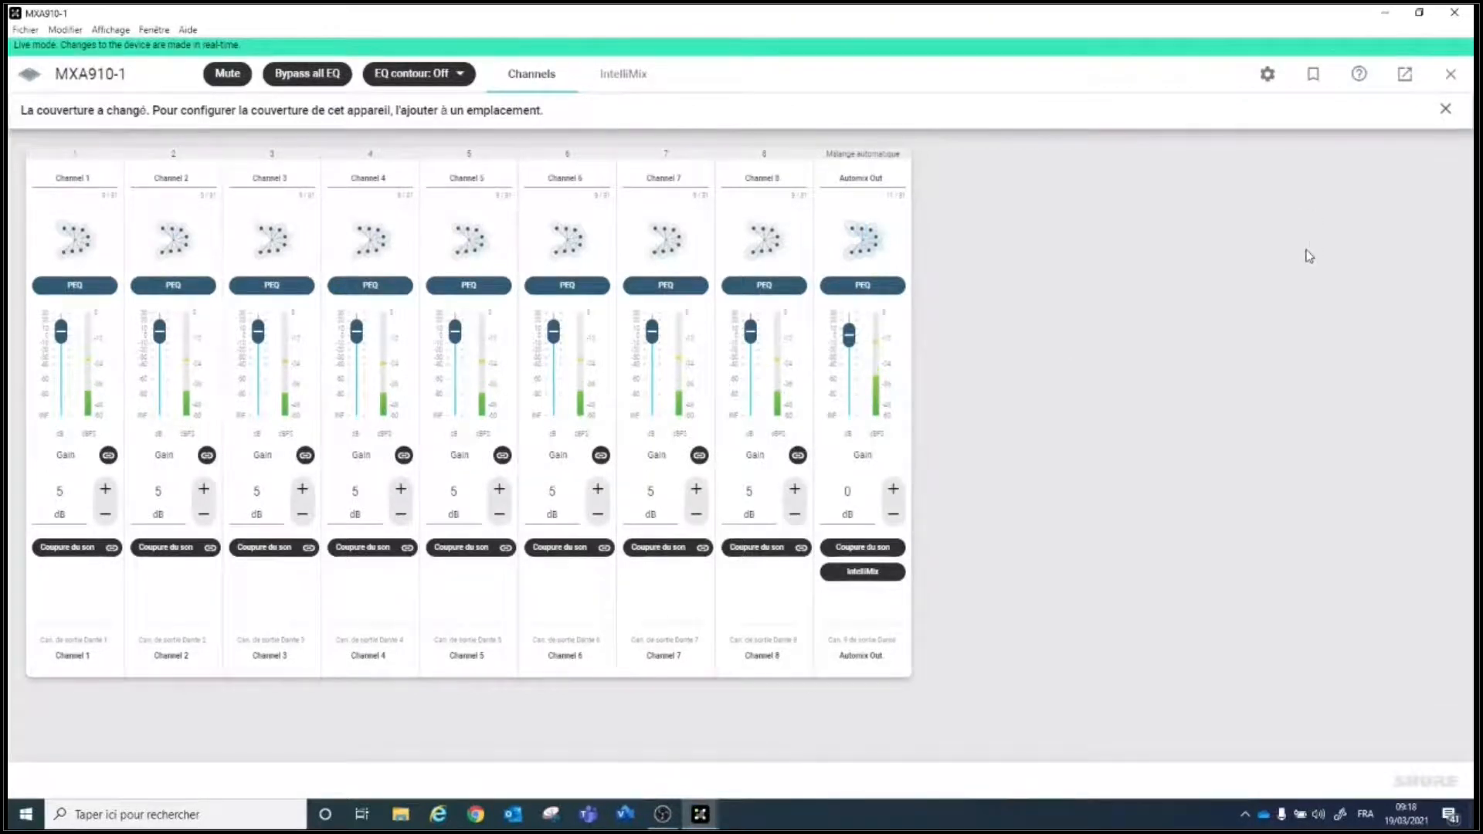
{"action": "left_click", "coordinate": [1452, 73]}
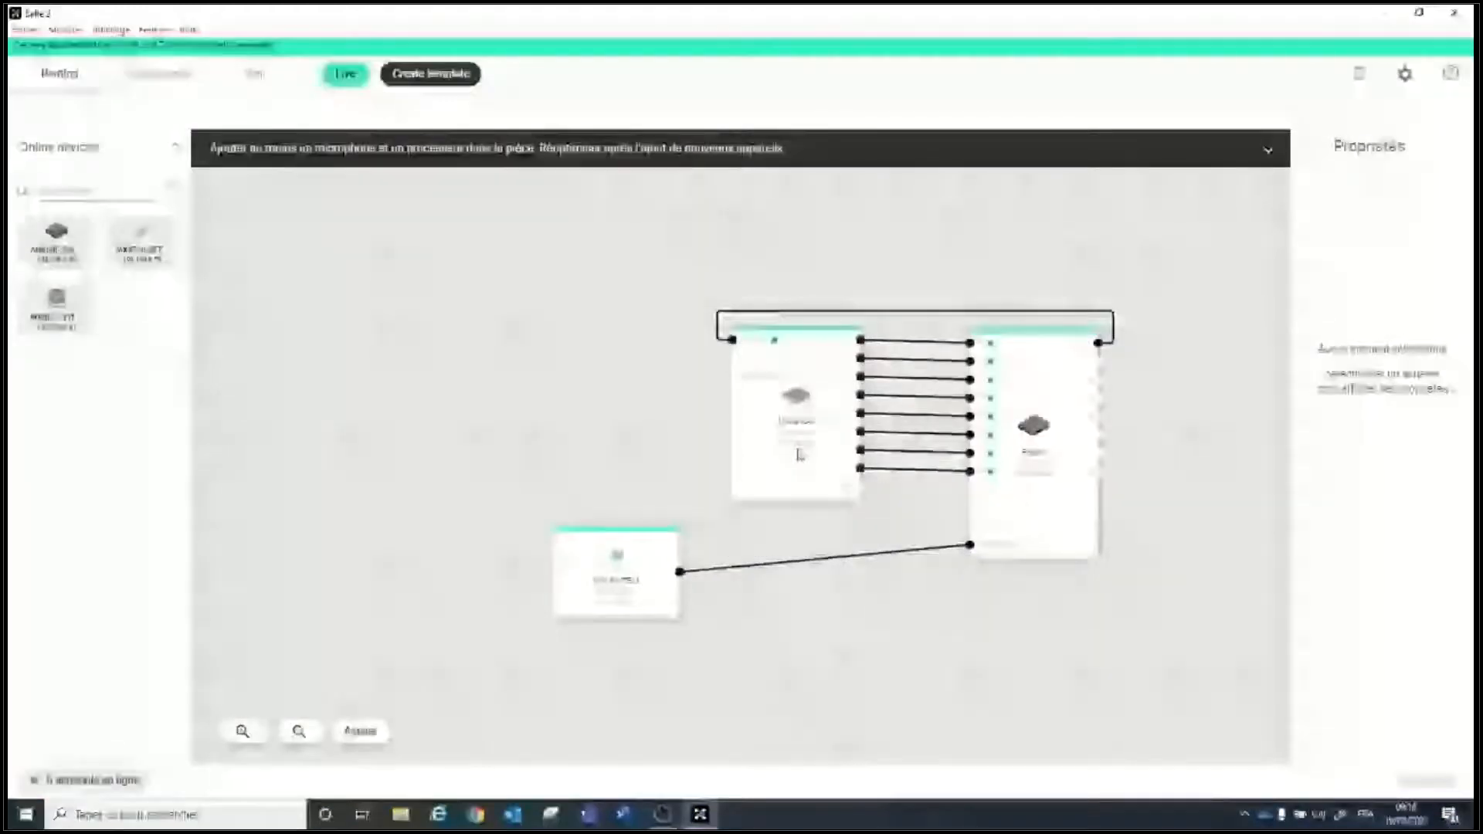
{"action": "left_click", "coordinate": [1032, 463]}
{"action": "double_click", "coordinate": [1031, 464]}
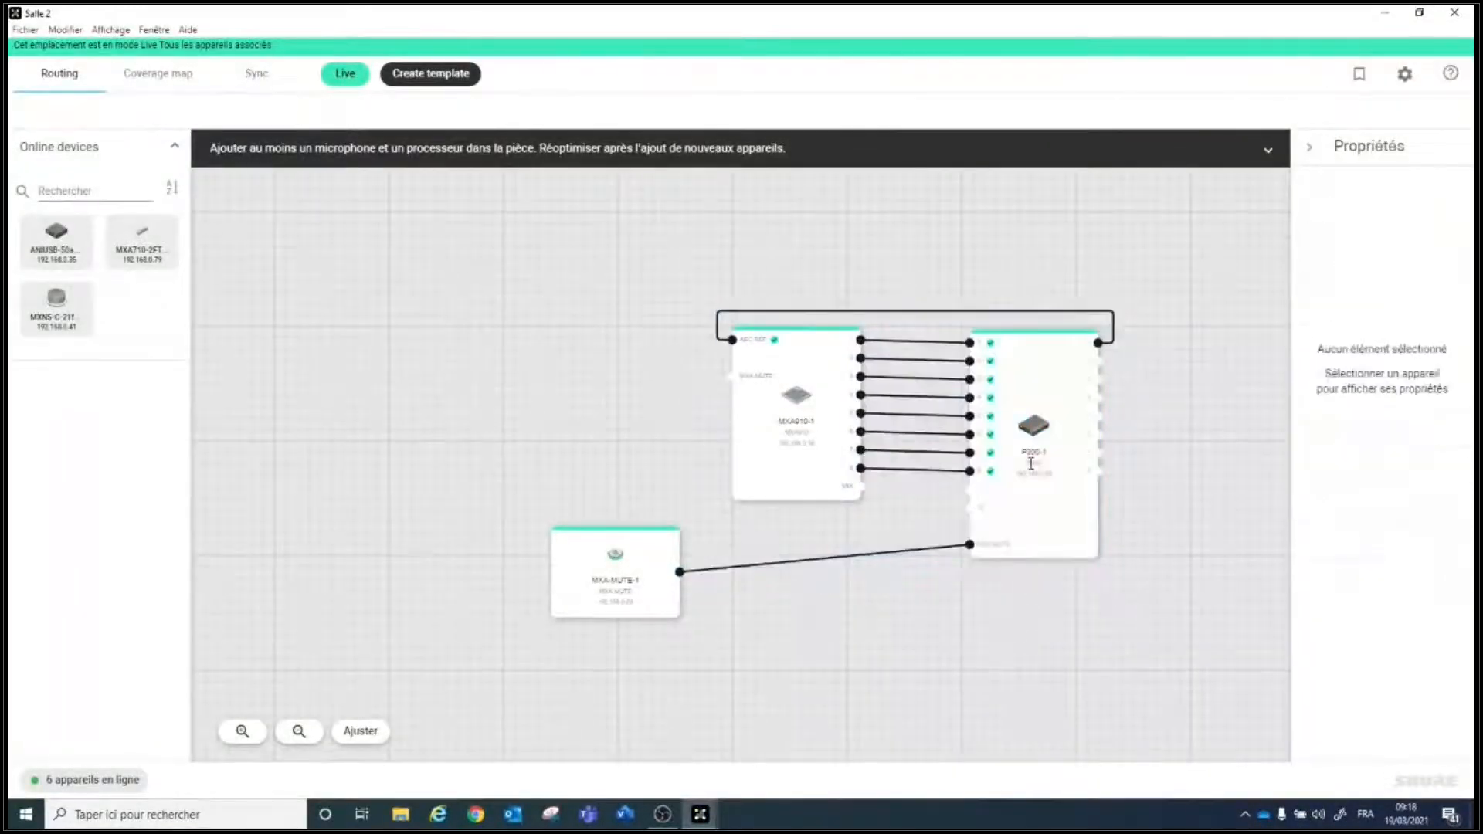
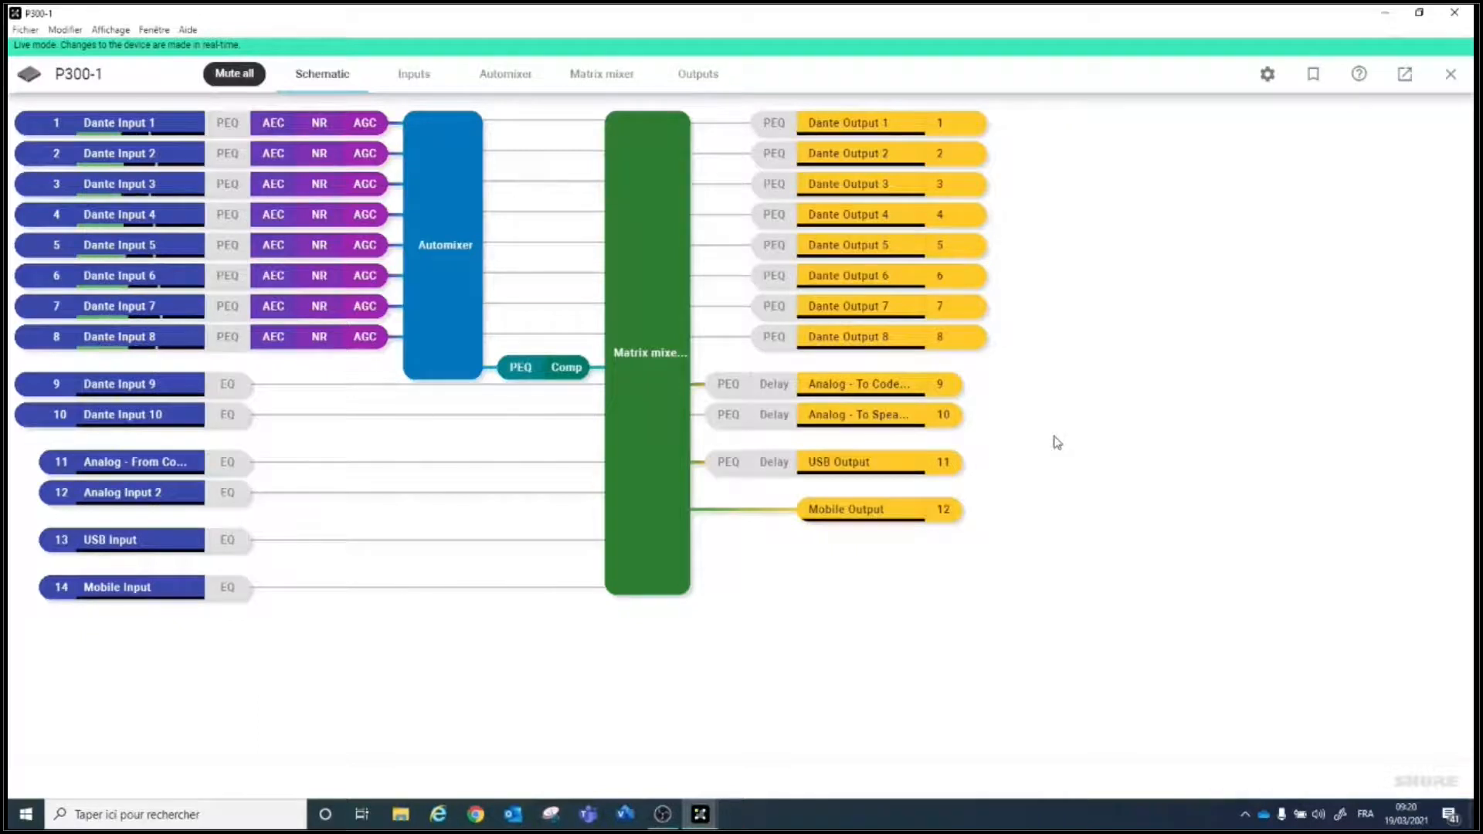
Step: Close the Salle 2 location and restart Shure Designer
{"action": "left_click", "coordinate": [1460, 22]}
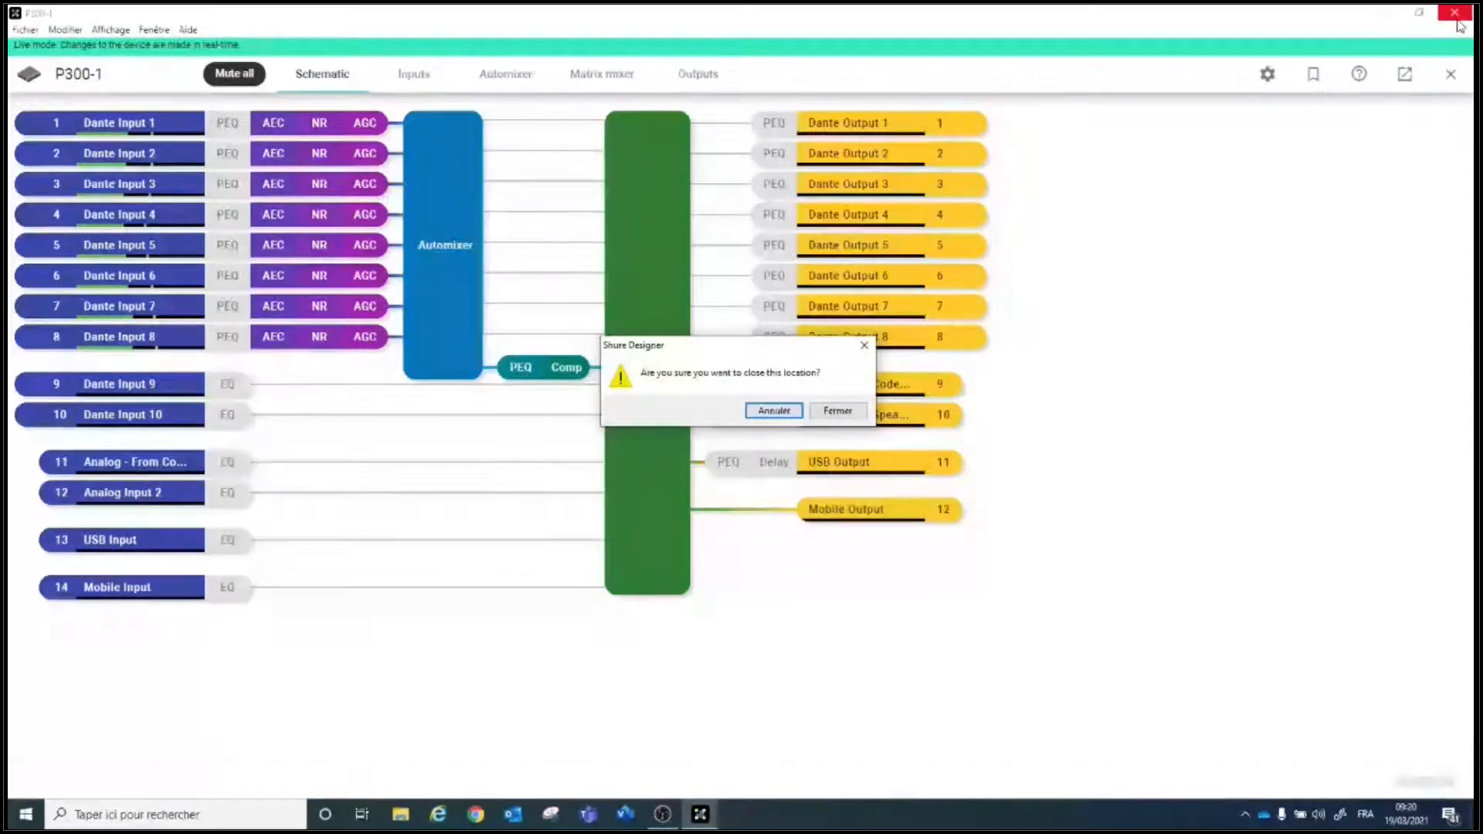
{"action": "left_click", "coordinate": [823, 415]}
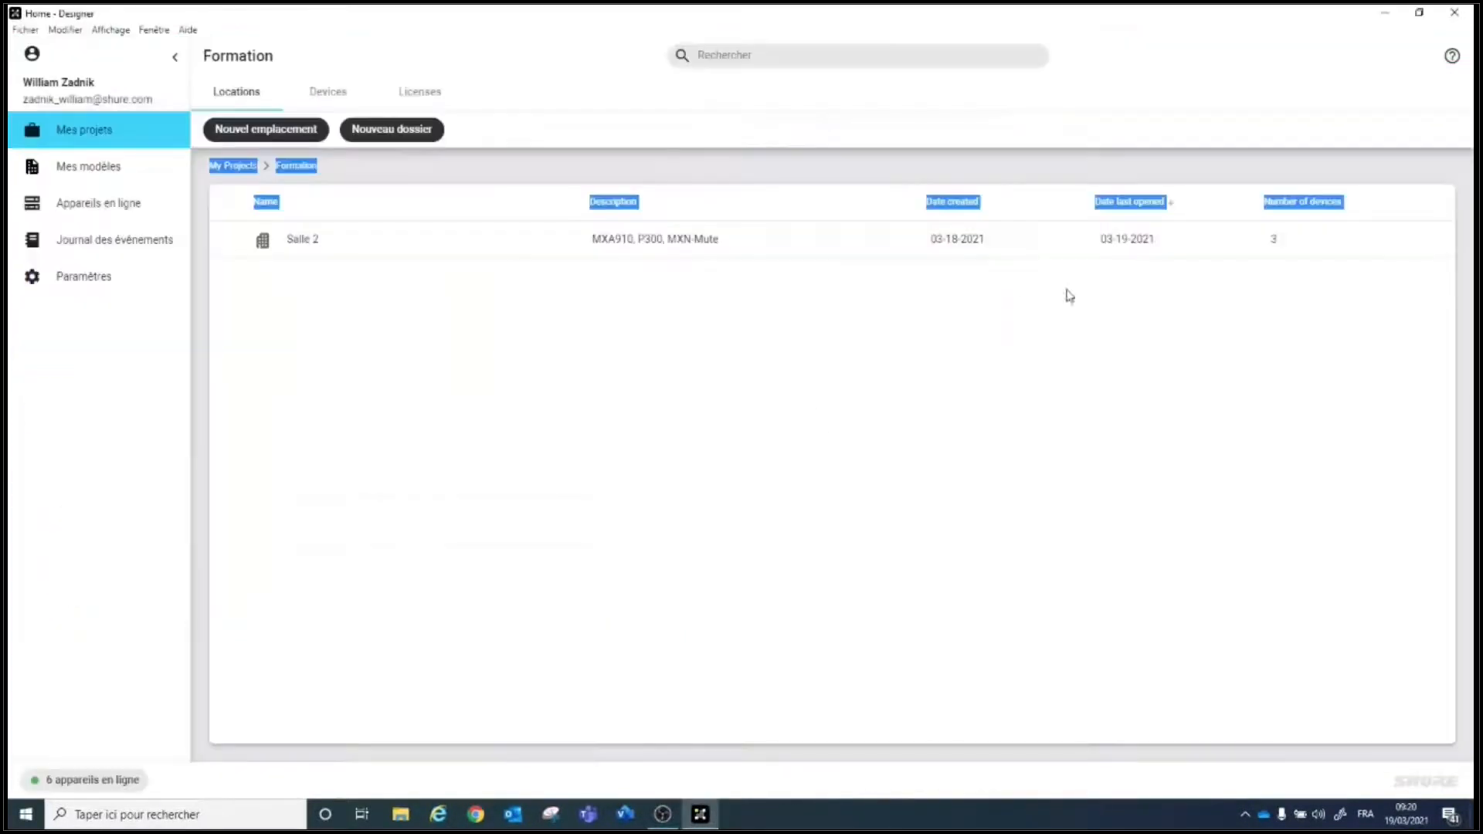
{"action": "left_click", "coordinate": [1455, 12]}
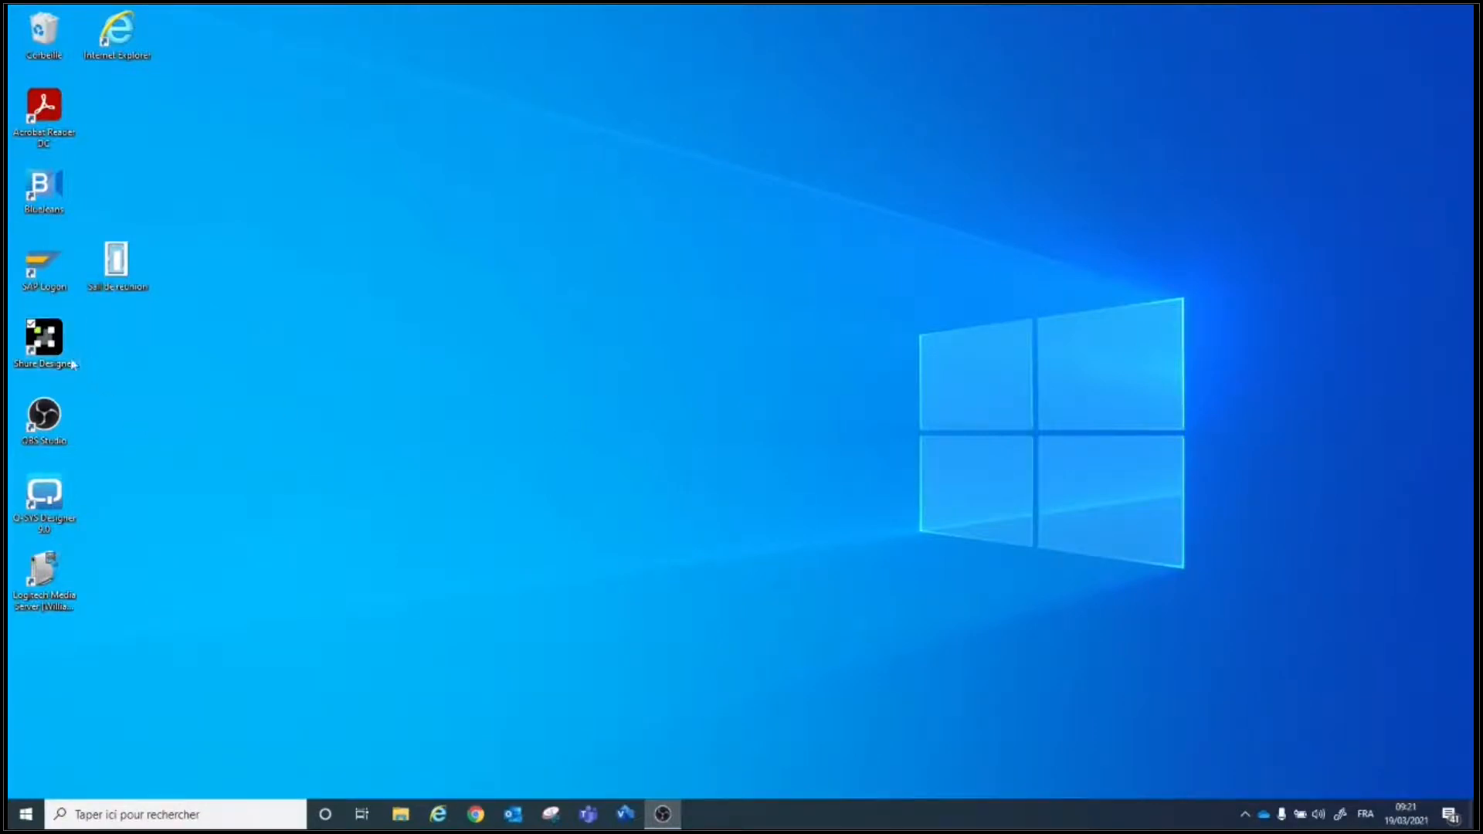
{"action": "double_click", "coordinate": [54, 342]}
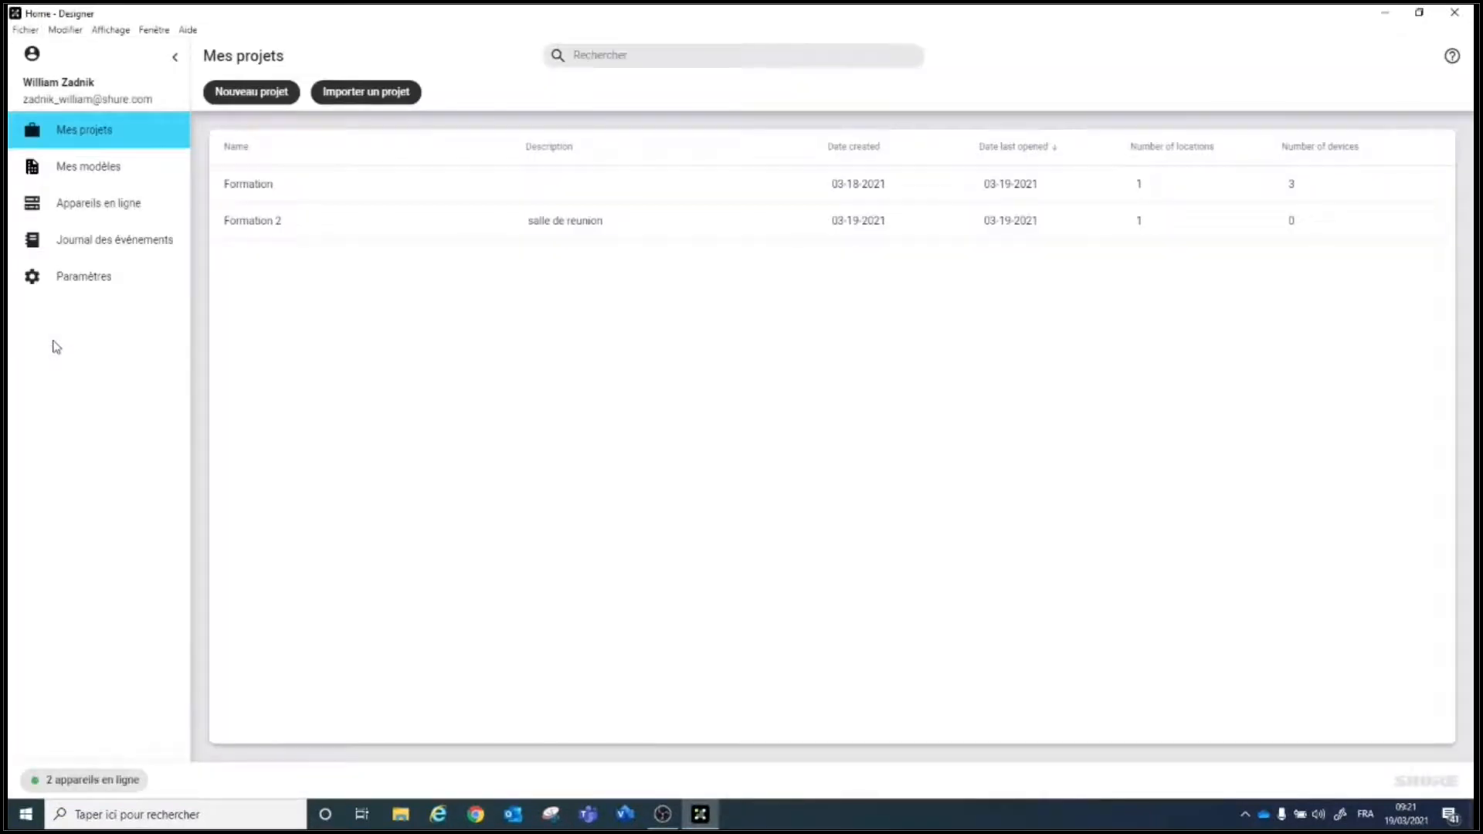
Step: Look over the application settings and open the ANIUSB-50af9b from the online devices
{"action": "left_click", "coordinate": [74, 291]}
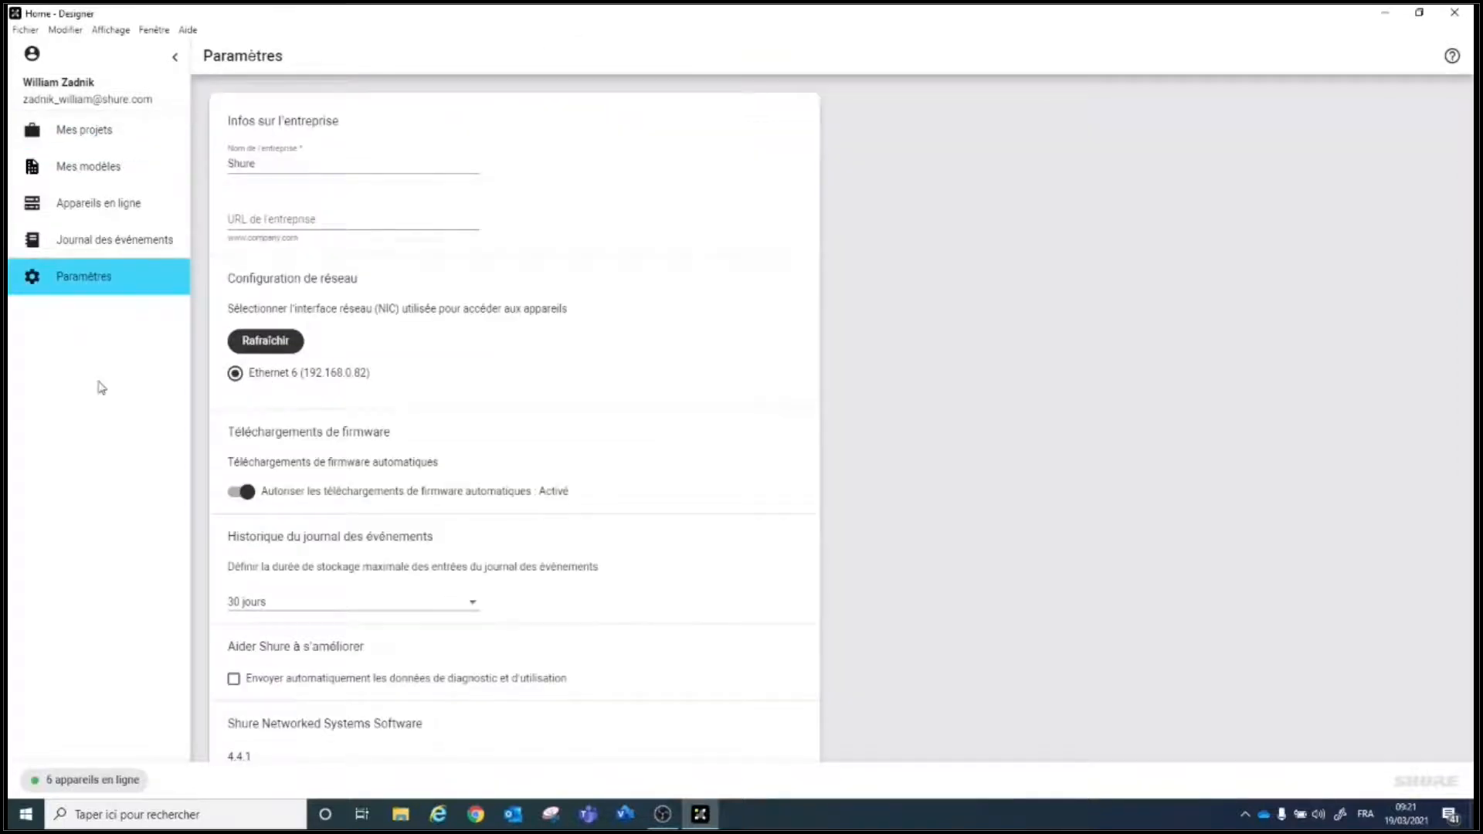
{"action": "left_click", "coordinate": [120, 215]}
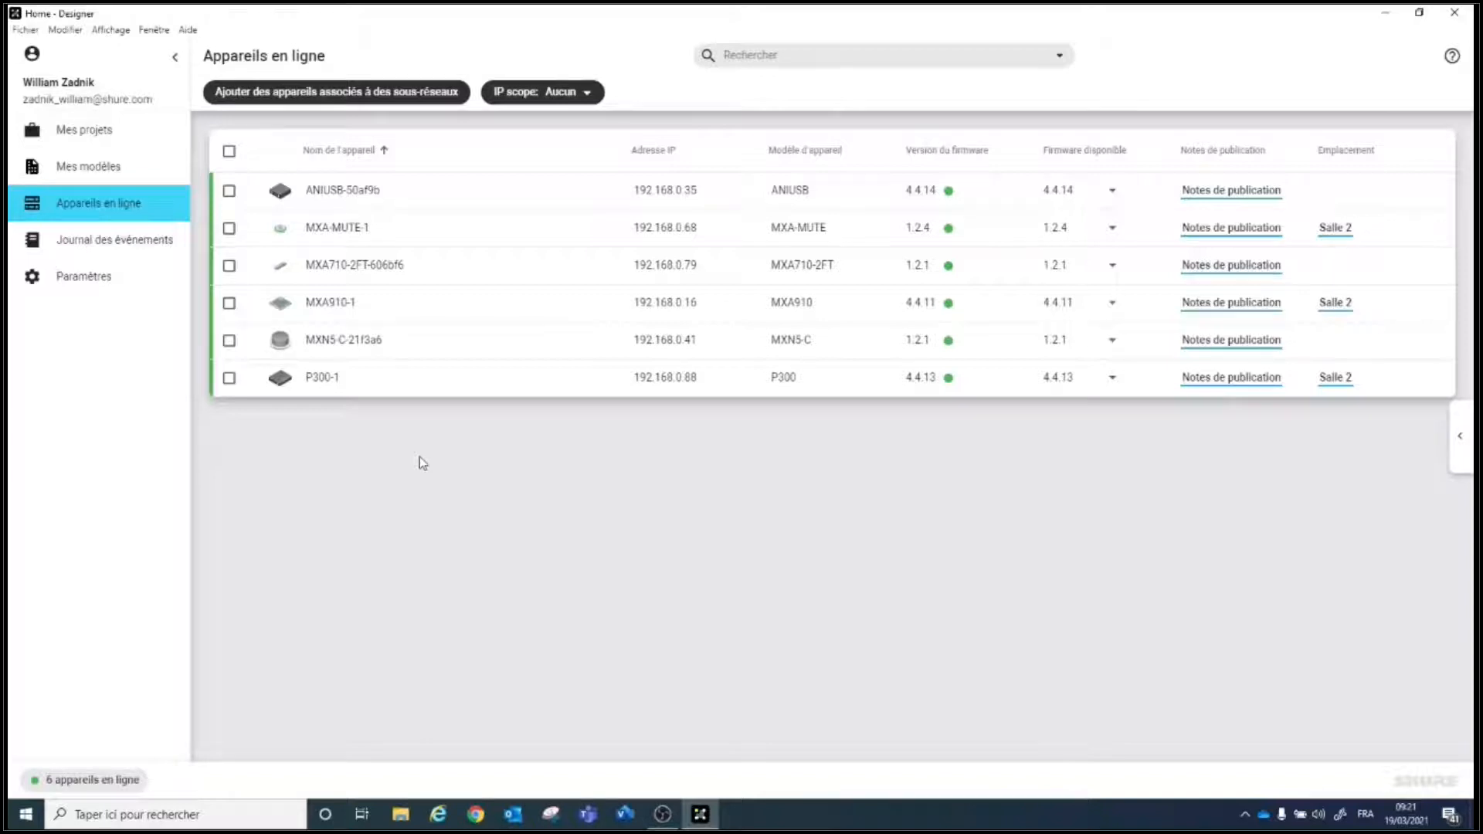
{"action": "double_click", "coordinate": [321, 193]}
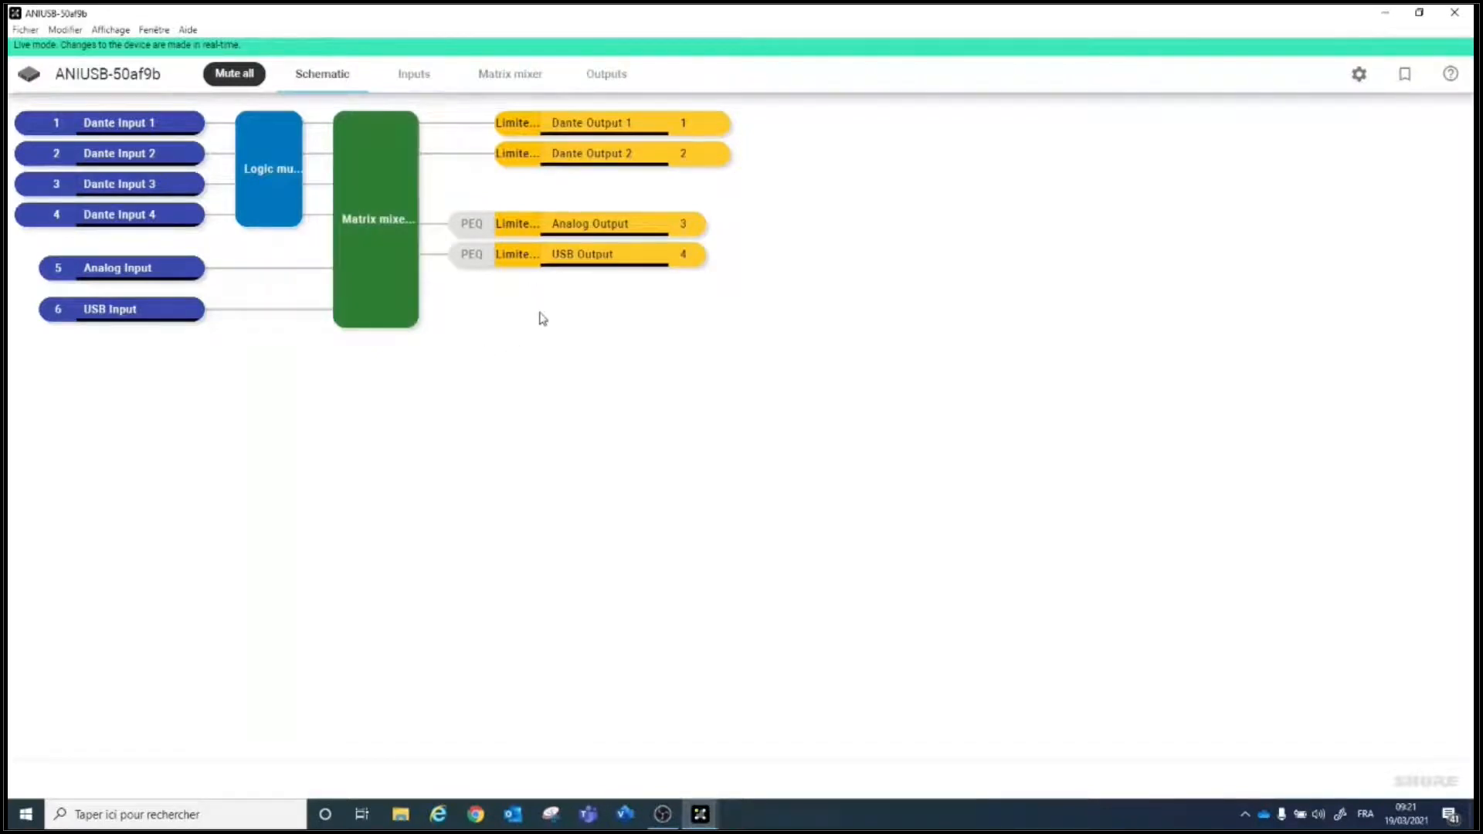
Step: Set the gain of the ANIUSB's Dante Output 1 to 2 dB
{"action": "left_click", "coordinate": [635, 128]}
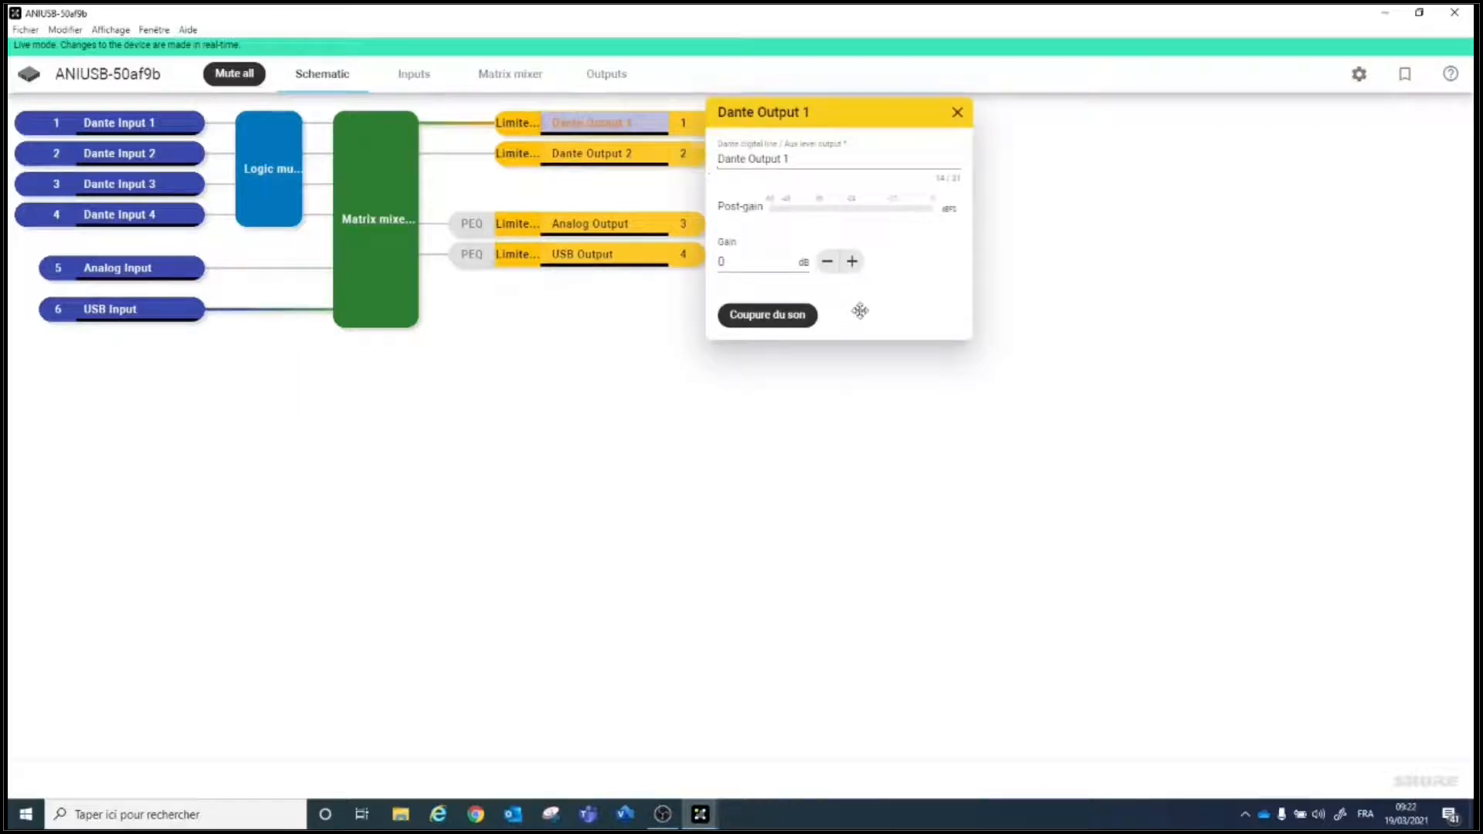
{"action": "left_click", "coordinate": [853, 262]}
{"action": "left_click", "coordinate": [852, 262]}
{"action": "left_click", "coordinate": [853, 262]}
{"action": "left_click", "coordinate": [853, 262]}
{"action": "left_click", "coordinate": [853, 262]}
{"action": "double_click", "coordinate": [756, 262]}
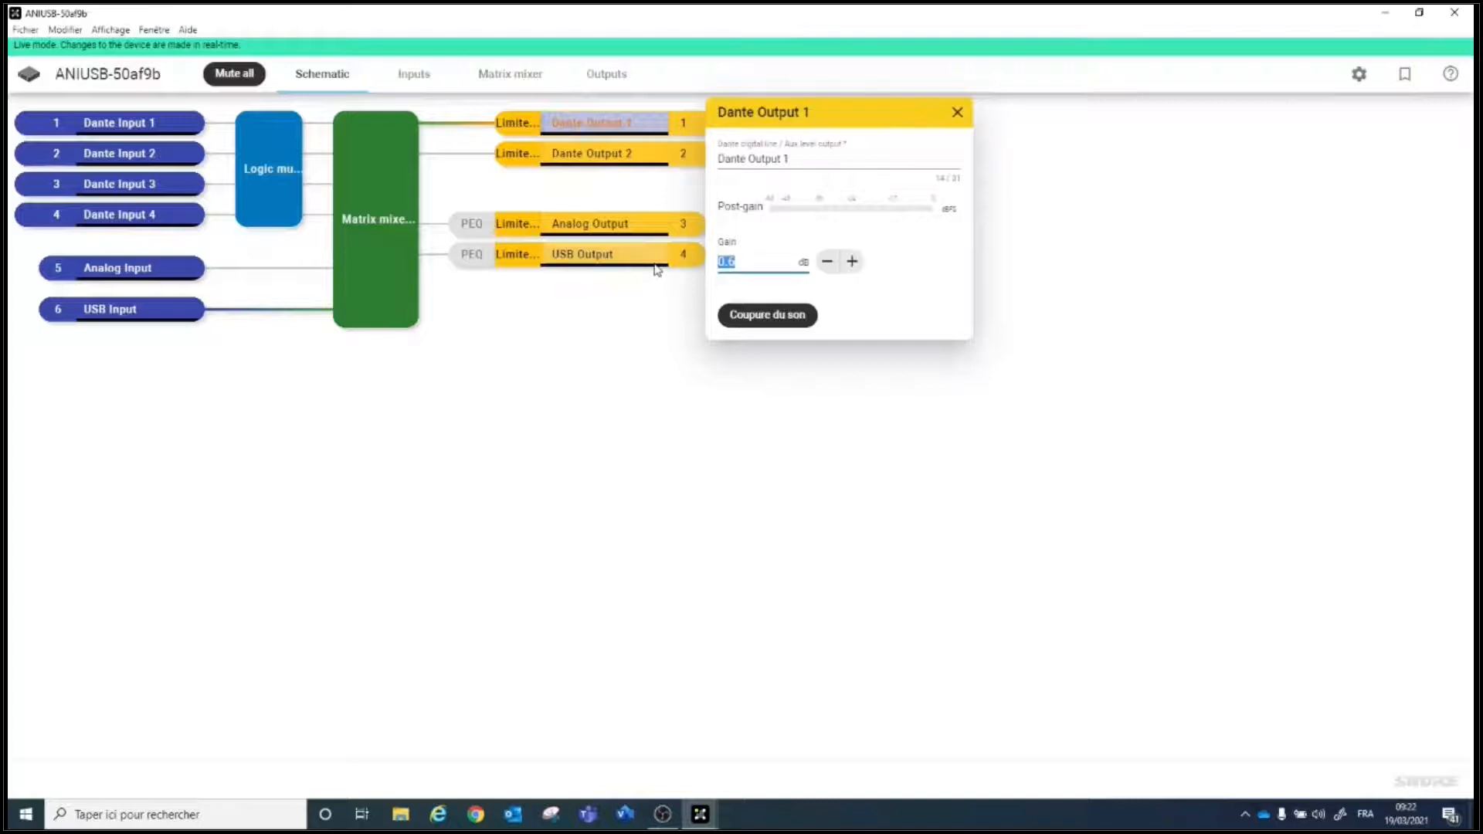
{"action": "type", "text": "2"}
{"action": "left_click", "coordinate": [814, 304]}
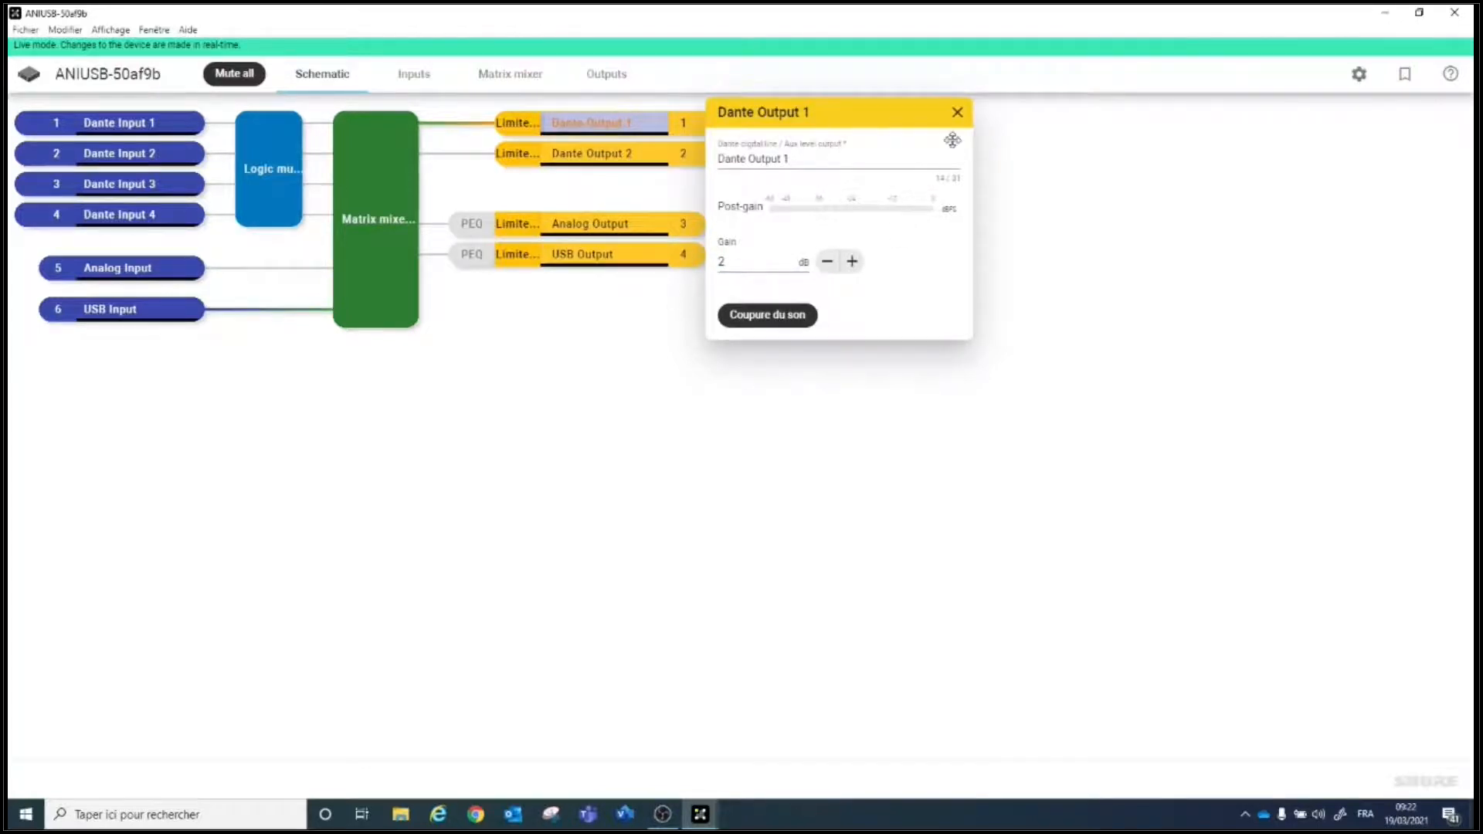
{"action": "left_click", "coordinate": [958, 113]}
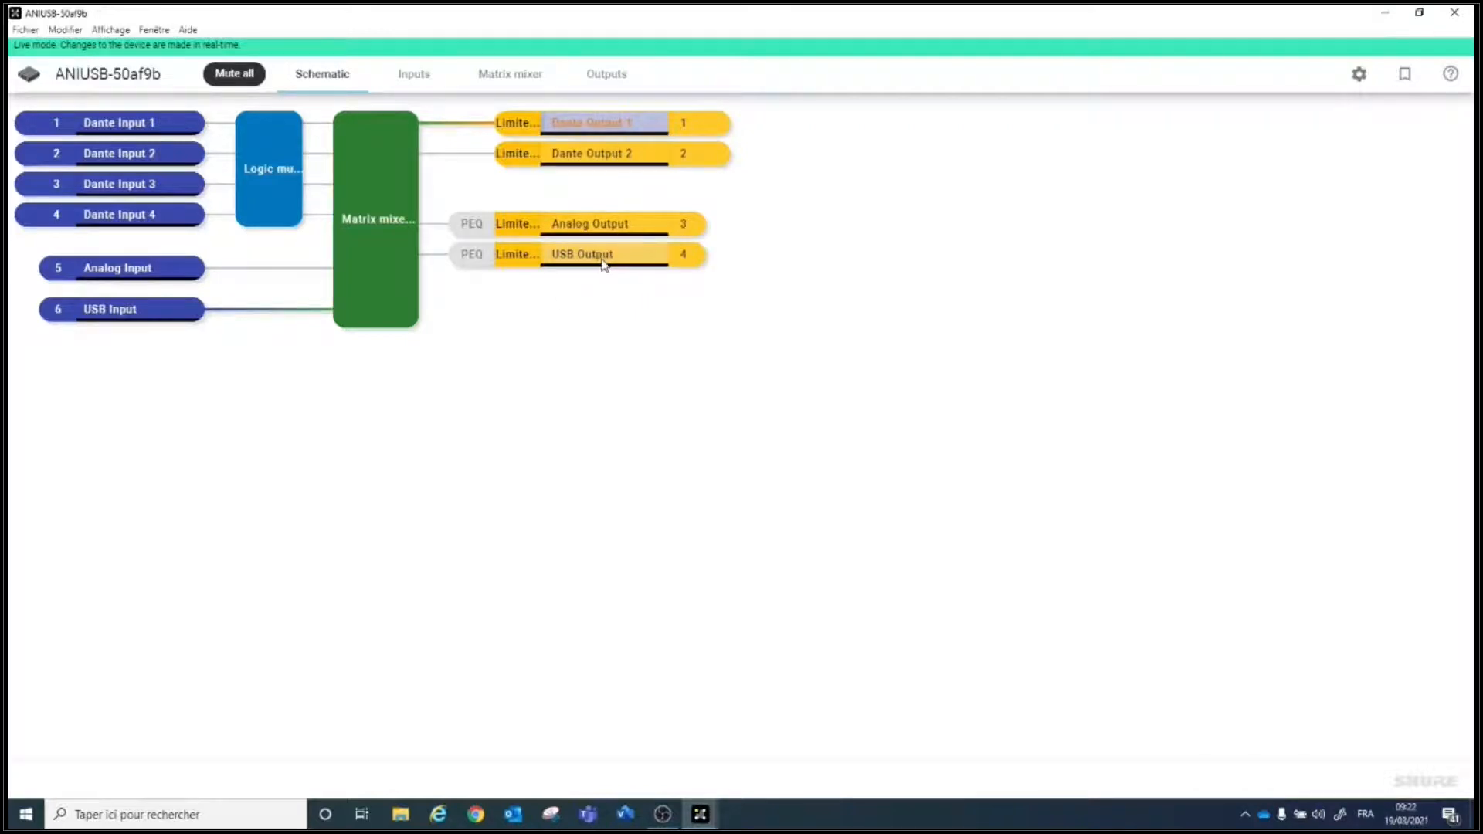
Step: Set the gain of the ANIUSB's USB Output to 5 dB
{"action": "left_click", "coordinate": [602, 258]}
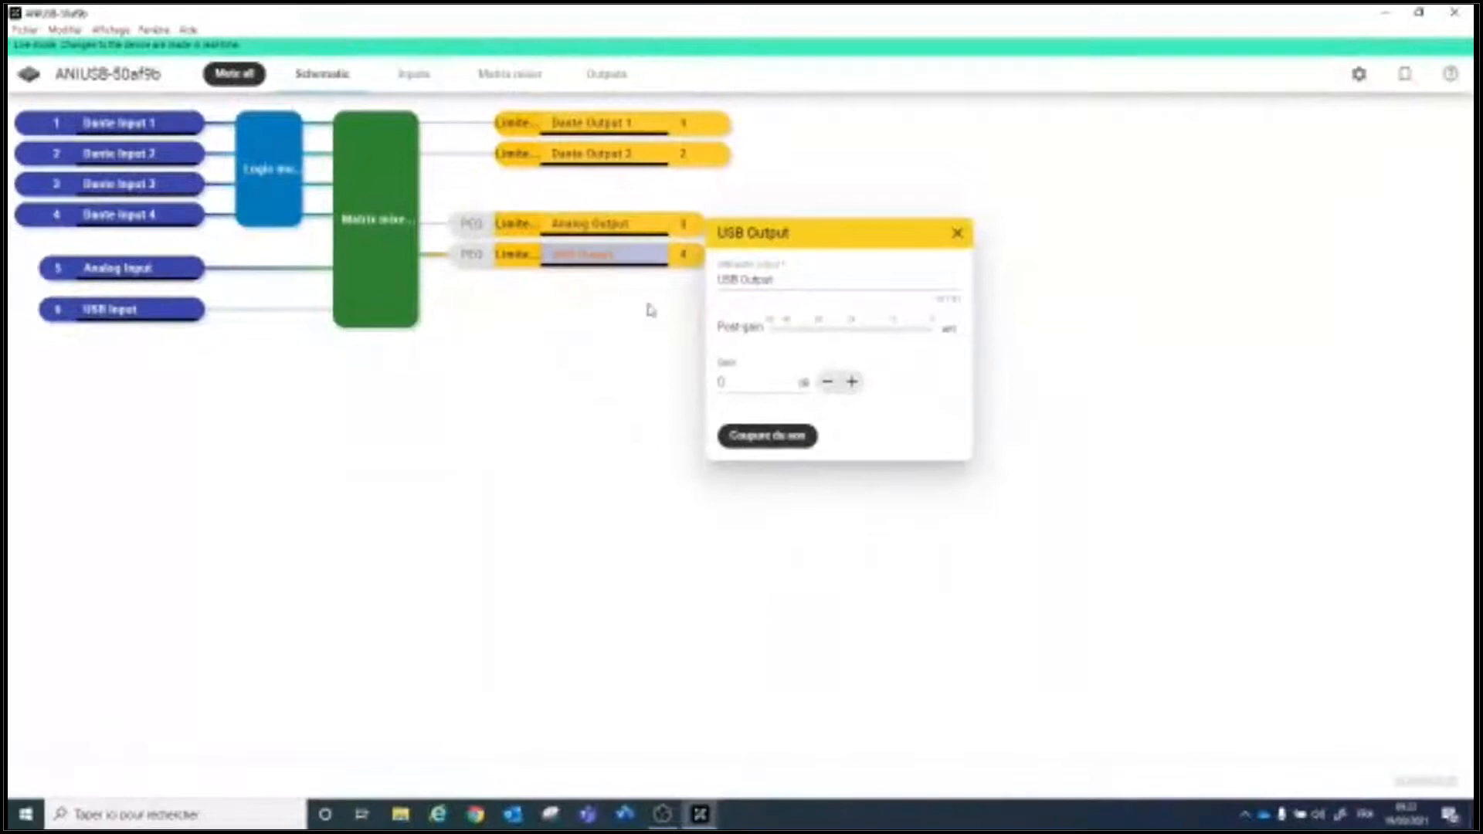
{"action": "left_click", "coordinate": [737, 386]}
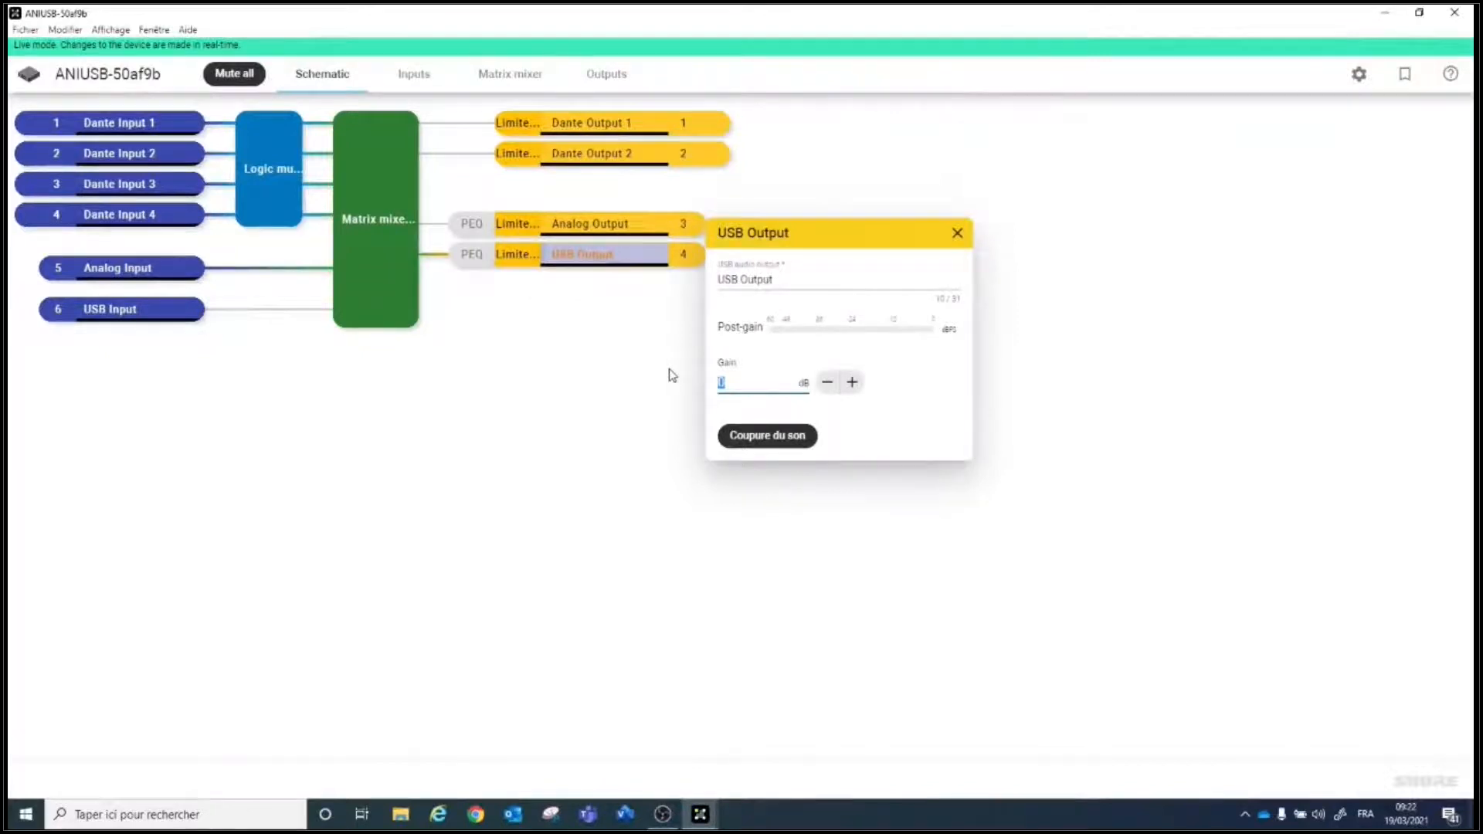
{"action": "type", "text": "5"}
{"action": "left_click", "coordinate": [1003, 420]}
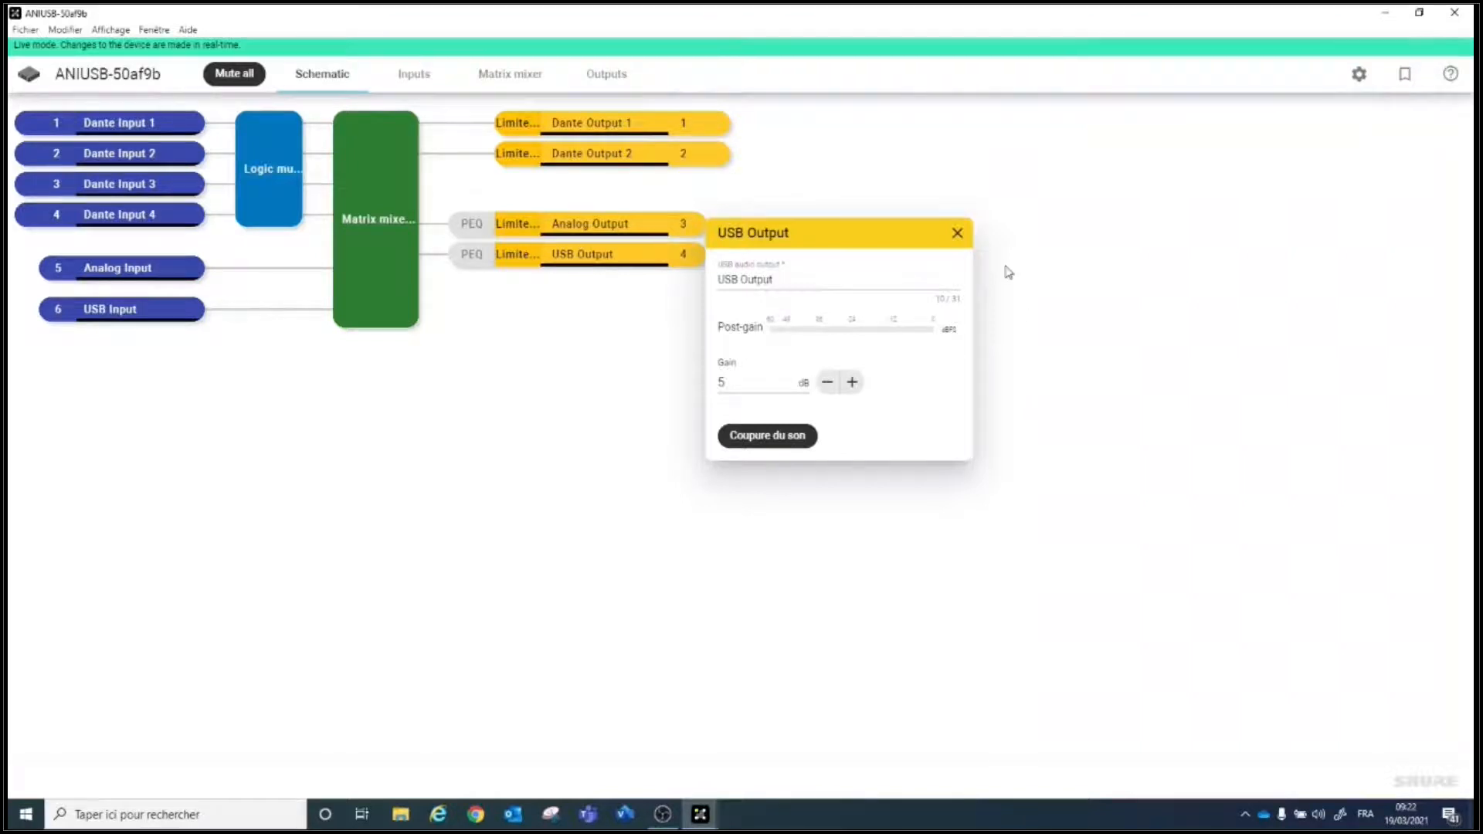
{"action": "left_click", "coordinate": [957, 233]}
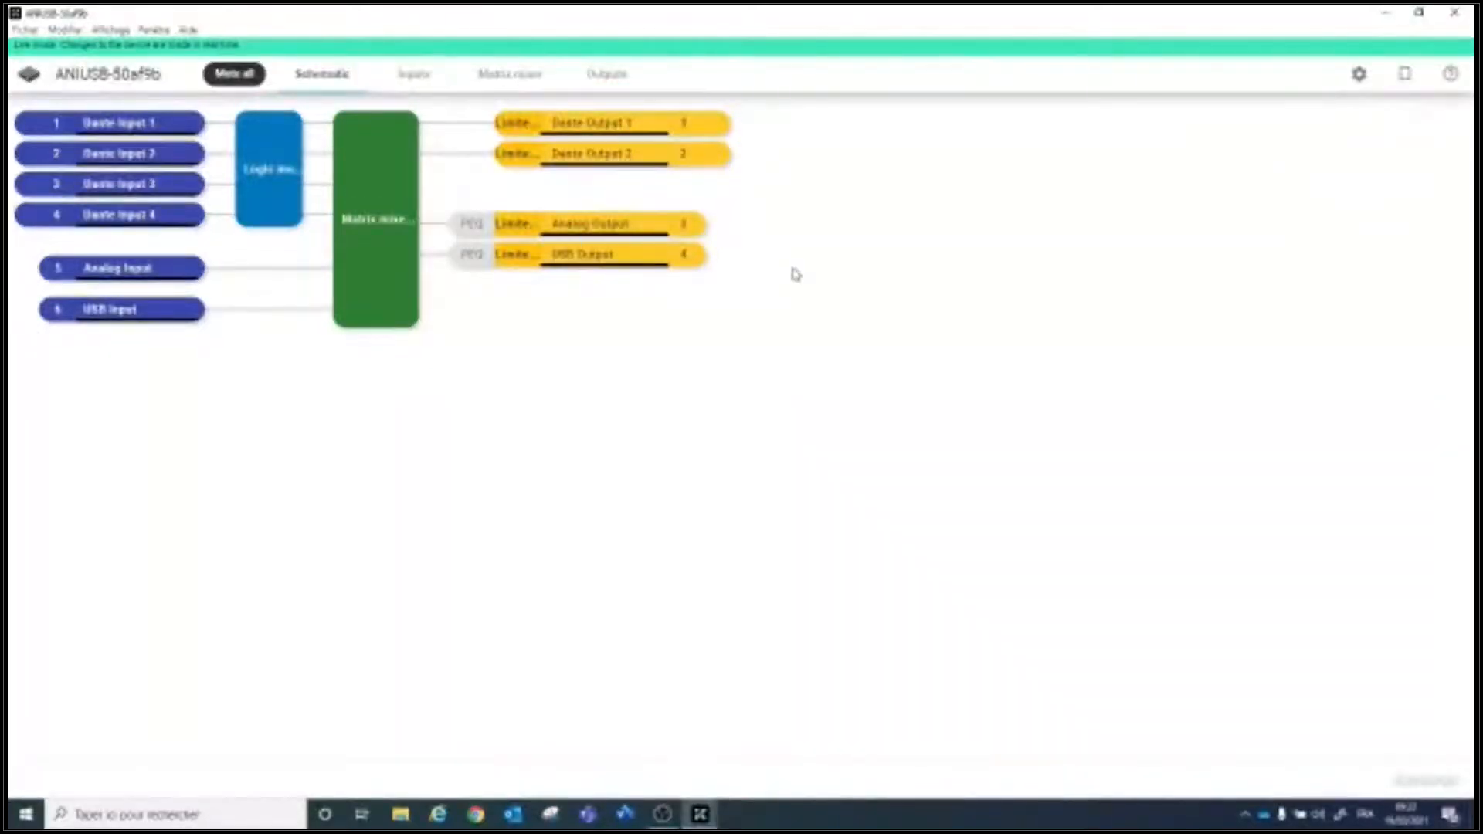
Step: Check the Analog Output's PEQ and use Mute all on the ANIUSB before closing its window
{"action": "left_click", "coordinate": [471, 223]}
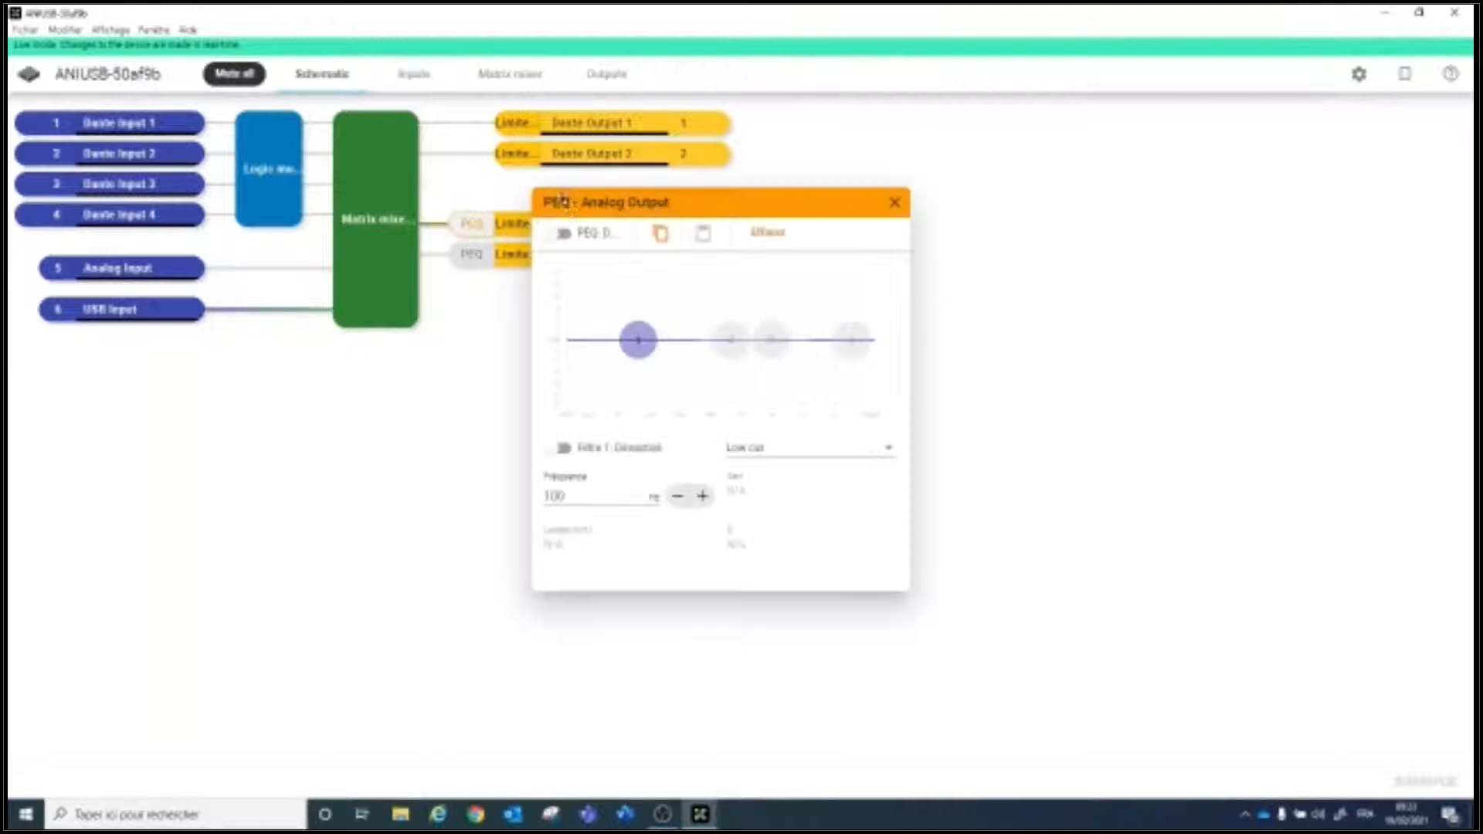
{"action": "left_click", "coordinate": [895, 203]}
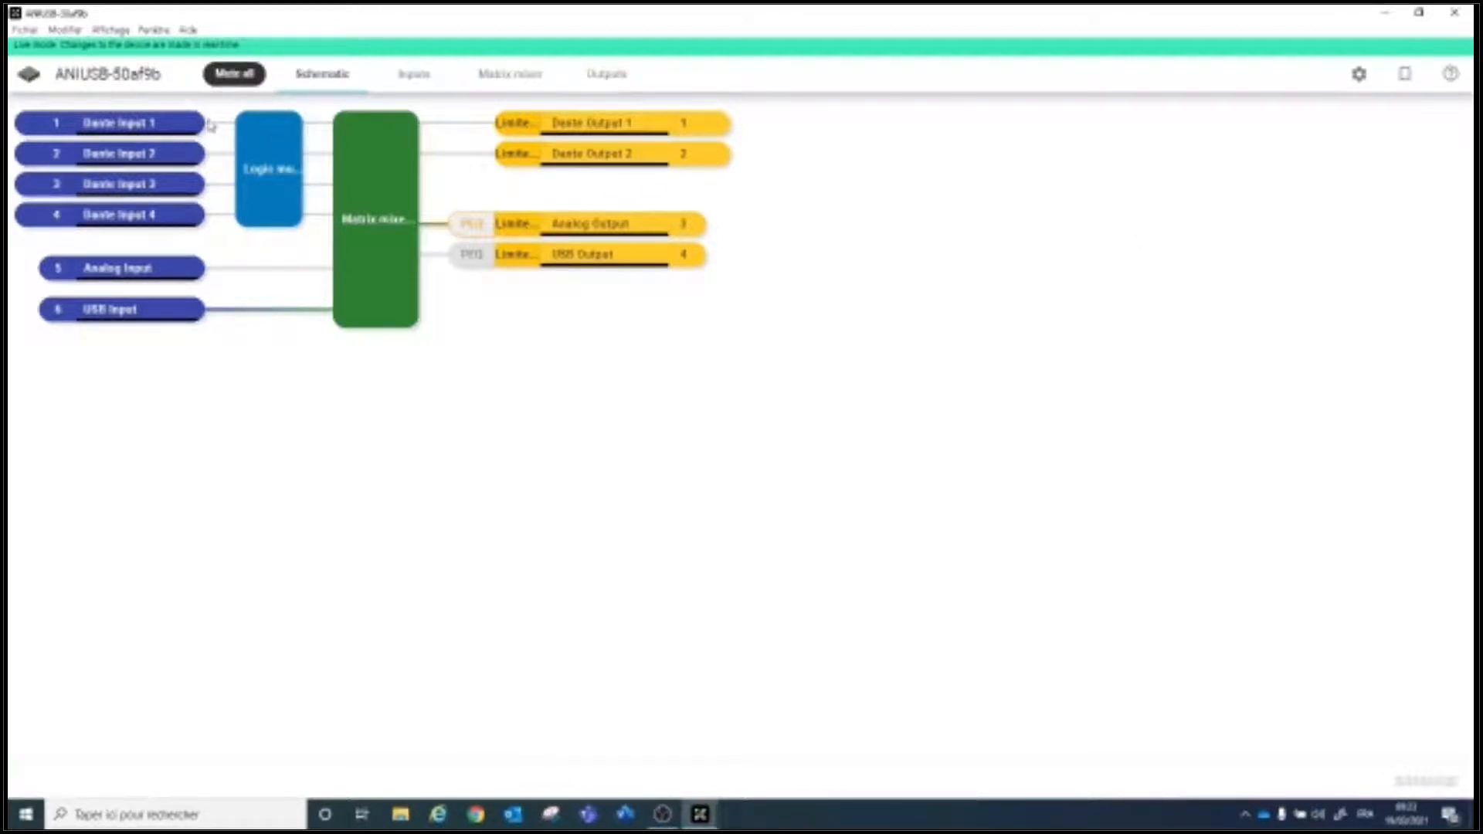
{"action": "left_click", "coordinate": [221, 76]}
{"action": "left_click", "coordinate": [1457, 17]}
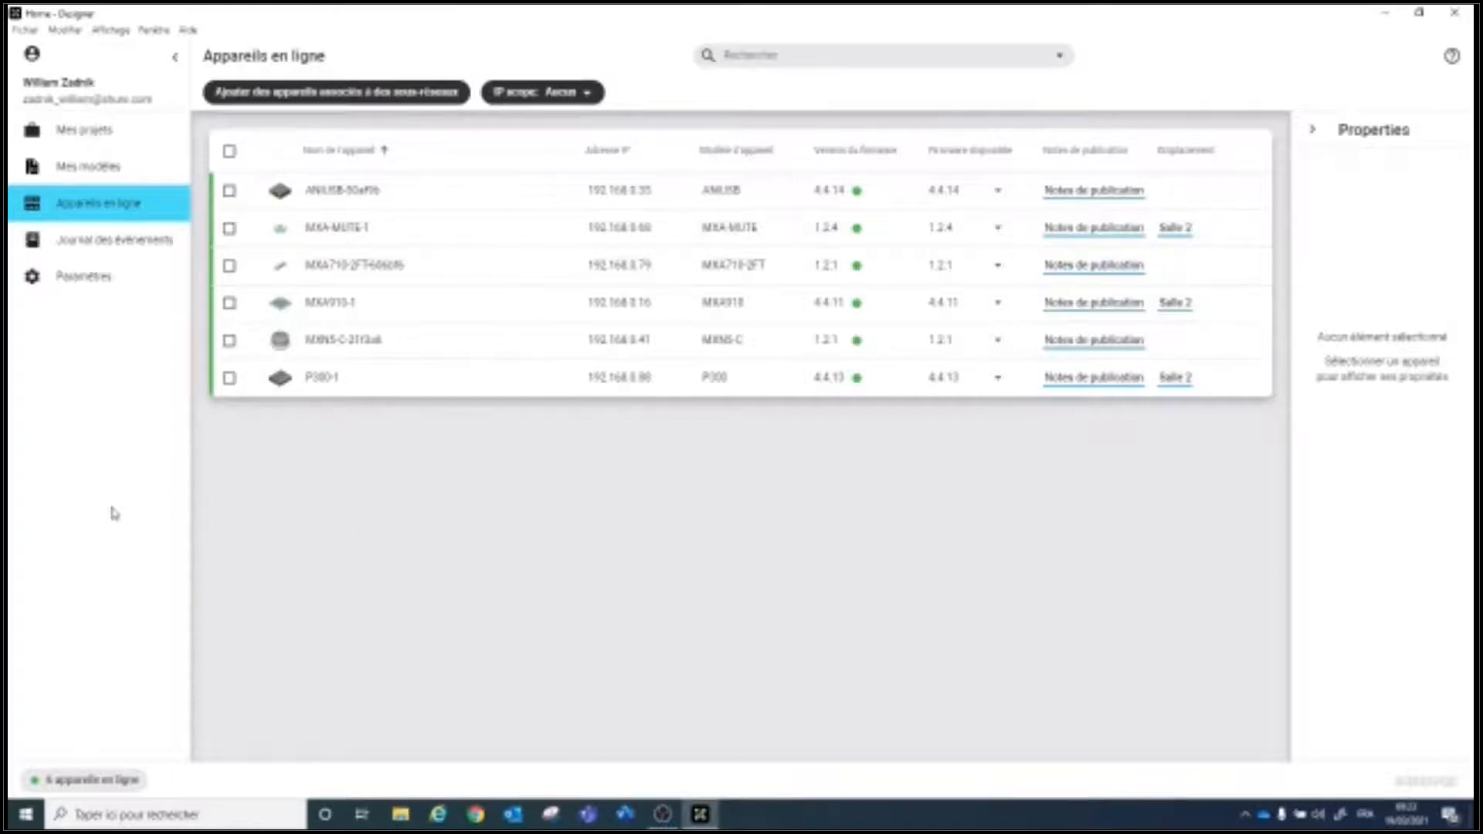
Step: Create a location named Salle 3 in the Formation project with the description "MXA710, ANIUSB, MXN5"
{"action": "left_click", "coordinate": [81, 143]}
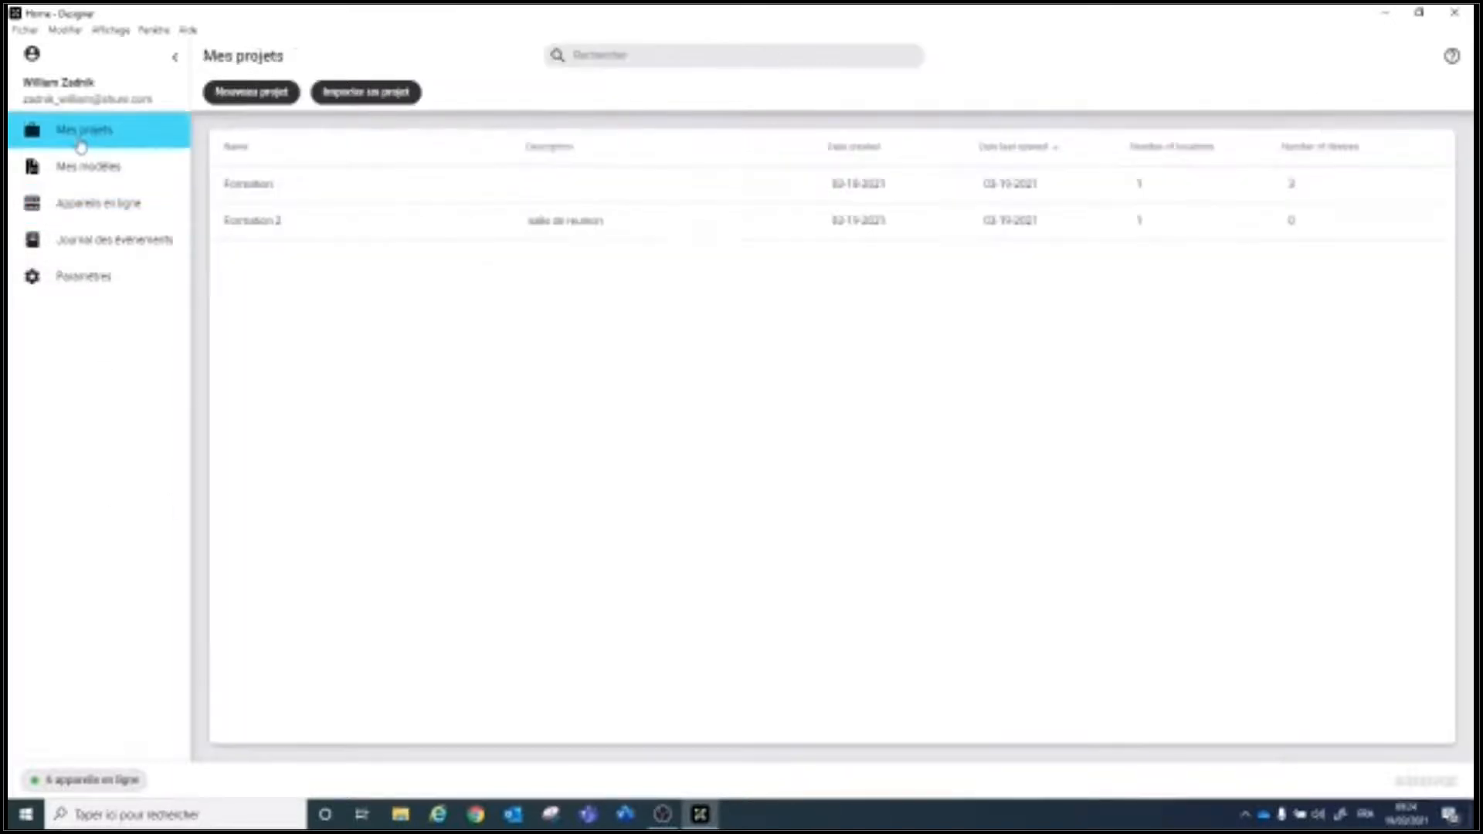
{"action": "left_click", "coordinate": [269, 195]}
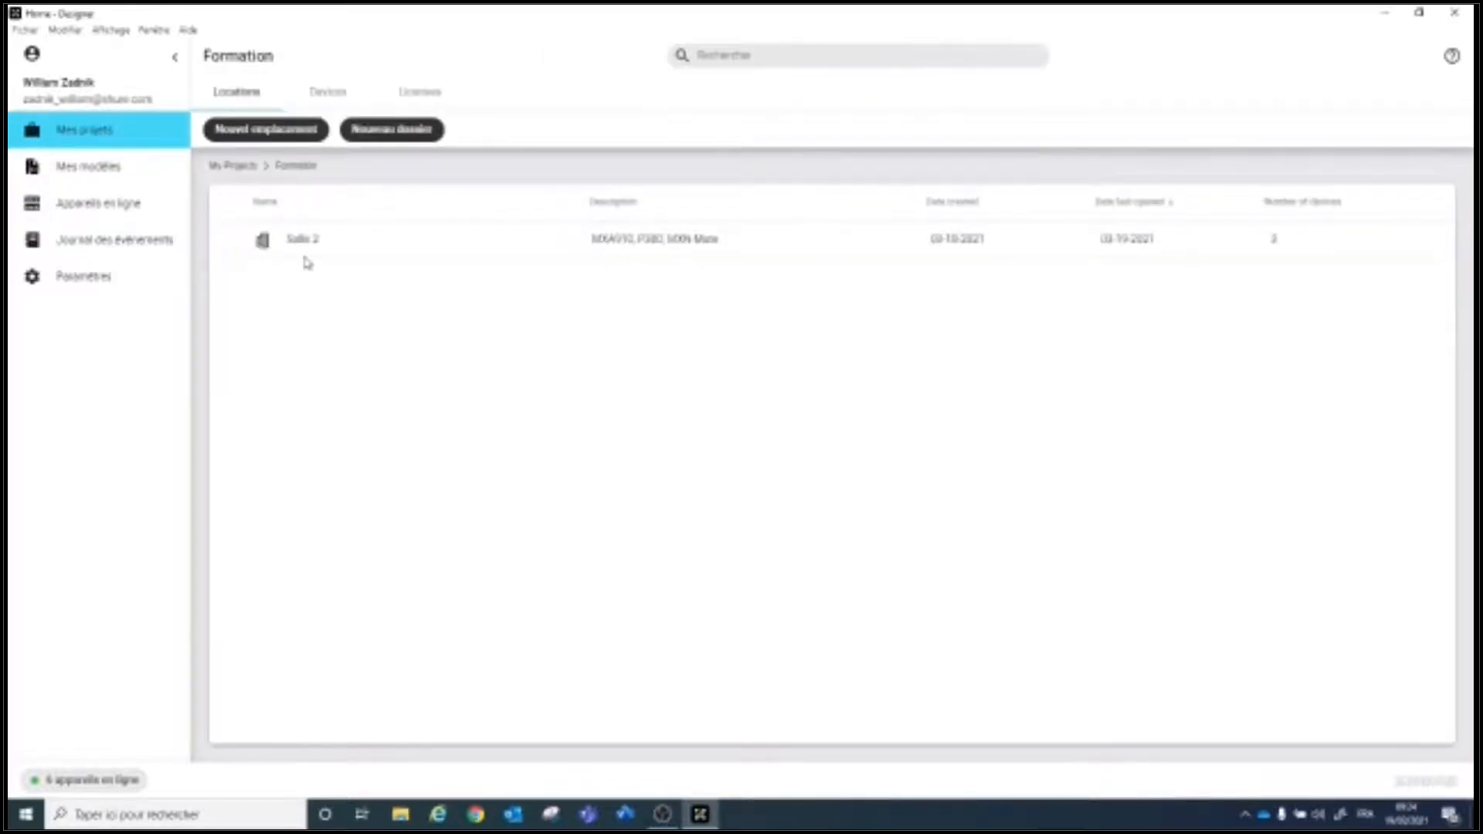
{"action": "left_click", "coordinate": [293, 133]}
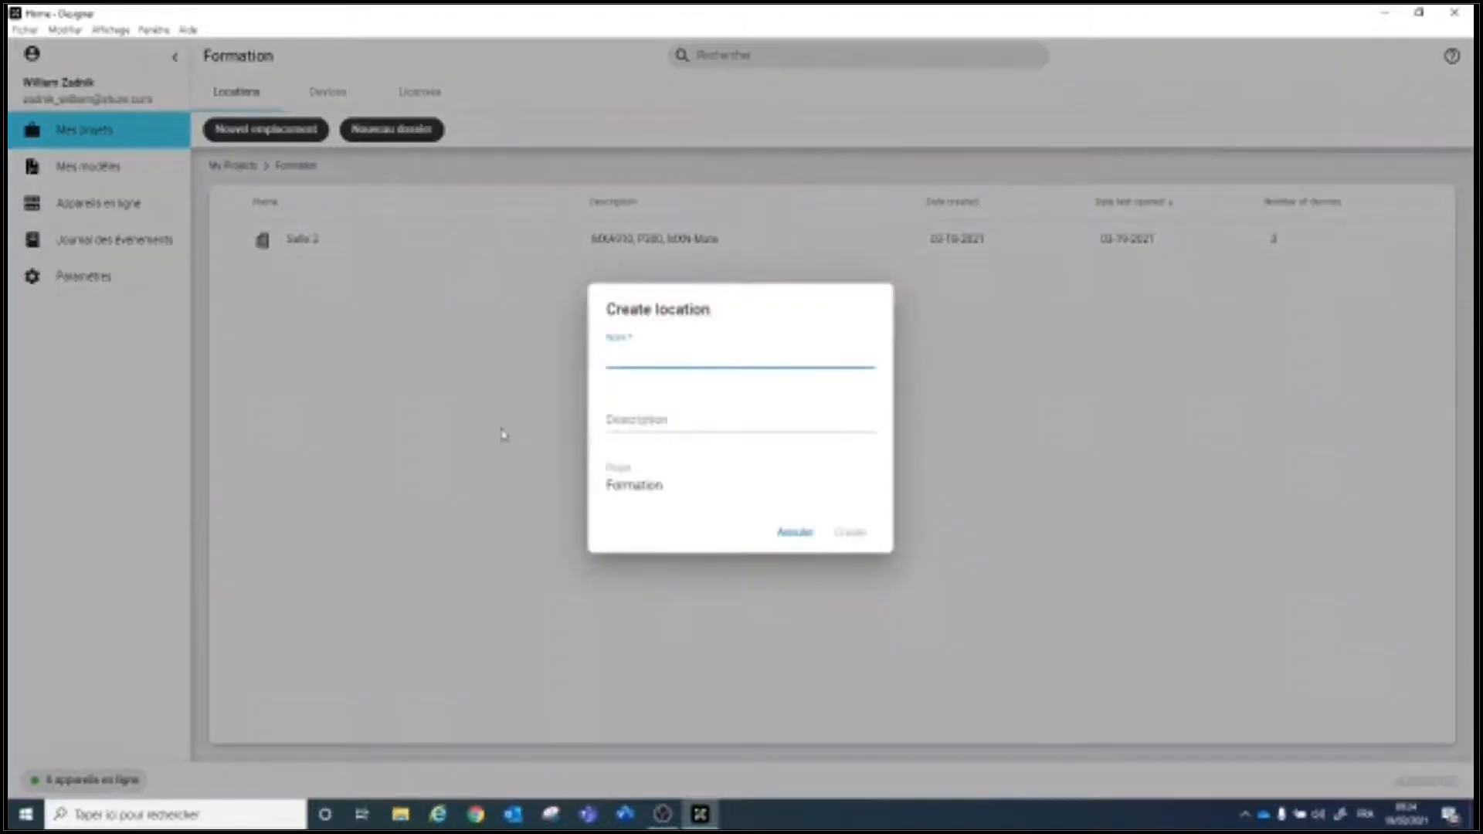
{"action": "type", "text": "Salle 3"}
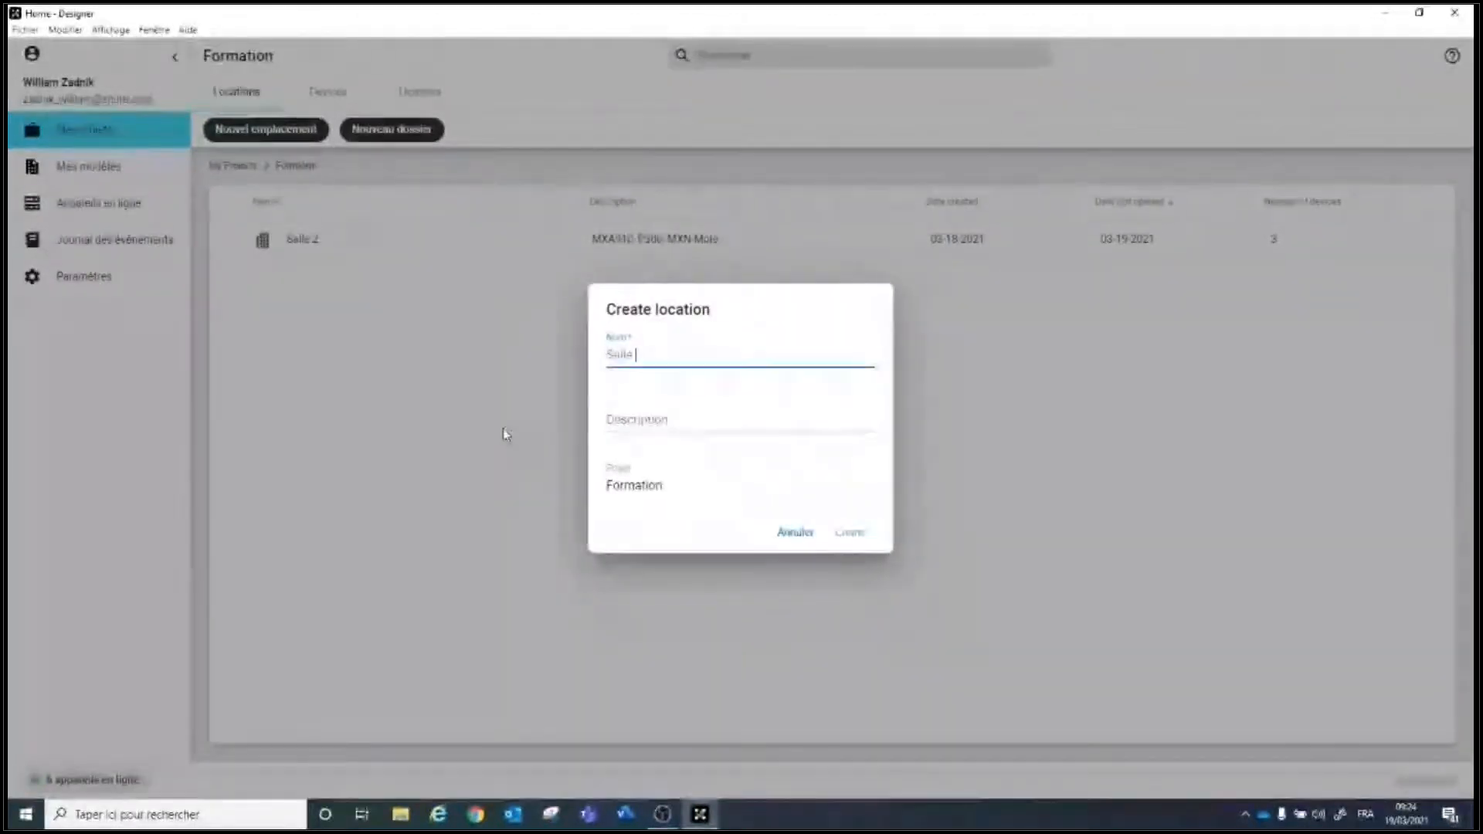
{"action": "left_click", "coordinate": [615, 418]}
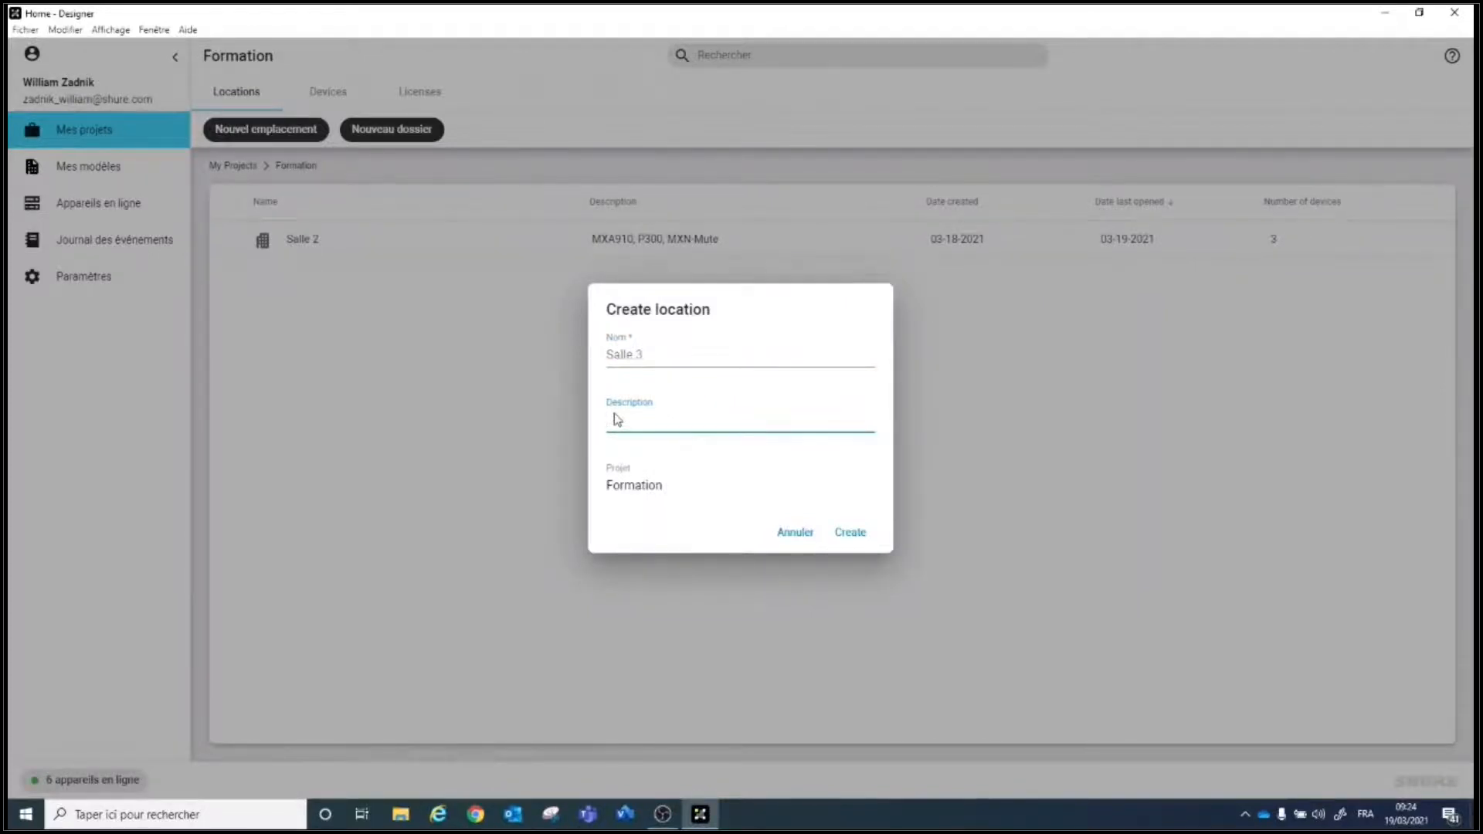
{"action": "type", "text": "MXA710"}
{"action": "type", "text": ", ANIUSB,"}
{"action": "type", "text": "MXN5"}
{"action": "left_click", "coordinate": [842, 545]}
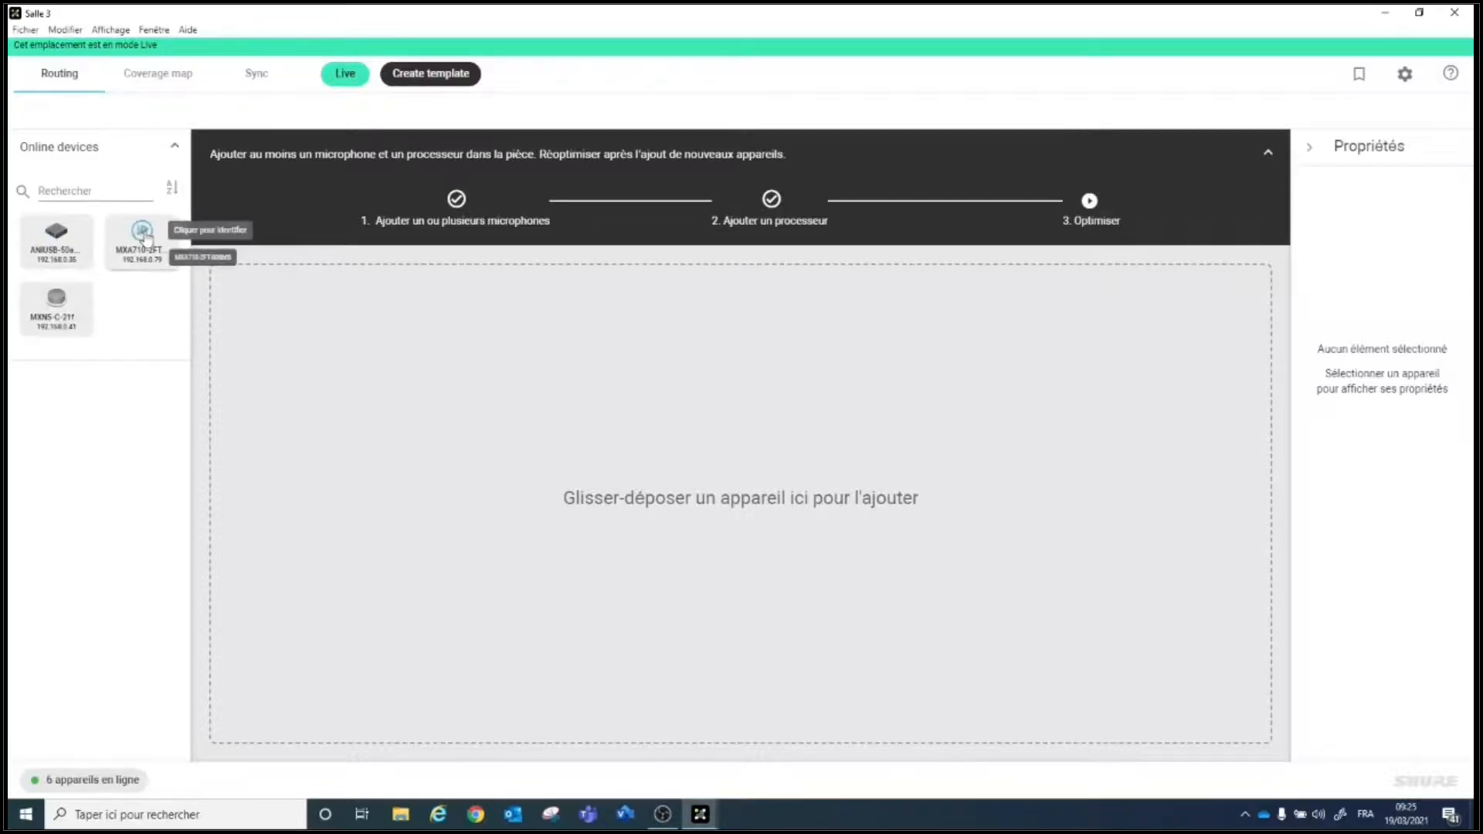
Step: Identify the online MXA710 and add it to the Salle 3 routing workspace with the Wall horizontal install method
{"action": "left_click", "coordinate": [142, 232]}
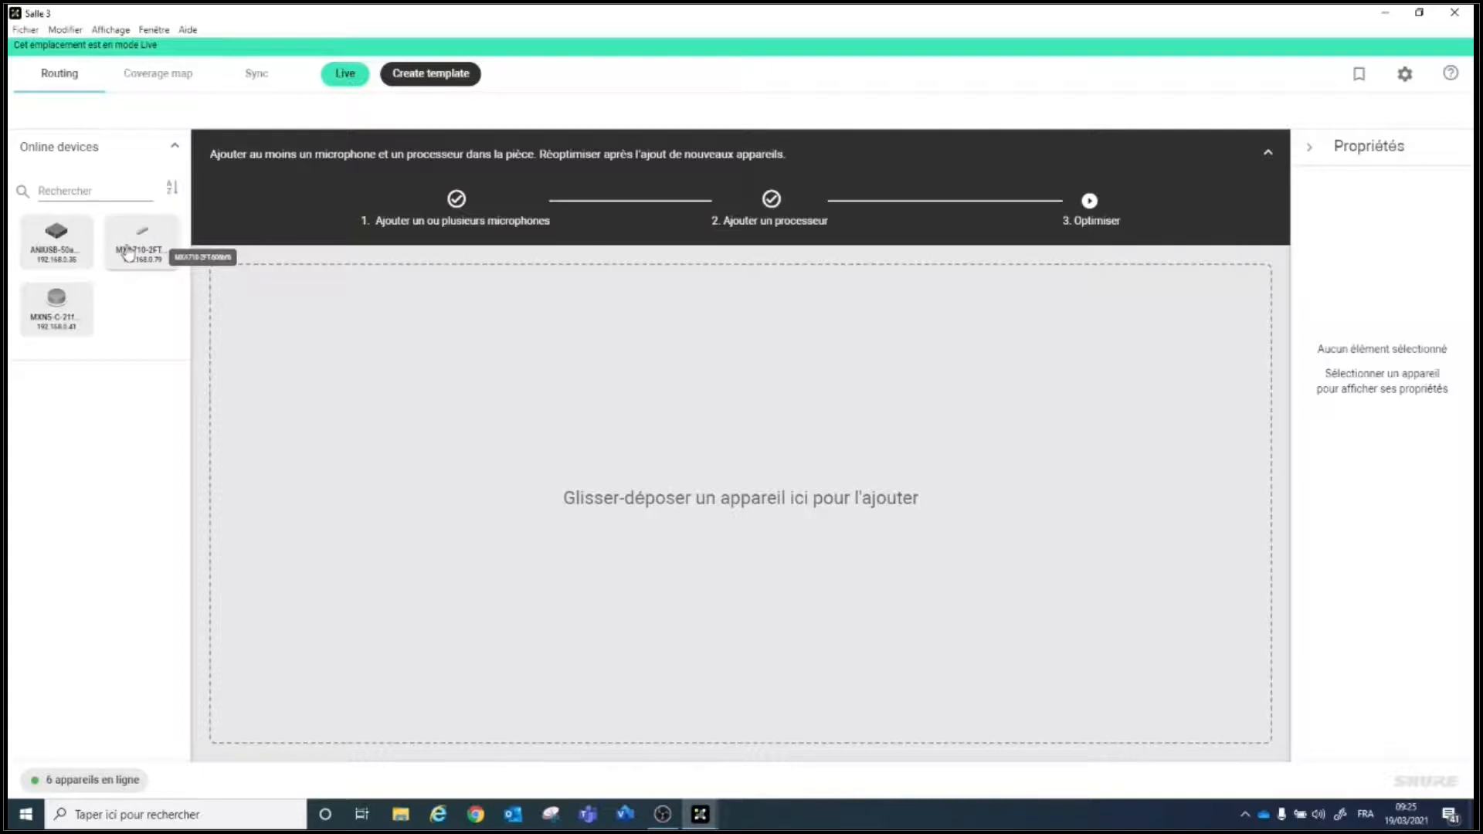
{"action": "left_click_drag", "start_coordinate": [141, 242], "coordinate": [628, 420]}
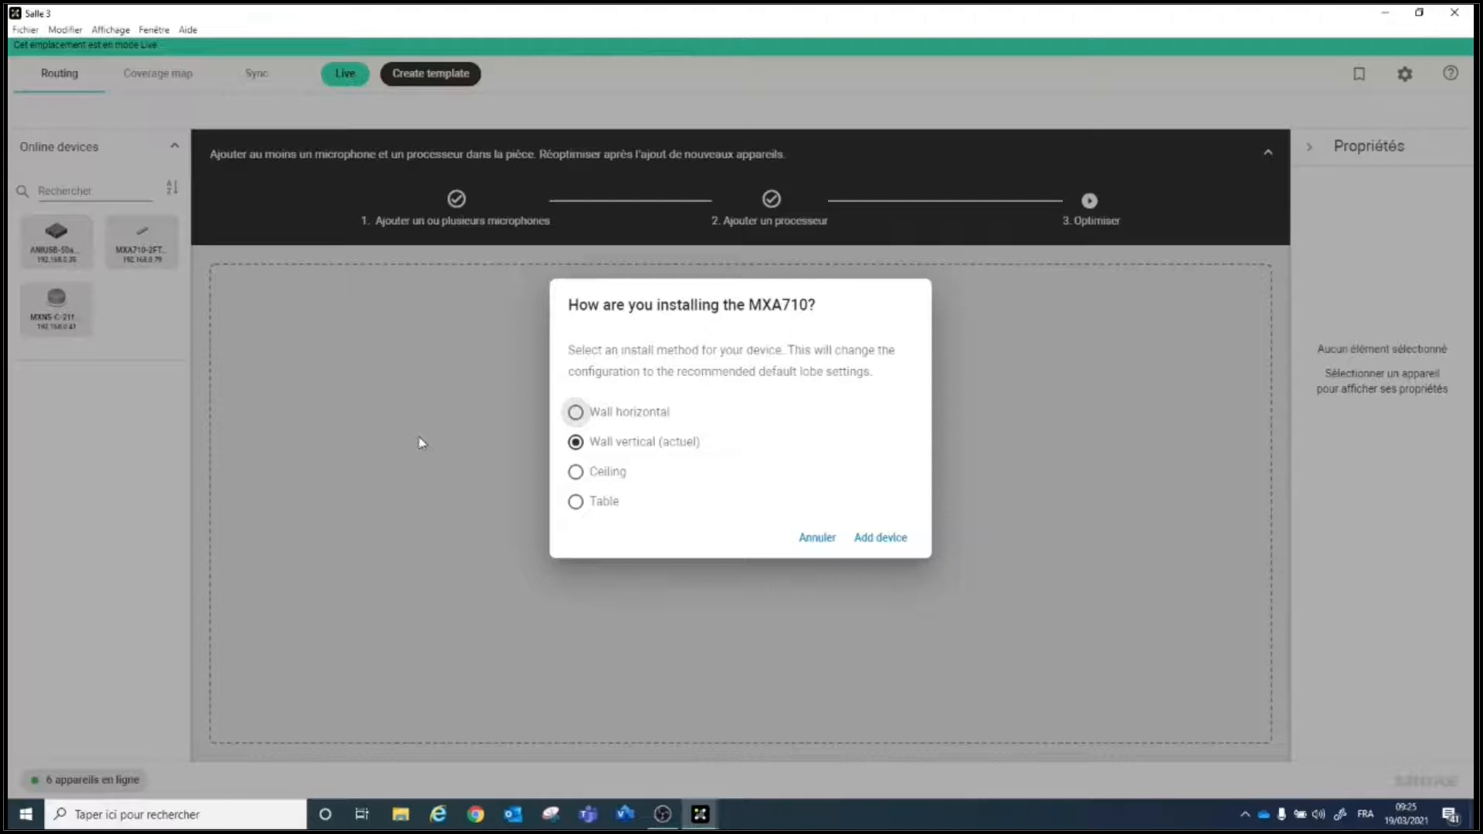
{"action": "left_click", "coordinate": [593, 416]}
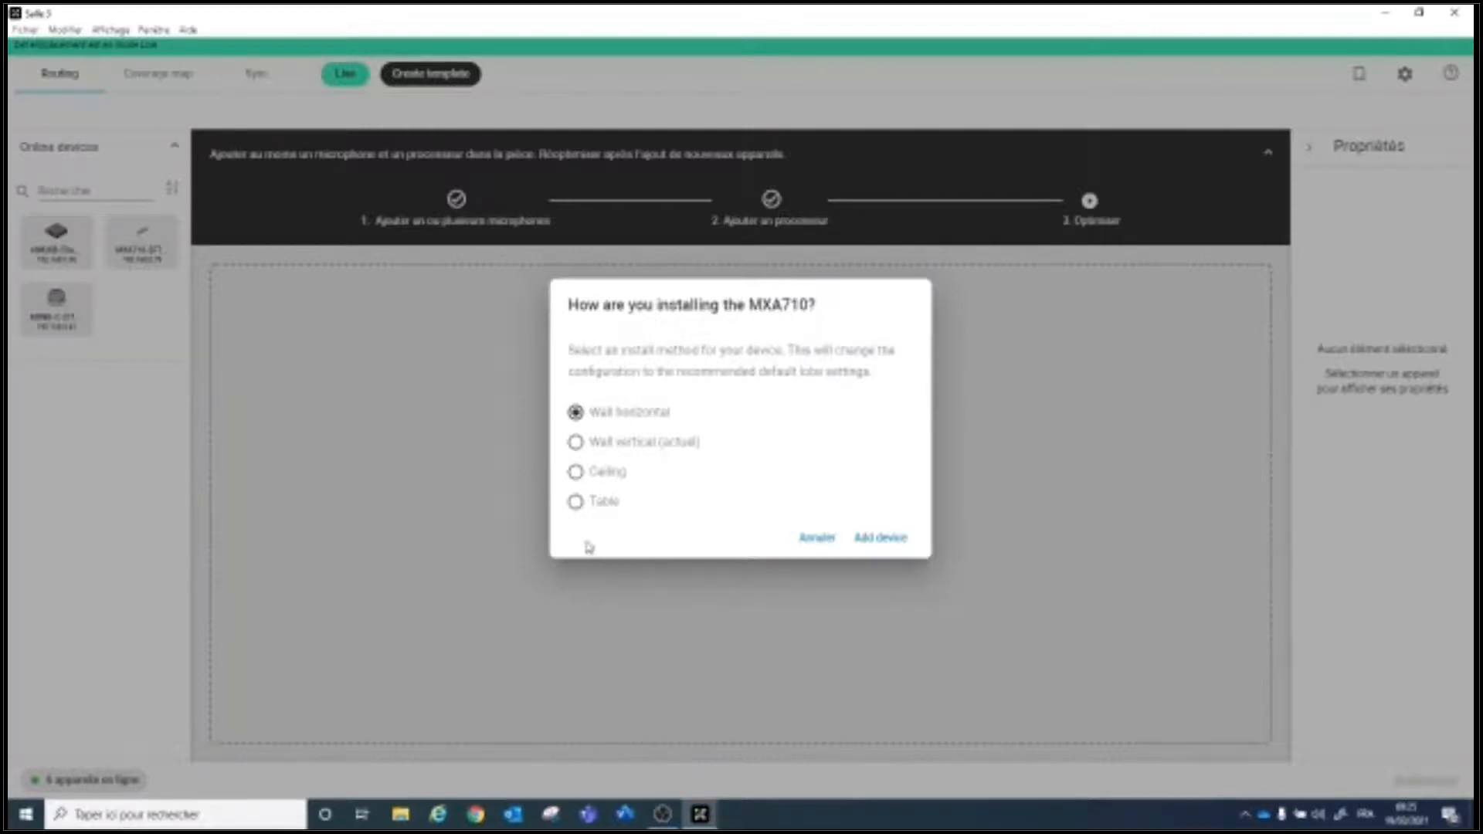
{"action": "left_click", "coordinate": [856, 546]}
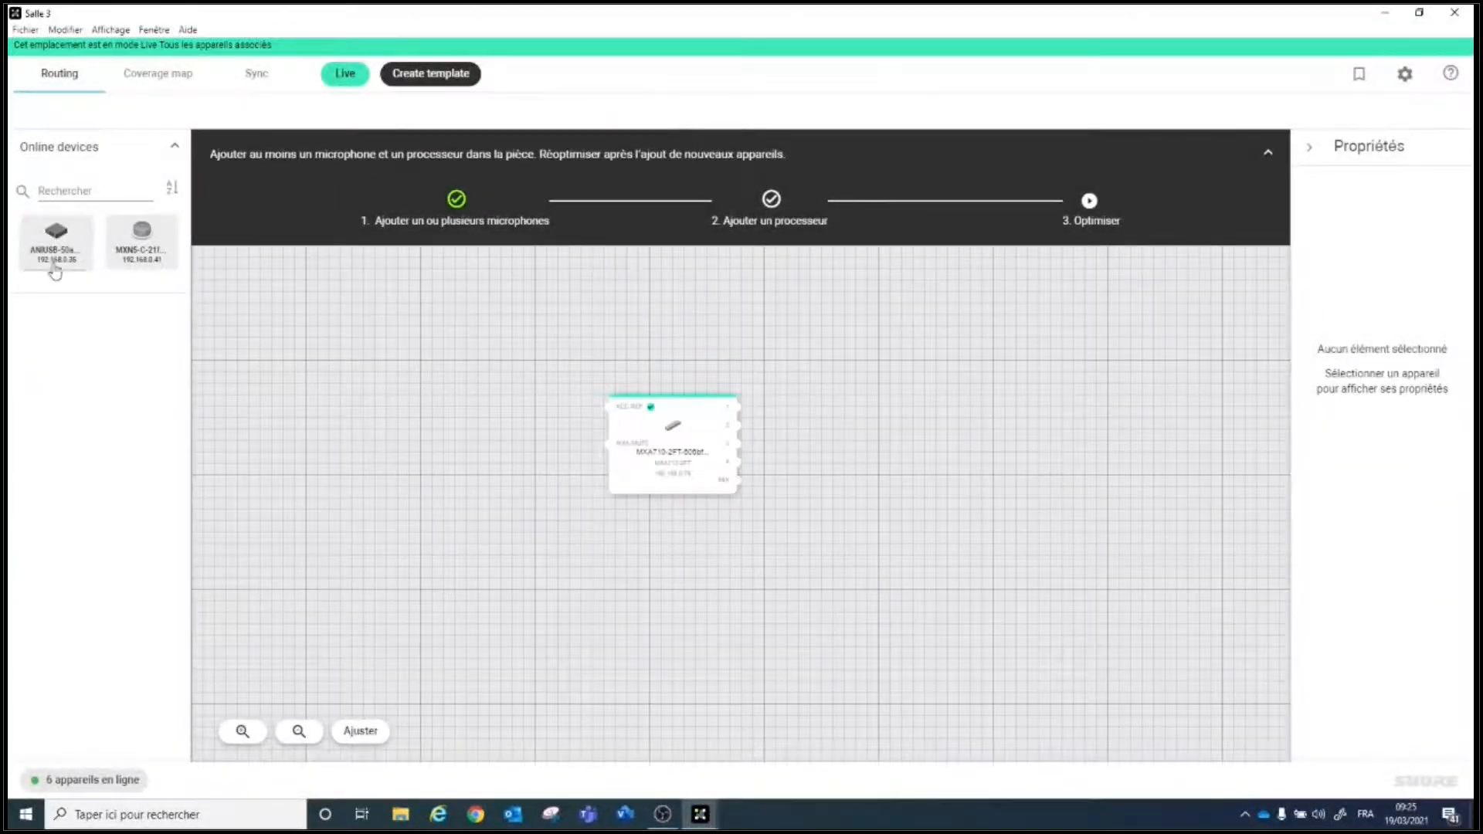
Step: Add the ANIUSB and the MXN5-C to the routing workspace and space out the ANIUSB and MXA710 blocks
{"action": "left_click", "coordinate": [60, 236]}
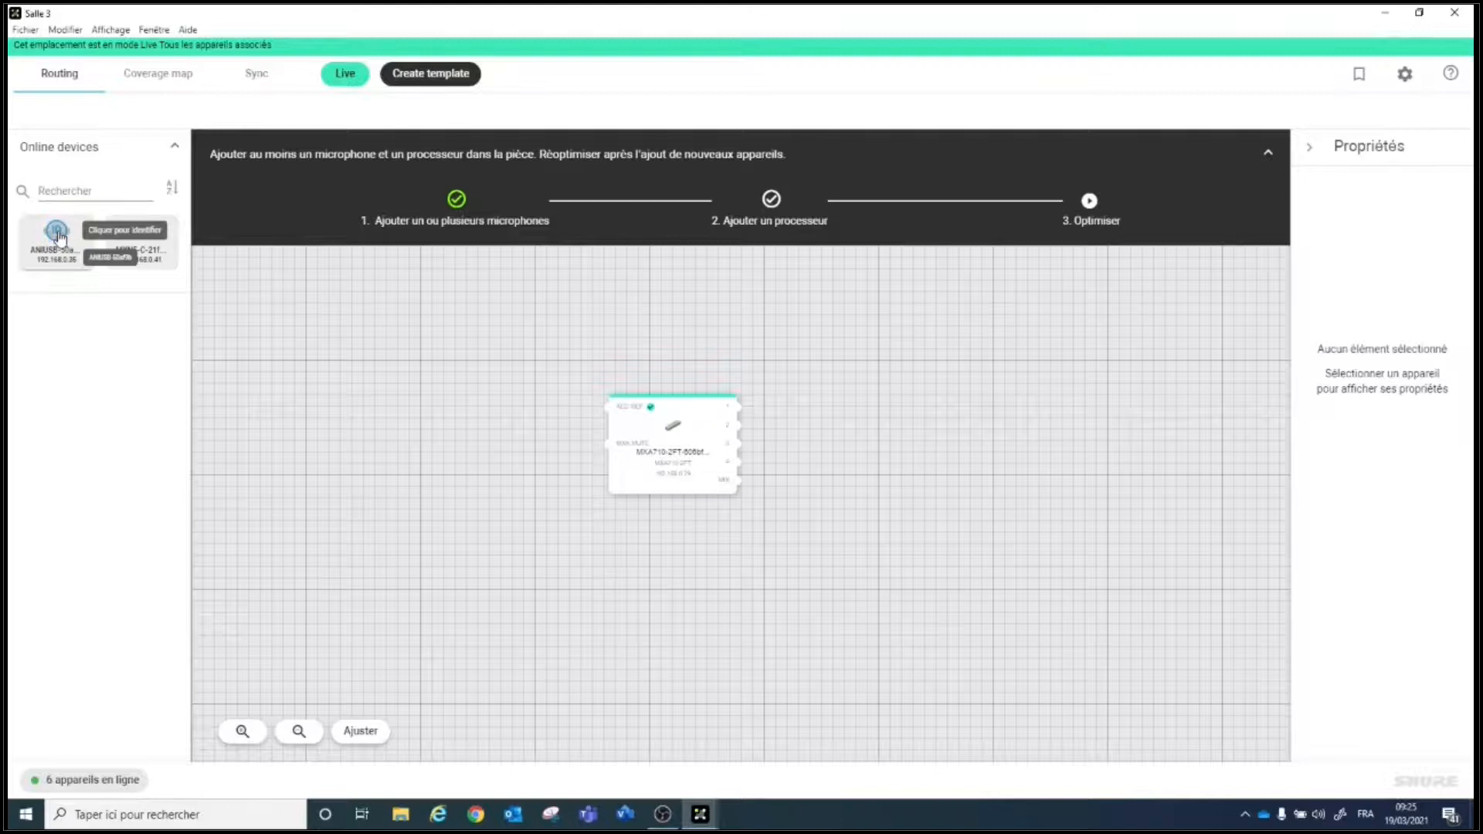
{"action": "left_click_drag", "start_coordinate": [60, 236], "coordinate": [907, 450]}
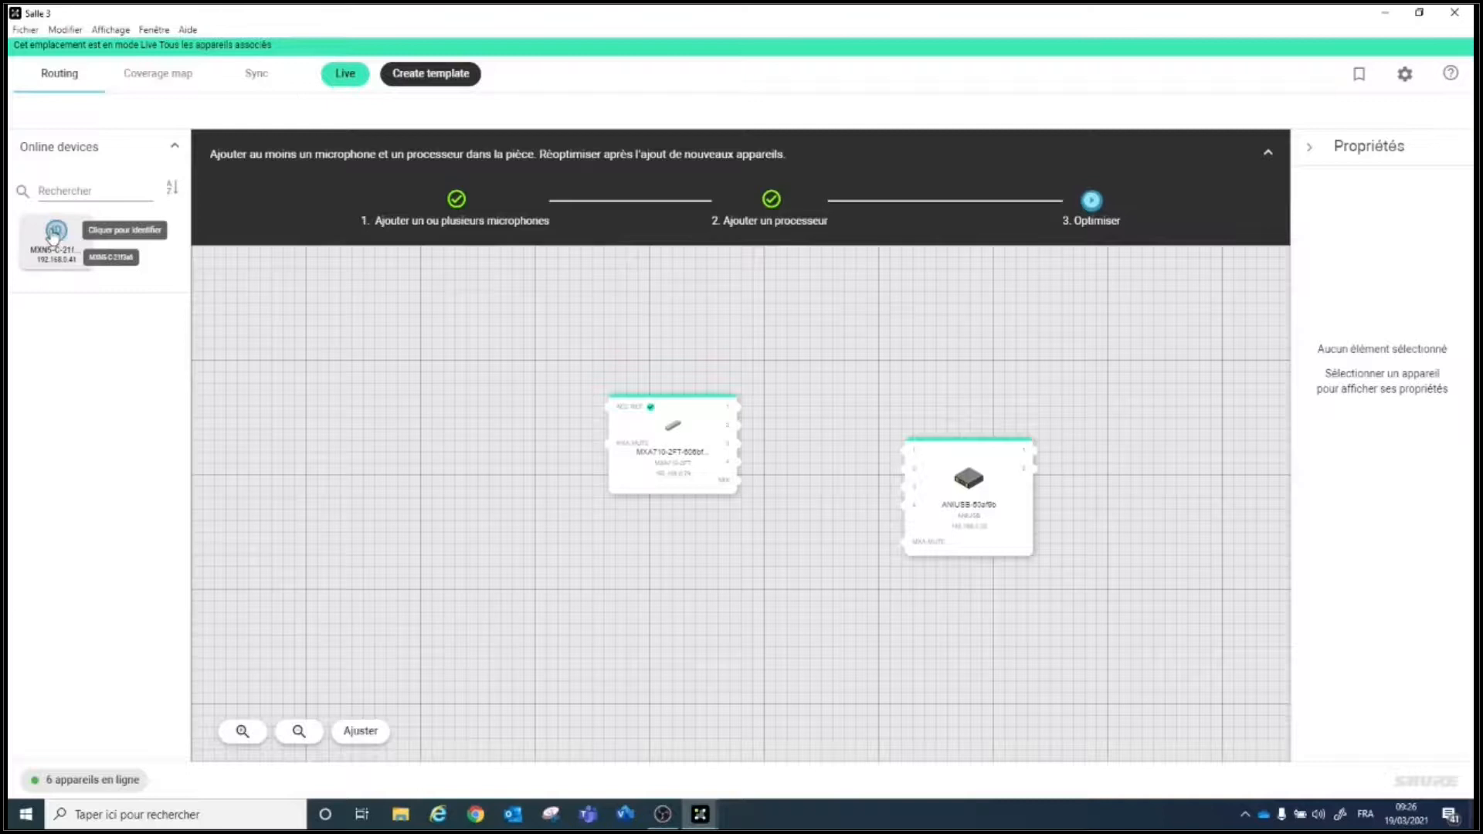
{"action": "left_click_drag", "start_coordinate": [54, 236], "coordinate": [1111, 557]}
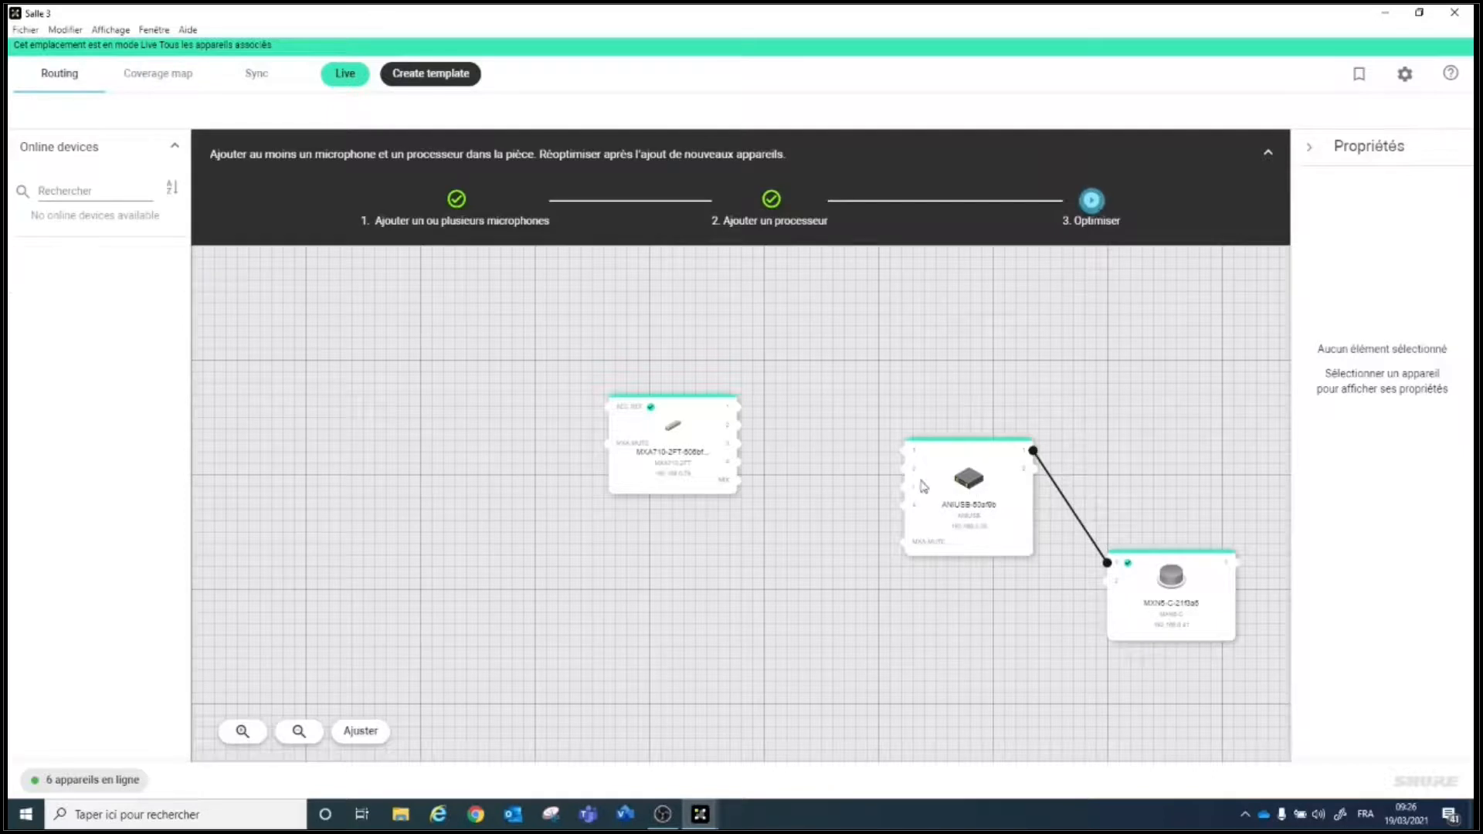
{"action": "left_click_drag", "start_coordinate": [972, 500], "coordinate": [875, 522]}
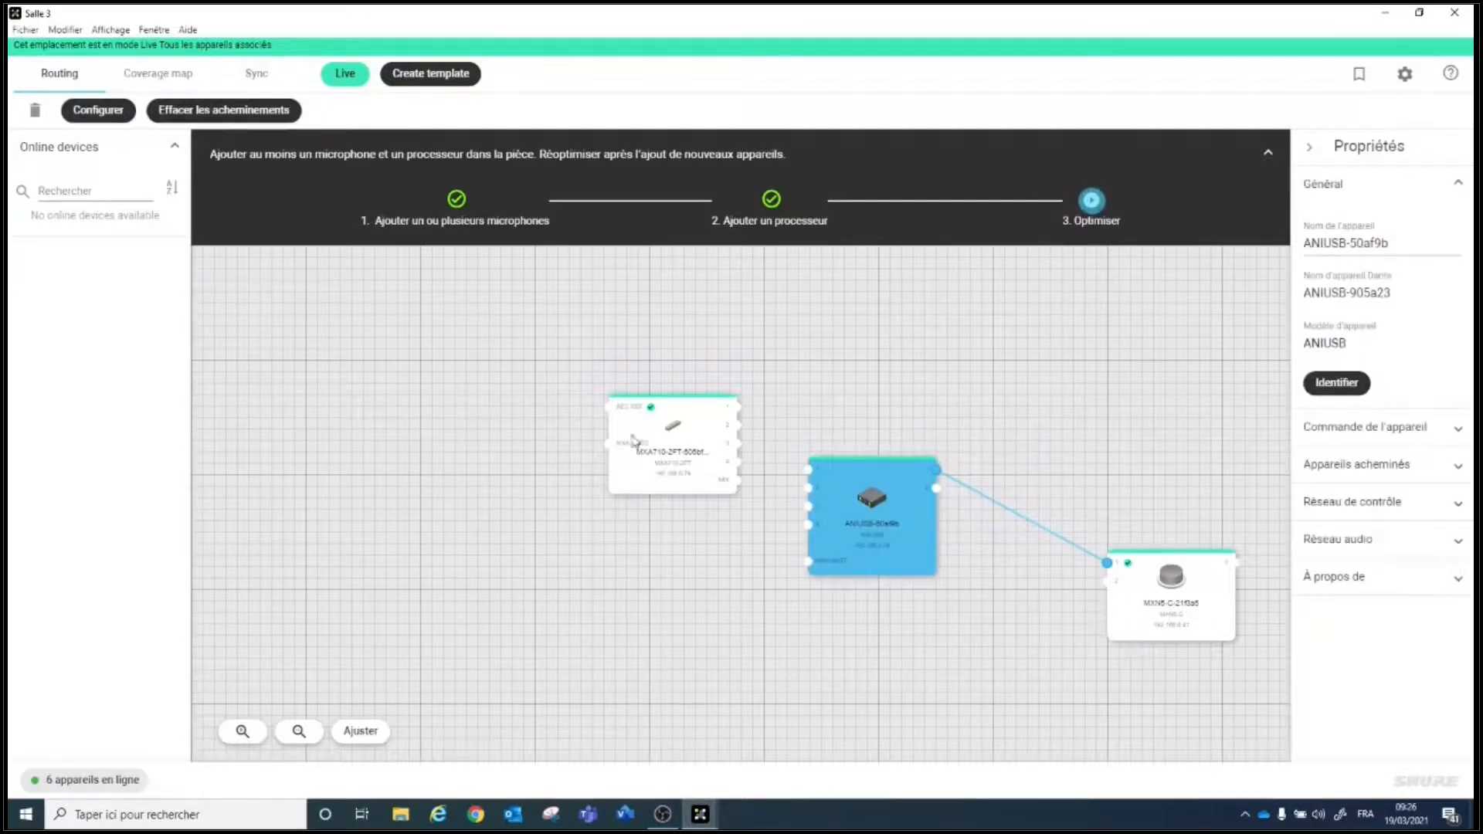
{"action": "left_click_drag", "start_coordinate": [635, 437], "coordinate": [527, 482]}
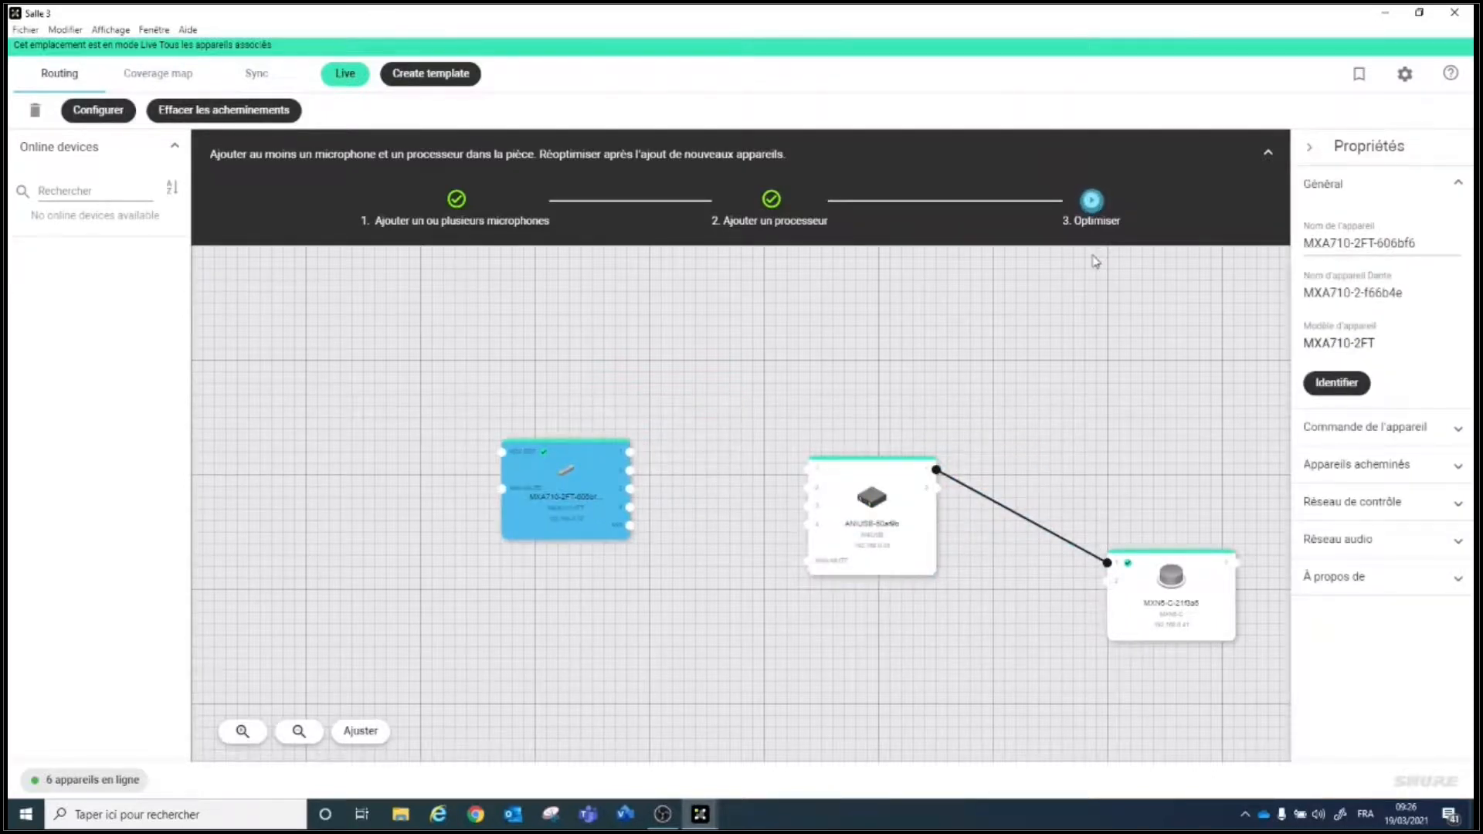
Step: Optimise the room, stay in the routing view and inspect the routes leaving the ANIUSB's first output
{"action": "left_click", "coordinate": [1098, 204]}
{"action": "left_click", "coordinate": [831, 576]}
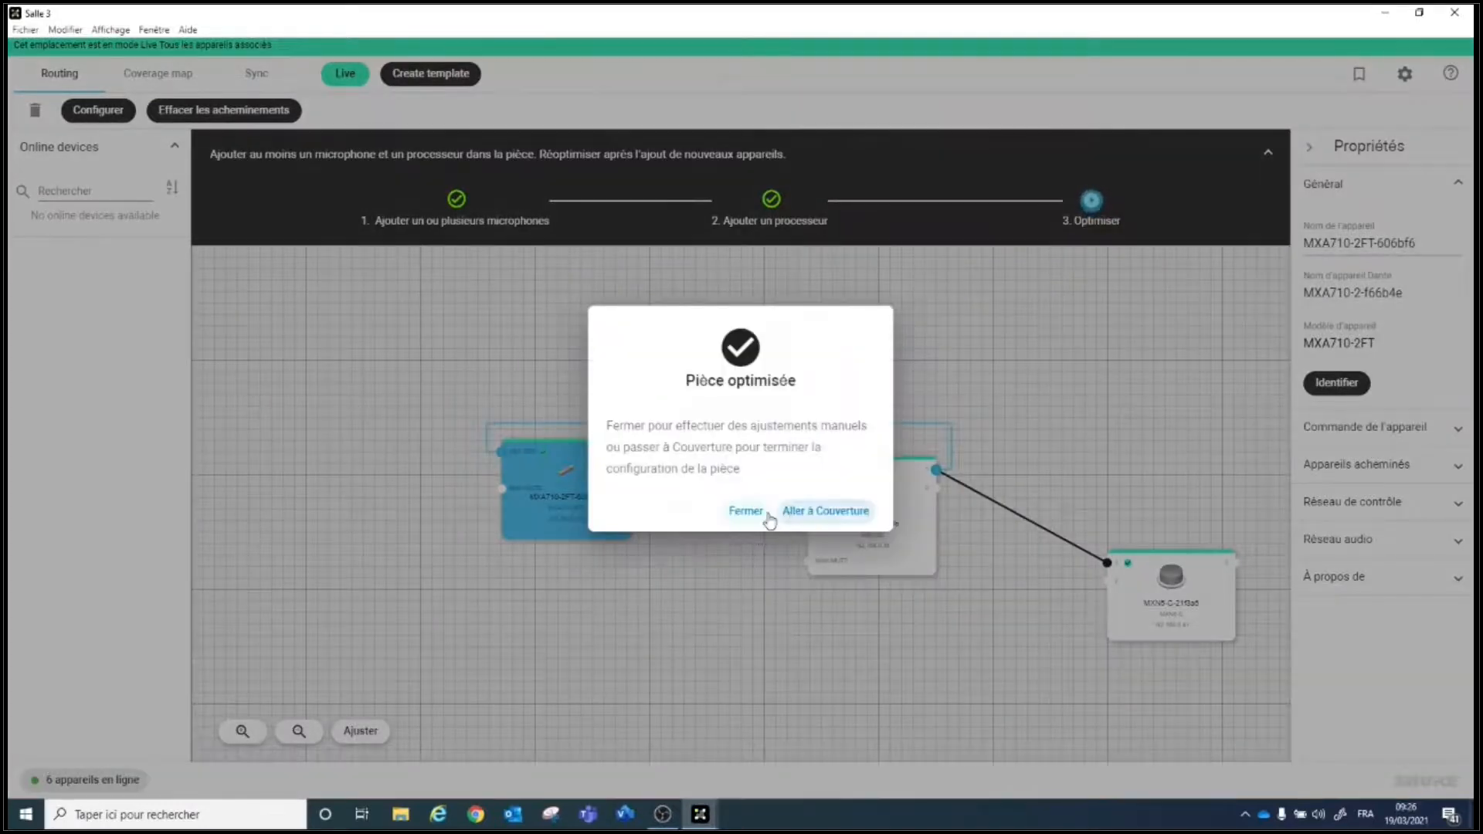
{"action": "left_click", "coordinate": [767, 515]}
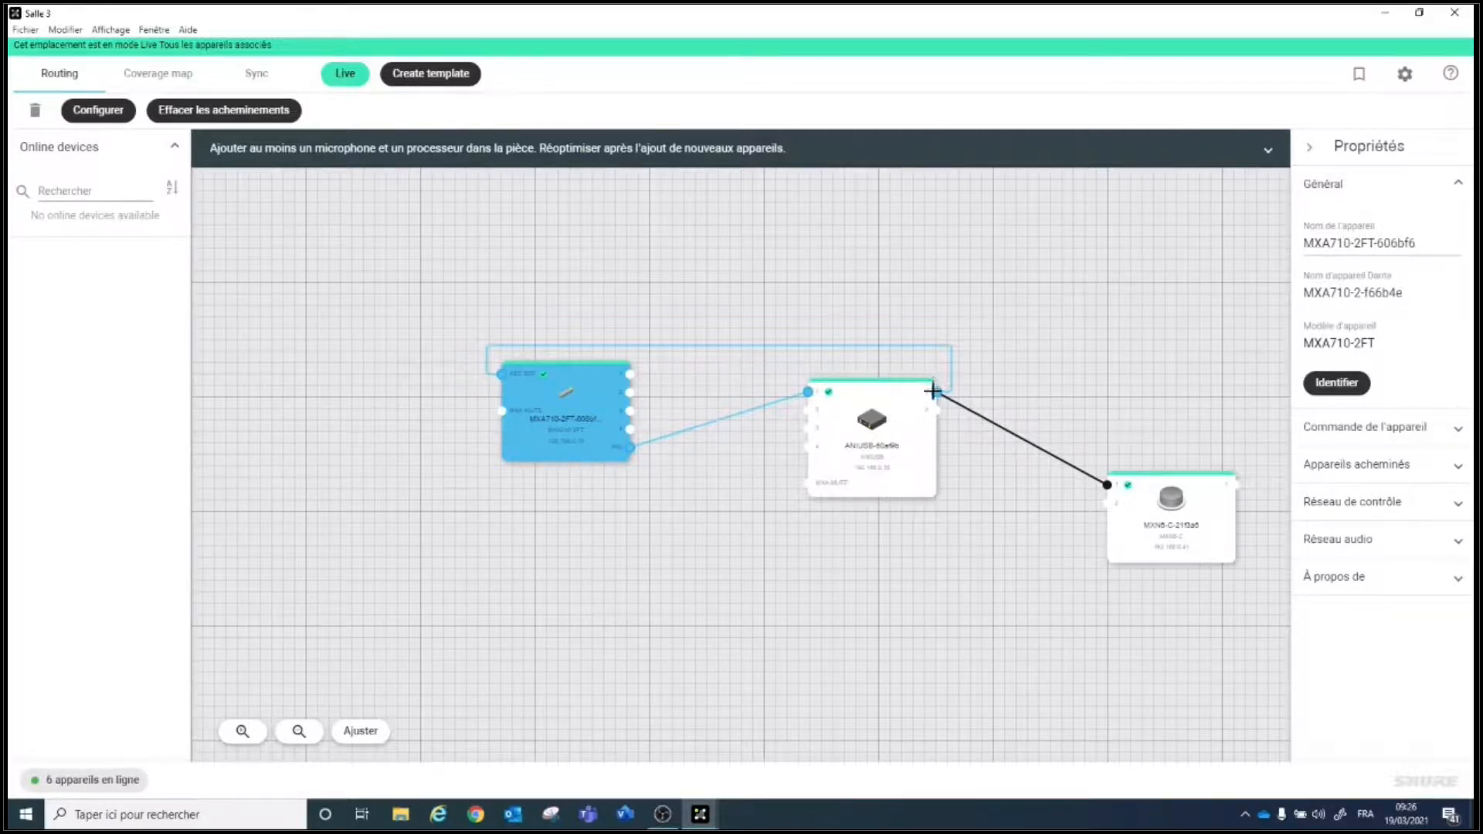
{"action": "mouse_move", "coordinate": [939, 392]}
Step: In the coverage map, set the room's length to 6 m, width to 4 m and ceiling height to 2.8 m
{"action": "left_click", "coordinate": [150, 77]}
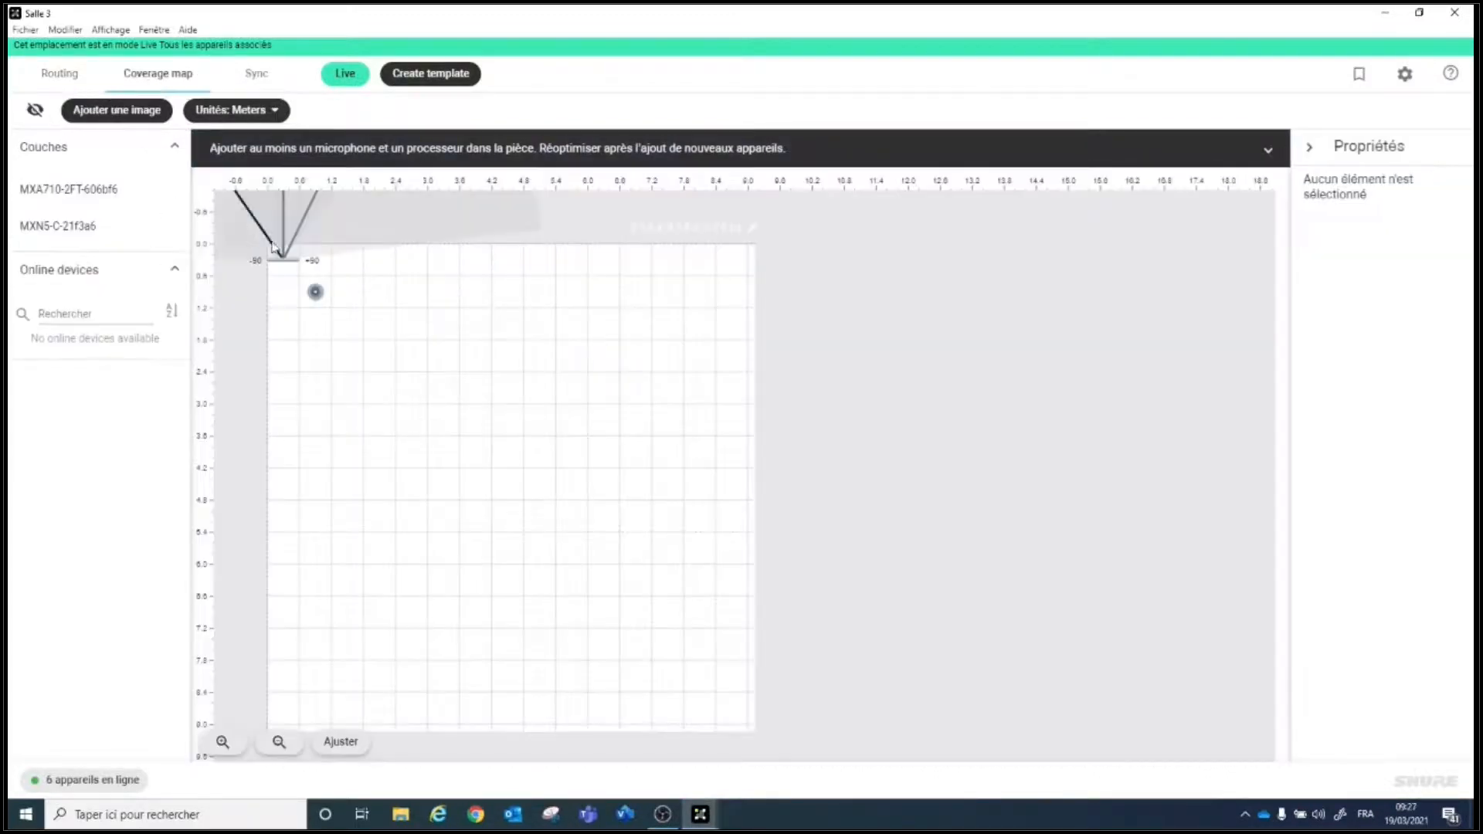
{"action": "left_click", "coordinate": [717, 234]}
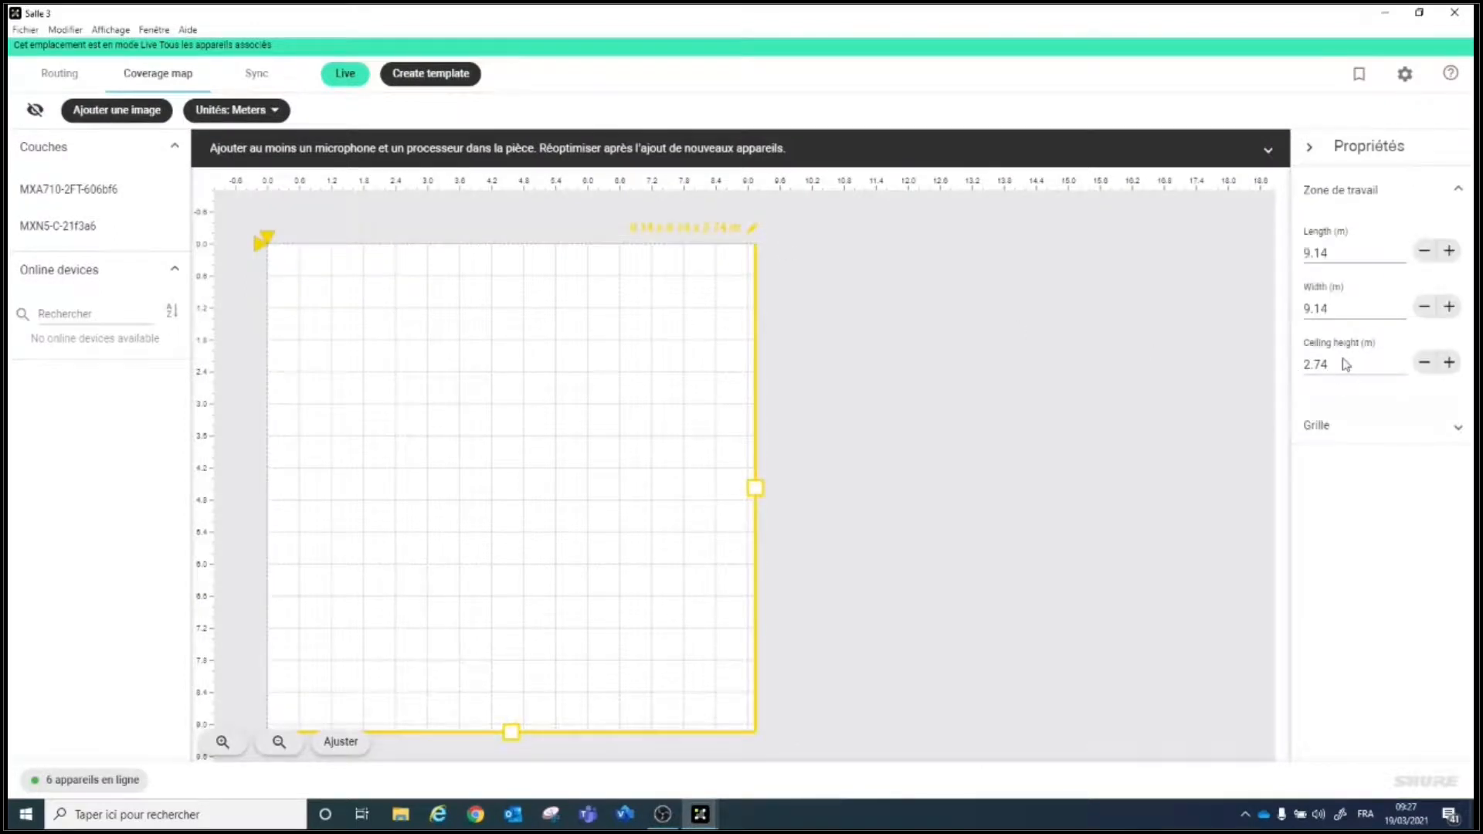
{"action": "left_click_drag", "start_coordinate": [1346, 365], "coordinate": [1292, 367]}
{"action": "type", "text": "2"}
{"action": "left_click_drag", "start_coordinate": [1339, 252], "coordinate": [1272, 265]}
{"action": "type", "text": "6"}
{"action": "key", "text": "Tab"}
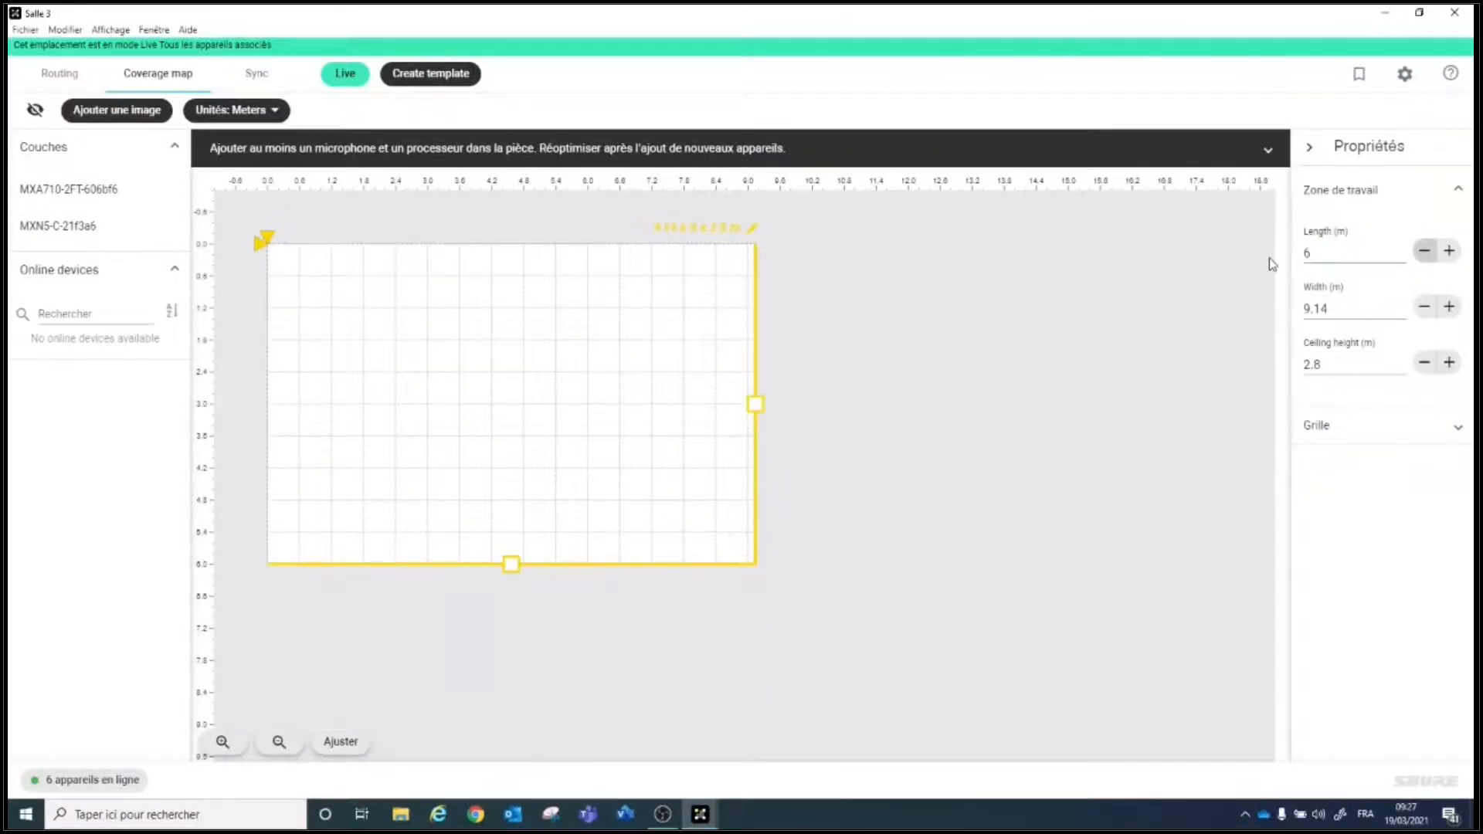
{"action": "left_click_drag", "start_coordinate": [1336, 307], "coordinate": [1249, 304]}
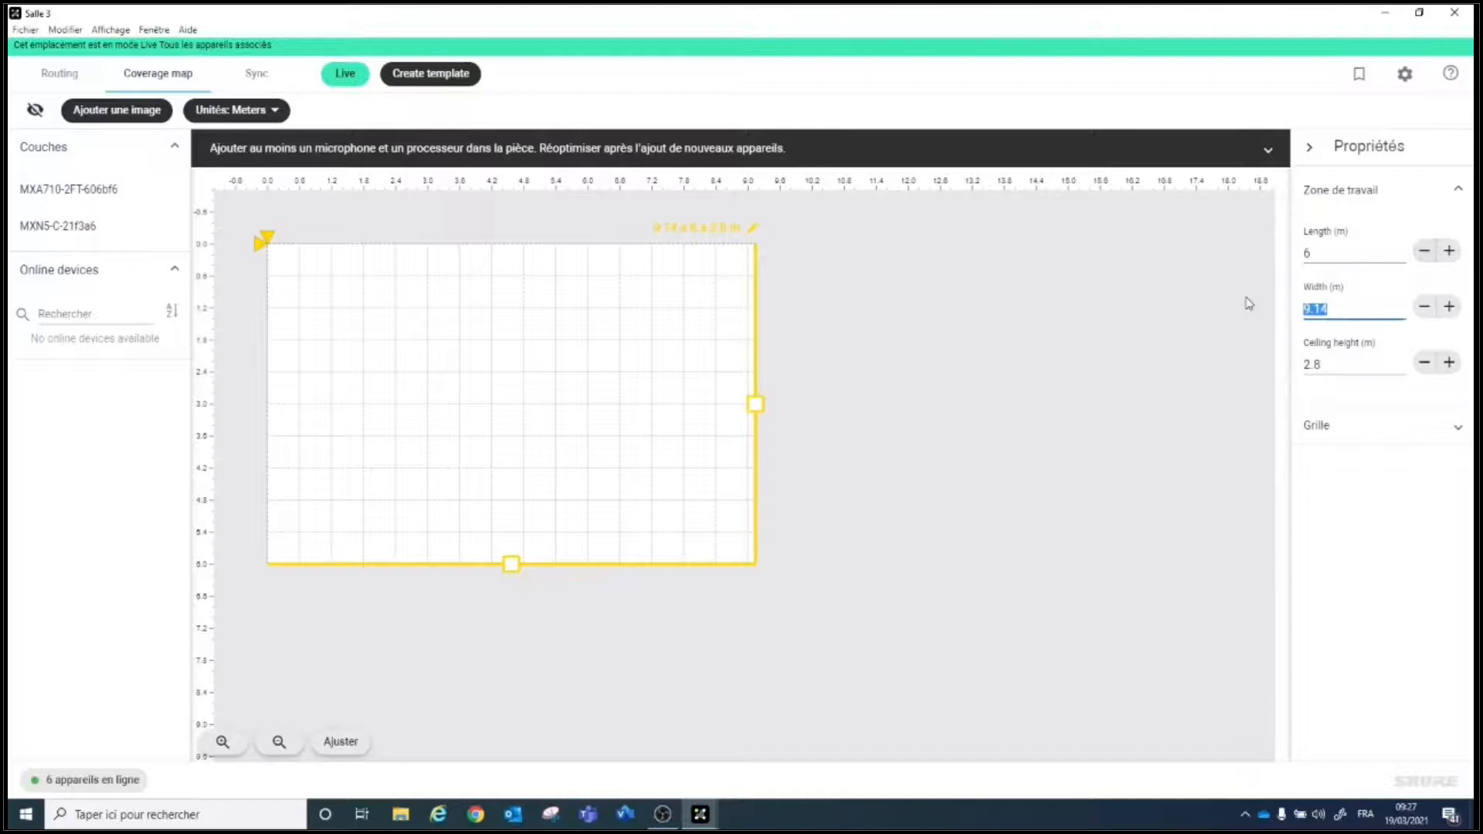
{"action": "type", "text": "4"}
{"action": "key", "text": "Return"}
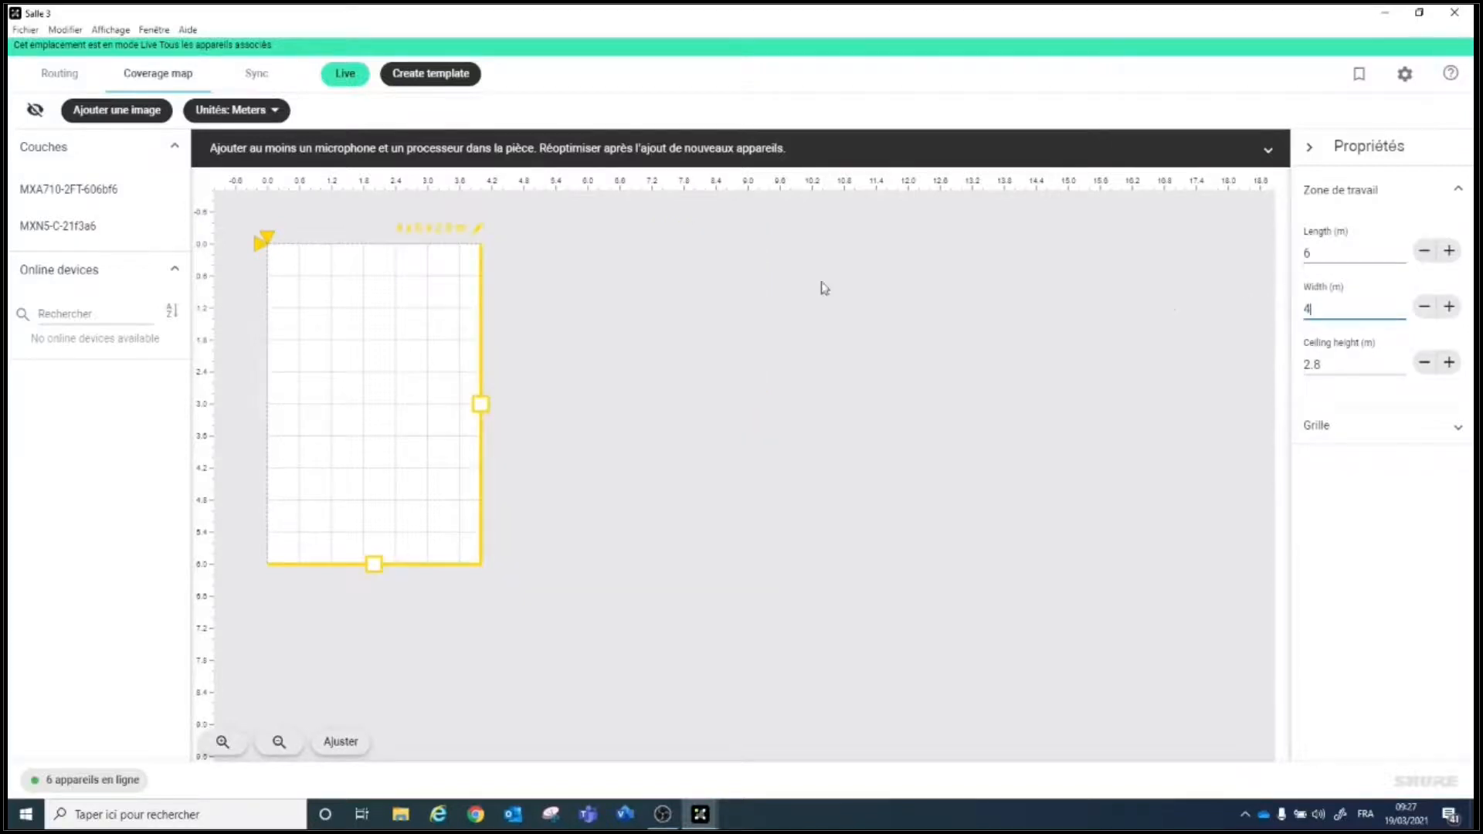
Step: Position the MXA710 midway along the room's left wall, rotated 90° to face inward, with the MXN5-C moved outside the room
{"action": "left_click_drag", "start_coordinate": [399, 396], "coordinate": [623, 427]}
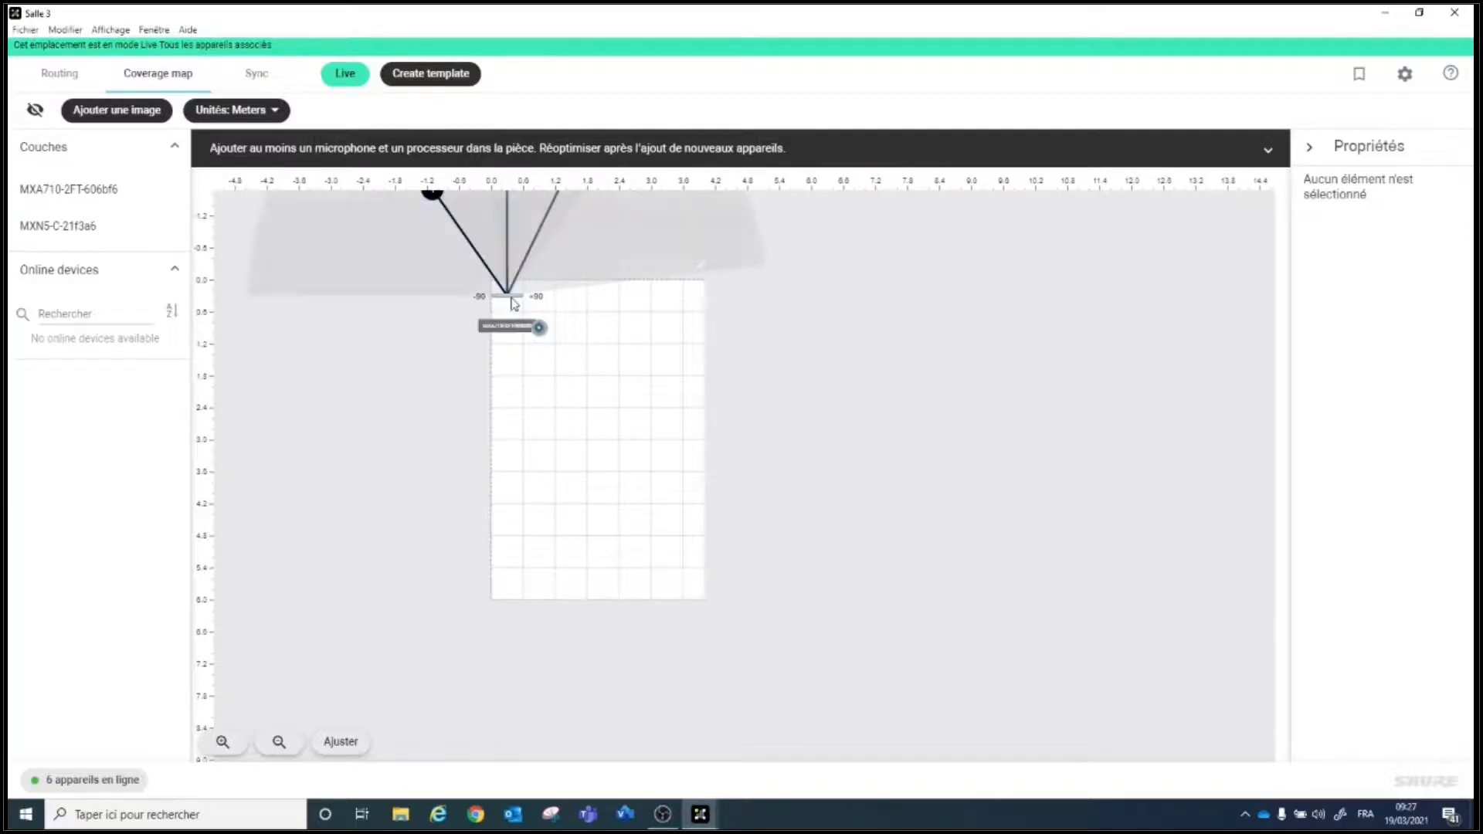
{"action": "left_click_drag", "start_coordinate": [511, 301], "coordinate": [395, 480]}
{"action": "left_click_drag", "start_coordinate": [543, 329], "coordinate": [894, 361]}
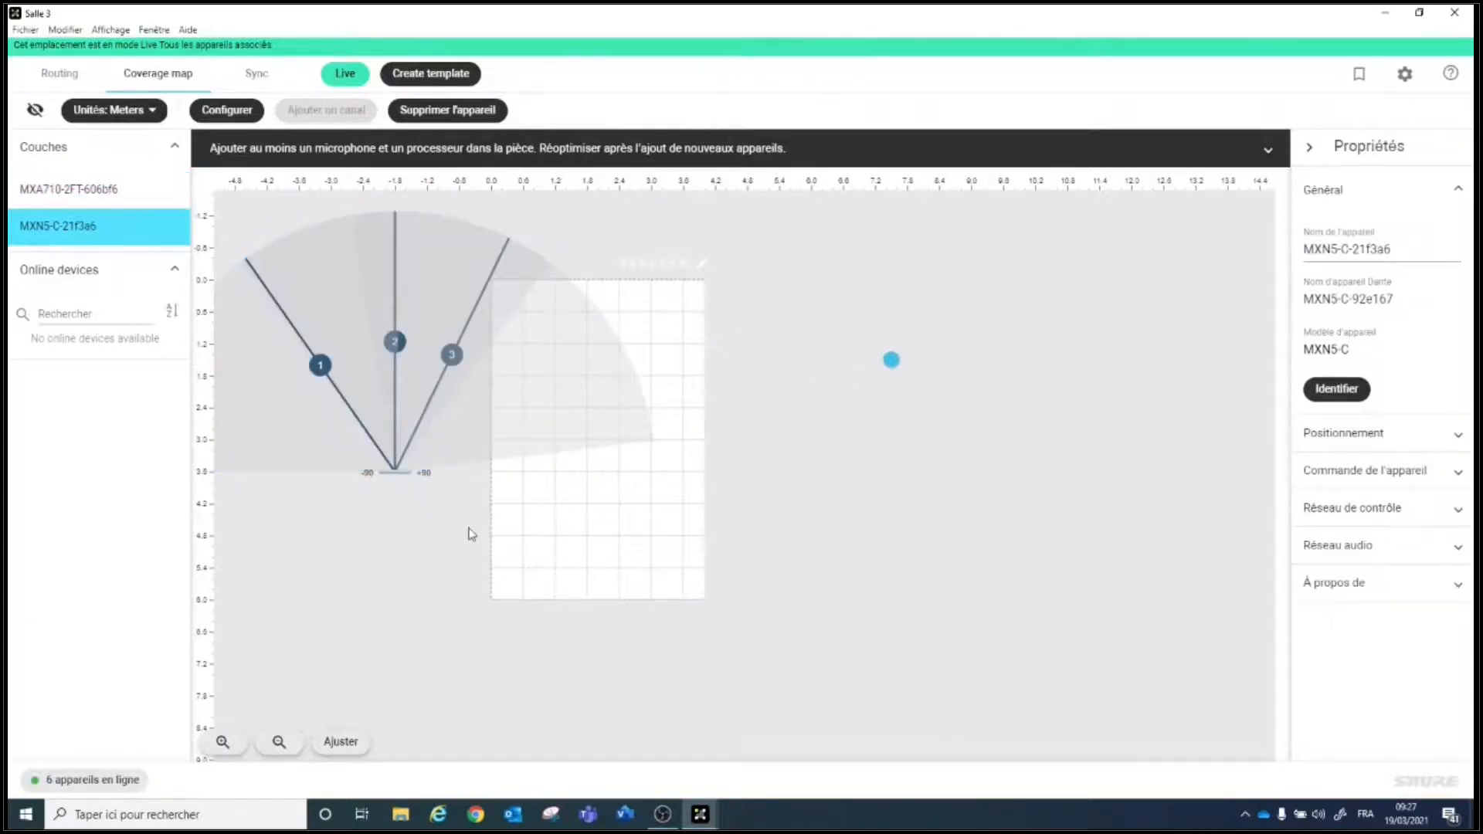
{"action": "left_click_drag", "start_coordinate": [396, 473], "coordinate": [320, 448]}
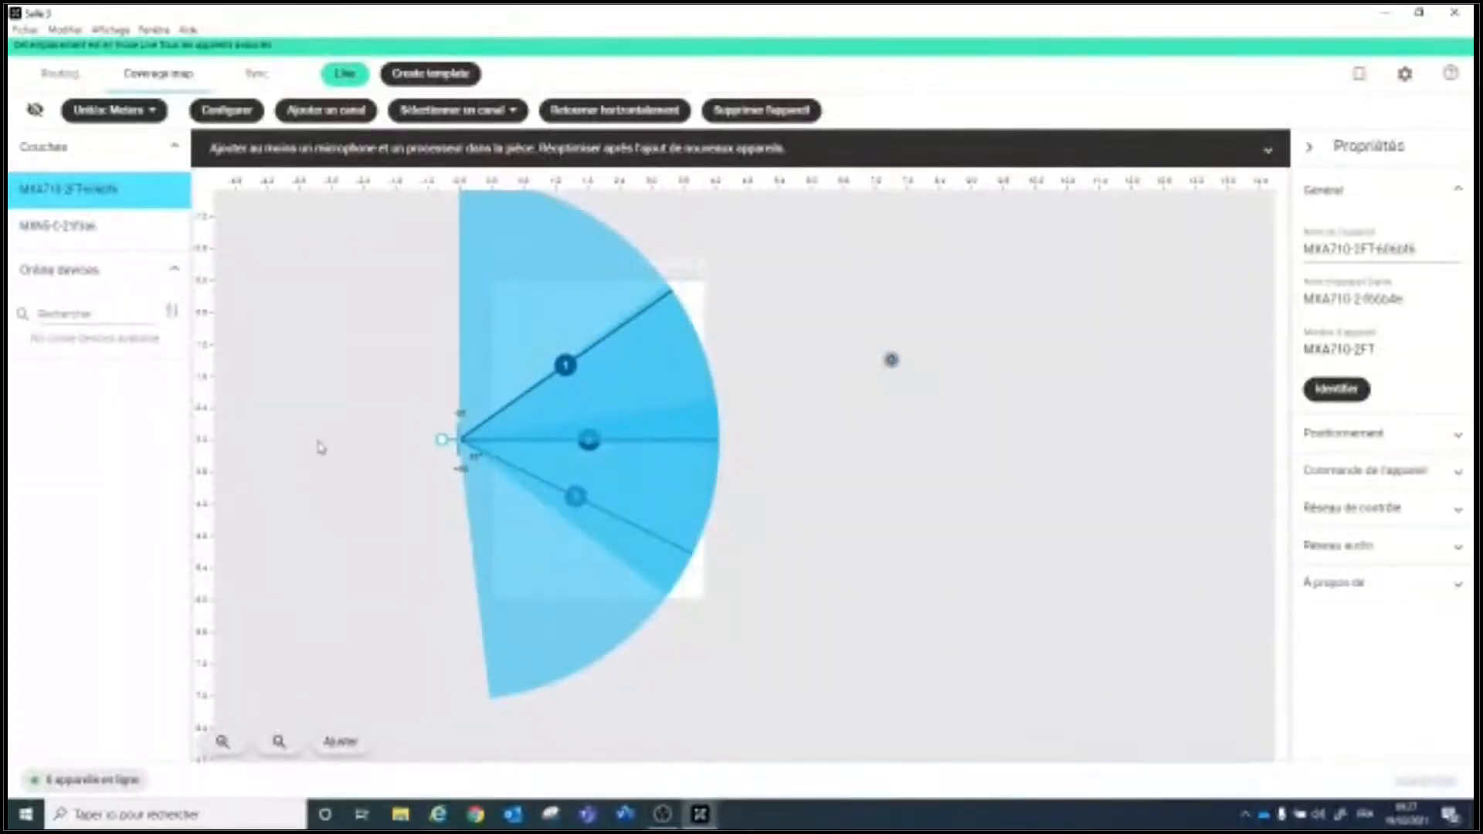
{"action": "left_click_drag", "start_coordinate": [464, 444], "coordinate": [495, 442]}
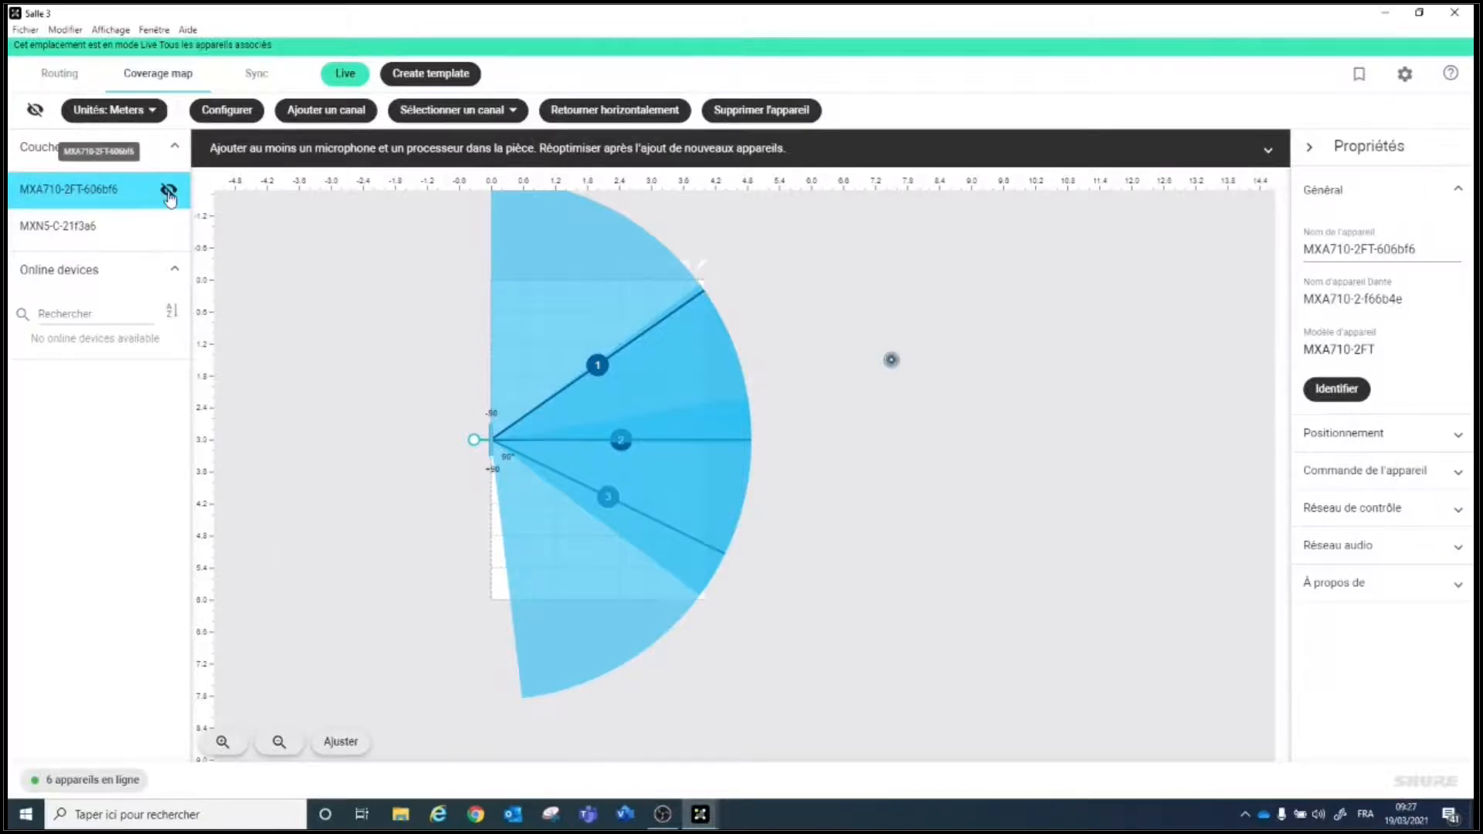
Step: Hide the MXA710's coverage and move the MXN5-C into the middle of the room
{"action": "left_click", "coordinate": [168, 191]}
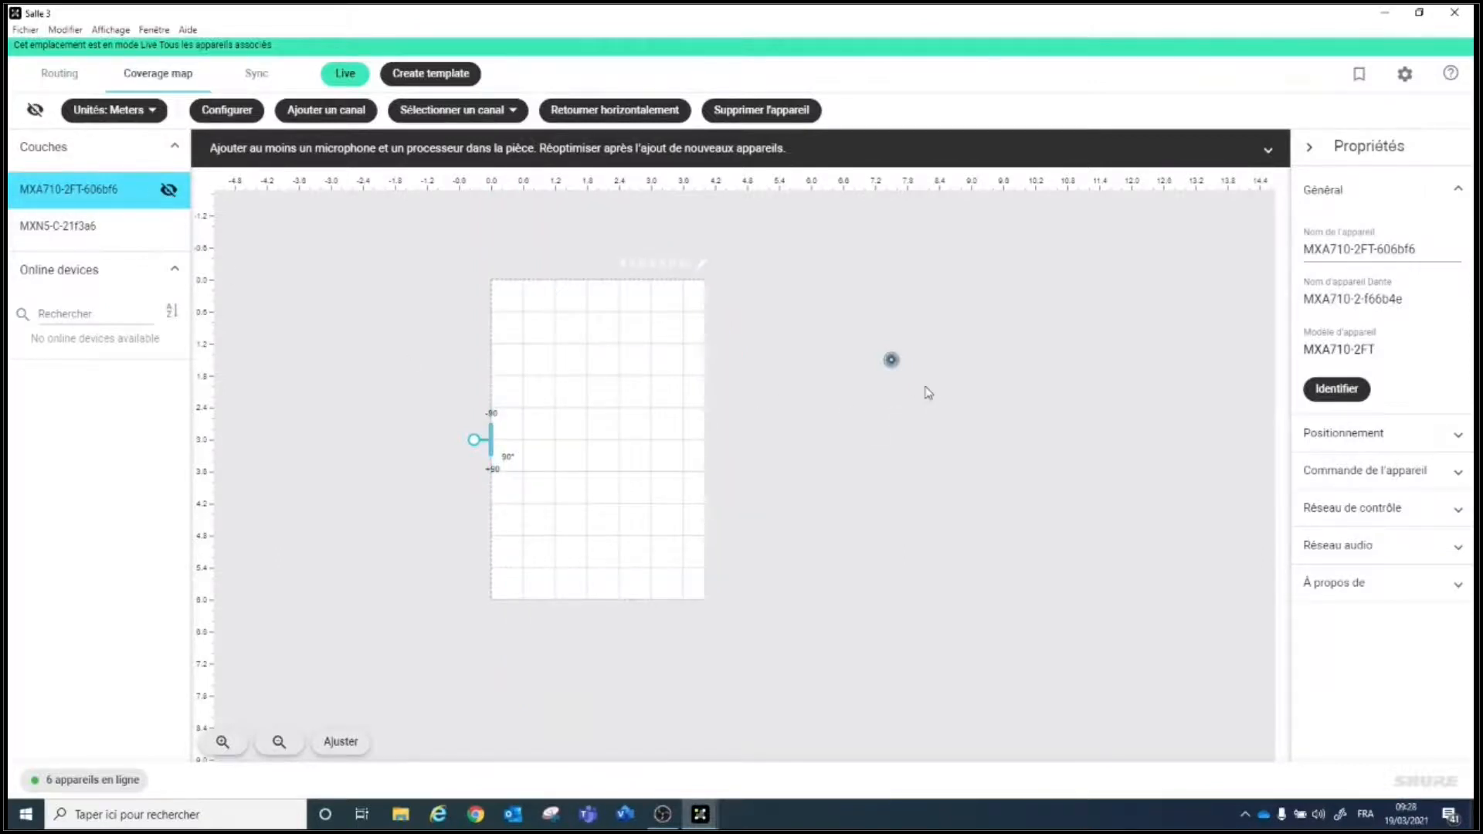
{"action": "left_click_drag", "start_coordinate": [898, 369], "coordinate": [605, 446]}
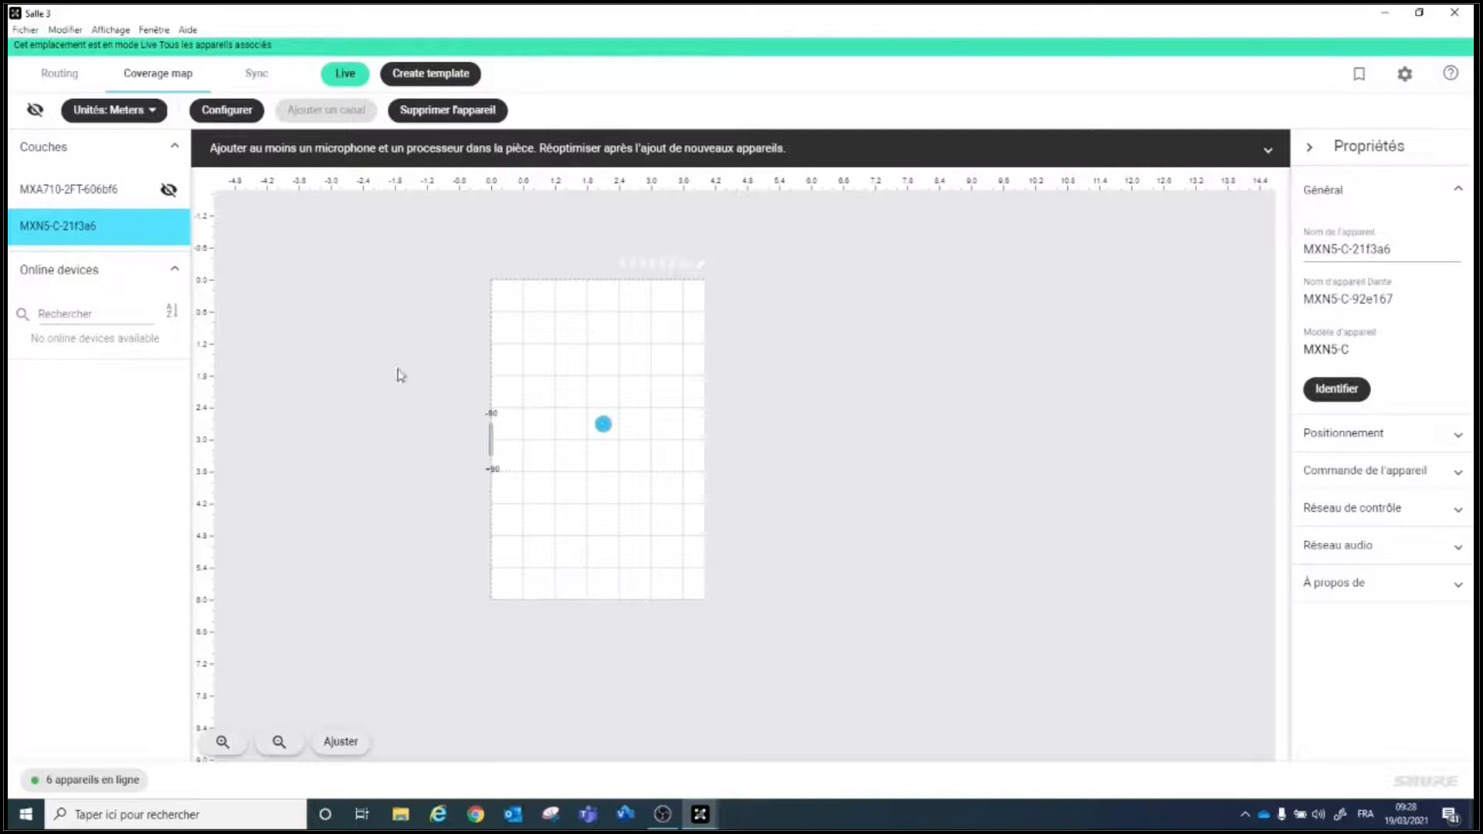
Step: Turn off grid snapping and move the MXN5-C to about 1.8 m across and 3.0 m down the room
{"action": "left_click", "coordinate": [35, 112]}
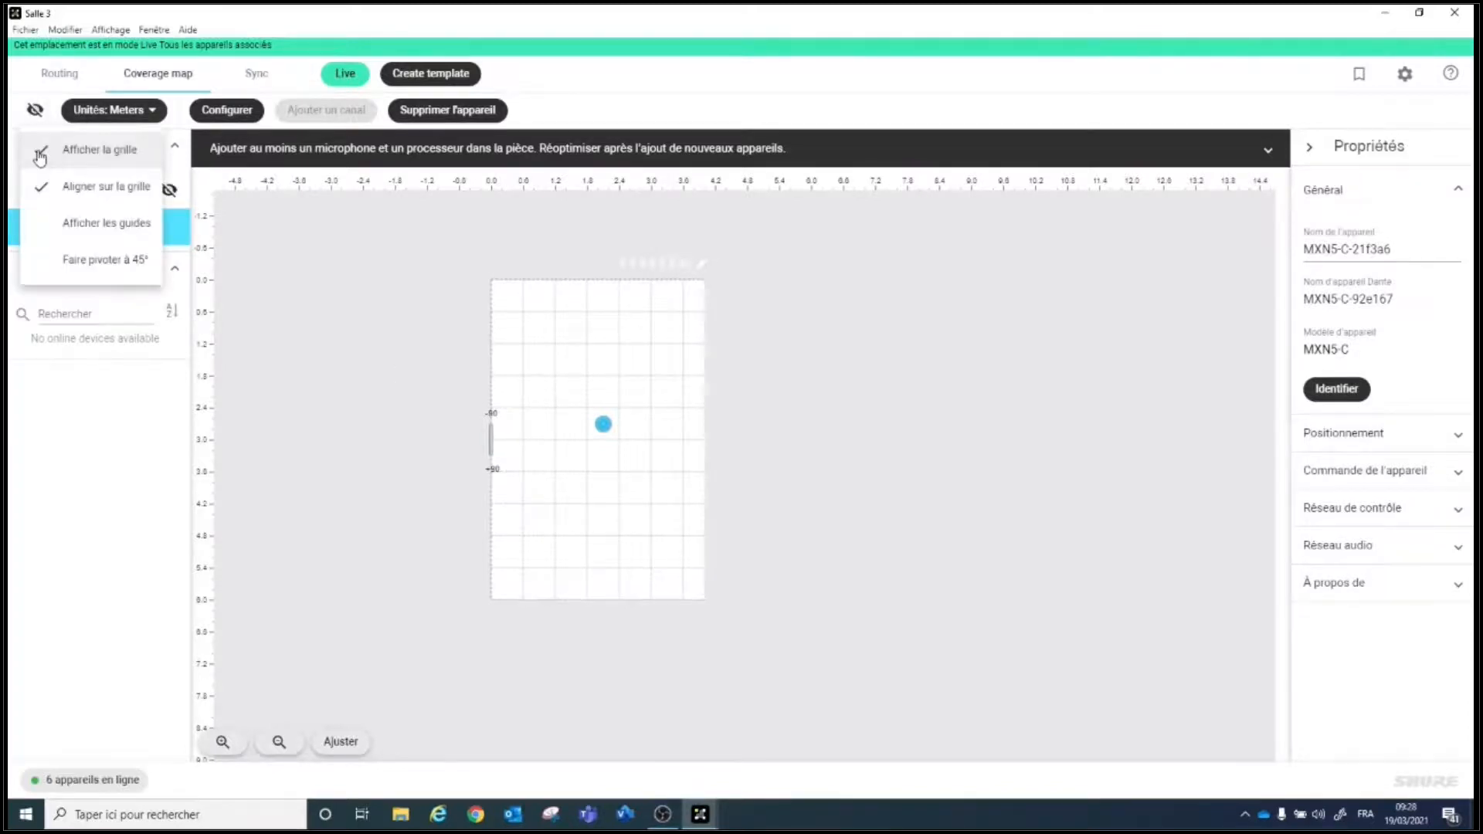
{"action": "left_click", "coordinate": [42, 189]}
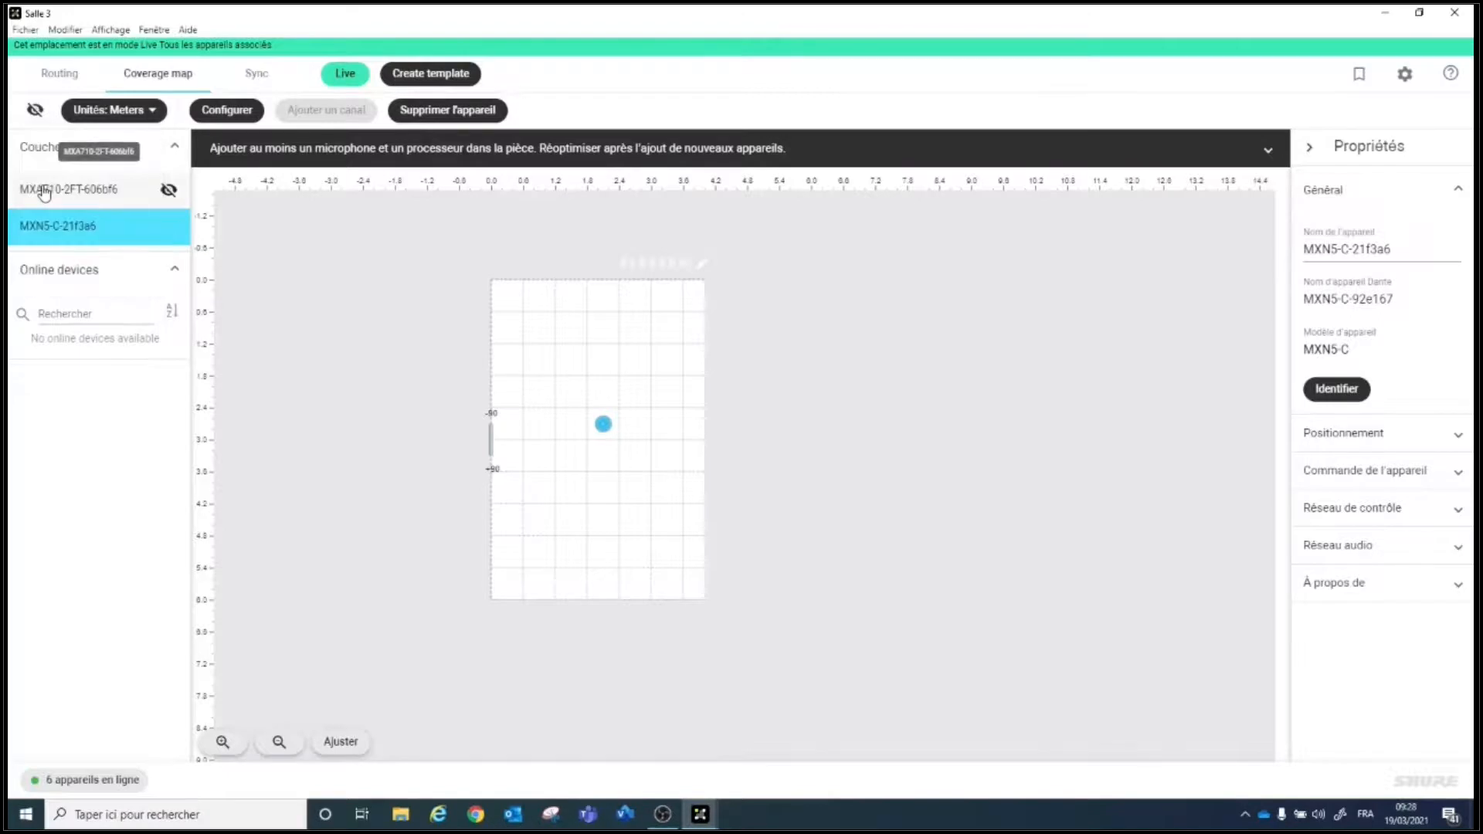
{"action": "left_click", "coordinate": [35, 110]}
{"action": "left_click", "coordinate": [571, 464]}
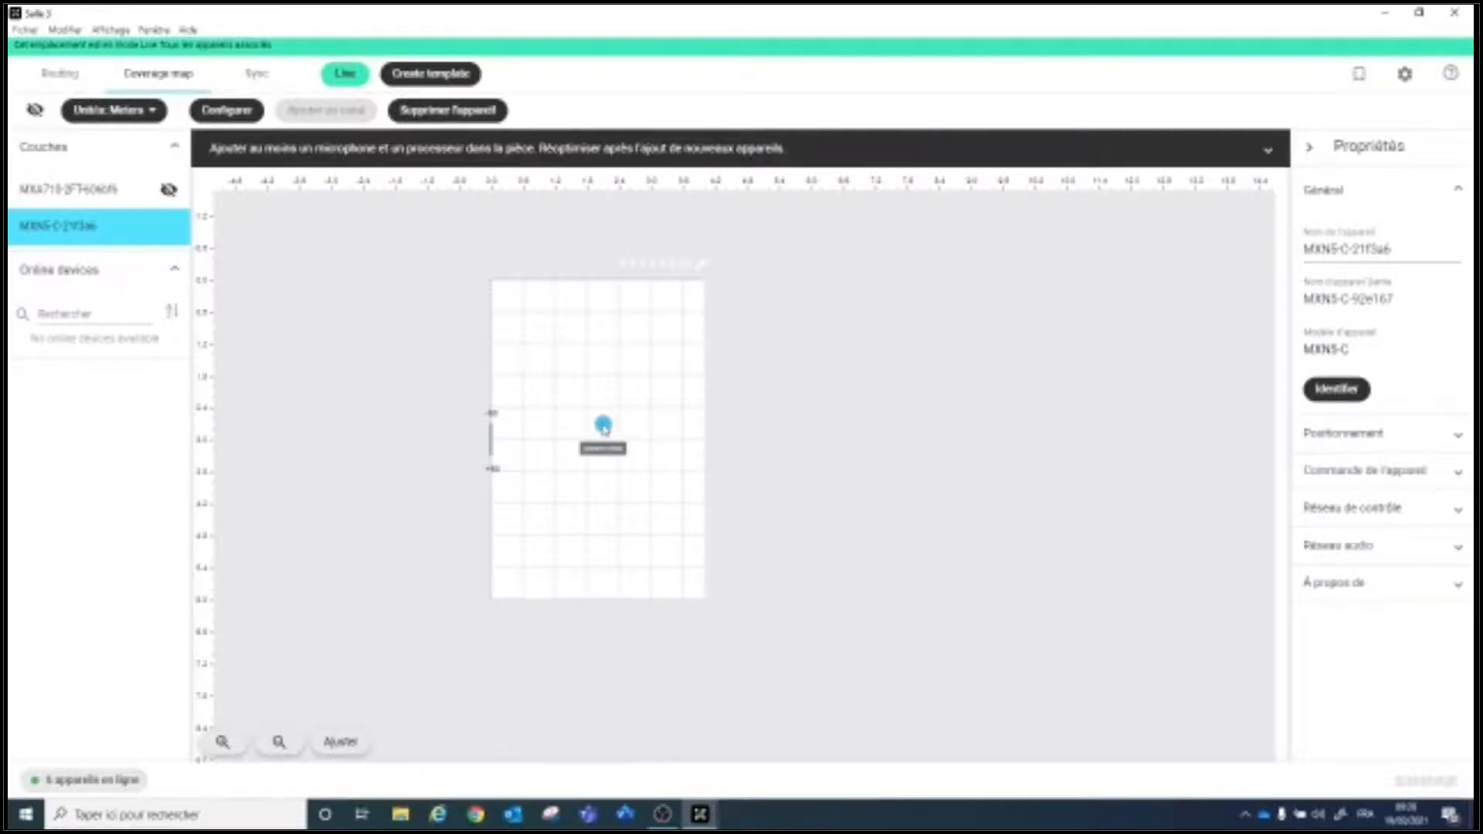
{"action": "mouse_move", "coordinate": [607, 430]}
{"action": "left_mouse_down"}
{"action": "mouse_move", "coordinate": [614, 454]}
{"action": "mouse_move", "coordinate": [576, 442]}
{"action": "mouse_move", "coordinate": [589, 447]}
{"action": "left_mouse_up"}
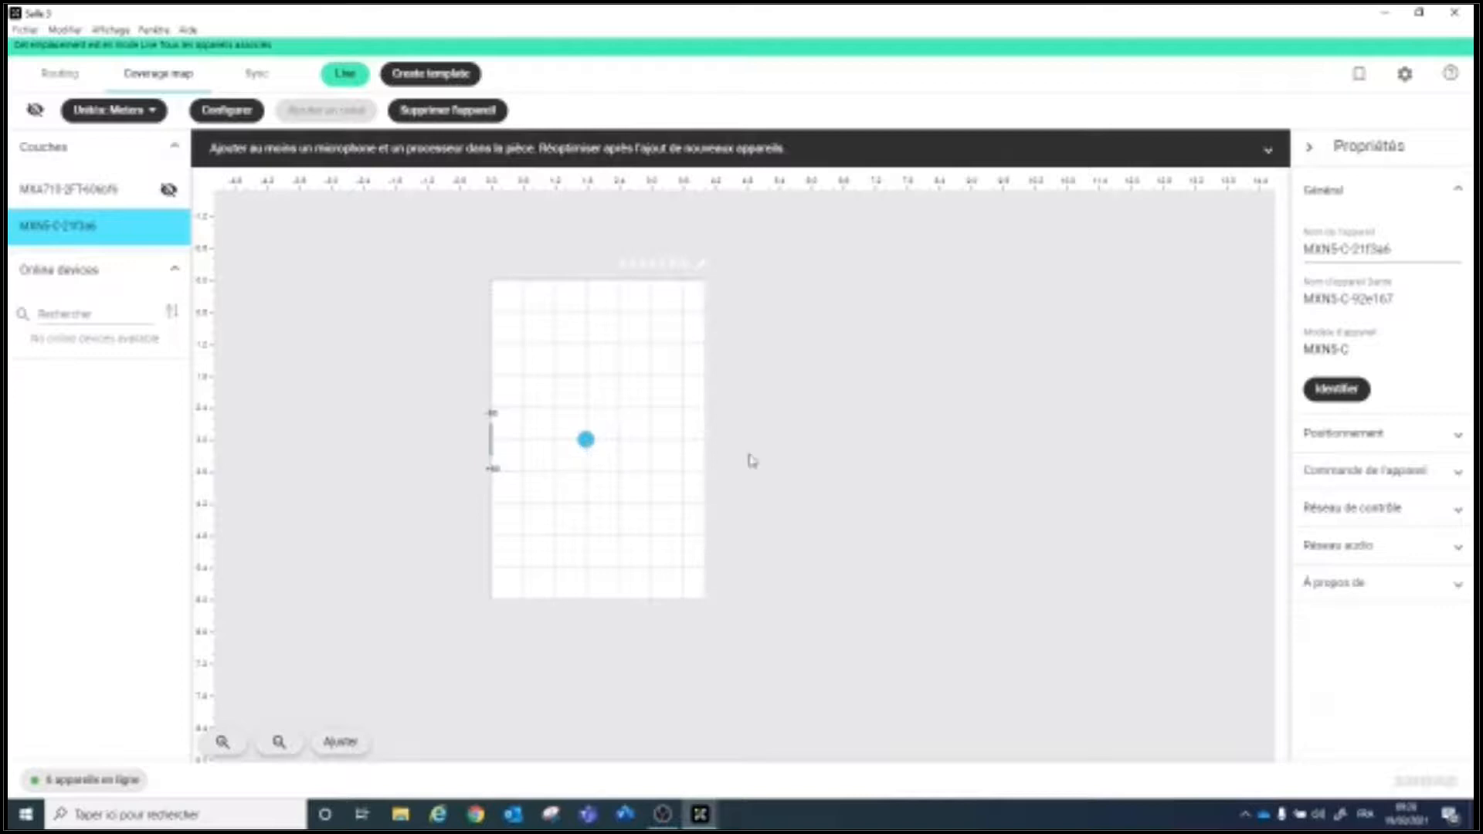
Step: Check the coverage map with the MXA710's coverage shown and hidden, and review the routing before returning to the map
{"action": "mouse_move", "coordinate": [163, 229]}
{"action": "left_click", "coordinate": [573, 494]}
{"action": "left_click", "coordinate": [586, 444]}
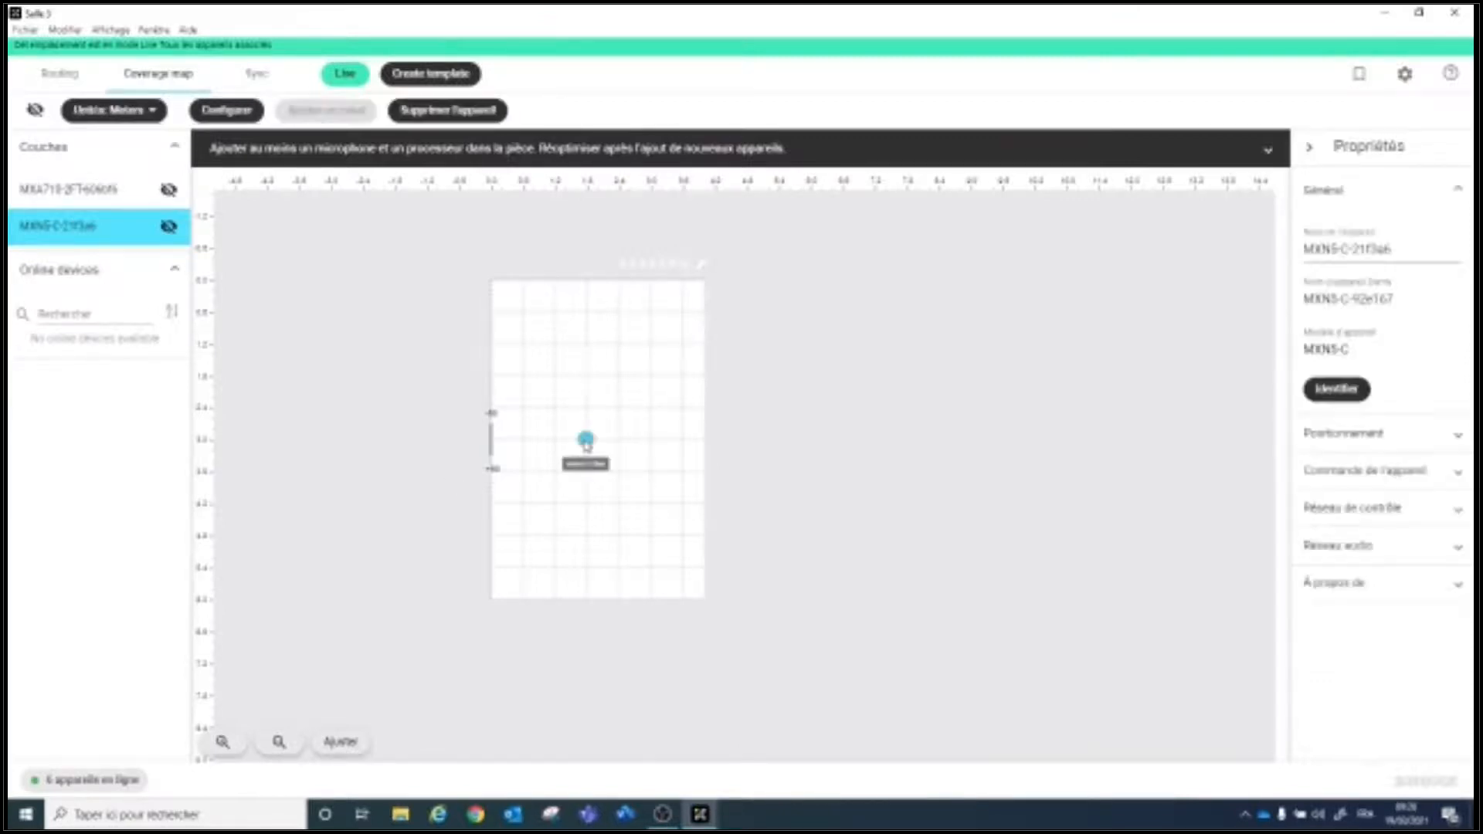
{"action": "left_click", "coordinate": [168, 194]}
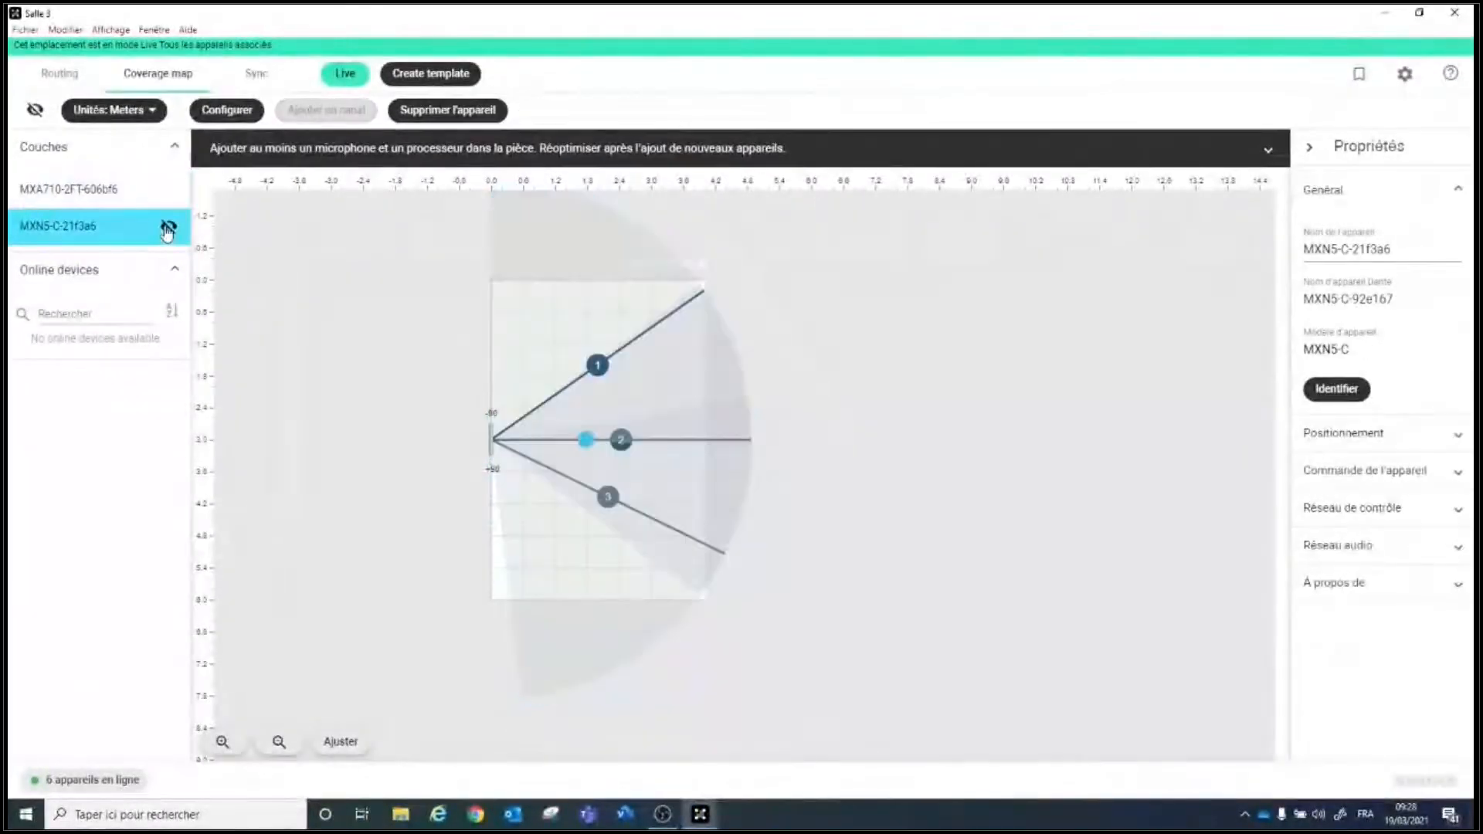
{"action": "left_click", "coordinate": [167, 194]}
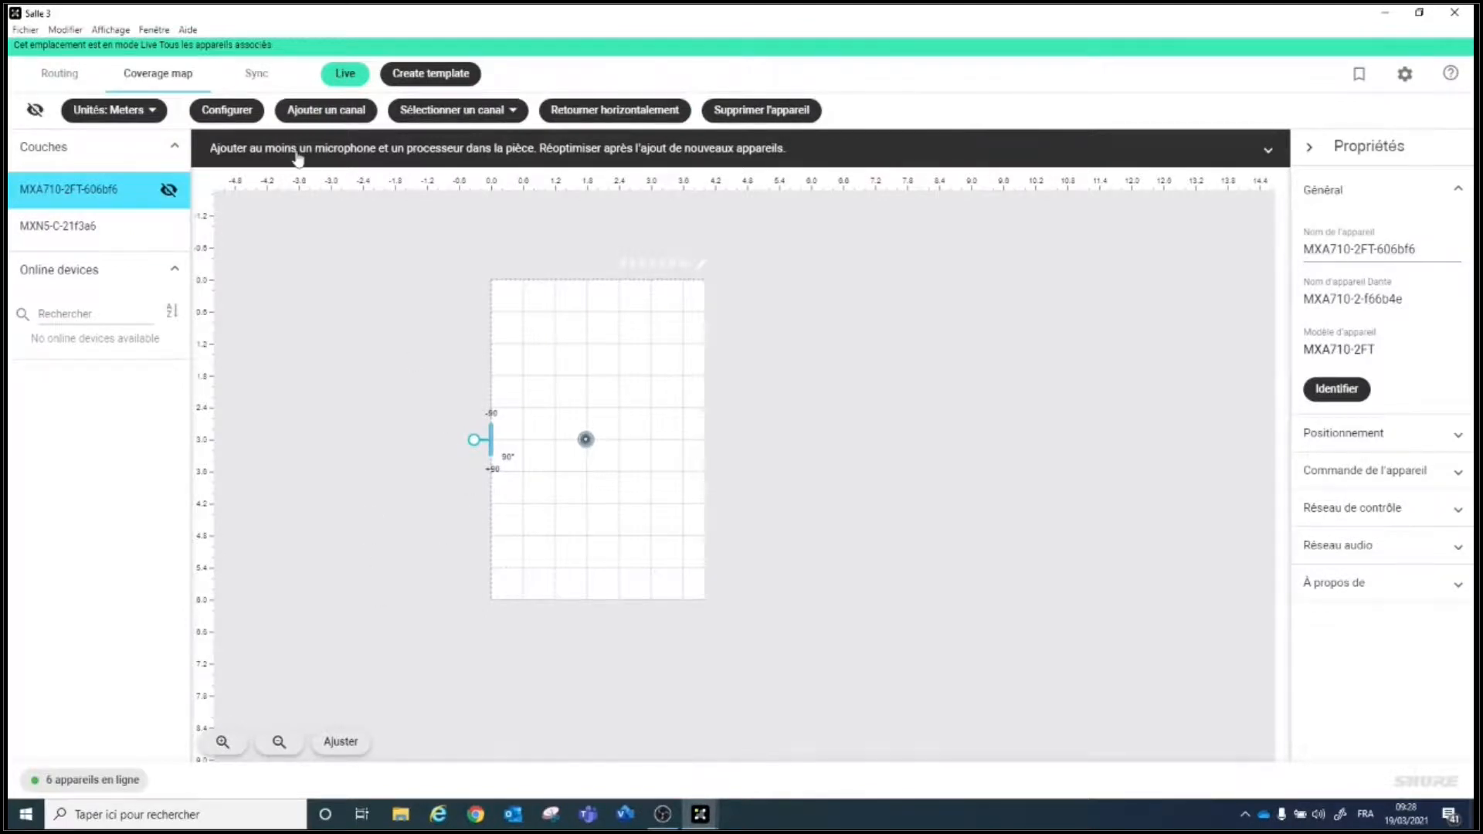
{"action": "left_click", "coordinate": [65, 81]}
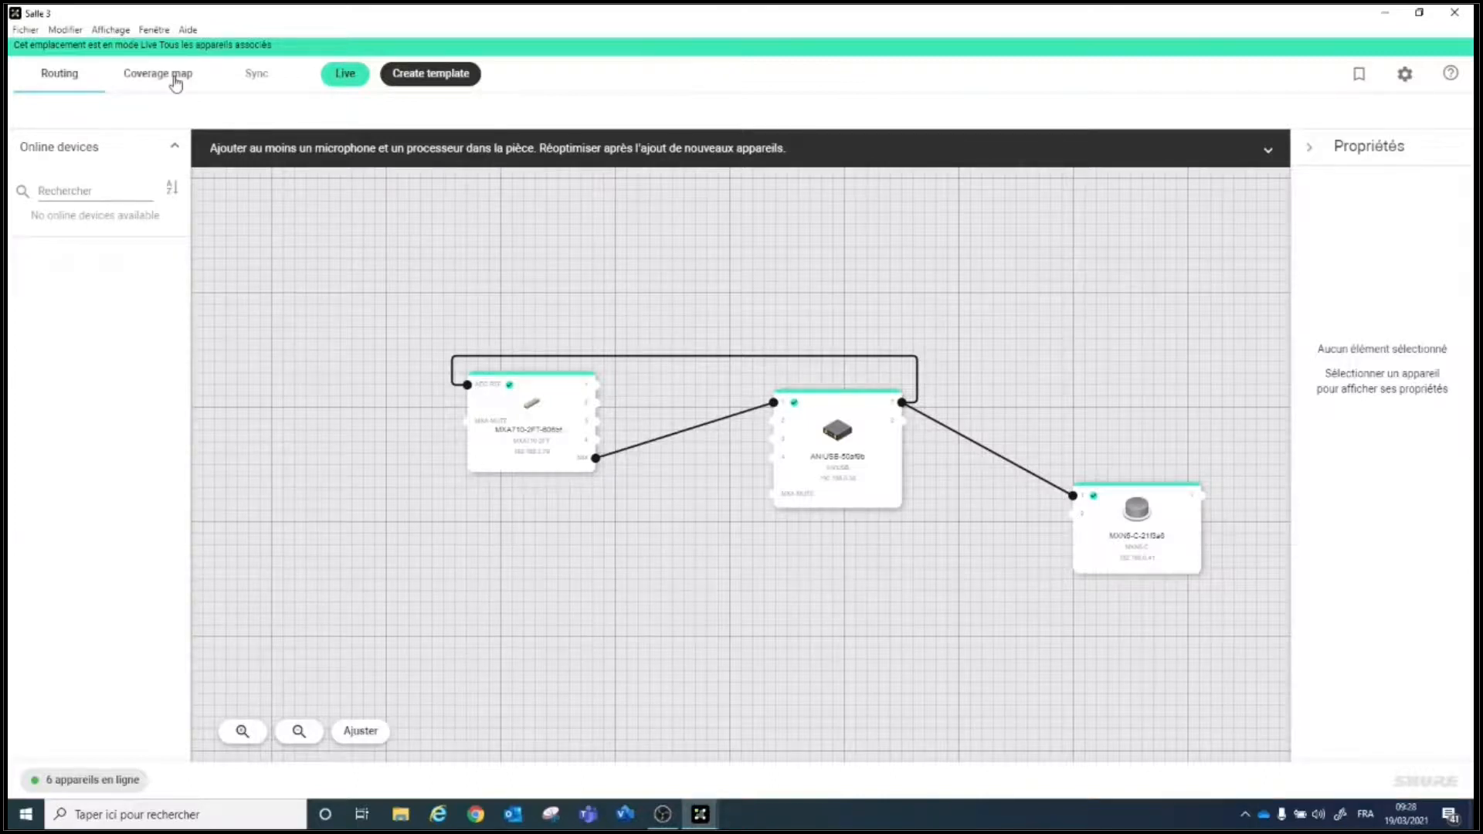
{"action": "left_click", "coordinate": [176, 78]}
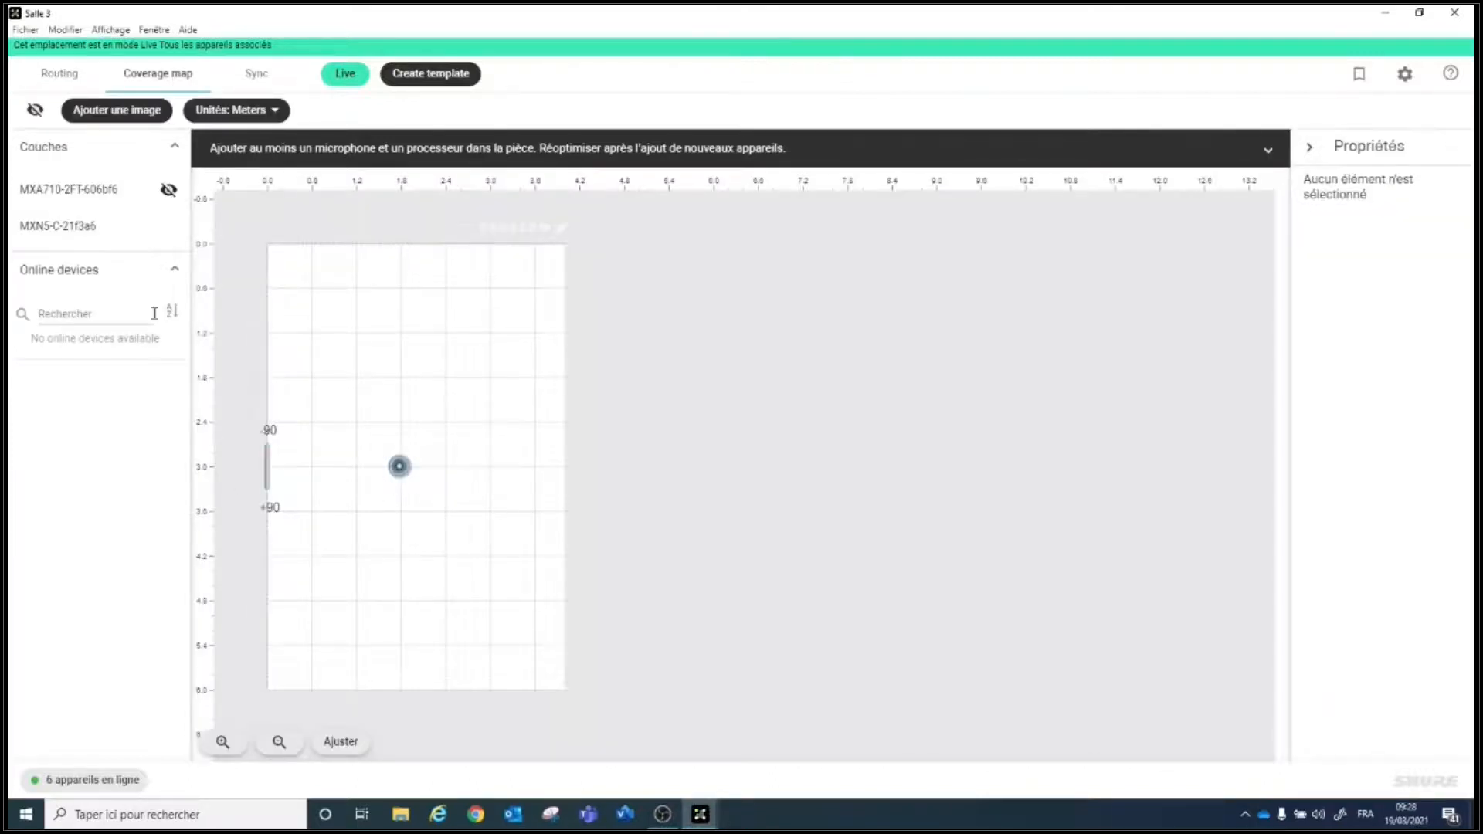
Step: Toggle the MXN5-C layer's visibility and show the MXA710's coverage again on the map
{"action": "left_click", "coordinate": [169, 229]}
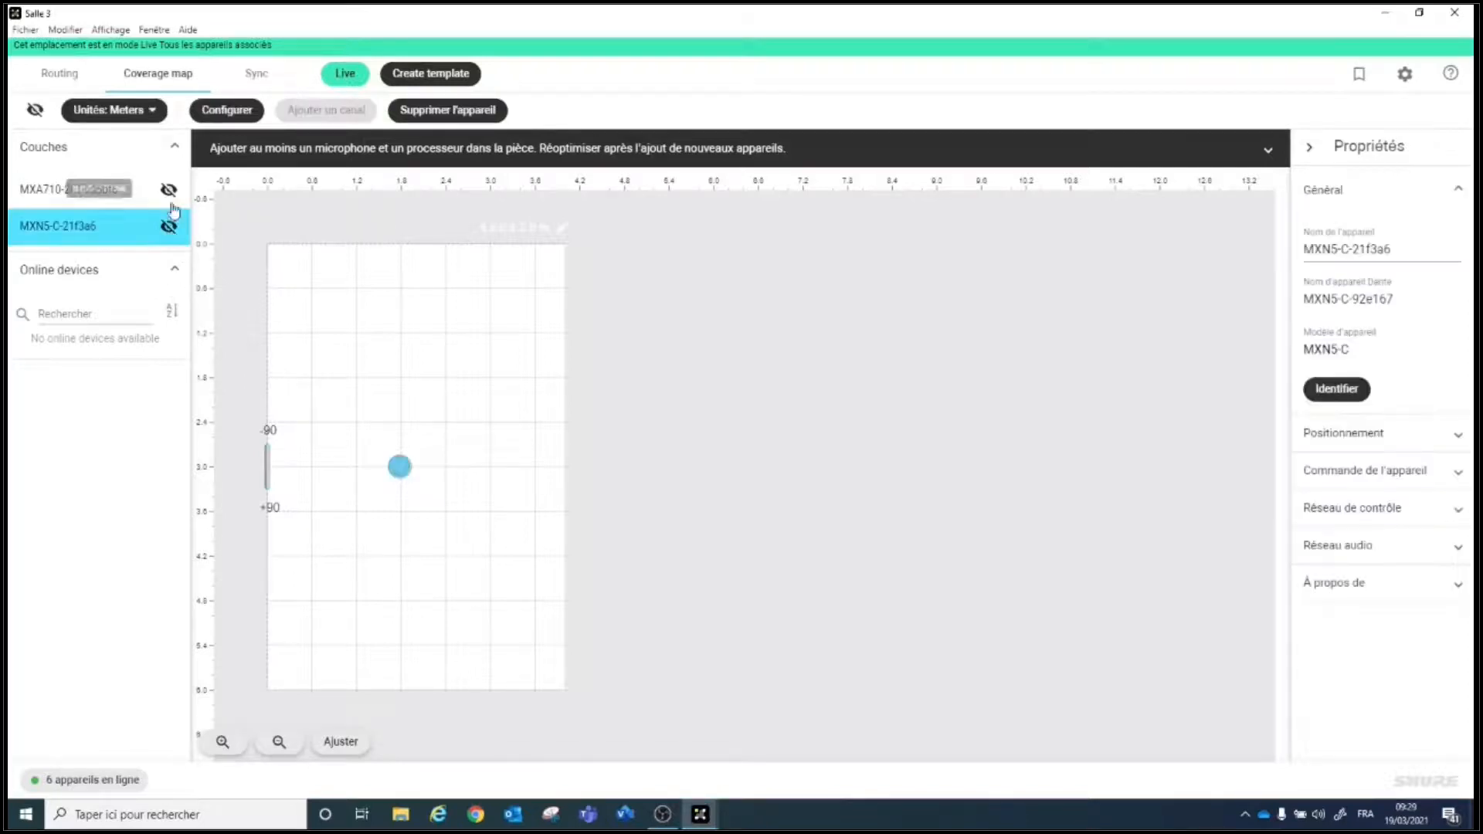
{"action": "left_click", "coordinate": [166, 189]}
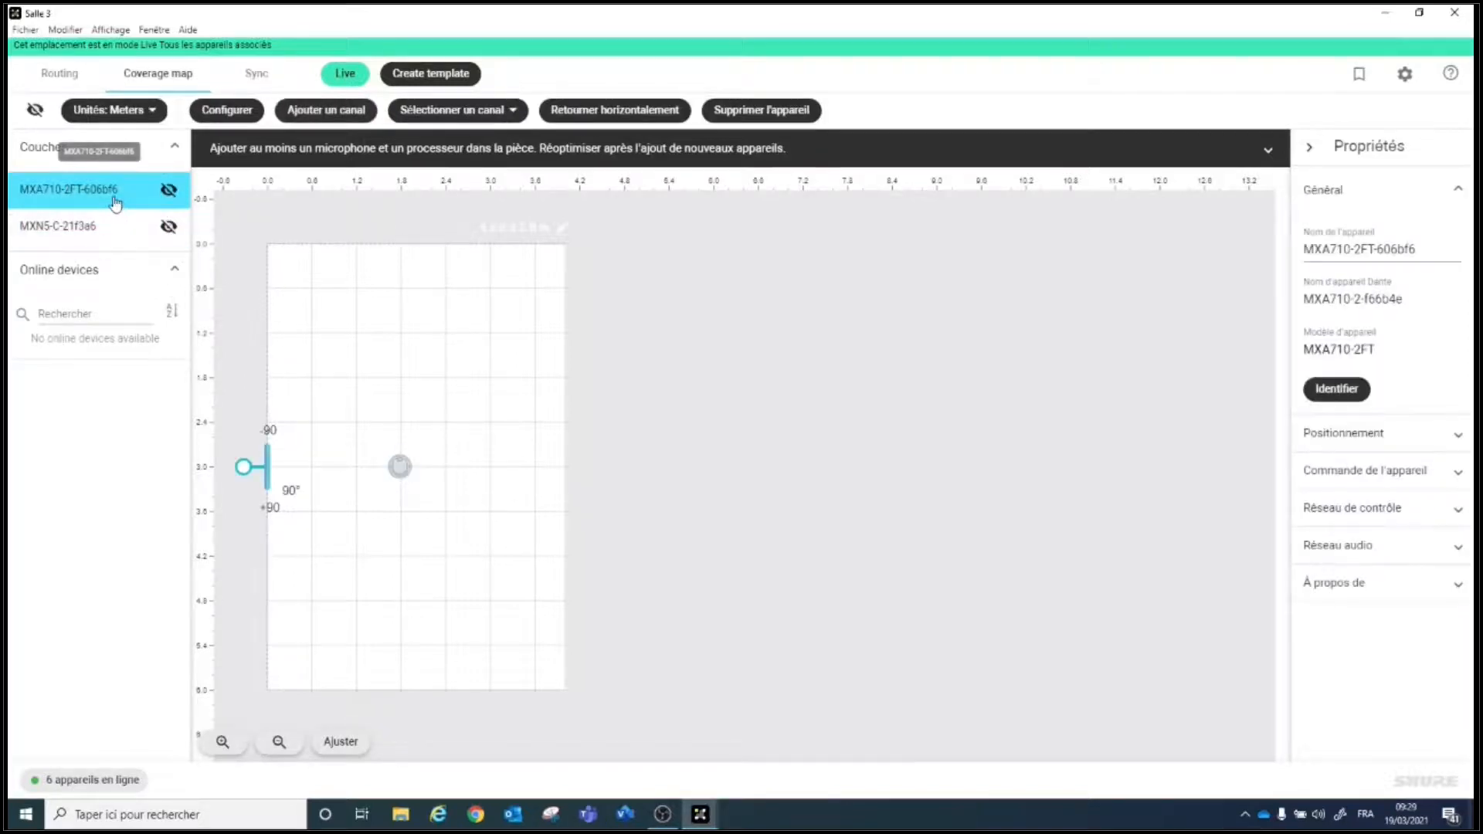
{"action": "left_click", "coordinate": [169, 191]}
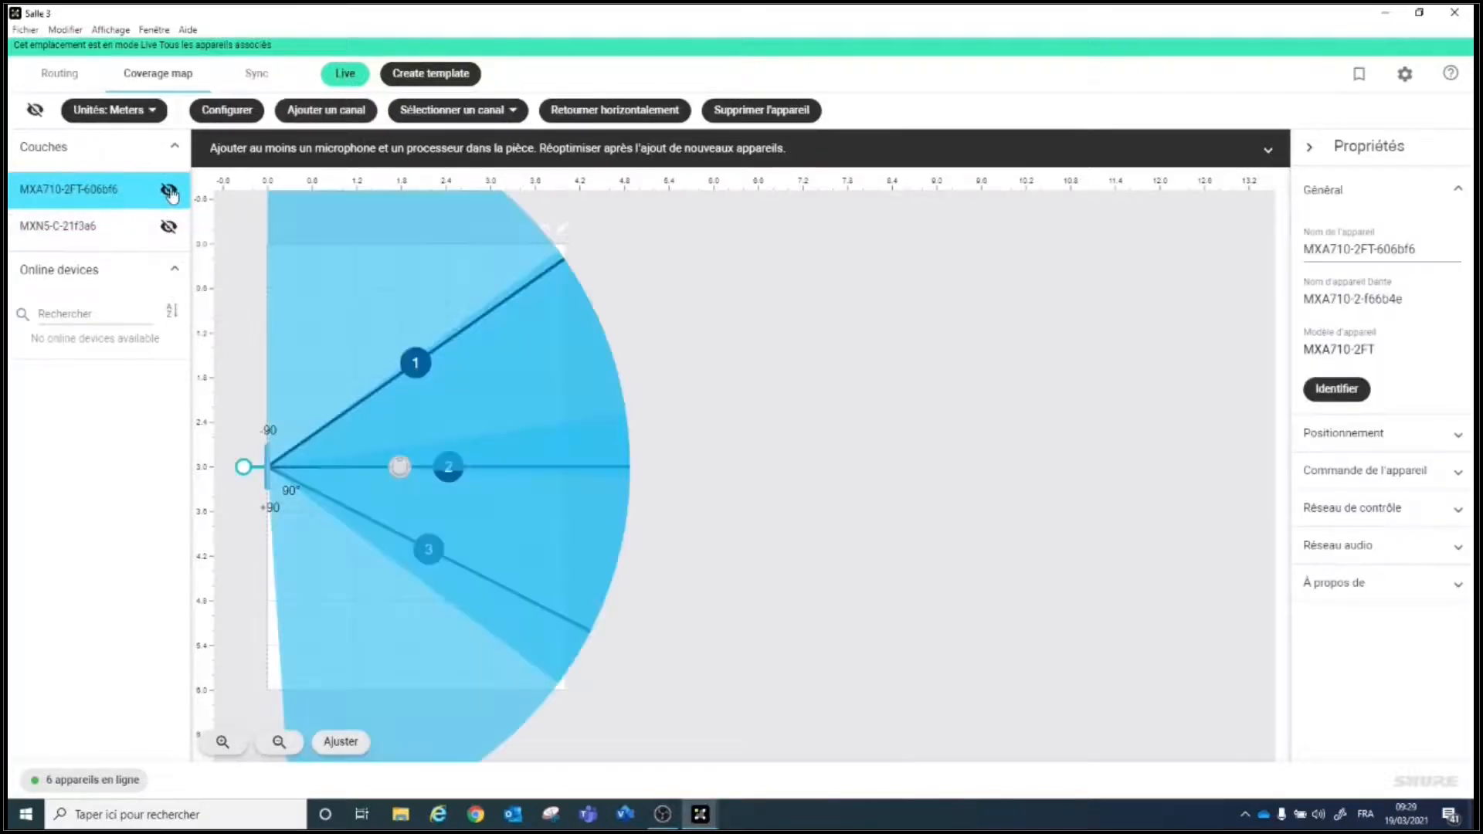
{"action": "left_click", "coordinate": [166, 234]}
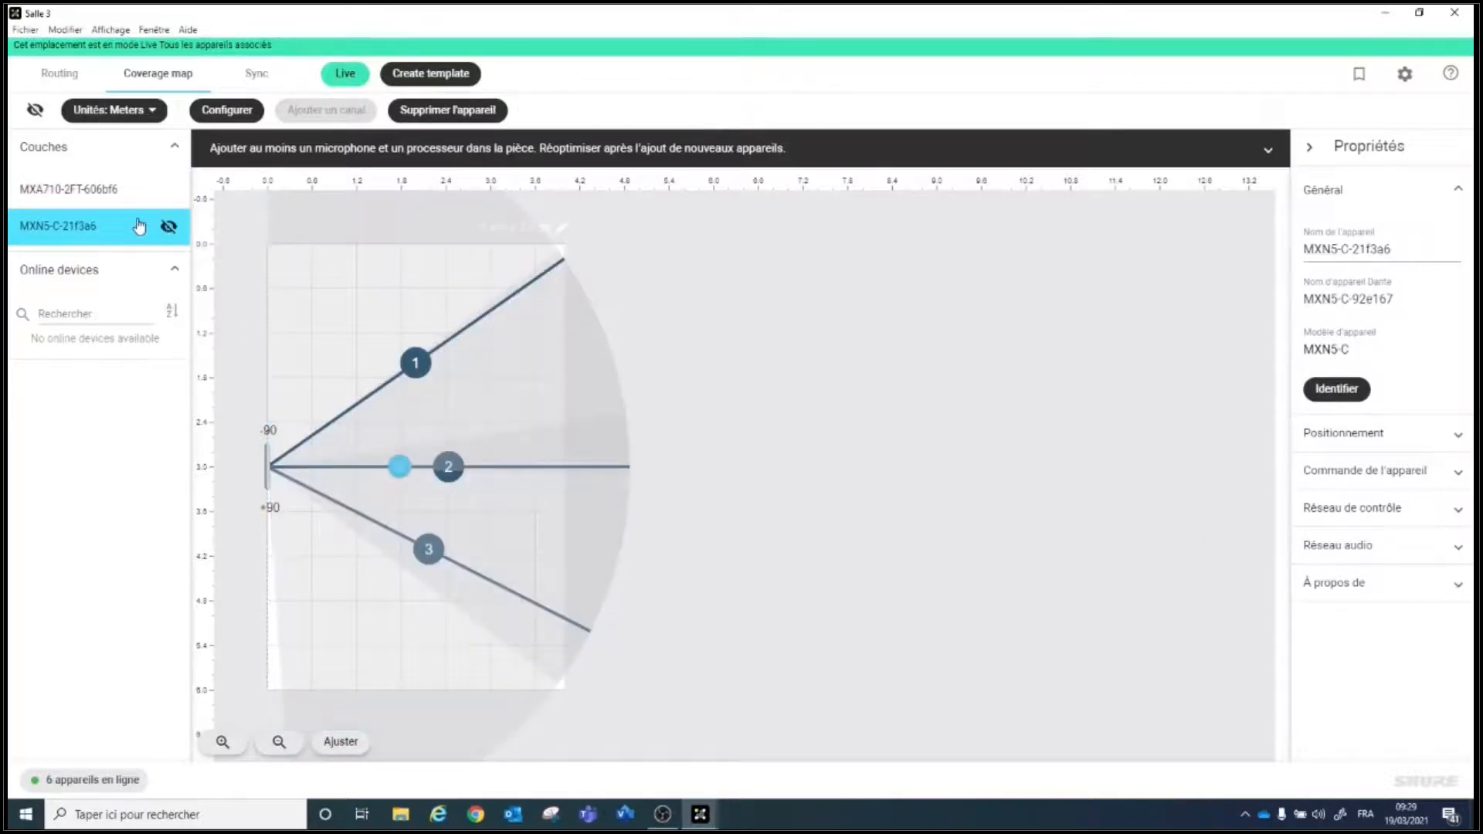
Step: Hide the MXN5-C layer on the coverage map and select the MXA710 layer with its coverage shown
{"action": "left_click", "coordinate": [168, 230]}
{"action": "left_click", "coordinate": [166, 192]}
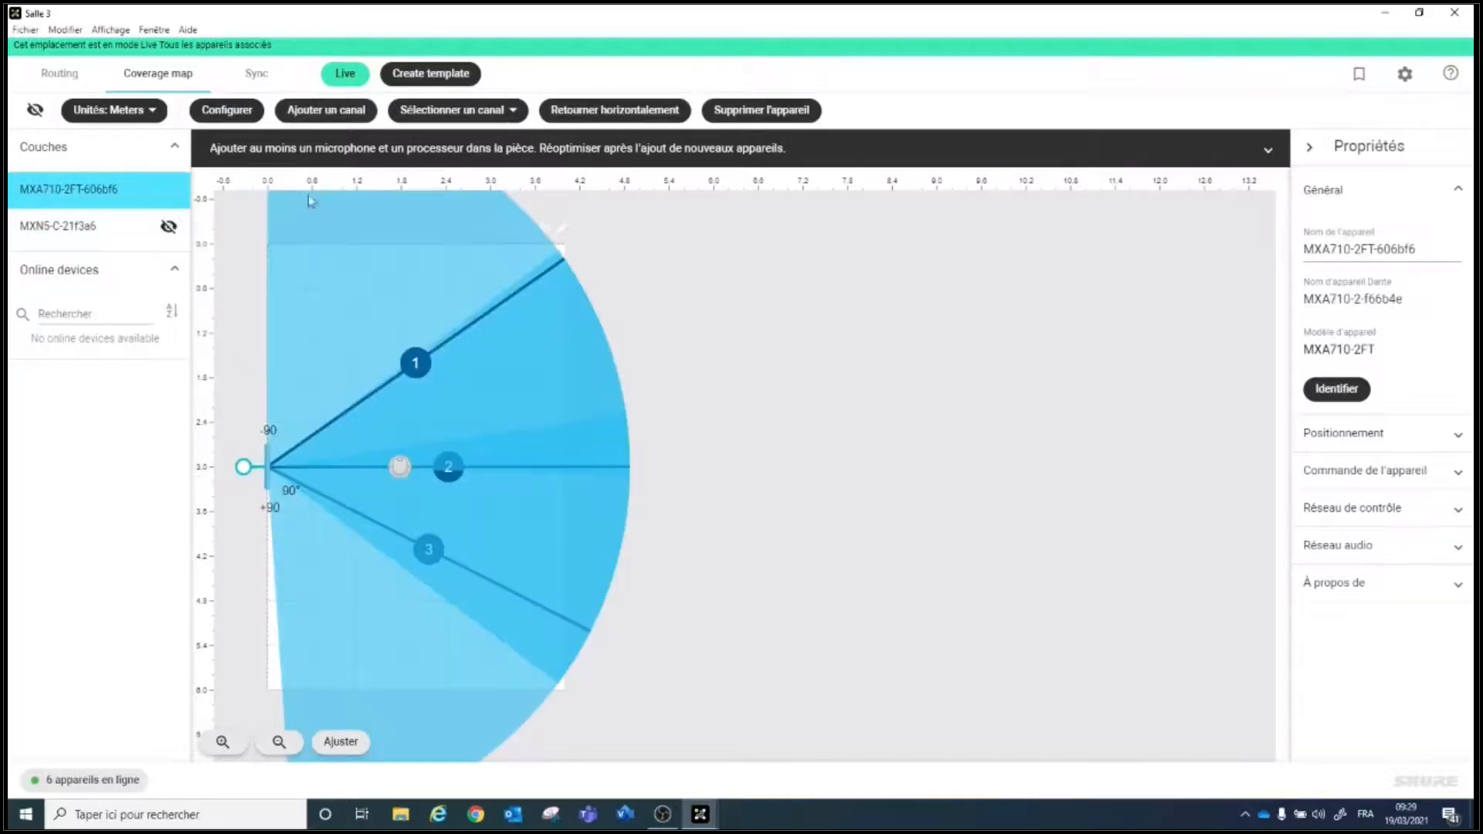
{"action": "mouse_move", "coordinate": [465, 569]}
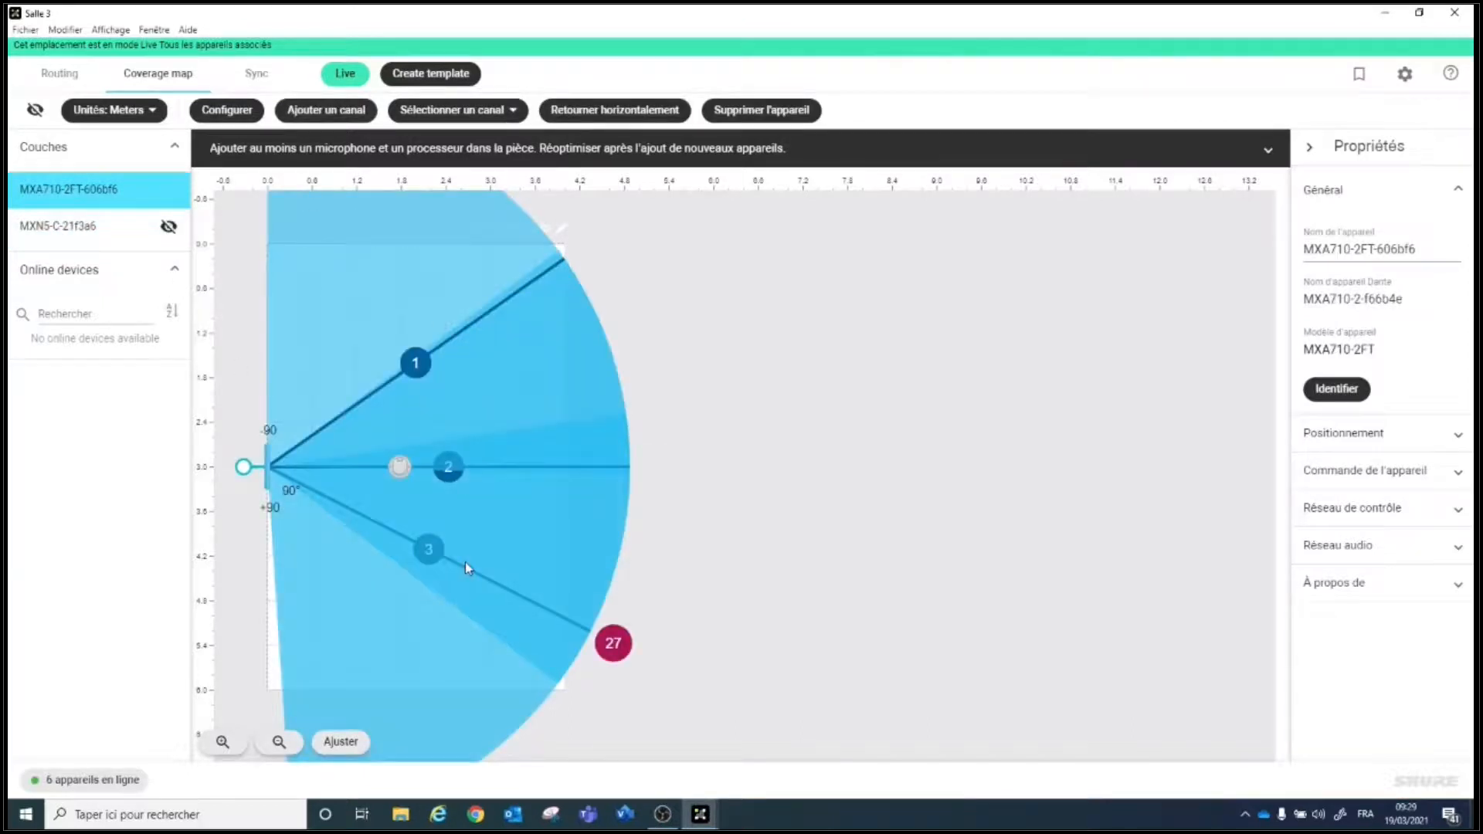
Step: Set the lobe width of the MXA710's channel 1 to Moyenne and aim the lobe at -35°
{"action": "left_click", "coordinate": [417, 364]}
{"action": "mouse_move", "coordinate": [422, 362]}
{"action": "left_mouse_down"}
{"action": "mouse_move", "coordinate": [410, 319]}
{"action": "mouse_move", "coordinate": [448, 393]}
{"action": "mouse_move", "coordinate": [455, 368]}
{"action": "mouse_move", "coordinate": [448, 384]}
{"action": "left_mouse_up"}
{"action": "left_click", "coordinate": [1337, 419]}
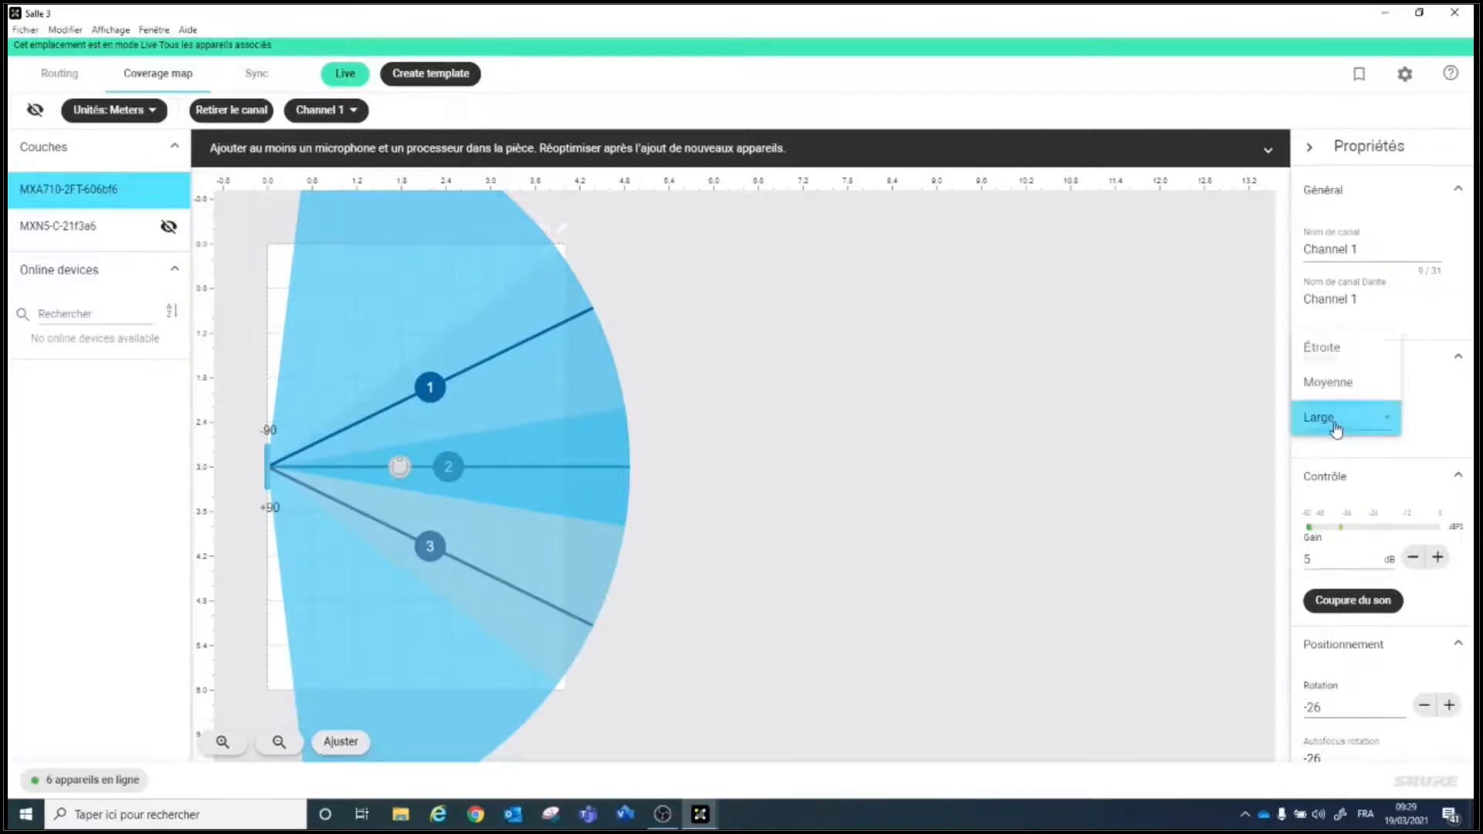
{"action": "left_click", "coordinate": [1331, 384]}
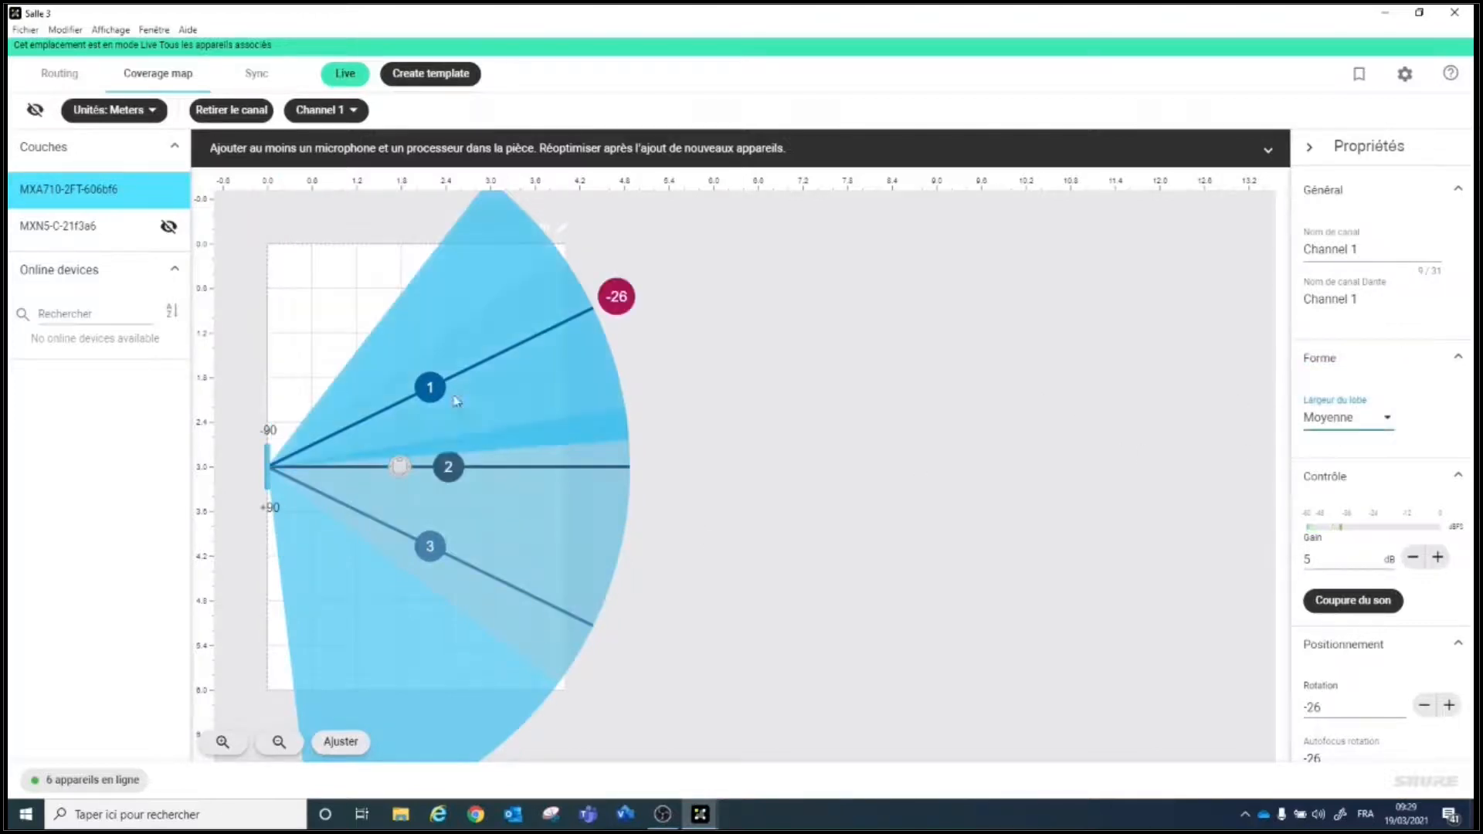
{"action": "left_click_drag", "start_coordinate": [436, 395], "coordinate": [431, 356]}
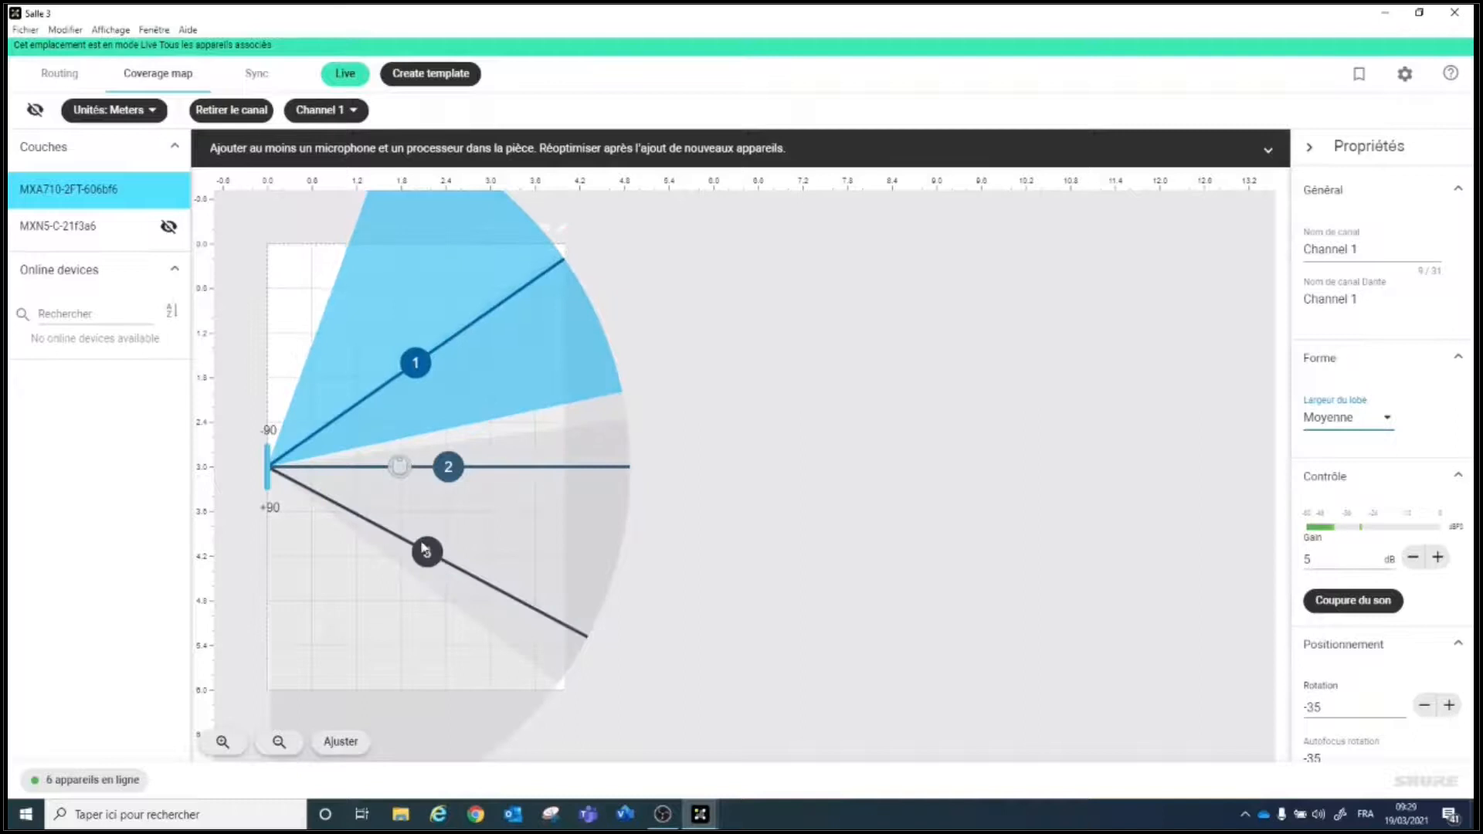
Step: Set the lobe width of the MXA710's channels 3 and 2 to Moyenne
{"action": "left_click", "coordinate": [428, 551]}
{"action": "left_click", "coordinate": [1329, 418]}
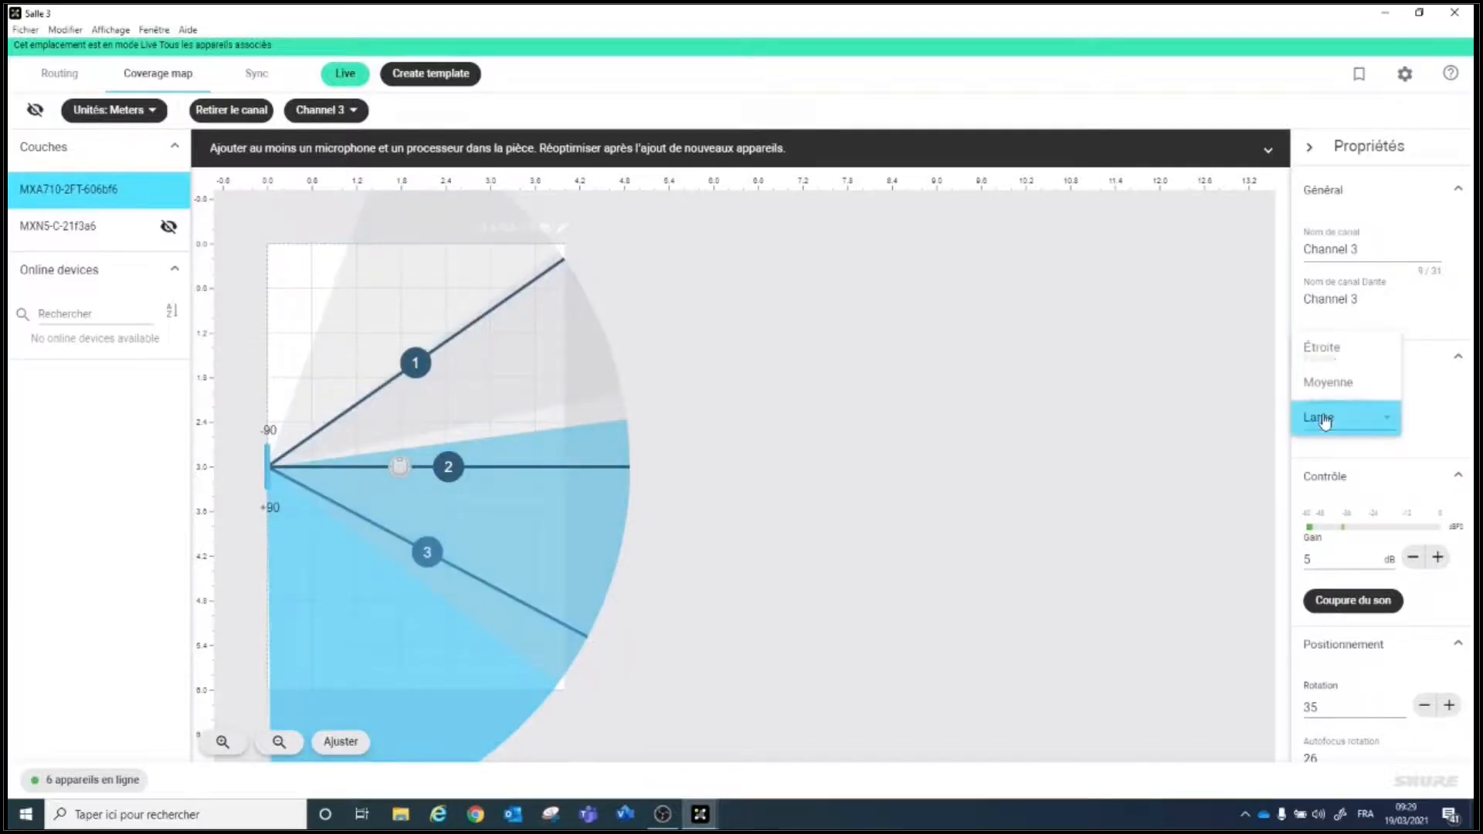
{"action": "left_click", "coordinate": [1327, 384]}
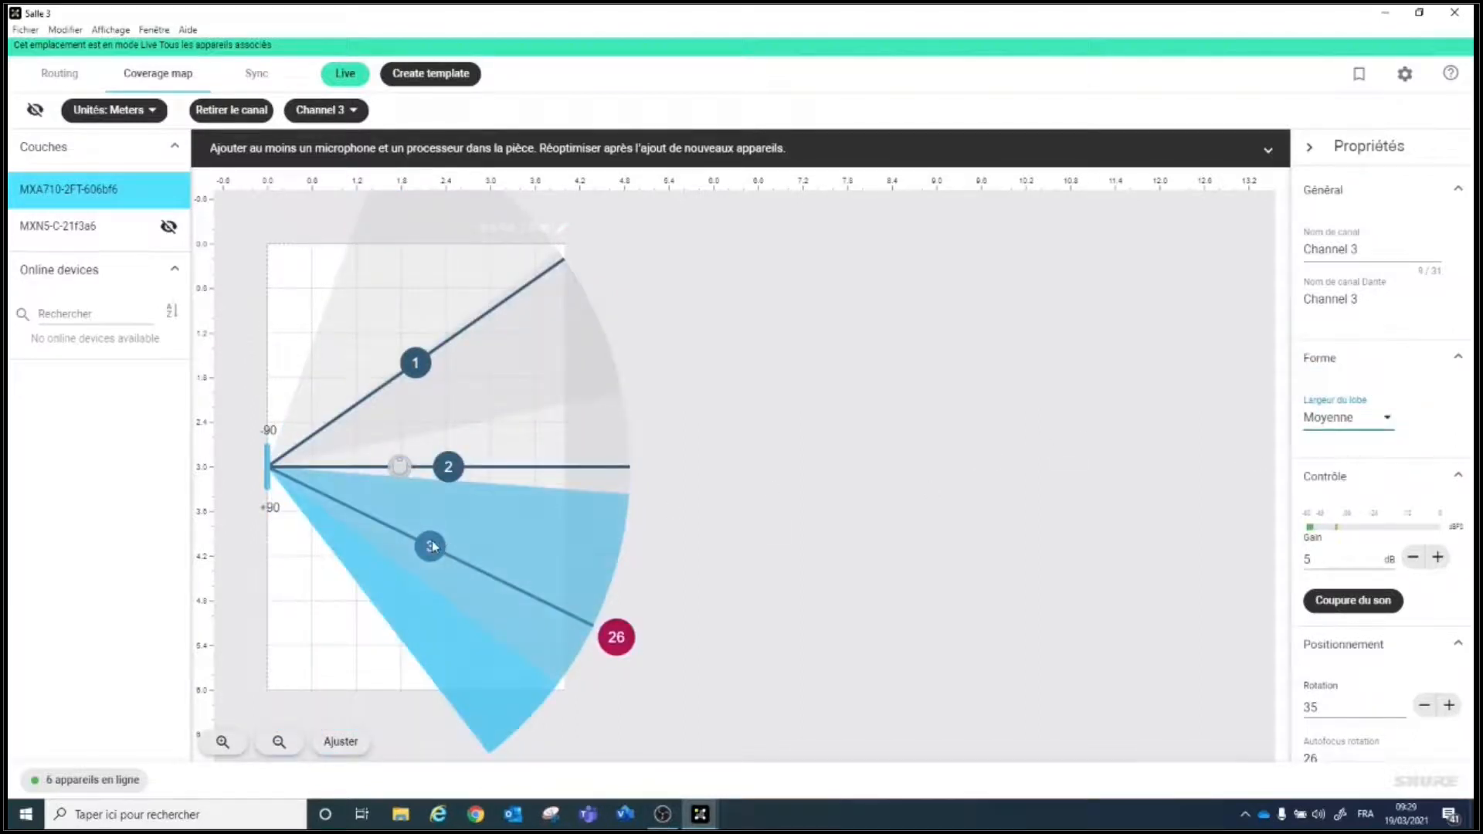
{"action": "left_click", "coordinate": [446, 467]}
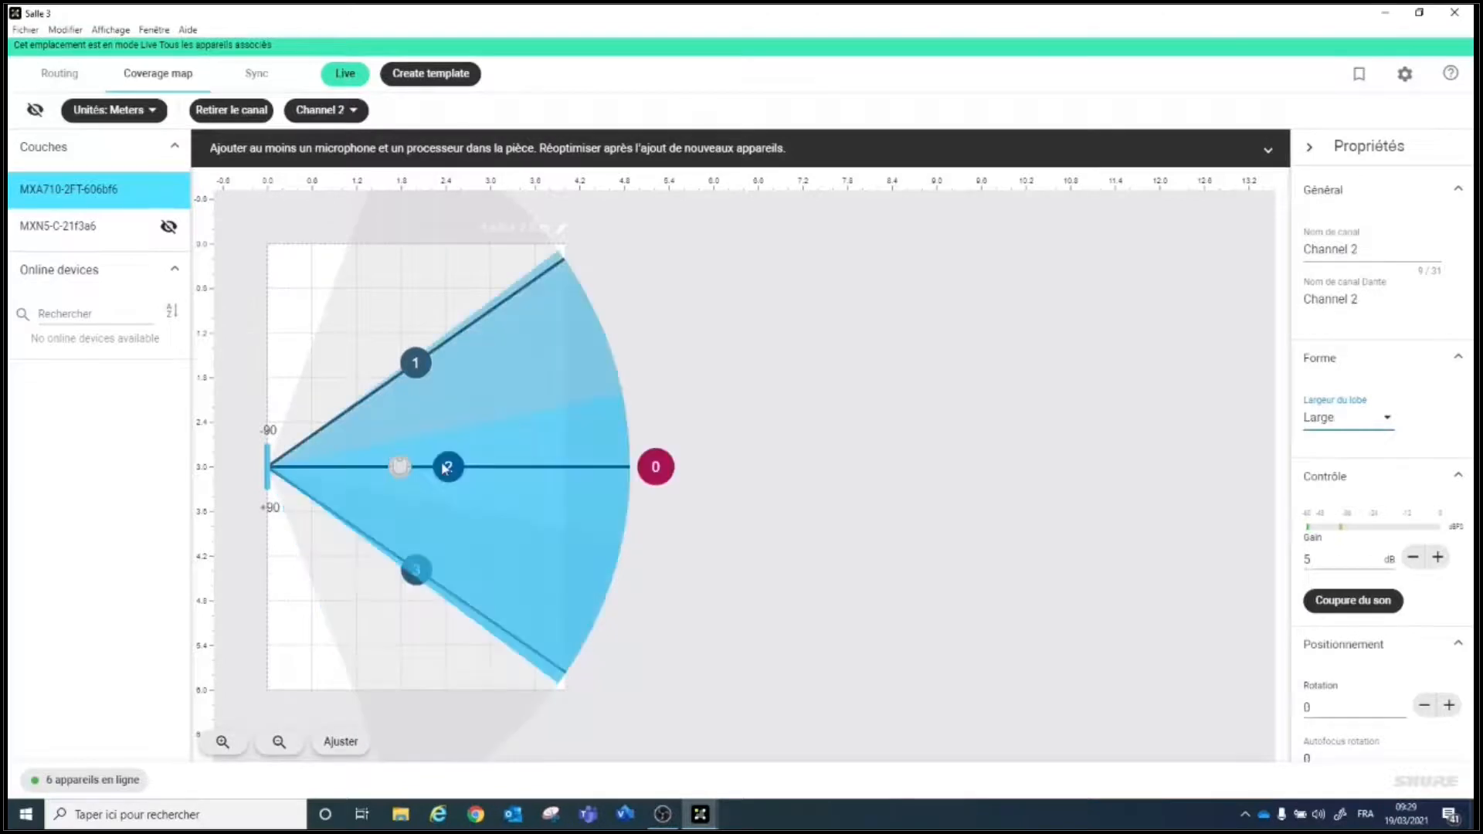
{"action": "left_click", "coordinate": [1383, 417]}
{"action": "left_click", "coordinate": [1326, 385]}
Step: Aim channel 2's lobe slightly toward channel 1 and rotate channel 3's lobe to 31°
{"action": "mouse_move", "coordinate": [448, 462]}
{"action": "left_mouse_down"}
{"action": "mouse_move", "coordinate": [445, 434]}
{"action": "mouse_move", "coordinate": [447, 455]}
{"action": "left_mouse_up"}
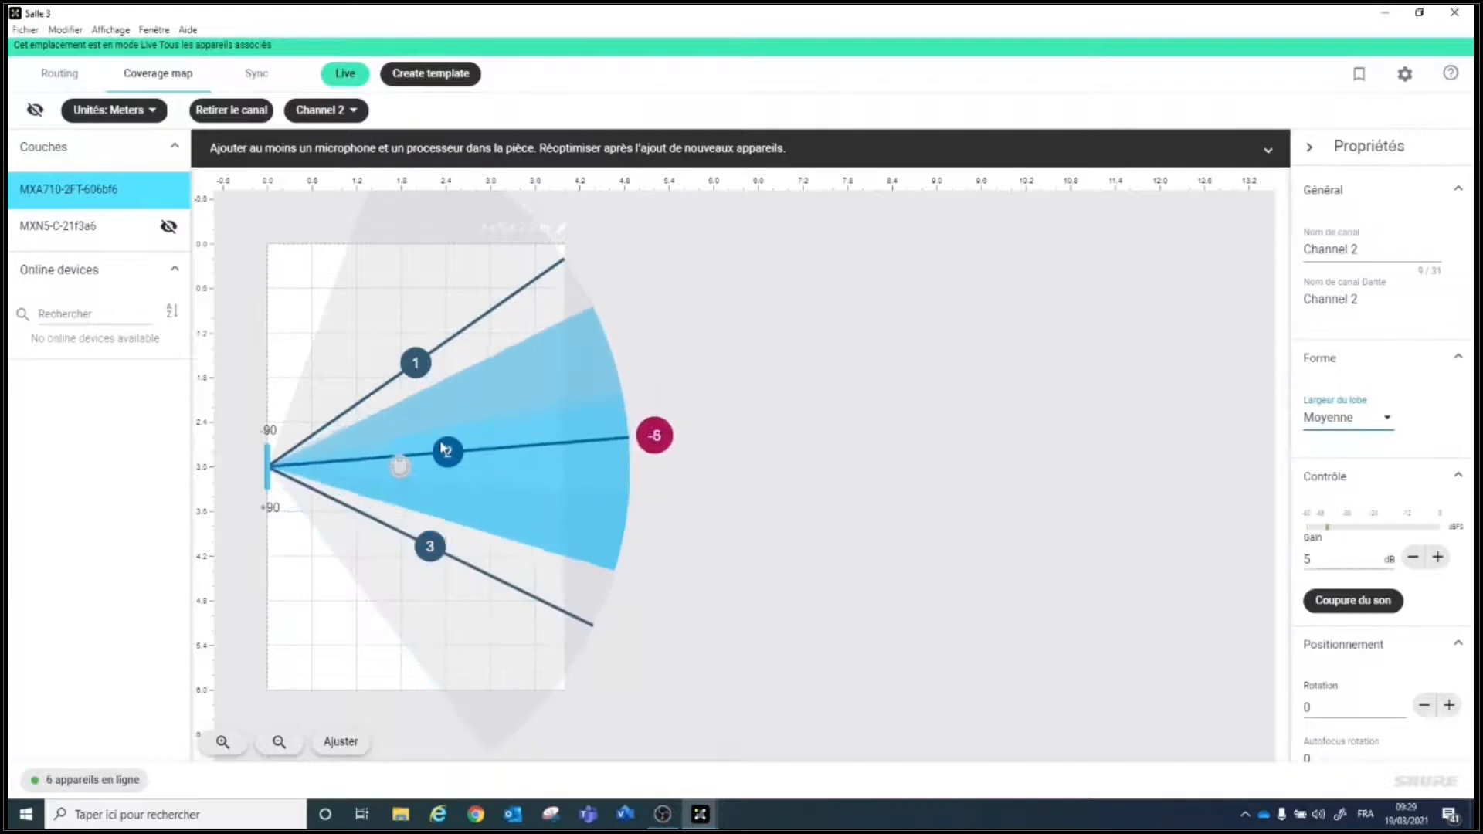
{"action": "left_click", "coordinate": [422, 380]}
{"action": "left_click_drag", "start_coordinate": [430, 546], "coordinate": [426, 553]}
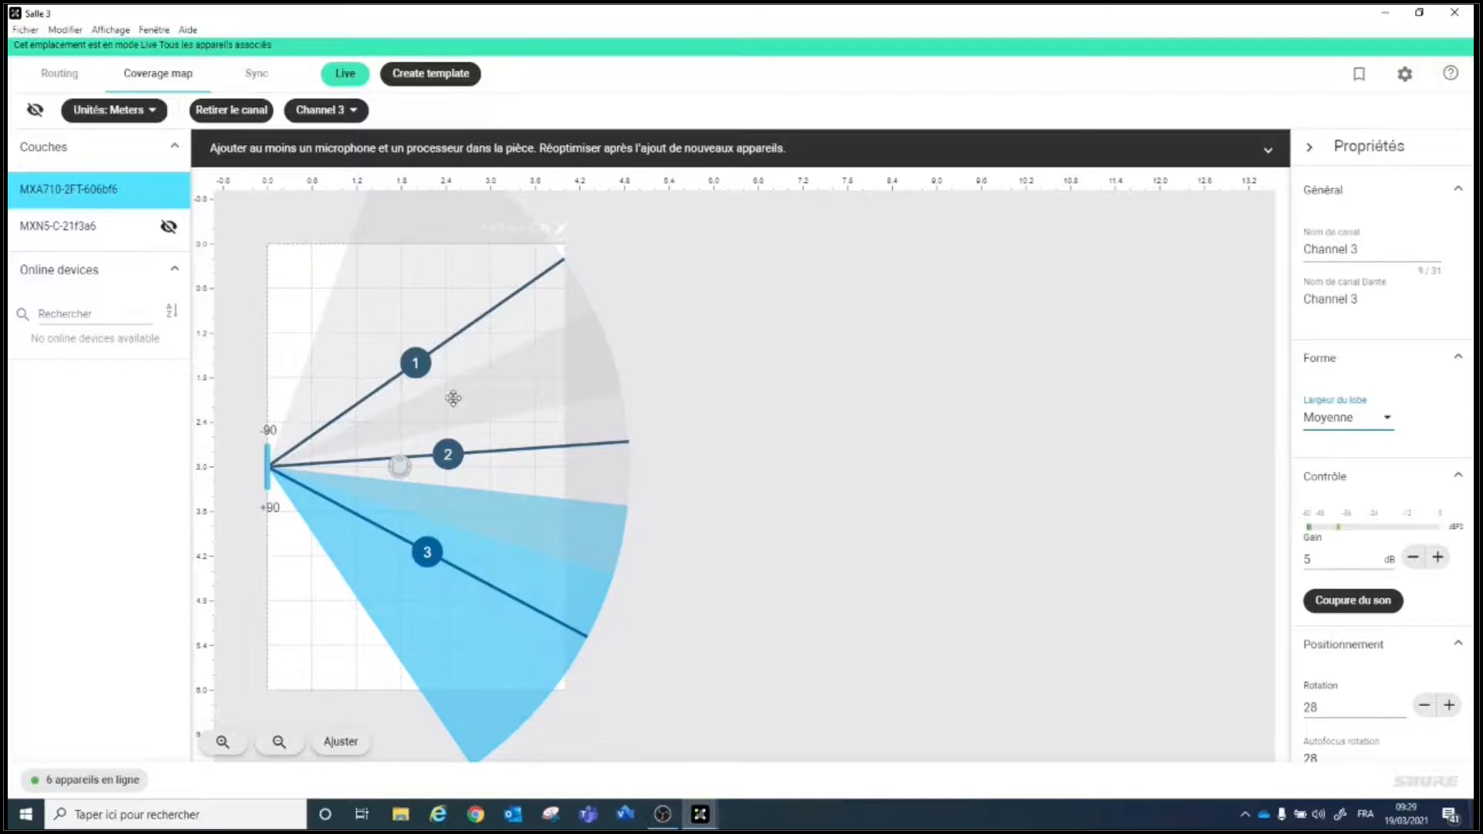
{"action": "left_click_drag", "start_coordinate": [430, 567], "coordinate": [405, 563]}
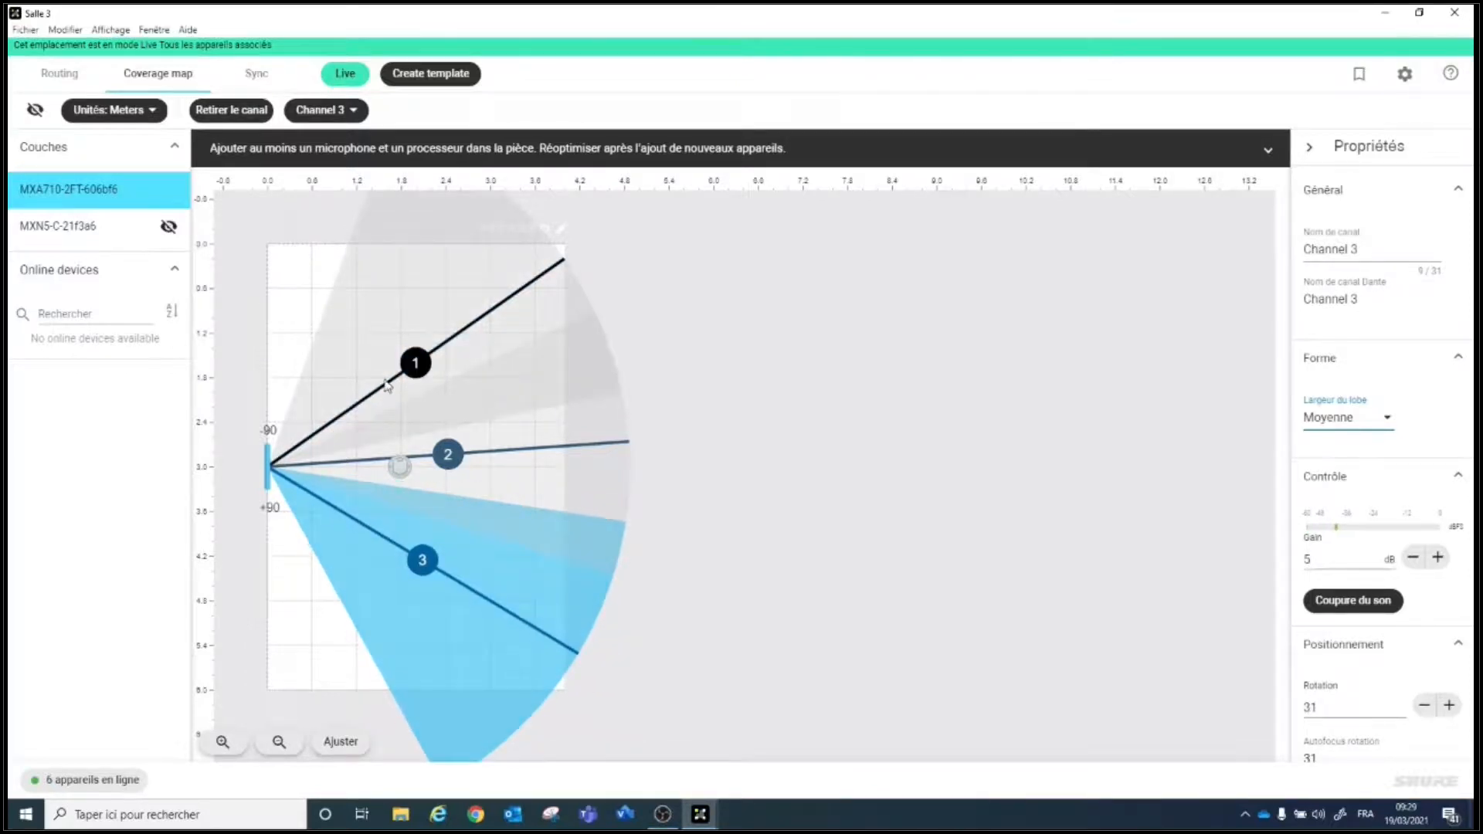
Step: Open the MXA710's configuration from the routing and review its channels and IntelliMix settings
{"action": "left_click", "coordinate": [53, 74]}
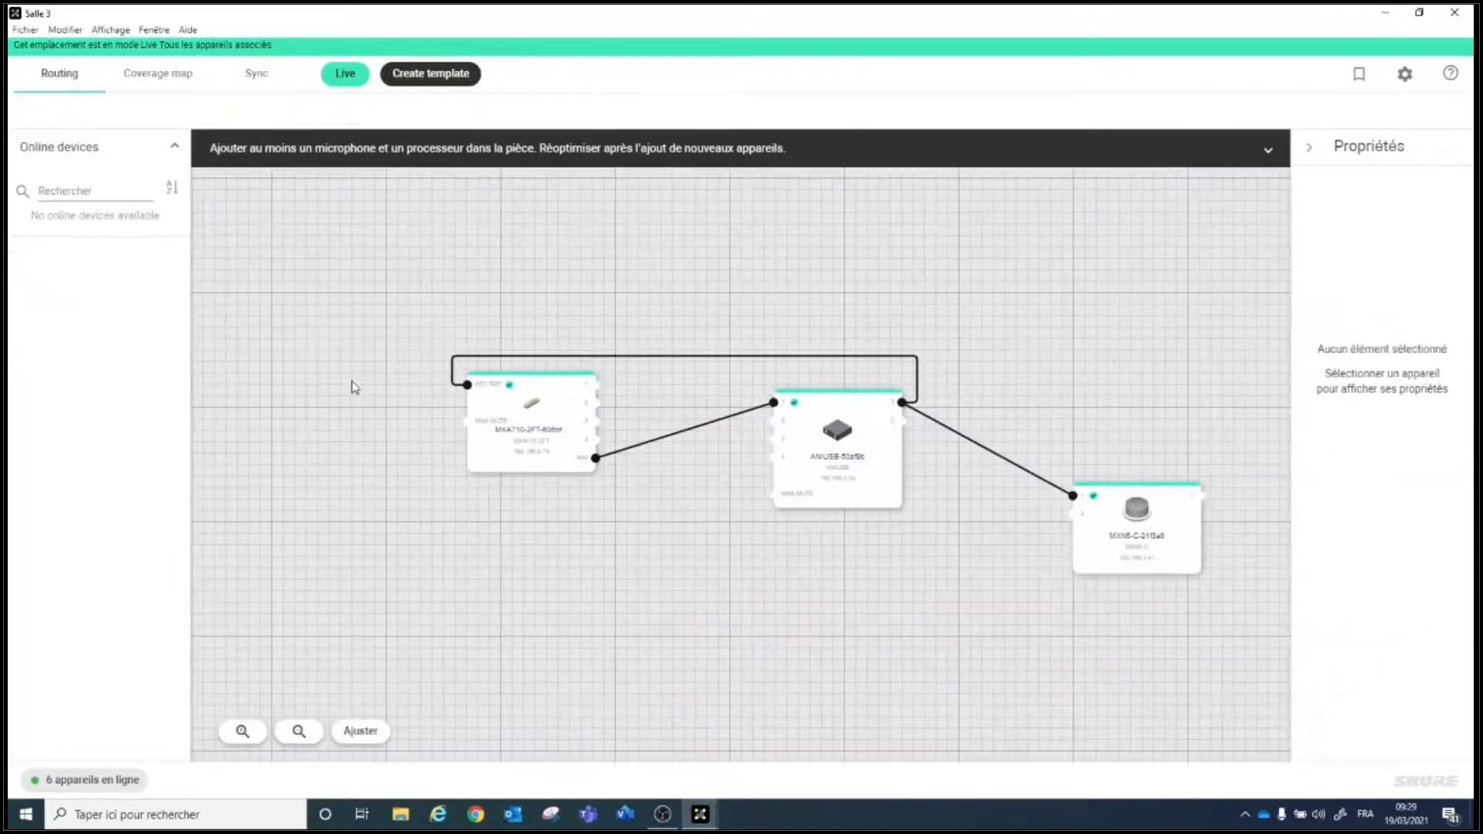
{"action": "left_click", "coordinate": [520, 419]}
{"action": "double_click", "coordinate": [519, 419]}
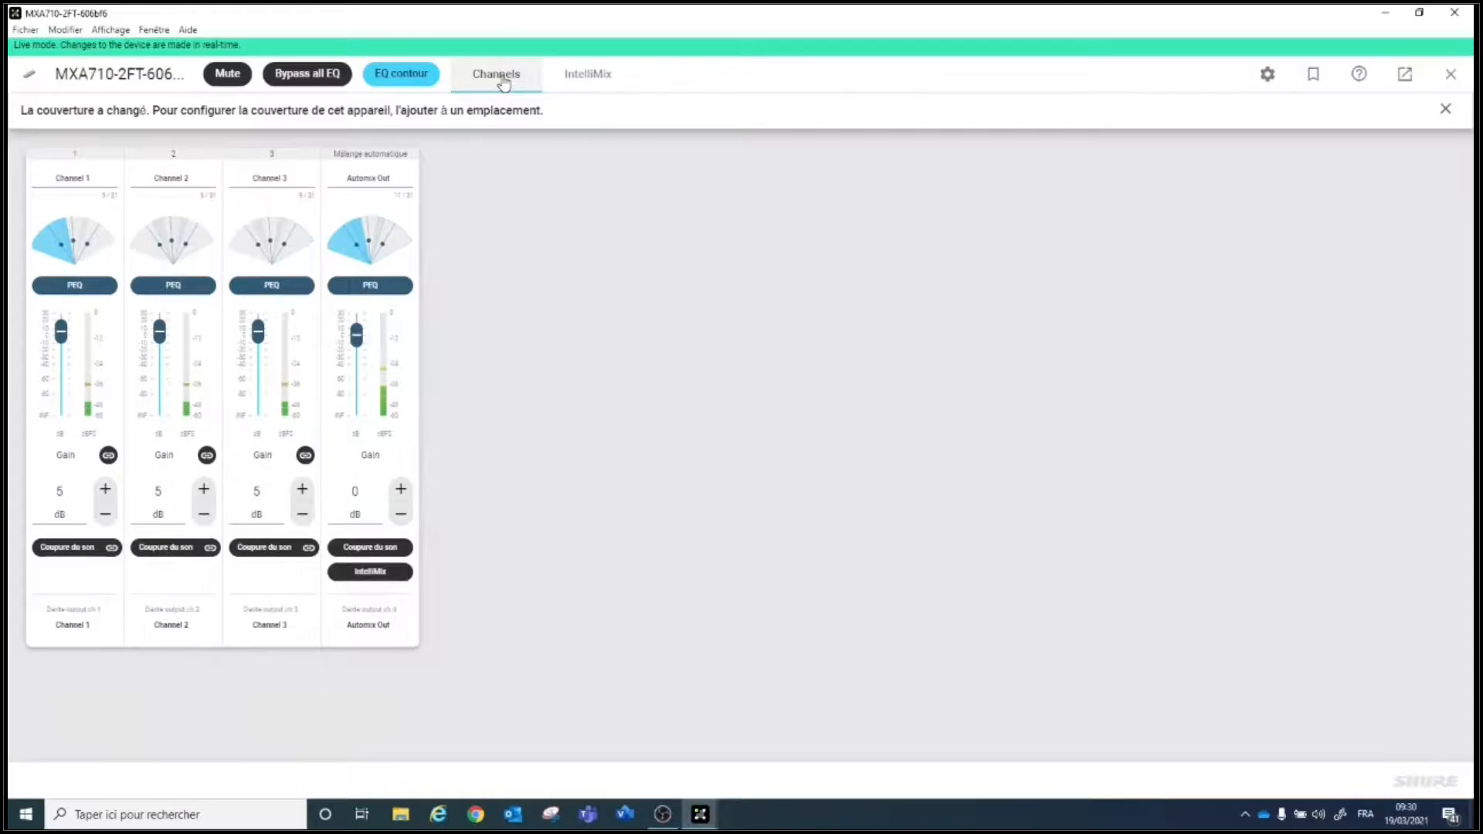
{"action": "left_click", "coordinate": [589, 80]}
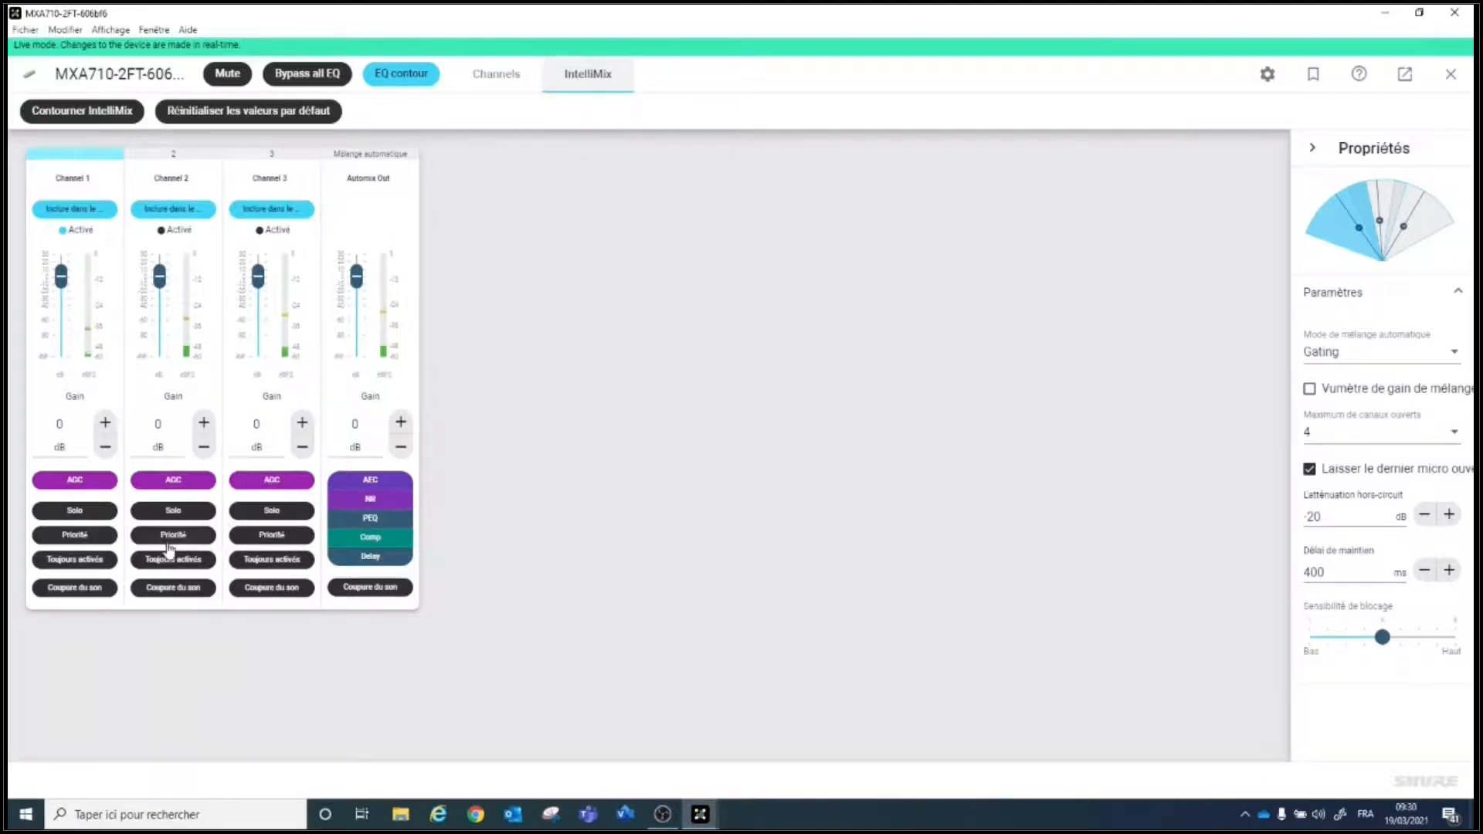
Step: Review the noise reducer and compressor settings of the MXA710's automix output
{"action": "left_click", "coordinate": [377, 501]}
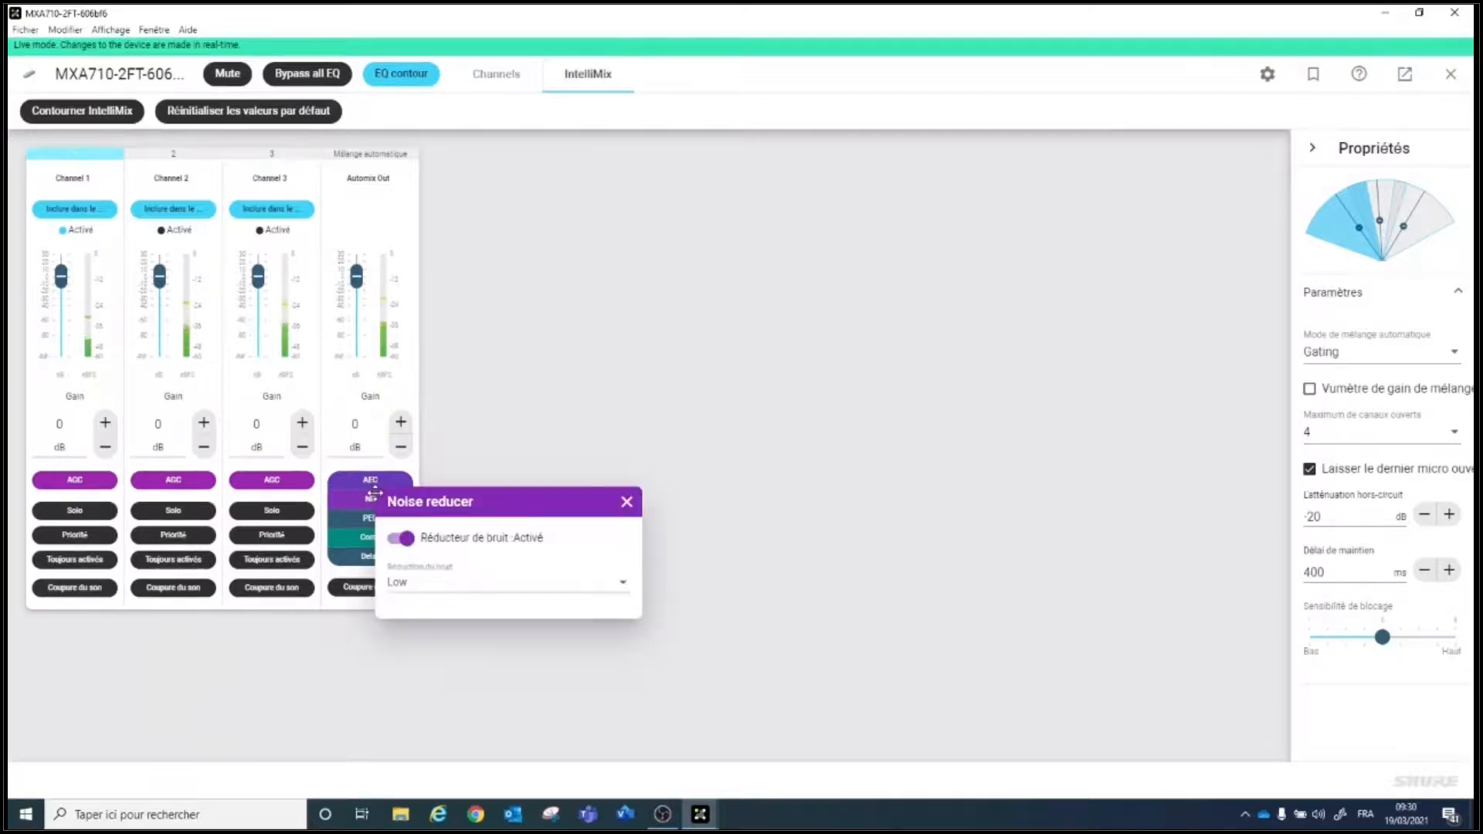
{"action": "left_click_drag", "start_coordinate": [526, 501], "coordinate": [661, 367]}
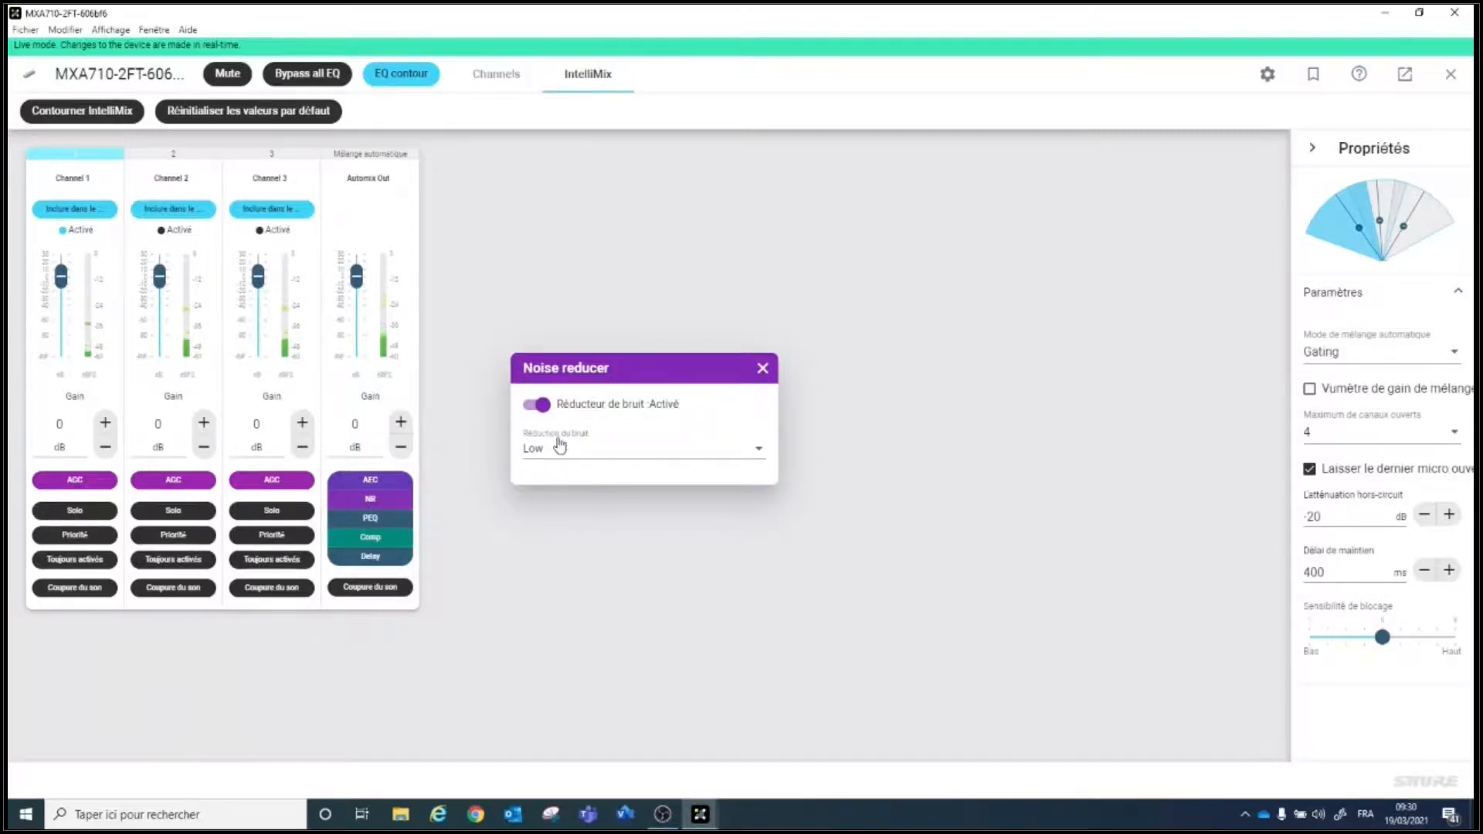
{"action": "left_click", "coordinate": [762, 368]}
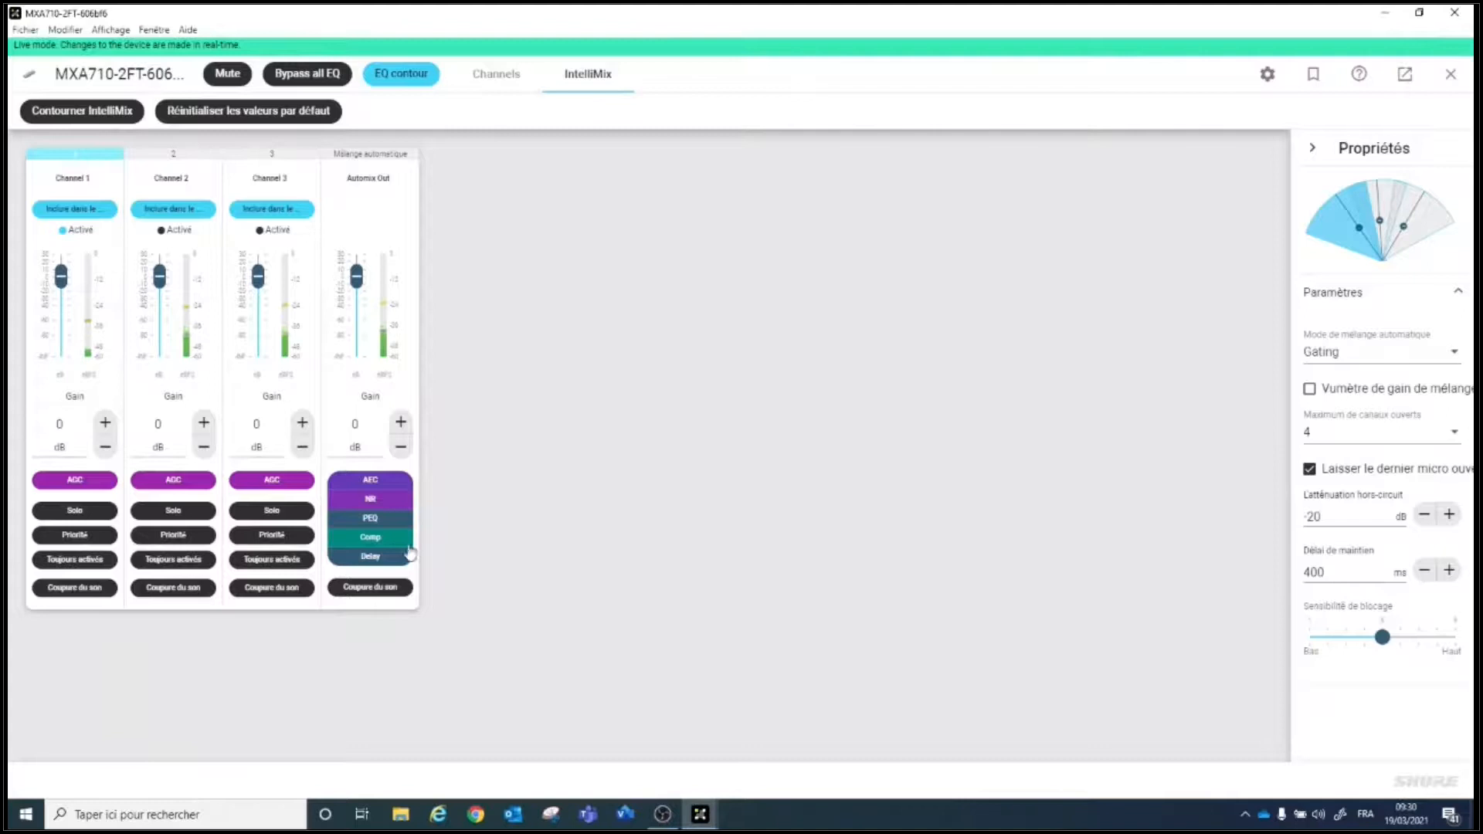
{"action": "left_click", "coordinate": [384, 537]}
{"action": "left_click_drag", "start_coordinate": [515, 501], "coordinate": [651, 470]}
{"action": "left_click", "coordinate": [770, 485]}
Step: Enable filter 1, a 100 Hz low cut, in the automix output's PEQ and close the MXA710's configuration
{"action": "left_click", "coordinate": [367, 521]}
{"action": "left_click_drag", "start_coordinate": [417, 375], "coordinate": [564, 378]}
{"action": "left_click", "coordinate": [604, 618]}
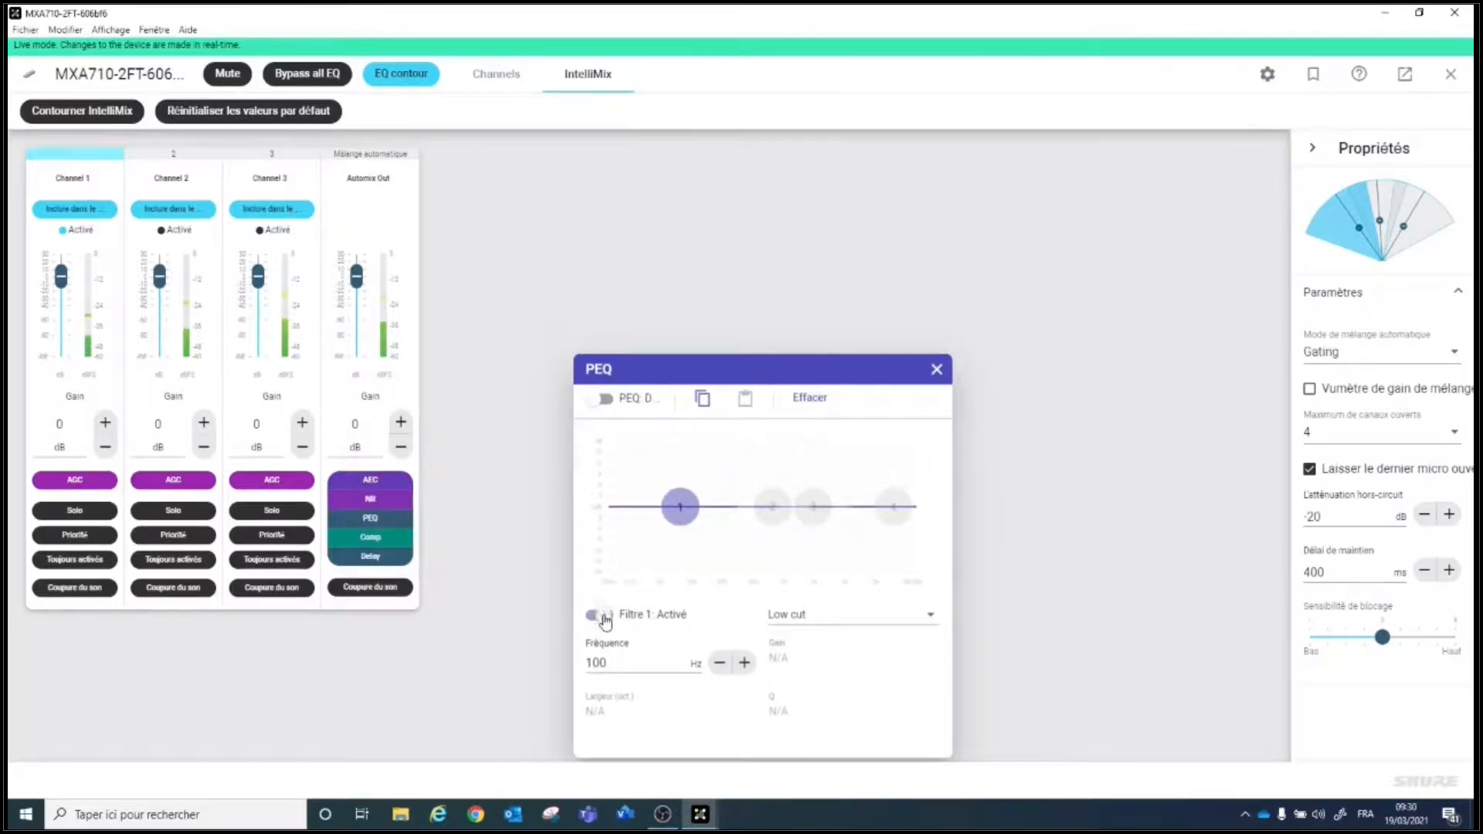
{"action": "left_click", "coordinate": [937, 370]}
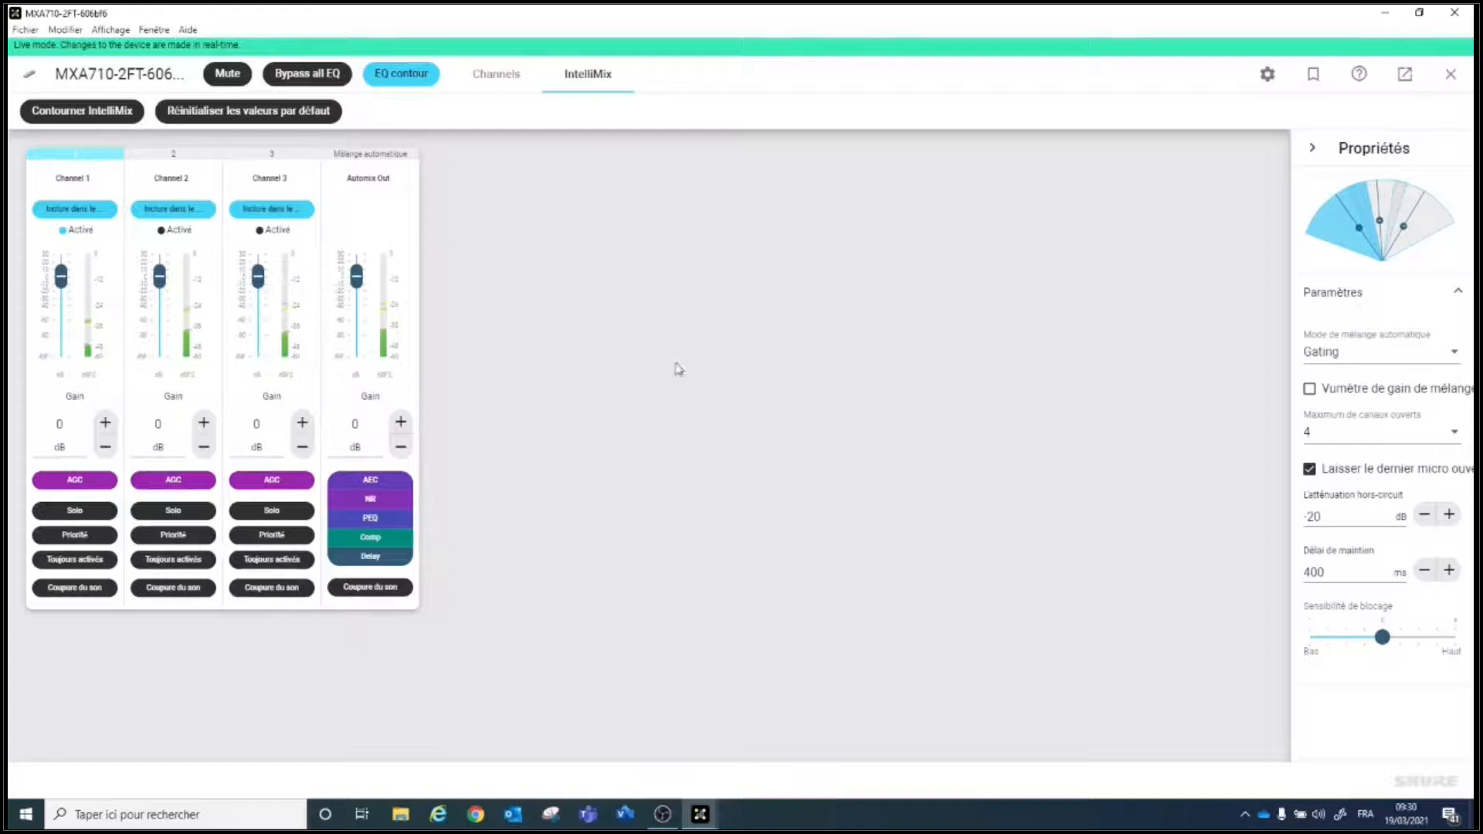
{"action": "left_click", "coordinate": [1451, 75]}
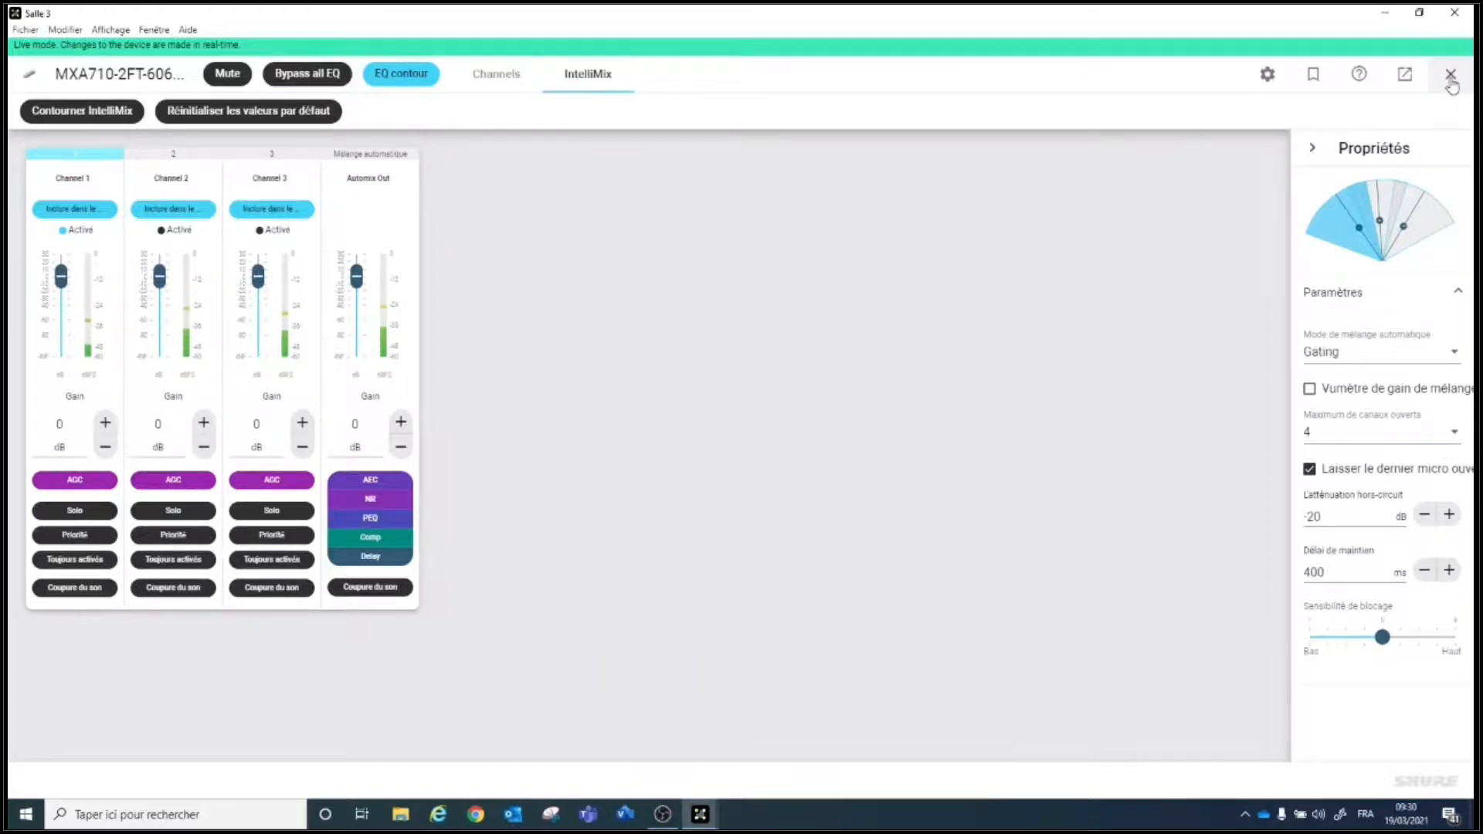
Step: Review the ANIUSB's schematic, matrix mixer and outputs, and return to the room's routing
{"action": "double_click", "coordinate": [817, 442]}
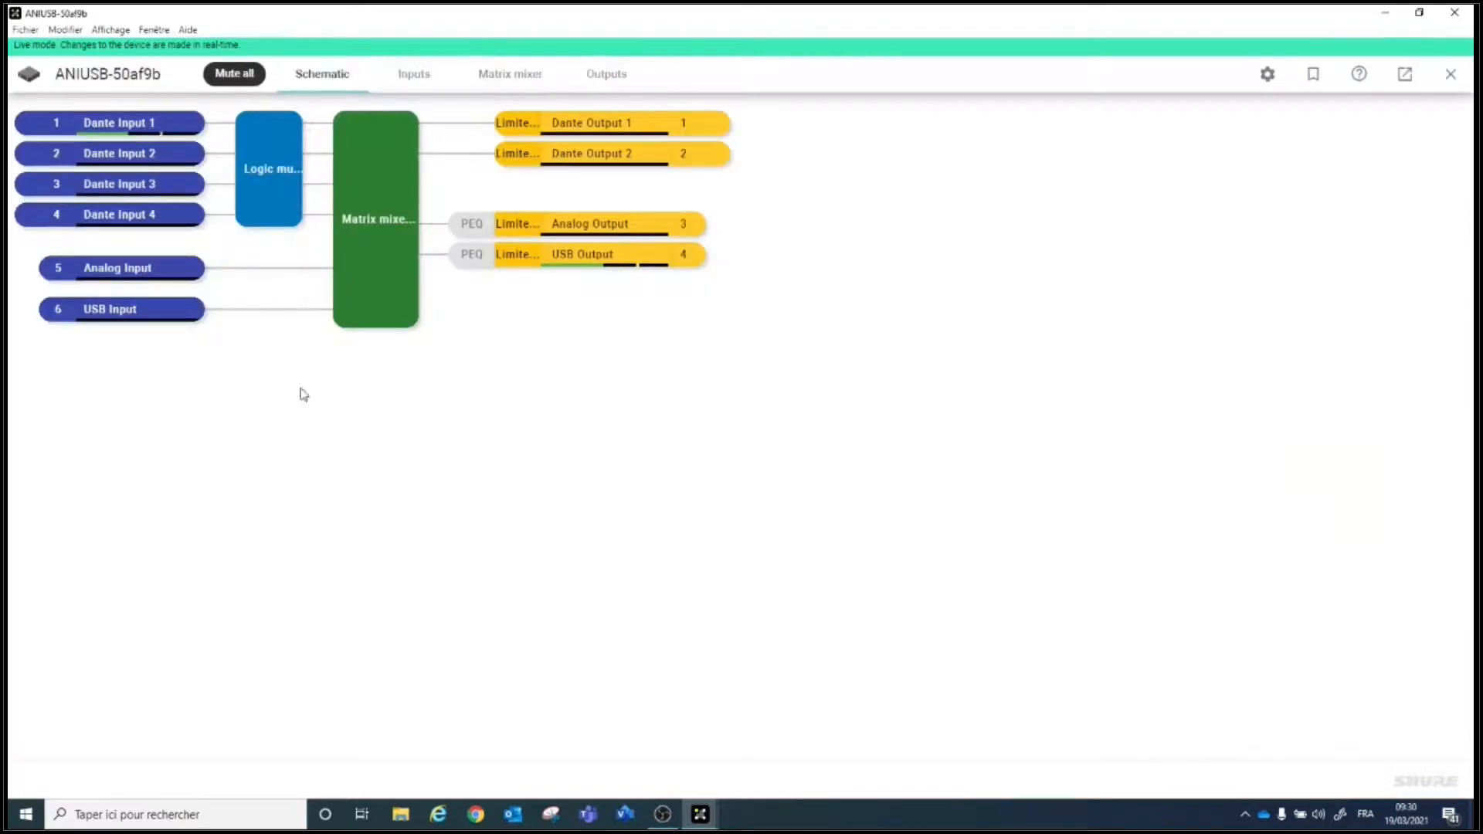
{"action": "left_click", "coordinate": [506, 80]}
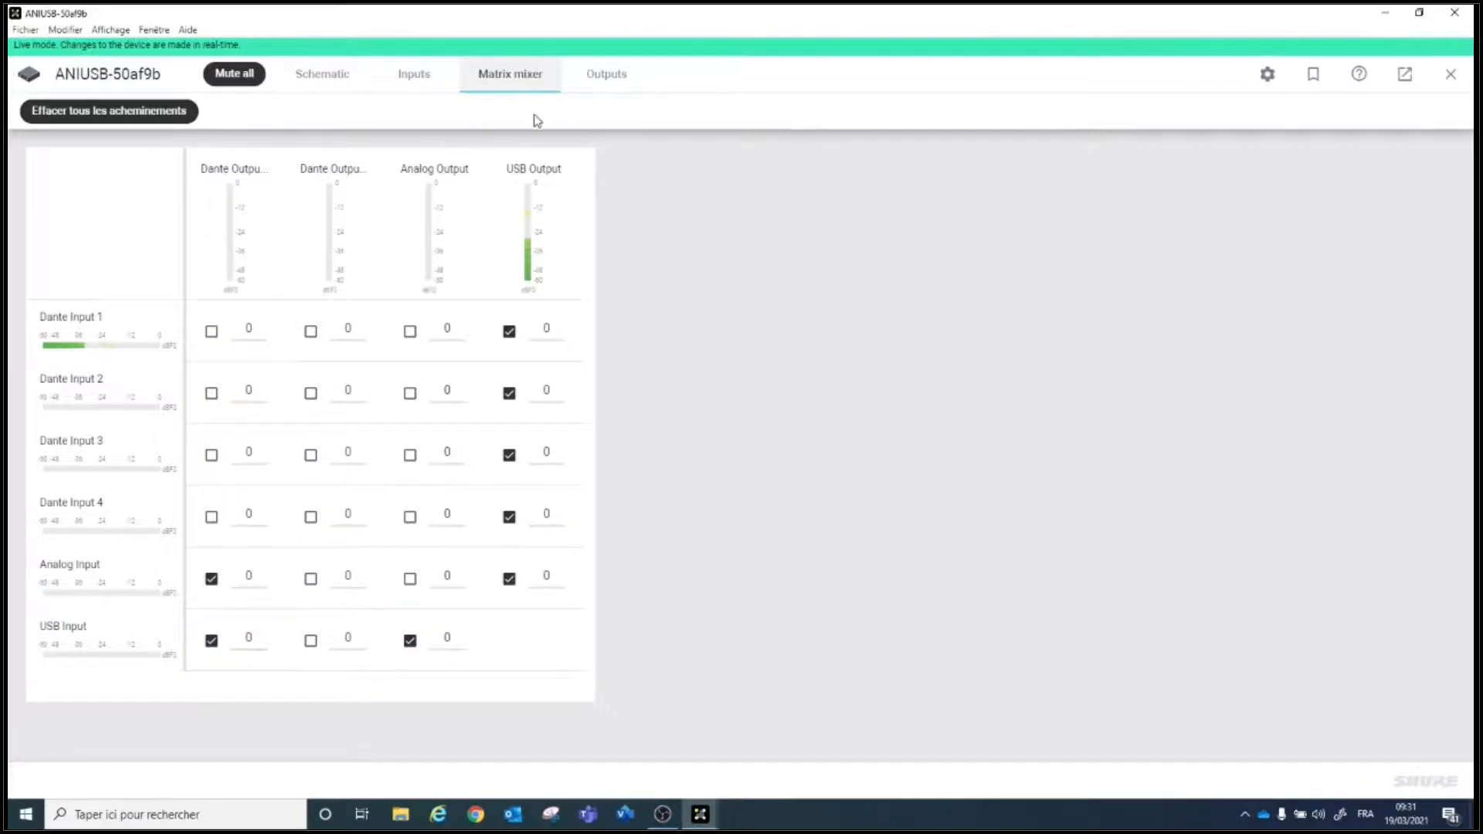
{"action": "left_click", "coordinate": [614, 82]}
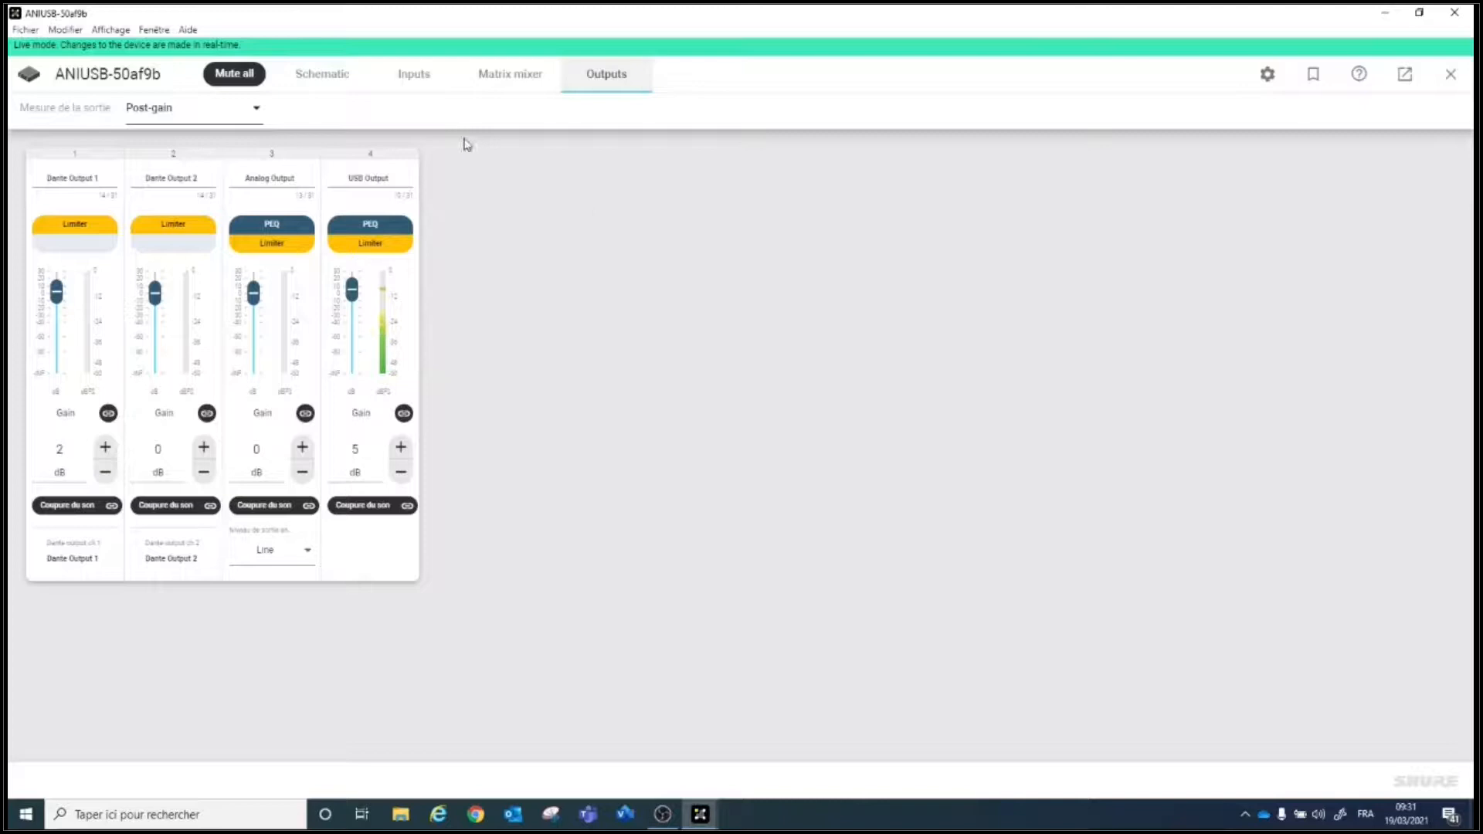
{"action": "left_click", "coordinate": [1451, 78]}
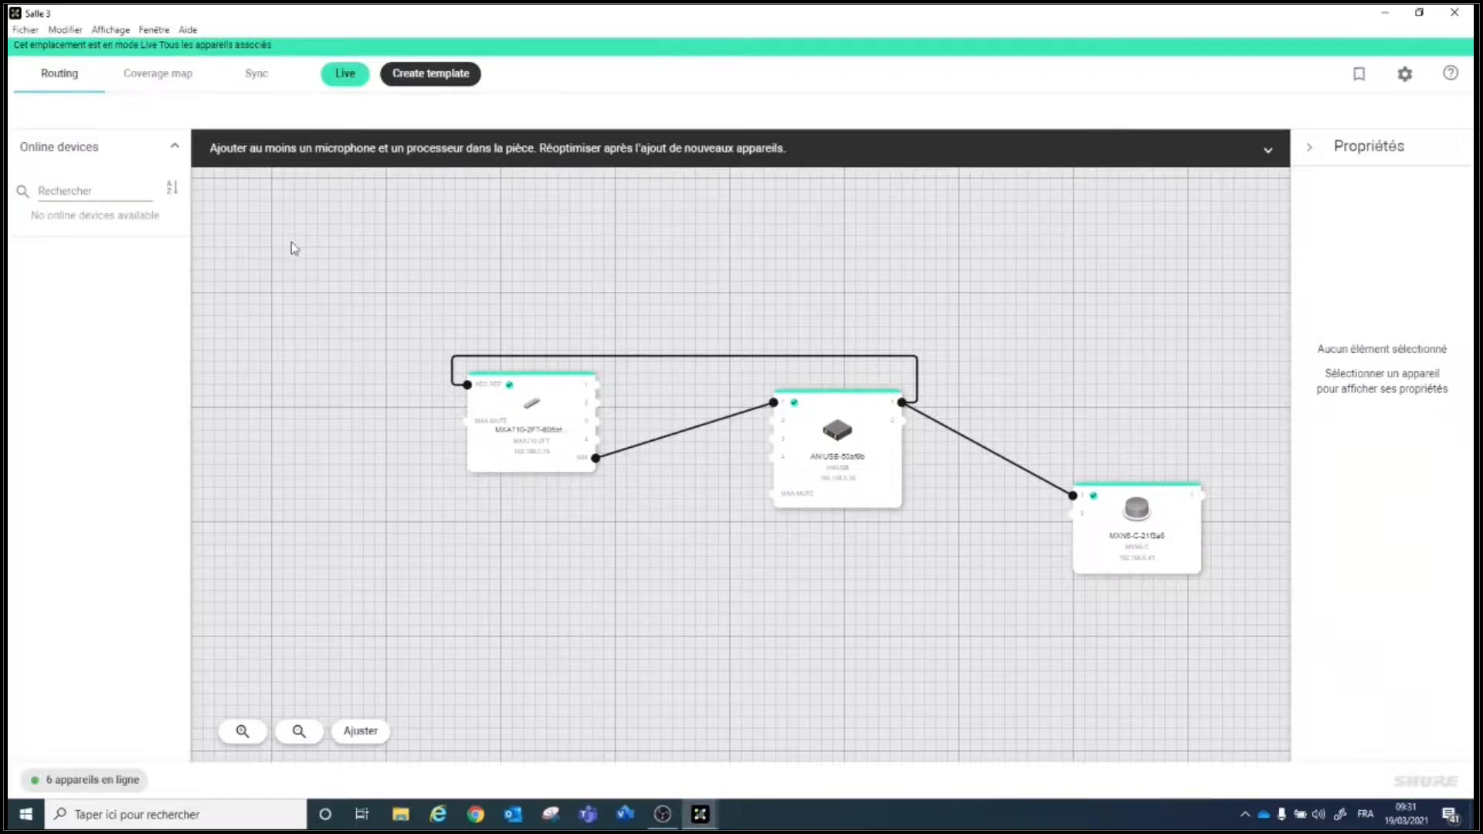
Step: Synchronise Salle 3 by pulling the settings of all three devices into the design
{"action": "left_click", "coordinate": [270, 90]}
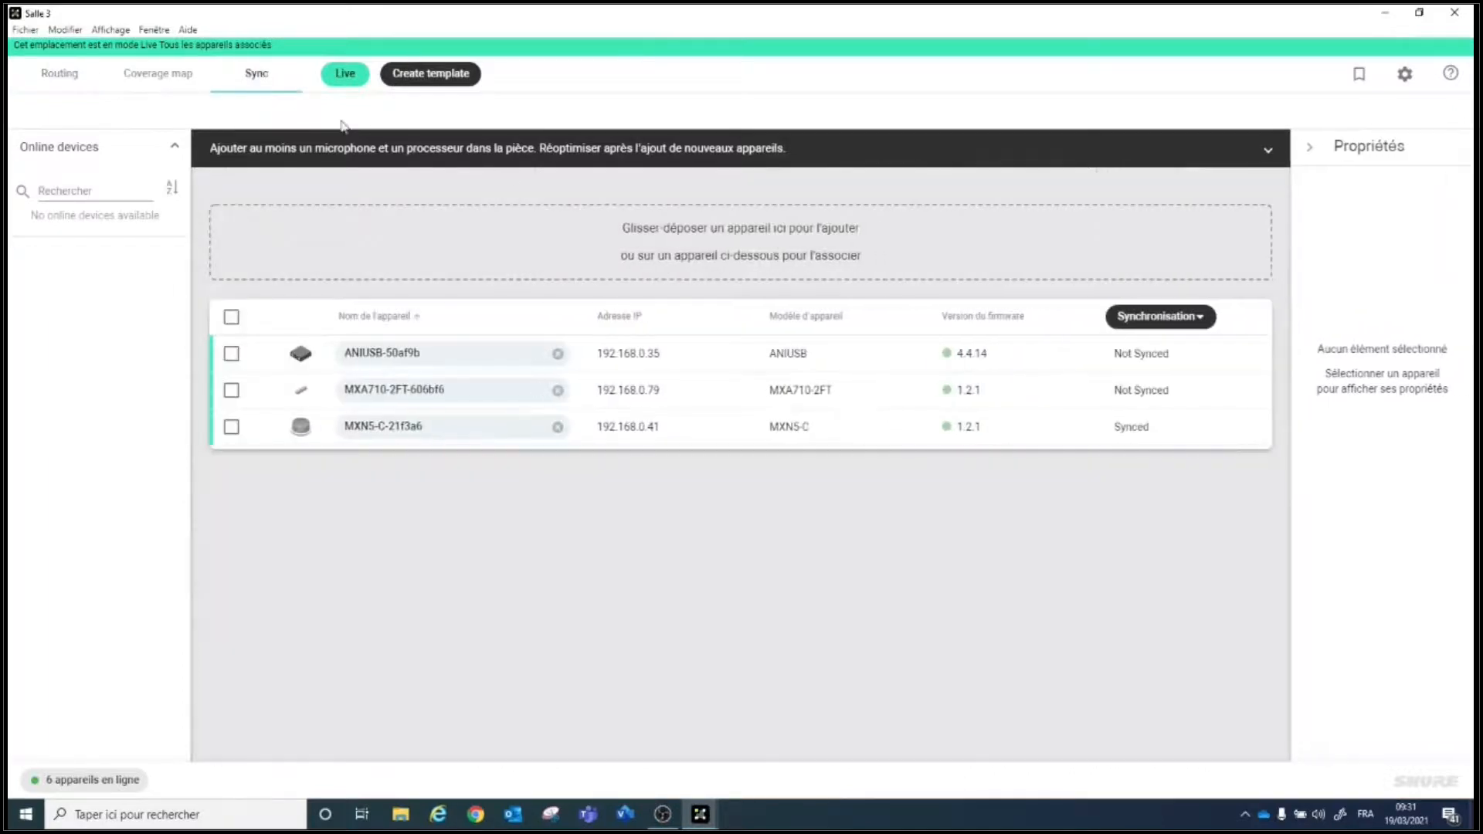
{"action": "left_click", "coordinate": [1137, 324]}
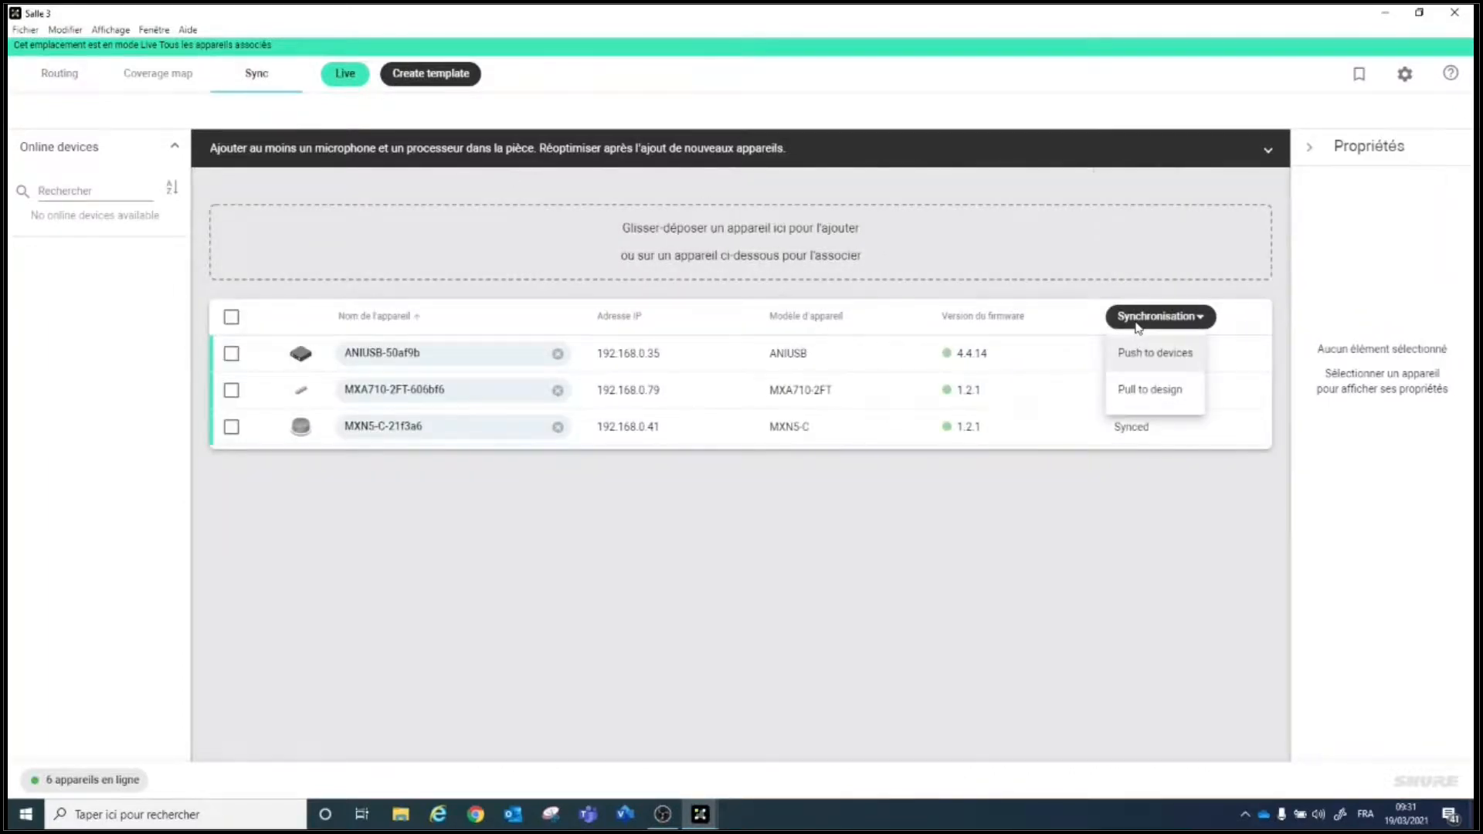
{"action": "left_click", "coordinate": [1144, 390]}
{"action": "left_click", "coordinate": [853, 461]}
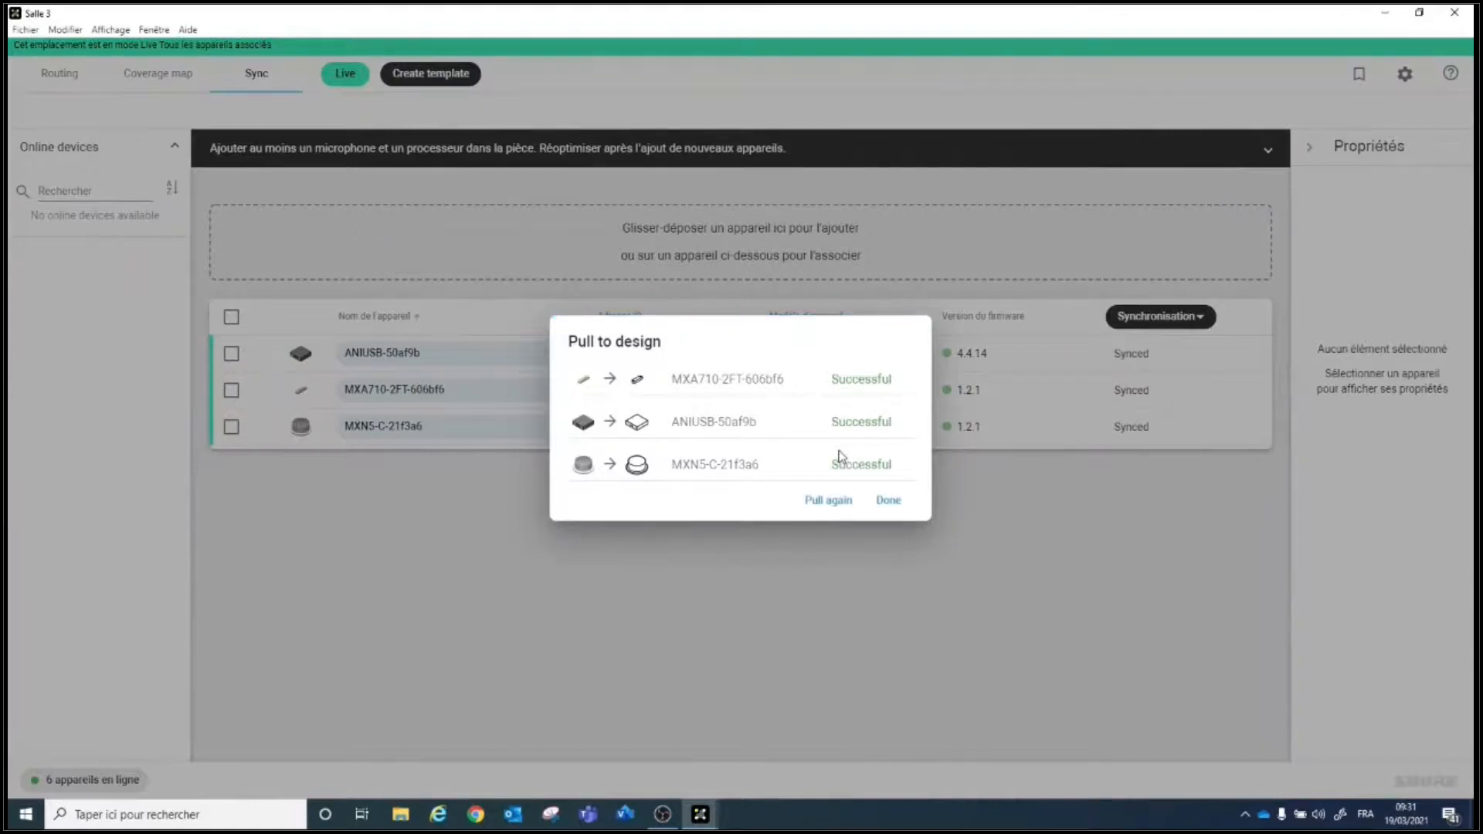
{"action": "left_click", "coordinate": [887, 504]}
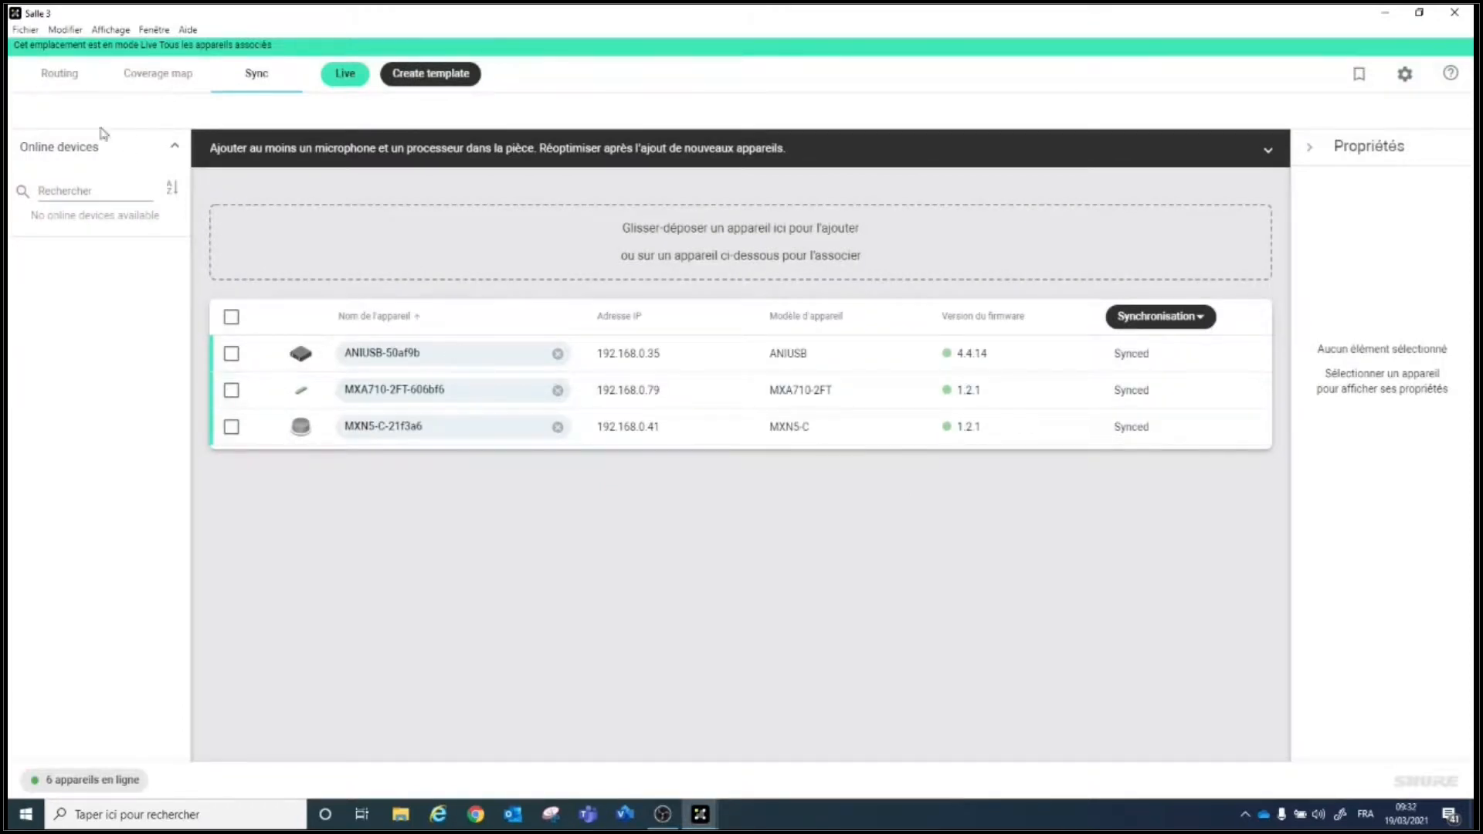
Step: Open the ANIUSB's configuration from the routing and examine its general settings
{"action": "left_click", "coordinate": [65, 77]}
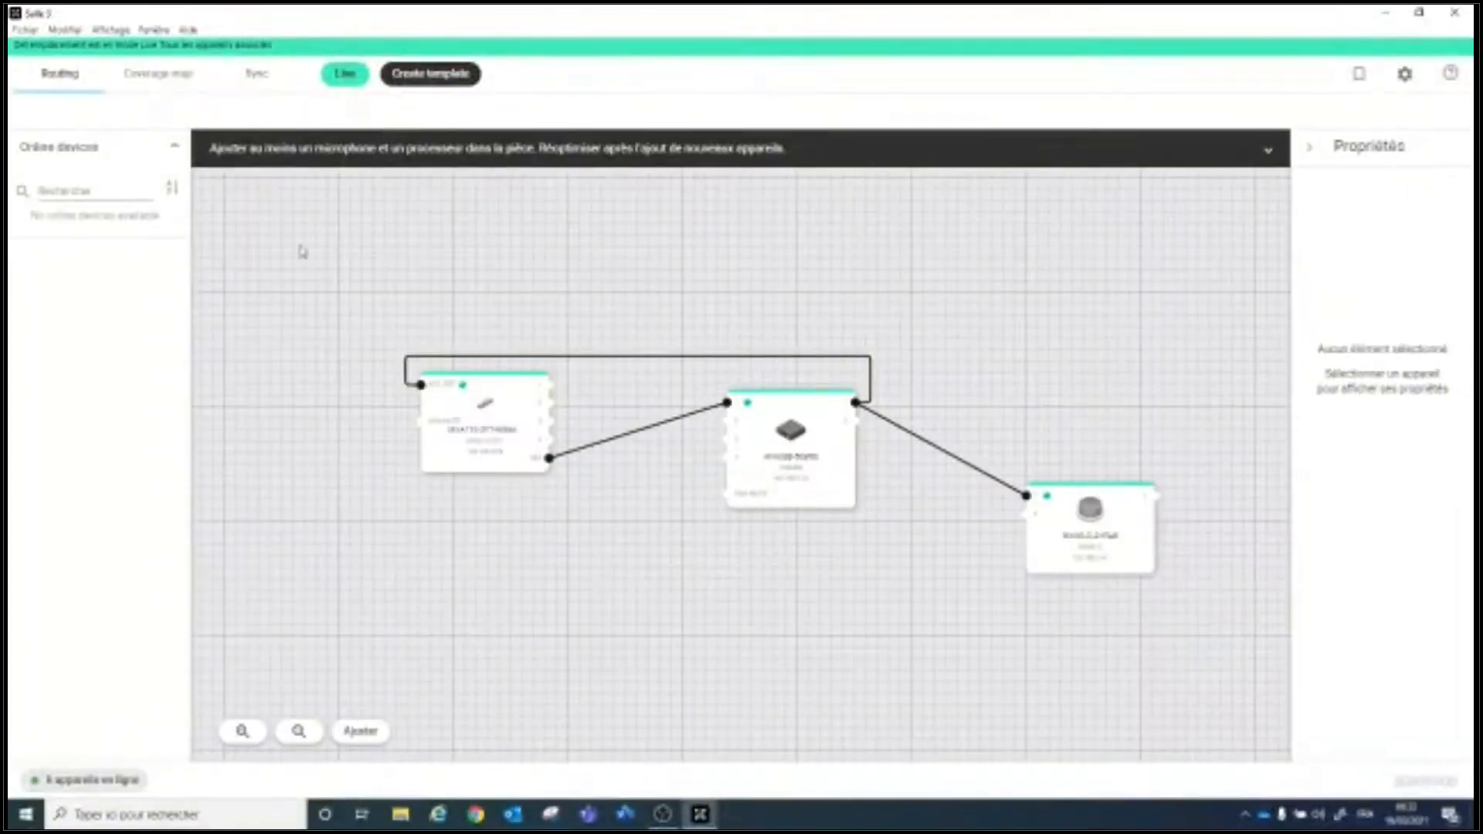
{"action": "left_click", "coordinate": [777, 452]}
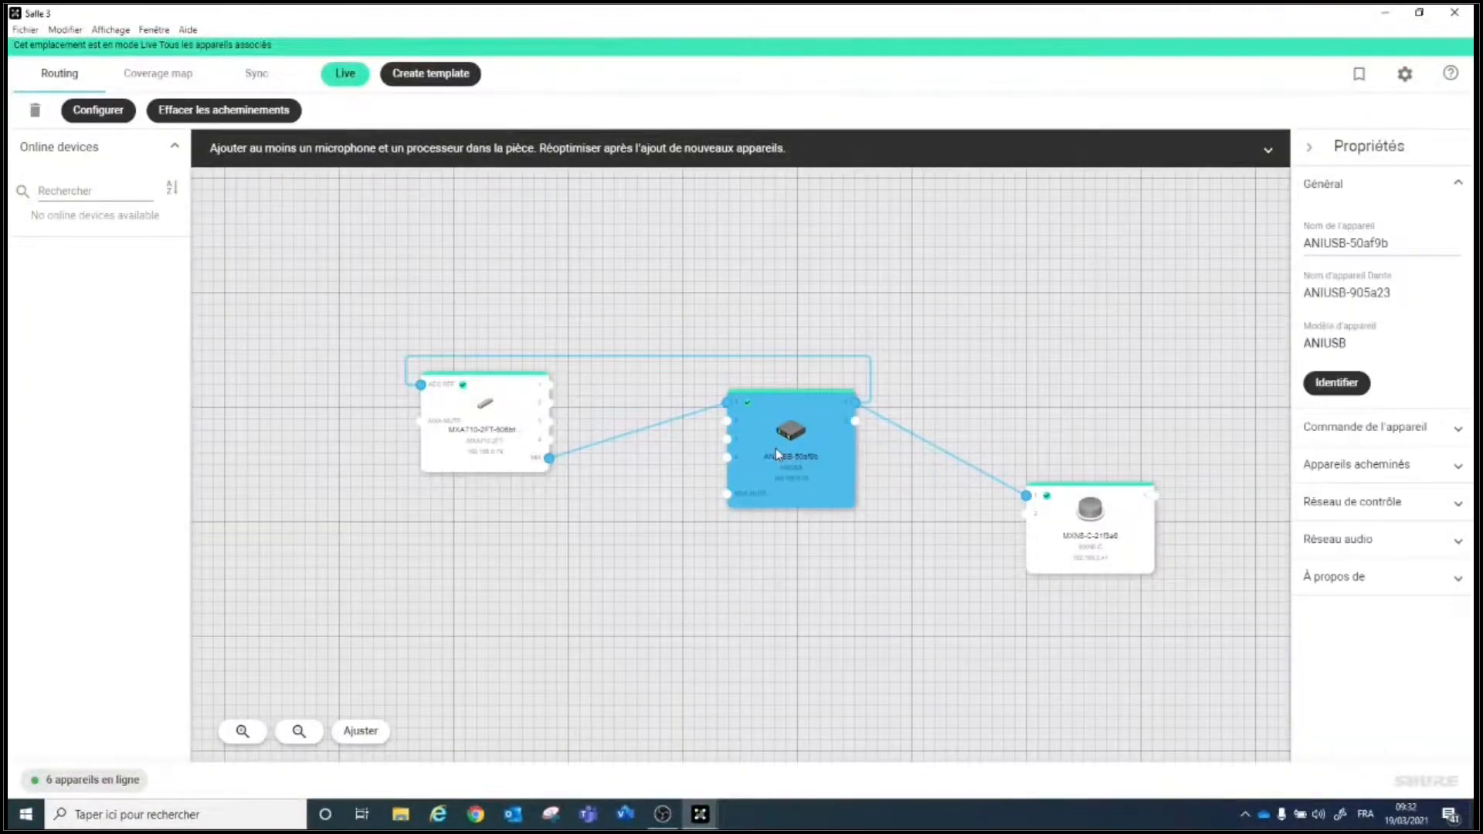
{"action": "double_click", "coordinate": [776, 448]}
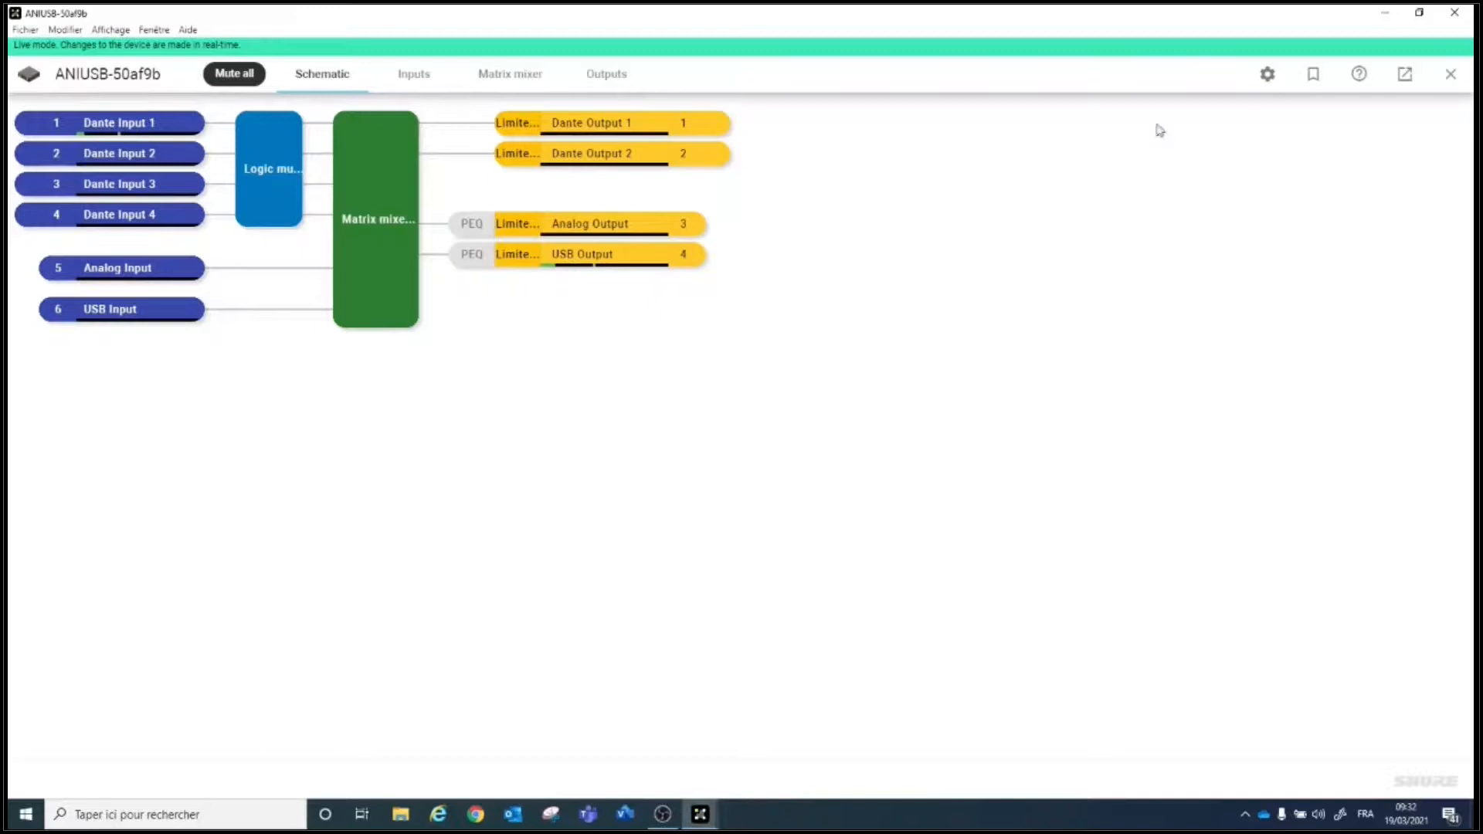
{"action": "left_click", "coordinate": [1264, 78]}
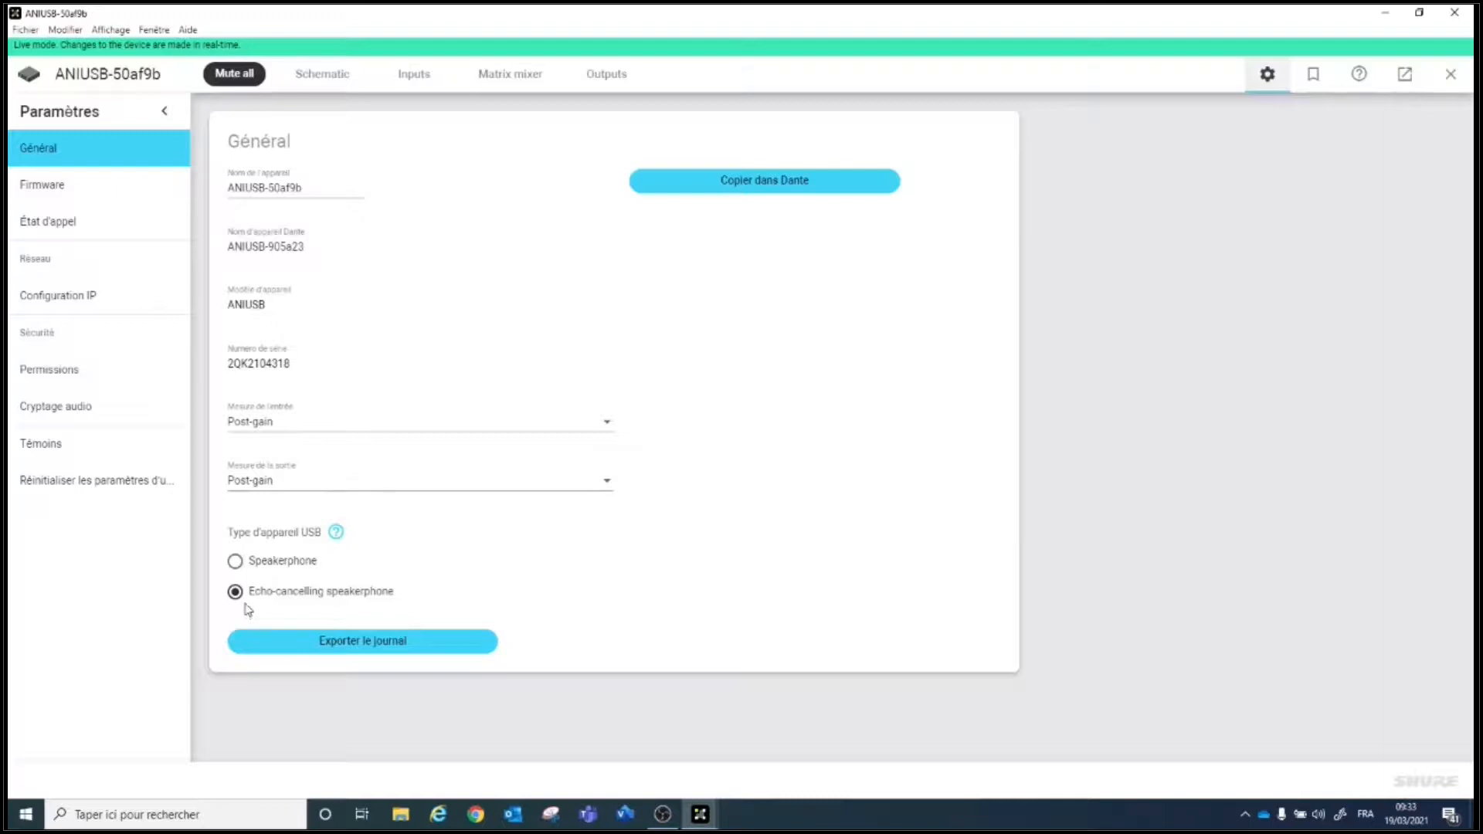
Step: Switch the ANIUSB's USB device type to Speakerphone and back to Echo-cancelling speakerphone
{"action": "left_click", "coordinate": [236, 565]}
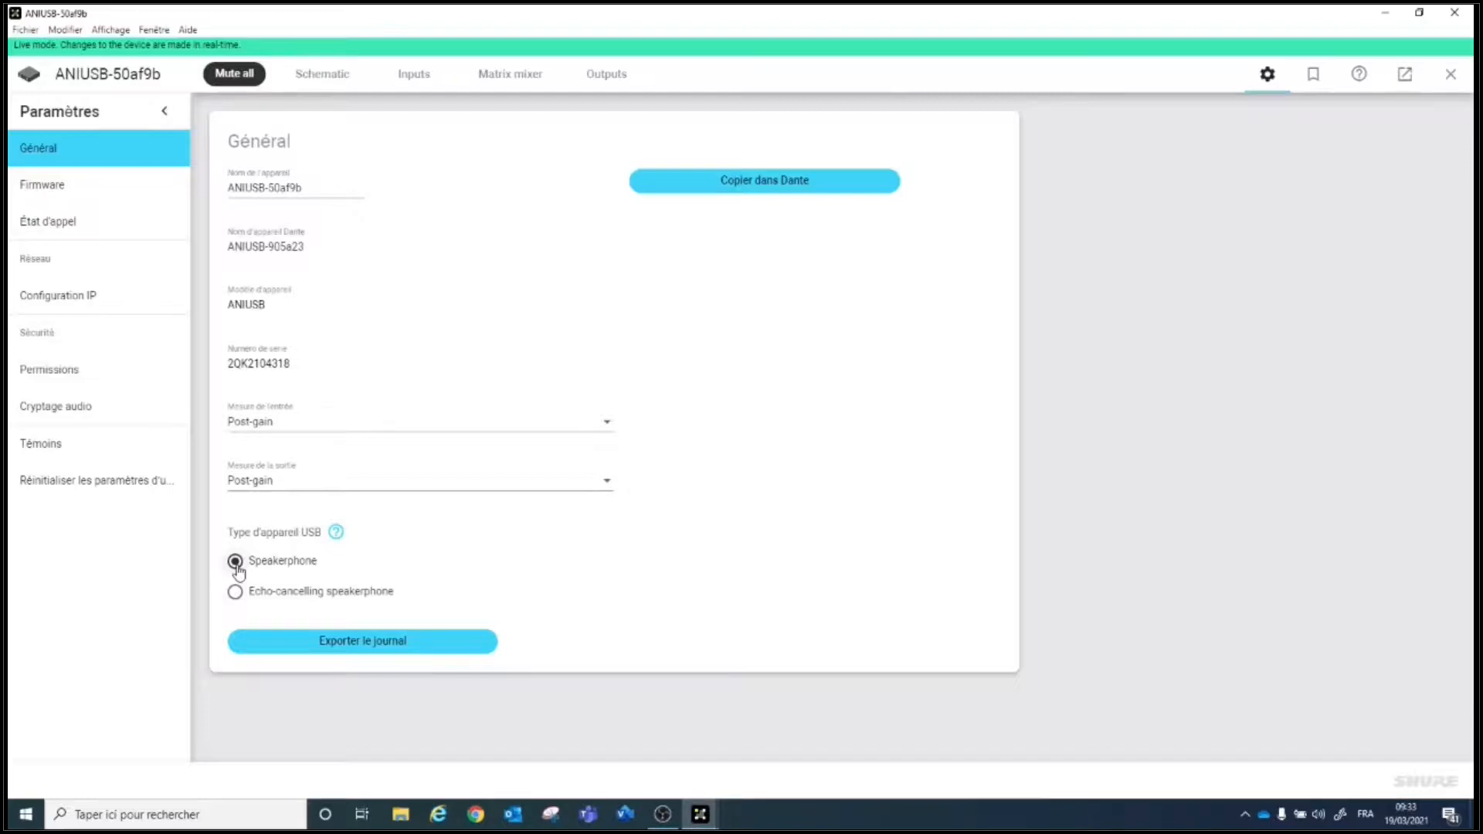
{"action": "left_click", "coordinate": [235, 592]}
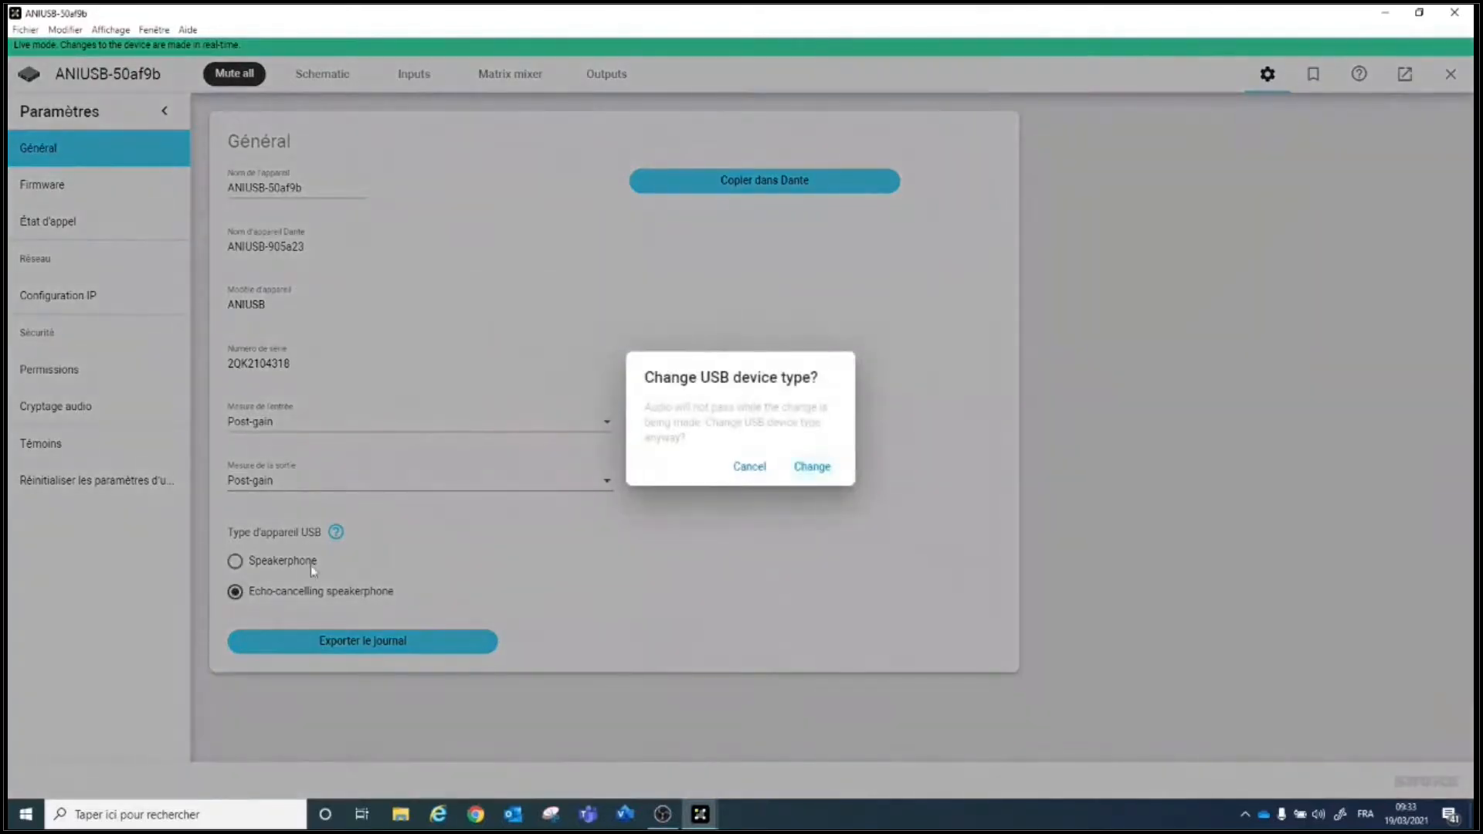
{"action": "left_click", "coordinate": [811, 467]}
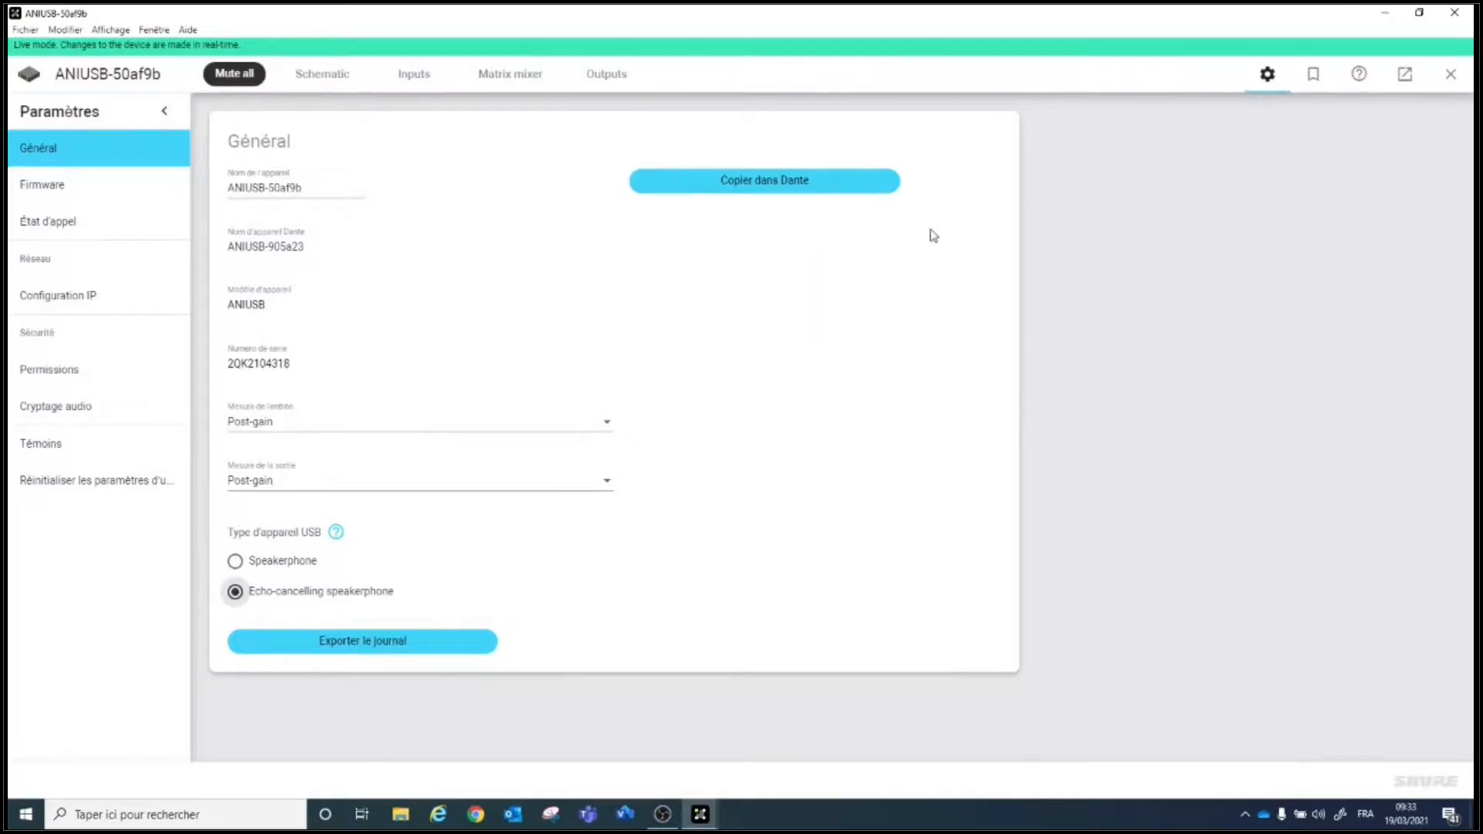
Step: Close the ANIUSB's configuration, the Salle 3 room and Shure Designer
{"action": "left_click", "coordinate": [1451, 73]}
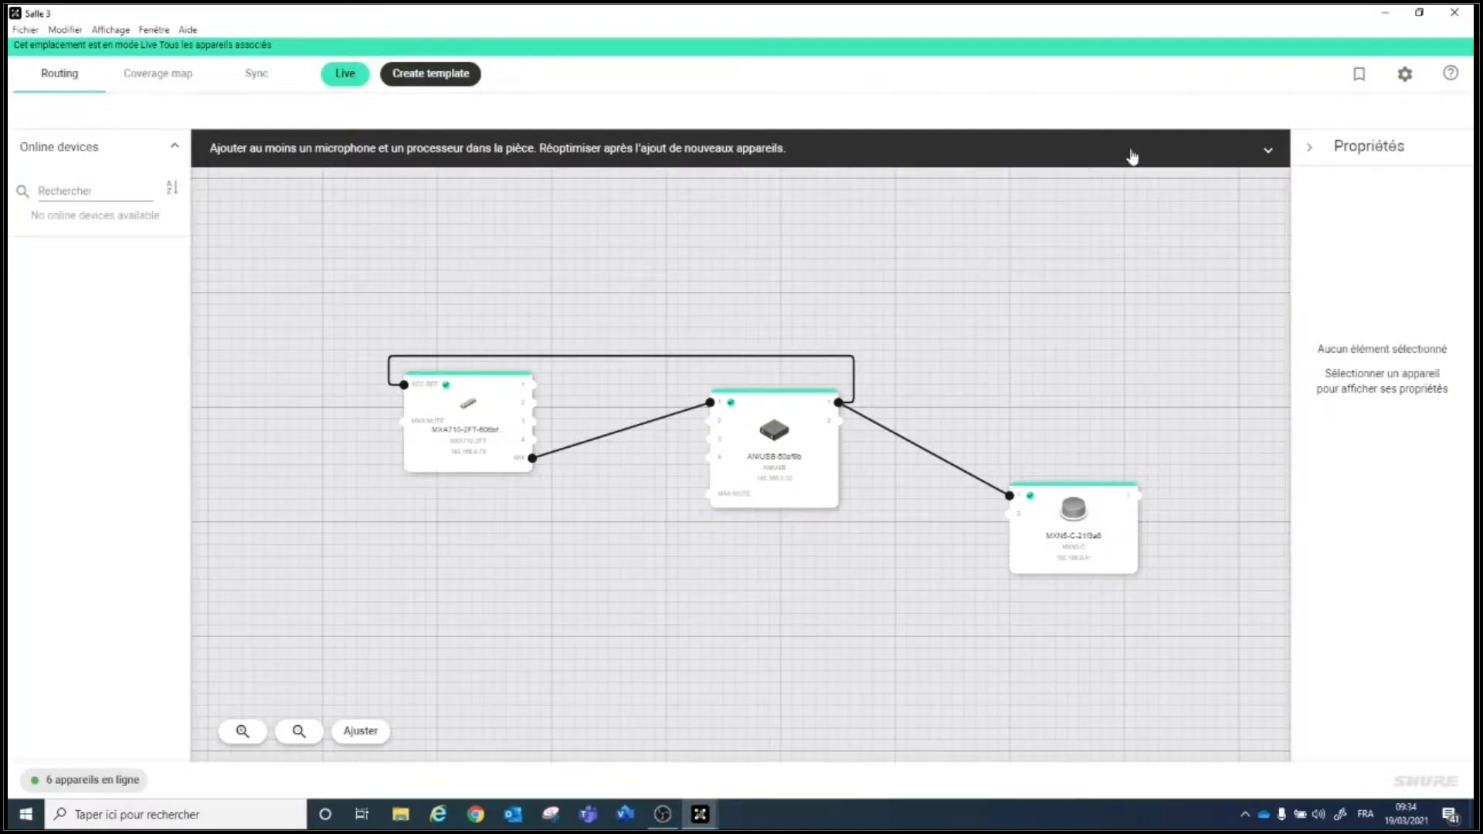
{"action": "left_click", "coordinate": [1454, 16]}
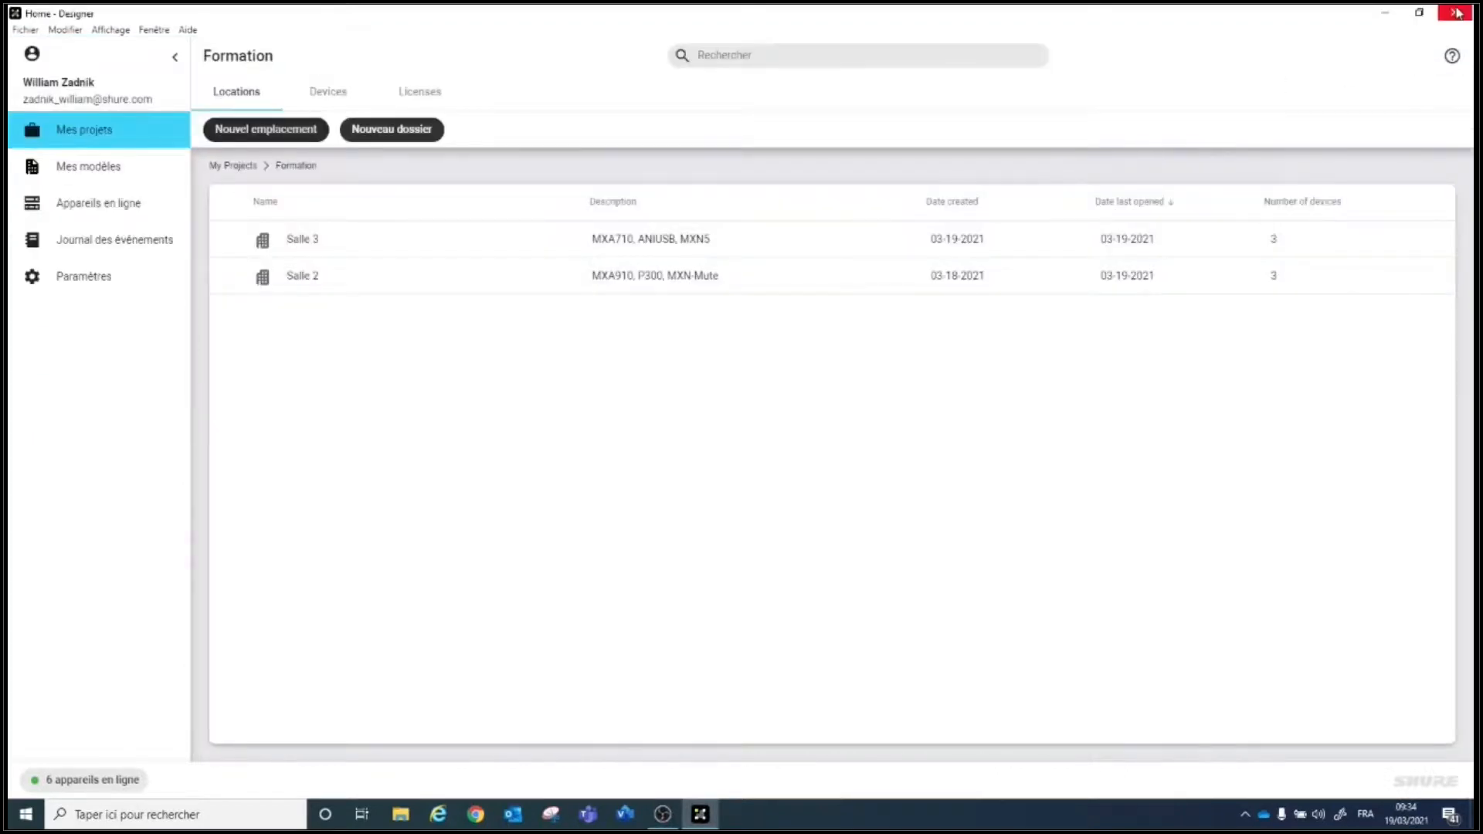
{"action": "left_click", "coordinate": [1457, 13]}
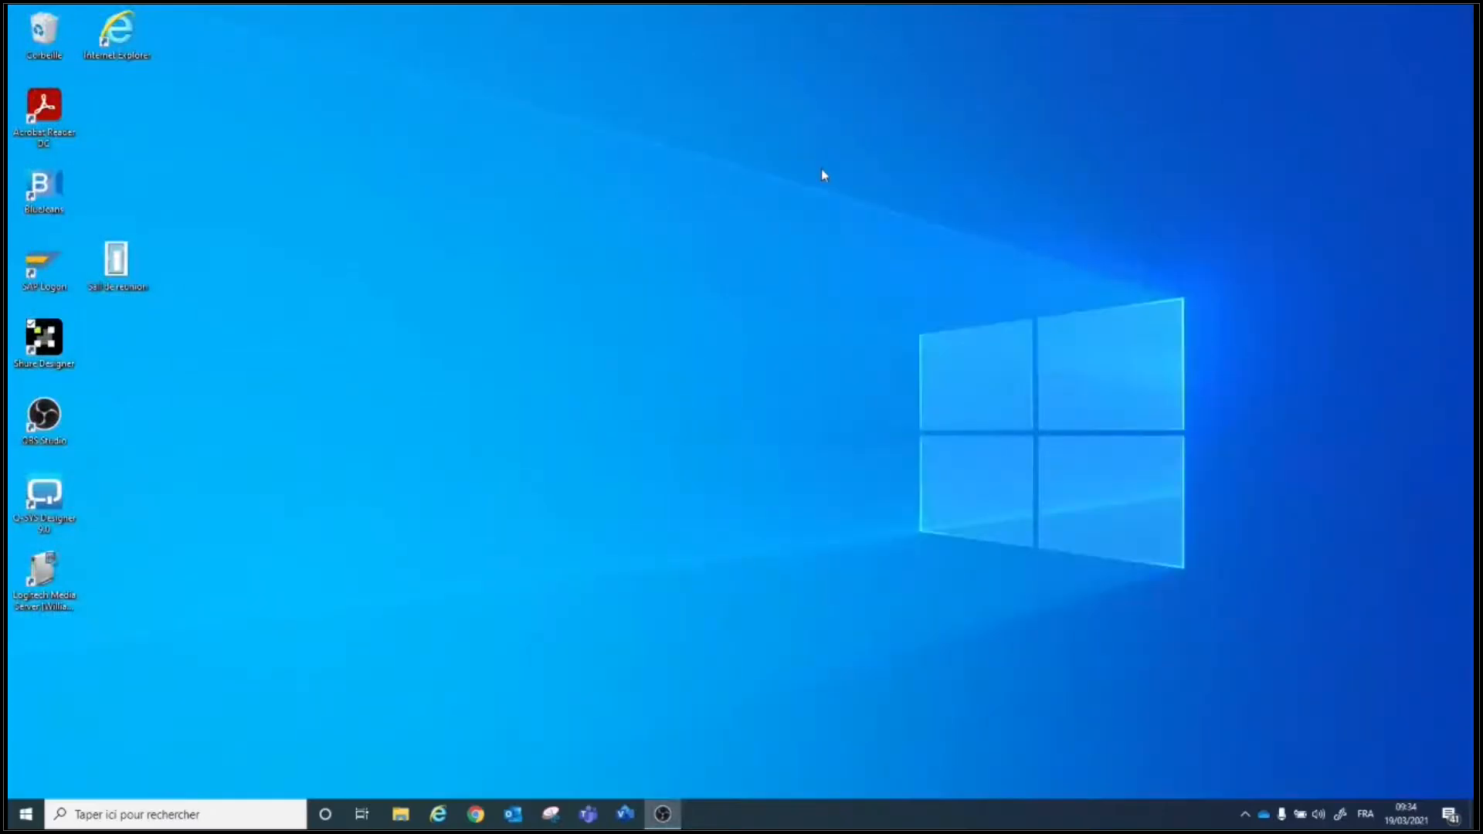
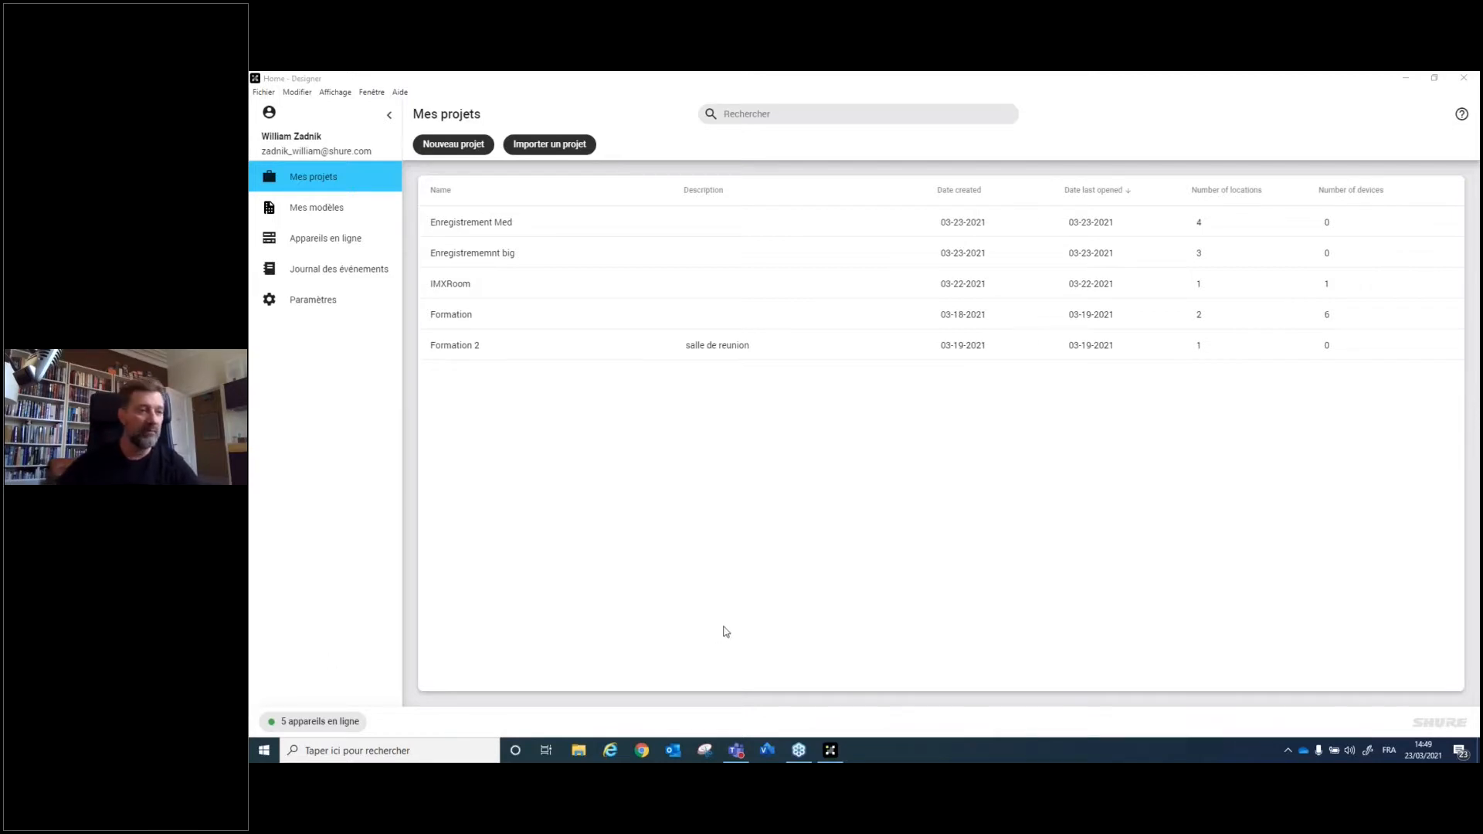
Step: Open Salle 1 in the Formation 2 project, examine its coverage map, and close the room and the program
{"action": "left_click", "coordinate": [465, 346]}
{"action": "left_click", "coordinate": [466, 347]}
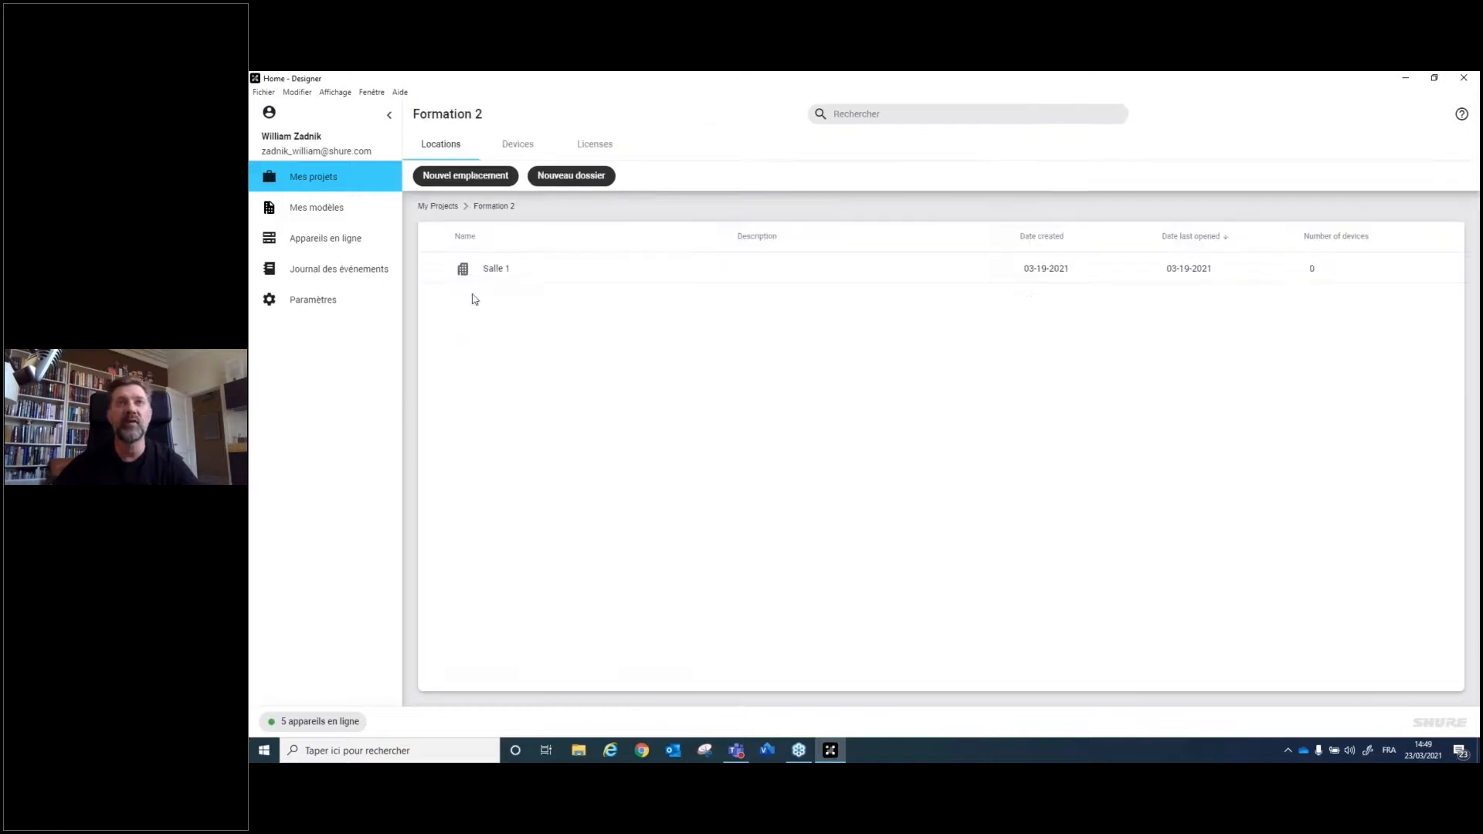
{"action": "left_click", "coordinate": [480, 277]}
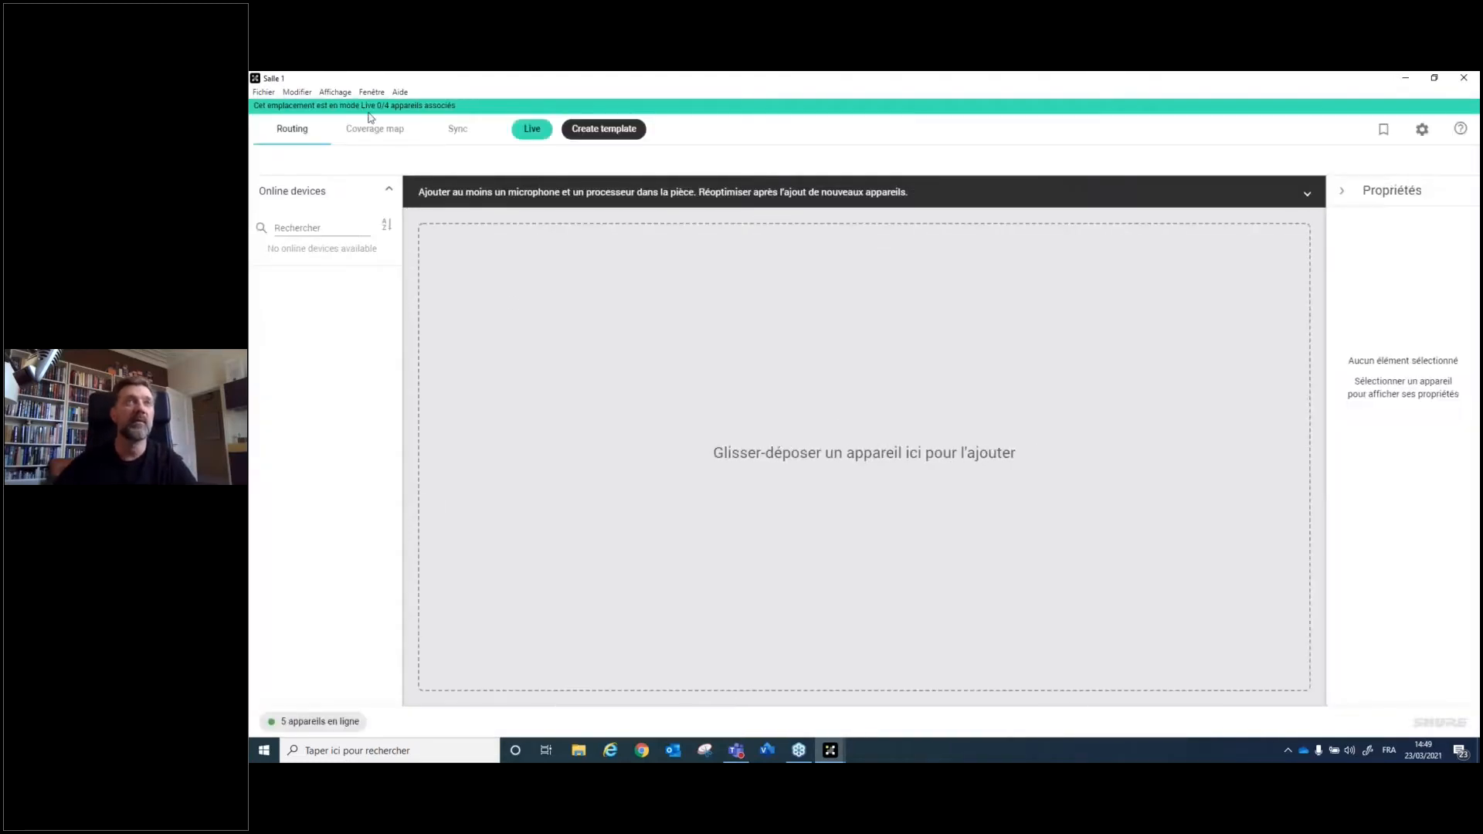
{"action": "left_click", "coordinate": [366, 128]}
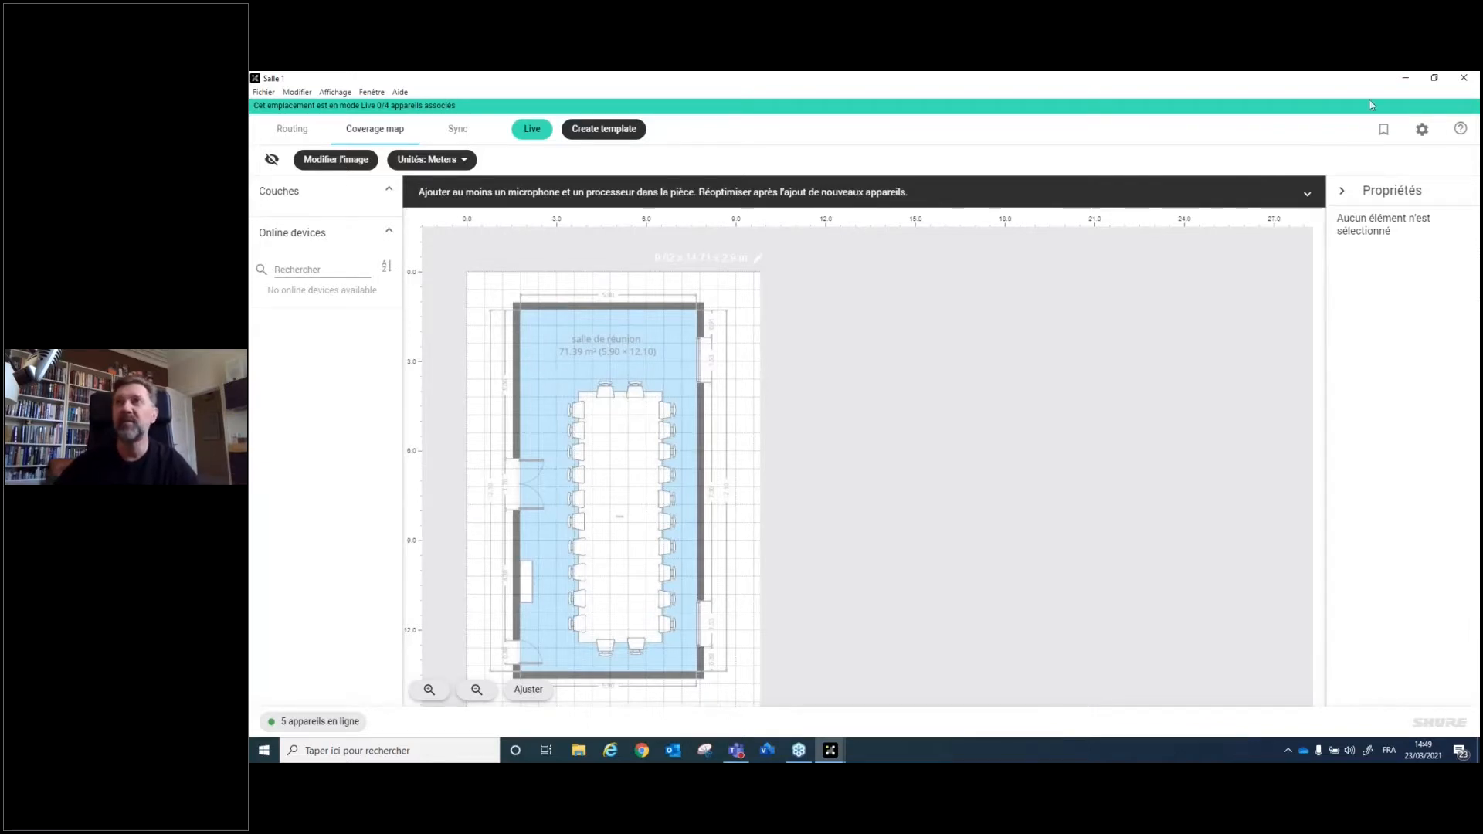
{"action": "left_click", "coordinate": [1464, 79]}
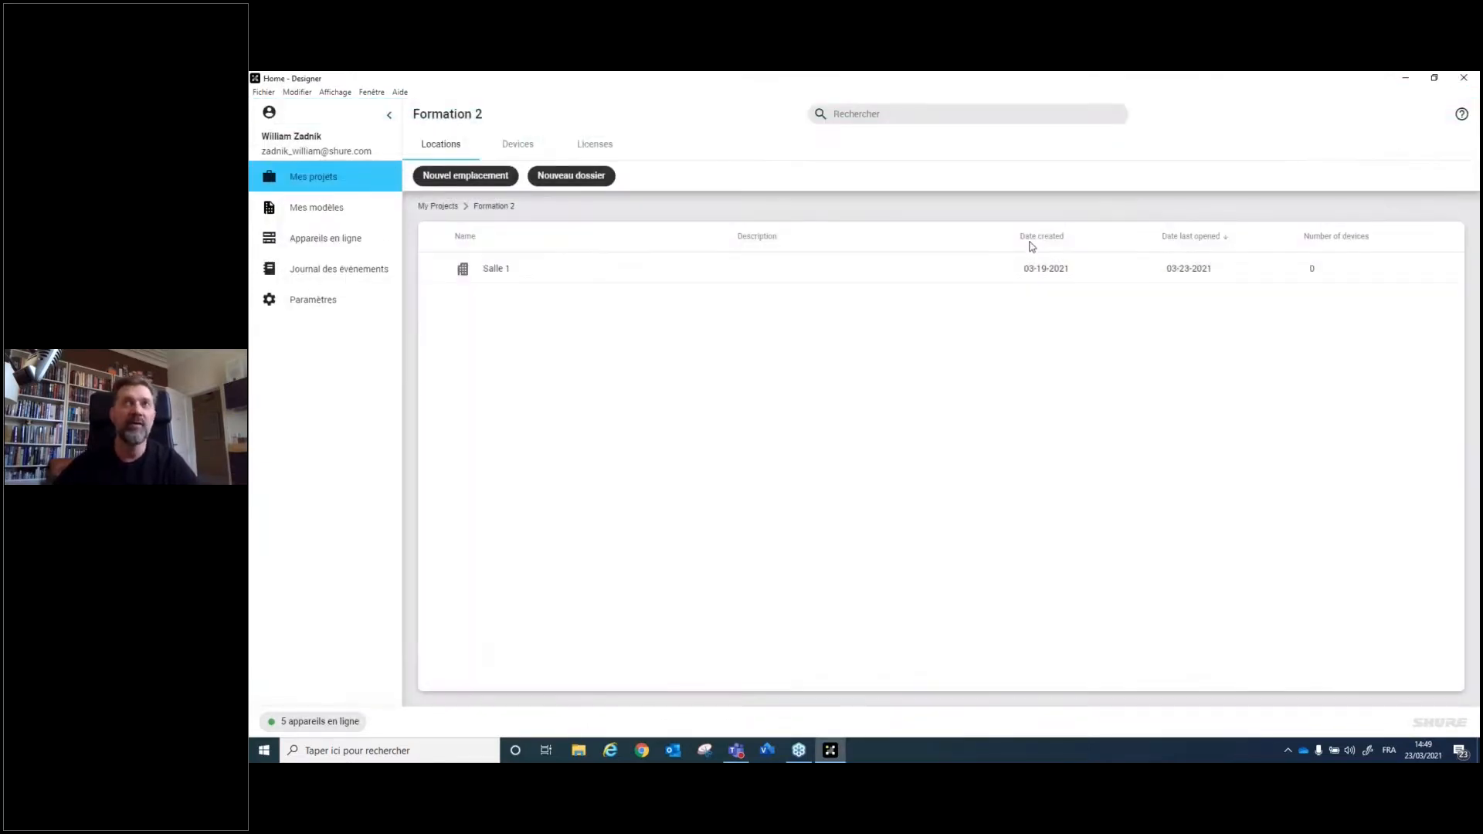
{"action": "left_click", "coordinate": [1464, 78]}
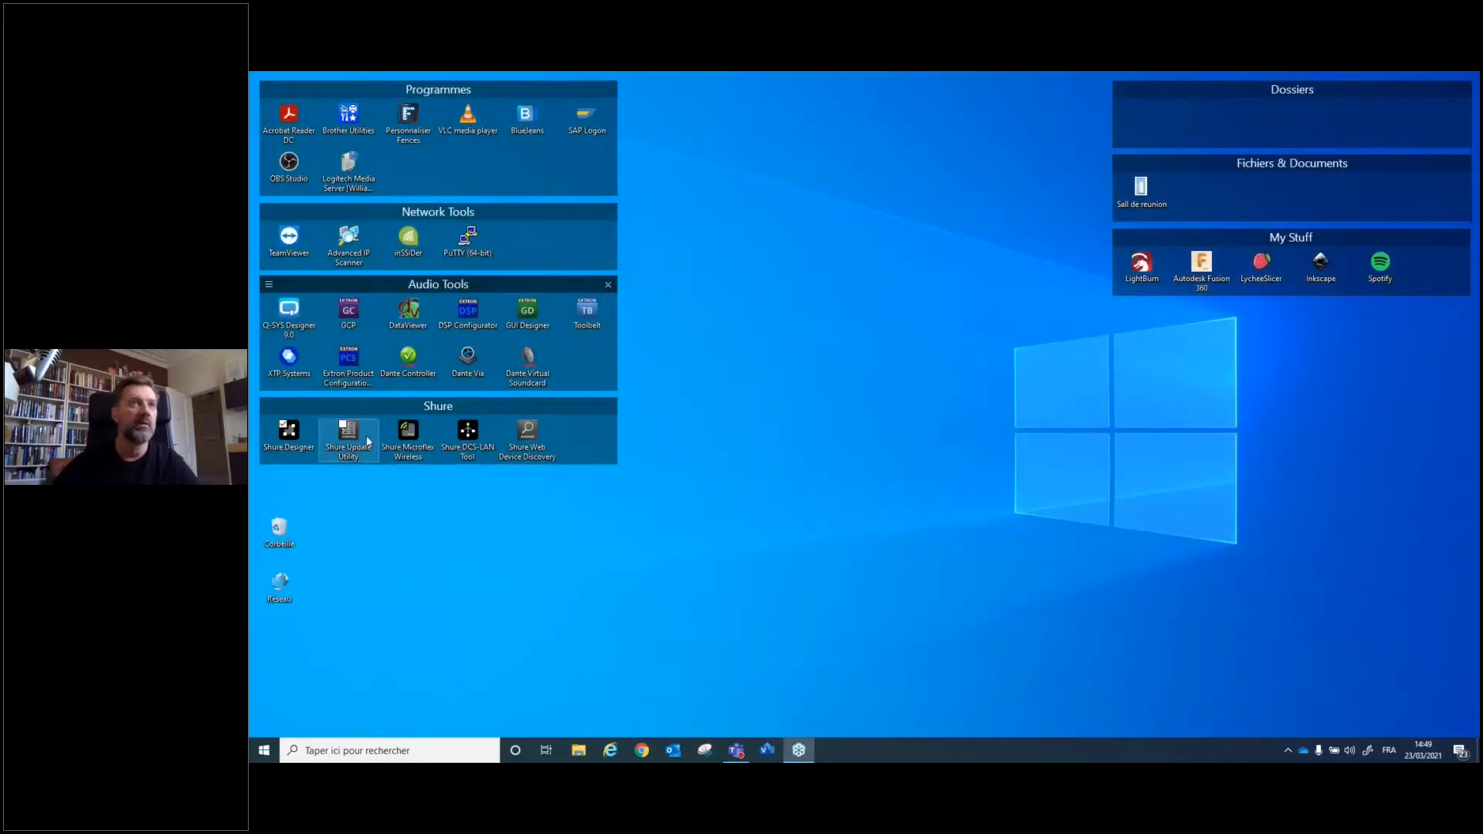
Step: Relaunch Shure Designer and export the Formation project to the Documents folder under the name Formation
{"action": "double_click", "coordinate": [292, 437]}
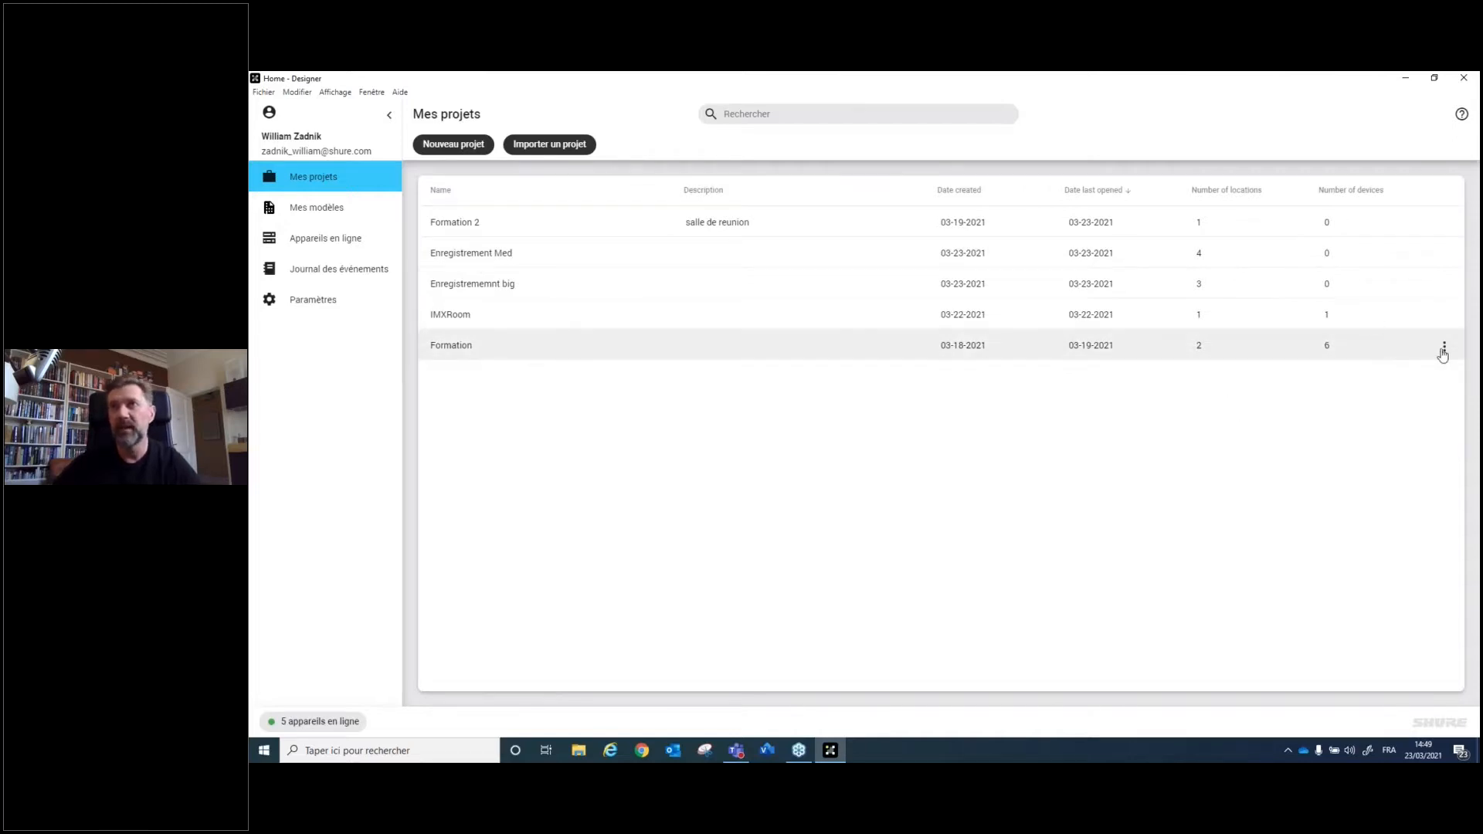
{"action": "left_click", "coordinate": [1444, 348]}
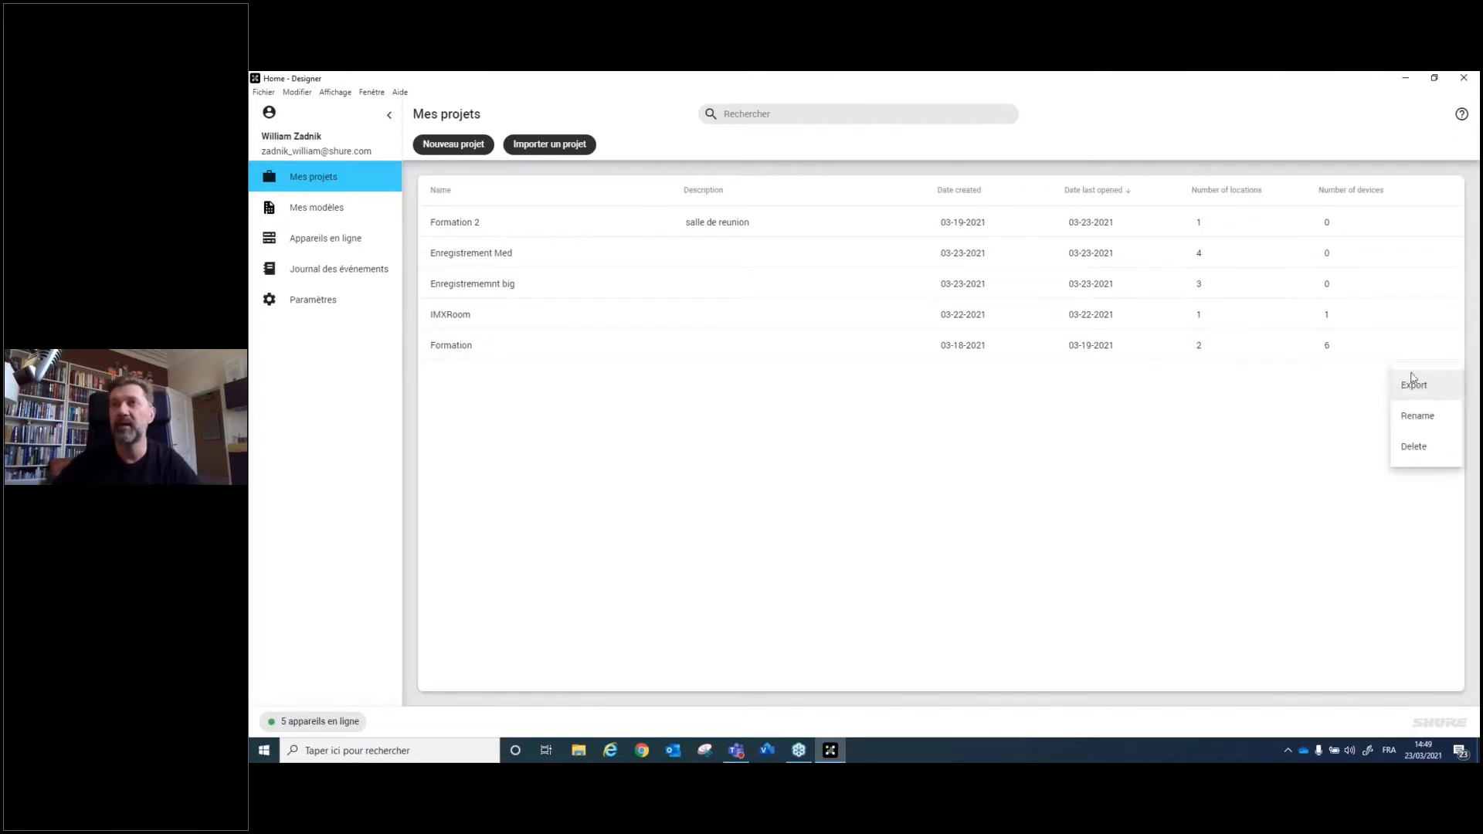
{"action": "left_click", "coordinate": [1401, 389]}
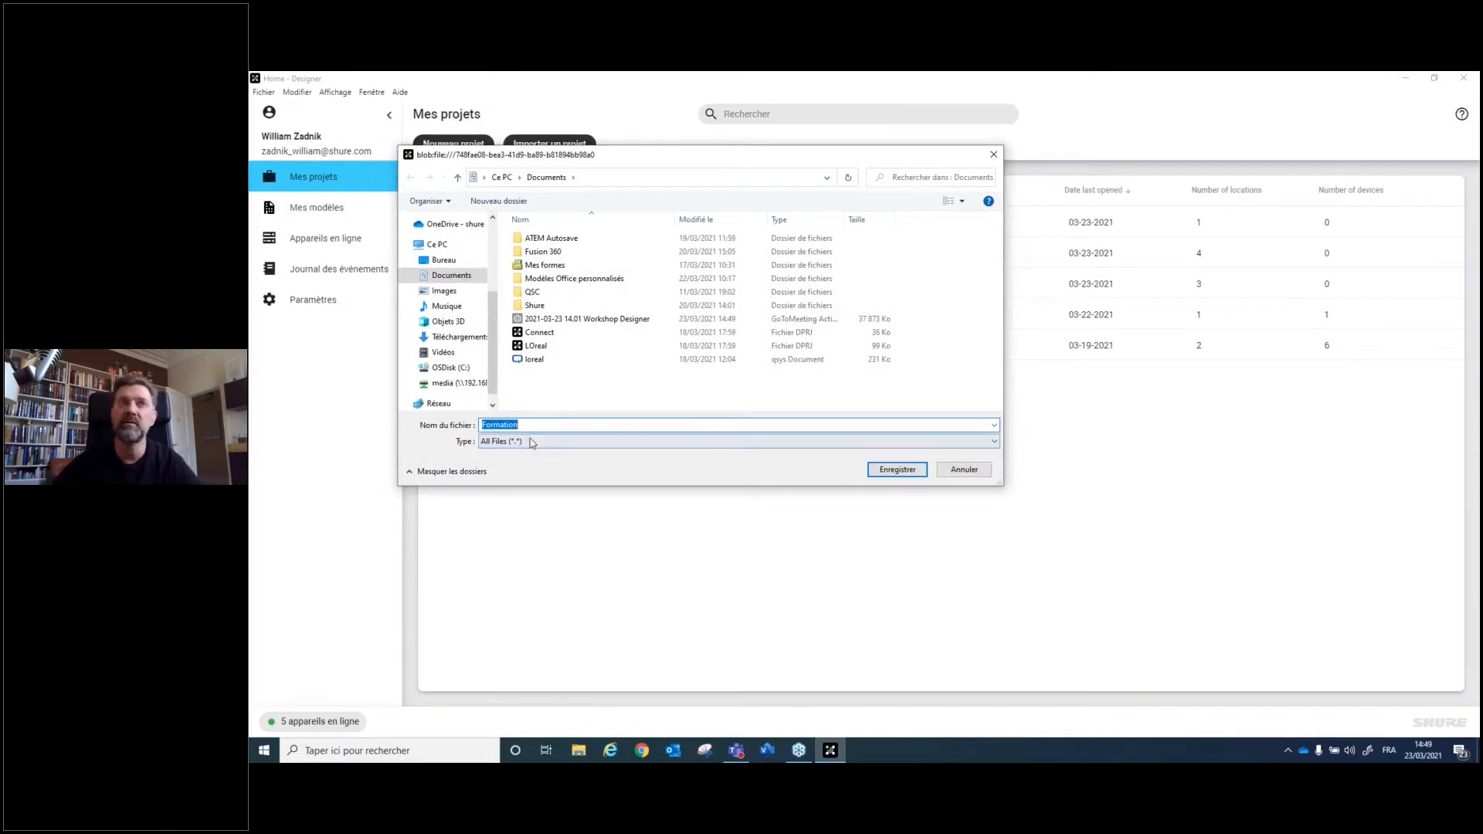
{"action": "left_click", "coordinate": [898, 470]}
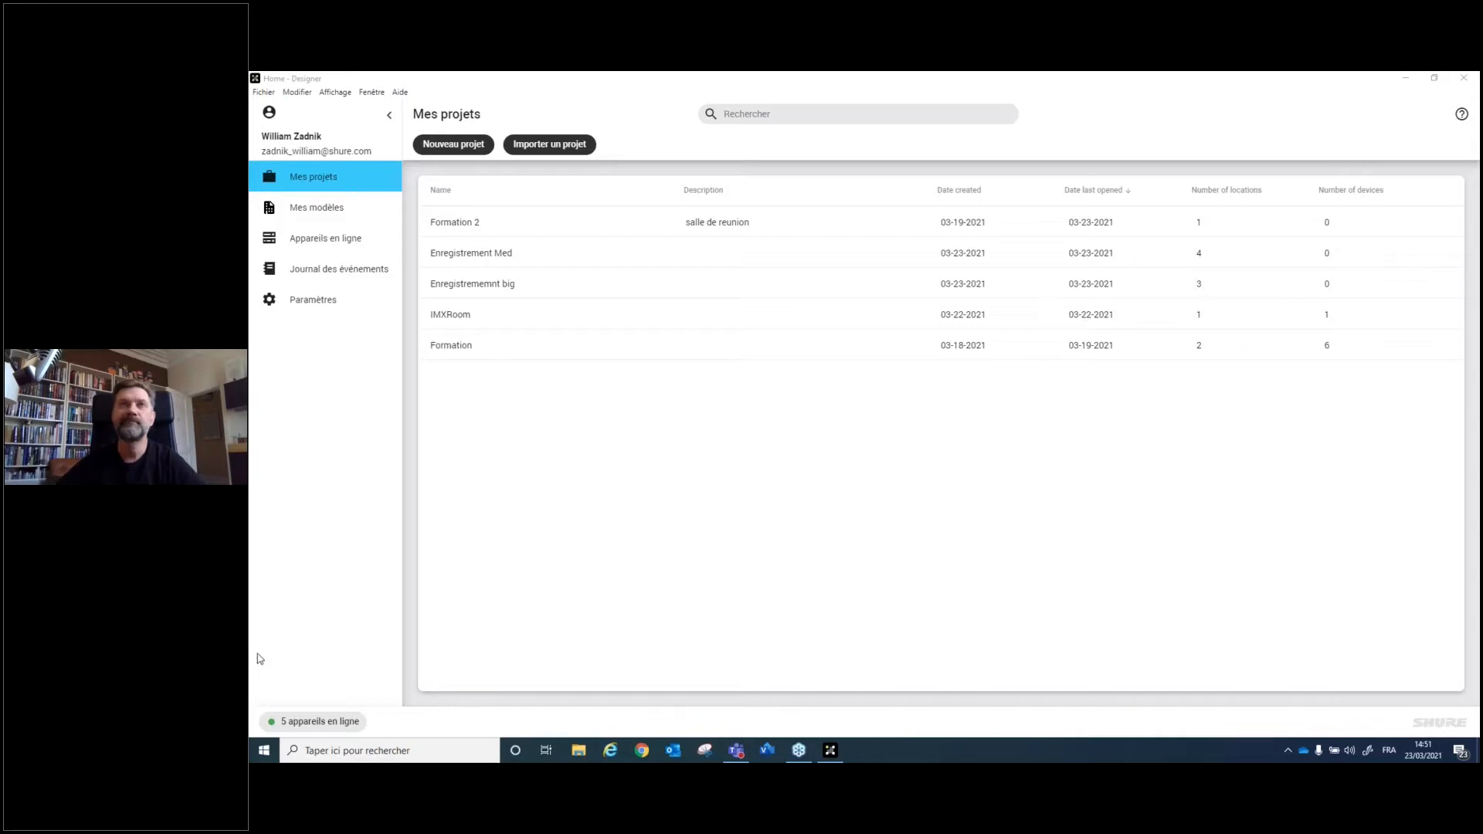
Step: Create a project named "test recup" and add a location named "salle" to it
{"action": "left_click", "coordinate": [471, 147]}
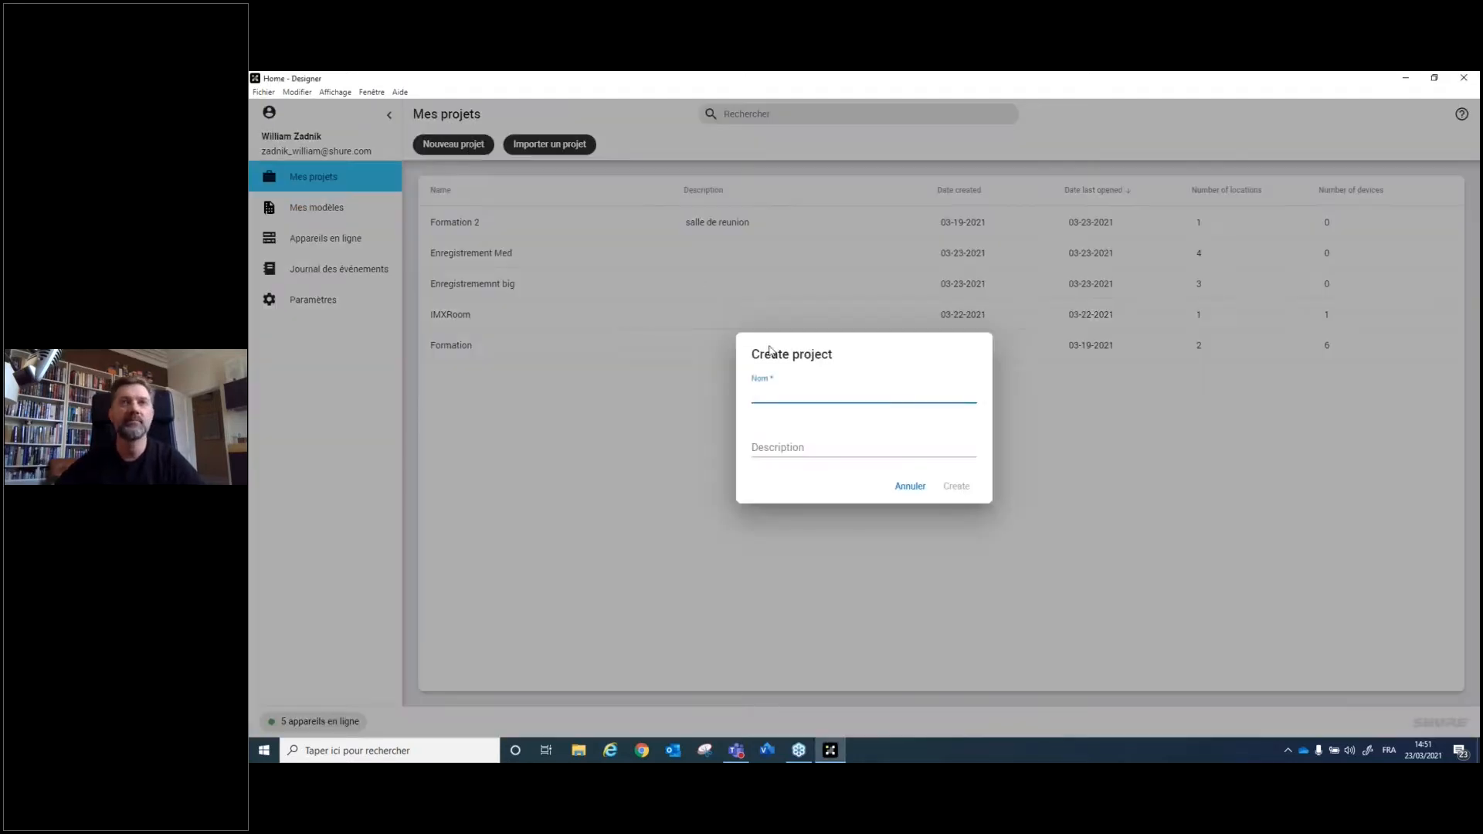
{"action": "type", "text": "test recup"}
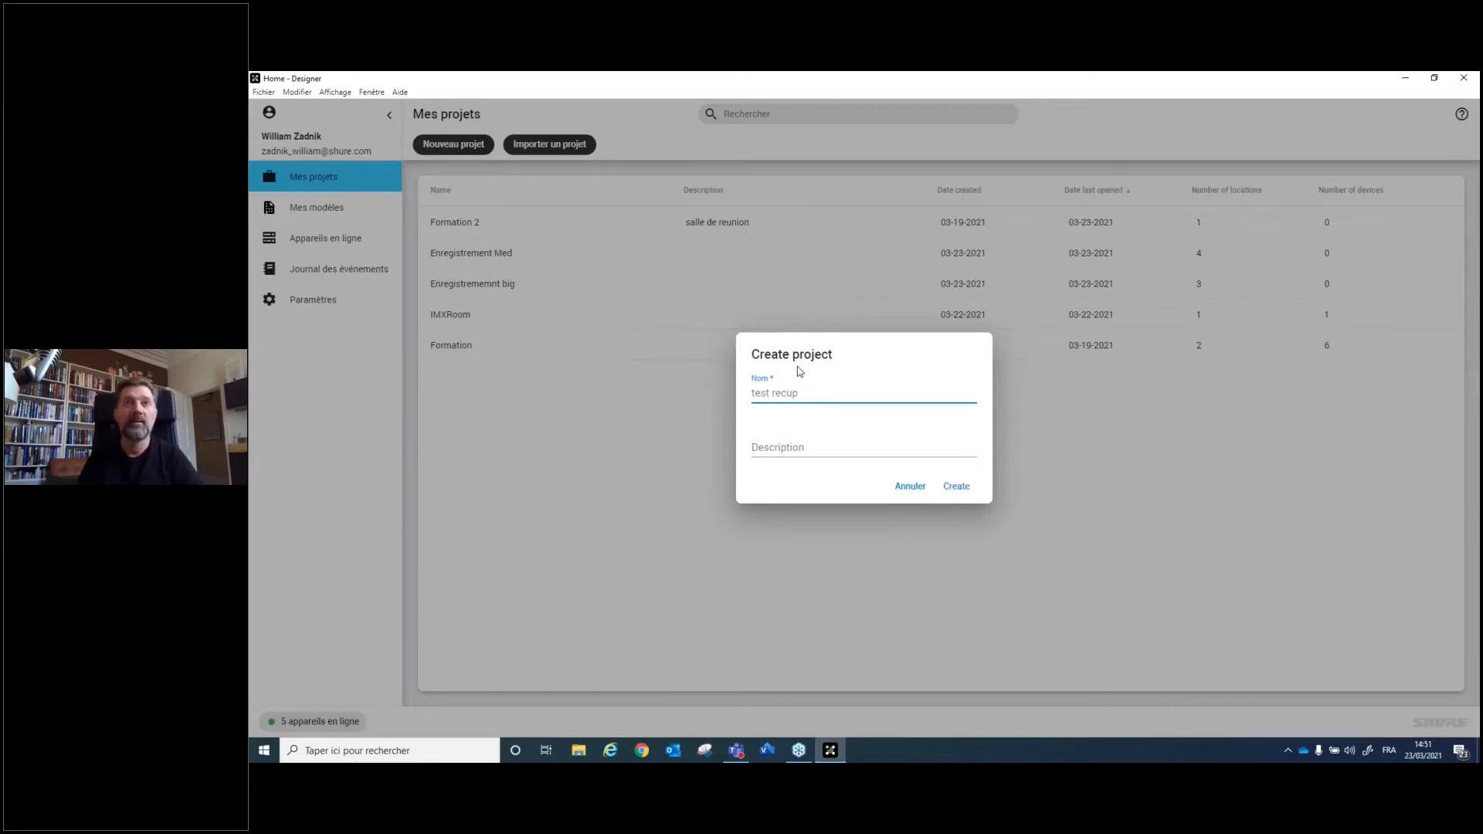
{"action": "key", "text": "Return"}
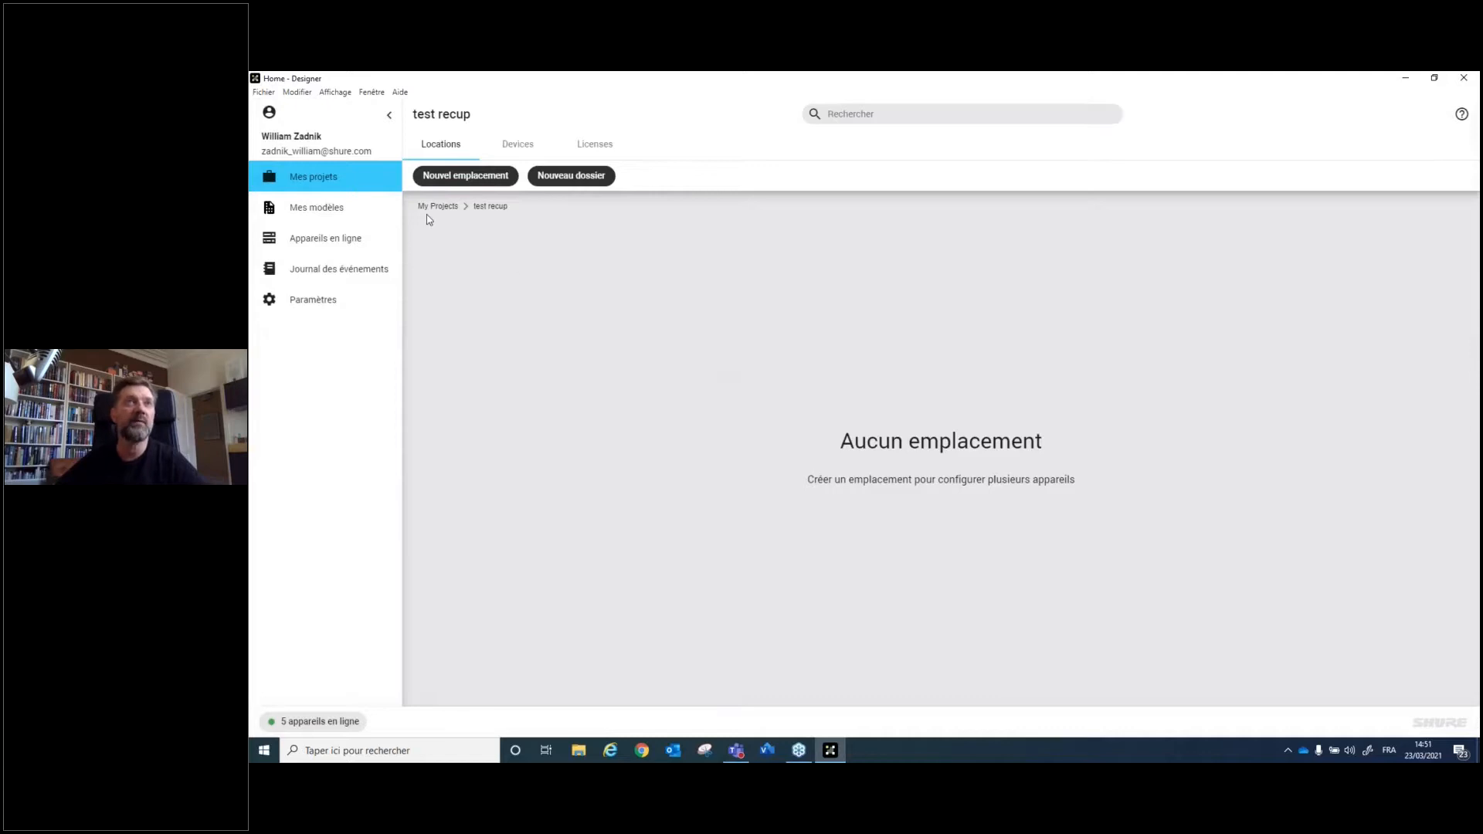
{"action": "left_click", "coordinate": [465, 176]}
{"action": "type", "text": "salle"}
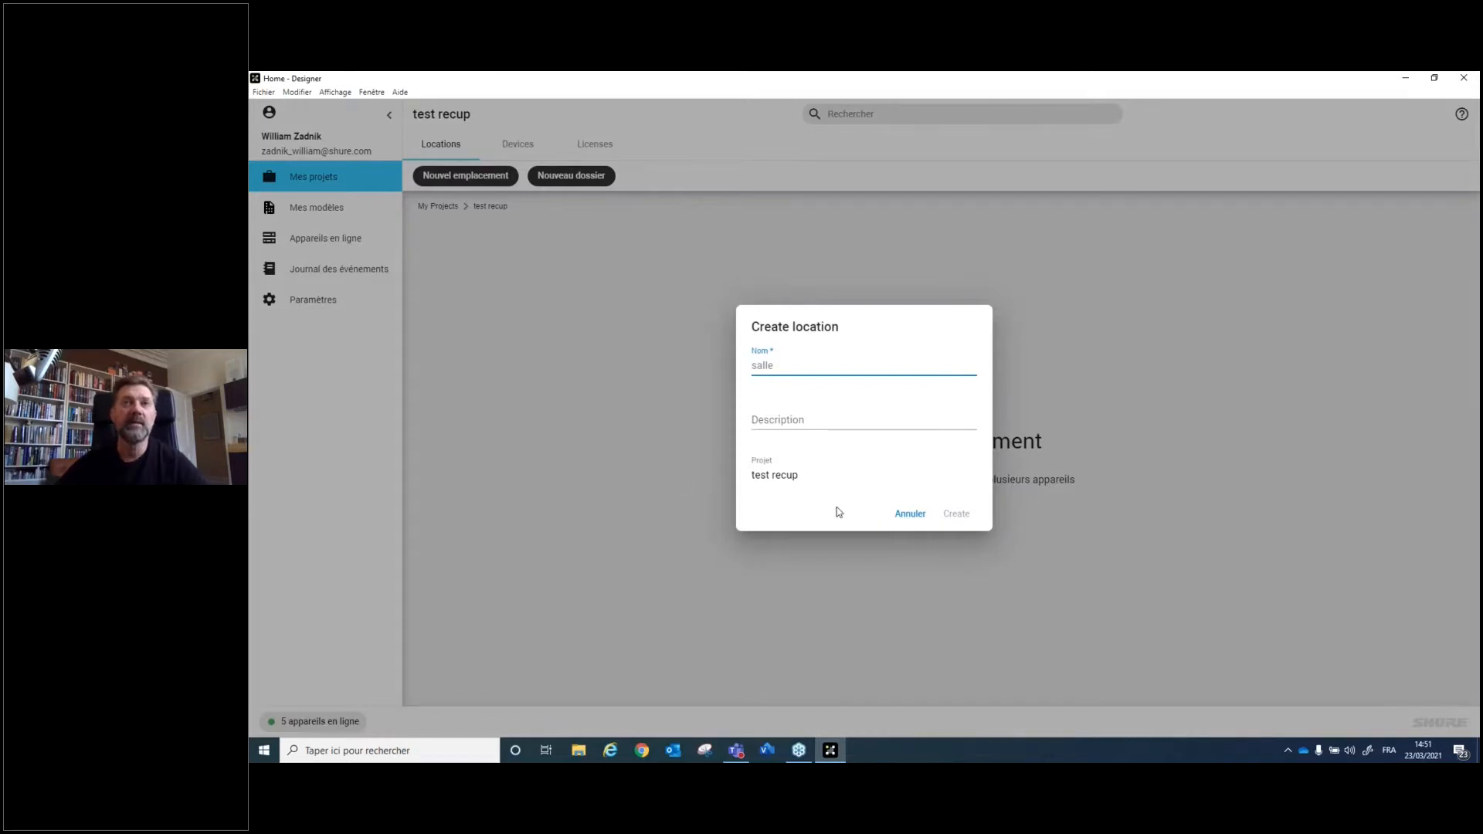
{"action": "key", "text": "BackSpace"}
{"action": "key", "text": "Return"}
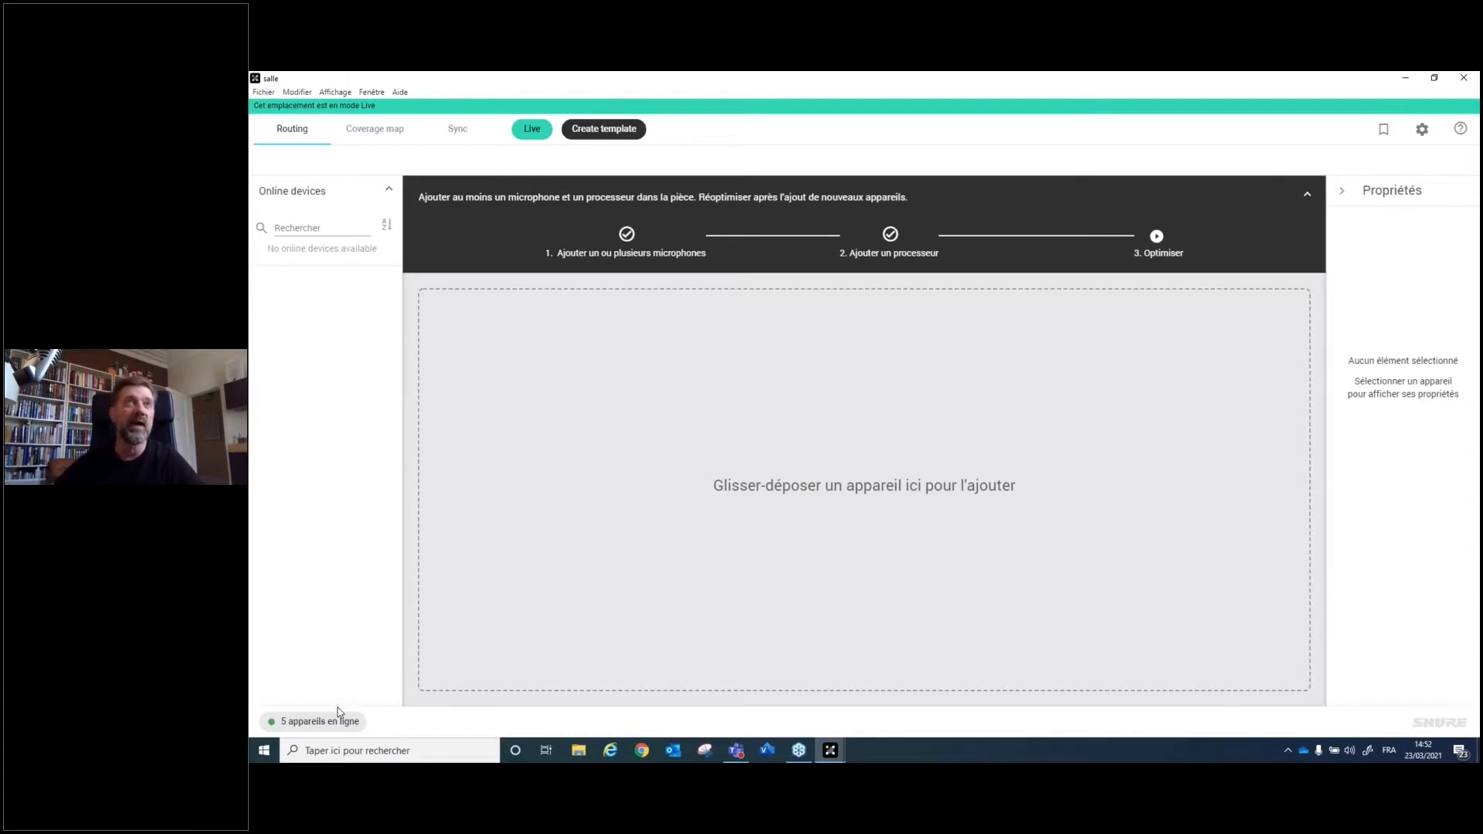
Step: Remove all online devices from their currently assigned locations
{"action": "left_click", "coordinate": [294, 723]}
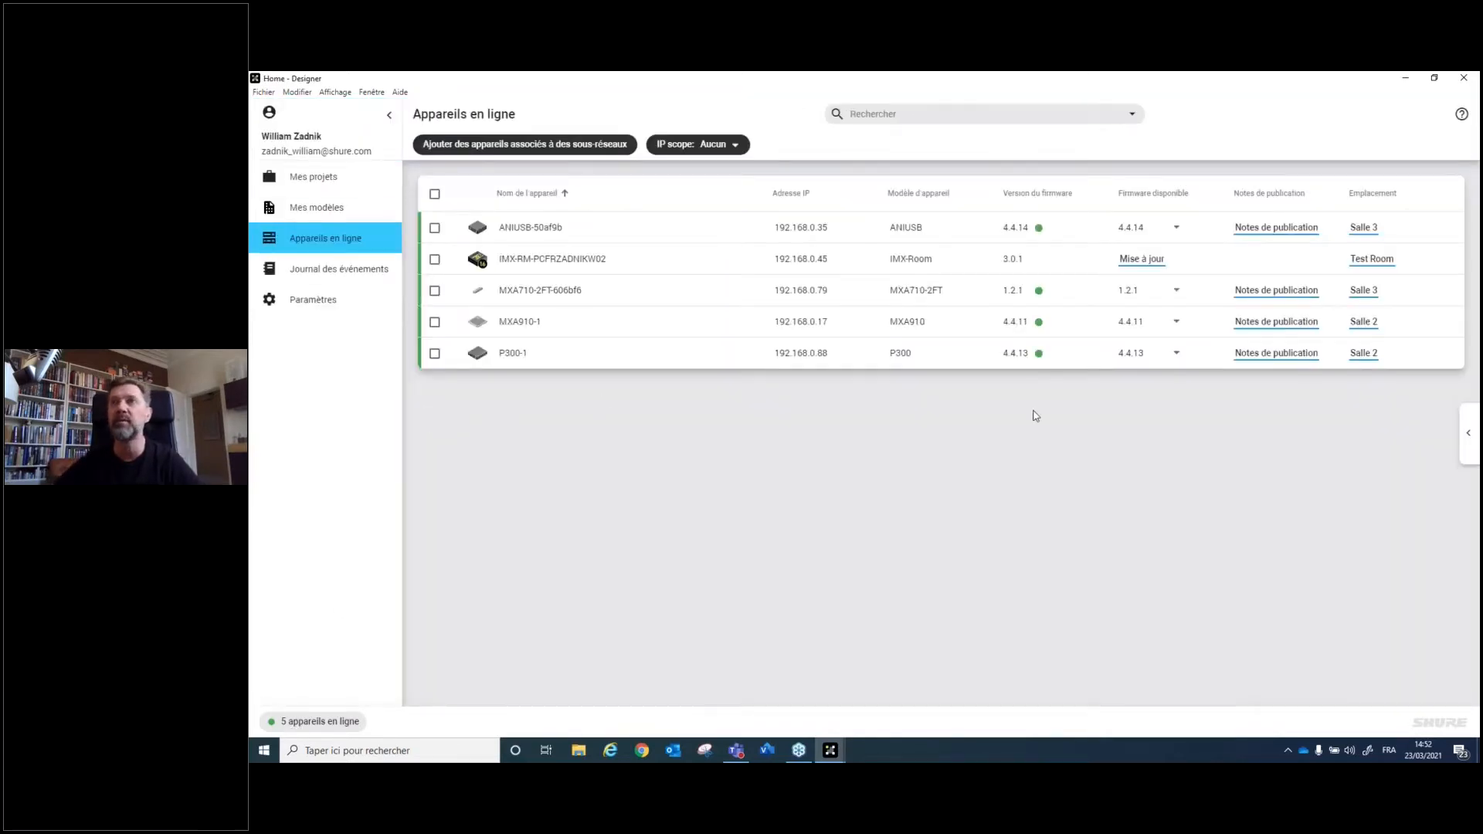
{"action": "left_click", "coordinate": [434, 194]}
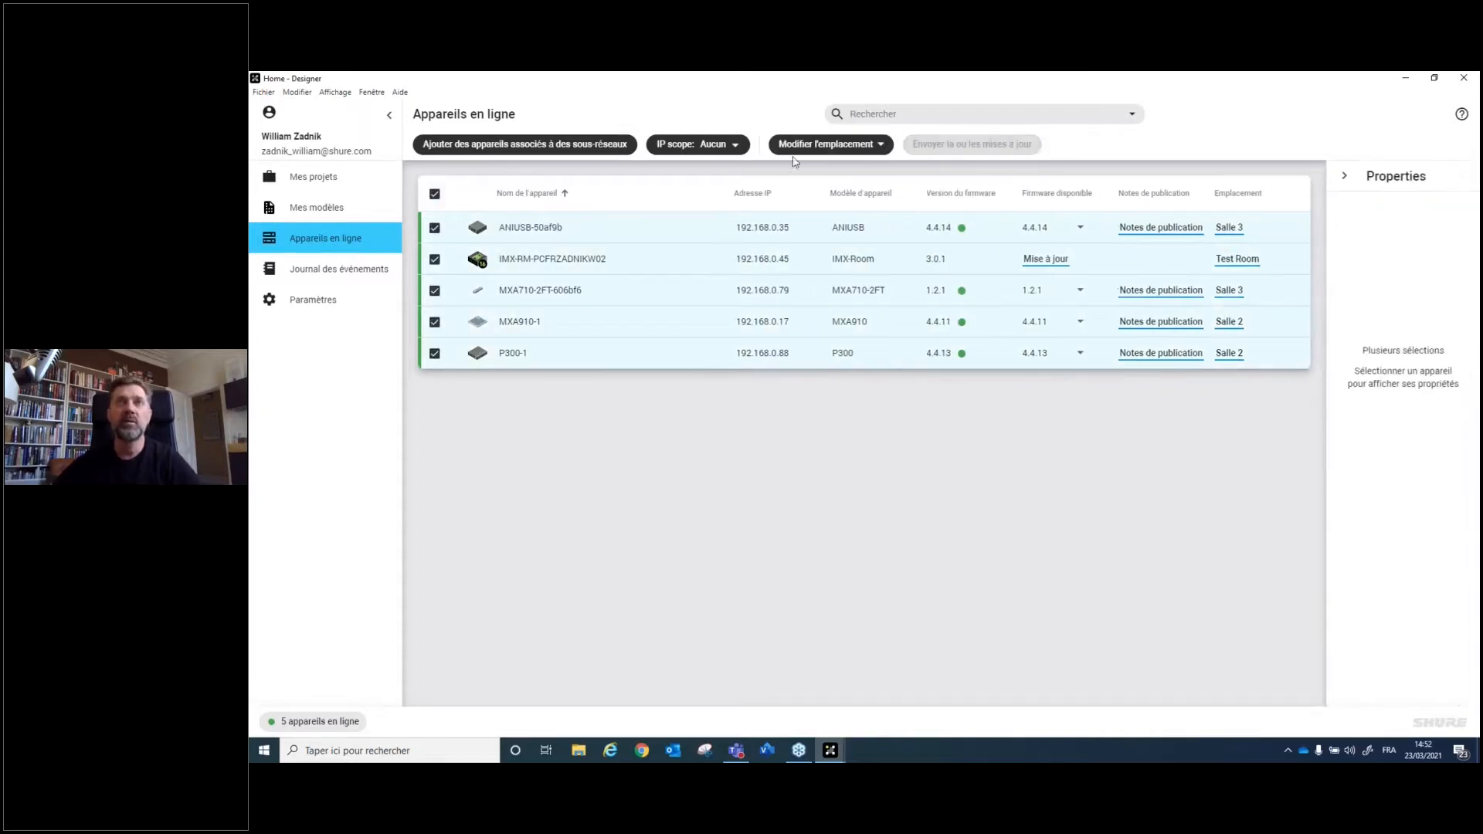
{"action": "left_click", "coordinate": [804, 146]}
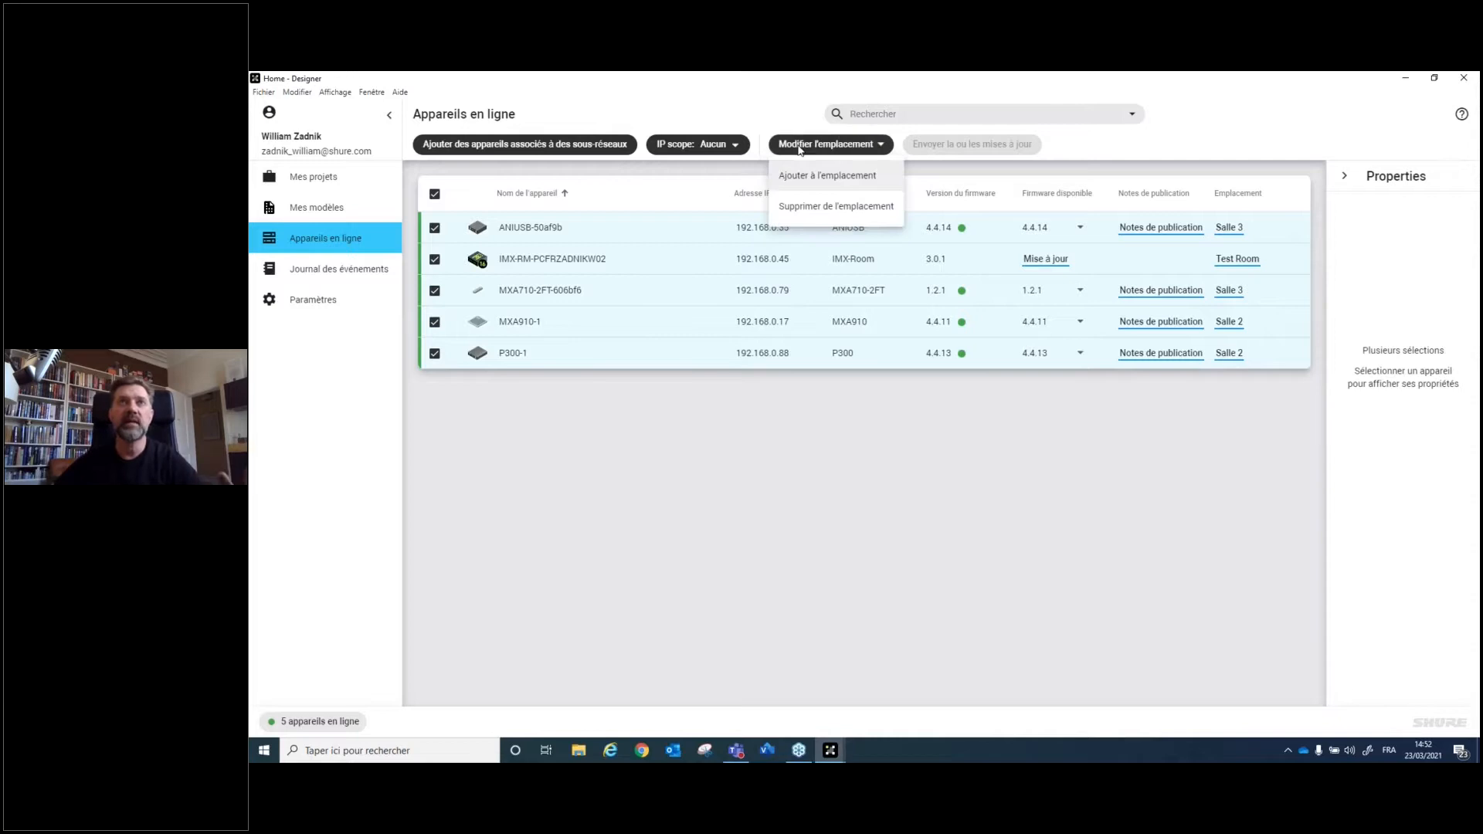
{"action": "left_click", "coordinate": [836, 206]}
{"action": "left_click", "coordinate": [907, 459]}
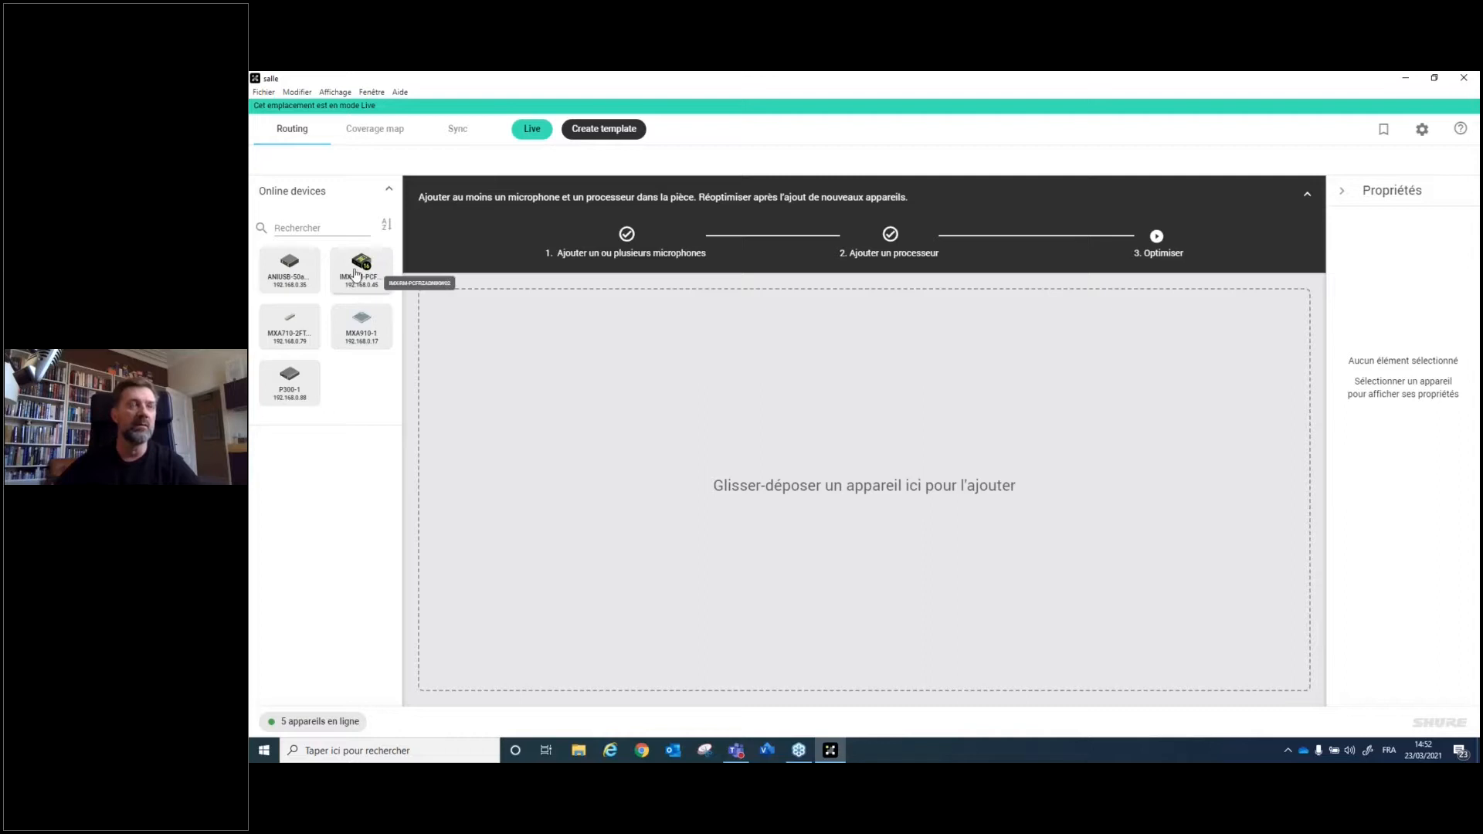
Step: Add the IMX-Room processor and the MXA910-1 microphone, placed before it, to the routing of the room "salle"
{"action": "left_click_drag", "start_coordinate": [356, 274], "coordinate": [876, 441]}
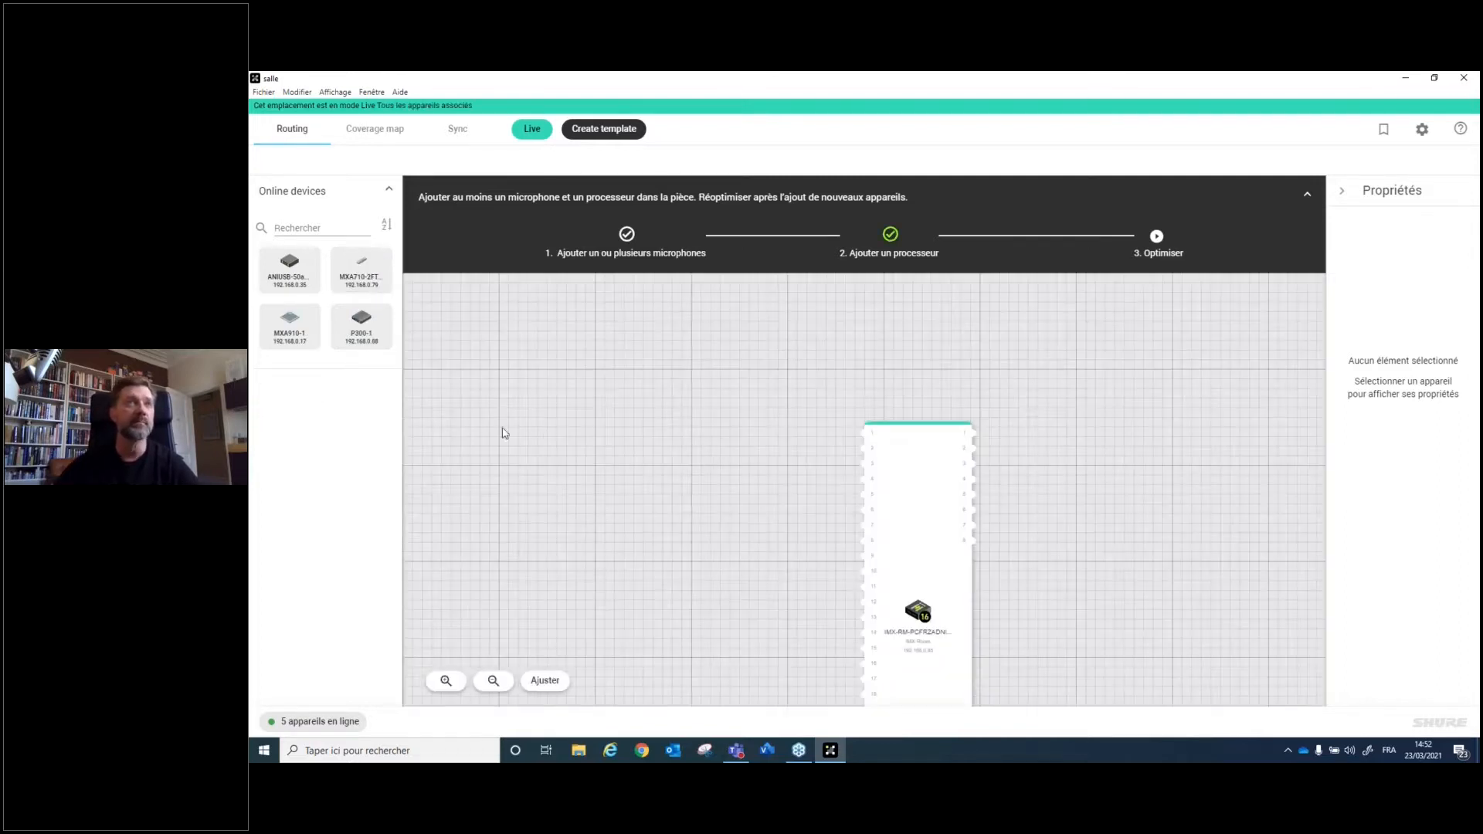
{"action": "left_click_drag", "start_coordinate": [289, 320], "coordinate": [1097, 498]}
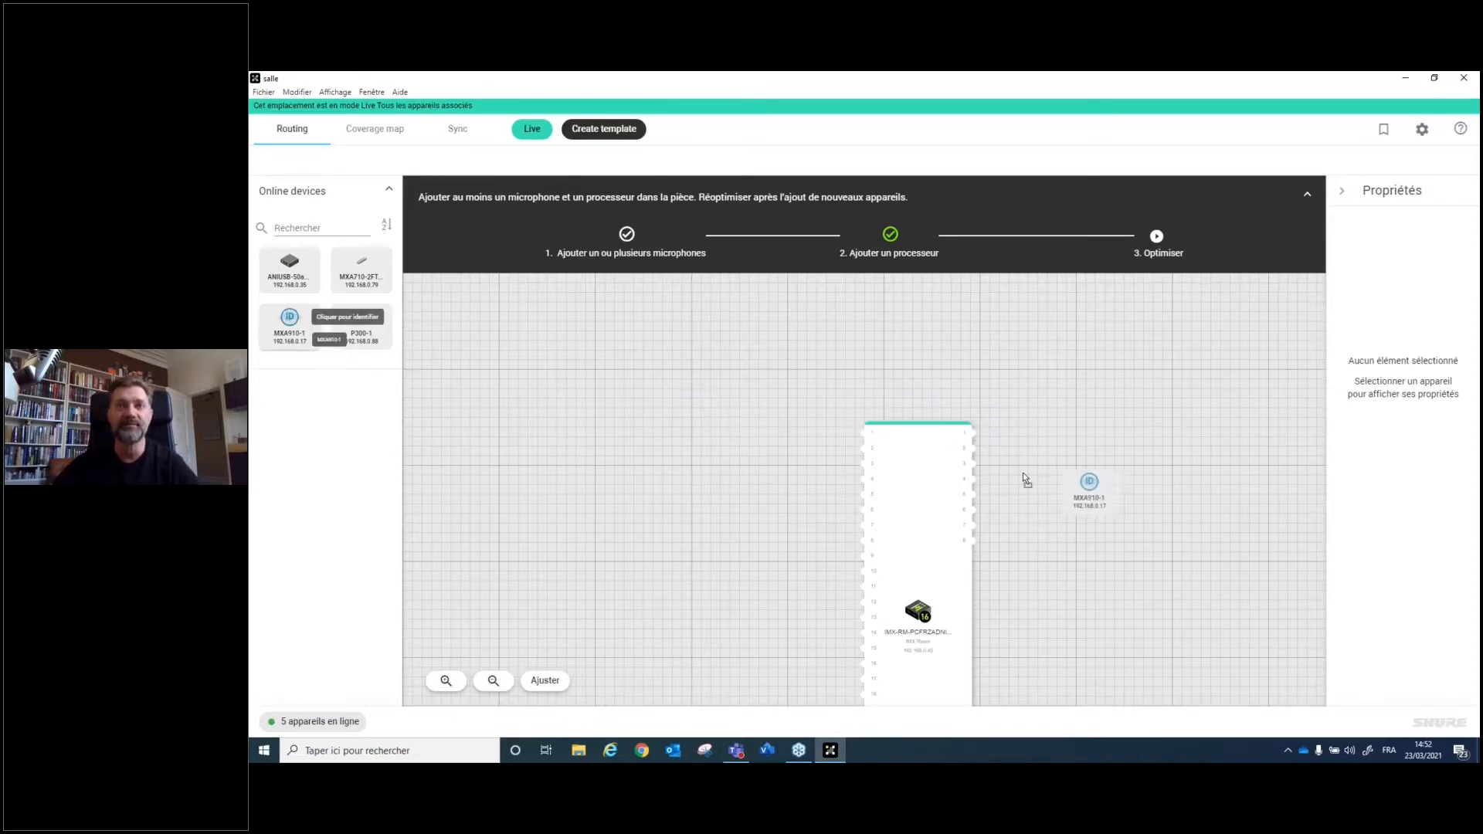
{"action": "left_click_drag", "start_coordinate": [290, 321], "coordinate": [578, 432]}
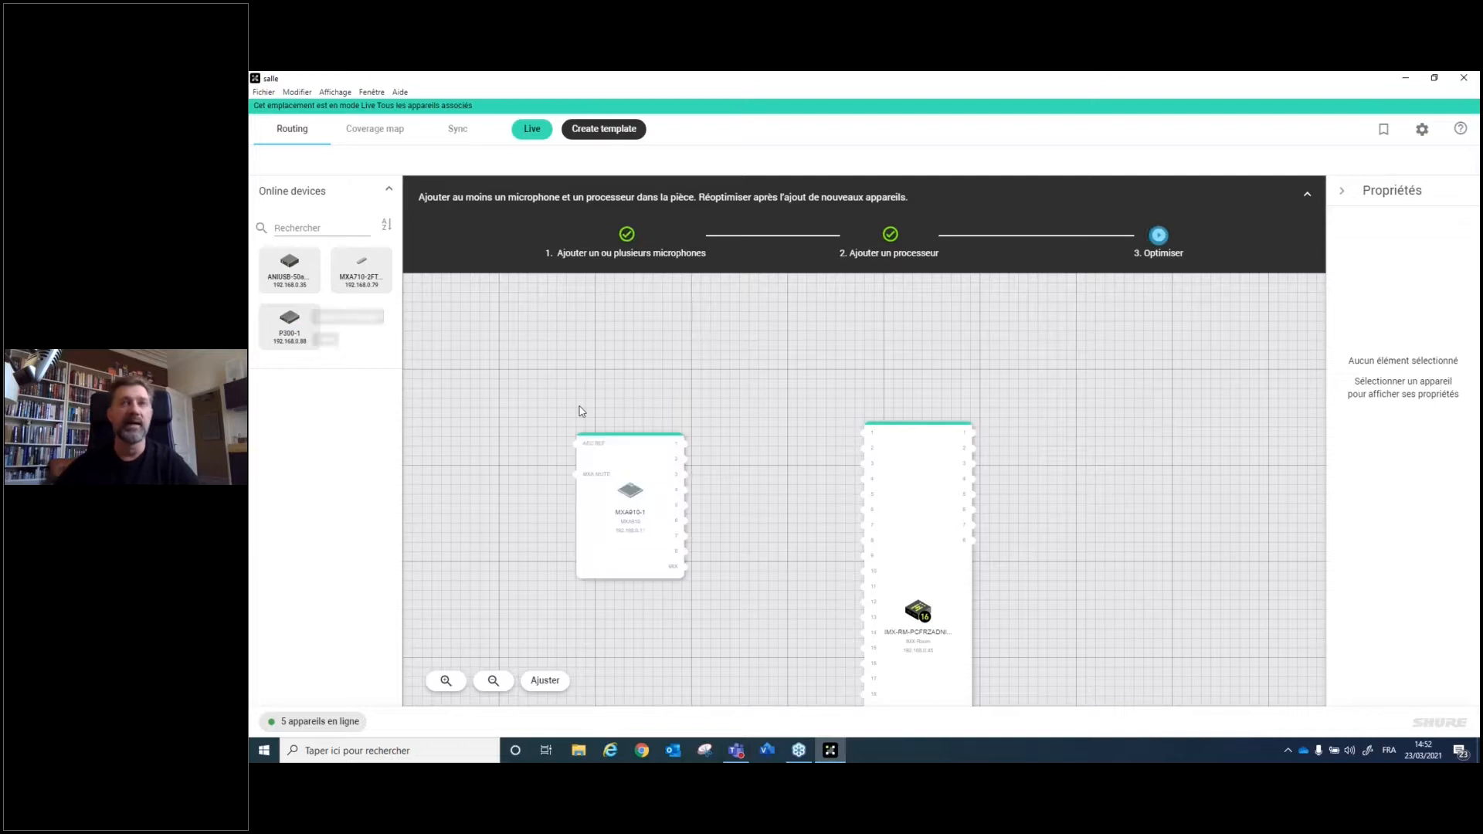
{"action": "scroll", "coordinate": [999, 430], "scroll_direction": "down", "scroll_amount": 1}
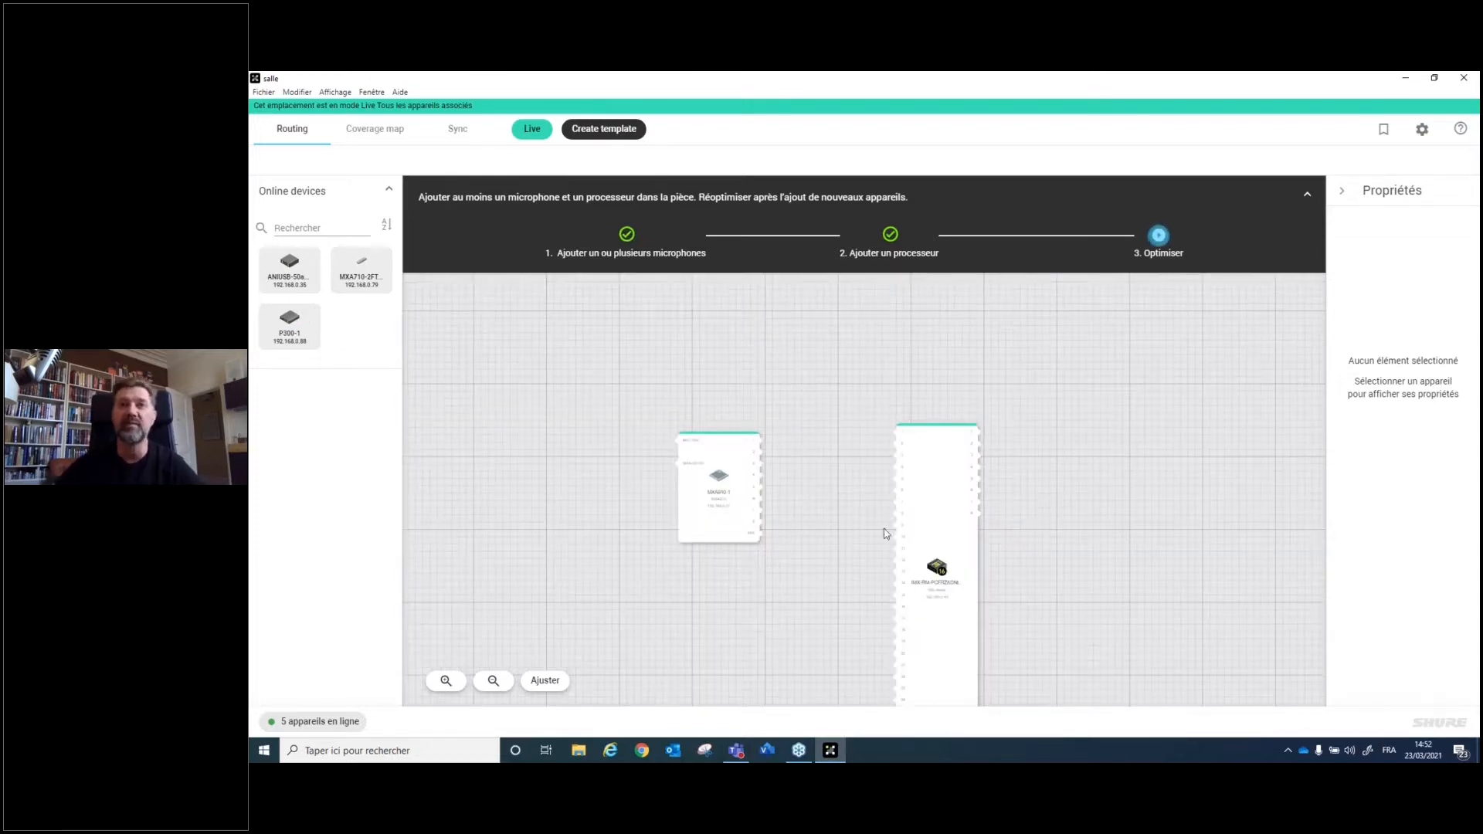
{"action": "left_click_drag", "start_coordinate": [1083, 513], "coordinate": [1063, 410]}
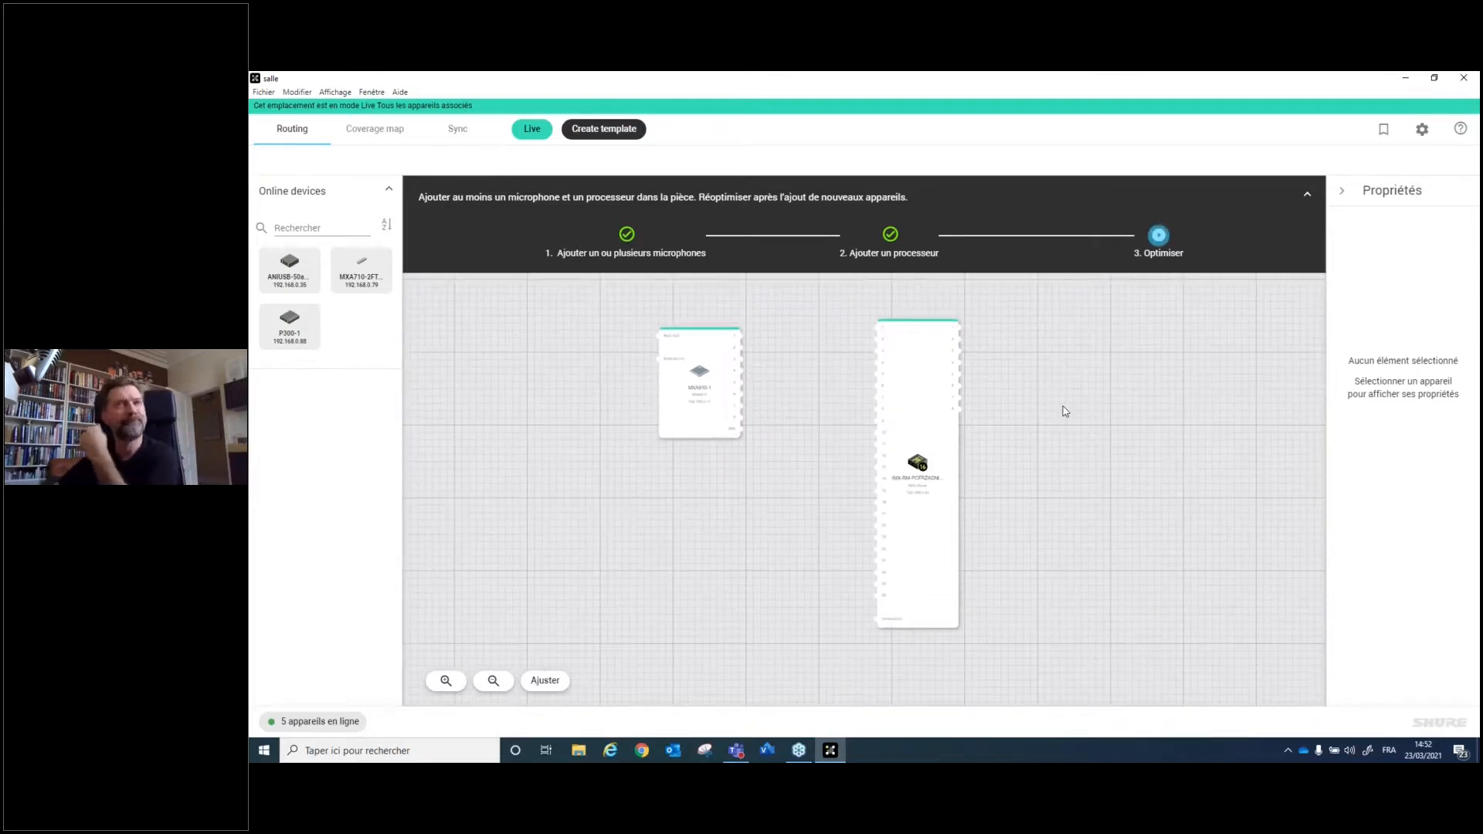
Step: Optimise the room "salle" to route the MXA910-1 to the IMX-Room, and stay in the routing view
{"action": "left_click", "coordinate": [1157, 244]}
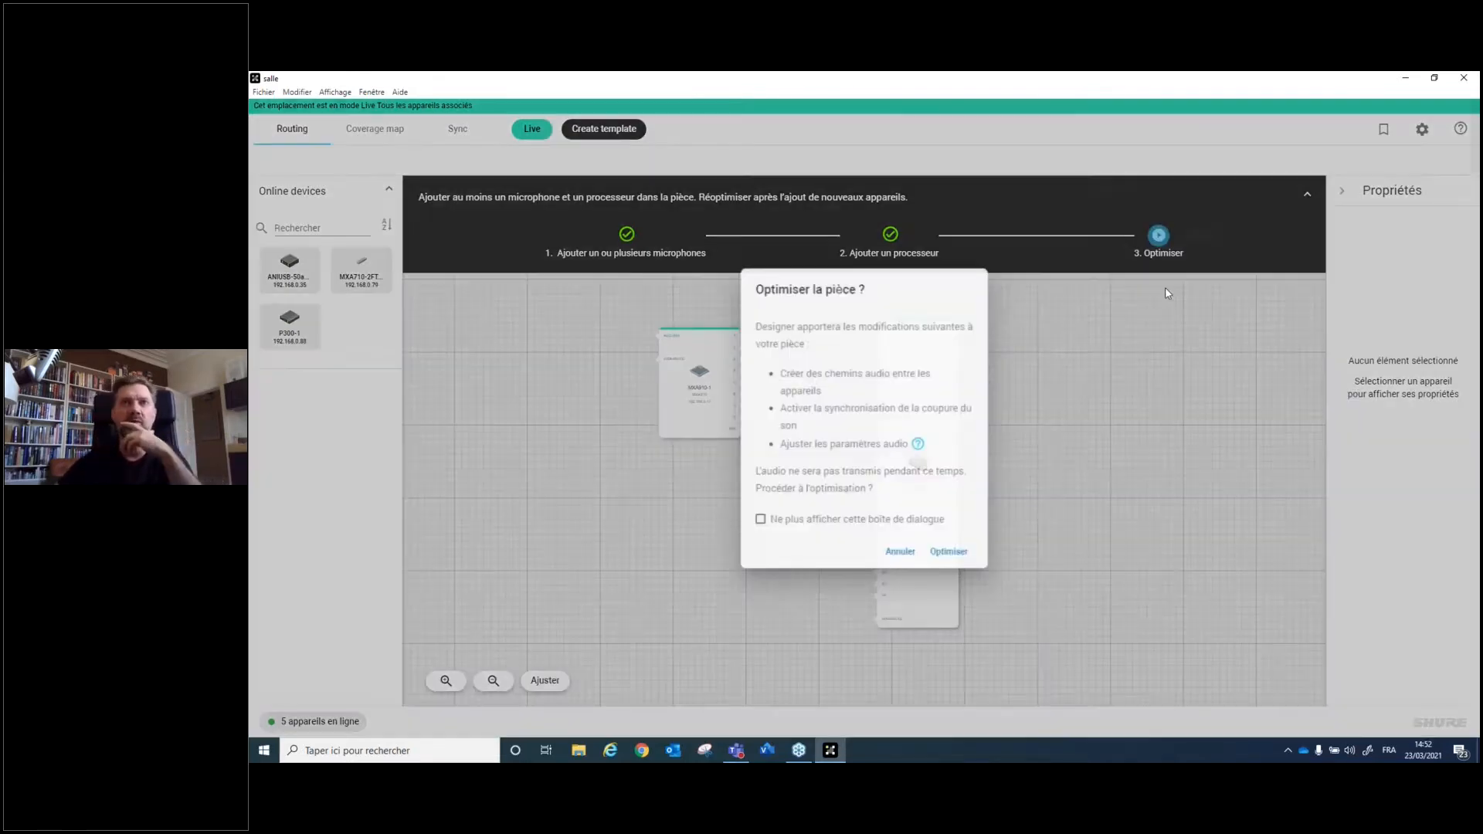
{"action": "left_click", "coordinate": [952, 556]}
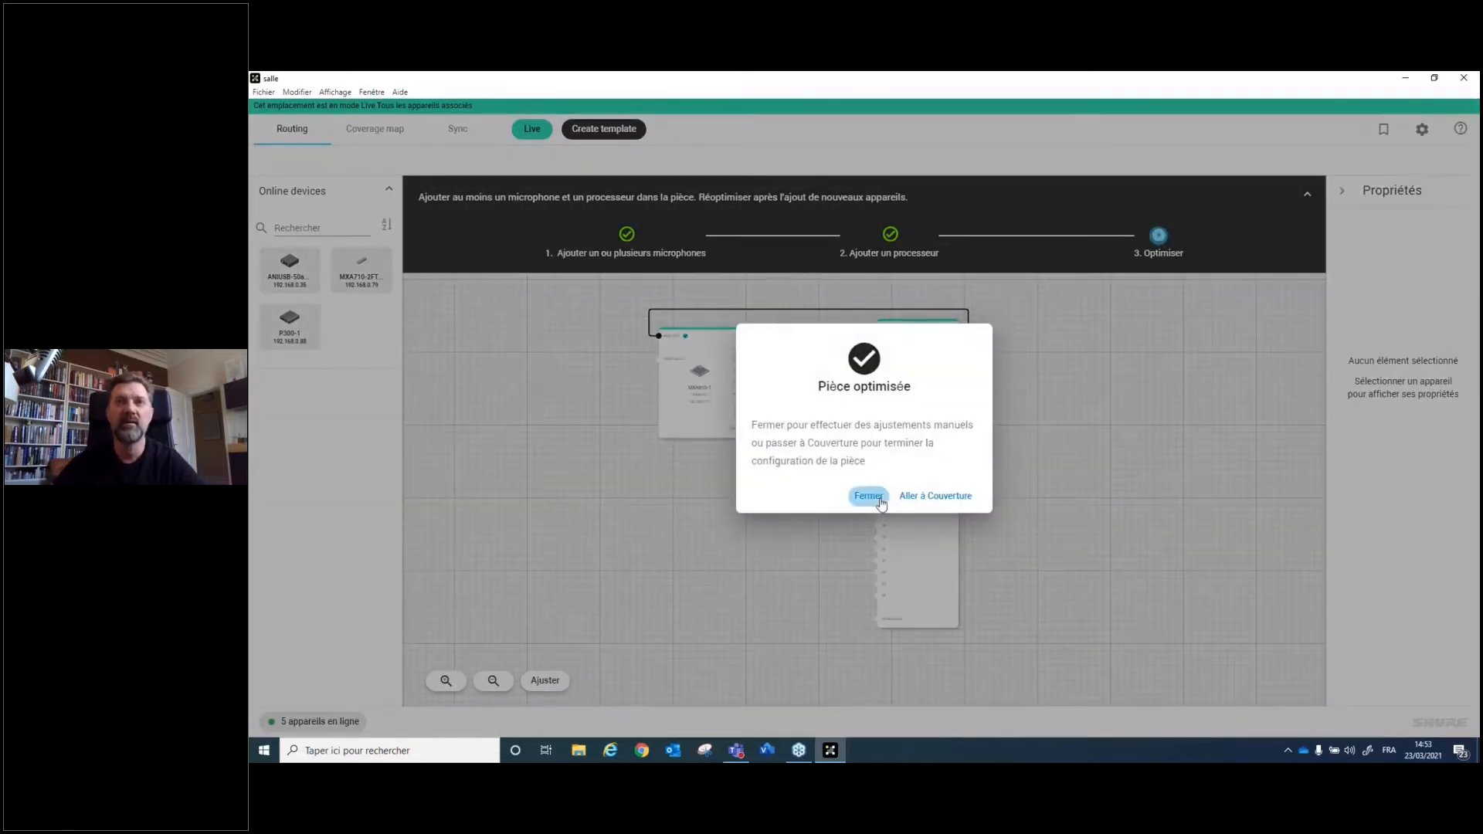
{"action": "left_click", "coordinate": [868, 496]}
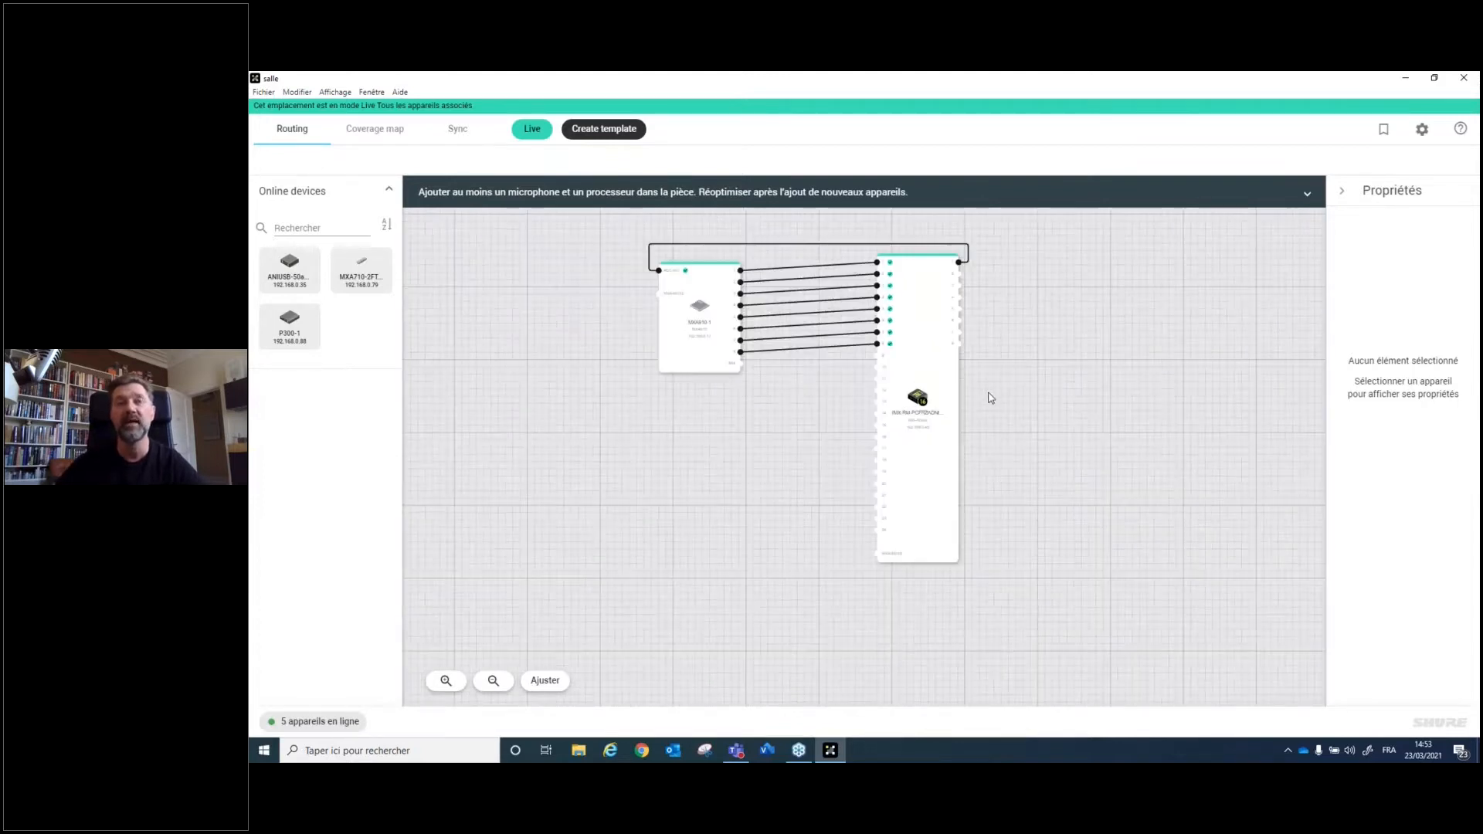
Step: Examine the IMX-Room's properties and its schematic of inputs, automixer, matrix mixer and outputs, and close Shure Designer
{"action": "left_click", "coordinate": [931, 339]}
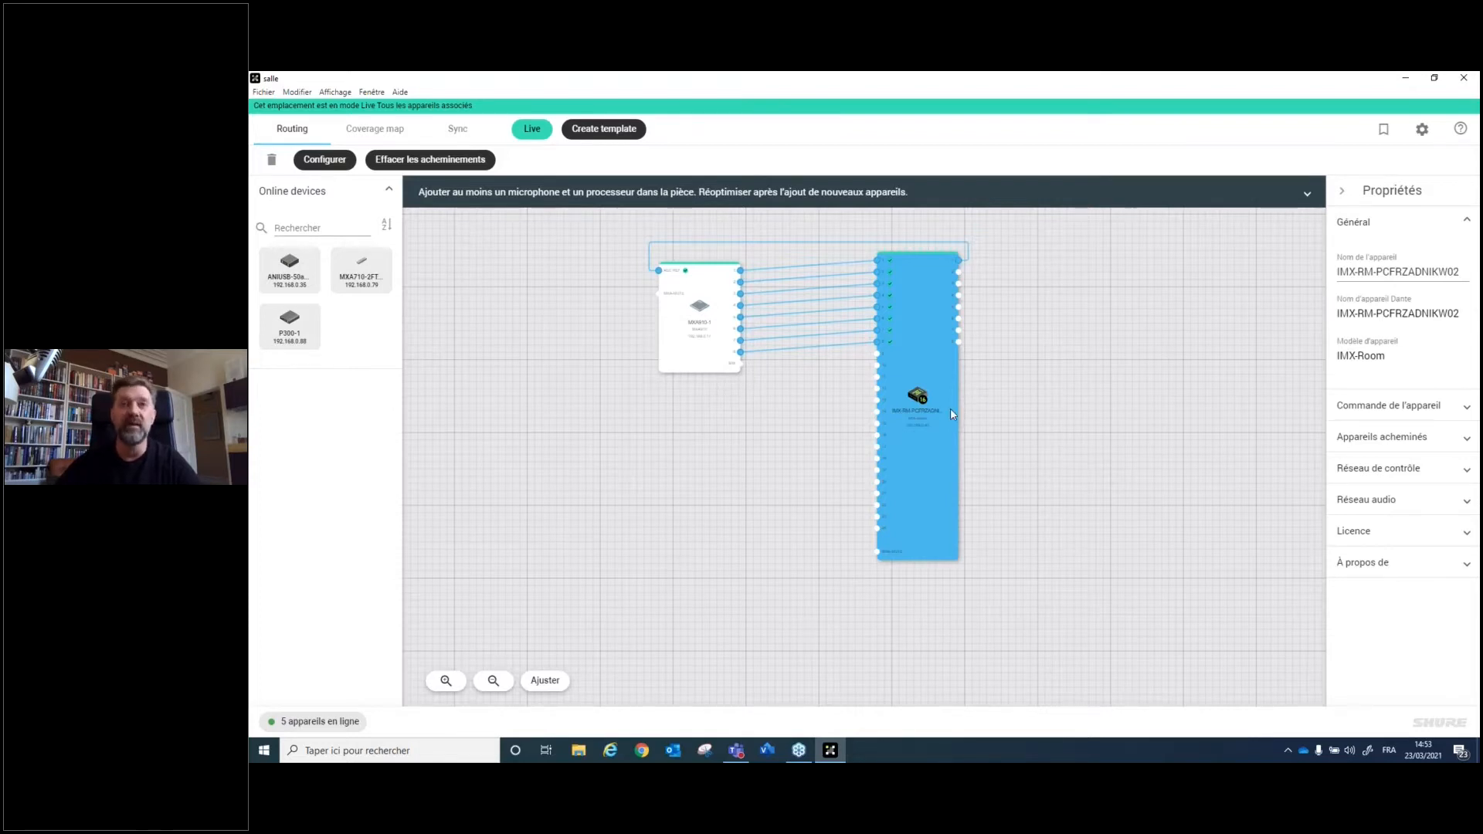
{"action": "double_click", "coordinate": [929, 353]}
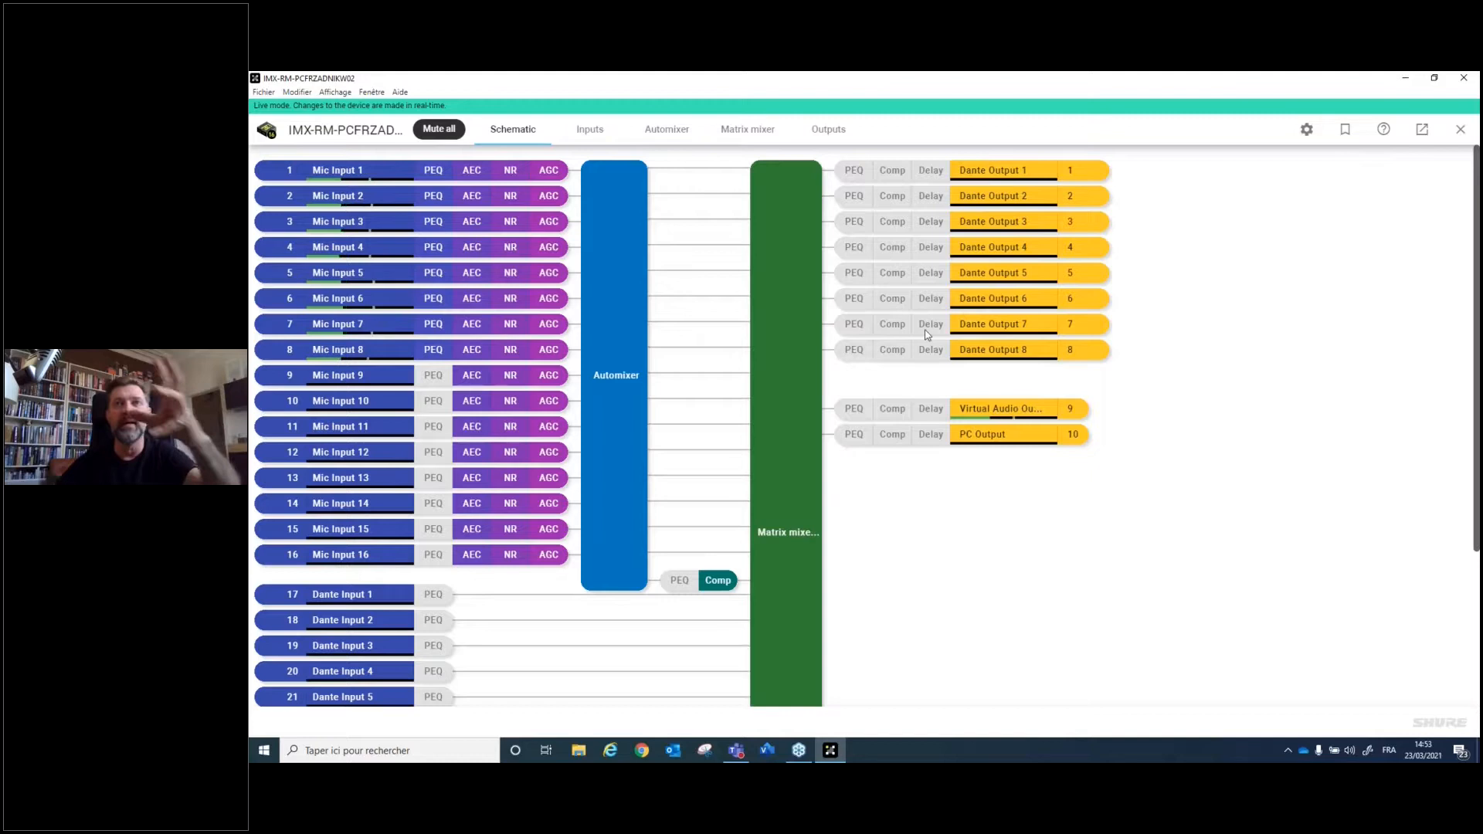
{"action": "left_click", "coordinate": [1452, 138]}
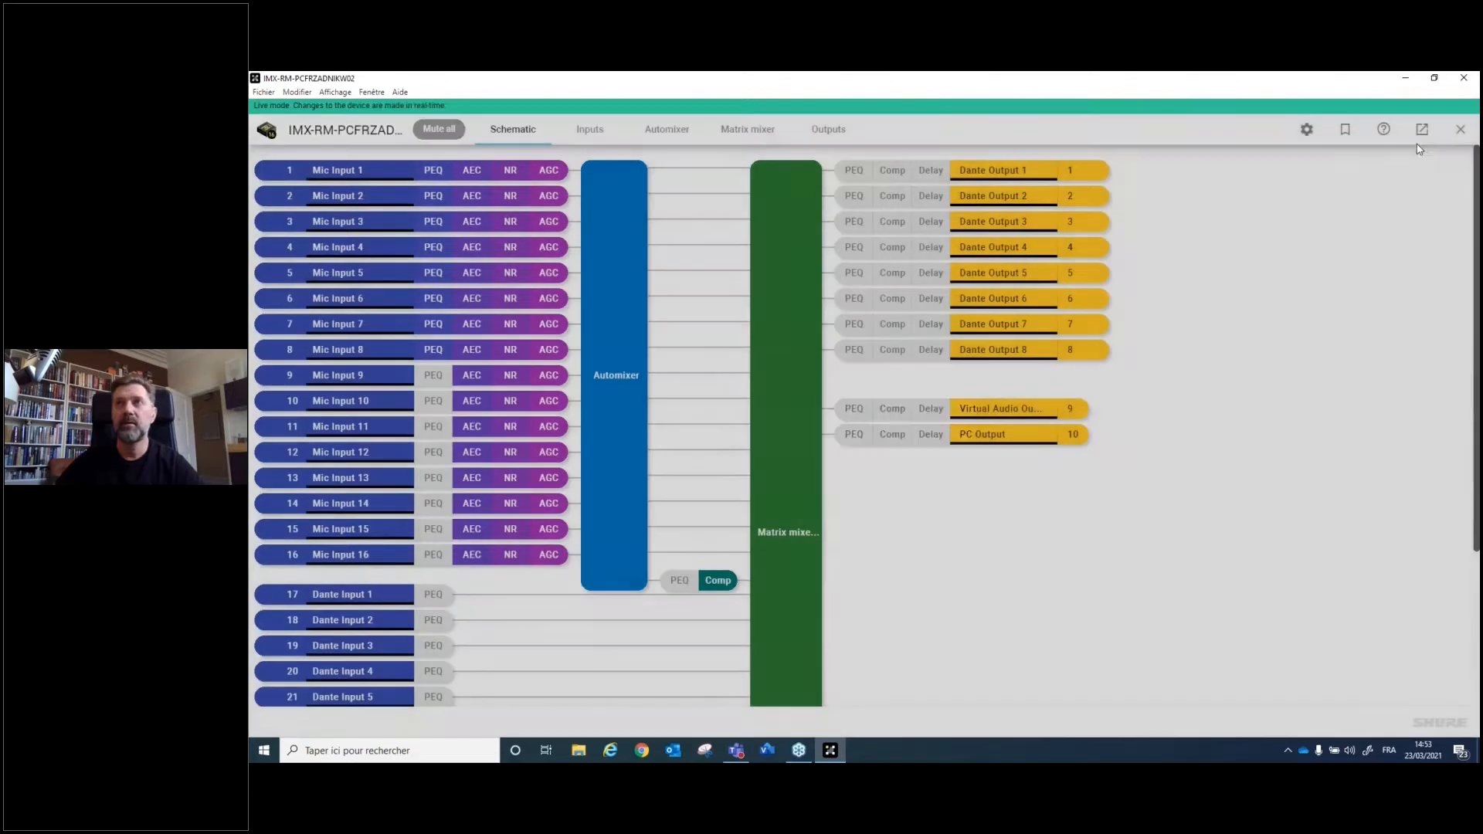
{"action": "left_click", "coordinate": [1461, 129]}
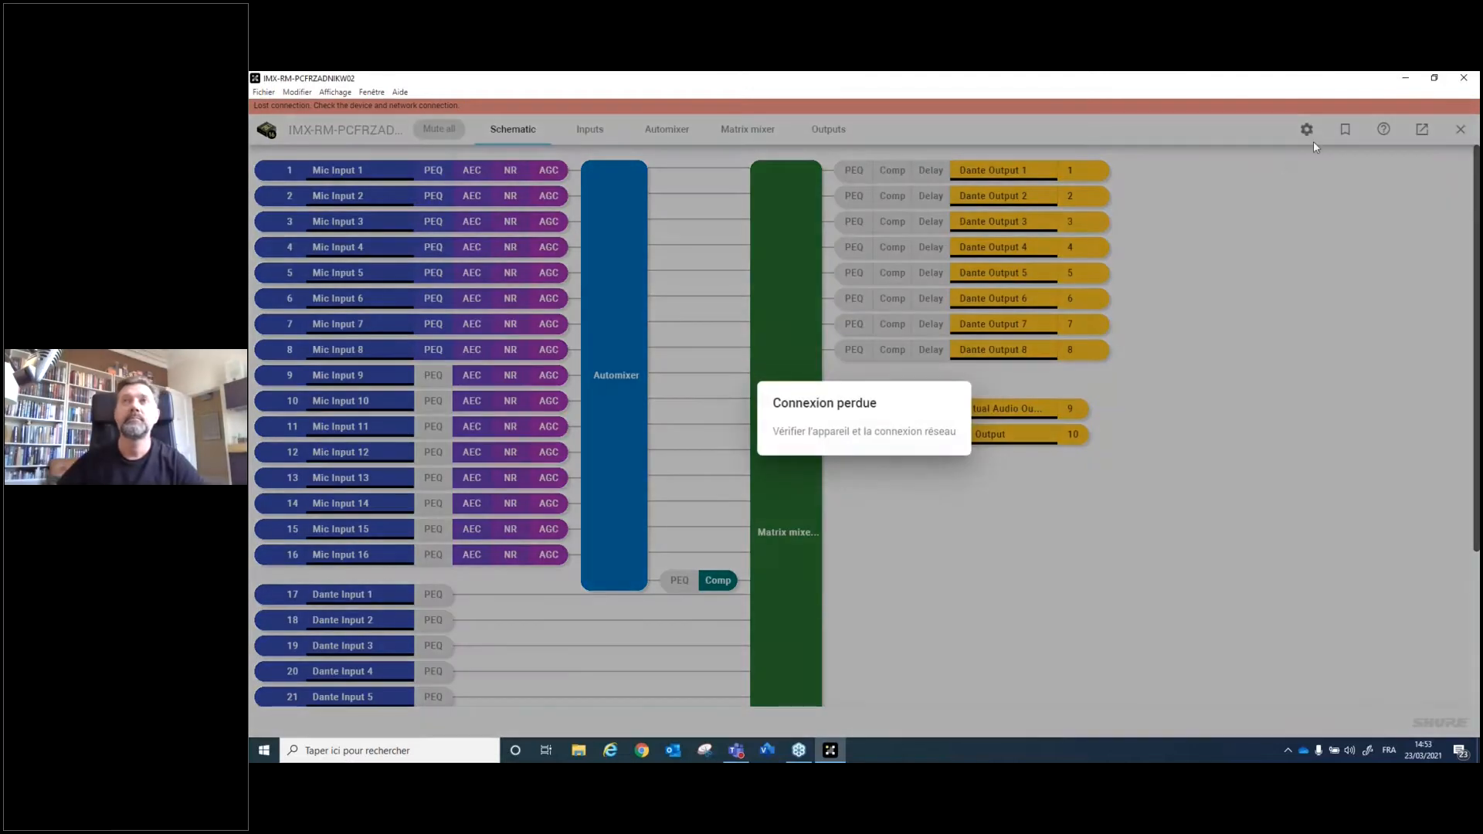
{"action": "left_click", "coordinate": [1457, 80]}
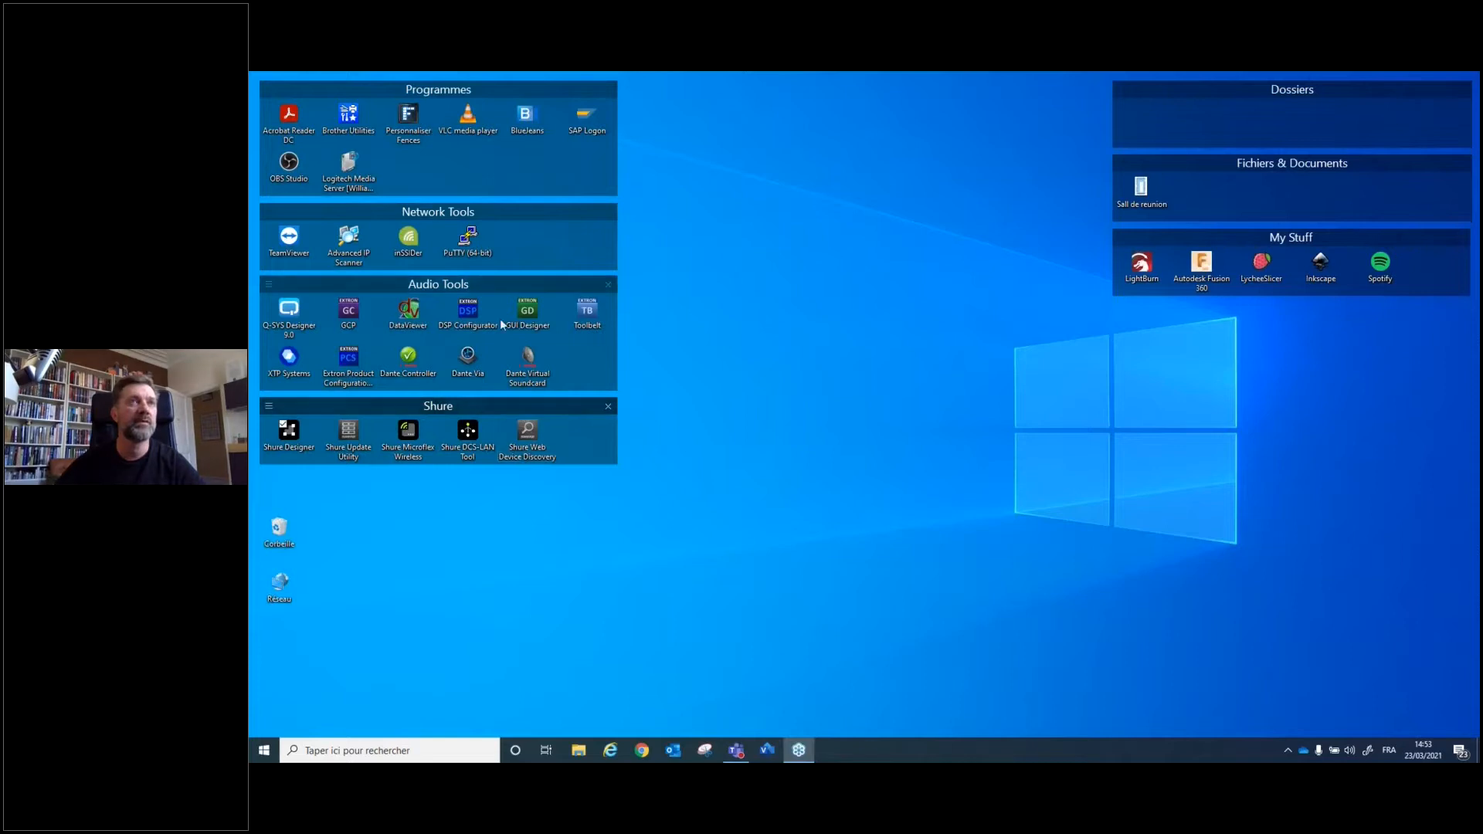
Step: Reopen Shure Designer with the room "salle" of the project "test recup", and view the MXA910-1's channels before returning to the routing
{"action": "left_click", "coordinate": [296, 442]}
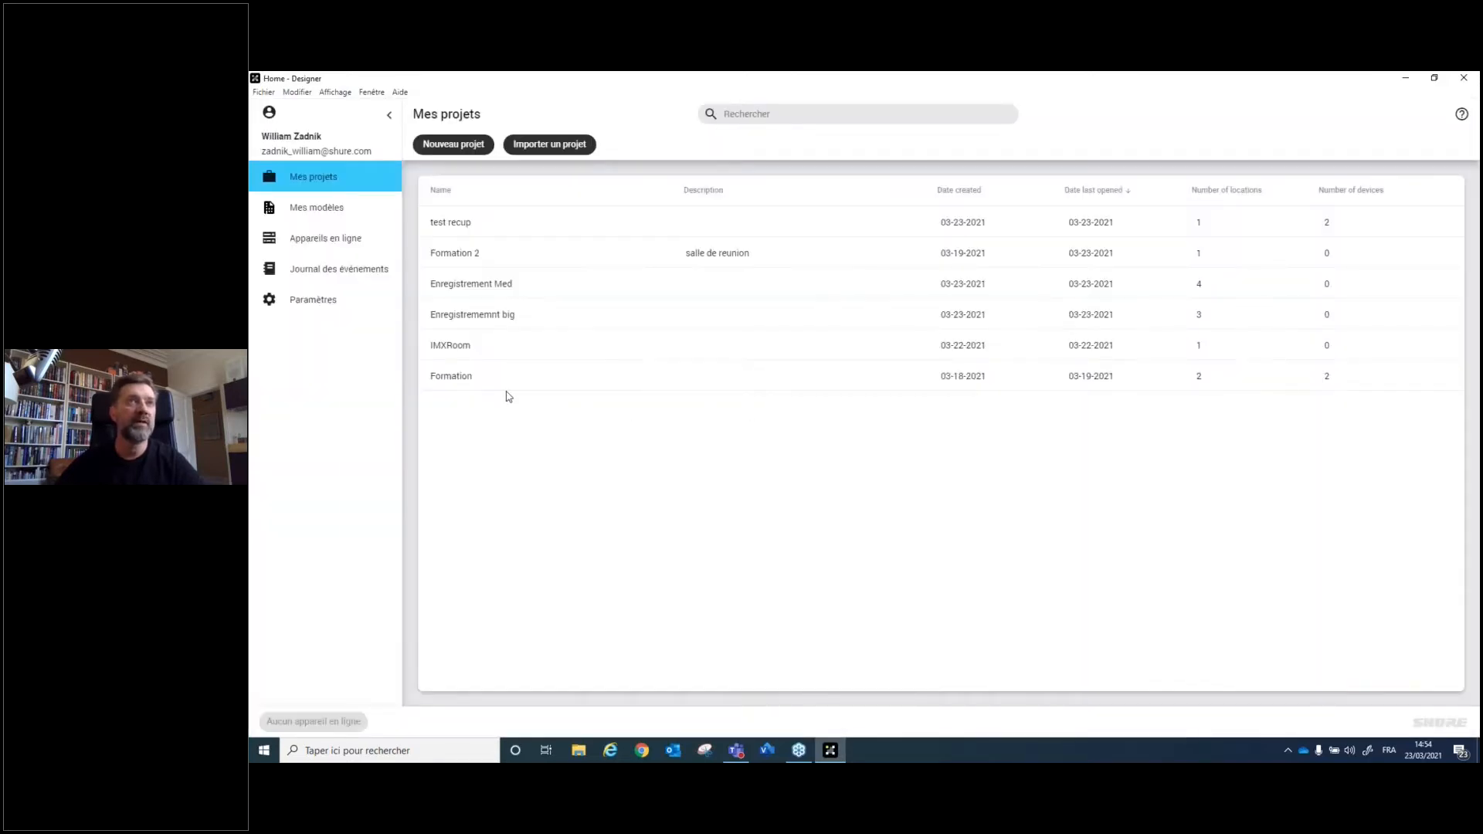
{"action": "left_click", "coordinate": [486, 233]}
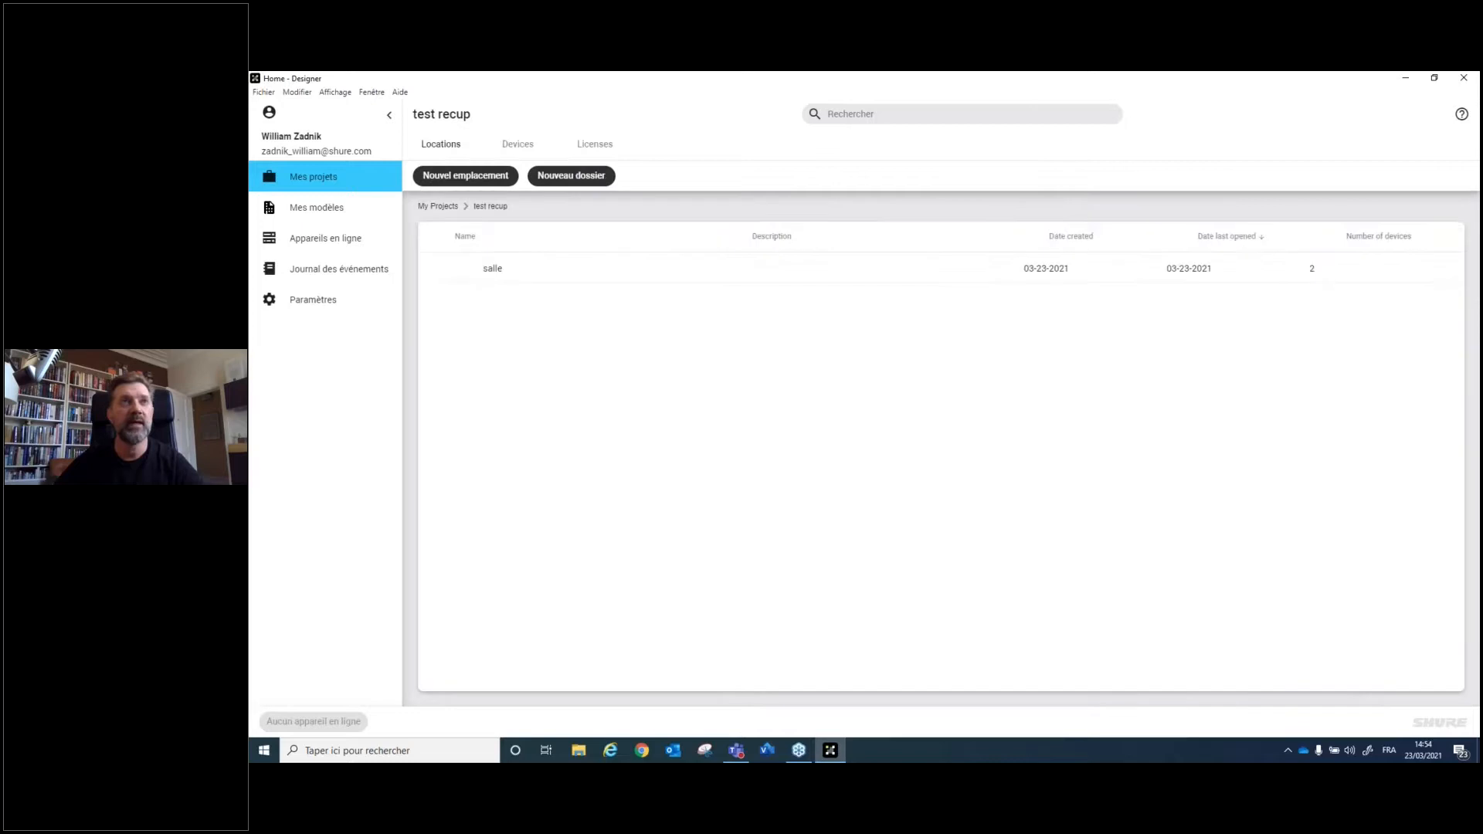
{"action": "left_click", "coordinate": [487, 265]}
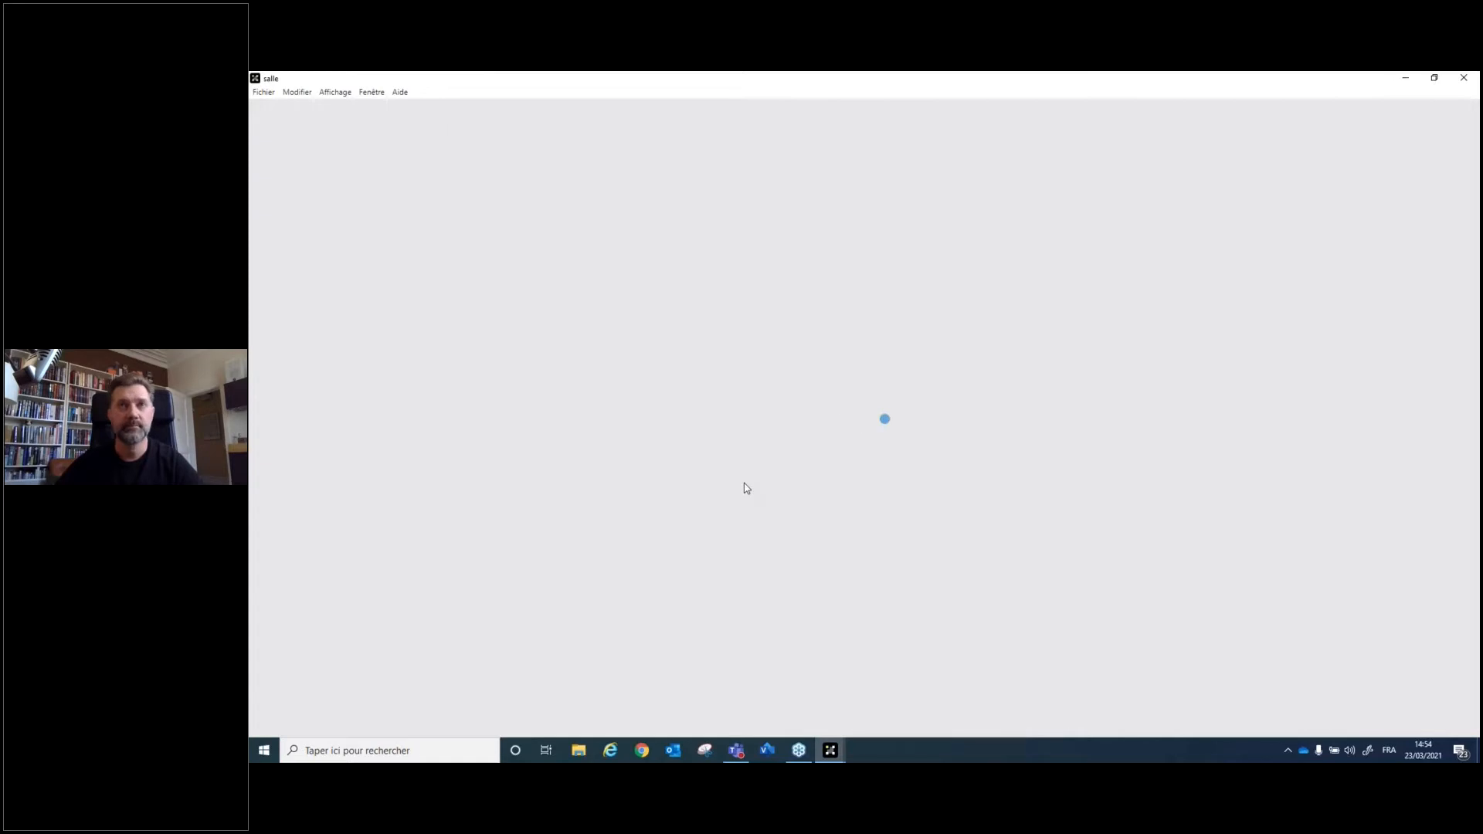
{"action": "double_click", "coordinate": [792, 366]}
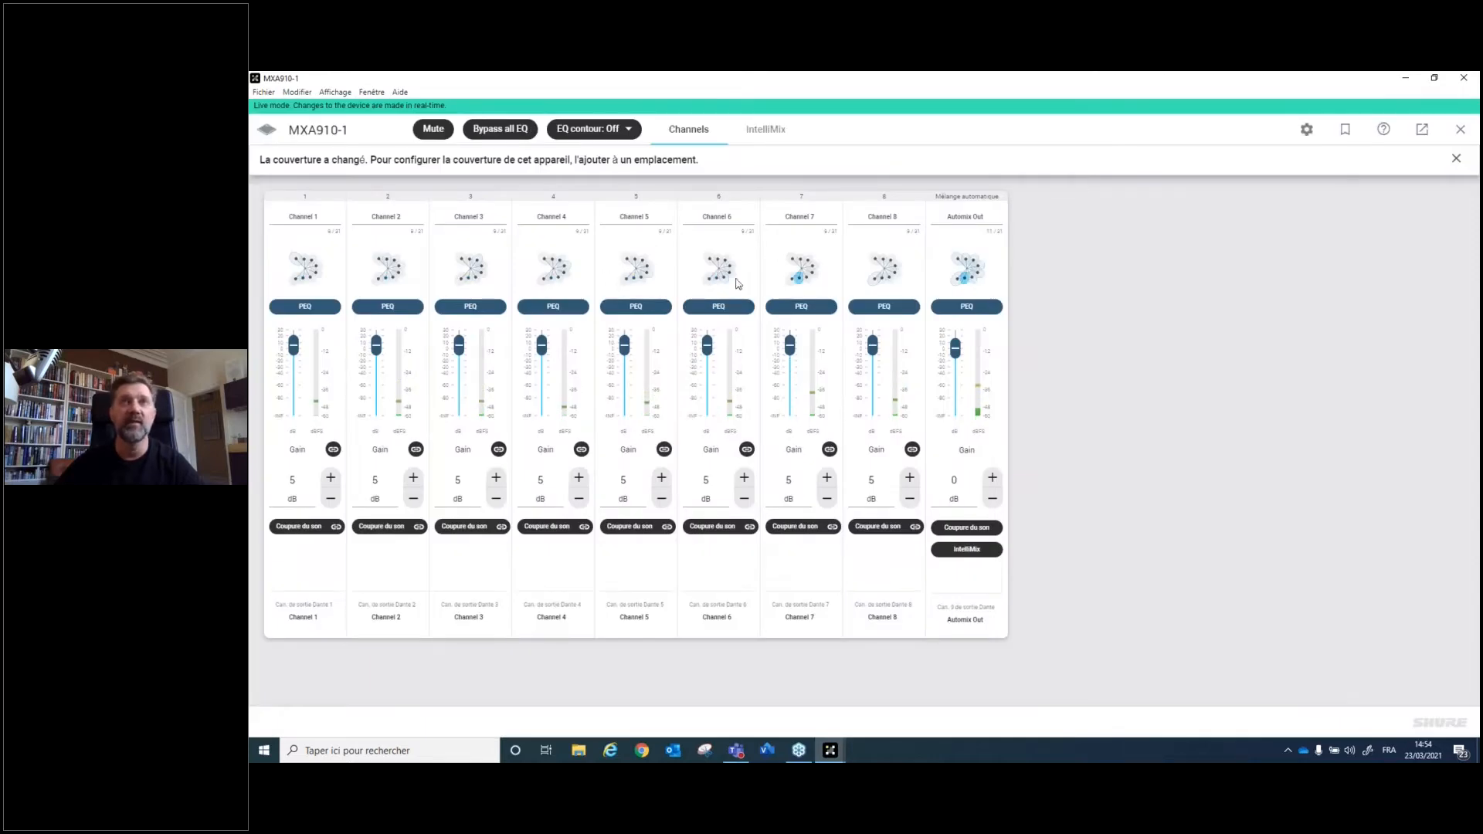
{"action": "left_click", "coordinate": [1460, 130]}
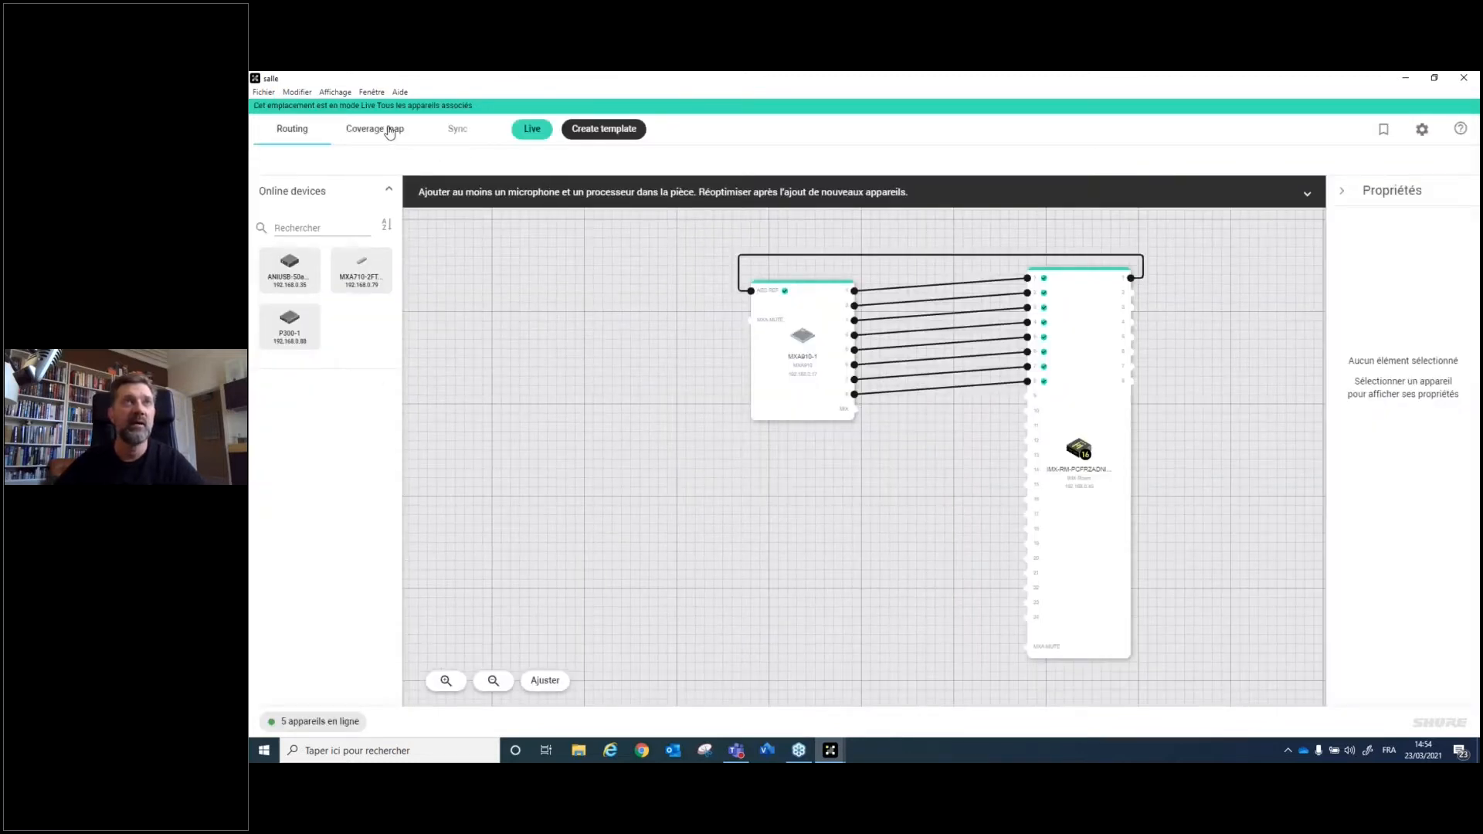
Step: Move the MXA910-1 in the coverage map of "salle" from the room's corner to slightly past its centre, and close Shure Designer
{"action": "left_click", "coordinate": [390, 132]}
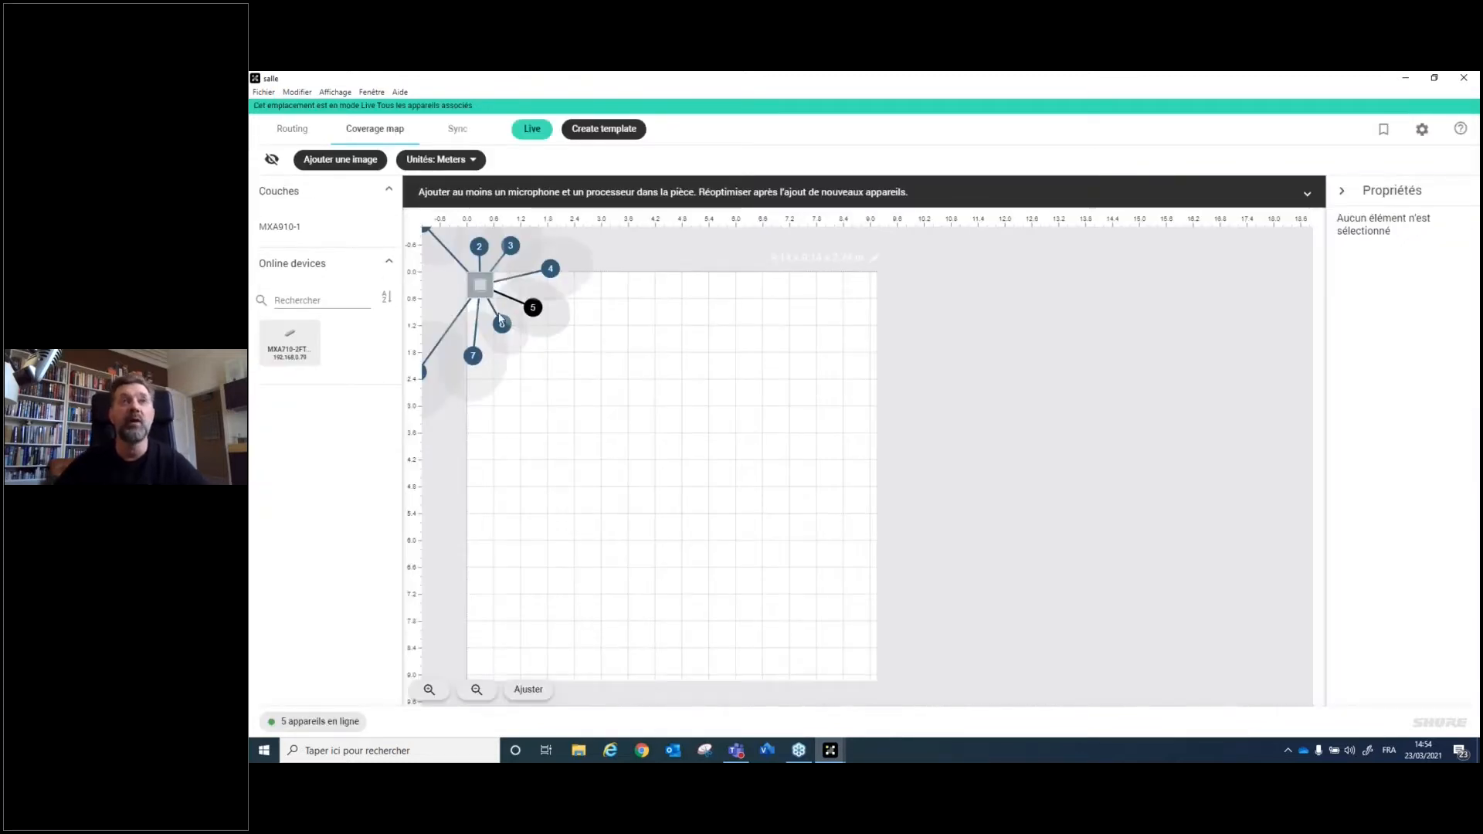
{"action": "left_click_drag", "start_coordinate": [514, 426], "coordinate": [710, 462]}
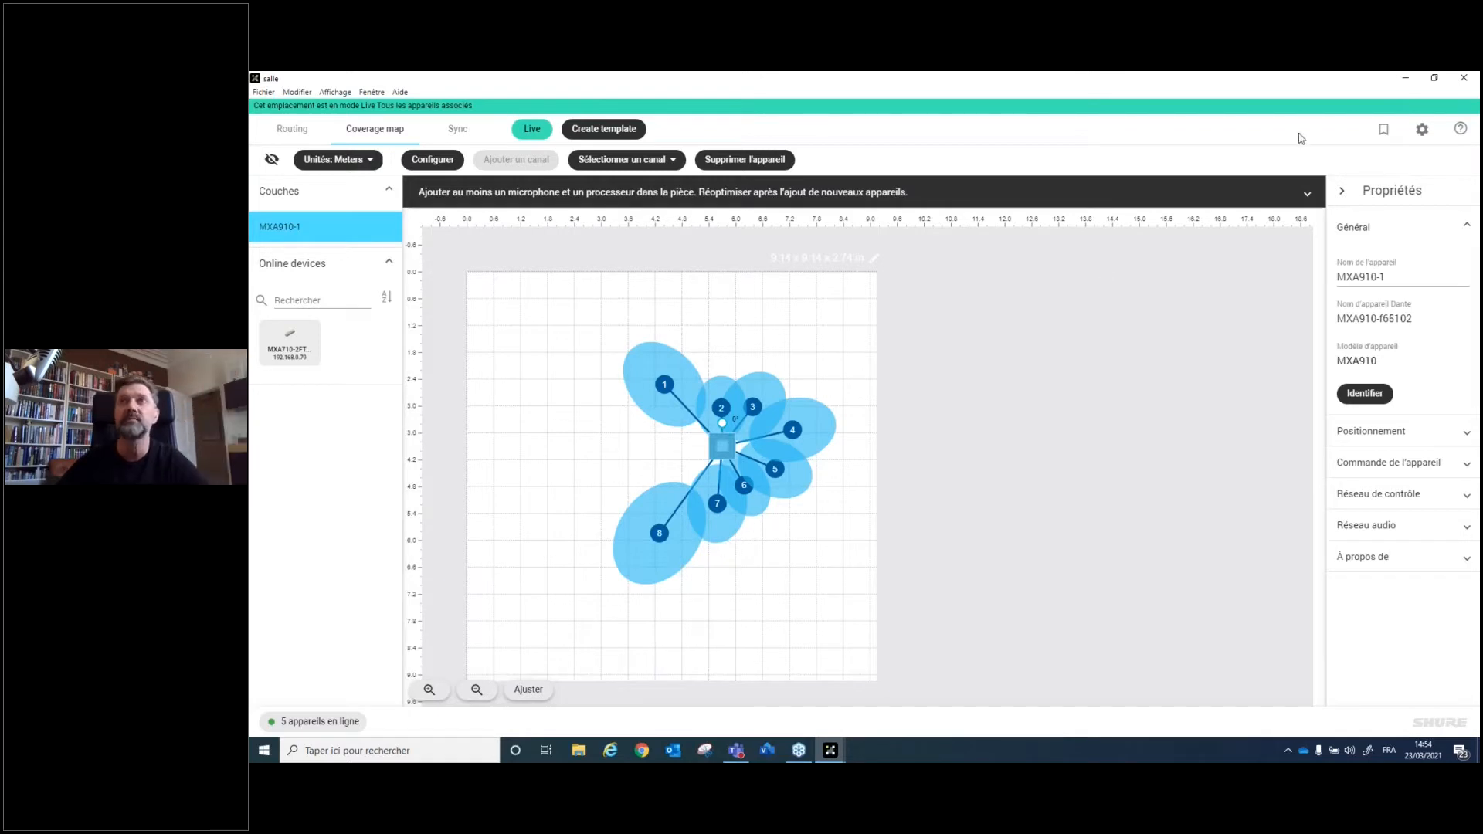
{"action": "left_click", "coordinate": [1464, 78]}
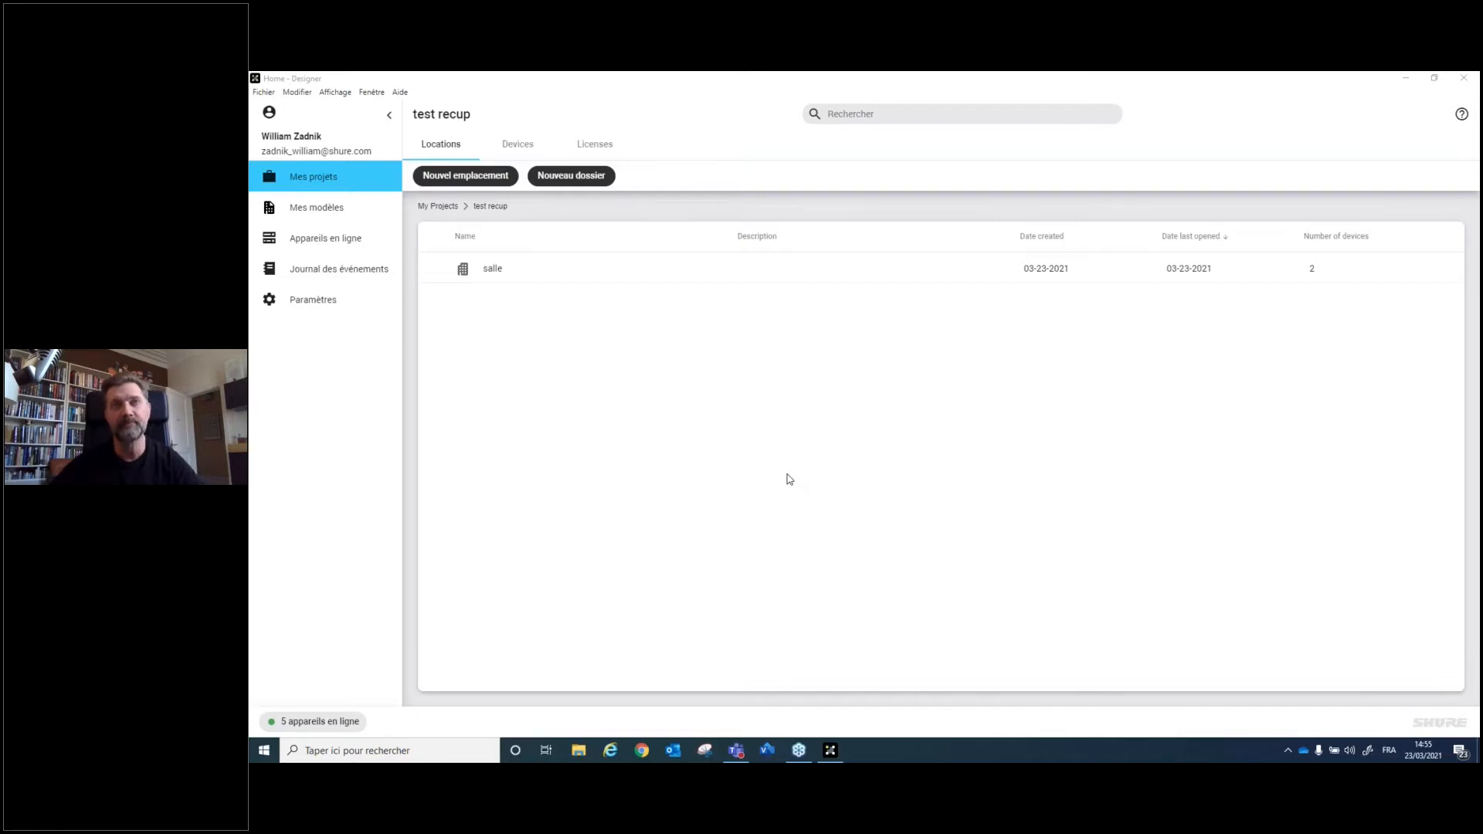
{"action": "left_click", "coordinate": [1467, 80]}
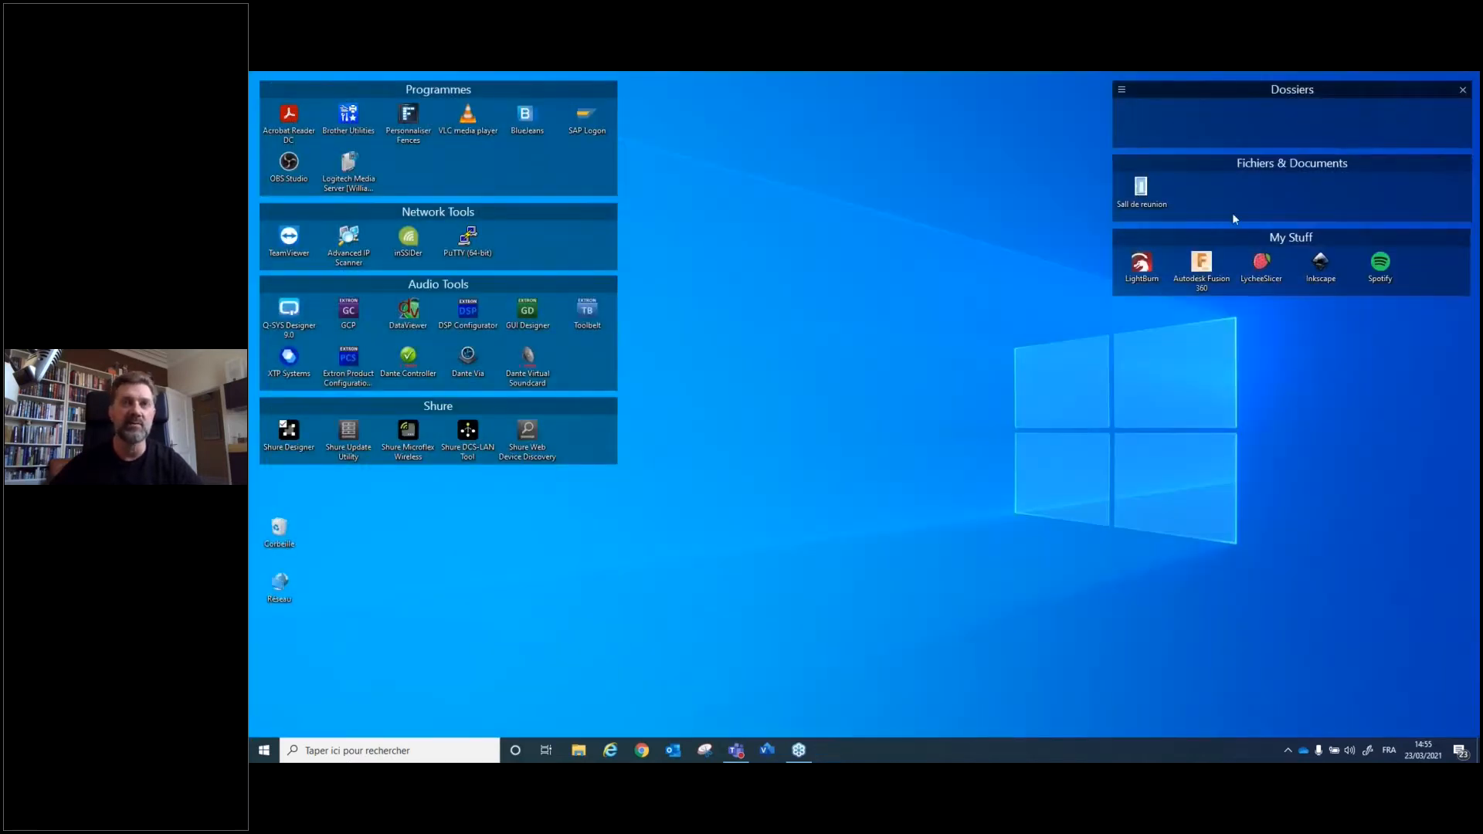